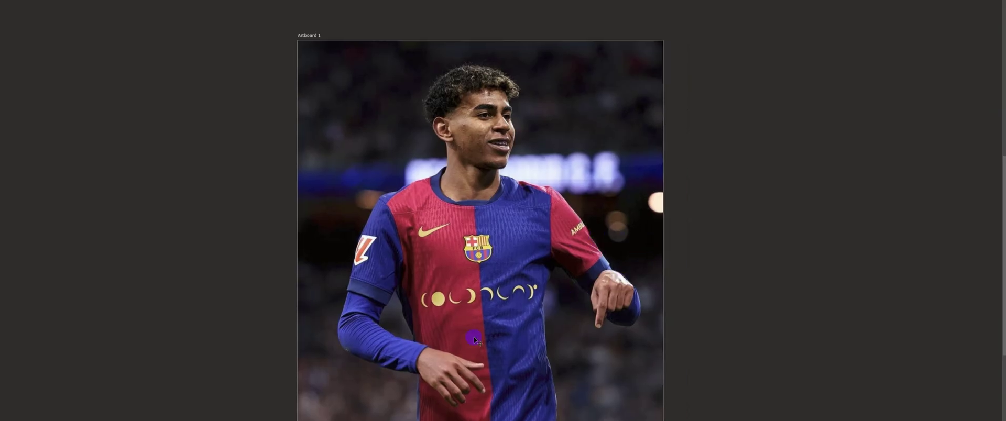
Examine the player cut-out against the stadium background on the artboard
{"action": "left_click_drag", "start_coordinate": [550, 250], "coordinate": [584, 255]}
{"action": "left_click", "coordinate": [768, 195]}
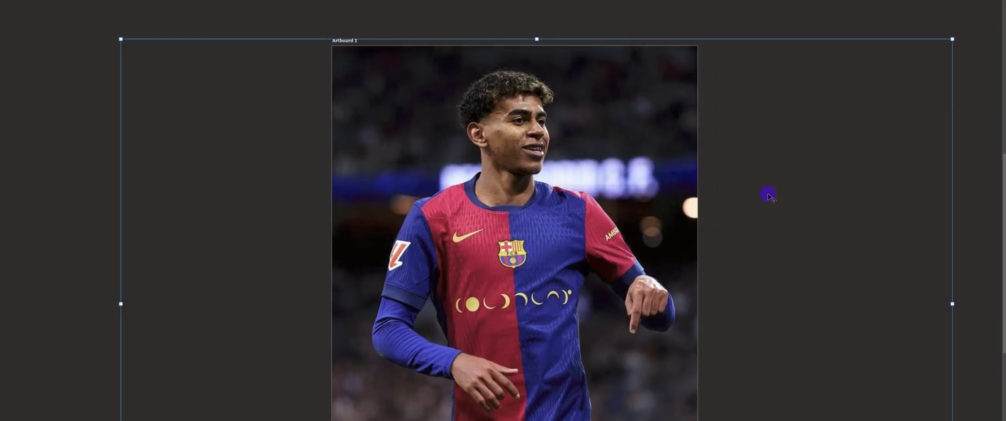
{"action": "key", "text": "z"}
{"action": "left_click", "coordinate": [560, 138]}
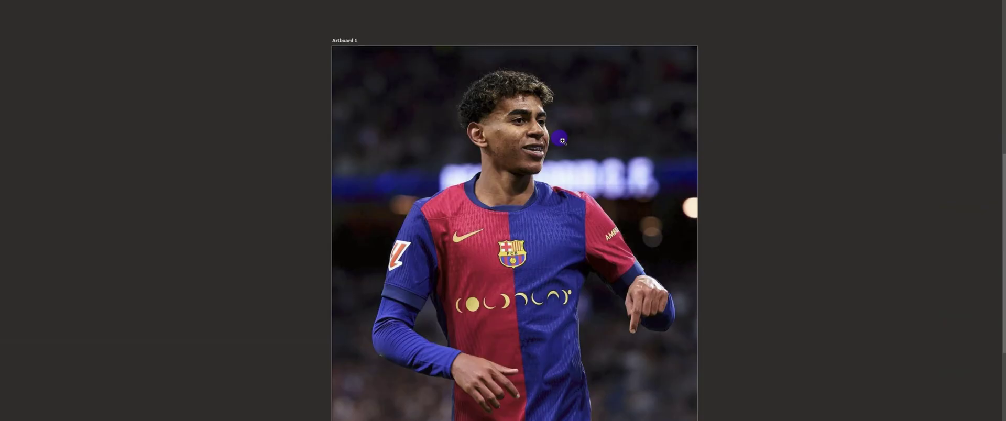
{"action": "left_click_drag", "start_coordinate": [517, 137], "coordinate": [506, 187]}
{"action": "left_click_drag", "start_coordinate": [564, 108], "coordinate": [551, 116]}
{"action": "left_click_drag", "start_coordinate": [569, 126], "coordinate": [545, 91]}
{"action": "left_click_drag", "start_coordinate": [587, 156], "coordinate": [580, 181]}
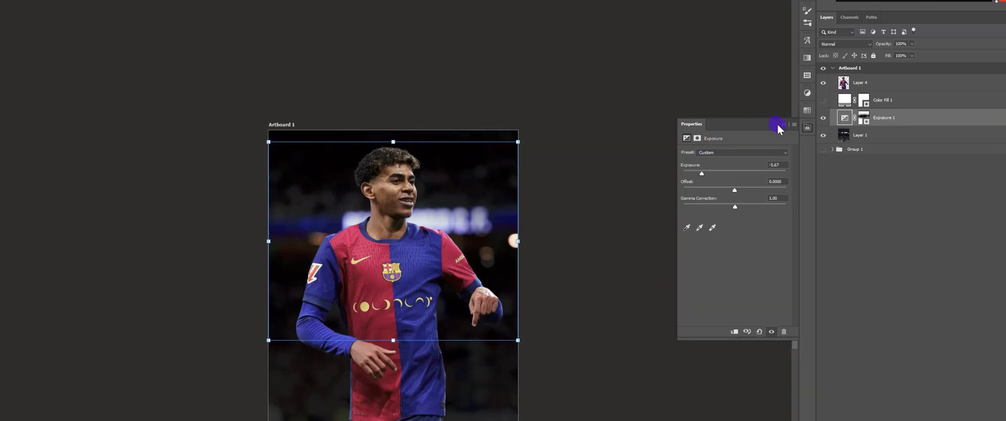
{"action": "left_click", "coordinate": [782, 125]}
{"action": "left_click_drag", "start_coordinate": [442, 213], "coordinate": [435, 188]}
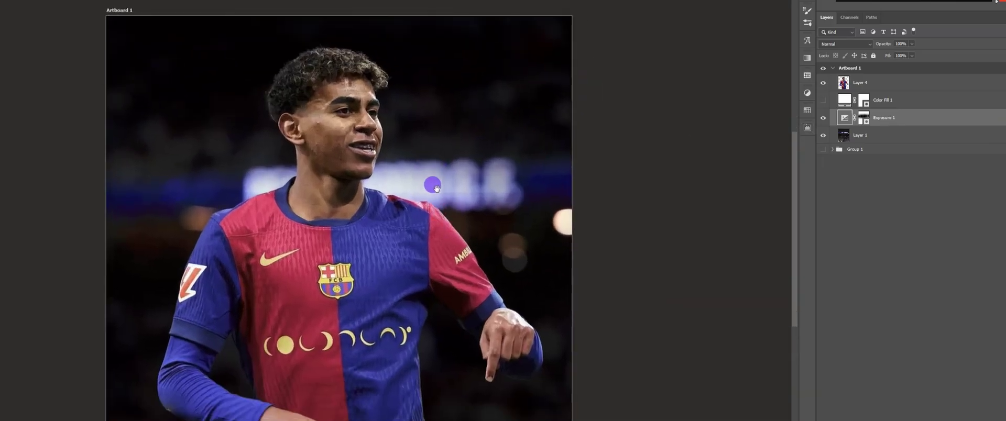
{"action": "scroll", "coordinate": [434, 190], "scroll_direction": "down", "scroll_amount": 2}
{"action": "left_click_drag", "start_coordinate": [431, 156], "coordinate": [429, 146]}
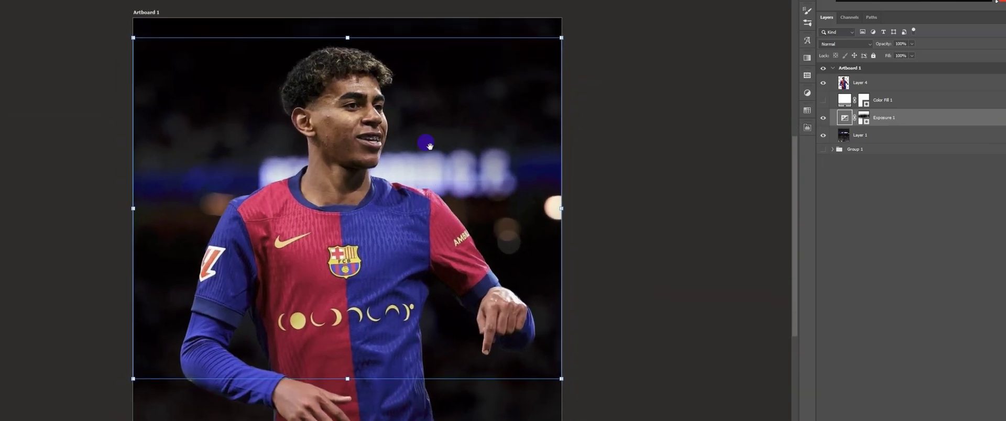
Rename the player's cut-out layer as "Lamine yamal" and convert it to a smart object
{"action": "left_click", "coordinate": [366, 101]}
{"action": "scroll", "coordinate": [392, 109], "scroll_direction": "down", "scroll_amount": 2}
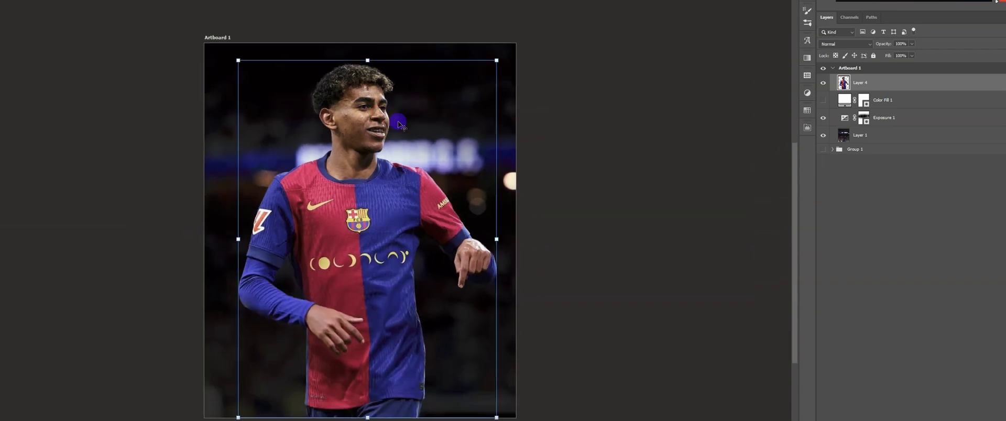
{"action": "scroll", "coordinate": [399, 118], "scroll_direction": "up", "scroll_amount": 1}
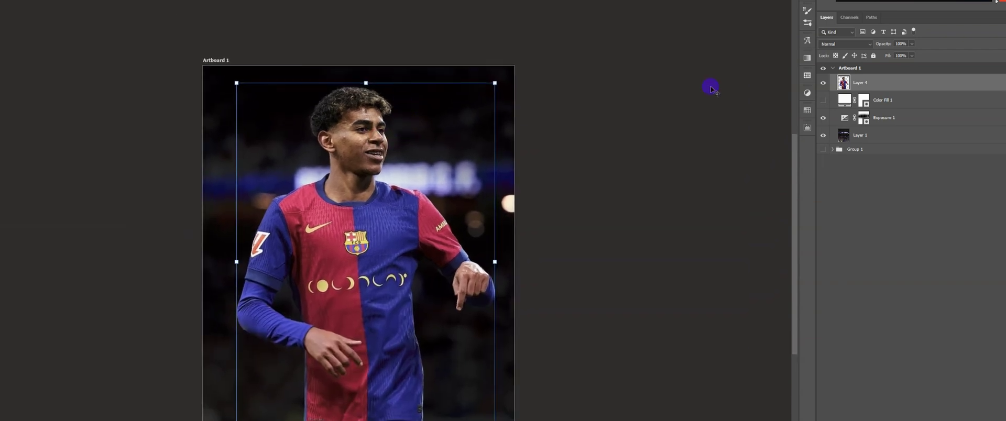
{"action": "double_click", "coordinate": [862, 83]}
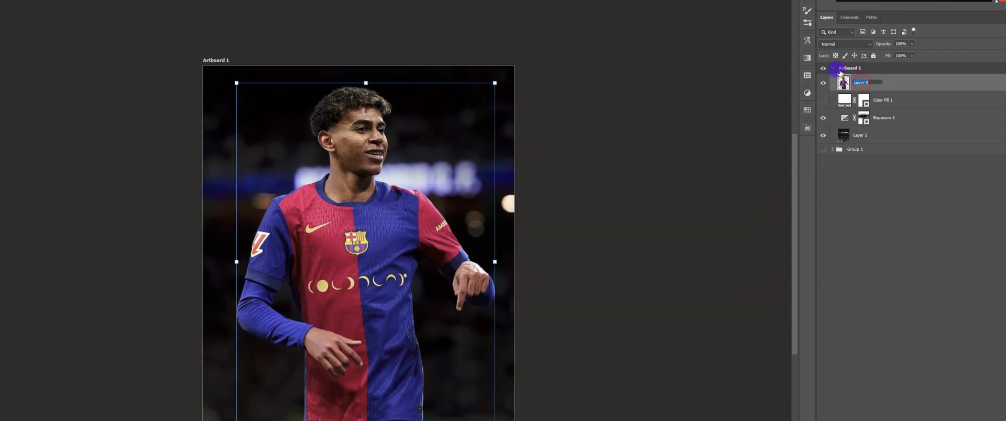
{"action": "type", "text": "Lamine yamal"}
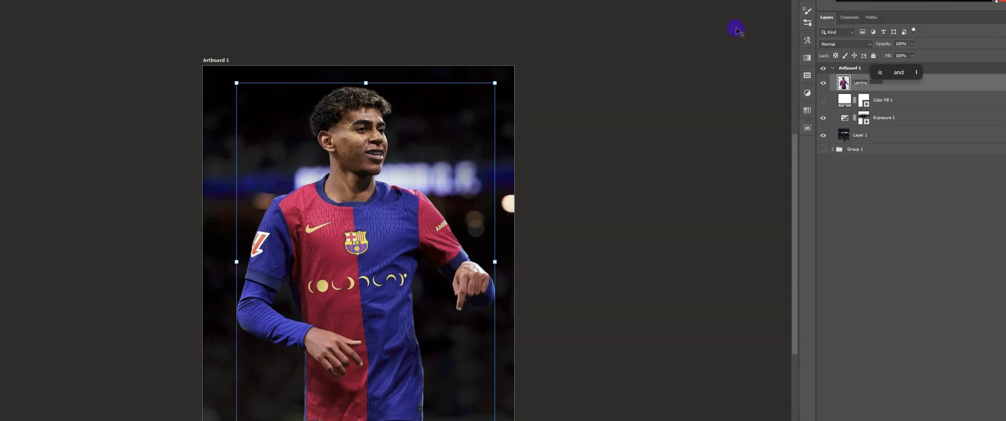
{"action": "right_click", "coordinate": [889, 85]}
{"action": "left_click", "coordinate": [939, 203]}
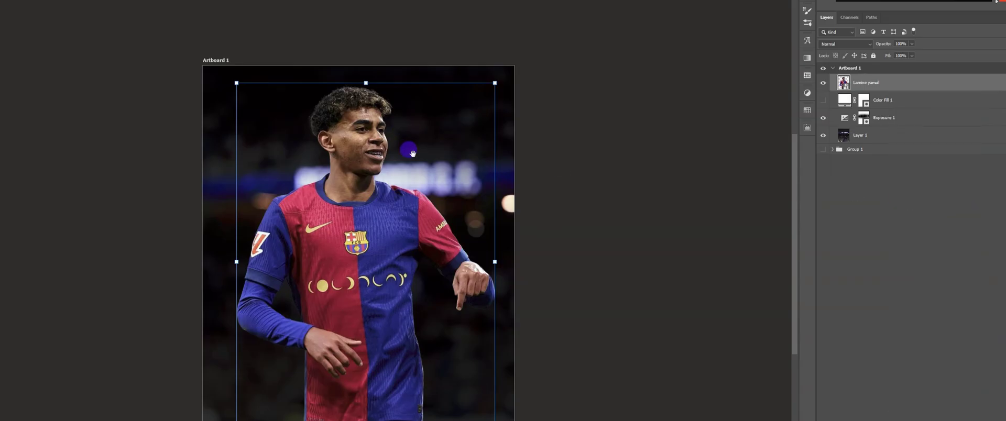
Start a Camera Raw filter on the player layer with Texture +20, Clarity +10 and Dehaze +14
{"action": "left_click_drag", "start_coordinate": [420, 151], "coordinate": [385, 126]}
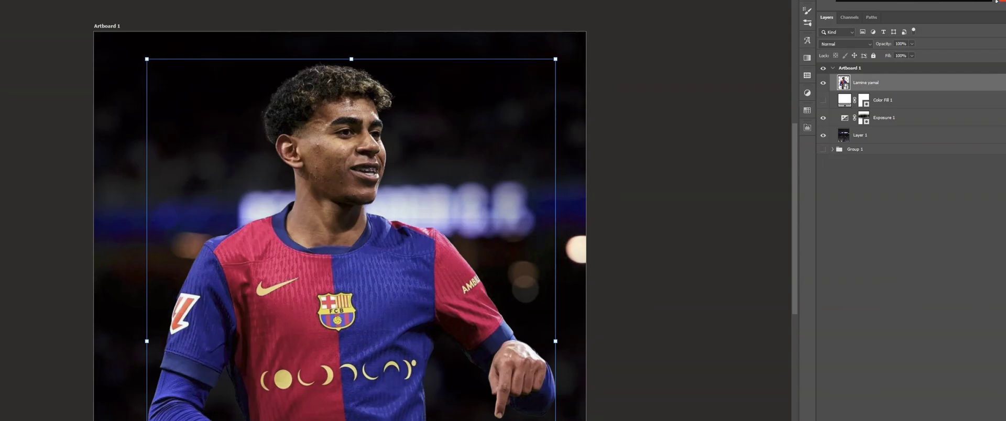
{"action": "key", "text": "ctrl+shift+a"}
{"action": "left_click_drag", "start_coordinate": [322, 171], "coordinate": [375, 123]}
{"action": "left_click_drag", "start_coordinate": [363, 113], "coordinate": [406, 211]}
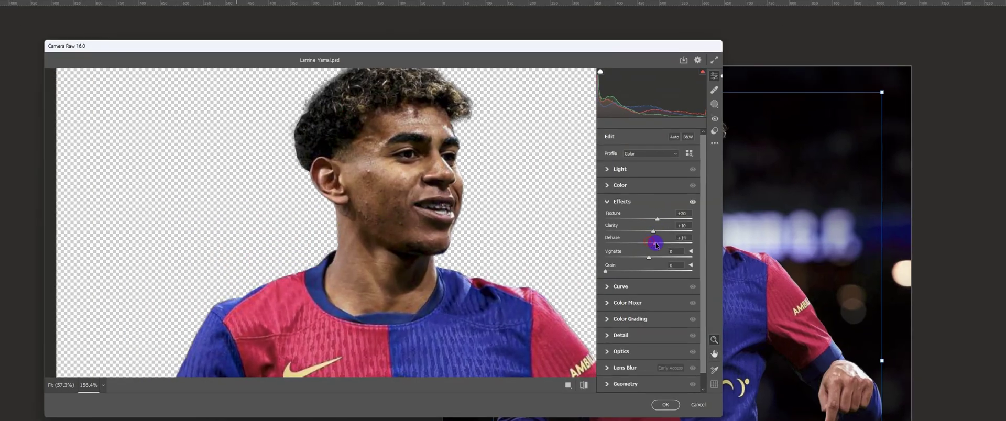
Set the filter's Exposure to -0.15, Contrast to +11 and Highlights to +3, and apply it
{"action": "left_click", "coordinate": [617, 175]}
{"action": "left_click_drag", "start_coordinate": [653, 194], "coordinate": [650, 212]}
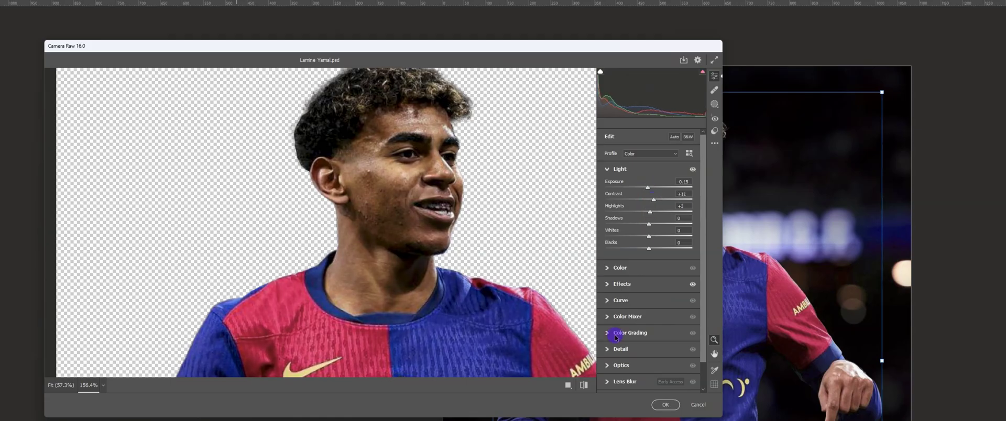
{"action": "left_click", "coordinate": [666, 405]}
Collapse the smart filter list under the Lamine yamal layer
{"action": "scroll", "coordinate": [737, 205], "scroll_direction": "down", "scroll_amount": 4}
{"action": "scroll", "coordinate": [738, 191], "scroll_direction": "up", "scroll_amount": 2}
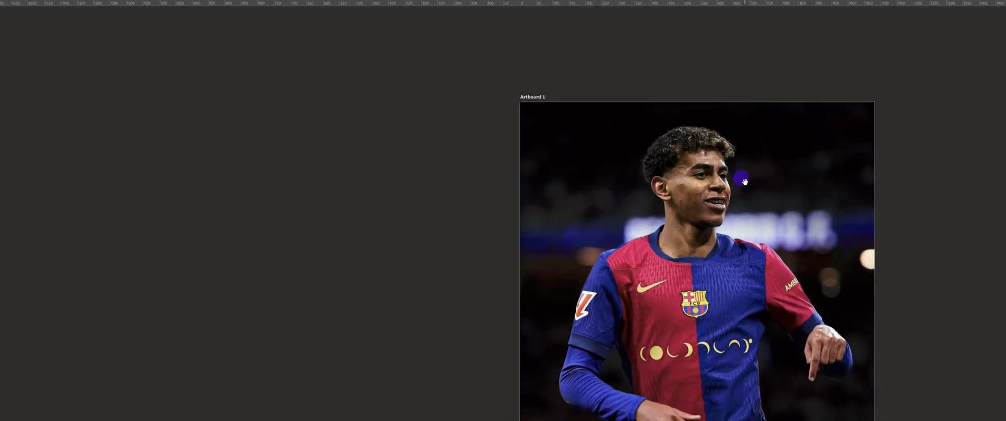
{"action": "left_click_drag", "start_coordinate": [744, 182], "coordinate": [742, 183]}
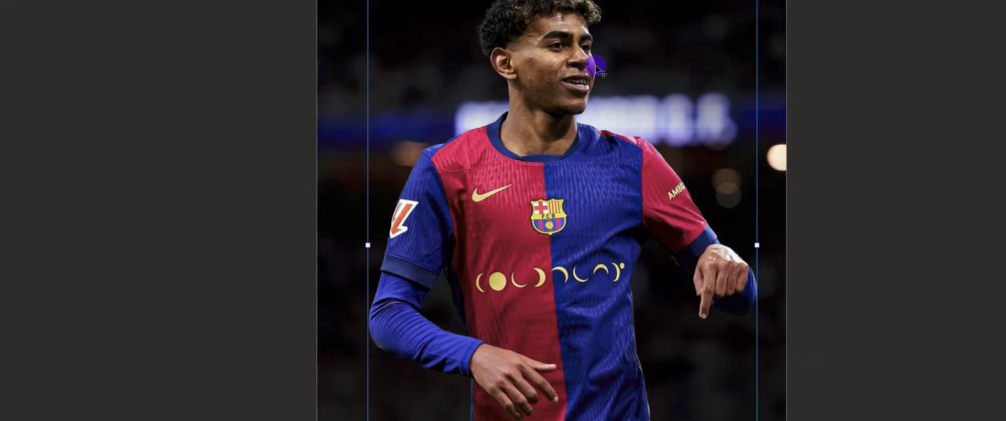
{"action": "left_click_drag", "start_coordinate": [597, 84], "coordinate": [597, 67]}
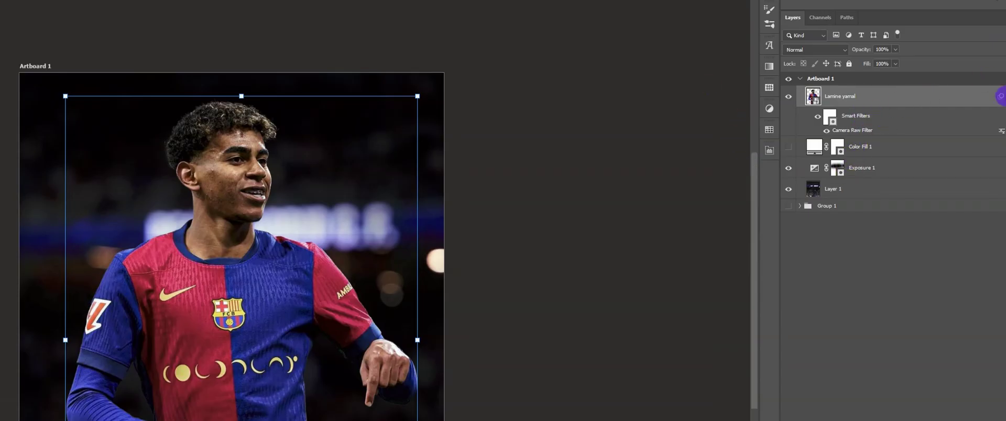
{"action": "left_click", "coordinate": [1000, 97]}
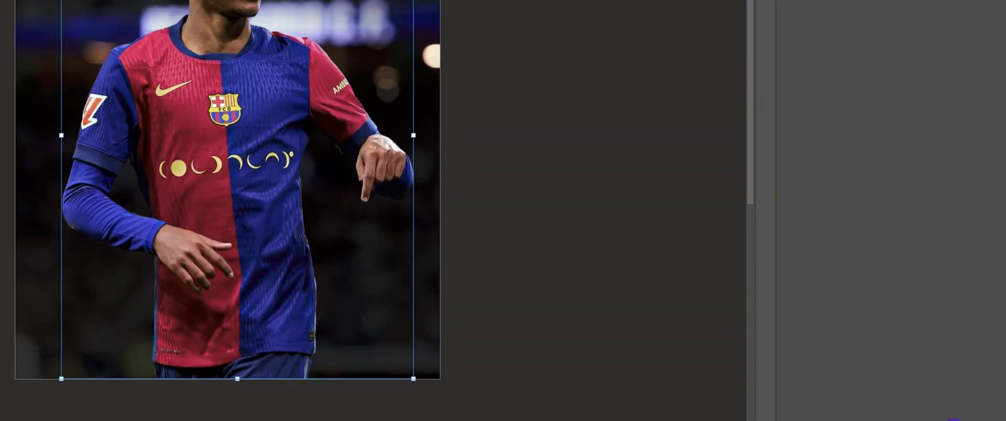
Add an Exposure adjustment clipped to the player layer and set its exposure to -1.83
{"action": "left_click", "coordinate": [957, 419]}
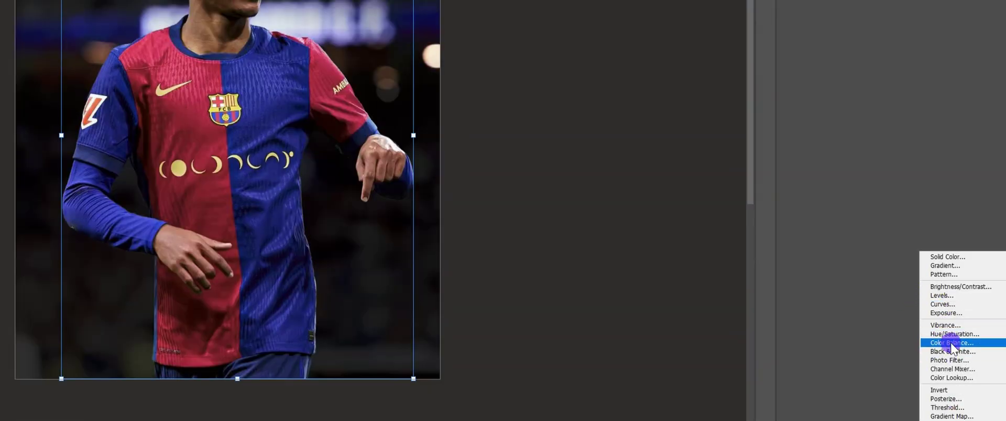
{"action": "left_click", "coordinate": [953, 313]}
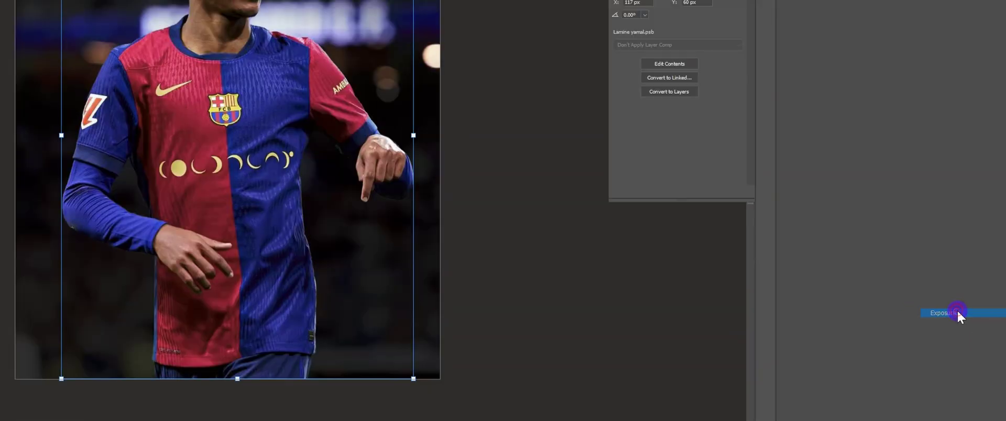
{"action": "left_click", "coordinate": [675, 193]}
{"action": "left_click_drag", "start_coordinate": [677, 1], "coordinate": [650, 1]}
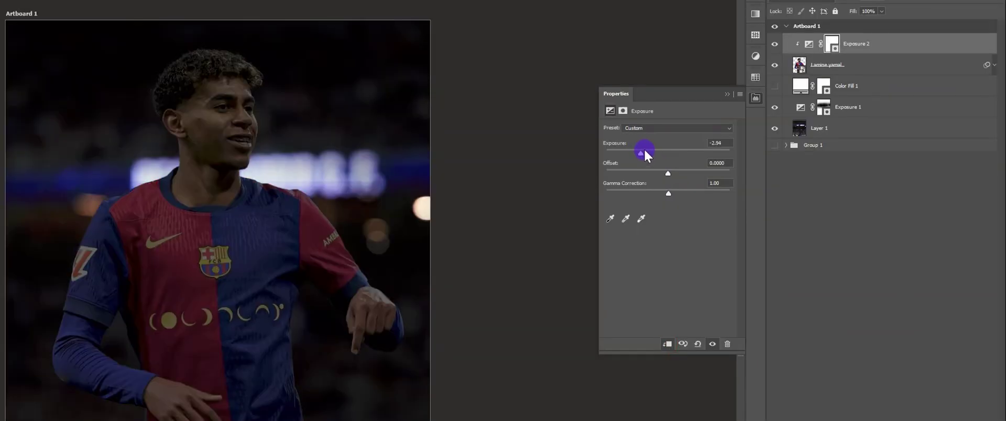
{"action": "left_click_drag", "start_coordinate": [645, 151], "coordinate": [652, 153]}
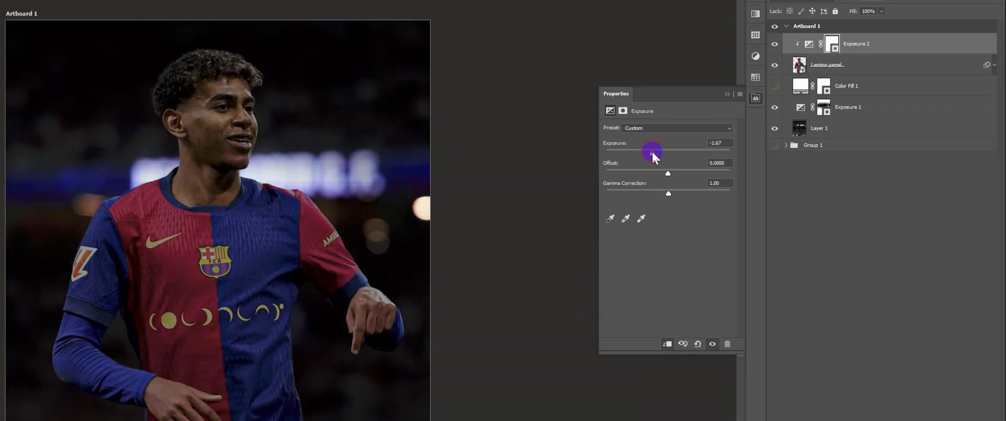
{"action": "left_click", "coordinate": [728, 94]}
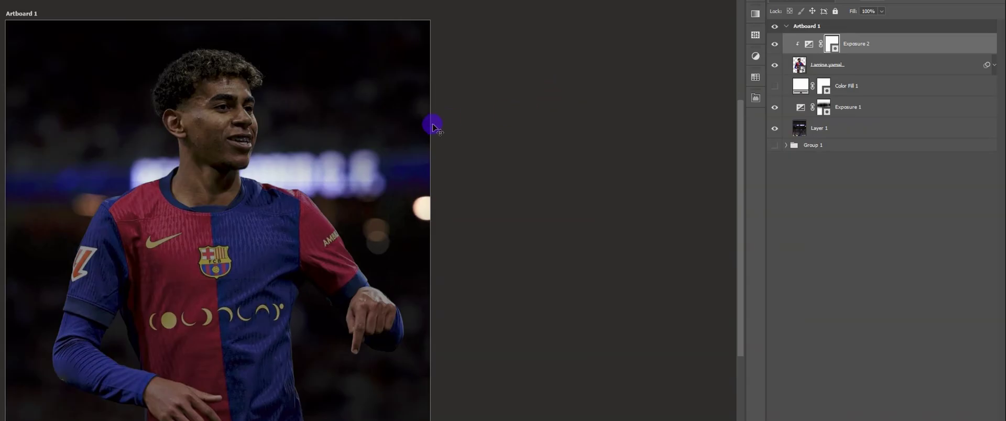
{"action": "key", "text": "Tab"}
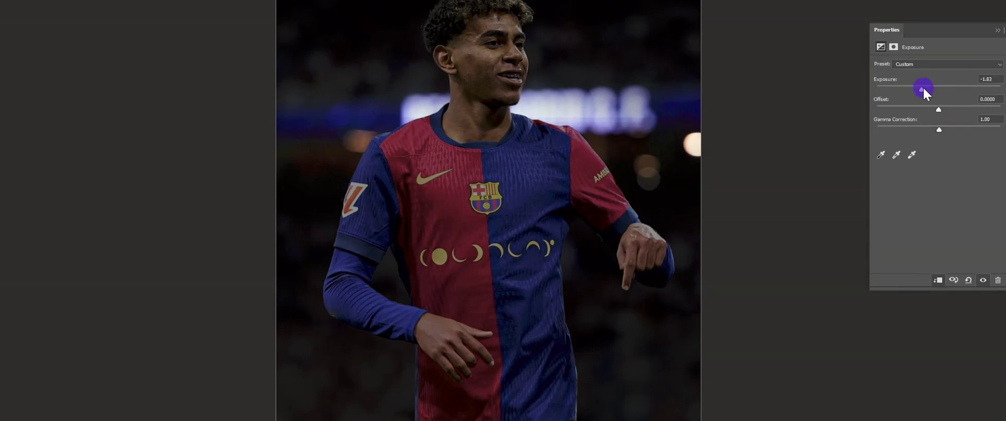
{"action": "left_click", "coordinate": [997, 30]}
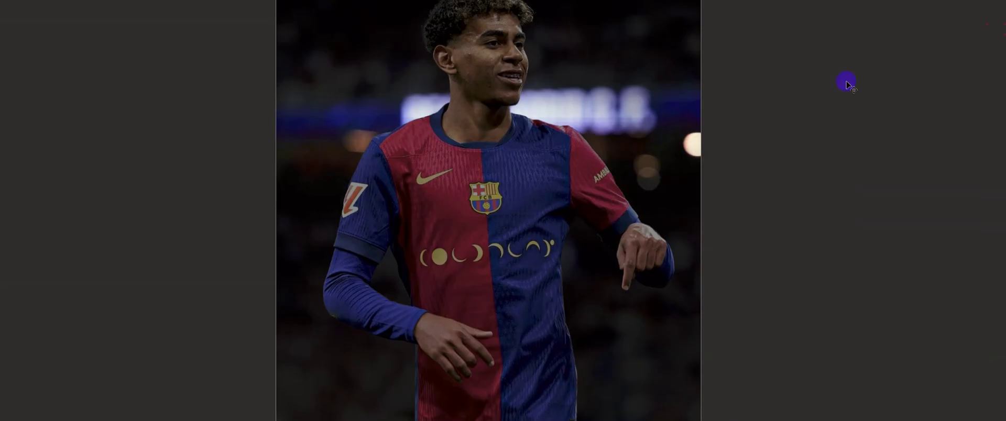
Add a black Solid Color fill layer above the player's exposure adjustment
{"action": "left_click_drag", "start_coordinate": [554, 70], "coordinate": [528, 102]}
{"action": "left_click_drag", "start_coordinate": [536, 55], "coordinate": [587, 35]}
{"action": "left_click_drag", "start_coordinate": [537, 71], "coordinate": [571, 45]}
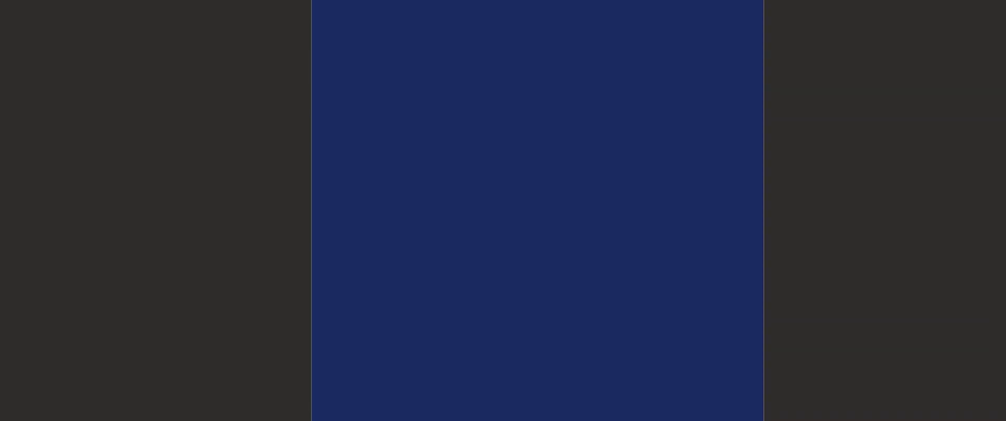
{"action": "left_click_drag", "start_coordinate": [801, 384], "coordinate": [799, 399]}
{"action": "left_click", "coordinate": [1005, 264]}
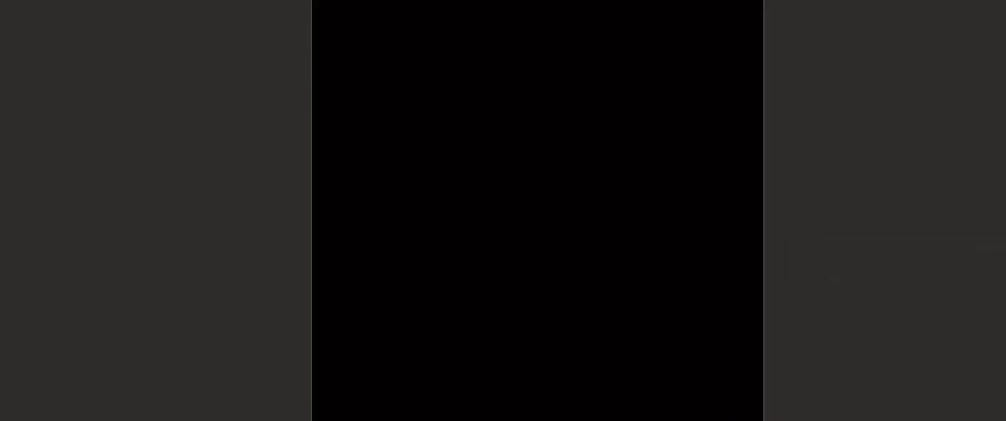
Set the black fill's blend mode to Screen and create an empty layer above it
{"action": "left_click", "coordinate": [794, 55]}
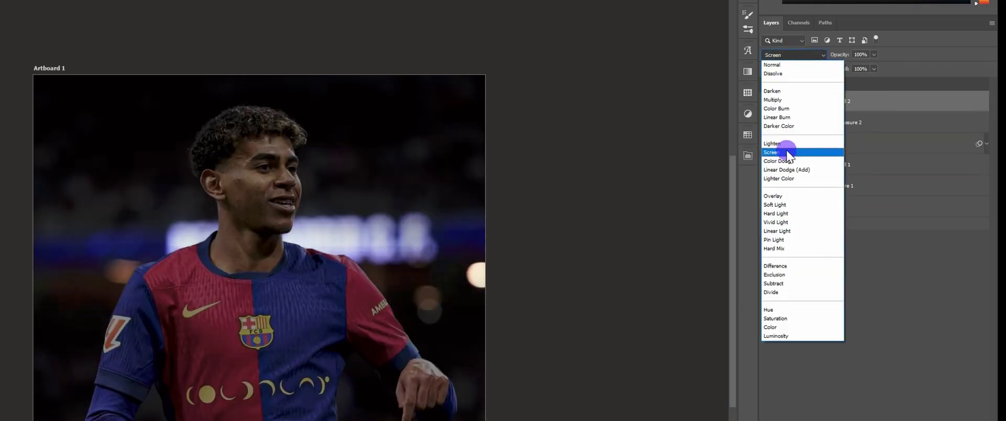
{"action": "left_click", "coordinate": [785, 151]}
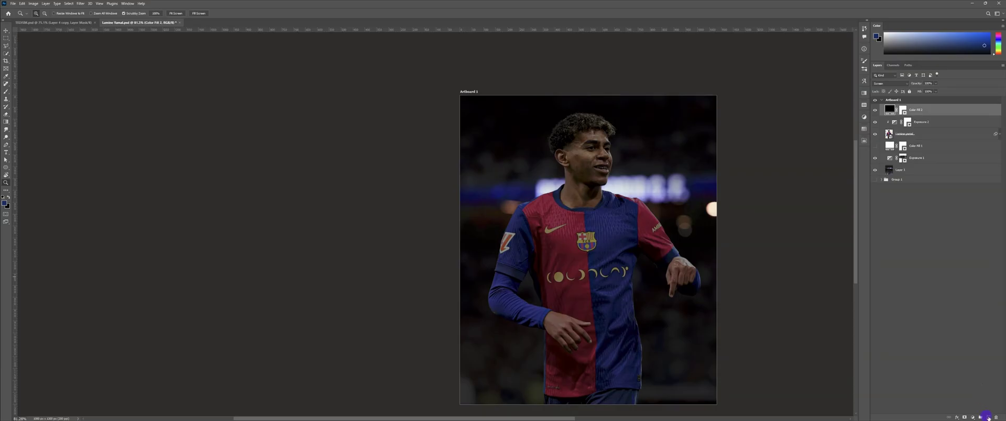
{"action": "left_click", "coordinate": [988, 417]}
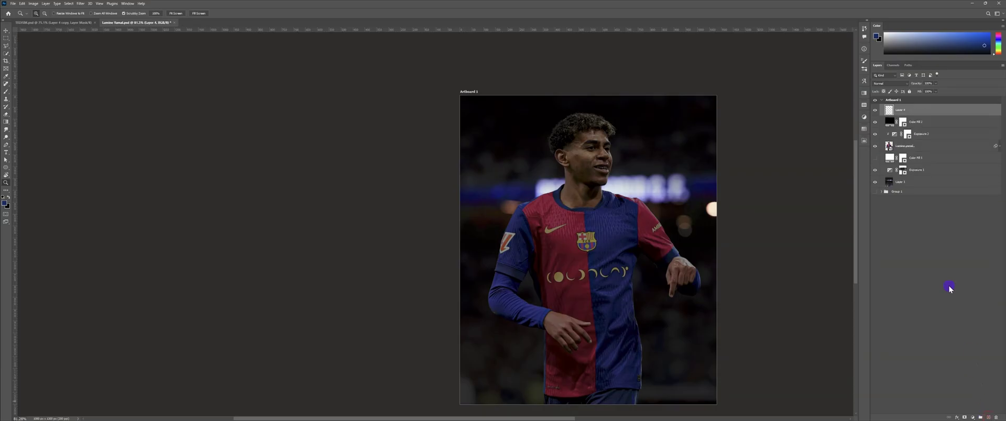
{"action": "left_click", "coordinate": [988, 418]}
{"action": "left_click", "coordinate": [988, 418]}
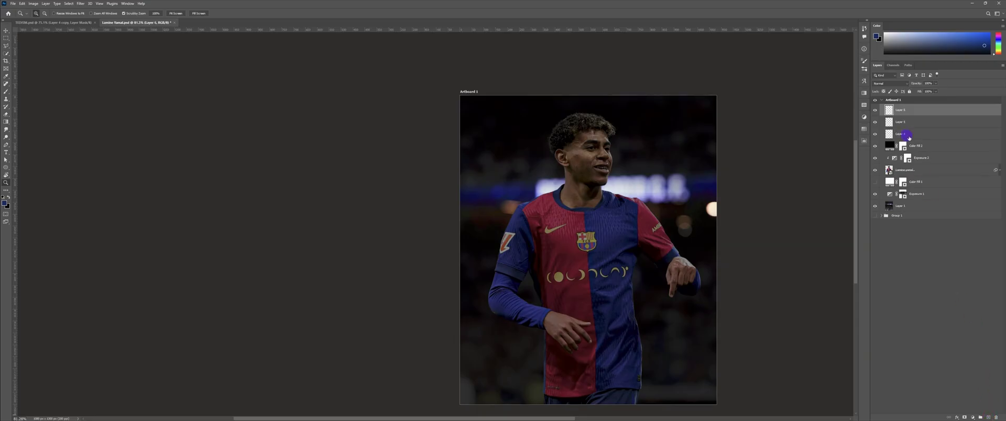
{"action": "key", "text": "ctrl+z"}
{"action": "key", "text": "ctrl+z"}
Clip the empty layer to the black fill and add a Gradient Map adjustment above it
{"action": "left_click", "coordinate": [888, 116], "text": "alt"}
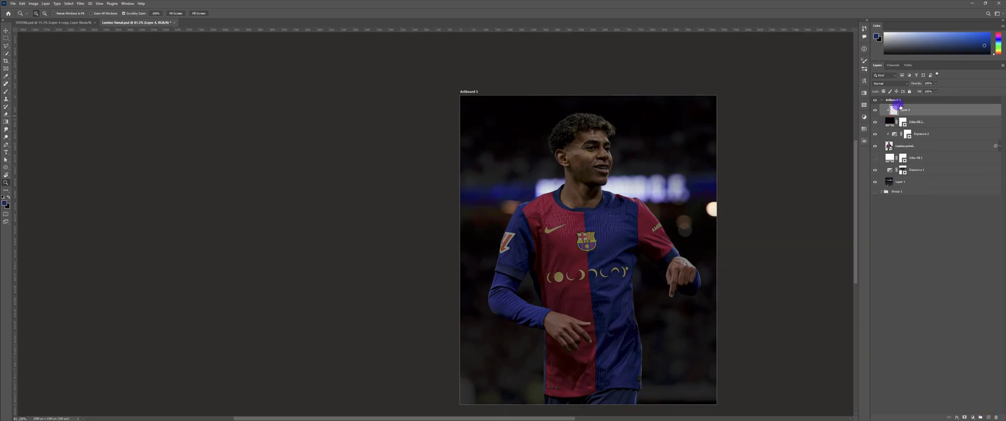
{"action": "left_click", "coordinate": [973, 418]}
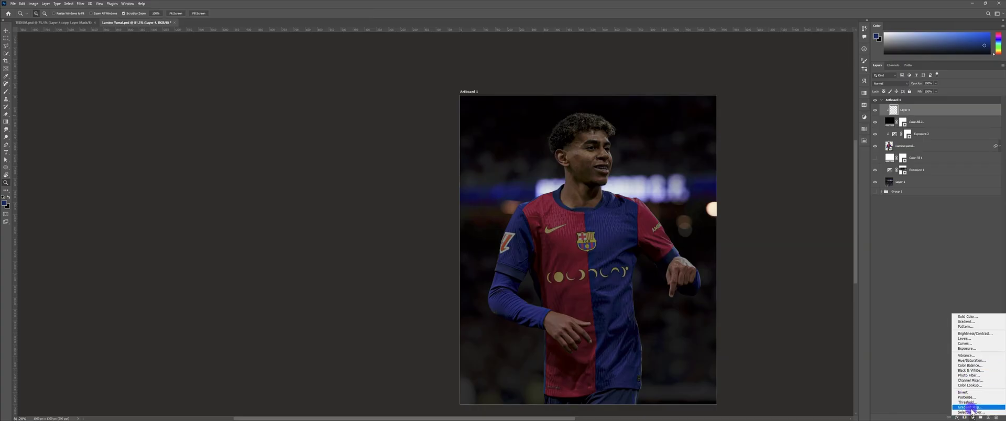
{"action": "left_click", "coordinate": [972, 411]}
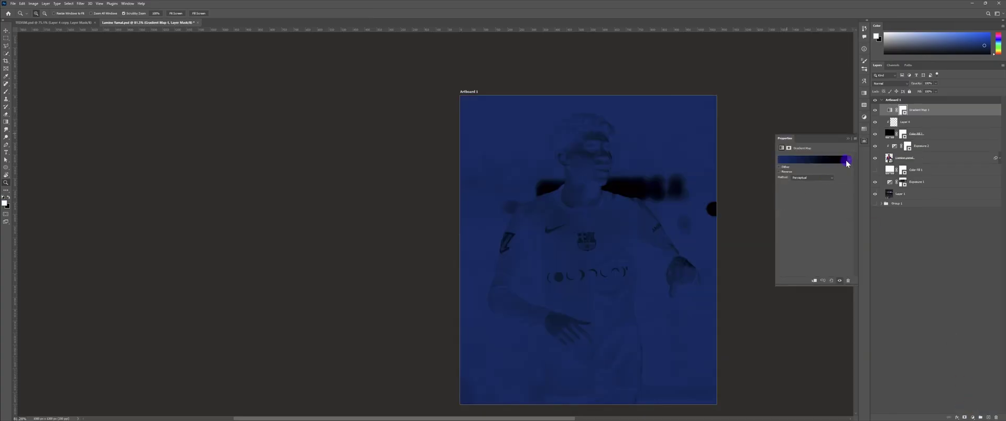
Edit the Gradient Map's gradient so its start stop is black and its end stop is white
{"action": "left_click", "coordinate": [844, 160]}
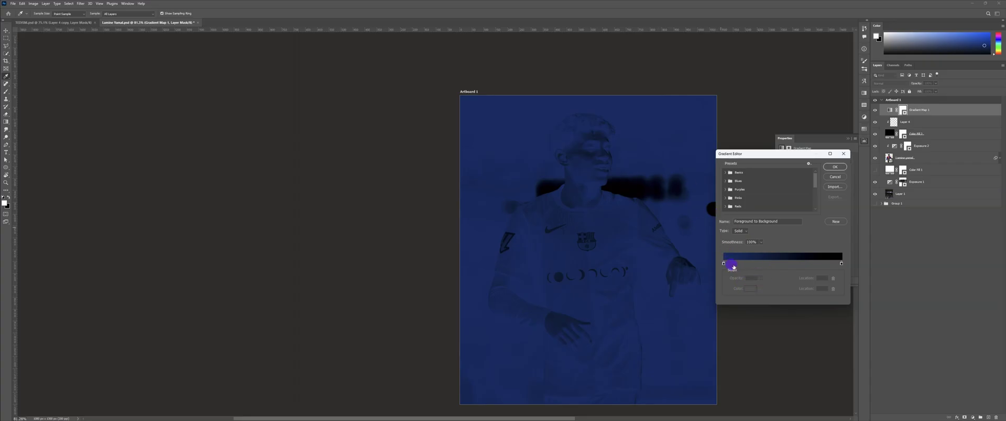
{"action": "left_click", "coordinate": [725, 264]}
{"action": "left_click", "coordinate": [750, 289]}
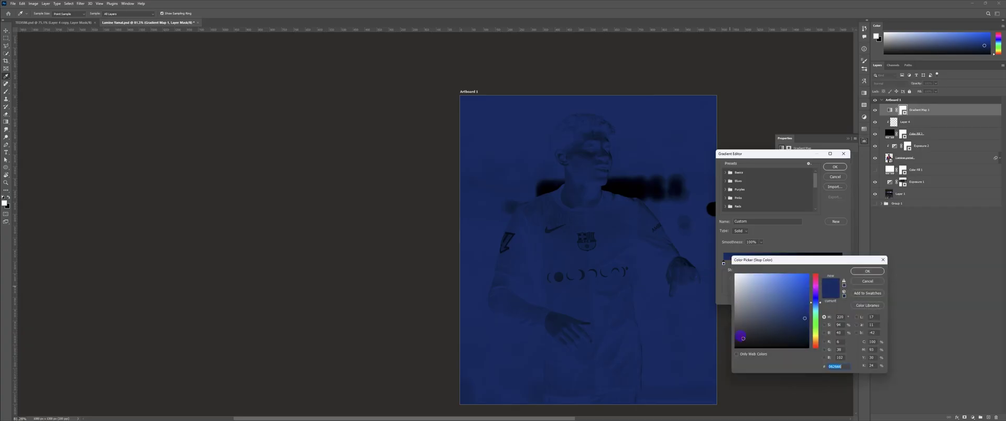
{"action": "left_click_drag", "start_coordinate": [742, 338], "coordinate": [735, 347]}
{"action": "left_click", "coordinate": [866, 272]}
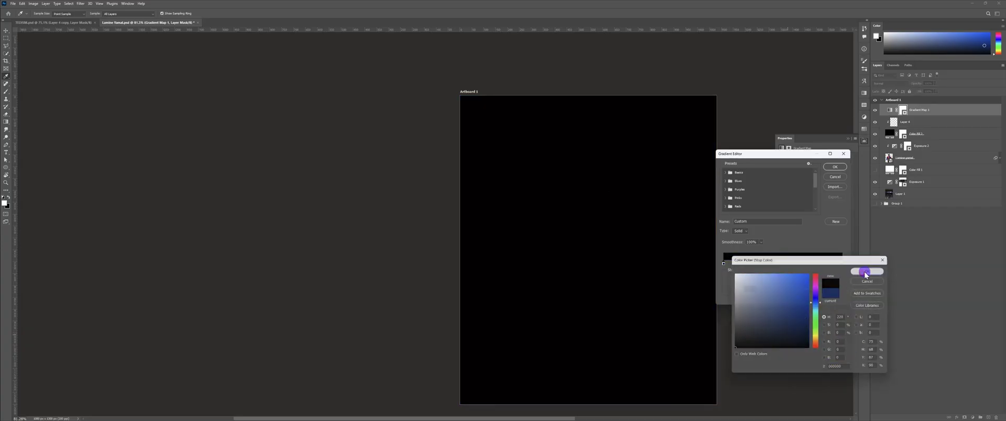
{"action": "left_click", "coordinate": [750, 290]}
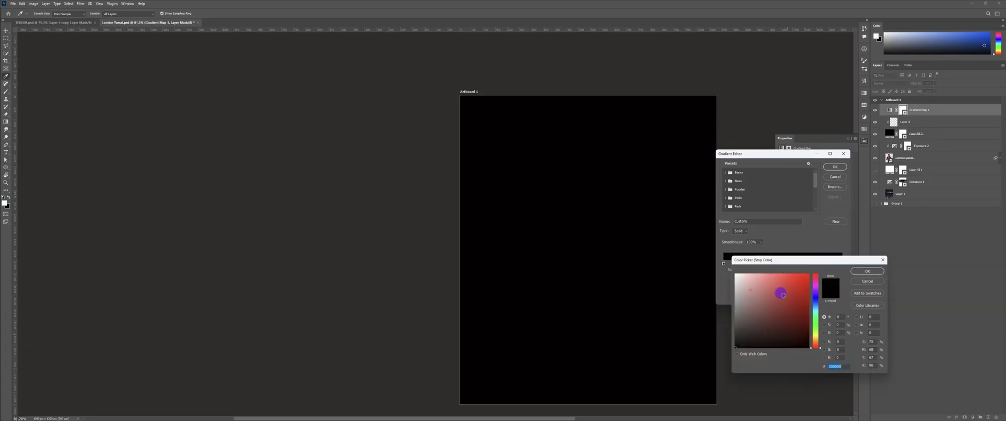
{"action": "left_click_drag", "start_coordinate": [781, 293], "coordinate": [671, 241]}
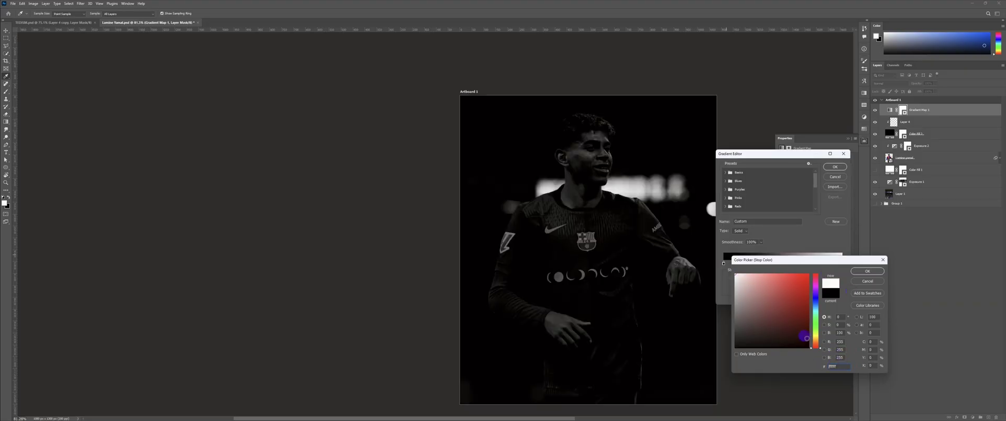
{"action": "left_click", "coordinate": [867, 271]}
Add a red colour stop near the gradient's midpoint, apply the gradient, and clip the Gradient Map to the layer below
{"action": "left_click", "coordinate": [783, 263]}
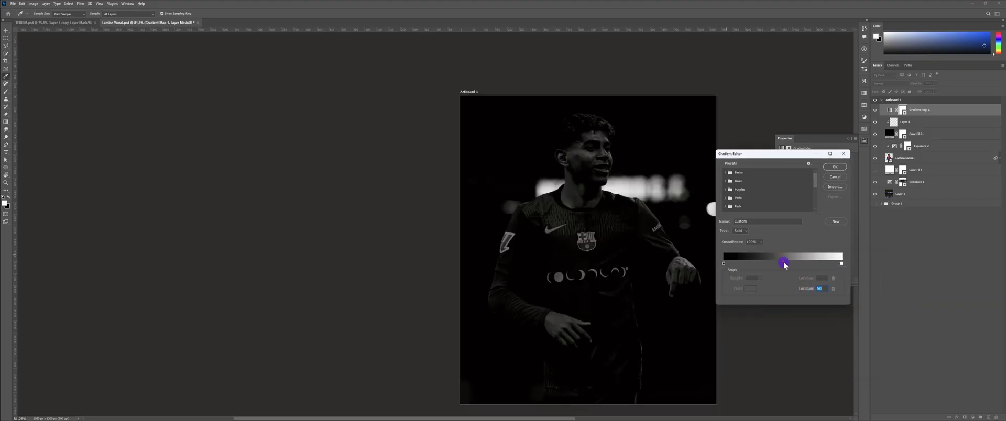
{"action": "left_click", "coordinate": [781, 263]}
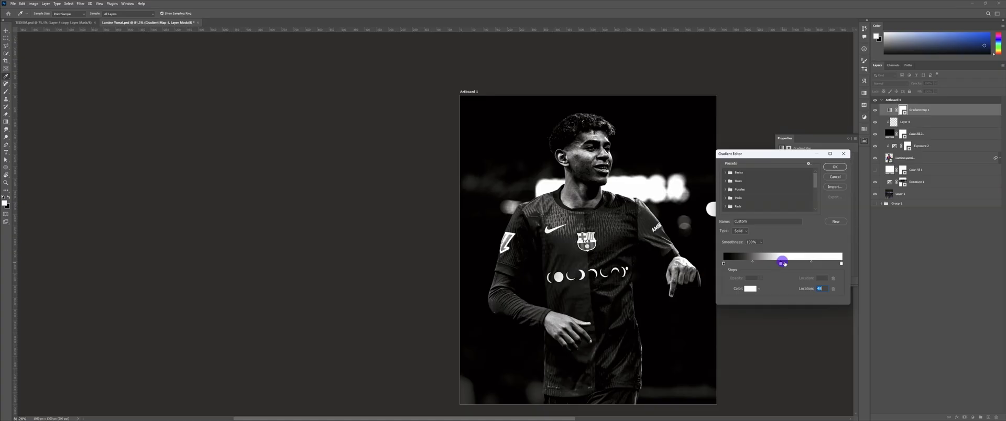
{"action": "left_click", "coordinate": [750, 289]}
{"action": "left_click", "coordinate": [747, 288]}
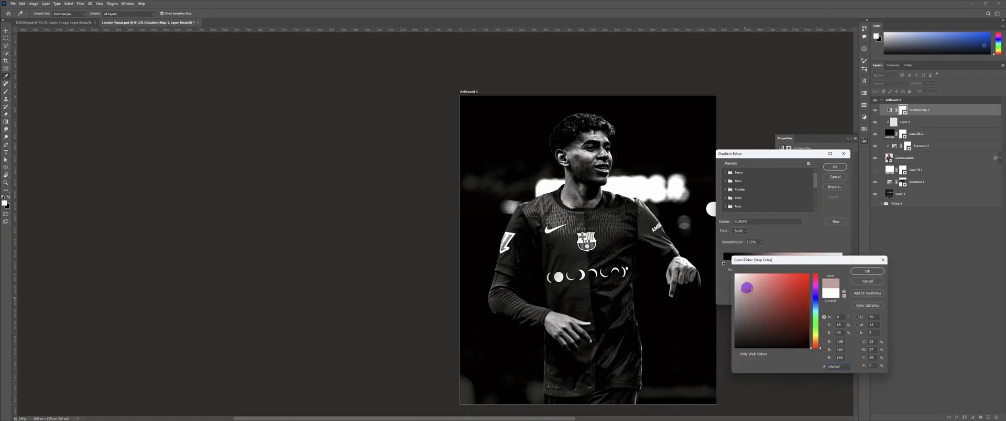
{"action": "left_click_drag", "start_coordinate": [747, 289], "coordinate": [797, 283]}
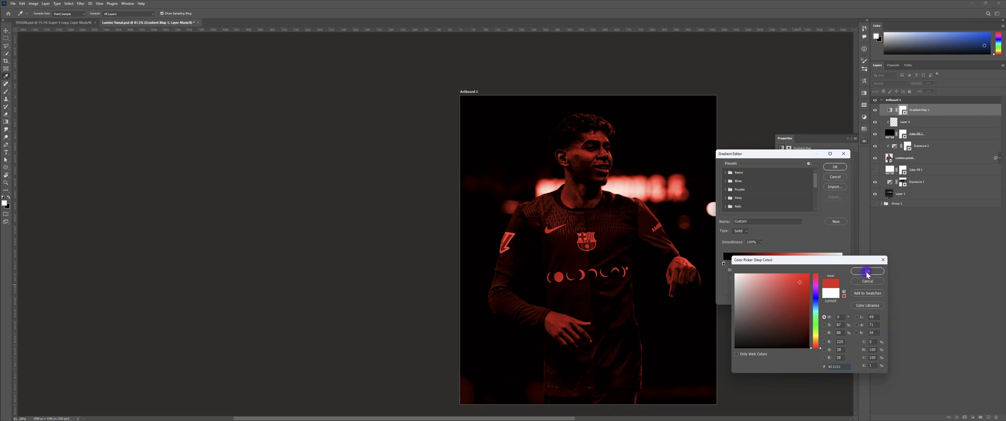
{"action": "left_click", "coordinate": [795, 283]}
{"action": "left_click", "coordinate": [866, 271]}
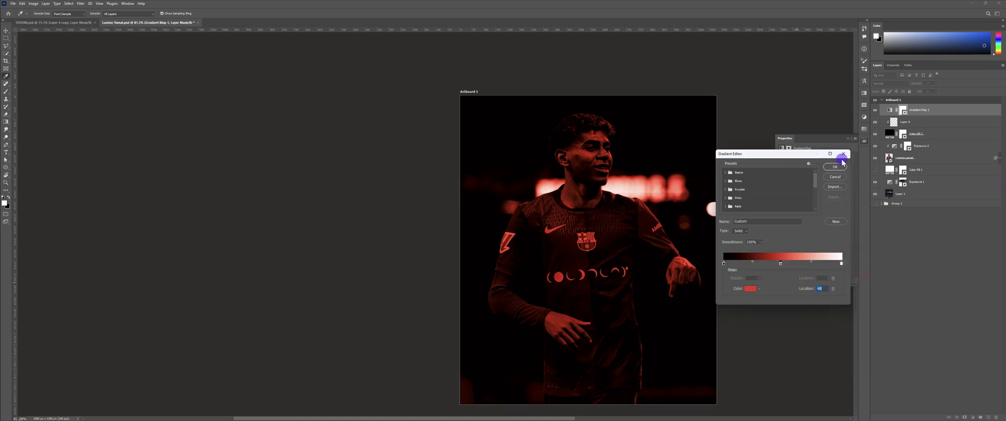
{"action": "left_click", "coordinate": [834, 166]}
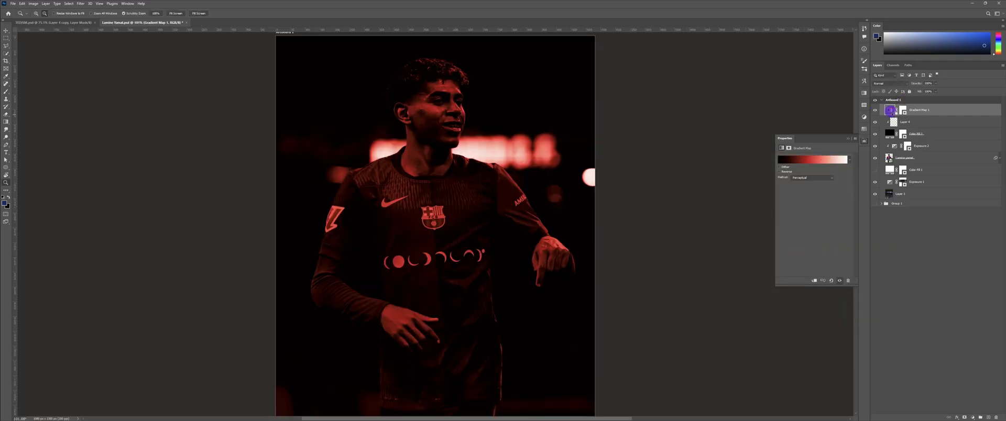
{"action": "left_click", "coordinate": [889, 115], "text": "alt"}
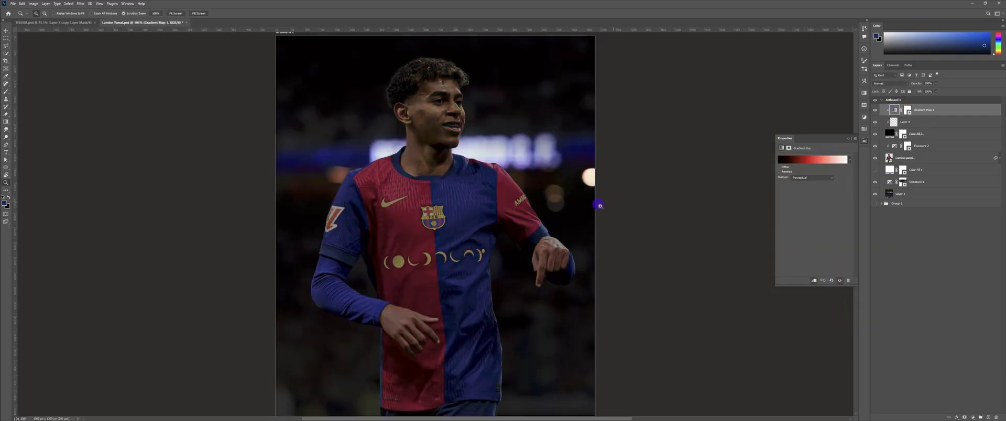
Try painting a glow on the clipped empty layer from the player's neck past the shoulder, using an enlarged brush in white
{"action": "left_click_drag", "start_coordinate": [597, 205], "coordinate": [622, 212]}
{"action": "left_click", "coordinate": [904, 123]}
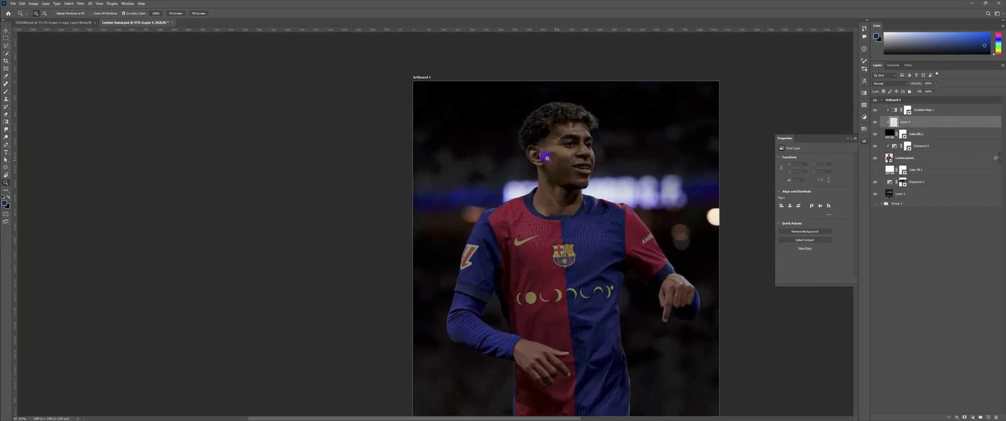
{"action": "key", "text": "b"}
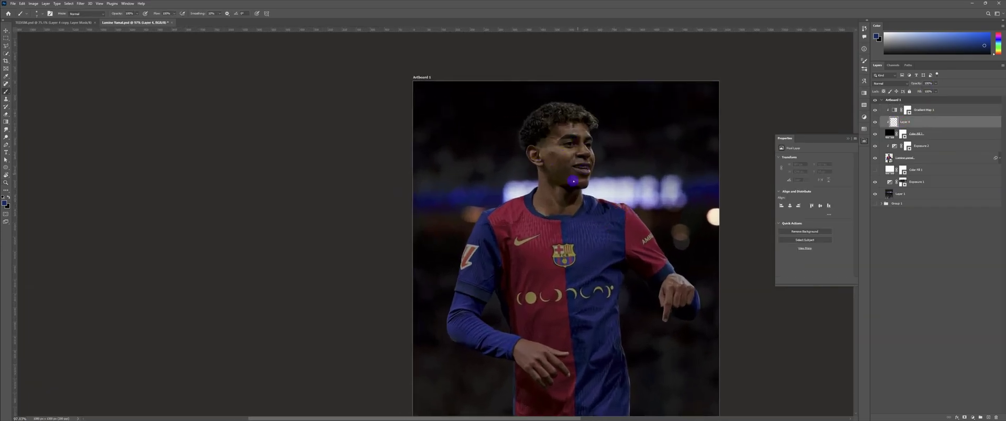
{"action": "key", "text": "bracketright"}
{"action": "key", "text": "bracketright"}
{"action": "key", "text": "bracketright"}
{"action": "key", "text": "bracketright"}
{"action": "key", "text": "bracketright"}
{"action": "left_click_drag", "start_coordinate": [521, 187], "coordinate": [491, 203]}
{"action": "key", "text": "ctrl+z"}
{"action": "left_click", "coordinate": [526, 199]}
{"action": "left_click", "coordinate": [886, 34]}
{"action": "left_click_drag", "start_coordinate": [526, 185], "coordinate": [440, 236]}
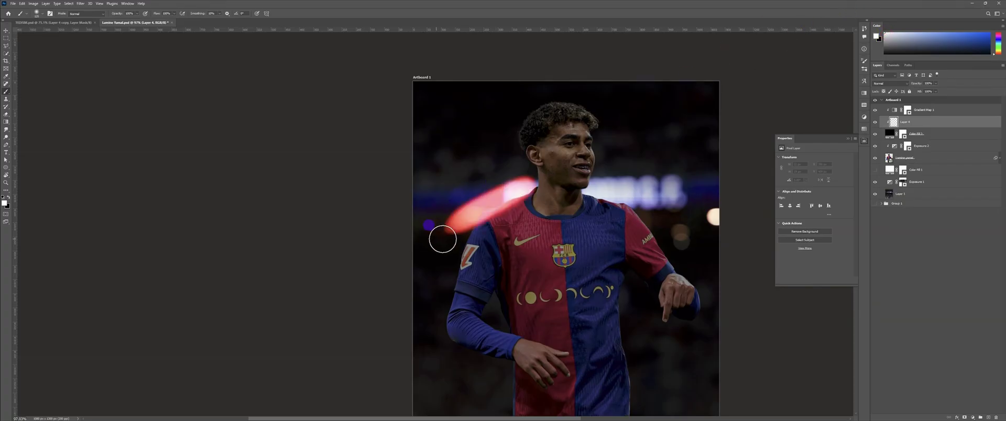
{"action": "key", "text": "ctrl+z"}
{"action": "mouse_move", "coordinate": [591, 171]}
{"action": "left_mouse_down"}
{"action": "mouse_move", "coordinate": [570, 179]}
{"action": "mouse_move", "coordinate": [576, 164]}
{"action": "left_mouse_up"}
Group the black fill, the clipped empty layer and the Gradient Map together
{"action": "key", "text": "v"}
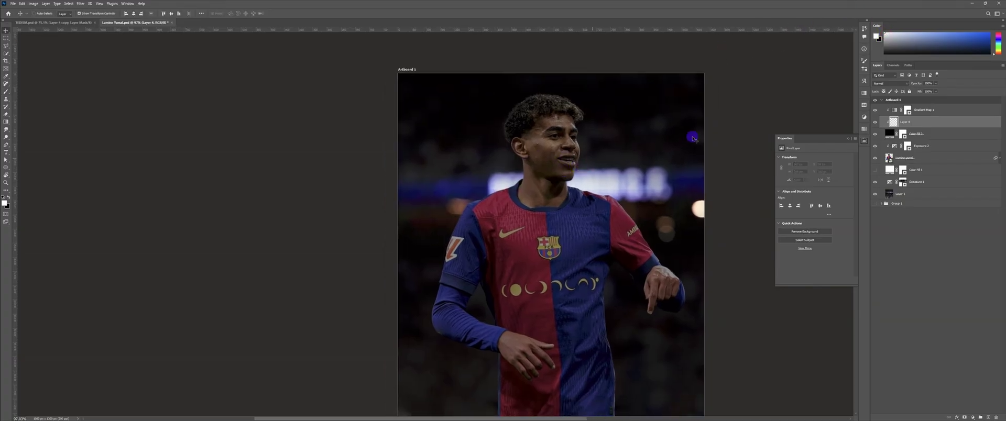
{"action": "left_click", "coordinate": [926, 133]}
{"action": "left_click", "coordinate": [926, 112], "text": "shift"}
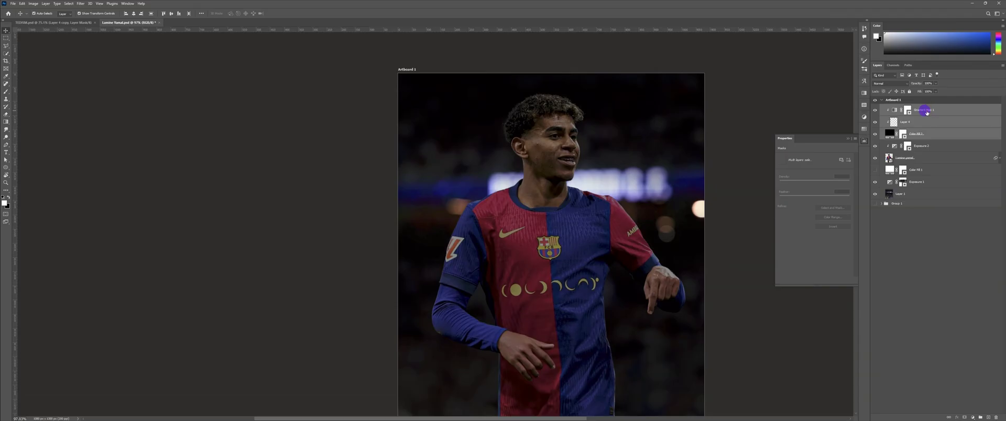
{"action": "key", "text": "ctrl+g"}
Load the player layer's outline as a selection, expand it, and add it as a mask on the new group
{"action": "left_click", "coordinate": [891, 142], "text": "ctrl"}
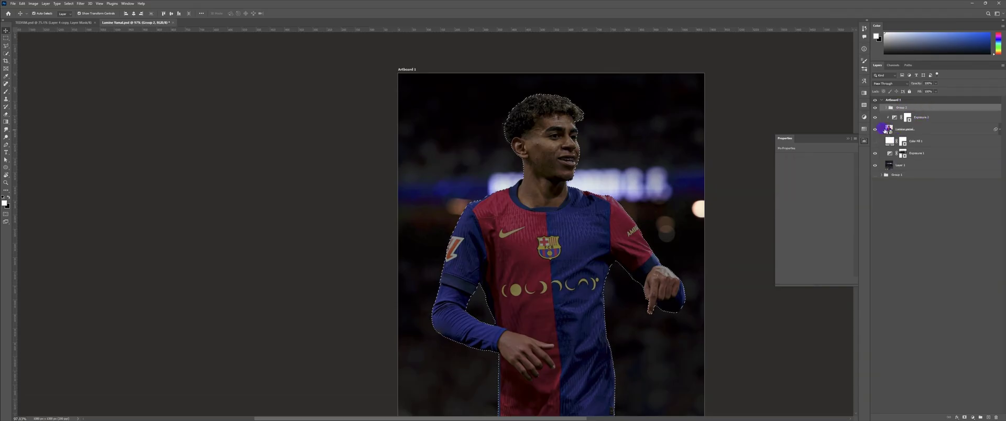
{"action": "key", "text": "z"}
{"action": "left_click_drag", "start_coordinate": [588, 161], "coordinate": [588, 143]}
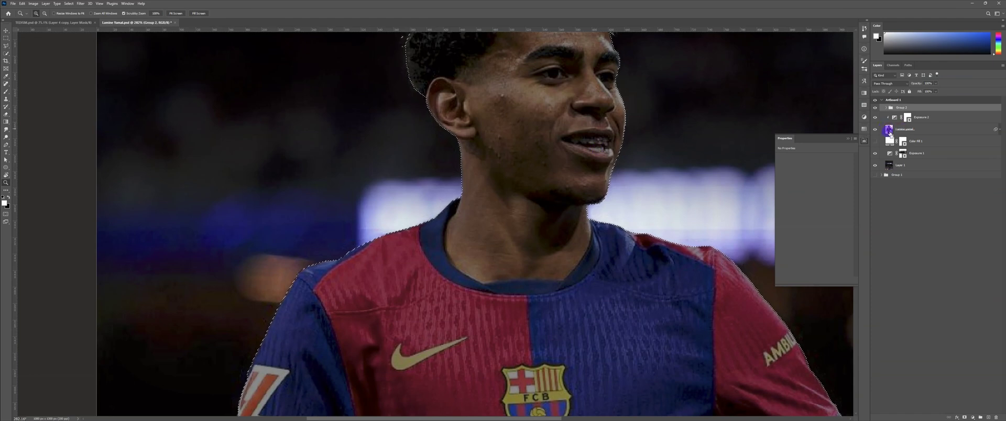
{"action": "left_click", "coordinate": [69, 4]}
{"action": "mouse_move", "coordinate": [95, 90]}
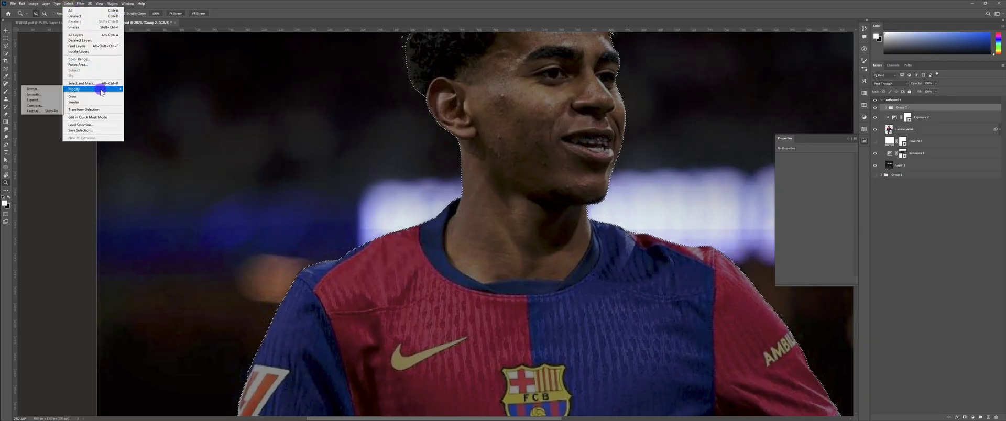
{"action": "left_click", "coordinate": [55, 100]}
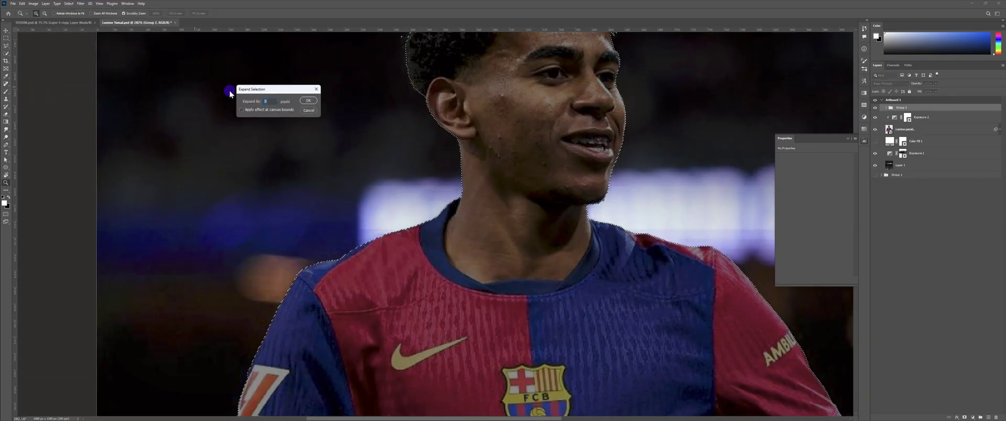
{"action": "left_click", "coordinate": [309, 101]}
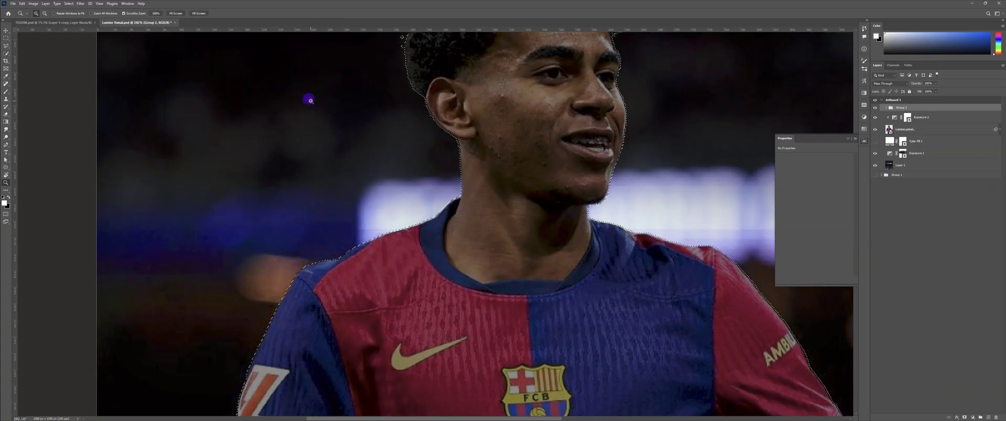
{"action": "left_click", "coordinate": [962, 416]}
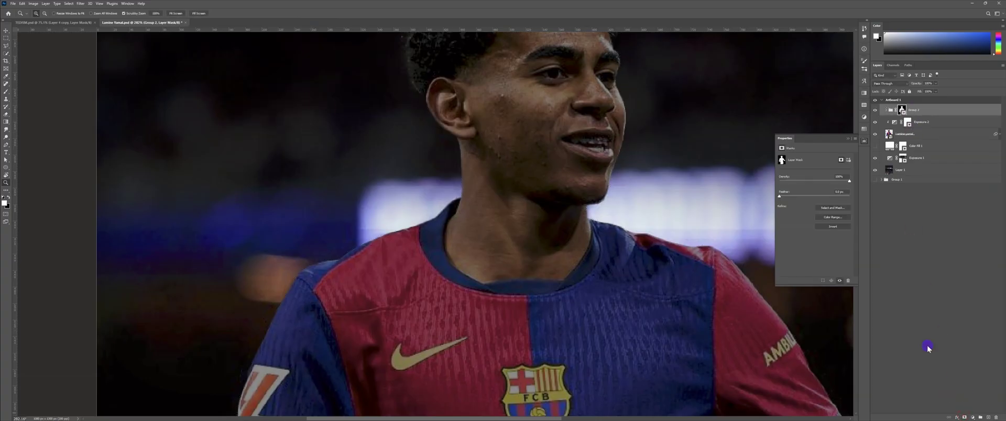
Try painting a white glow over the player's chest and shoulder on the empty layer inside the masked group
{"action": "left_click_drag", "start_coordinate": [565, 197], "coordinate": [559, 198]}
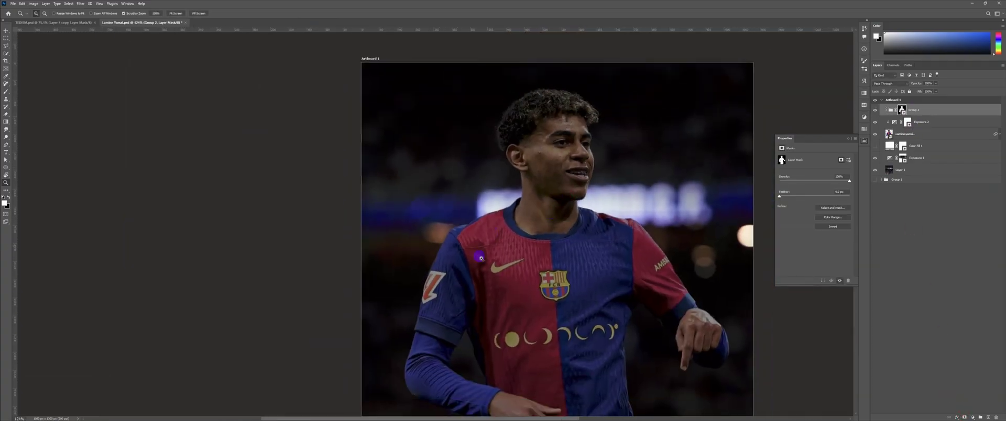
{"action": "left_click_drag", "start_coordinate": [480, 258], "coordinate": [474, 212]}
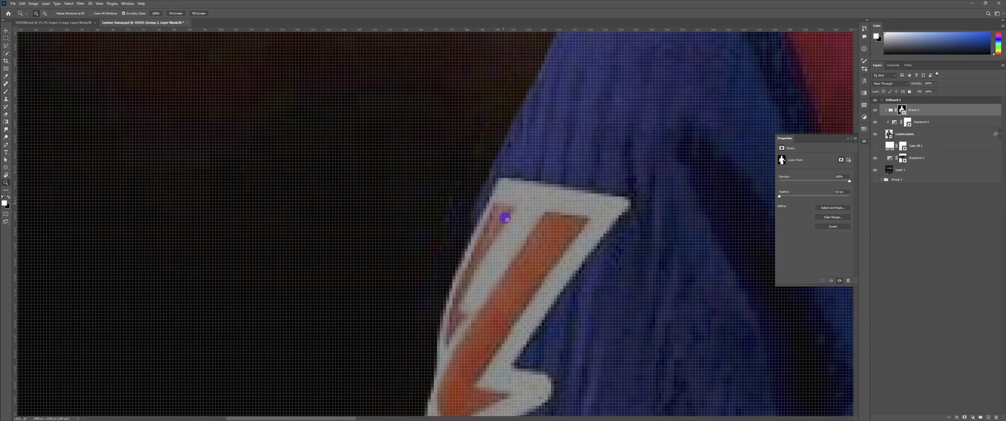
{"action": "scroll", "coordinate": [639, 159], "scroll_direction": "down", "scroll_amount": 8}
{"action": "left_click_drag", "start_coordinate": [730, 148], "coordinate": [584, 209]}
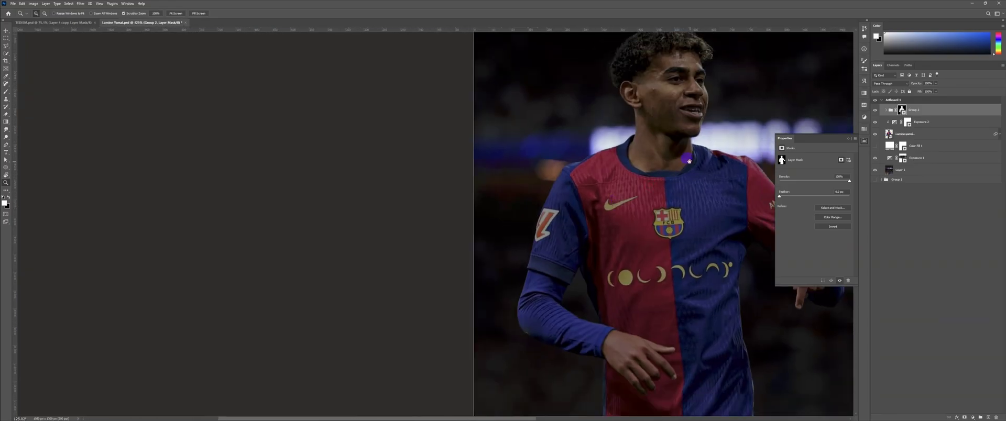
{"action": "left_click_drag", "start_coordinate": [694, 158], "coordinate": [605, 191]}
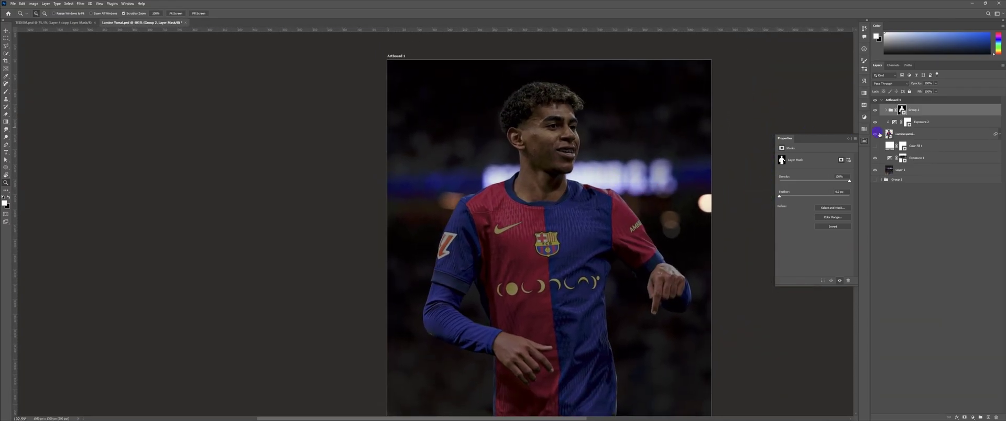
{"action": "left_click", "coordinate": [848, 138]}
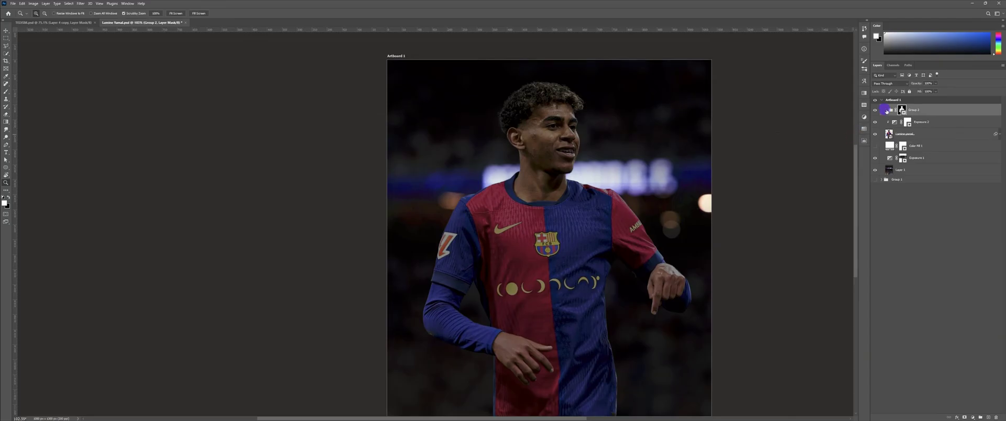
{"action": "left_click", "coordinate": [885, 109]}
{"action": "left_click", "coordinate": [893, 134]}
{"action": "key", "text": "b"}
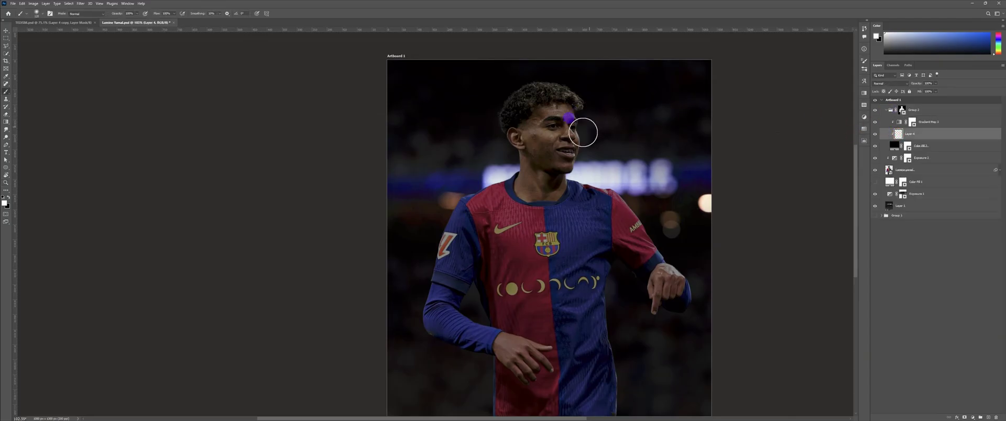
{"action": "mouse_move", "coordinate": [495, 186]}
{"action": "left_mouse_down"}
{"action": "mouse_move", "coordinate": [487, 215]}
{"action": "mouse_move", "coordinate": [503, 211]}
{"action": "left_mouse_up"}
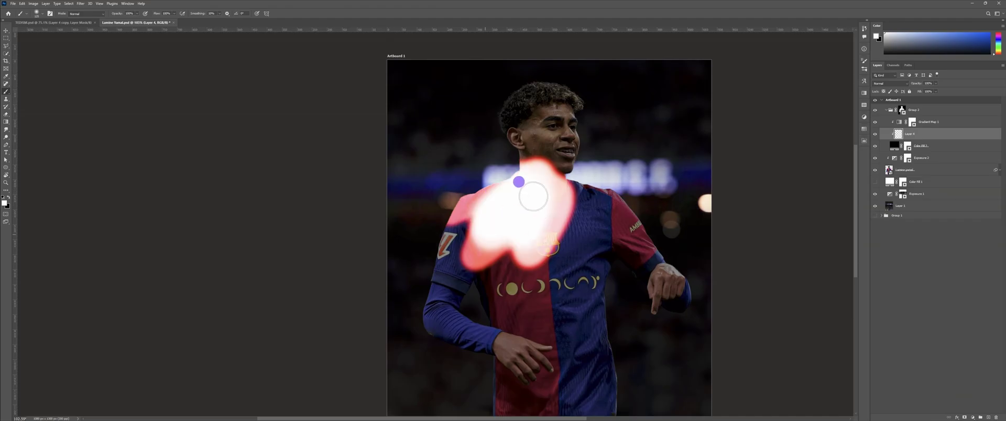
{"action": "key", "text": "ctrl+z"}
{"action": "mouse_move", "coordinate": [563, 183]}
{"action": "left_mouse_down"}
{"action": "mouse_move", "coordinate": [617, 198]}
{"action": "mouse_move", "coordinate": [630, 181]}
{"action": "mouse_move", "coordinate": [614, 199]}
{"action": "mouse_move", "coordinate": [611, 155]}
{"action": "mouse_move", "coordinate": [625, 146]}
{"action": "left_mouse_up"}
{"action": "key", "text": "z"}
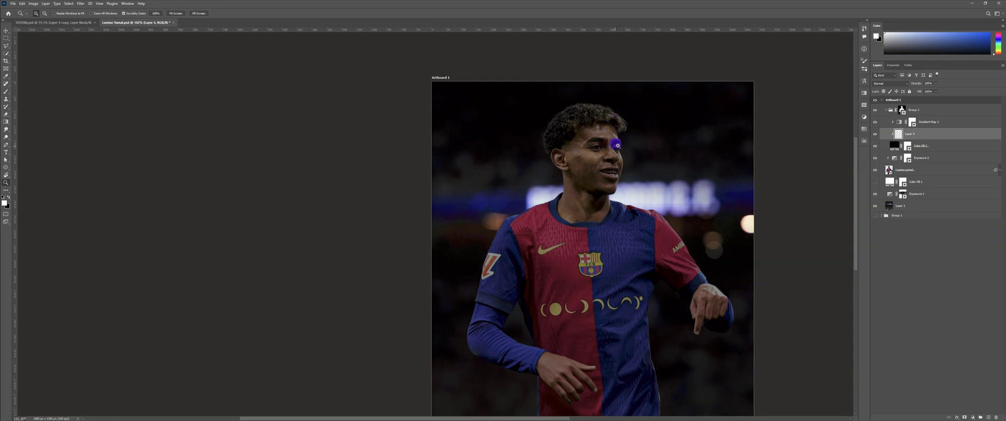
{"action": "left_click_drag", "start_coordinate": [585, 172], "coordinate": [576, 147]}
{"action": "key", "text": "b"}
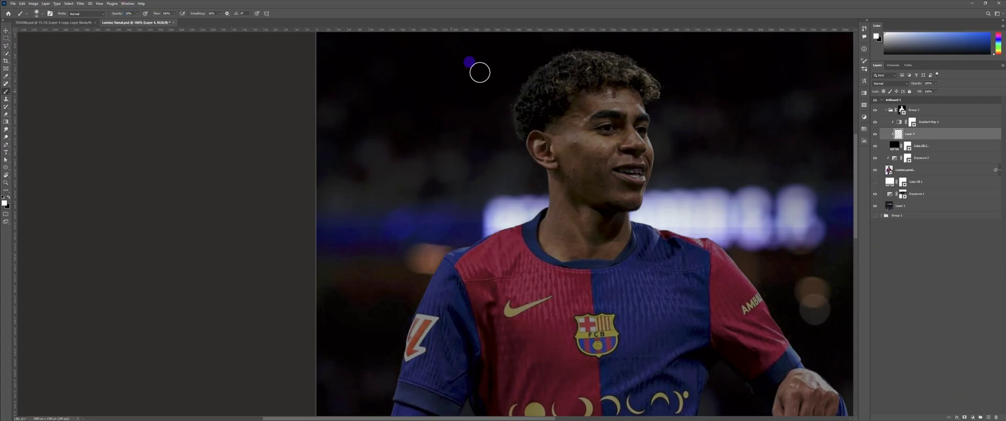
{"action": "left_click_drag", "start_coordinate": [503, 114], "coordinate": [465, 83]}
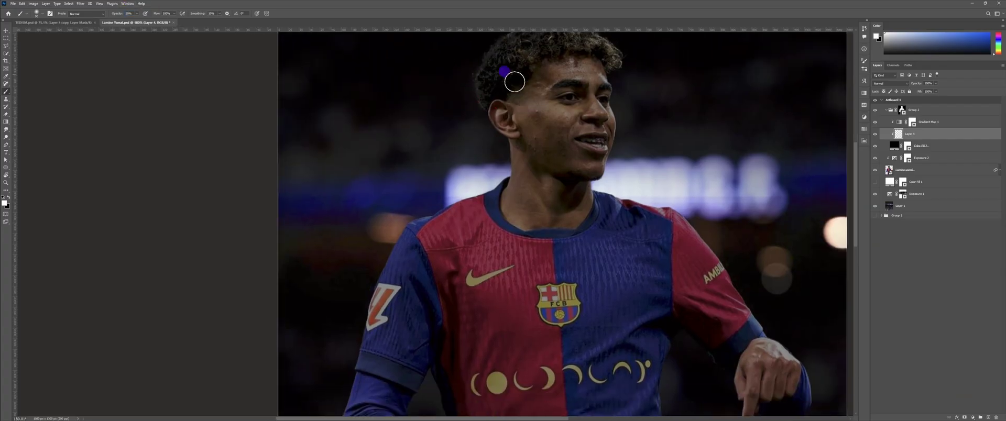
{"action": "key", "text": "z"}
{"action": "left_click_drag", "start_coordinate": [595, 125], "coordinate": [583, 144]}
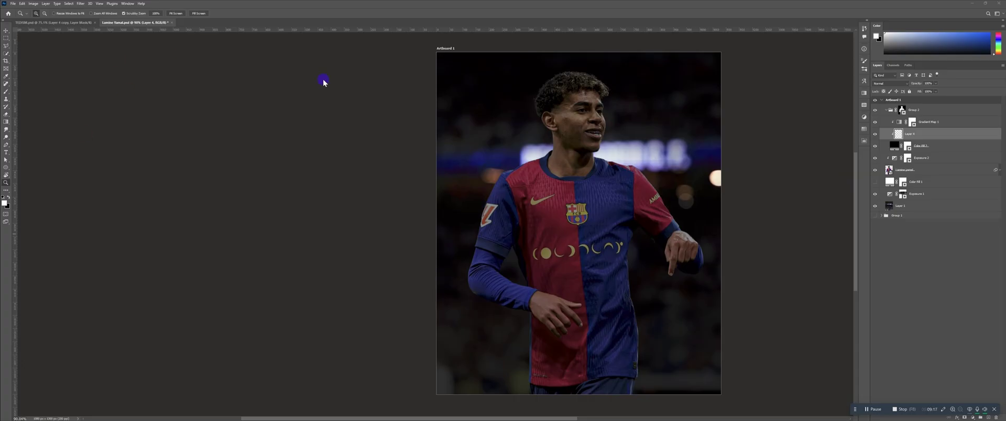
{"action": "left_click", "coordinate": [632, 172]}
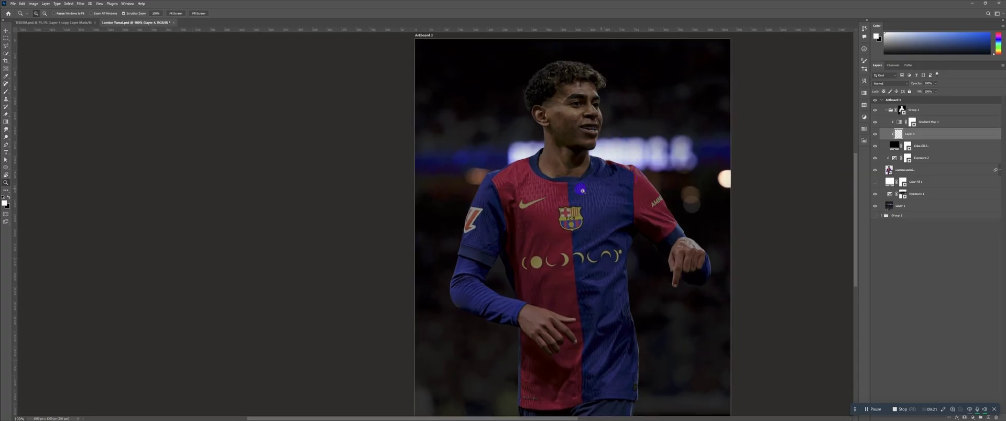
Try painting thin strokes of light along the player's shoulder and sleeve with a much smaller brush
{"action": "left_click_drag", "start_coordinate": [590, 194], "coordinate": [594, 178]}
{"action": "key", "text": "b"}
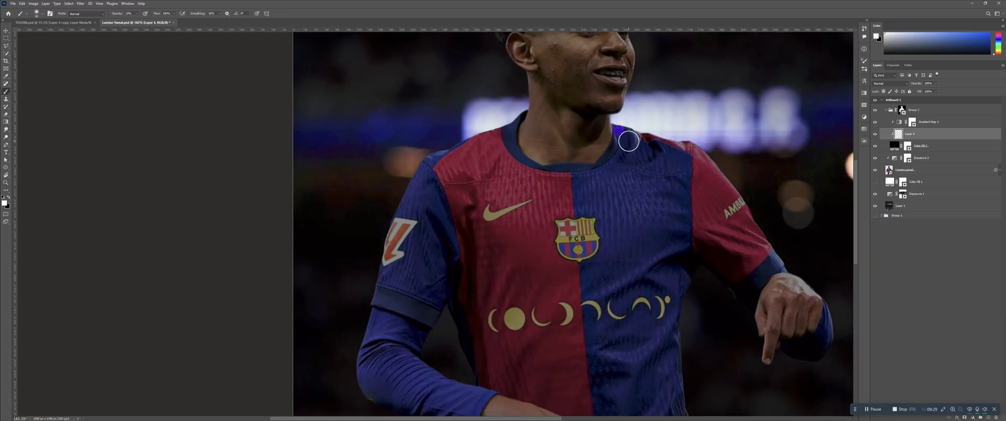
{"action": "left_click_drag", "start_coordinate": [549, 162], "coordinate": [565, 220]}
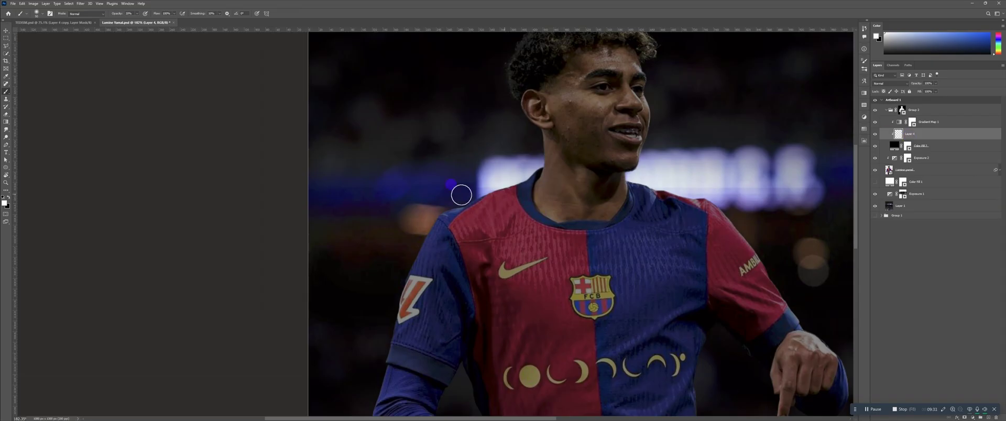
{"action": "key", "text": "bracketleft"}
{"action": "key", "text": "bracketleft"}
{"action": "key", "text": "bracketleft"}
{"action": "key", "text": "bracketleft"}
{"action": "key", "text": "bracketleft"}
{"action": "key", "text": "bracketleft"}
{"action": "key", "text": "bracketleft"}
{"action": "key", "text": "bracketleft"}
{"action": "mouse_move", "coordinate": [474, 195]}
{"action": "left_mouse_down"}
{"action": "mouse_move", "coordinate": [438, 246]}
{"action": "mouse_move", "coordinate": [477, 194]}
{"action": "mouse_move", "coordinate": [457, 228]}
{"action": "mouse_move", "coordinate": [441, 216]}
{"action": "mouse_move", "coordinate": [402, 294]}
{"action": "mouse_move", "coordinate": [435, 227]}
{"action": "mouse_move", "coordinate": [419, 255]}
{"action": "mouse_move", "coordinate": [405, 338]}
{"action": "mouse_move", "coordinate": [405, 299]}
{"action": "left_mouse_up"}
{"action": "left_click_drag", "start_coordinate": [427, 260], "coordinate": [449, 332]}
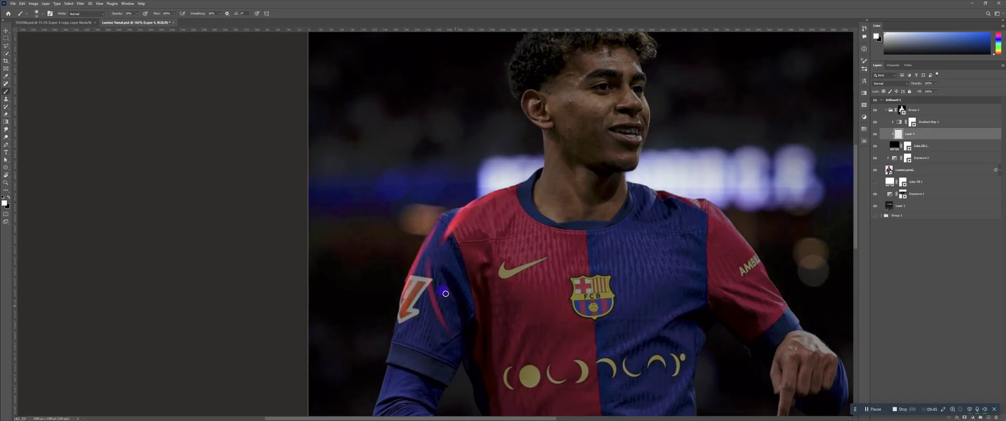
{"action": "left_click_drag", "start_coordinate": [431, 282], "coordinate": [453, 339]}
Undo the light strokes painted on the shoulder and sleeve
{"action": "key", "text": "ctrl+z"}
{"action": "key", "text": "ctrl+z"}
{"action": "key", "text": "ctrl+z"}
{"action": "key", "text": "ctrl+z"}
{"action": "key", "text": "ctrl+z"}
{"action": "key", "text": "ctrl+z"}
{"action": "key", "text": "ctrl+z"}
{"action": "key", "text": "ctrl+z"}
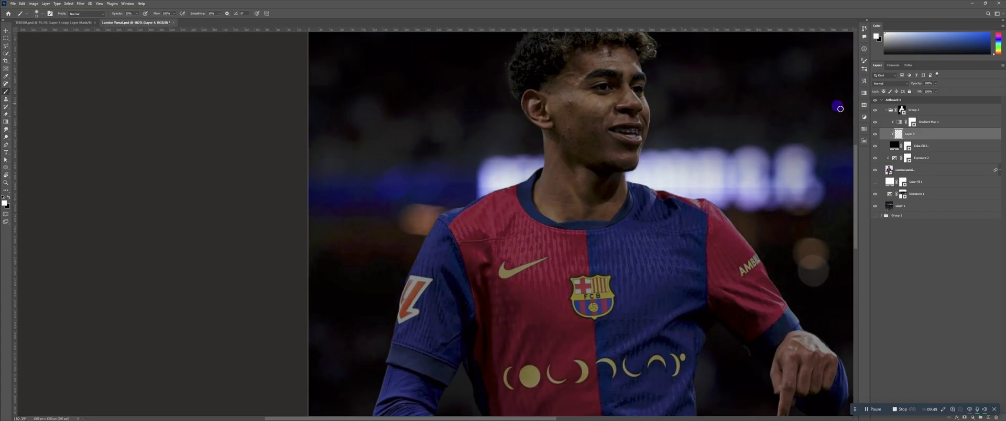
Switch to the HuionTablet driver app and show its Digital Pen settings
{"action": "mouse_move", "coordinate": [615, 154]}
{"action": "left_mouse_down"}
{"action": "mouse_move", "coordinate": [592, 167]}
{"action": "mouse_move", "coordinate": [598, 149]}
{"action": "left_mouse_up"}
{"action": "scroll", "coordinate": [558, 182], "scroll_direction": "down", "scroll_amount": 3}
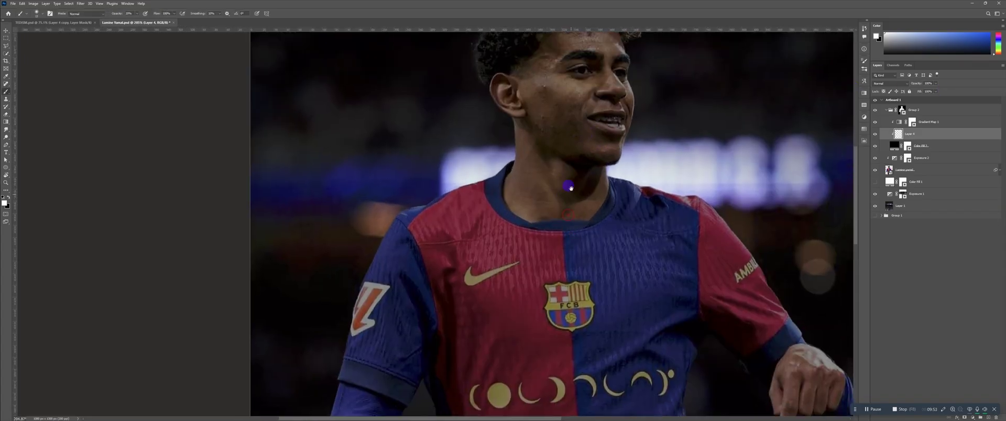
{"action": "mouse_move", "coordinate": [451, 418]}
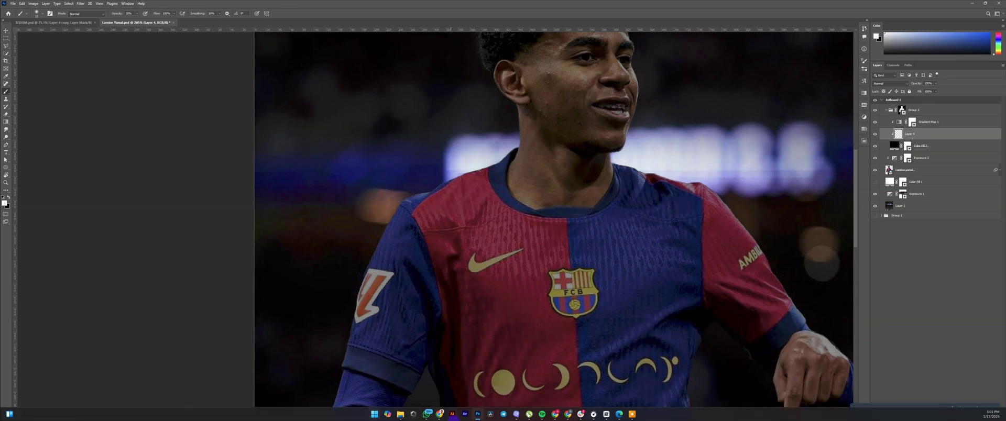
{"action": "key", "text": "super"}
{"action": "type", "text": "huionTablet"}
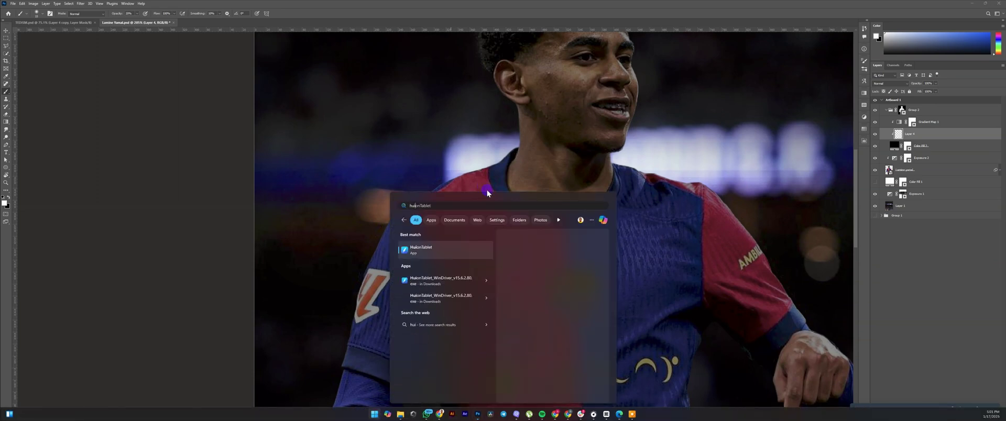
{"action": "left_click", "coordinate": [462, 254]}
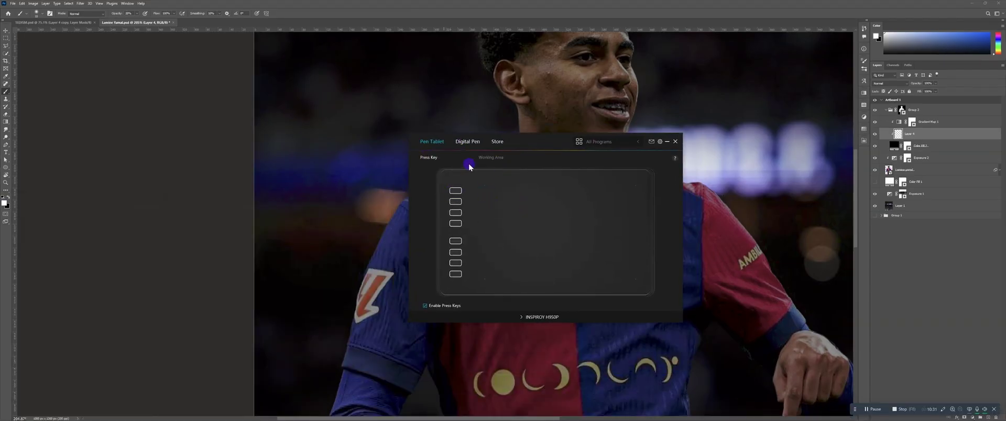
{"action": "left_click", "coordinate": [474, 143]}
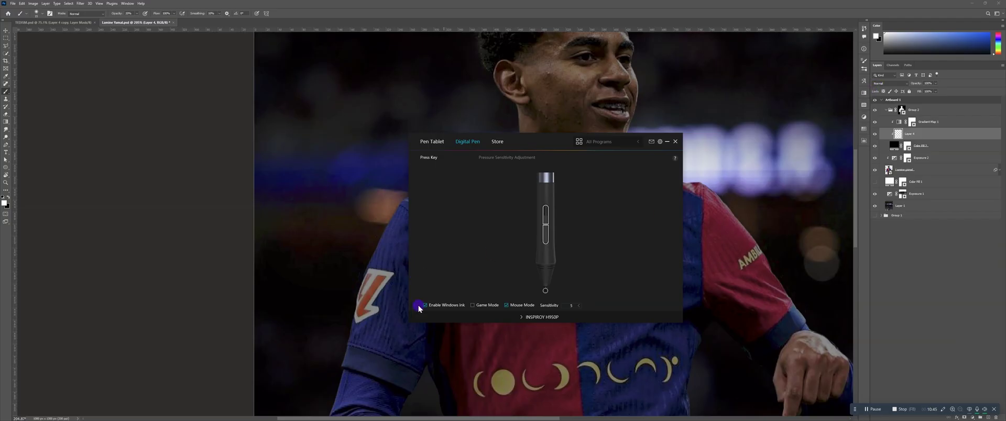
Show the brush's Transfer settings and choose Pen Pressure as the Opacity Jitter control
{"action": "left_click", "coordinate": [864, 62]}
{"action": "left_click", "coordinate": [863, 66]}
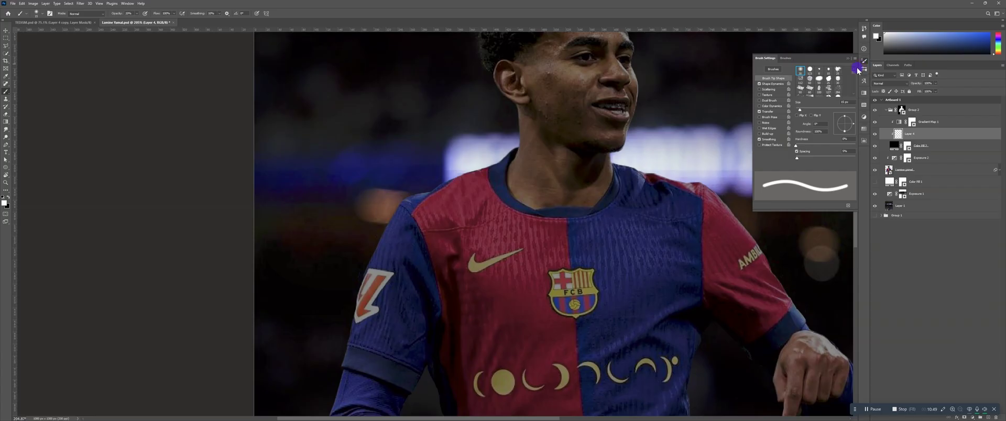
{"action": "left_click", "coordinate": [772, 111]}
{"action": "left_click", "coordinate": [770, 112]}
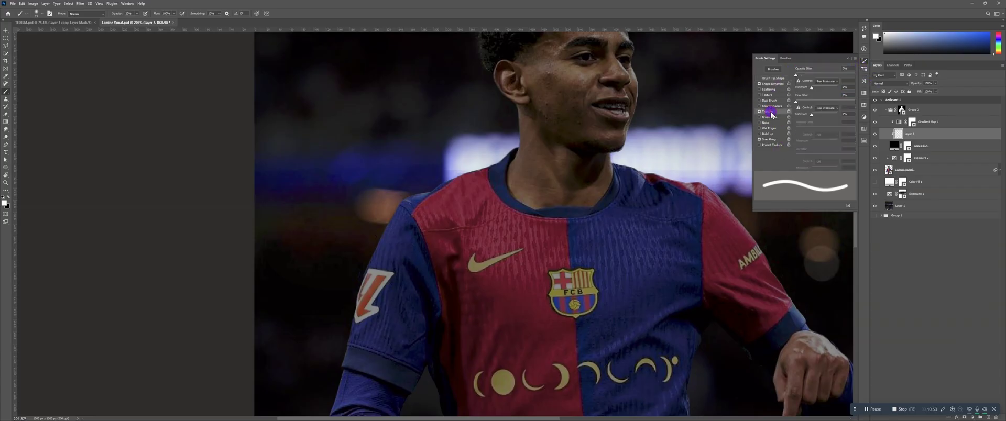
{"action": "left_click", "coordinate": [826, 81]}
{"action": "left_click", "coordinate": [829, 98]}
Toggle Enable Windows Ink for the digital pen in the HuionTablet driver, and return to Photoshop
{"action": "mouse_move", "coordinate": [487, 417]}
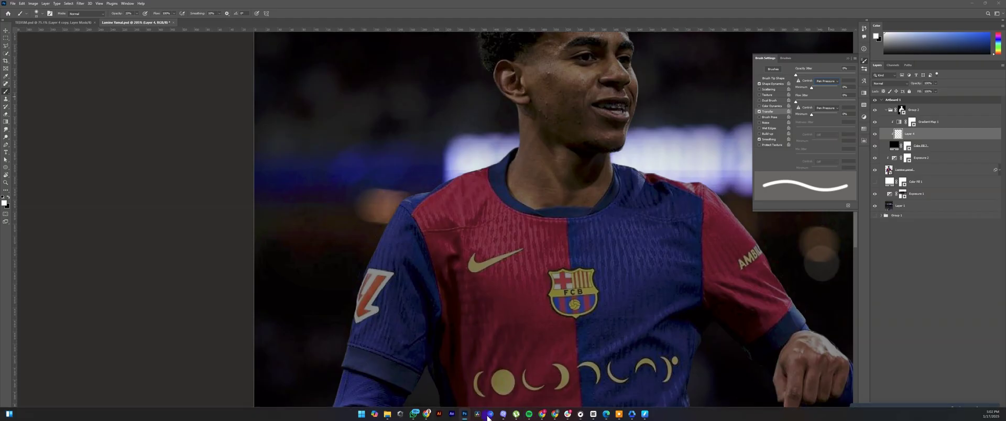
{"action": "left_click", "coordinate": [645, 414]}
{"action": "left_click", "coordinate": [452, 306]}
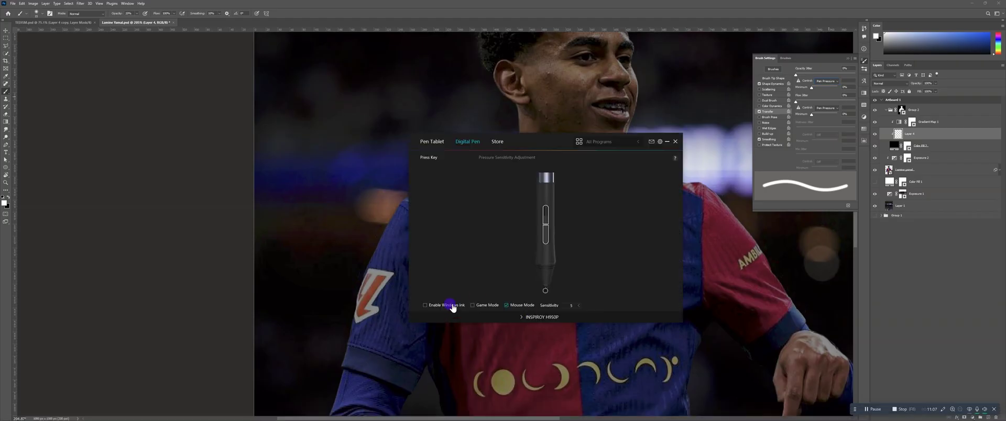
{"action": "left_click", "coordinate": [769, 60]}
{"action": "left_click", "coordinate": [705, 131]}
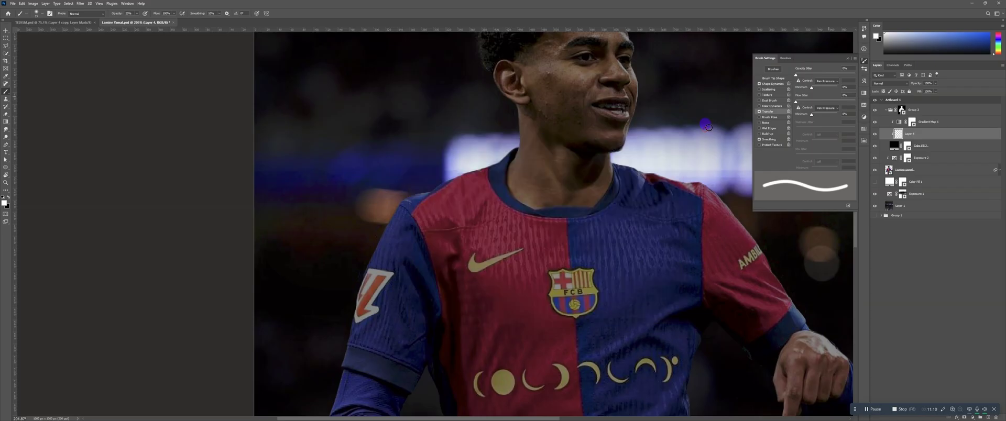
Reselect Pen Pressure as the Opacity Jitter control in the brush's Transfer settings
{"action": "left_click", "coordinate": [769, 100]}
{"action": "left_click", "coordinate": [772, 115]}
{"action": "left_click", "coordinate": [822, 81]}
{"action": "left_click", "coordinate": [821, 100]}
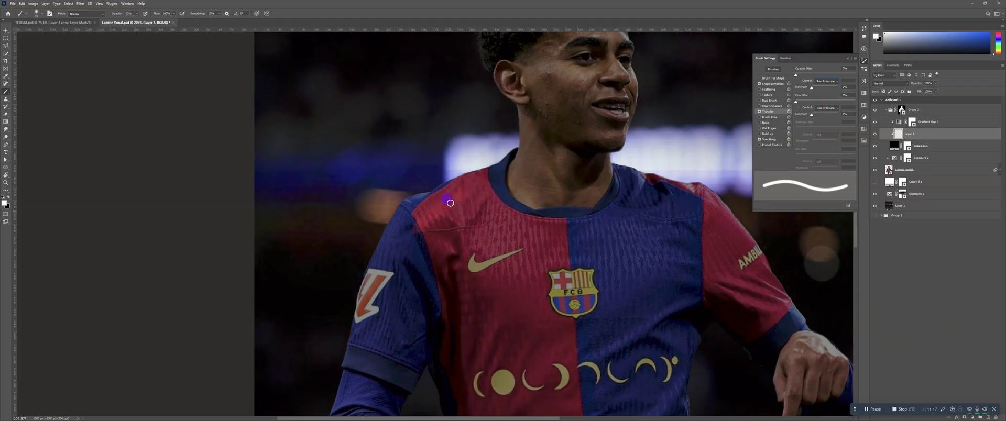
{"action": "left_click", "coordinate": [518, 170]}
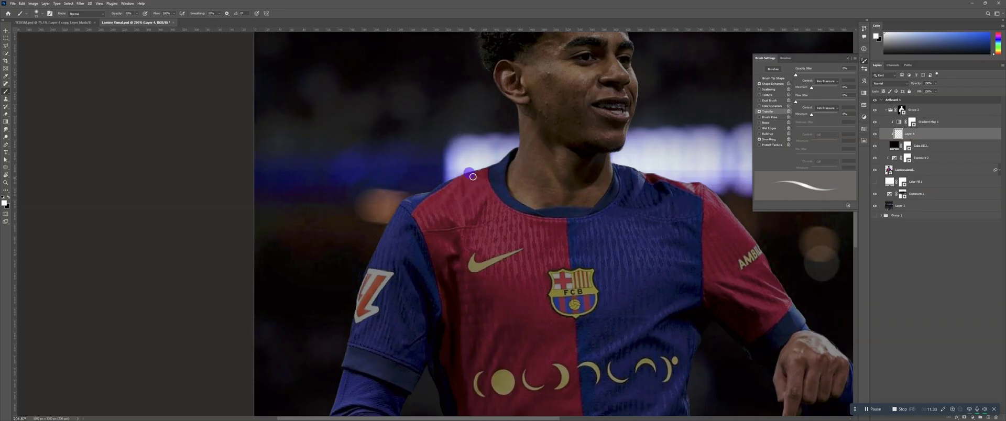
Test pressure-sensitive strokes on the player's shoulder with a smaller brush, and undo them
{"action": "key", "text": "bracketleft"}
{"action": "key", "text": "bracketleft"}
{"action": "key", "text": "bracketleft"}
{"action": "mouse_move", "coordinate": [463, 174]}
{"action": "left_mouse_down"}
{"action": "mouse_move", "coordinate": [435, 199]}
{"action": "mouse_move", "coordinate": [438, 229]}
{"action": "left_mouse_up"}
{"action": "left_click_drag", "start_coordinate": [468, 177], "coordinate": [420, 232]}
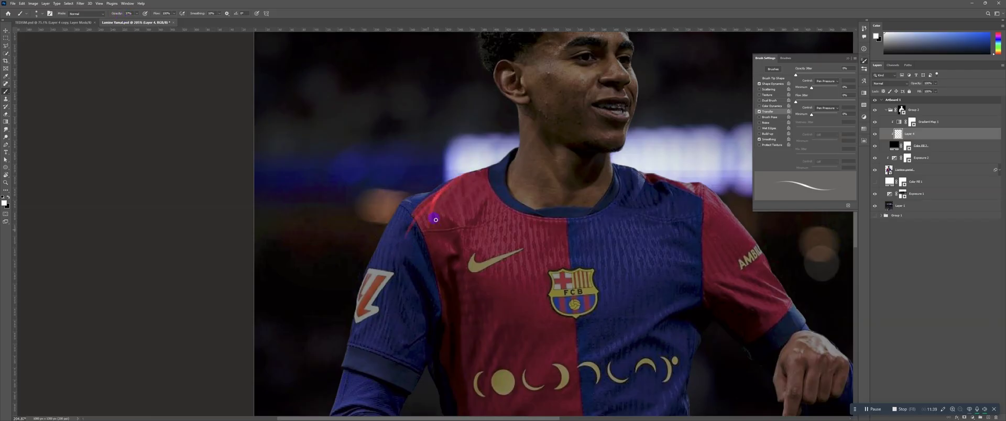
{"action": "key", "text": "ctrl+z"}
{"action": "key", "text": "ctrl+z"}
Look at the chosen soft brush in the brush presets, and collapse the brush settings
{"action": "right_click", "coordinate": [580, 246]}
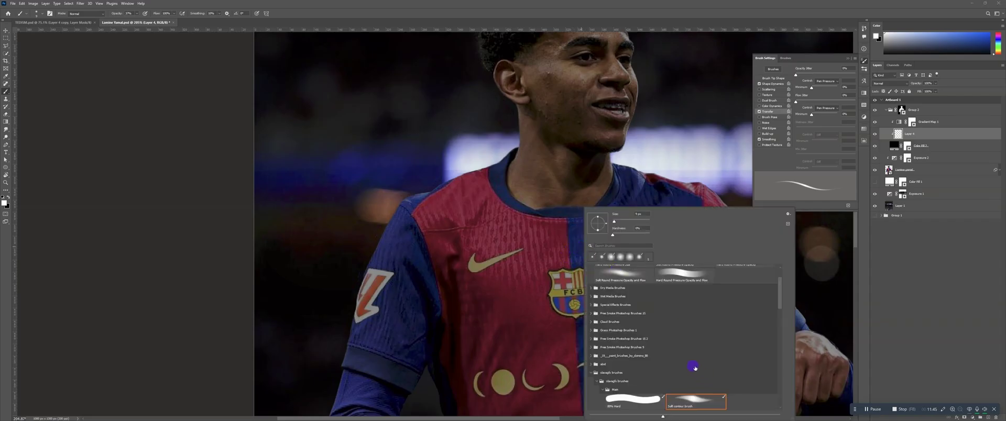
{"action": "left_click", "coordinate": [487, 246]}
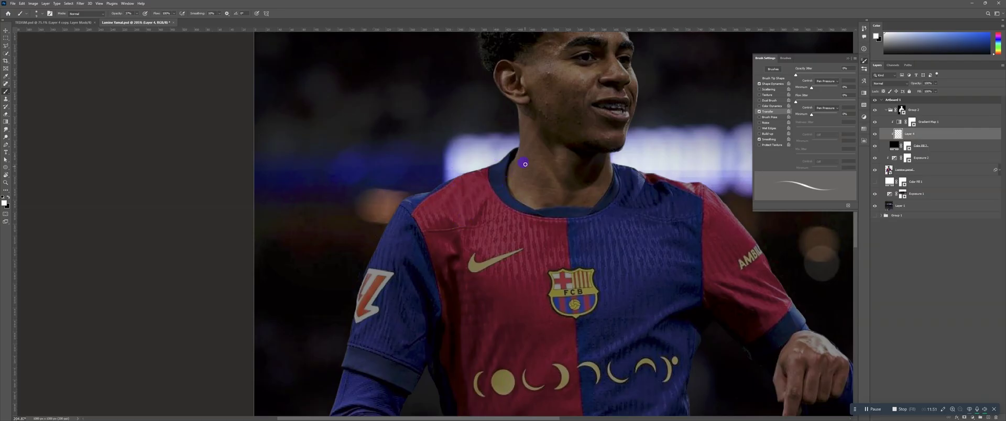
{"action": "left_click_drag", "start_coordinate": [559, 156], "coordinate": [506, 177]}
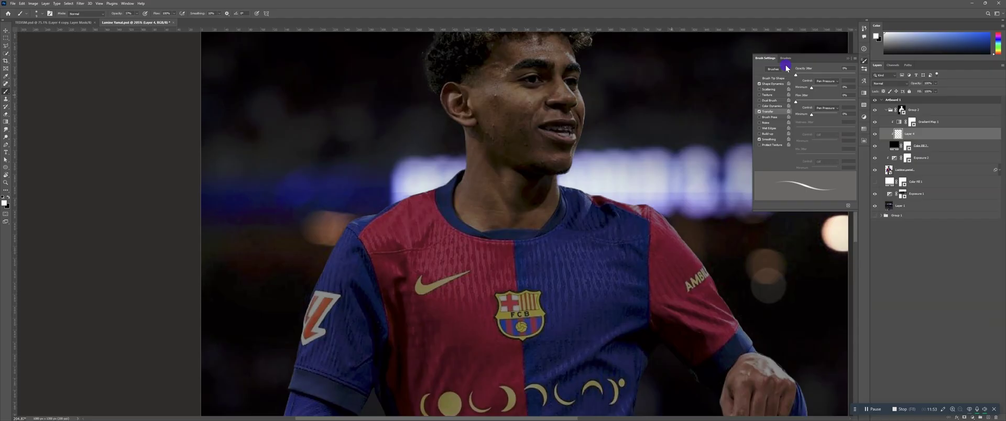
{"action": "left_click", "coordinate": [849, 59]}
Try painting a glow down the side of the player's face from the temple across the cheek to the jaw
{"action": "key", "text": "ctrl+space"}
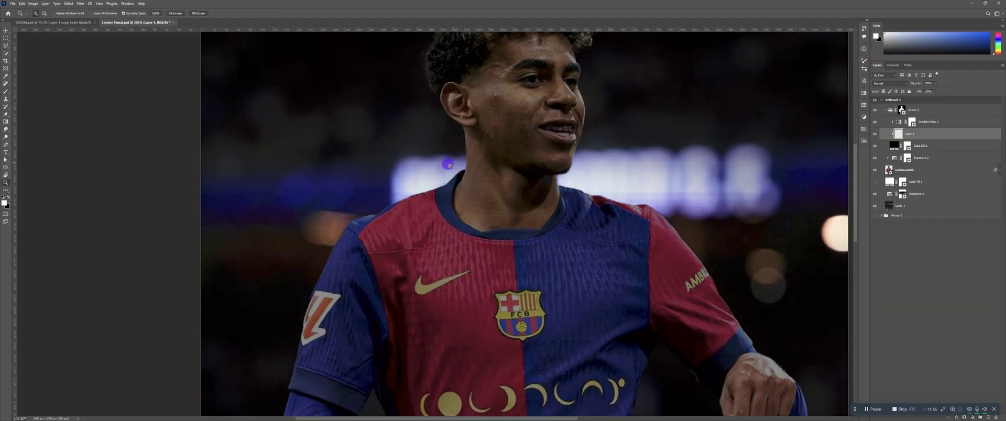
{"action": "left_click_drag", "start_coordinate": [466, 159], "coordinate": [487, 164]}
{"action": "left_click_drag", "start_coordinate": [459, 174], "coordinate": [479, 164]}
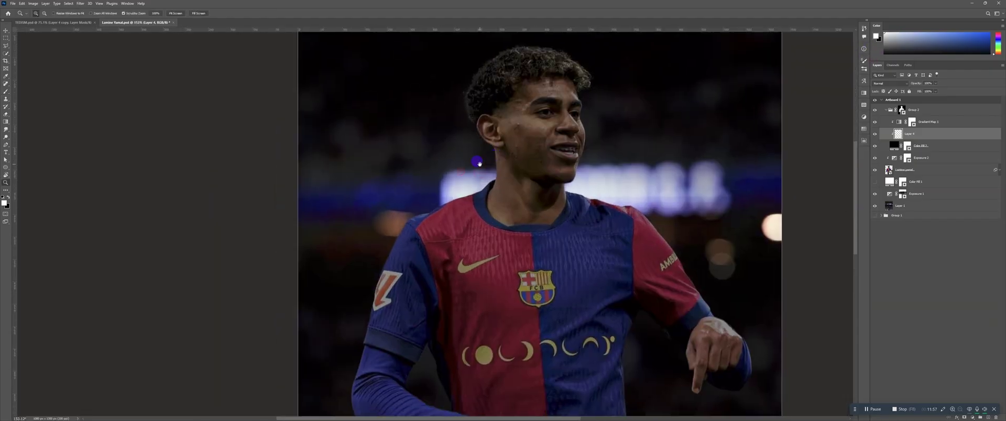
{"action": "left_click_drag", "start_coordinate": [494, 130], "coordinate": [498, 145]}
{"action": "key", "text": "b"}
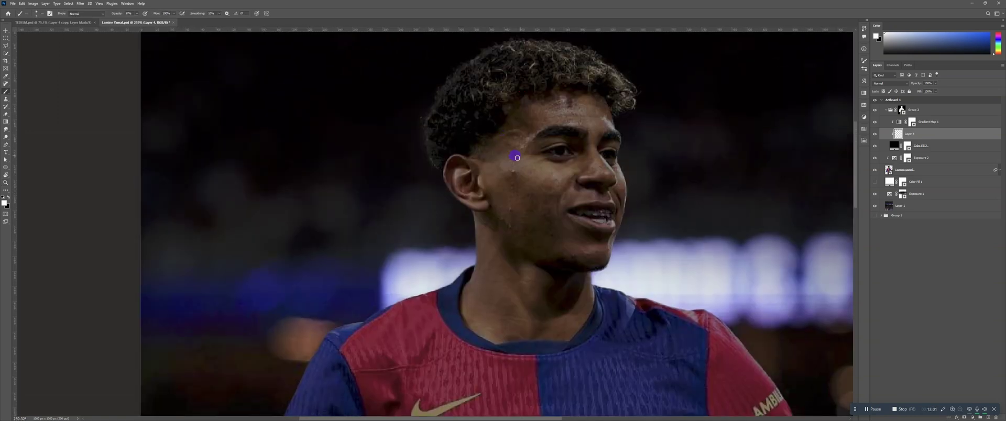
{"action": "mouse_move", "coordinate": [510, 147]}
{"action": "left_mouse_down"}
{"action": "mouse_move", "coordinate": [530, 116]}
{"action": "mouse_move", "coordinate": [498, 144]}
{"action": "mouse_move", "coordinate": [522, 141]}
{"action": "mouse_move", "coordinate": [524, 112]}
{"action": "mouse_move", "coordinate": [493, 150]}
{"action": "mouse_move", "coordinate": [510, 154]}
{"action": "mouse_move", "coordinate": [493, 168]}
{"action": "mouse_move", "coordinate": [520, 154]}
{"action": "mouse_move", "coordinate": [510, 181]}
{"action": "mouse_move", "coordinate": [524, 166]}
{"action": "mouse_move", "coordinate": [513, 163]}
{"action": "mouse_move", "coordinate": [506, 178]}
{"action": "mouse_move", "coordinate": [538, 163]}
{"action": "mouse_move", "coordinate": [516, 137]}
{"action": "mouse_move", "coordinate": [499, 151]}
{"action": "mouse_move", "coordinate": [536, 138]}
{"action": "mouse_move", "coordinate": [517, 139]}
{"action": "mouse_move", "coordinate": [509, 157]}
{"action": "mouse_move", "coordinate": [519, 190]}
{"action": "mouse_move", "coordinate": [515, 175]}
{"action": "mouse_move", "coordinate": [556, 209]}
{"action": "mouse_move", "coordinate": [530, 240]}
{"action": "mouse_move", "coordinate": [518, 197]}
{"action": "mouse_move", "coordinate": [526, 192]}
{"action": "mouse_move", "coordinate": [534, 206]}
{"action": "mouse_move", "coordinate": [540, 197]}
{"action": "mouse_move", "coordinate": [538, 216]}
{"action": "mouse_move", "coordinate": [496, 203]}
{"action": "mouse_move", "coordinate": [532, 242]}
{"action": "mouse_move", "coordinate": [537, 206]}
{"action": "mouse_move", "coordinate": [518, 233]}
{"action": "mouse_move", "coordinate": [493, 189]}
{"action": "mouse_move", "coordinate": [545, 262]}
{"action": "left_mouse_up"}
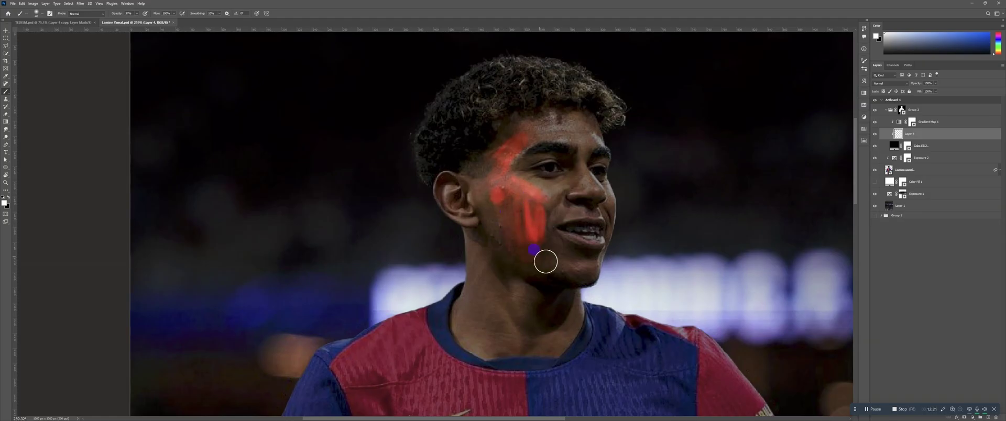
{"action": "mouse_move", "coordinate": [525, 214]}
{"action": "left_mouse_down"}
{"action": "mouse_move", "coordinate": [496, 176]}
{"action": "mouse_move", "coordinate": [514, 222]}
{"action": "left_mouse_up"}
{"action": "key", "text": "z"}
{"action": "left_click_drag", "start_coordinate": [575, 174], "coordinate": [592, 179]}
{"action": "key", "text": "e"}
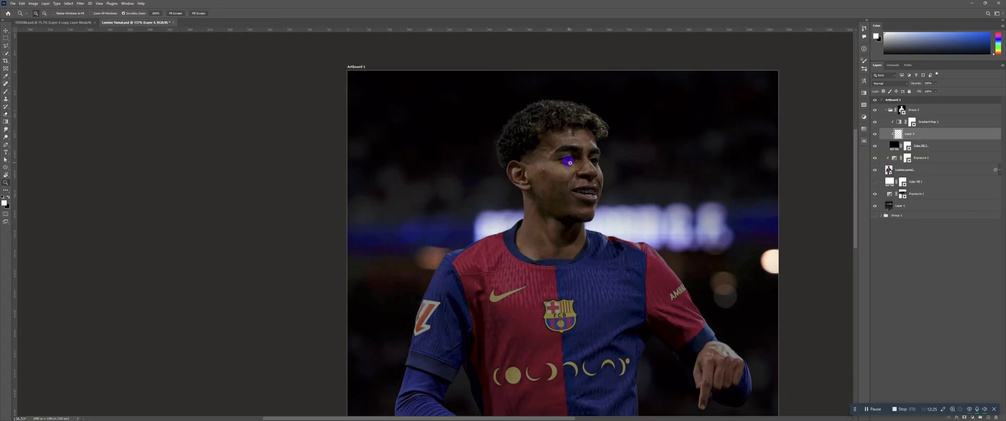
Paint a glow on the player's temple, from the hairline beside the eyebrow down toward the ear
{"action": "scroll", "coordinate": [576, 160], "scroll_direction": "up", "scroll_amount": 5}
{"action": "key", "text": "b"}
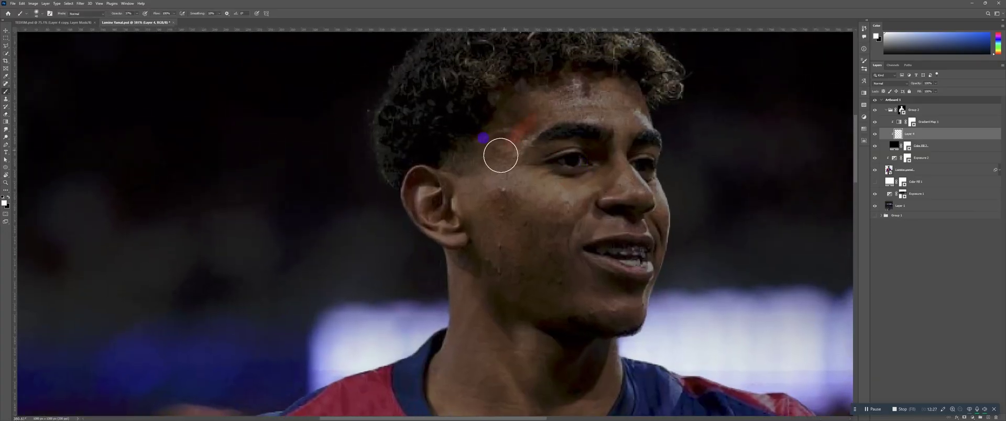
{"action": "mouse_move", "coordinate": [531, 113]}
{"action": "left_mouse_down"}
{"action": "mouse_move", "coordinate": [496, 134]}
{"action": "mouse_move", "coordinate": [503, 121]}
{"action": "mouse_move", "coordinate": [480, 149]}
{"action": "mouse_move", "coordinate": [502, 140]}
{"action": "mouse_move", "coordinate": [534, 95]}
{"action": "mouse_move", "coordinate": [519, 100]}
{"action": "mouse_move", "coordinate": [515, 146]}
{"action": "left_mouse_up"}
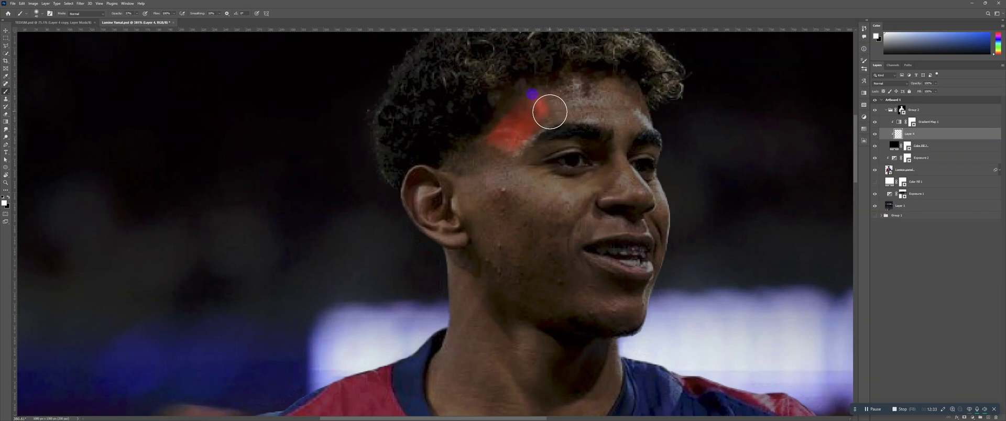
{"action": "key", "text": "p"}
{"action": "left_click_drag", "start_coordinate": [543, 96], "coordinate": [511, 136]}
{"action": "key", "text": "ctrl+z"}
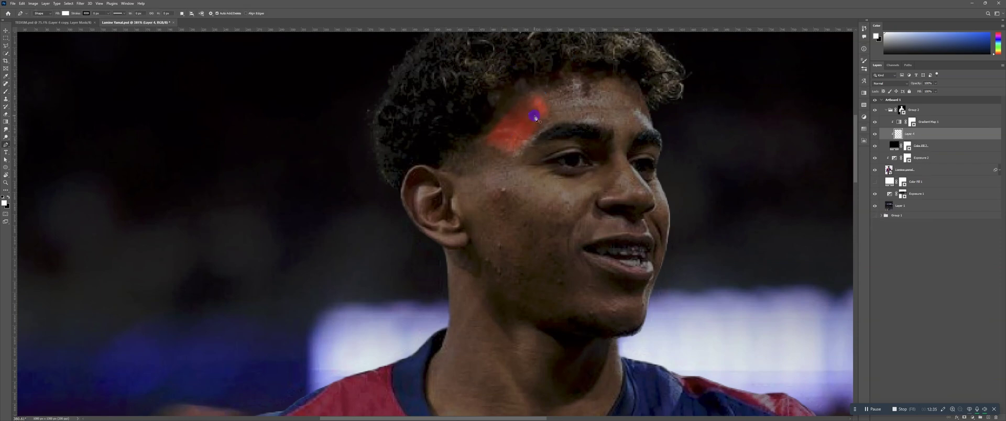
{"action": "key", "text": "b"}
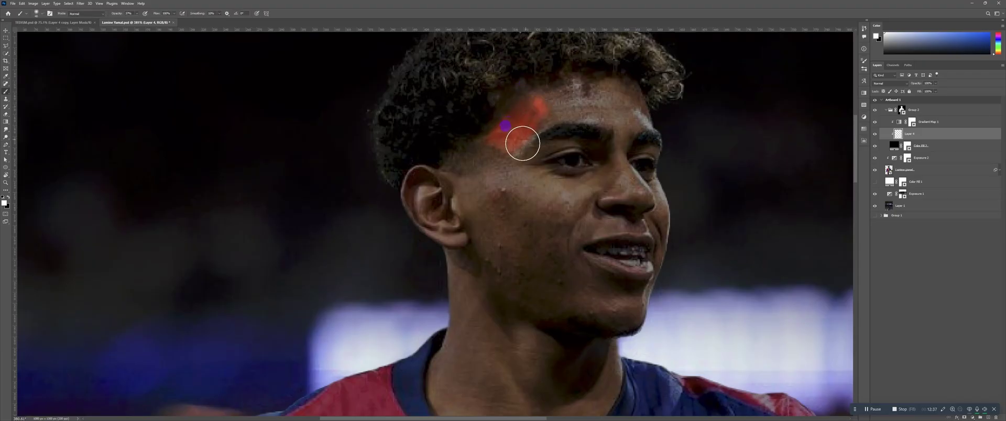
{"action": "mouse_move", "coordinate": [554, 113]}
{"action": "left_mouse_down"}
{"action": "mouse_move", "coordinate": [529, 115]}
{"action": "mouse_move", "coordinate": [489, 139]}
{"action": "mouse_move", "coordinate": [534, 123]}
{"action": "left_mouse_up"}
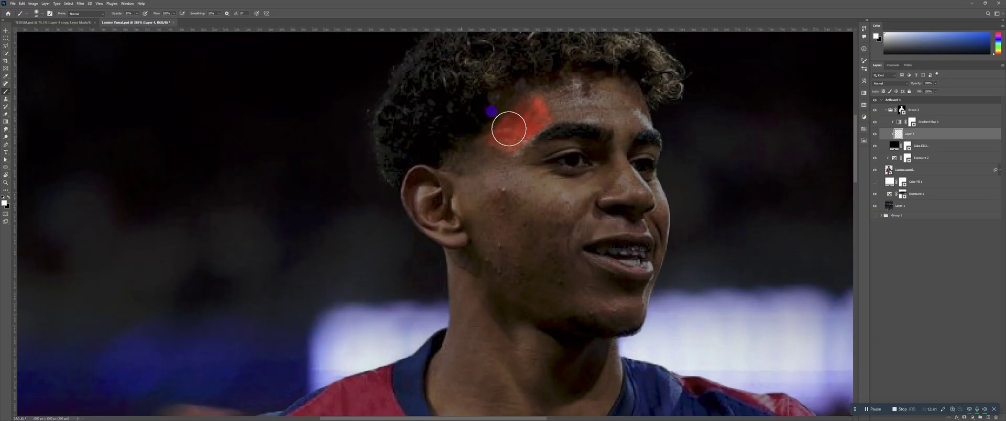
{"action": "mouse_move", "coordinate": [477, 161]}
{"action": "left_mouse_down"}
{"action": "mouse_move", "coordinate": [462, 178]}
{"action": "mouse_move", "coordinate": [503, 145]}
{"action": "mouse_move", "coordinate": [494, 171]}
{"action": "mouse_move", "coordinate": [524, 146]}
{"action": "mouse_move", "coordinate": [502, 189]}
{"action": "mouse_move", "coordinate": [535, 128]}
{"action": "mouse_move", "coordinate": [477, 169]}
{"action": "mouse_move", "coordinate": [509, 154]}
{"action": "mouse_move", "coordinate": [486, 187]}
{"action": "mouse_move", "coordinate": [509, 179]}
{"action": "left_mouse_up"}
Erase the lower part of the temple glow beside the eye with a smaller Eraser
{"action": "key", "text": "e"}
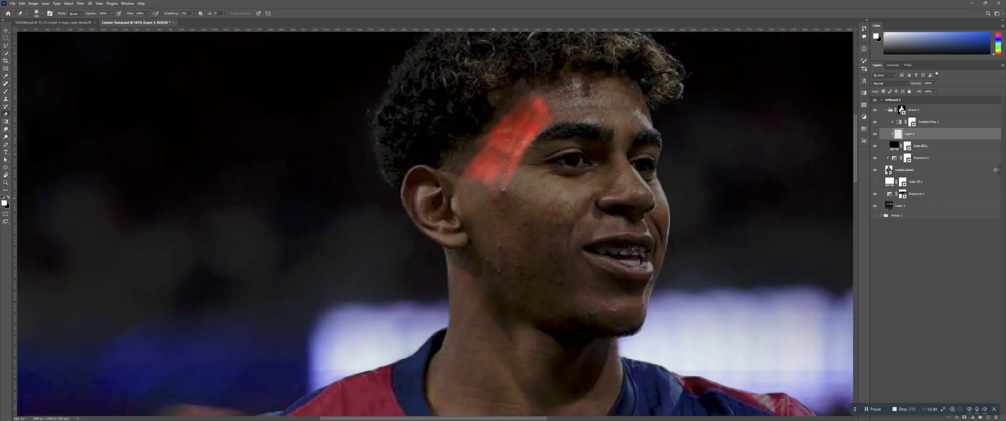
{"action": "key", "text": "bracketleft"}
{"action": "key", "text": "bracketleft"}
{"action": "key", "text": "bracketleft"}
{"action": "key", "text": "bracketleft"}
{"action": "key", "text": "bracketleft"}
{"action": "key", "text": "bracketleft"}
{"action": "key", "text": "bracketleft"}
{"action": "key", "text": "bracketleft"}
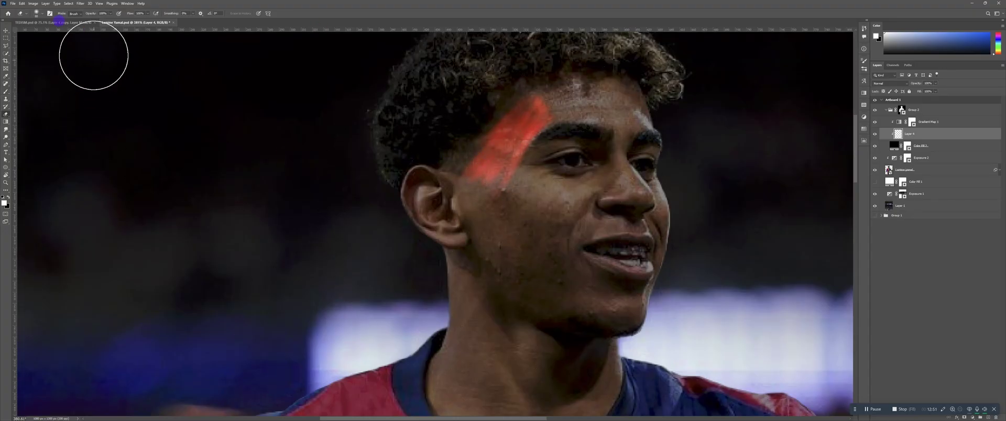
{"action": "mouse_move", "coordinate": [529, 192]}
{"action": "left_mouse_down"}
{"action": "mouse_move", "coordinate": [488, 189]}
{"action": "mouse_move", "coordinate": [518, 189]}
{"action": "left_mouse_up"}
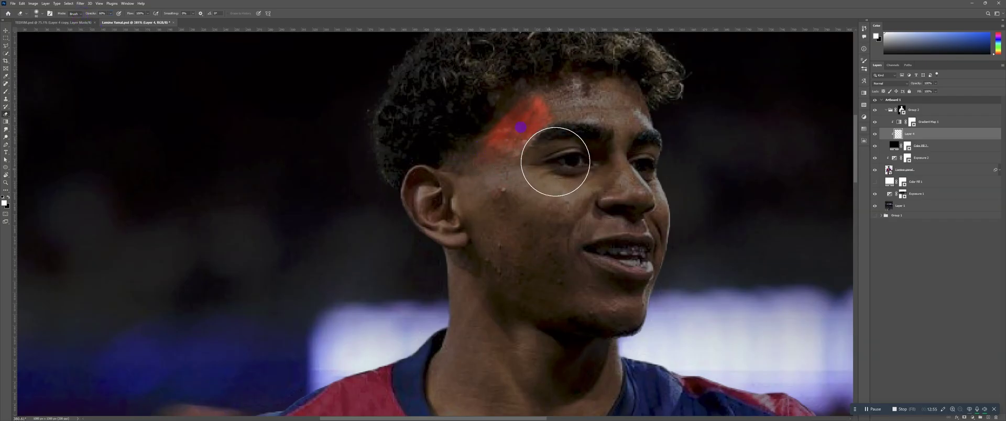
Try painting a glow from the temple down the cheek to the jaw and across the cheekbone, undoing the last stroke
{"action": "key", "text": "z"}
{"action": "mouse_move", "coordinate": [554, 162]}
{"action": "left_mouse_down"}
{"action": "mouse_move", "coordinate": [498, 195]}
{"action": "mouse_move", "coordinate": [462, 203]}
{"action": "left_mouse_up"}
{"action": "left_click_drag", "start_coordinate": [568, 146], "coordinate": [544, 136]}
{"action": "left_click_drag", "start_coordinate": [515, 160], "coordinate": [547, 132]}
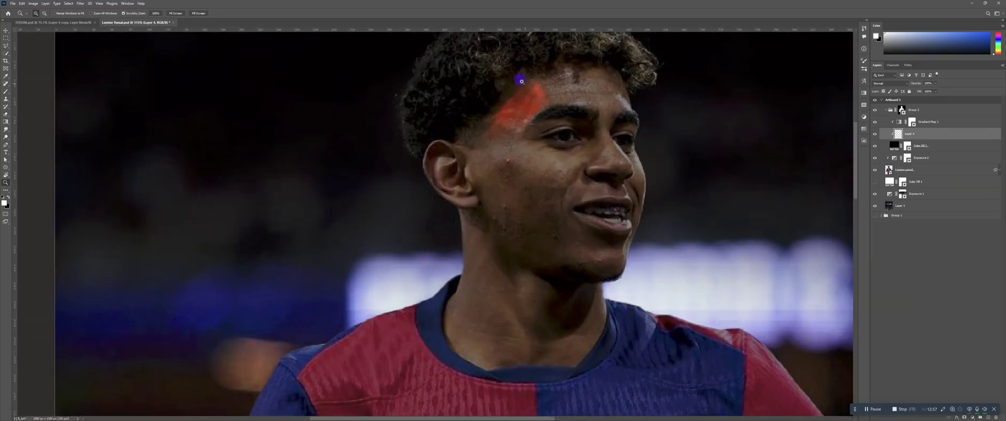
{"action": "key", "text": "b"}
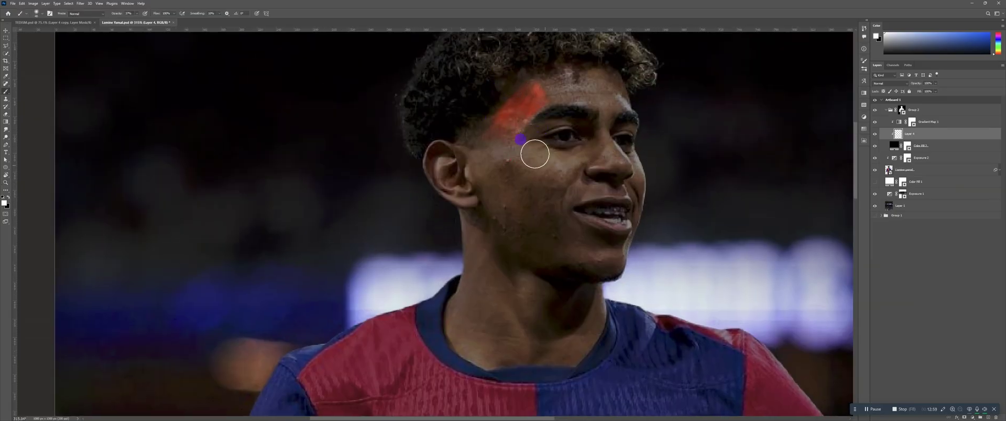
{"action": "key", "text": "z"}
{"action": "mouse_move", "coordinate": [602, 152]}
{"action": "left_mouse_down"}
{"action": "mouse_move", "coordinate": [619, 147]}
{"action": "mouse_move", "coordinate": [602, 167]}
{"action": "mouse_move", "coordinate": [602, 150]}
{"action": "left_mouse_up"}
{"action": "key", "text": "b"}
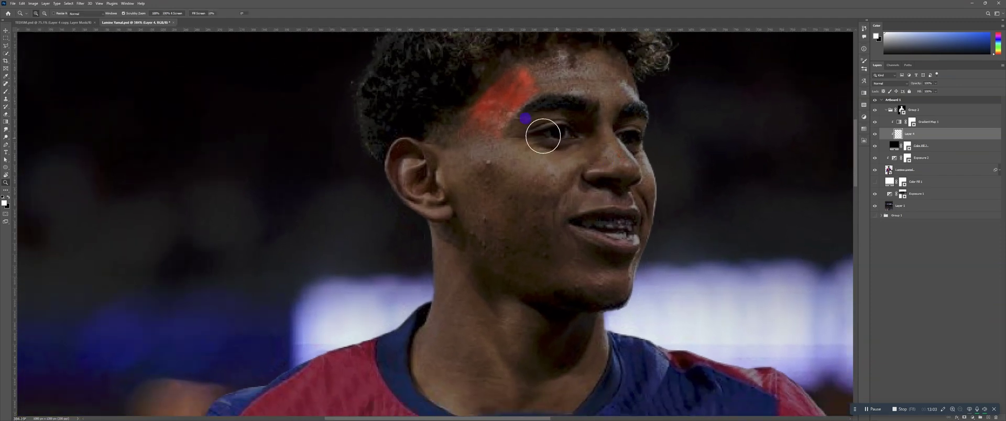
{"action": "left_click_drag", "start_coordinate": [542, 178], "coordinate": [535, 170]}
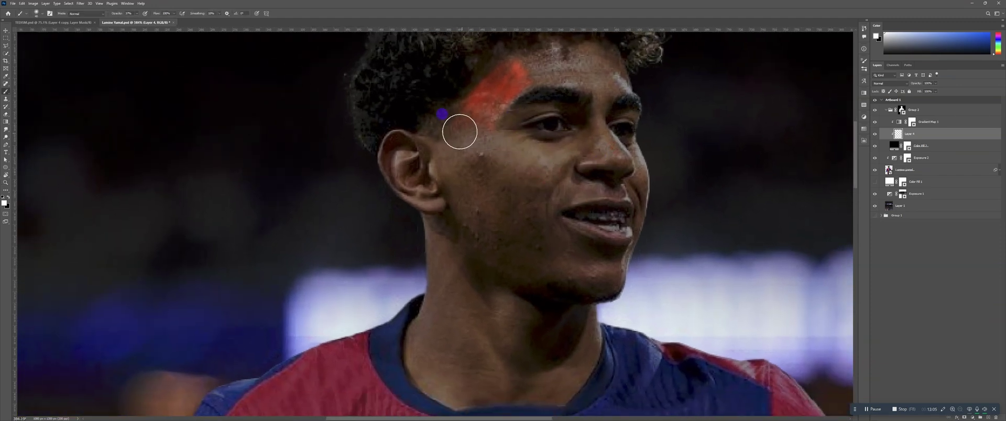
{"action": "mouse_move", "coordinate": [472, 126]}
{"action": "left_mouse_down"}
{"action": "mouse_move", "coordinate": [439, 147]}
{"action": "mouse_move", "coordinate": [487, 202]}
{"action": "mouse_move", "coordinate": [478, 228]}
{"action": "mouse_move", "coordinate": [465, 224]}
{"action": "mouse_move", "coordinate": [493, 236]}
{"action": "mouse_move", "coordinate": [479, 215]}
{"action": "mouse_move", "coordinate": [506, 259]}
{"action": "left_mouse_up"}
{"action": "mouse_move", "coordinate": [476, 191]}
{"action": "left_mouse_down"}
{"action": "mouse_move", "coordinate": [465, 142]}
{"action": "mouse_move", "coordinate": [488, 121]}
{"action": "mouse_move", "coordinate": [492, 143]}
{"action": "mouse_move", "coordinate": [541, 180]}
{"action": "mouse_move", "coordinate": [549, 203]}
{"action": "left_mouse_up"}
{"action": "mouse_move", "coordinate": [513, 149]}
{"action": "left_mouse_down"}
{"action": "mouse_move", "coordinate": [543, 166]}
{"action": "mouse_move", "coordinate": [548, 237]}
{"action": "mouse_move", "coordinate": [523, 203]}
{"action": "mouse_move", "coordinate": [523, 163]}
{"action": "mouse_move", "coordinate": [488, 136]}
{"action": "mouse_move", "coordinate": [499, 99]}
{"action": "mouse_move", "coordinate": [474, 150]}
{"action": "mouse_move", "coordinate": [458, 156]}
{"action": "mouse_move", "coordinate": [459, 130]}
{"action": "mouse_move", "coordinate": [479, 115]}
{"action": "mouse_move", "coordinate": [468, 161]}
{"action": "mouse_move", "coordinate": [475, 102]}
{"action": "mouse_move", "coordinate": [493, 88]}
{"action": "mouse_move", "coordinate": [472, 148]}
{"action": "mouse_move", "coordinate": [457, 131]}
{"action": "mouse_move", "coordinate": [476, 99]}
{"action": "mouse_move", "coordinate": [436, 143]}
{"action": "mouse_move", "coordinate": [454, 118]}
{"action": "mouse_move", "coordinate": [442, 107]}
{"action": "mouse_move", "coordinate": [476, 88]}
{"action": "mouse_move", "coordinate": [413, 132]}
{"action": "mouse_move", "coordinate": [482, 93]}
{"action": "mouse_move", "coordinate": [451, 138]}
{"action": "mouse_move", "coordinate": [507, 86]}
{"action": "mouse_move", "coordinate": [462, 126]}
{"action": "mouse_move", "coordinate": [447, 168]}
{"action": "mouse_move", "coordinate": [460, 141]}
{"action": "mouse_move", "coordinate": [453, 178]}
{"action": "mouse_move", "coordinate": [463, 182]}
{"action": "mouse_move", "coordinate": [475, 162]}
{"action": "mouse_move", "coordinate": [471, 81]}
{"action": "mouse_move", "coordinate": [491, 110]}
{"action": "mouse_move", "coordinate": [477, 121]}
{"action": "mouse_move", "coordinate": [495, 80]}
{"action": "left_mouse_up"}
{"action": "key", "text": "ctrl+z"}
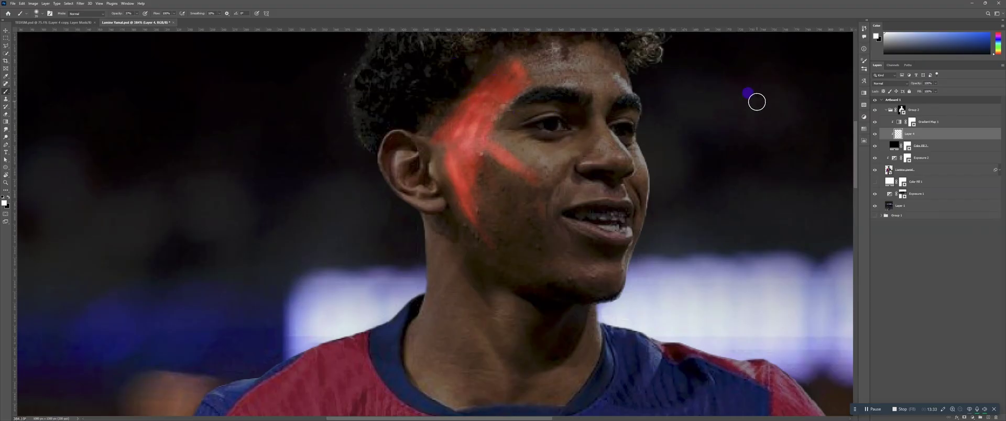
Check the Gradient Map layer and the solid colour of the fill layer in the glow group
{"action": "left_click", "coordinate": [898, 124]}
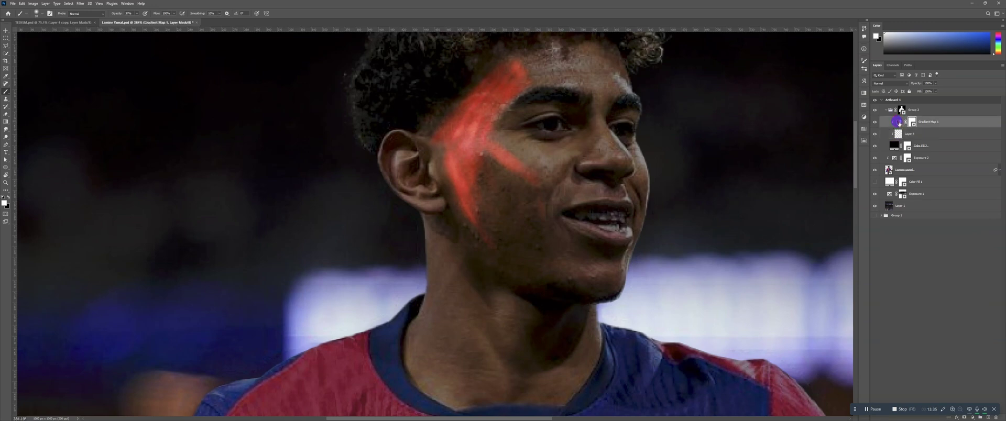
{"action": "double_click", "coordinate": [898, 123]}
{"action": "left_click", "coordinate": [857, 139]}
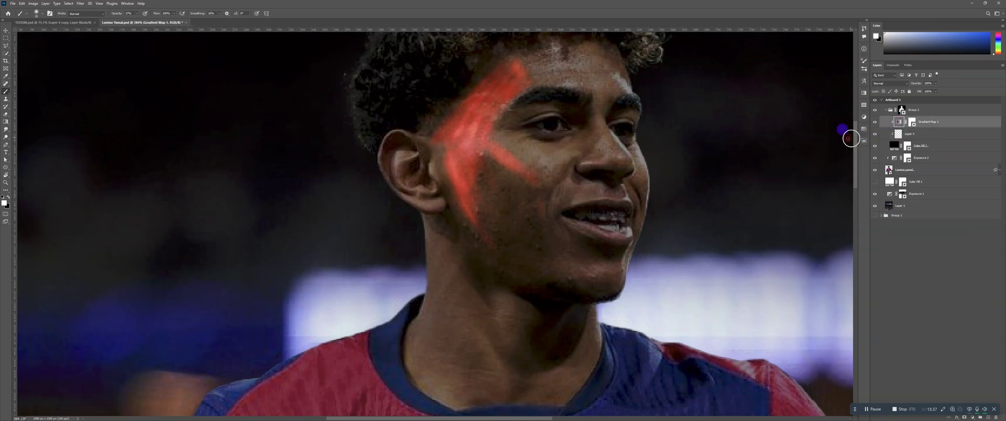
{"action": "left_click", "coordinate": [894, 147]}
{"action": "double_click", "coordinate": [894, 147]}
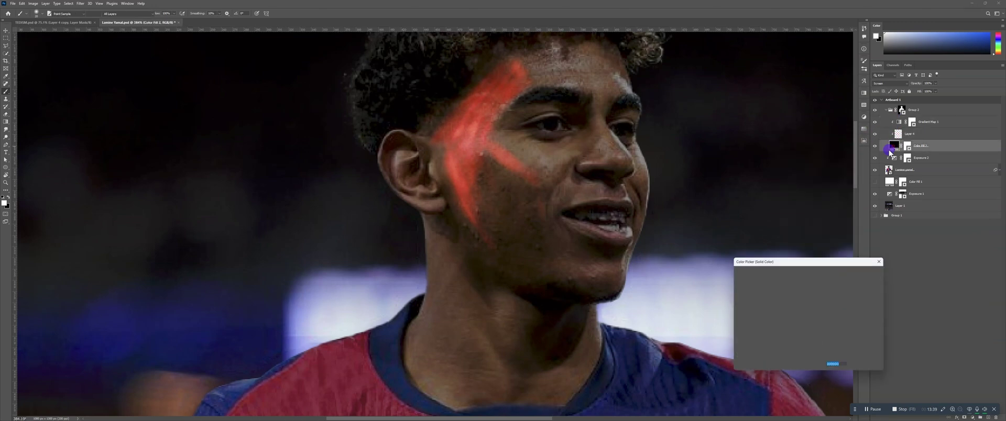
{"action": "left_click", "coordinate": [866, 271]}
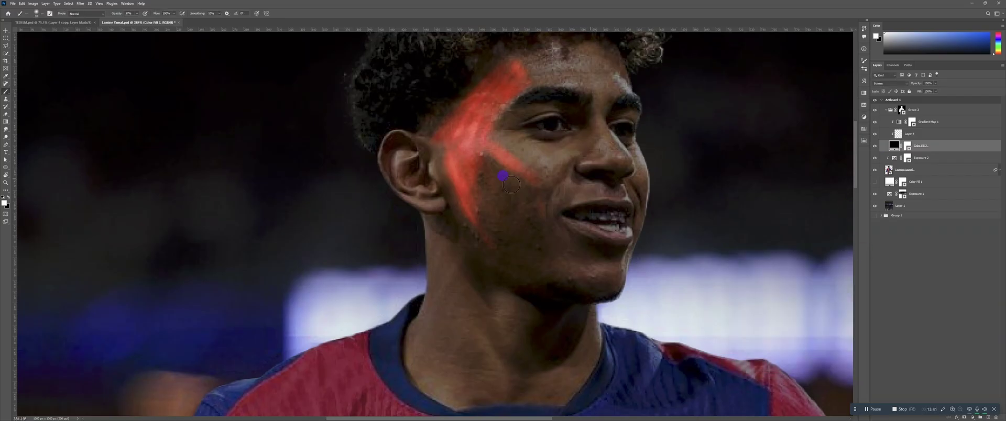
Lower the exposure slightly in the Exposure 2 adjustment above the player photo
{"action": "left_click", "coordinate": [864, 141]}
{"action": "double_click", "coordinate": [893, 159]}
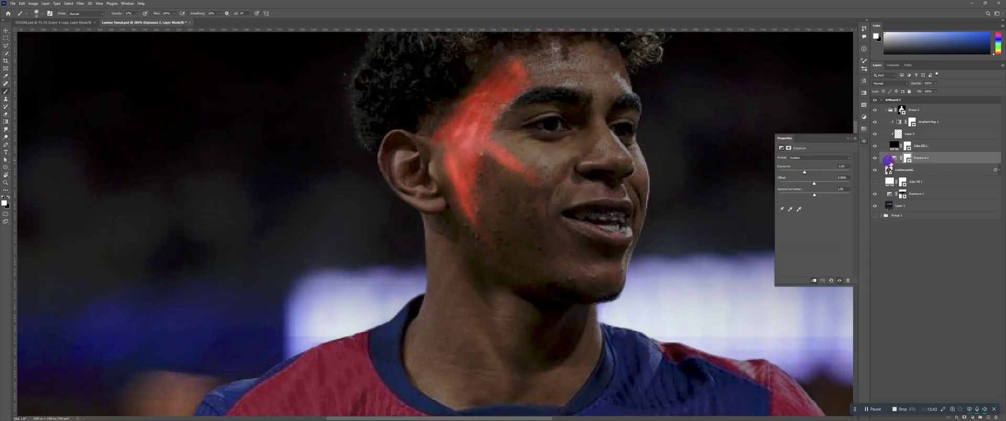
{"action": "left_click_drag", "start_coordinate": [806, 176], "coordinate": [803, 173]}
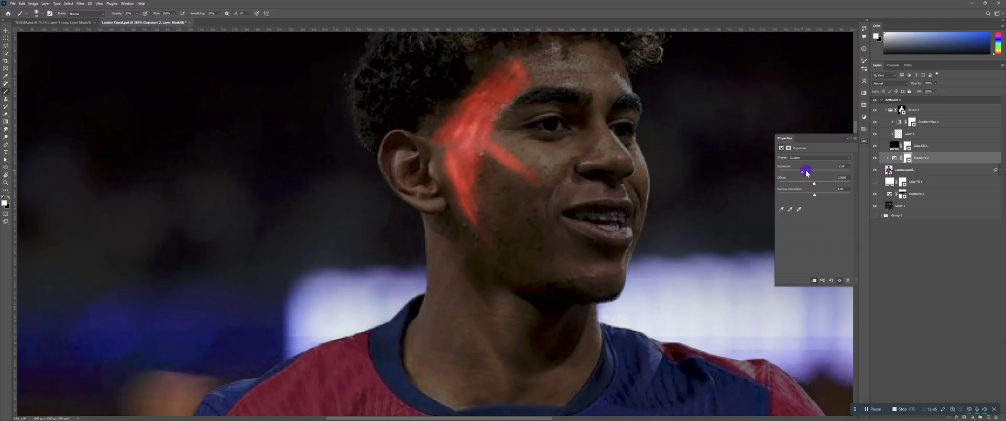
{"action": "left_click", "coordinate": [847, 138]}
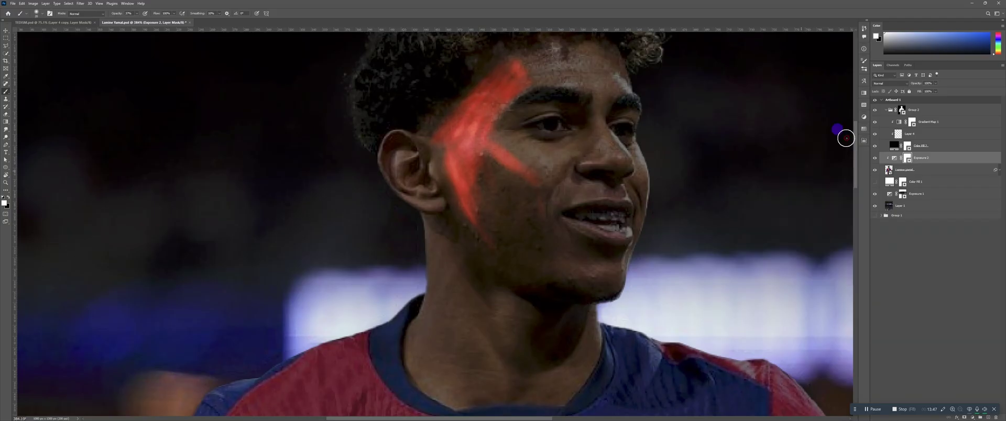
Erase the cheek glow and most of the lower temple glow on Layer 4
{"action": "key", "text": "z"}
{"action": "mouse_move", "coordinate": [563, 134]}
{"action": "left_mouse_down"}
{"action": "mouse_move", "coordinate": [575, 124]}
{"action": "mouse_move", "coordinate": [532, 134]}
{"action": "left_mouse_up"}
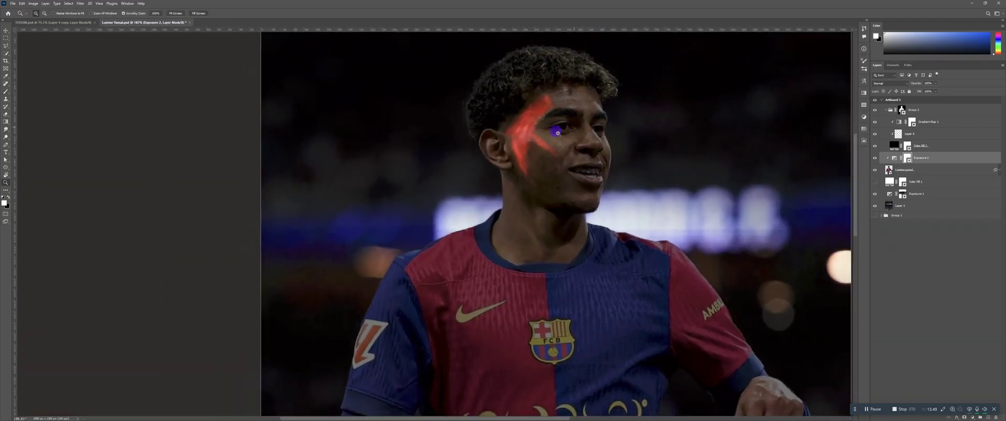
{"action": "key", "text": "e"}
{"action": "left_click", "coordinate": [897, 135]}
{"action": "mouse_move", "coordinate": [526, 168]}
{"action": "left_mouse_down"}
{"action": "mouse_move", "coordinate": [548, 146]}
{"action": "mouse_move", "coordinate": [550, 165]}
{"action": "mouse_move", "coordinate": [512, 140]}
{"action": "mouse_move", "coordinate": [523, 133]}
{"action": "mouse_move", "coordinate": [492, 164]}
{"action": "mouse_move", "coordinate": [574, 111]}
{"action": "mouse_move", "coordinate": [537, 108]}
{"action": "left_mouse_up"}
Repaint the temple glow with the Brush, from beside the eyebrow along the hairline and up toward the forehead
{"action": "key", "text": "z"}
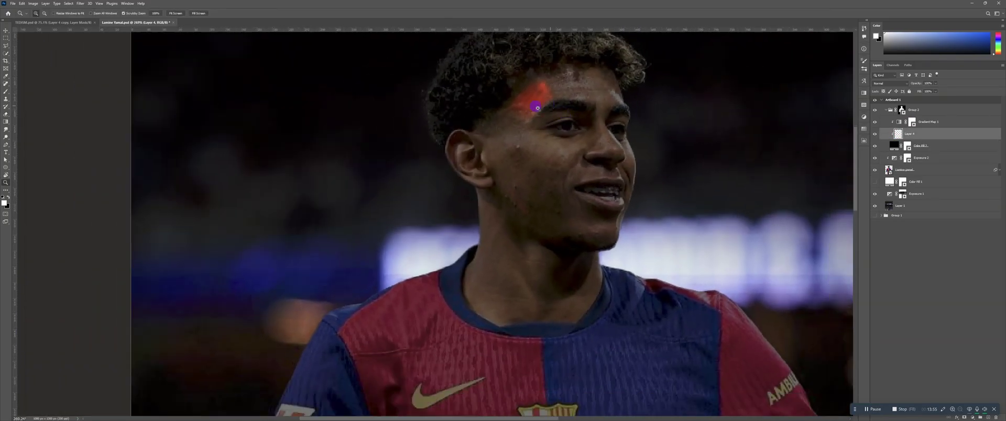
{"action": "key", "text": "b"}
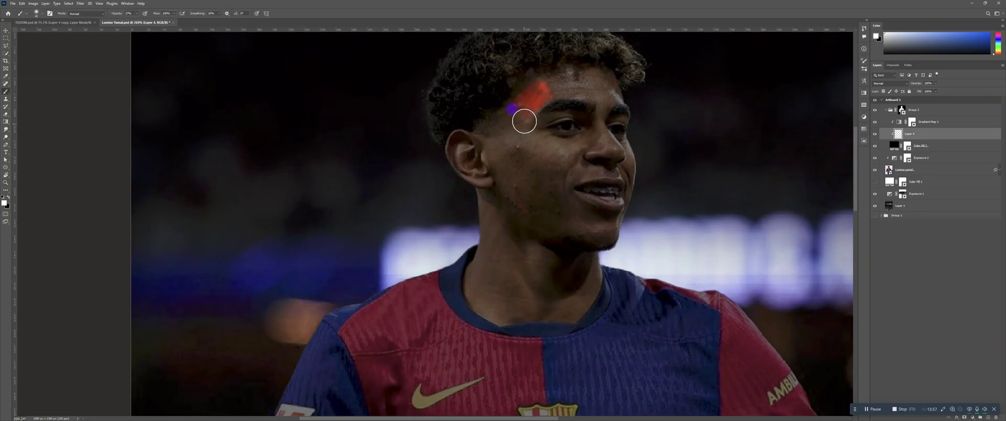
{"action": "mouse_move", "coordinate": [523, 107]}
{"action": "left_mouse_down"}
{"action": "mouse_move", "coordinate": [532, 89]}
{"action": "mouse_move", "coordinate": [512, 108]}
{"action": "mouse_move", "coordinate": [519, 122]}
{"action": "mouse_move", "coordinate": [520, 106]}
{"action": "left_mouse_up"}
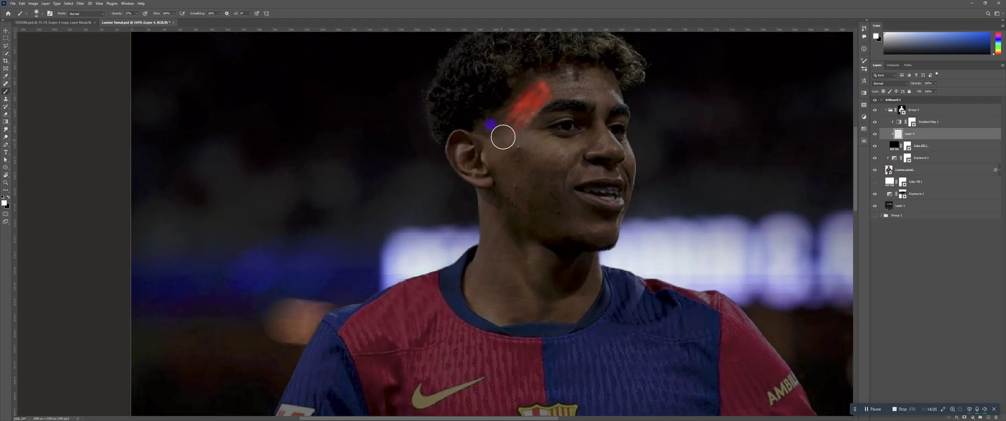
{"action": "left_click_drag", "start_coordinate": [495, 131], "coordinate": [526, 95]}
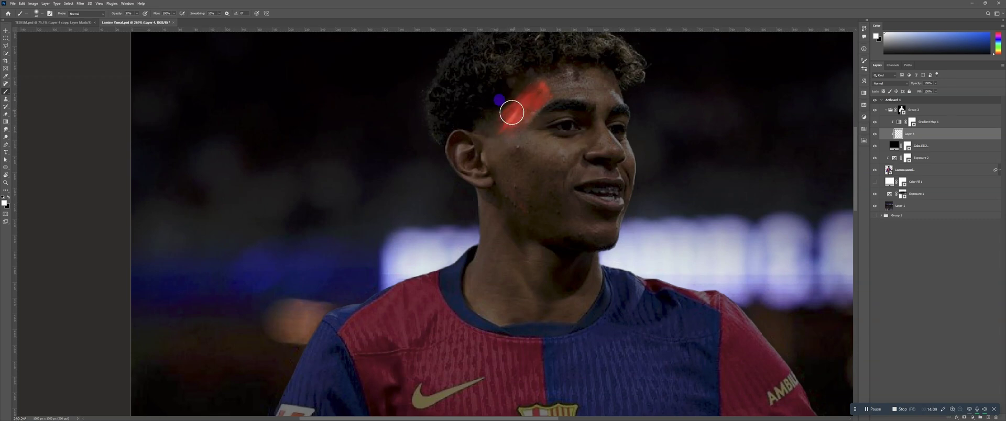
{"action": "mouse_move", "coordinate": [547, 83]}
{"action": "left_mouse_down"}
{"action": "mouse_move", "coordinate": [571, 117]}
{"action": "mouse_move", "coordinate": [537, 151]}
{"action": "mouse_move", "coordinate": [587, 111]}
{"action": "mouse_move", "coordinate": [600, 85]}
{"action": "mouse_move", "coordinate": [590, 100]}
{"action": "mouse_move", "coordinate": [552, 64]}
{"action": "left_mouse_up"}
Soften the hairline and lower edges of the temple glow using the Eraser at a lower opacity
{"action": "key", "text": "e"}
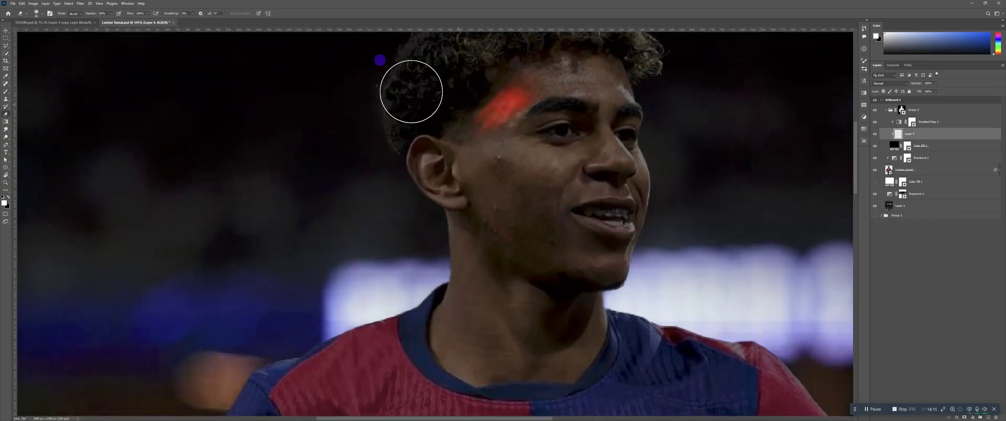
{"action": "left_click_drag", "start_coordinate": [90, 14], "coordinate": [84, 14]}
{"action": "mouse_move", "coordinate": [456, 99]}
{"action": "left_mouse_down"}
{"action": "mouse_move", "coordinate": [489, 126]}
{"action": "mouse_move", "coordinate": [501, 156]}
{"action": "left_mouse_up"}
Paint a narrow glow on the upper eyelid, following the crease between the eyebrow and the eye
{"action": "key", "text": "z"}
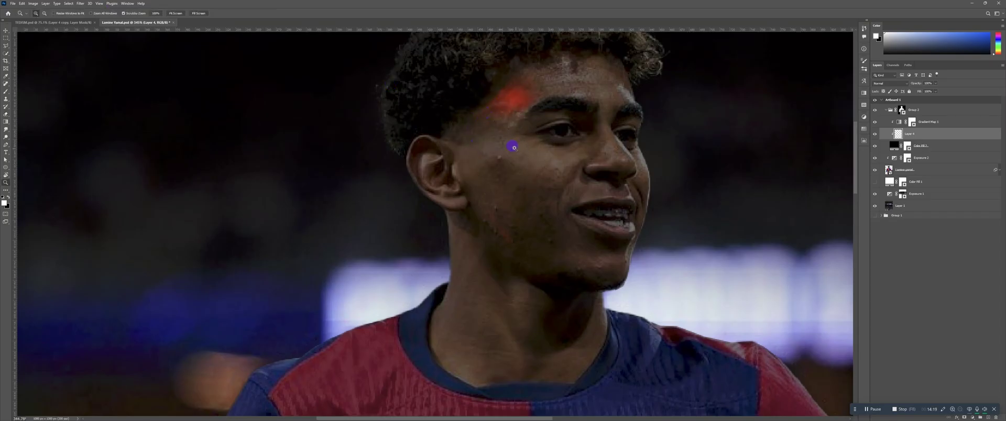
{"action": "left_click", "coordinate": [541, 133], "text": "alt"}
{"action": "left_click", "coordinate": [544, 130]}
{"action": "key", "text": "b"}
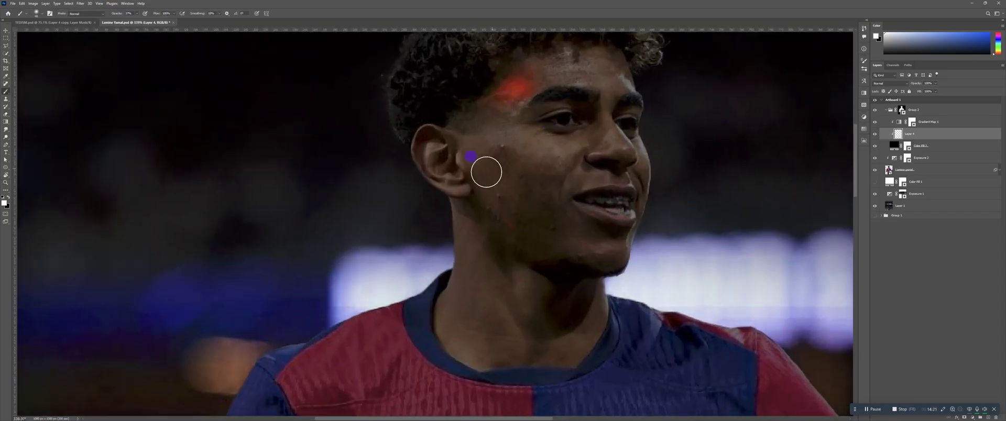
{"action": "left_click_drag", "start_coordinate": [501, 199], "coordinate": [469, 155]}
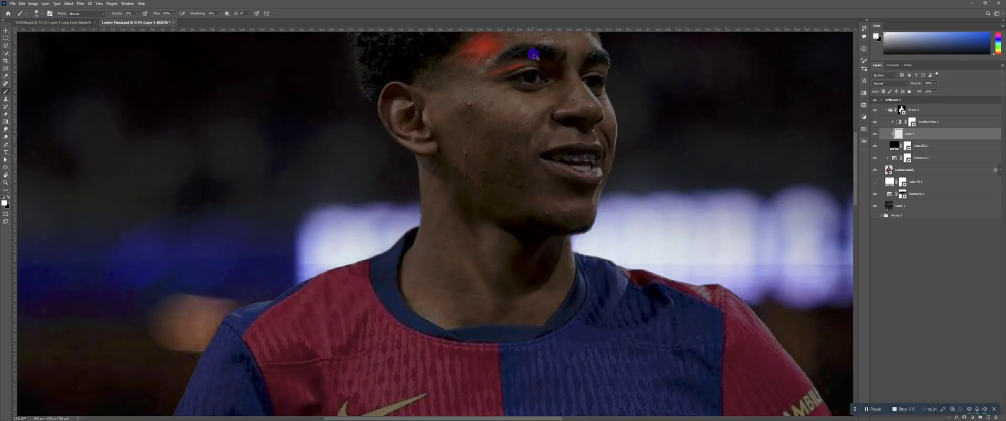
{"action": "key", "text": "z"}
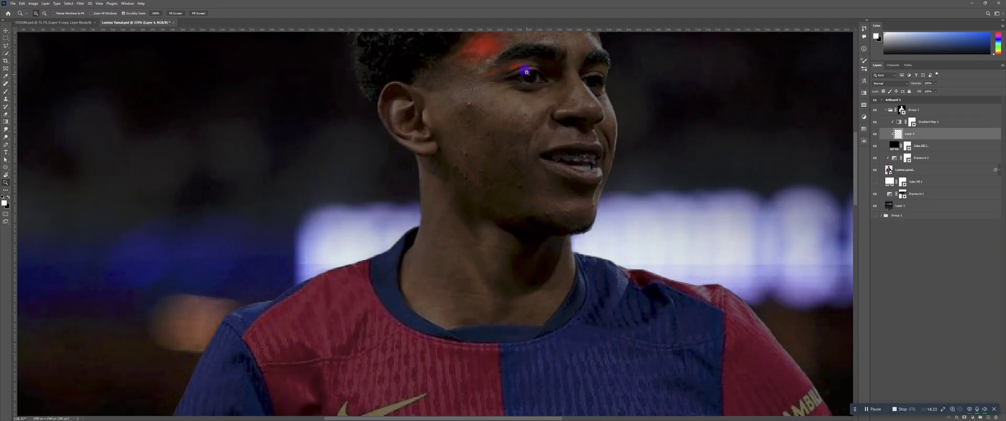
{"action": "mouse_move", "coordinate": [527, 72]}
{"action": "left_mouse_down"}
{"action": "mouse_move", "coordinate": [523, 112]}
{"action": "mouse_move", "coordinate": [541, 102]}
{"action": "mouse_move", "coordinate": [537, 133]}
{"action": "mouse_move", "coordinate": [512, 127]}
{"action": "mouse_move", "coordinate": [541, 116]}
{"action": "mouse_move", "coordinate": [502, 133]}
{"action": "mouse_move", "coordinate": [566, 133]}
{"action": "mouse_move", "coordinate": [529, 143]}
{"action": "left_mouse_up"}
{"action": "key", "text": "b"}
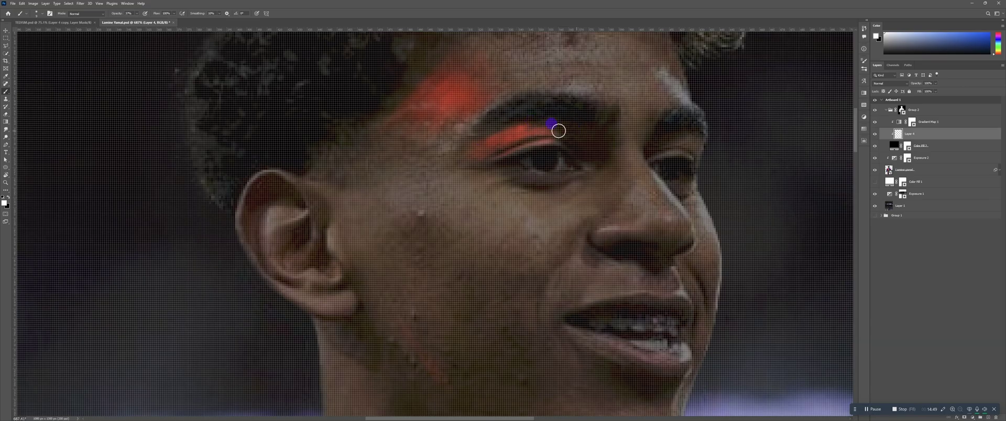
Paint thin glow lines along the side of the nose bridge and over the nostril with a small brush
{"action": "key", "text": "ctrl+space"}
{"action": "left_click_drag", "start_coordinate": [566, 131], "coordinate": [541, 137]}
{"action": "left_click_drag", "start_coordinate": [581, 122], "coordinate": [567, 106]}
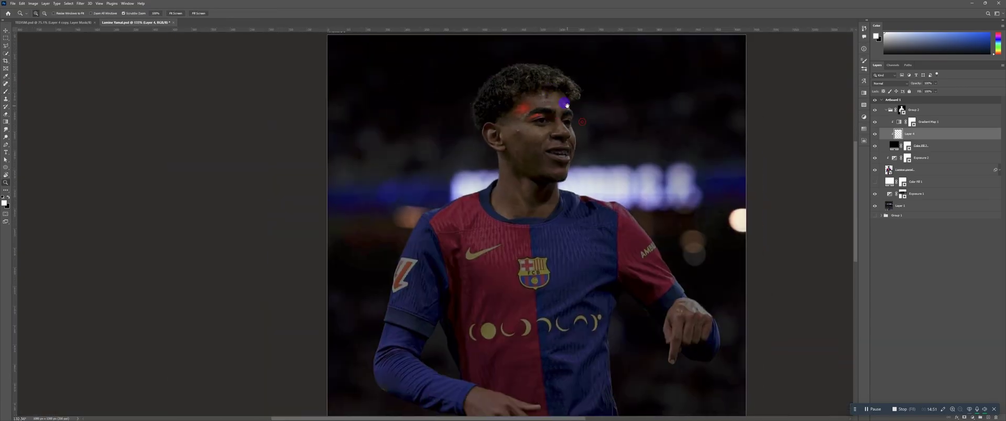
{"action": "scroll", "coordinate": [567, 105], "scroll_direction": "up", "scroll_amount": 7}
{"action": "key", "text": "b"}
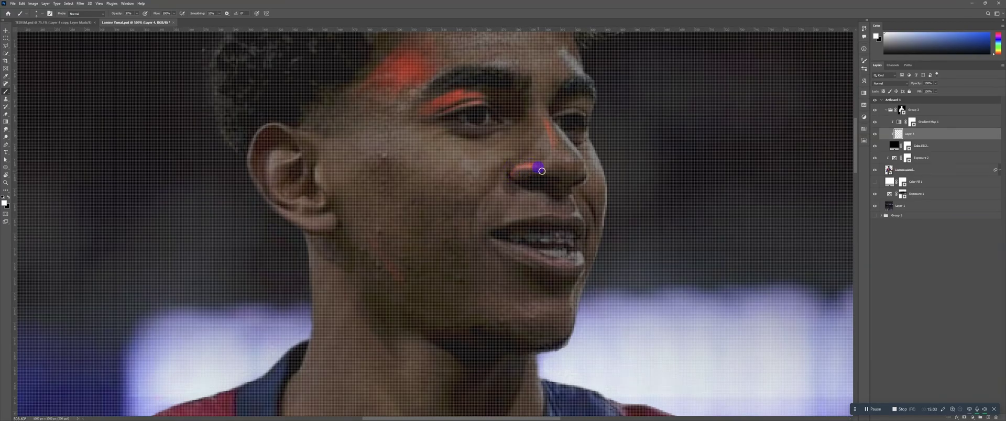
{"action": "key", "text": "v"}
{"action": "scroll", "coordinate": [524, 167], "scroll_direction": "down", "scroll_amount": 6}
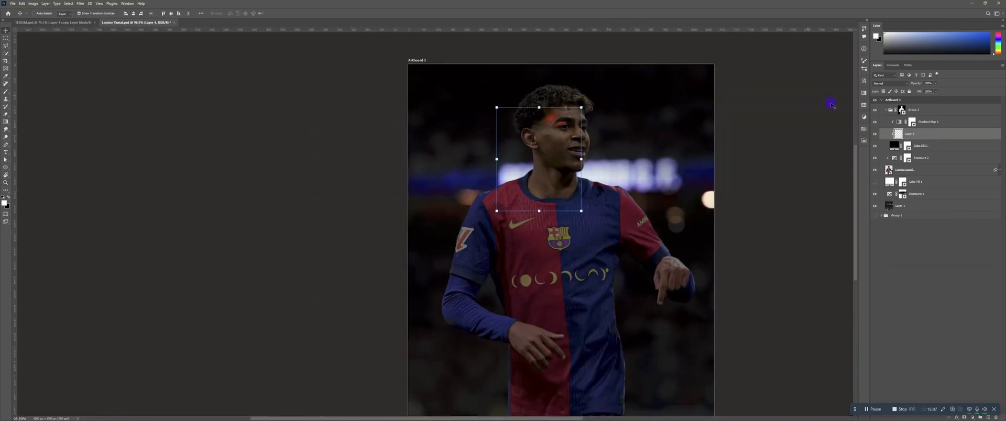
Add a Color Balance adjustment clipped to the player photo and shift its midtones toward red
{"action": "left_click", "coordinate": [901, 168]}
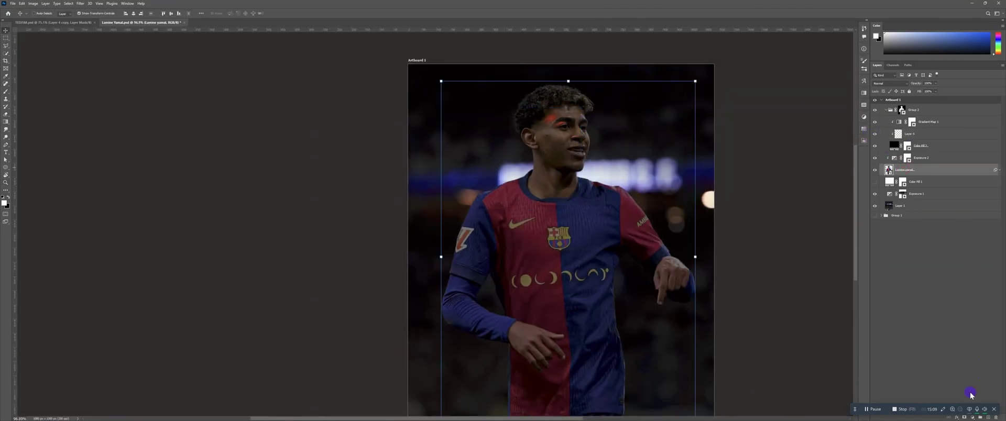
{"action": "left_click", "coordinate": [973, 417]}
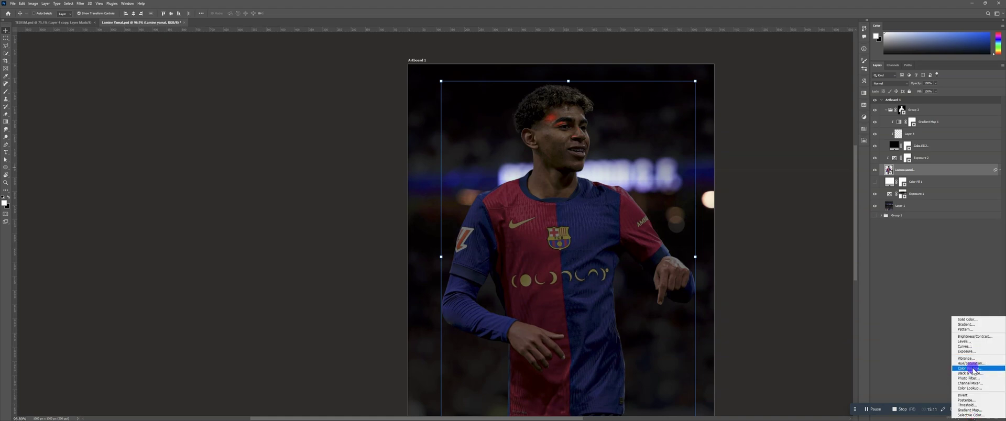
{"action": "left_click", "coordinate": [974, 369]}
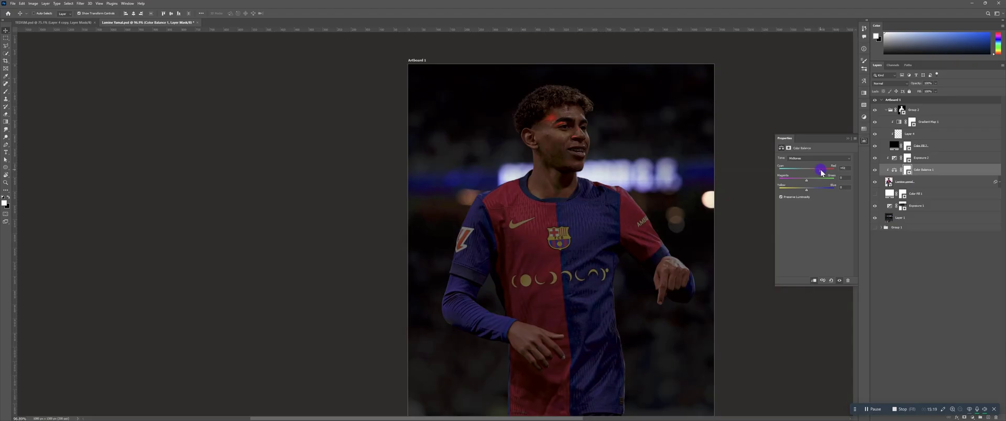
{"action": "left_click", "coordinate": [848, 139]}
Strengthen the nostril glow on Layer 4 with an enlarged brush
{"action": "key", "text": "z"}
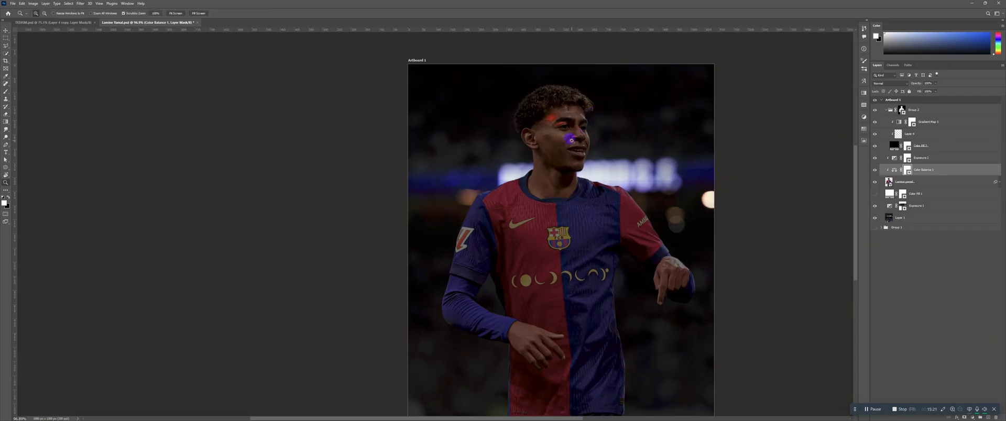
{"action": "left_click_drag", "start_coordinate": [572, 142], "coordinate": [610, 121]}
{"action": "key", "text": "v"}
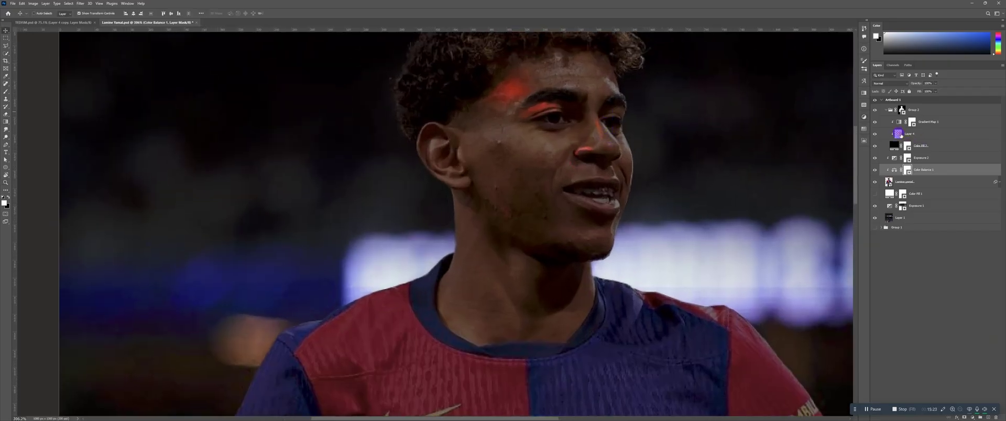
{"action": "left_click", "coordinate": [901, 135]}
{"action": "key", "text": "b"}
{"action": "scroll", "coordinate": [579, 157], "scroll_direction": "up", "scroll_amount": 3}
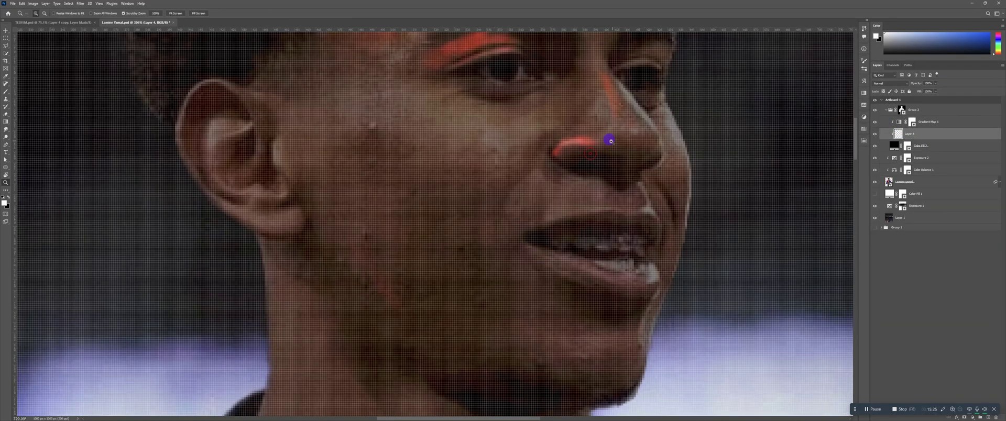
{"action": "key", "text": "]"}
{"action": "key", "text": "]"}
{"action": "key", "text": "]"}
{"action": "key", "text": "]"}
{"action": "key", "text": "]"}
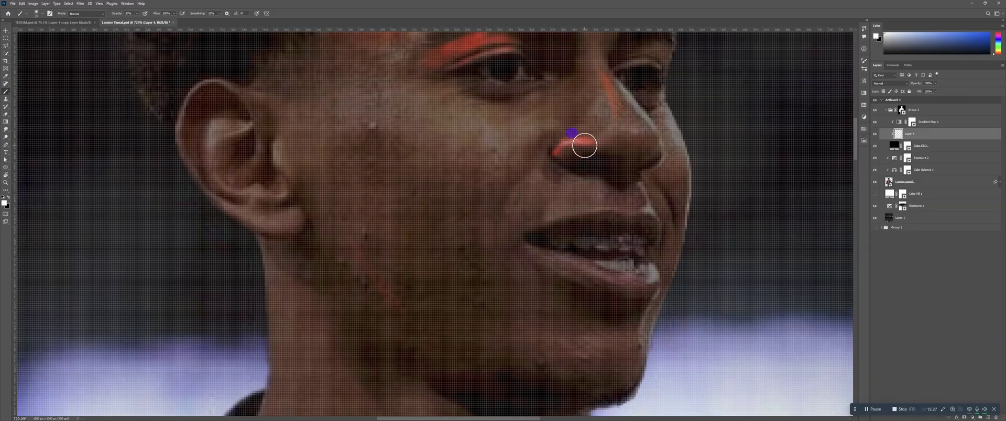
{"action": "left_click_drag", "start_coordinate": [598, 141], "coordinate": [570, 145]}
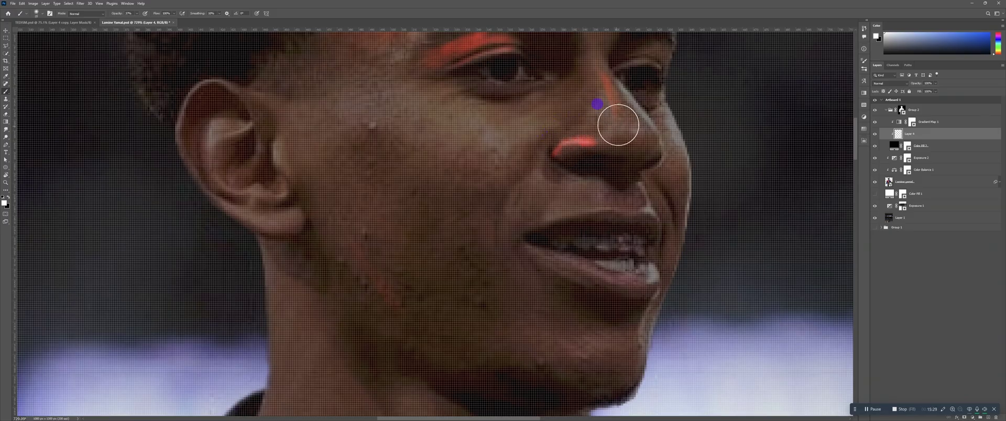
Paint a broader, brighter glow along the nose bridge from the inner eyebrow down toward the tip
{"action": "mouse_move", "coordinate": [616, 136]}
{"action": "left_mouse_down"}
{"action": "mouse_move", "coordinate": [605, 139]}
{"action": "mouse_move", "coordinate": [628, 129]}
{"action": "mouse_move", "coordinate": [606, 95]}
{"action": "mouse_move", "coordinate": [597, 119]}
{"action": "mouse_move", "coordinate": [598, 93]}
{"action": "left_mouse_up"}
{"action": "scroll", "coordinate": [626, 134], "scroll_direction": "up", "scroll_amount": 3}
{"action": "mouse_move", "coordinate": [608, 125]}
{"action": "left_mouse_down"}
{"action": "mouse_move", "coordinate": [610, 83]}
{"action": "mouse_move", "coordinate": [619, 155]}
{"action": "mouse_move", "coordinate": [610, 137]}
{"action": "mouse_move", "coordinate": [661, 190]}
{"action": "left_mouse_up"}
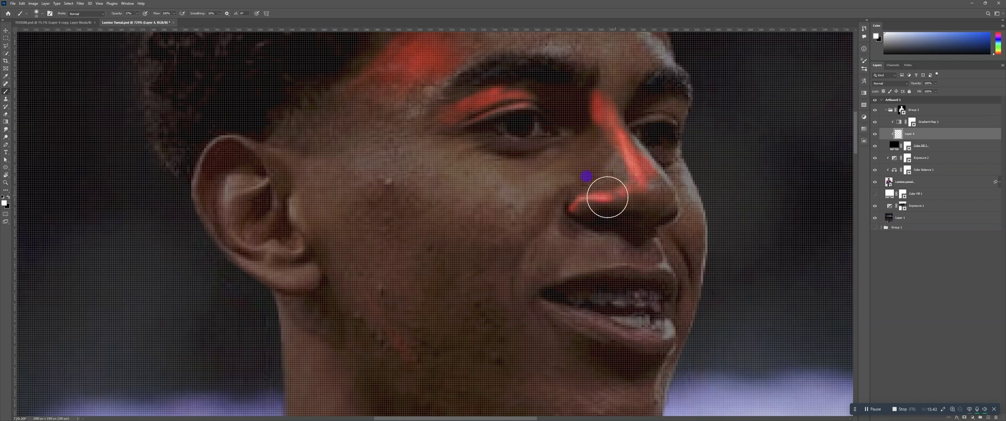
Erase the glow over the nostril on Layer 4 and soften the lower end of the nose glow
{"action": "key", "text": "z"}
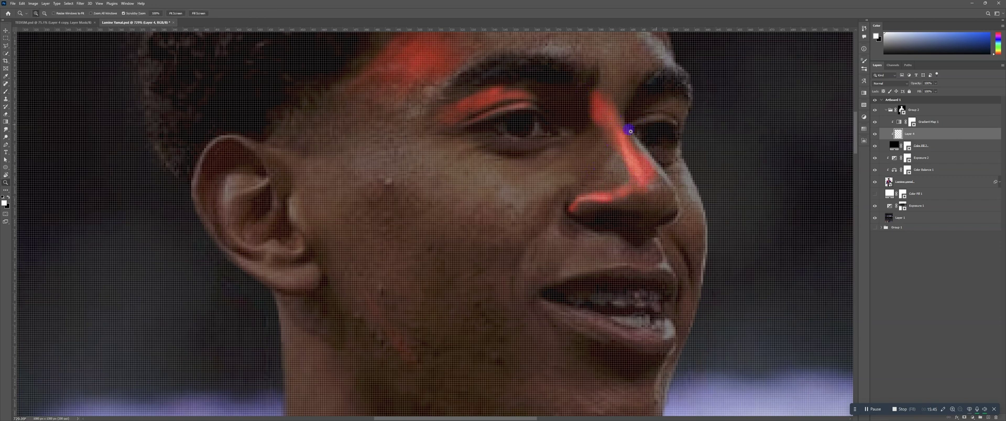
{"action": "mouse_move", "coordinate": [671, 145]}
{"action": "left_mouse_down"}
{"action": "mouse_move", "coordinate": [633, 164]}
{"action": "mouse_move", "coordinate": [656, 164]}
{"action": "mouse_move", "coordinate": [627, 157]}
{"action": "left_mouse_up"}
{"action": "key", "text": "e"}
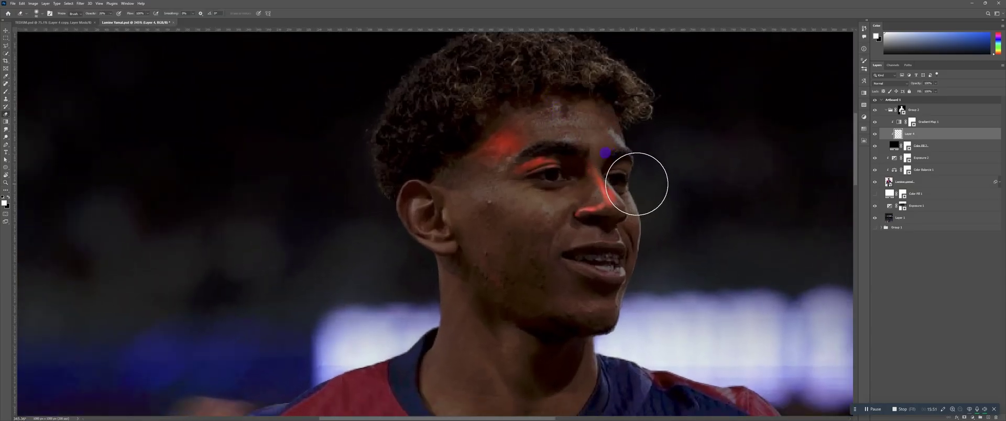
{"action": "mouse_move", "coordinate": [618, 220]}
{"action": "left_mouse_down"}
{"action": "mouse_move", "coordinate": [575, 228]}
{"action": "mouse_move", "coordinate": [620, 230]}
{"action": "mouse_move", "coordinate": [607, 227]}
{"action": "mouse_move", "coordinate": [627, 202]}
{"action": "left_mouse_up"}
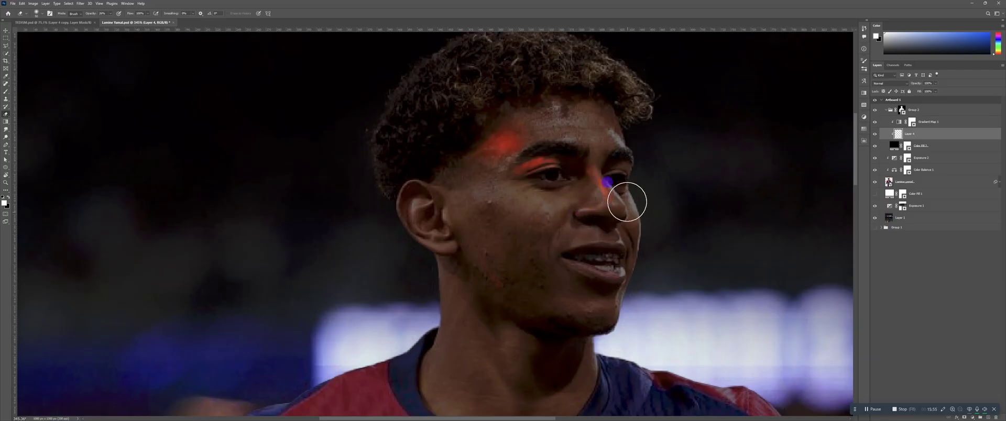
Soften the glow on the upper eyelid beneath the eyebrow with the Eraser on Layer 4
{"action": "scroll", "coordinate": [623, 182], "scroll_direction": "down", "scroll_amount": 3}
{"action": "scroll", "coordinate": [644, 162], "scroll_direction": "up", "scroll_amount": 3}
{"action": "key", "text": "b"}
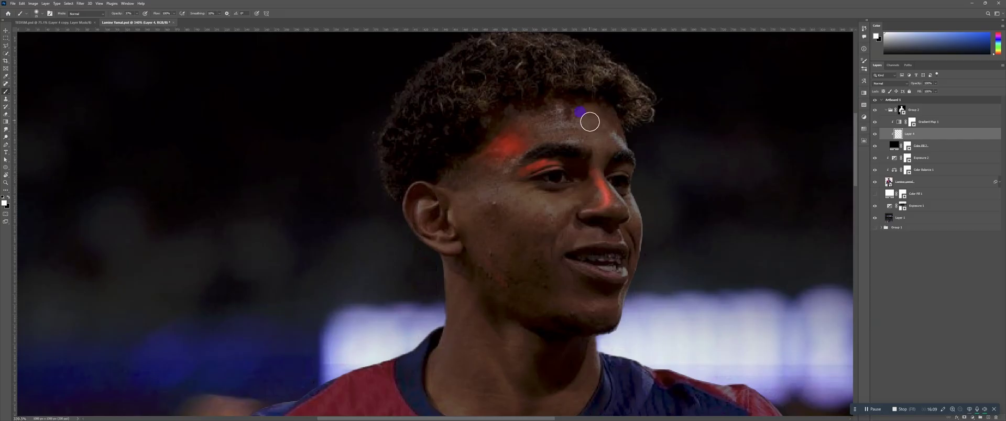
{"action": "key", "text": "e"}
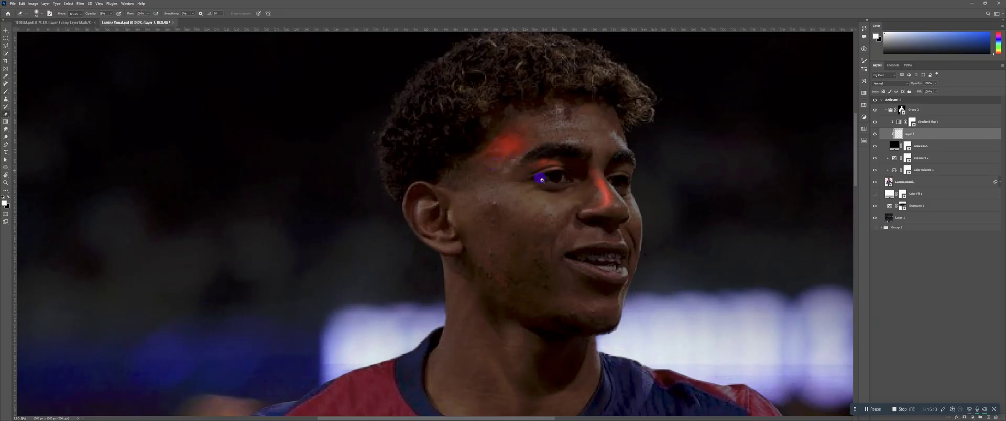
{"action": "key", "text": "z"}
{"action": "mouse_move", "coordinate": [518, 181]}
{"action": "left_mouse_down"}
{"action": "mouse_move", "coordinate": [547, 164]}
{"action": "mouse_move", "coordinate": [540, 173]}
{"action": "left_mouse_up"}
{"action": "key", "text": "b"}
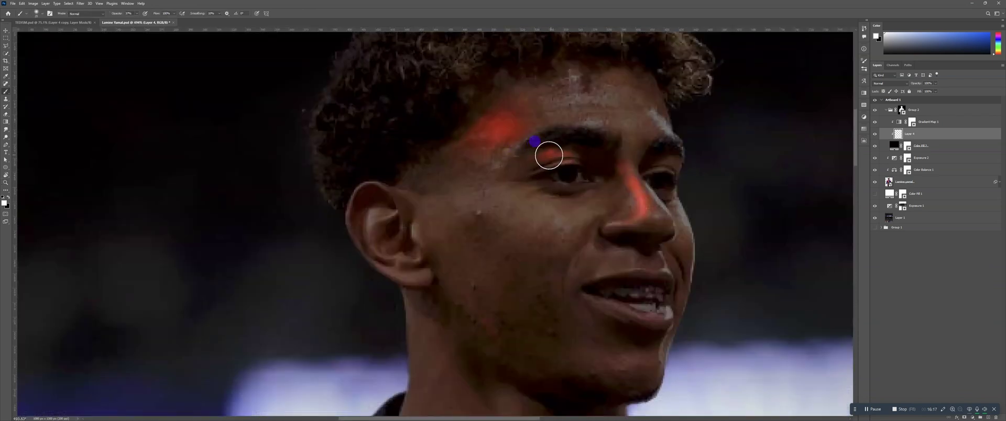
Paint a soft glow on the skin above the upper lip with a small brush on Layer 4
{"action": "key", "text": "z"}
{"action": "scroll", "coordinate": [629, 158], "scroll_direction": "down", "scroll_amount": 6}
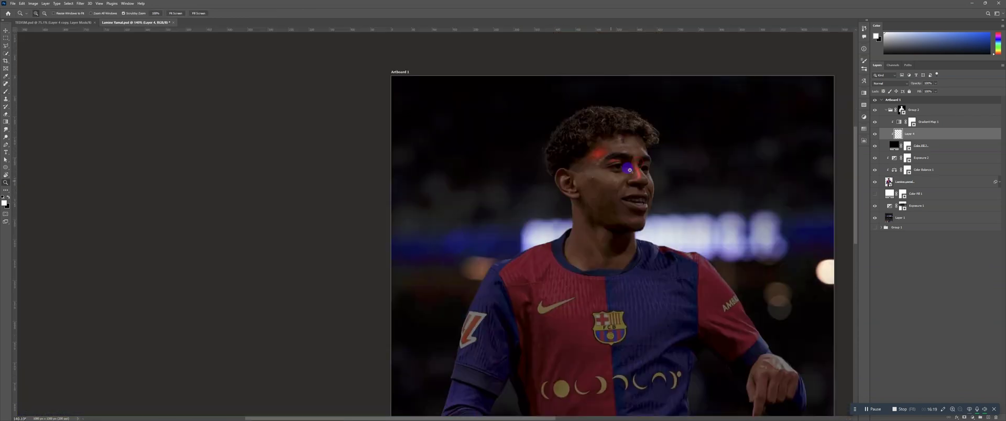
{"action": "scroll", "coordinate": [658, 175], "scroll_direction": "up", "scroll_amount": 4}
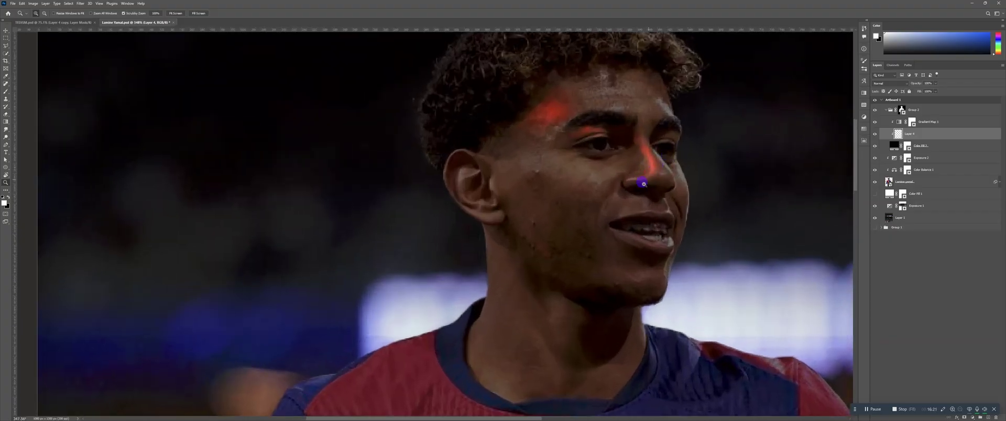
{"action": "key", "text": "b"}
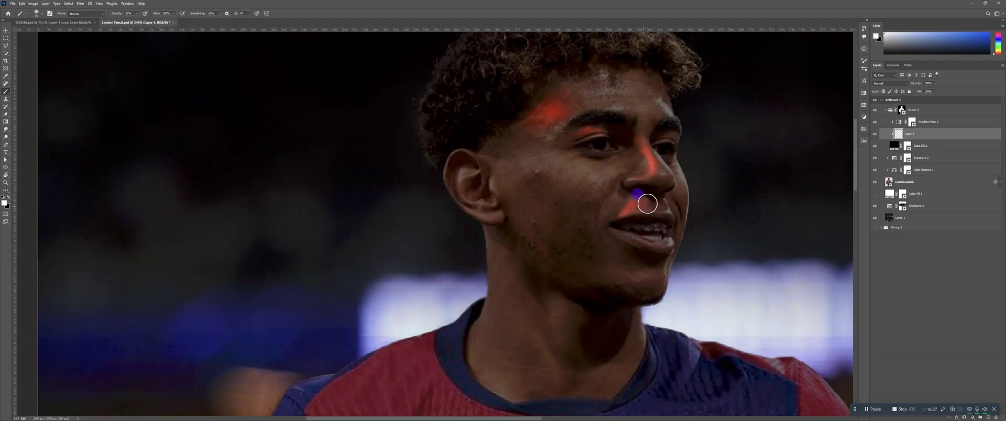
{"action": "key", "text": "z"}
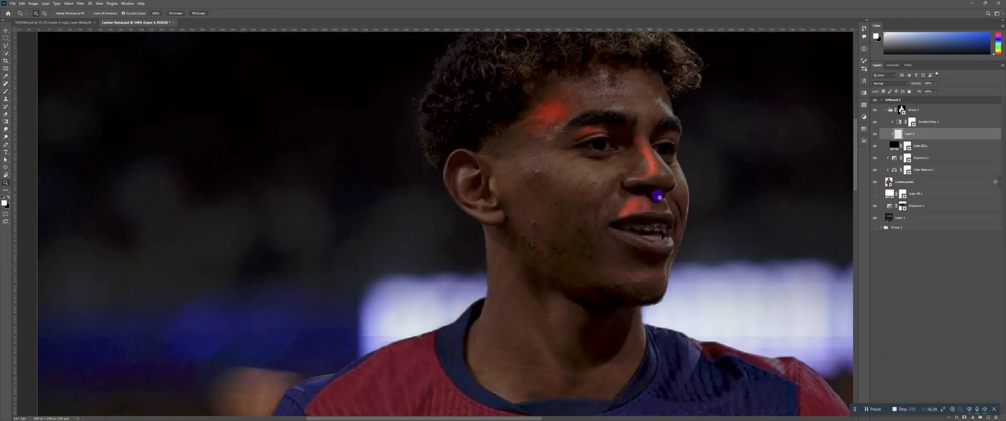
{"action": "scroll", "coordinate": [660, 196], "scroll_direction": "down", "scroll_amount": 5}
{"action": "scroll", "coordinate": [659, 197], "scroll_direction": "up", "scroll_amount": 6}
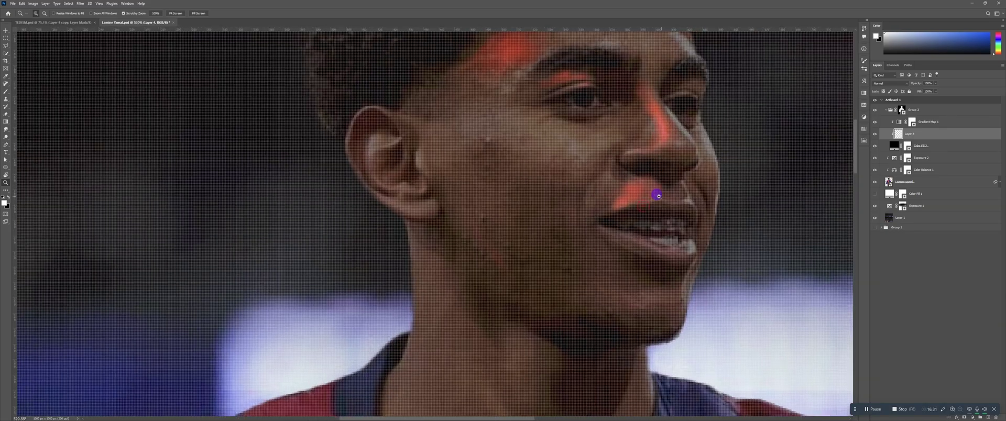
{"action": "key", "text": "b"}
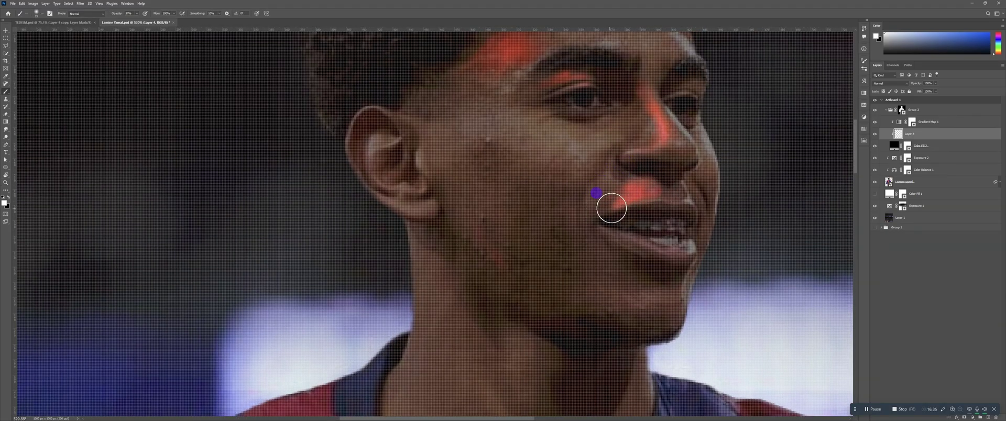
Erase the outer part of the upper-lip glow, keeping a small highlight below the nose
{"action": "key", "text": "z"}
{"action": "scroll", "coordinate": [652, 199], "scroll_direction": "down", "scroll_amount": 6}
{"action": "scroll", "coordinate": [653, 197], "scroll_direction": "up", "scroll_amount": 4}
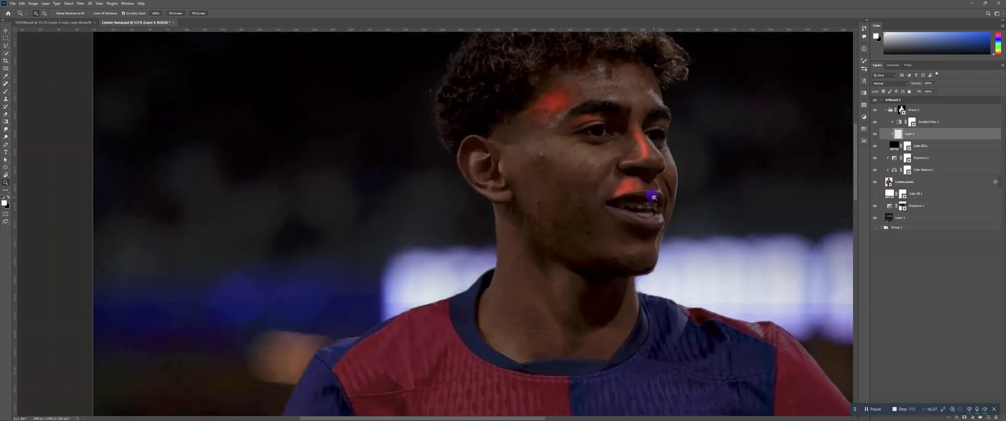
{"action": "key", "text": "e"}
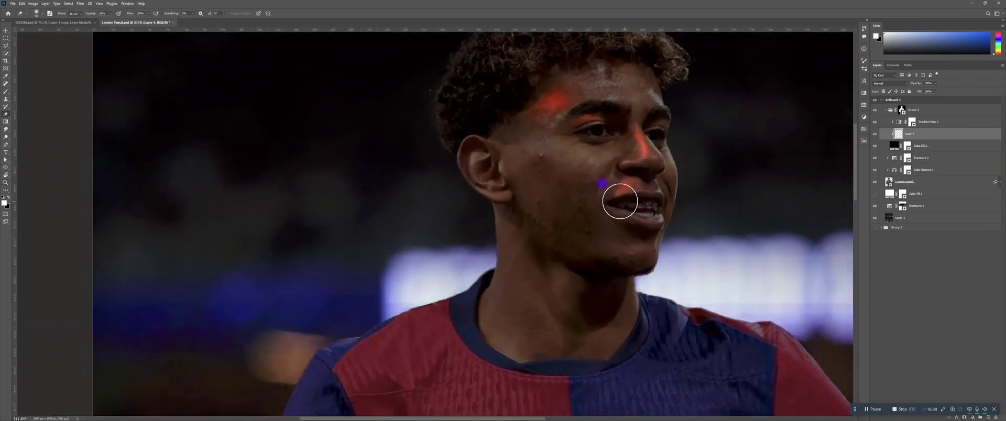
{"action": "key", "text": "z"}
{"action": "scroll", "coordinate": [647, 183], "scroll_direction": "up", "scroll_amount": 3}
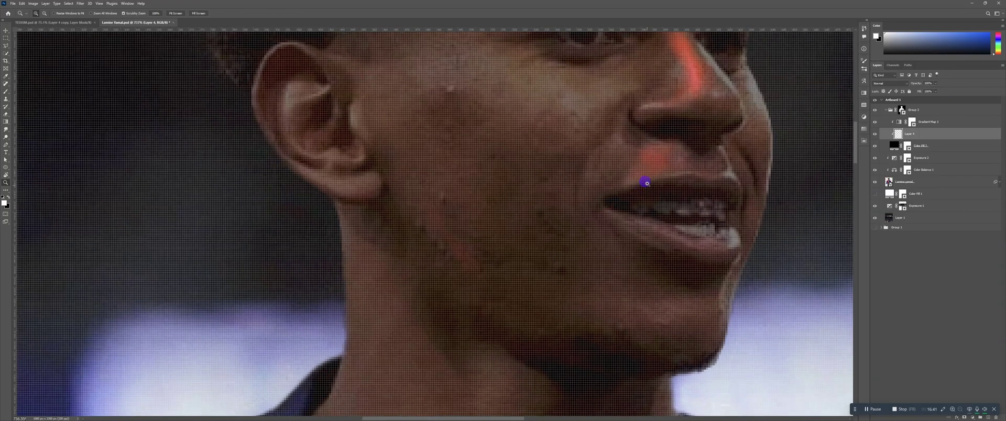
{"action": "key", "text": "e"}
{"action": "key", "text": "z"}
Add a bright red Solid Color fill layer and place it above Group 2 so it covers the artboard
{"action": "scroll", "coordinate": [601, 223], "scroll_direction": "down", "scroll_amount": 8}
{"action": "scroll", "coordinate": [638, 213], "scroll_direction": "up", "scroll_amount": 1}
{"action": "key", "text": "v"}
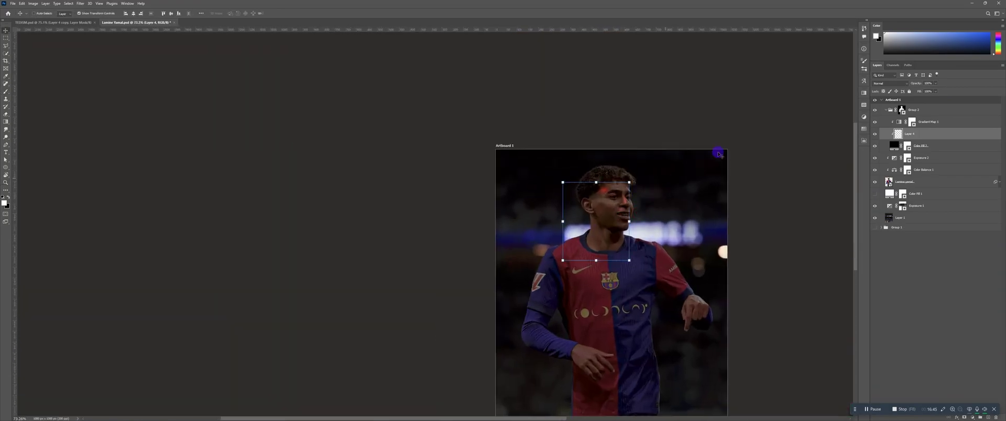
{"action": "left_click", "coordinate": [939, 109]}
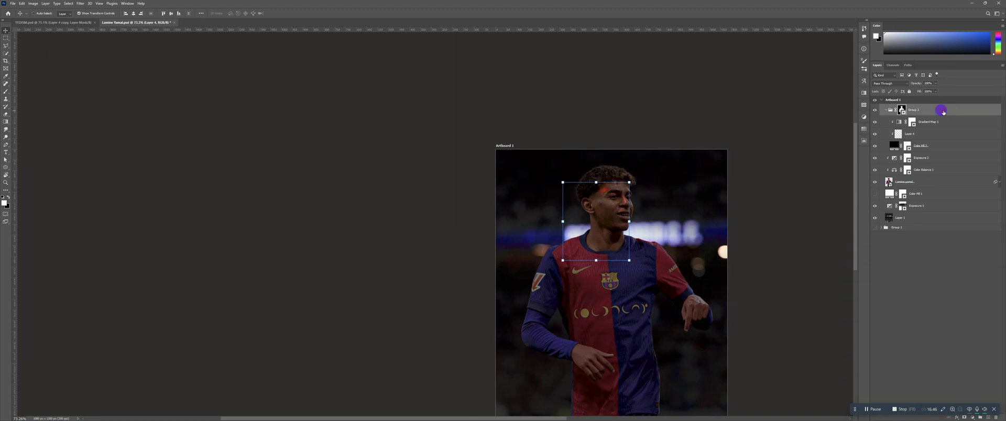
{"action": "left_click", "coordinate": [972, 417]}
{"action": "left_click", "coordinate": [966, 318]}
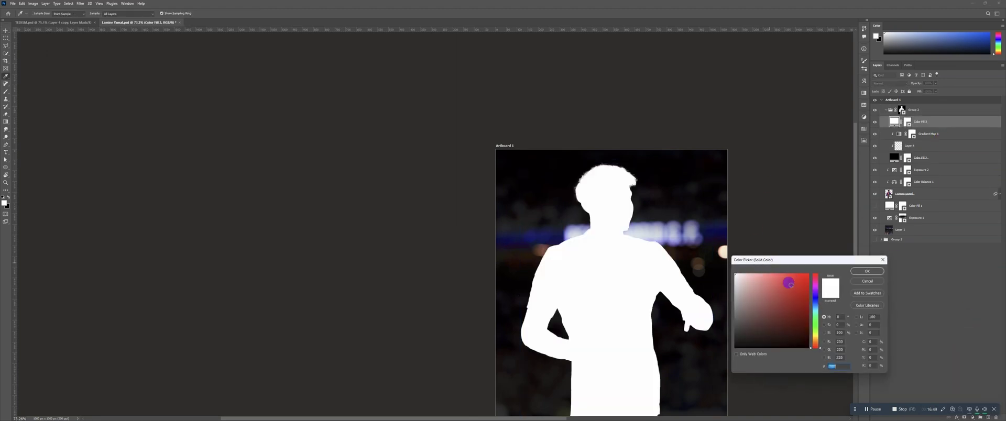
{"action": "left_click_drag", "start_coordinate": [789, 284], "coordinate": [796, 278]}
{"action": "left_click", "coordinate": [872, 273]}
{"action": "left_click_drag", "start_coordinate": [925, 121], "coordinate": [929, 105]}
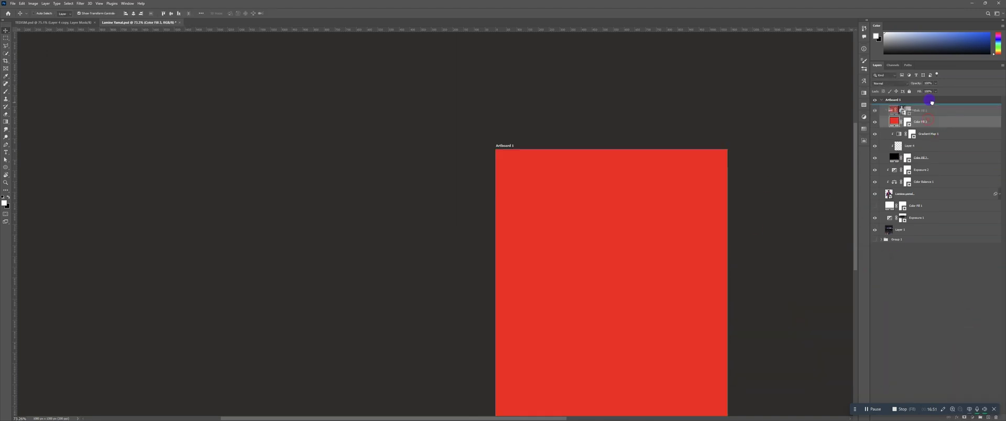
Set the red fill layer's blend mode to Linear Dodge (Add) and invert its mask to hide the colour
{"action": "left_click", "coordinate": [887, 84]}
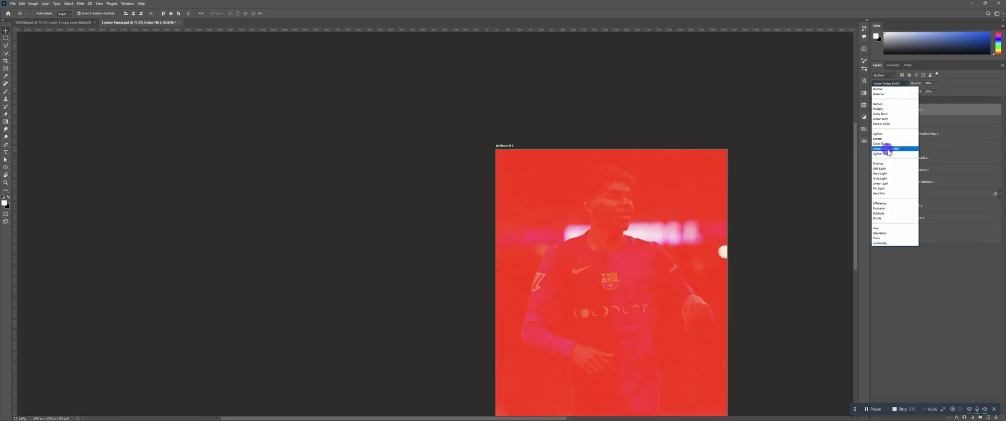
{"action": "left_click", "coordinate": [887, 149]}
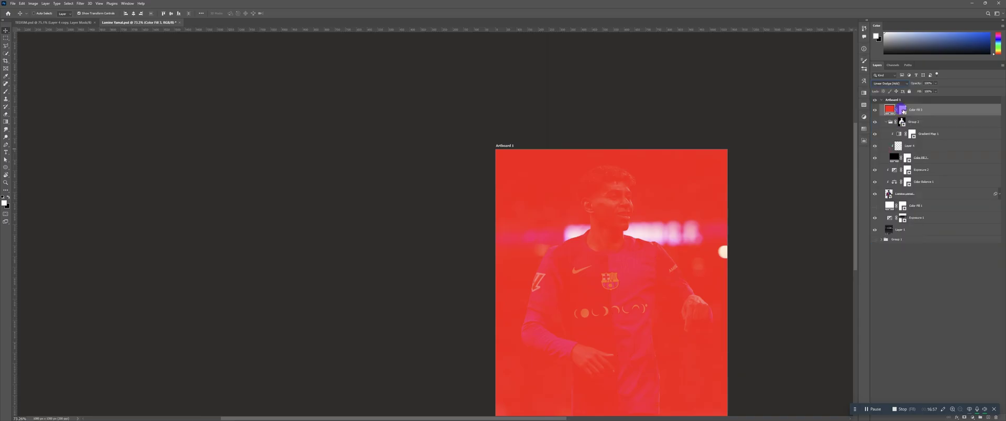
{"action": "key", "text": "ctrl+i"}
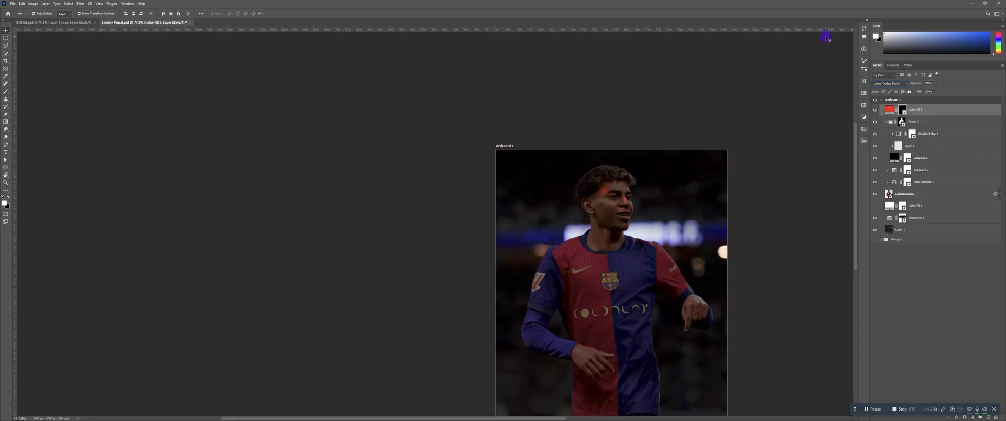
{"action": "scroll", "coordinate": [556, 209], "scroll_direction": "down", "scroll_amount": 1}
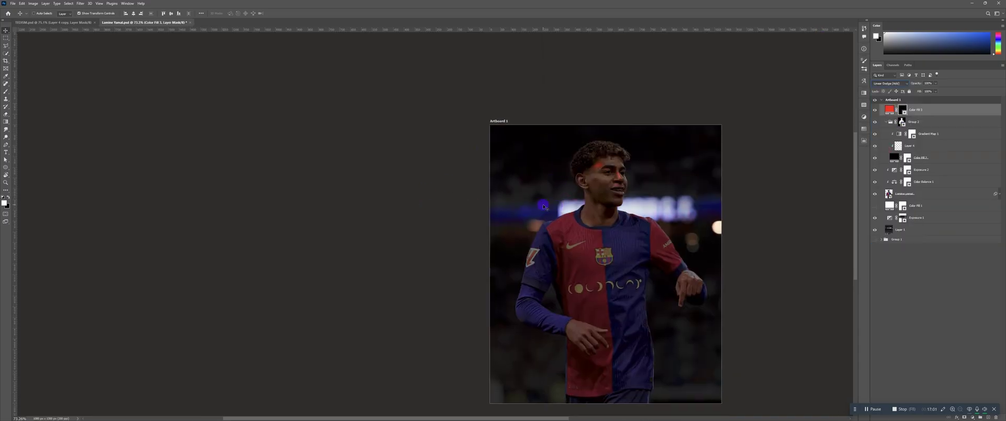
Reveal a red light glow along the upper left edge of the artboard by painting the fill's mask with a very large soft brush
{"action": "key", "text": "b"}
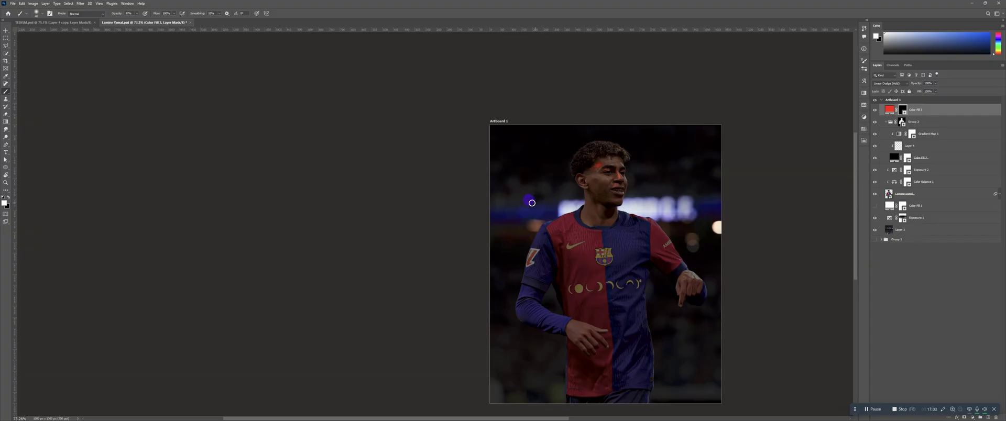
{"action": "key", "text": "]"}
{"action": "key", "text": "]"}
{"action": "key", "text": "]"}
{"action": "key", "text": "]"}
{"action": "key", "text": "]"}
{"action": "key", "text": "]"}
{"action": "key", "text": "]"}
{"action": "key", "text": "]"}
{"action": "key", "text": "]"}
{"action": "key", "text": "]"}
{"action": "key", "text": "]"}
{"action": "key", "text": "]"}
{"action": "key", "text": "]"}
{"action": "key", "text": "]"}
{"action": "key", "text": "]"}
{"action": "key", "text": "]"}
{"action": "key", "text": "]"}
{"action": "key", "text": "]"}
{"action": "key", "text": "]"}
{"action": "key", "text": "]"}
{"action": "left_click", "coordinate": [465, 191]}
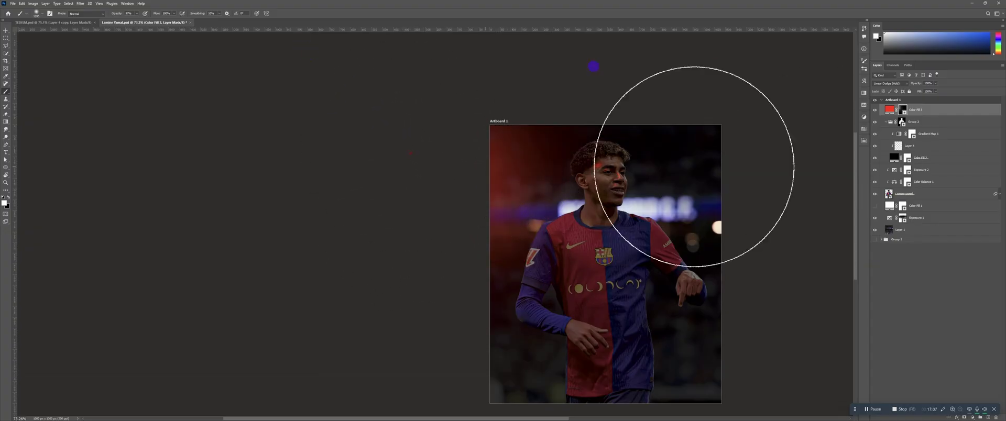
Return to Layer 4 and trim the upper part of the nose glow with the Eraser
{"action": "key", "text": "z"}
{"action": "mouse_move", "coordinate": [616, 180]}
{"action": "left_mouse_down"}
{"action": "mouse_move", "coordinate": [660, 148]}
{"action": "mouse_move", "coordinate": [658, 175]}
{"action": "left_mouse_up"}
{"action": "key", "text": "b"}
{"action": "left_click", "coordinate": [900, 147]}
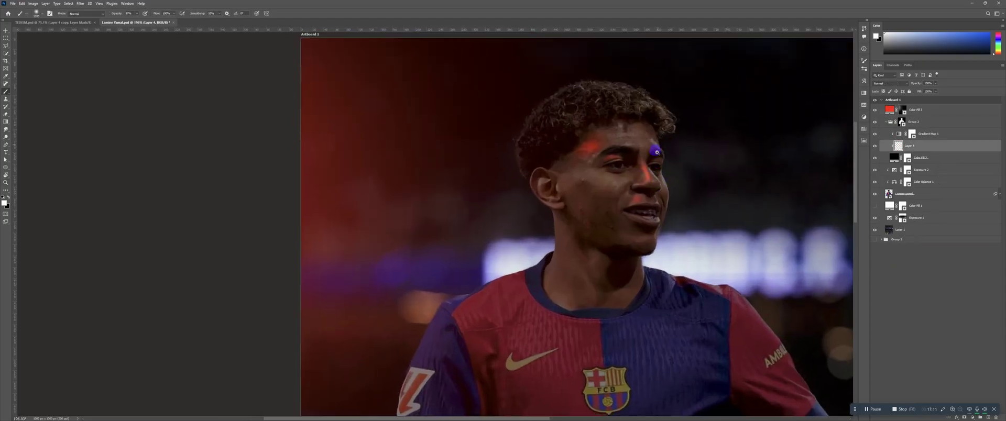
{"action": "scroll", "coordinate": [623, 137], "scroll_direction": "up", "scroll_amount": 3}
{"action": "key", "text": "e"}
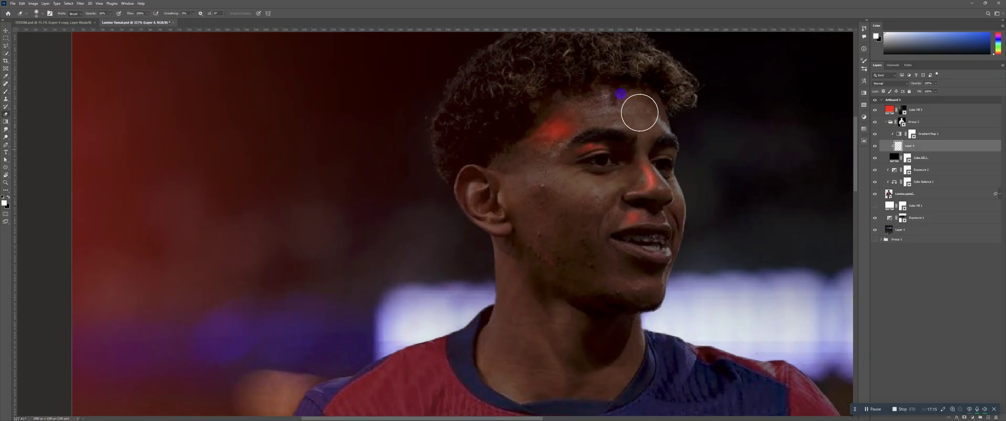
{"action": "key", "text": "z"}
{"action": "mouse_move", "coordinate": [669, 157]}
{"action": "left_mouse_down"}
{"action": "mouse_move", "coordinate": [665, 193]}
{"action": "mouse_move", "coordinate": [664, 175]}
{"action": "mouse_move", "coordinate": [683, 166]}
{"action": "mouse_move", "coordinate": [660, 168]}
{"action": "left_mouse_up"}
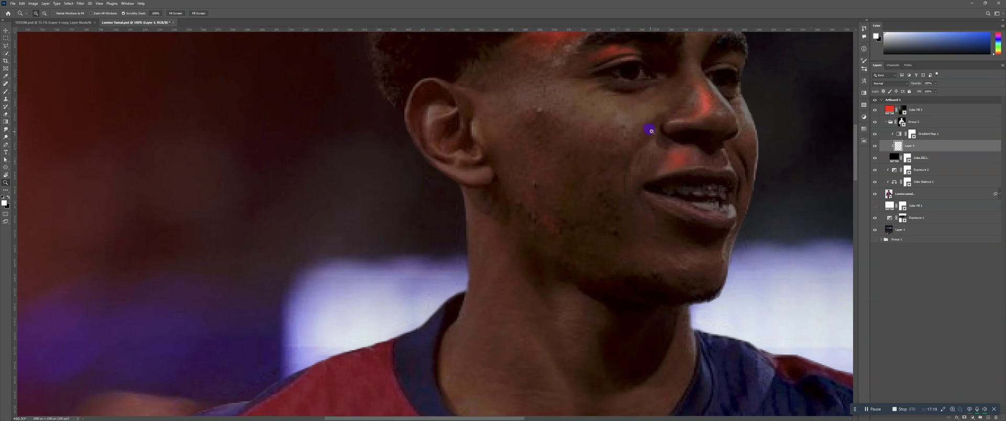
Reduce the brush size and strengthen the glow above the upper lip on Layer 4
{"action": "key", "text": "b"}
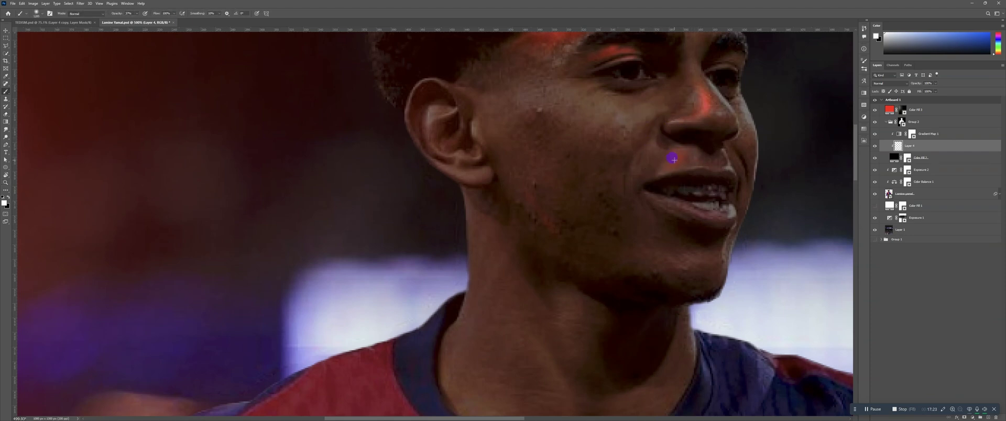
{"action": "key", "text": "["}
{"action": "key", "text": "["}
{"action": "key", "text": "["}
{"action": "key", "text": "["}
{"action": "key", "text": "["}
{"action": "key", "text": "["}
{"action": "key", "text": "["}
{"action": "key", "text": "["}
{"action": "key", "text": "["}
{"action": "key", "text": "["}
{"action": "key", "text": "["}
{"action": "key", "text": "["}
{"action": "left_click", "coordinate": [677, 163]}
{"action": "left_click", "coordinate": [155, 14]}
{"action": "mouse_move", "coordinate": [681, 162]}
{"action": "left_mouse_down"}
{"action": "mouse_move", "coordinate": [675, 151]}
{"action": "mouse_move", "coordinate": [640, 171]}
{"action": "left_mouse_up"}
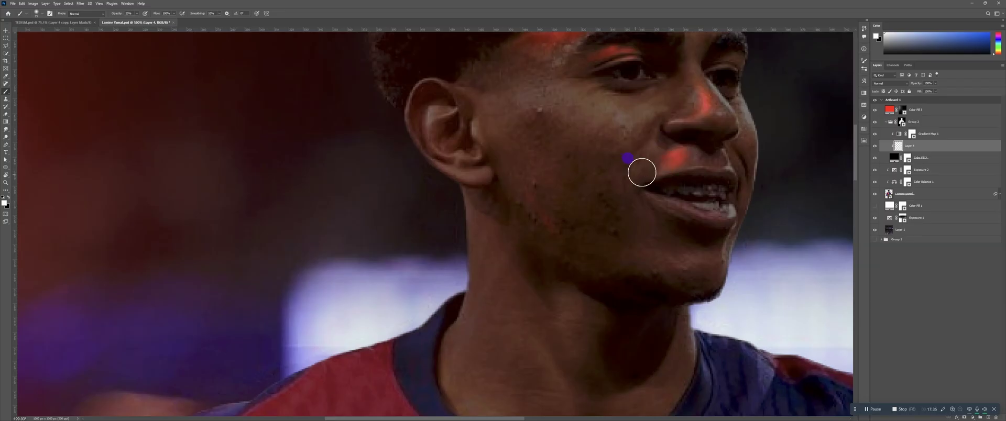
Extend and intensify the glow on the temple beside the eyebrow on Layer 4
{"action": "key", "text": "z"}
{"action": "scroll", "coordinate": [624, 173], "scroll_direction": "down", "scroll_amount": 10}
{"action": "scroll", "coordinate": [654, 156], "scroll_direction": "up", "scroll_amount": 8}
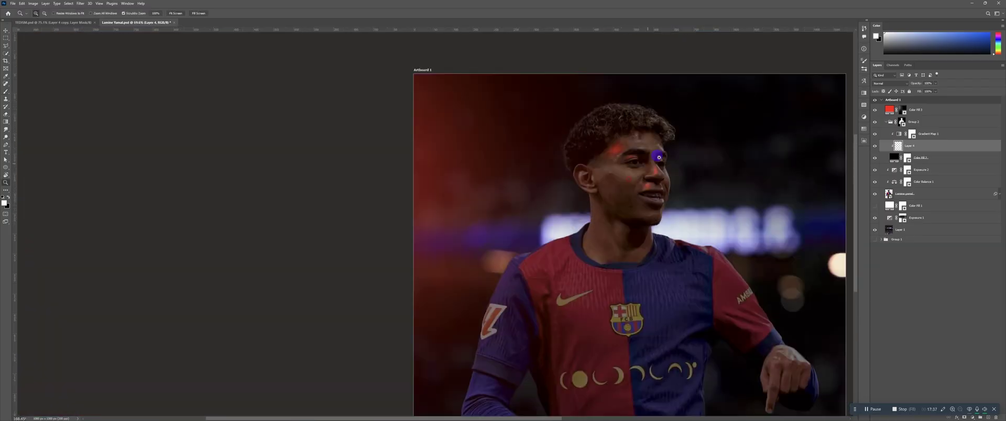
{"action": "key", "text": "b"}
{"action": "left_click_drag", "start_coordinate": [580, 115], "coordinate": [590, 126]}
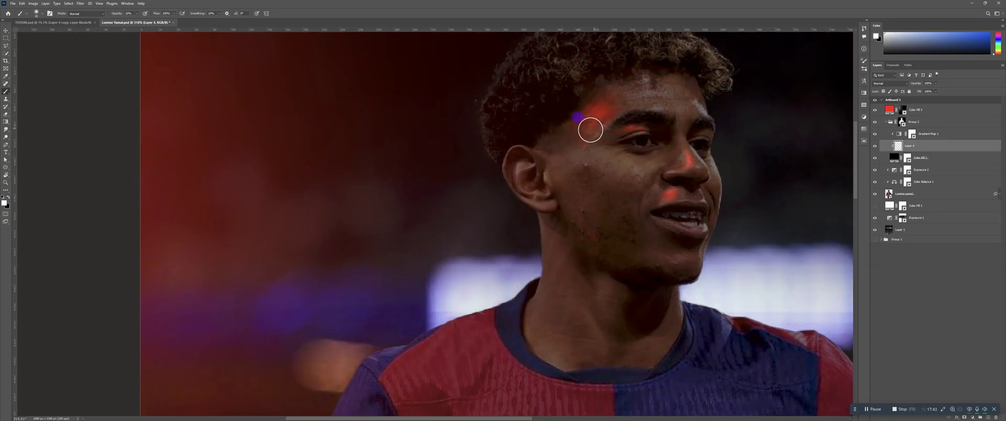
{"action": "mouse_move", "coordinate": [591, 130]}
{"action": "left_mouse_down"}
{"action": "mouse_move", "coordinate": [568, 147]}
{"action": "mouse_move", "coordinate": [594, 135]}
{"action": "mouse_move", "coordinate": [559, 121]}
{"action": "mouse_move", "coordinate": [595, 165]}
{"action": "mouse_move", "coordinate": [617, 172]}
{"action": "mouse_move", "coordinate": [633, 124]}
{"action": "left_mouse_up"}
Paint a soft glow on the cheekbone below the eye with a larger brush on Layer 4
{"action": "key", "text": "z"}
{"action": "key", "text": "b"}
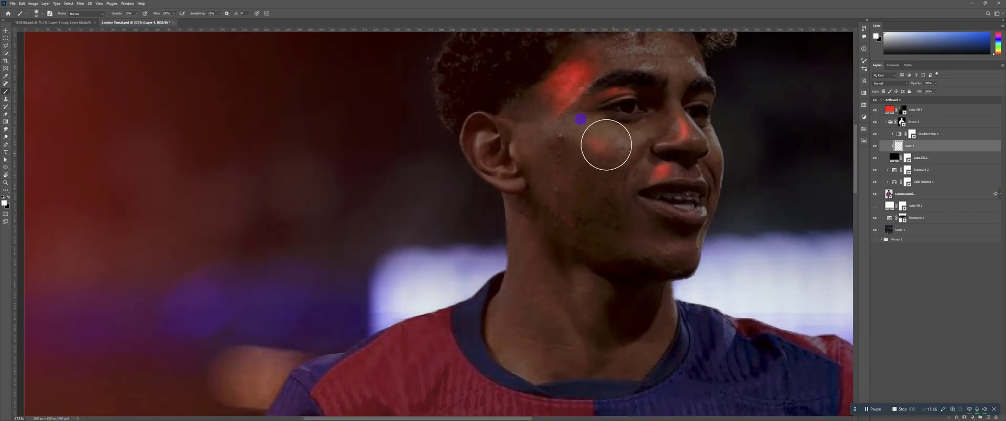
{"action": "key", "text": "z"}
{"action": "key", "text": "ctrl+0"}
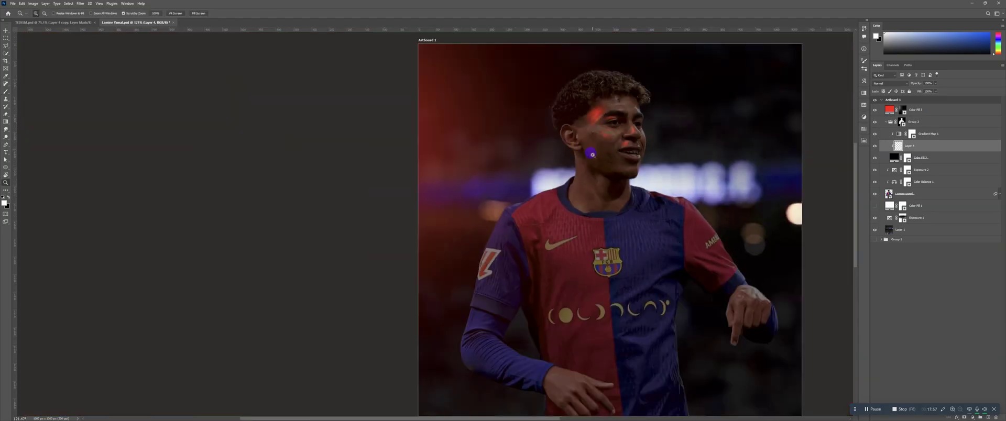
{"action": "left_click_drag", "start_coordinate": [609, 137], "coordinate": [630, 111]}
{"action": "key", "text": "b"}
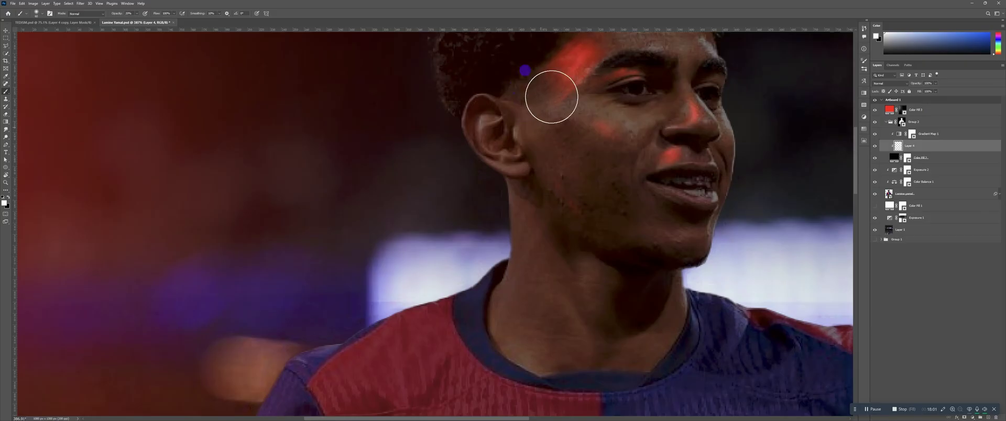
Paint a broad glow from the cheekbone down to the jaw on Layer 4
{"action": "mouse_move", "coordinate": [556, 87]}
{"action": "left_mouse_down"}
{"action": "mouse_move", "coordinate": [551, 139]}
{"action": "mouse_move", "coordinate": [562, 141]}
{"action": "mouse_move", "coordinate": [542, 117]}
{"action": "mouse_move", "coordinate": [560, 187]}
{"action": "mouse_move", "coordinate": [567, 120]}
{"action": "mouse_move", "coordinate": [610, 192]}
{"action": "mouse_move", "coordinate": [562, 117]}
{"action": "mouse_move", "coordinate": [548, 122]}
{"action": "mouse_move", "coordinate": [573, 170]}
{"action": "mouse_move", "coordinate": [562, 140]}
{"action": "mouse_move", "coordinate": [574, 98]}
{"action": "mouse_move", "coordinate": [594, 144]}
{"action": "mouse_move", "coordinate": [619, 155]}
{"action": "mouse_move", "coordinate": [574, 109]}
{"action": "mouse_move", "coordinate": [599, 151]}
{"action": "mouse_move", "coordinate": [612, 150]}
{"action": "mouse_move", "coordinate": [610, 135]}
{"action": "mouse_move", "coordinate": [616, 246]}
{"action": "mouse_move", "coordinate": [603, 208]}
{"action": "mouse_move", "coordinate": [605, 243]}
{"action": "mouse_move", "coordinate": [618, 219]}
{"action": "mouse_move", "coordinate": [610, 189]}
{"action": "mouse_move", "coordinate": [603, 244]}
{"action": "mouse_move", "coordinate": [614, 231]}
{"action": "mouse_move", "coordinate": [603, 226]}
{"action": "mouse_move", "coordinate": [616, 249]}
{"action": "mouse_move", "coordinate": [541, 141]}
{"action": "mouse_move", "coordinate": [586, 192]}
{"action": "mouse_move", "coordinate": [579, 120]}
{"action": "left_mouse_up"}
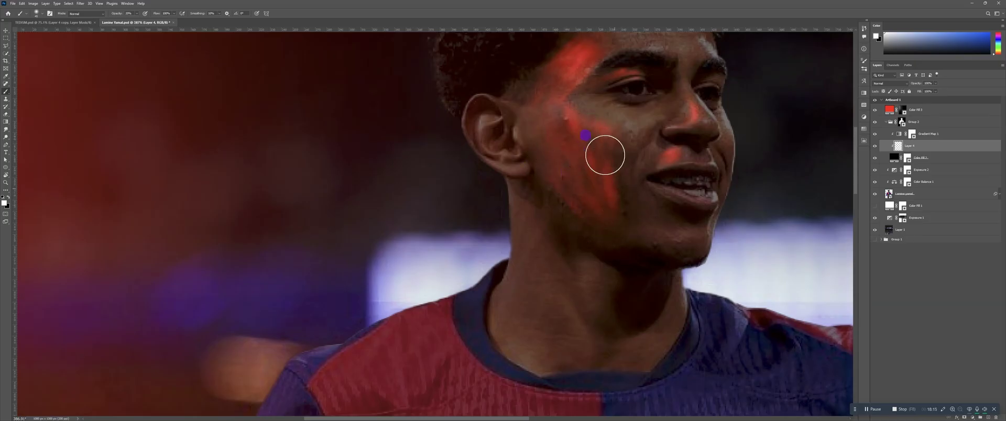
{"action": "mouse_move", "coordinate": [605, 155]}
{"action": "left_mouse_down"}
{"action": "mouse_move", "coordinate": [562, 128]}
{"action": "mouse_move", "coordinate": [550, 137]}
{"action": "mouse_move", "coordinate": [542, 103]}
{"action": "mouse_move", "coordinate": [586, 202]}
{"action": "mouse_move", "coordinate": [590, 181]}
{"action": "mouse_move", "coordinate": [594, 189]}
{"action": "mouse_move", "coordinate": [558, 109]}
{"action": "mouse_move", "coordinate": [574, 138]}
{"action": "mouse_move", "coordinate": [611, 160]}
{"action": "mouse_move", "coordinate": [579, 126]}
{"action": "mouse_move", "coordinate": [584, 135]}
{"action": "mouse_move", "coordinate": [557, 129]}
{"action": "mouse_move", "coordinate": [554, 161]}
{"action": "mouse_move", "coordinate": [571, 160]}
{"action": "mouse_move", "coordinate": [587, 185]}
{"action": "mouse_move", "coordinate": [598, 158]}
{"action": "mouse_move", "coordinate": [616, 169]}
{"action": "mouse_move", "coordinate": [618, 218]}
{"action": "mouse_move", "coordinate": [601, 201]}
{"action": "mouse_move", "coordinate": [618, 248]}
{"action": "mouse_move", "coordinate": [586, 211]}
{"action": "mouse_move", "coordinate": [620, 216]}
{"action": "left_mouse_up"}
{"action": "key", "text": "z"}
{"action": "left_click", "coordinate": [605, 181]}
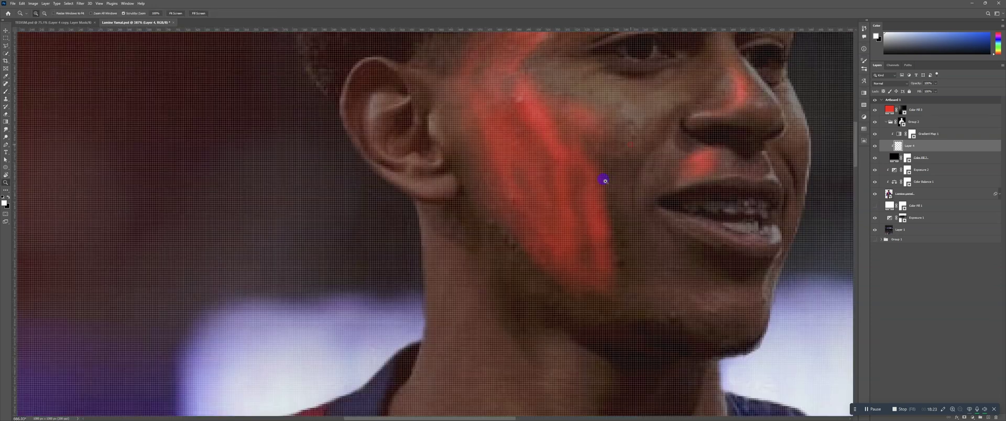
{"action": "mouse_move", "coordinate": [605, 180]}
{"action": "left_mouse_down"}
{"action": "mouse_move", "coordinate": [584, 153]}
{"action": "mouse_move", "coordinate": [600, 149]}
{"action": "left_mouse_up"}
Erase the broad glow on the cheek and jaw, keeping only the part beside the temple
{"action": "key", "text": "e"}
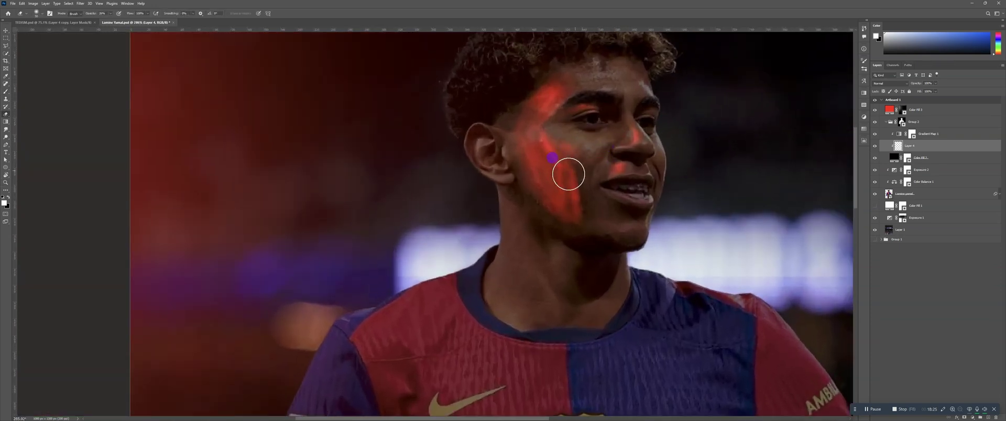
{"action": "mouse_move", "coordinate": [568, 174]}
{"action": "left_mouse_down"}
{"action": "mouse_move", "coordinate": [582, 199]}
{"action": "mouse_move", "coordinate": [572, 221]}
{"action": "mouse_move", "coordinate": [584, 250]}
{"action": "mouse_move", "coordinate": [588, 216]}
{"action": "mouse_move", "coordinate": [567, 198]}
{"action": "mouse_move", "coordinate": [558, 228]}
{"action": "mouse_move", "coordinate": [522, 160]}
{"action": "mouse_move", "coordinate": [573, 189]}
{"action": "left_mouse_up"}
{"action": "key", "text": "z"}
{"action": "left_click_drag", "start_coordinate": [583, 158], "coordinate": [591, 153]}
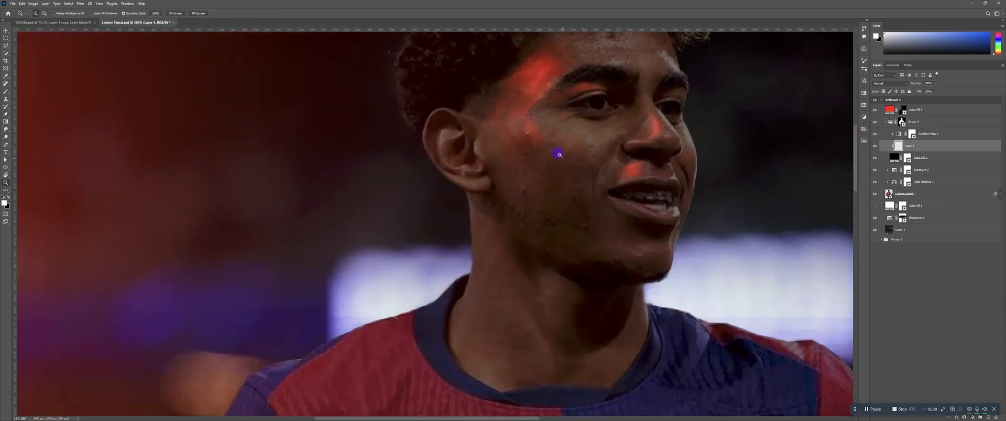
Paint a thin rim of glow along the jawline from below the ear to the chin on Layer 4
{"action": "key", "text": "e"}
{"action": "key", "text": "z"}
{"action": "left_click_drag", "start_coordinate": [555, 217], "coordinate": [551, 217]}
{"action": "mouse_move", "coordinate": [551, 216]}
{"action": "left_mouse_down"}
{"action": "mouse_move", "coordinate": [528, 165]}
{"action": "mouse_move", "coordinate": [530, 174]}
{"action": "mouse_move", "coordinate": [541, 170]}
{"action": "mouse_move", "coordinate": [480, 165]}
{"action": "left_mouse_up"}
{"action": "key", "text": "b"}
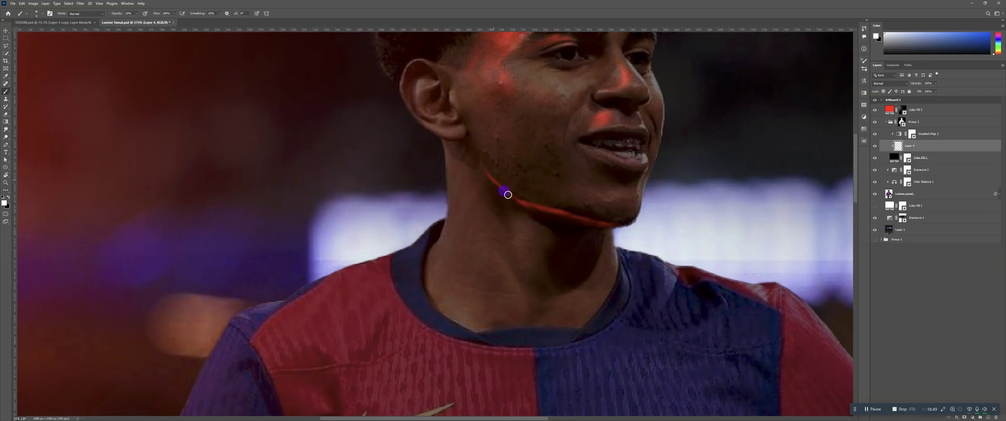
{"action": "left_click_drag", "start_coordinate": [565, 188], "coordinate": [557, 193]}
{"action": "left_click_drag", "start_coordinate": [600, 165], "coordinate": [615, 148]}
{"action": "left_click_drag", "start_coordinate": [478, 149], "coordinate": [465, 141]}
Fade the thin jawline glow with a large, soft Eraser
{"action": "mouse_move", "coordinate": [544, 211]}
{"action": "left_mouse_down"}
{"action": "mouse_move", "coordinate": [564, 182]}
{"action": "mouse_move", "coordinate": [595, 184]}
{"action": "mouse_move", "coordinate": [622, 202]}
{"action": "mouse_move", "coordinate": [580, 232]}
{"action": "left_mouse_up"}
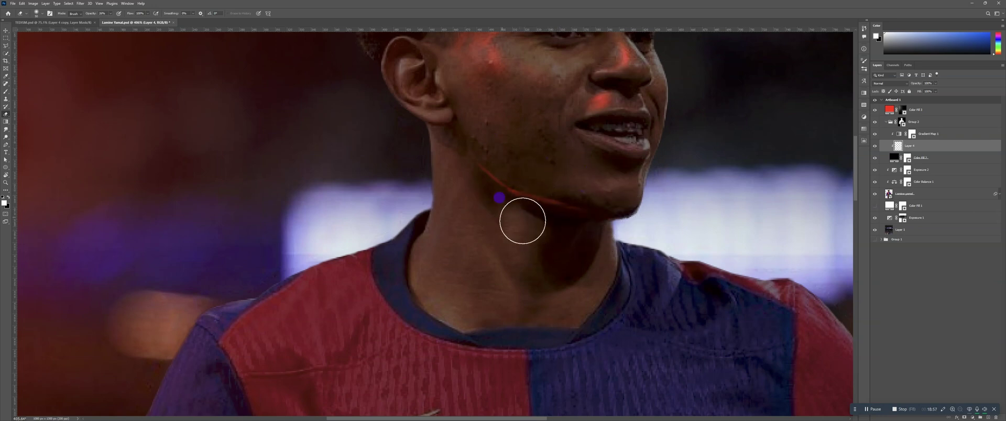
{"action": "mouse_move", "coordinate": [568, 164]}
{"action": "left_mouse_down"}
{"action": "mouse_move", "coordinate": [535, 196]}
{"action": "mouse_move", "coordinate": [565, 171]}
{"action": "left_mouse_up"}
{"action": "scroll", "coordinate": [563, 170], "scroll_direction": "down", "scroll_amount": 1}
Repaint the glow along the jaw edge with a larger brush, curving it up toward the ear
{"action": "key", "text": "b"}
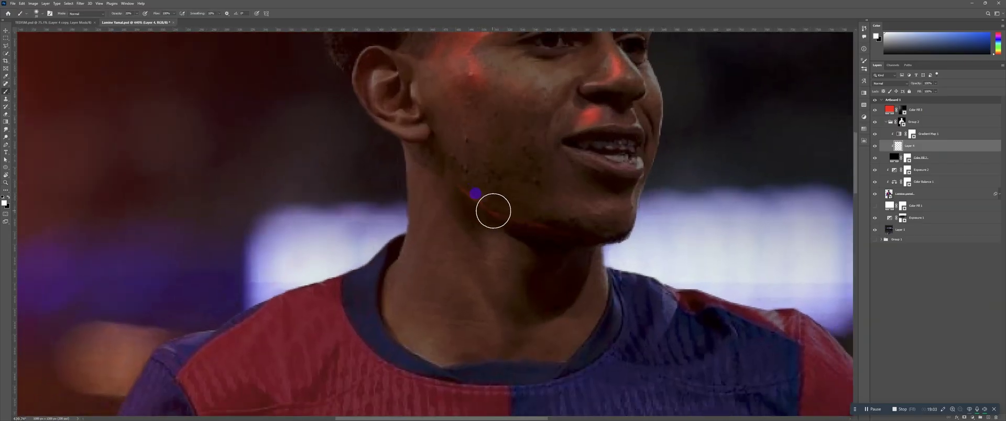
{"action": "mouse_move", "coordinate": [493, 211]}
{"action": "left_mouse_down"}
{"action": "mouse_move", "coordinate": [454, 187]}
{"action": "mouse_move", "coordinate": [534, 221]}
{"action": "left_mouse_up"}
{"action": "mouse_move", "coordinate": [557, 232]}
{"action": "left_mouse_down"}
{"action": "mouse_move", "coordinate": [588, 235]}
{"action": "mouse_move", "coordinate": [543, 222]}
{"action": "mouse_move", "coordinate": [597, 240]}
{"action": "mouse_move", "coordinate": [509, 223]}
{"action": "left_mouse_up"}
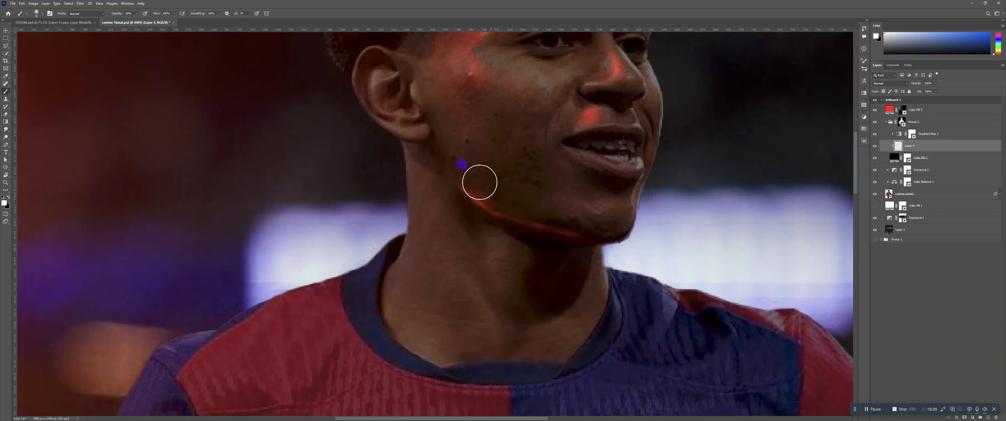
{"action": "left_click_drag", "start_coordinate": [485, 127], "coordinate": [499, 166]}
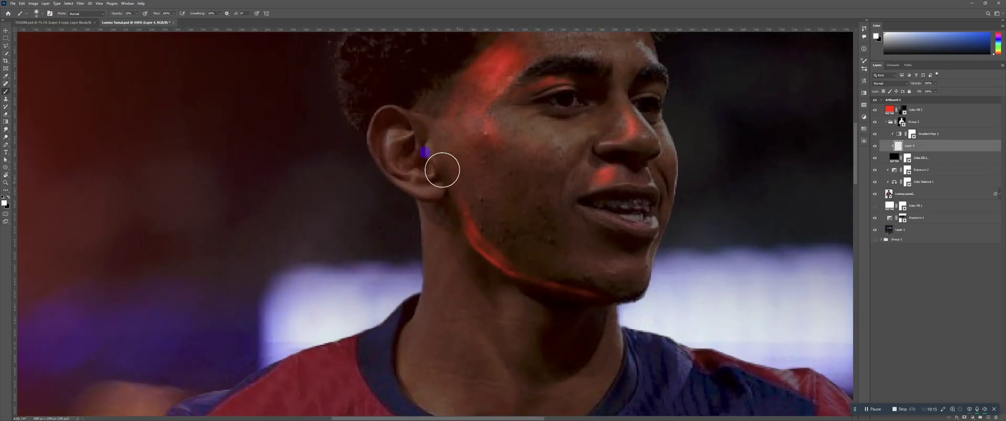
Build up the glow in front of the ear so that it joins the temple and jawline highlights
{"action": "left_click_drag", "start_coordinate": [442, 169], "coordinate": [483, 233]}
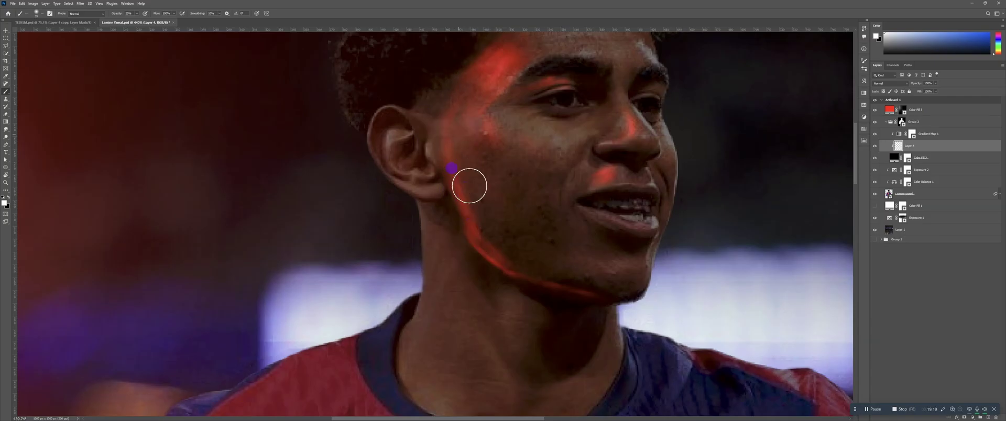
{"action": "mouse_move", "coordinate": [501, 255]}
{"action": "left_mouse_down"}
{"action": "mouse_move", "coordinate": [525, 278]}
{"action": "mouse_move", "coordinate": [496, 238]}
{"action": "left_mouse_up"}
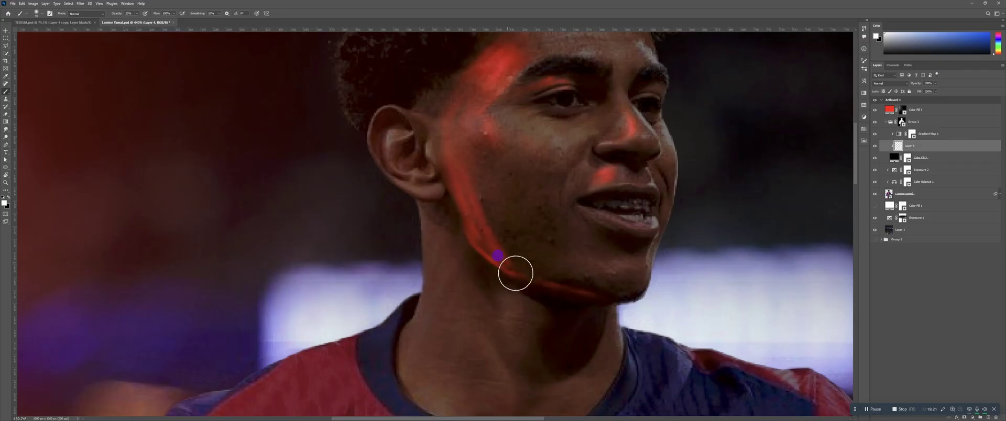
{"action": "mouse_move", "coordinate": [516, 273]}
{"action": "left_mouse_down"}
{"action": "mouse_move", "coordinate": [532, 283]}
{"action": "mouse_move", "coordinate": [486, 245]}
{"action": "left_mouse_up"}
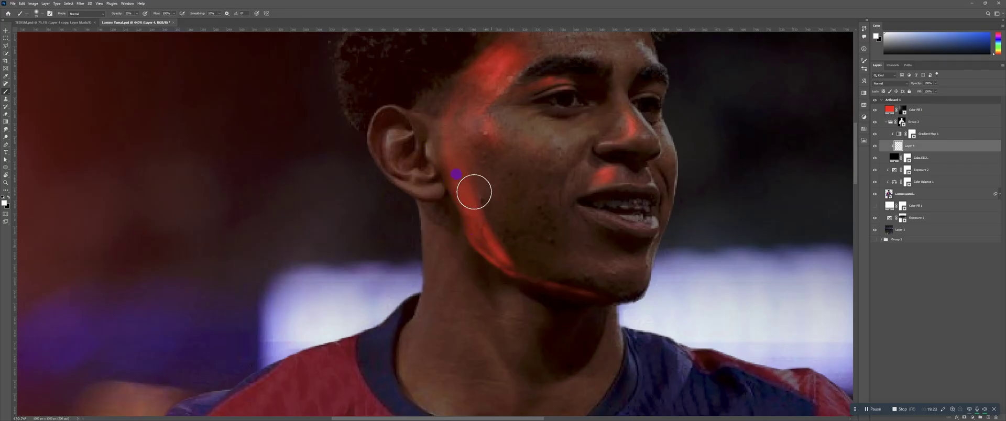
{"action": "mouse_move", "coordinate": [467, 208]}
{"action": "left_mouse_down"}
{"action": "mouse_move", "coordinate": [454, 148]}
{"action": "mouse_move", "coordinate": [465, 97]}
{"action": "mouse_move", "coordinate": [501, 227]}
{"action": "left_mouse_up"}
{"action": "left_click_drag", "start_coordinate": [488, 253], "coordinate": [467, 142]}
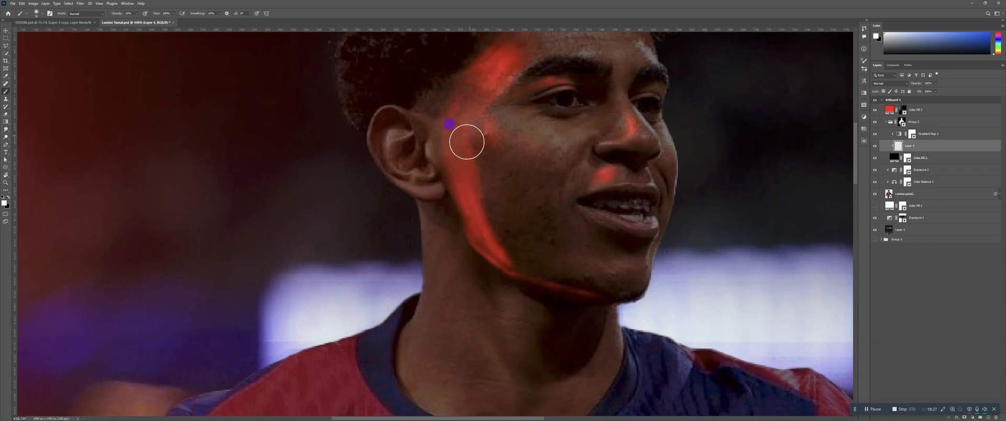
{"action": "mouse_move", "coordinate": [514, 264]}
{"action": "left_mouse_down"}
{"action": "mouse_move", "coordinate": [477, 168]}
{"action": "mouse_move", "coordinate": [516, 258]}
{"action": "mouse_move", "coordinate": [562, 282]}
{"action": "mouse_move", "coordinate": [529, 269]}
{"action": "mouse_move", "coordinate": [473, 205]}
{"action": "mouse_move", "coordinate": [552, 285]}
{"action": "mouse_move", "coordinate": [523, 266]}
{"action": "mouse_move", "coordinate": [533, 280]}
{"action": "mouse_move", "coordinate": [463, 114]}
{"action": "mouse_move", "coordinate": [501, 195]}
{"action": "mouse_move", "coordinate": [468, 98]}
{"action": "mouse_move", "coordinate": [480, 184]}
{"action": "mouse_move", "coordinate": [481, 172]}
{"action": "mouse_move", "coordinate": [450, 151]}
{"action": "mouse_move", "coordinate": [478, 105]}
{"action": "mouse_move", "coordinate": [451, 136]}
{"action": "mouse_move", "coordinate": [500, 265]}
{"action": "mouse_move", "coordinate": [472, 99]}
{"action": "mouse_move", "coordinate": [485, 172]}
{"action": "mouse_move", "coordinate": [463, 130]}
{"action": "mouse_move", "coordinate": [465, 61]}
{"action": "mouse_move", "coordinate": [468, 169]}
{"action": "mouse_move", "coordinate": [536, 280]}
{"action": "left_mouse_up"}
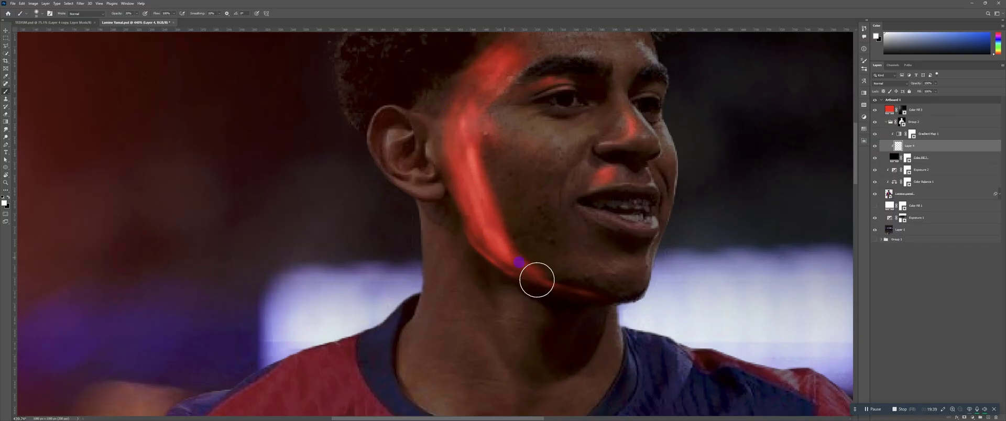
Widen the side-of-face glow over the sideburn area between the temple and the ear
{"action": "key", "text": "ctrl+space"}
{"action": "mouse_move", "coordinate": [522, 144]}
{"action": "left_mouse_down"}
{"action": "mouse_move", "coordinate": [501, 124]}
{"action": "mouse_move", "coordinate": [564, 143]}
{"action": "left_mouse_up"}
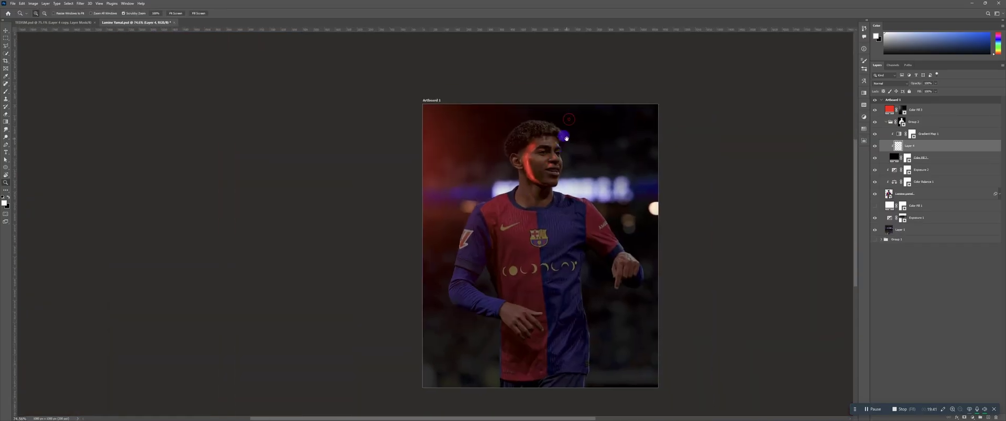
{"action": "left_click_drag", "start_coordinate": [531, 169], "coordinate": [555, 156]}
{"action": "left_click_drag", "start_coordinate": [525, 184], "coordinate": [544, 162]}
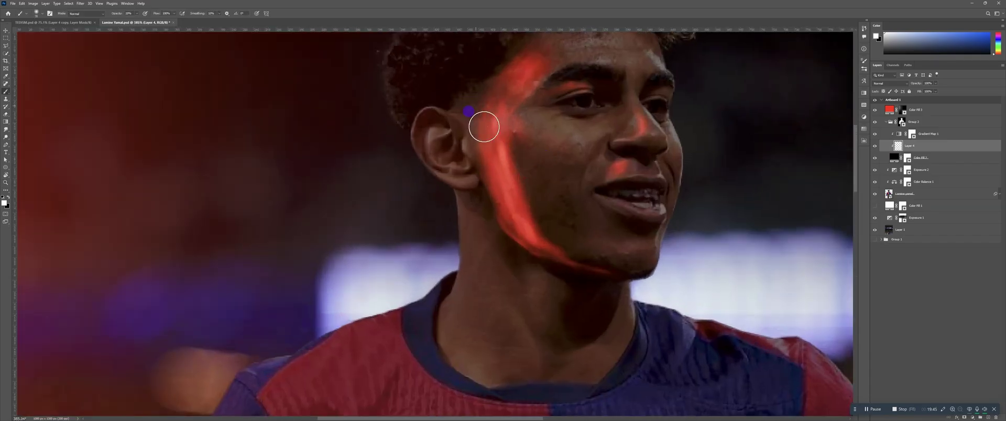
{"action": "mouse_move", "coordinate": [468, 106]}
{"action": "left_mouse_down"}
{"action": "mouse_move", "coordinate": [488, 92]}
{"action": "mouse_move", "coordinate": [458, 104]}
{"action": "mouse_move", "coordinate": [513, 64]}
{"action": "mouse_move", "coordinate": [479, 87]}
{"action": "mouse_move", "coordinate": [502, 99]}
{"action": "mouse_move", "coordinate": [511, 86]}
{"action": "mouse_move", "coordinate": [483, 108]}
{"action": "mouse_move", "coordinate": [497, 92]}
{"action": "mouse_move", "coordinate": [521, 158]}
{"action": "left_mouse_up"}
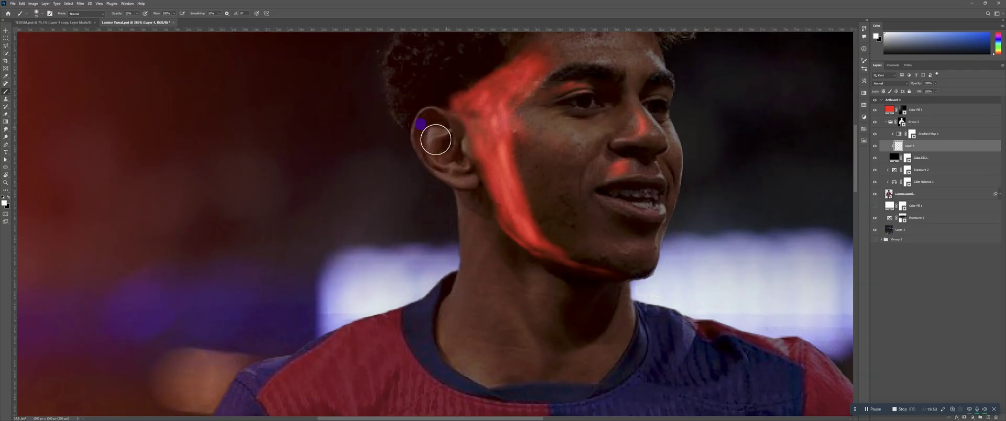
{"action": "mouse_move", "coordinate": [464, 137]}
{"action": "left_mouse_down"}
{"action": "mouse_move", "coordinate": [512, 158]}
{"action": "mouse_move", "coordinate": [498, 119]}
{"action": "mouse_move", "coordinate": [548, 238]}
{"action": "mouse_move", "coordinate": [522, 143]}
{"action": "mouse_move", "coordinate": [533, 147]}
{"action": "mouse_move", "coordinate": [526, 161]}
{"action": "mouse_move", "coordinate": [518, 133]}
{"action": "mouse_move", "coordinate": [522, 169]}
{"action": "mouse_move", "coordinate": [518, 152]}
{"action": "mouse_move", "coordinate": [569, 252]}
{"action": "mouse_move", "coordinate": [600, 267]}
{"action": "left_mouse_up"}
Fade the glow over the sideburn, cheek and jaw with a resized Eraser, keeping the temple and chin highlights
{"action": "key", "text": "z"}
{"action": "left_click_drag", "start_coordinate": [578, 147], "coordinate": [609, 118]}
{"action": "left_click_drag", "start_coordinate": [580, 150], "coordinate": [583, 110]}
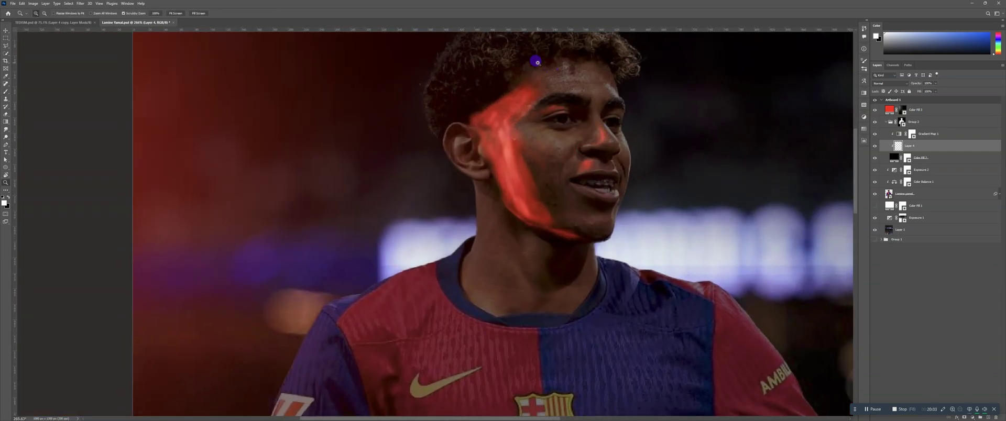
{"action": "key", "text": "e"}
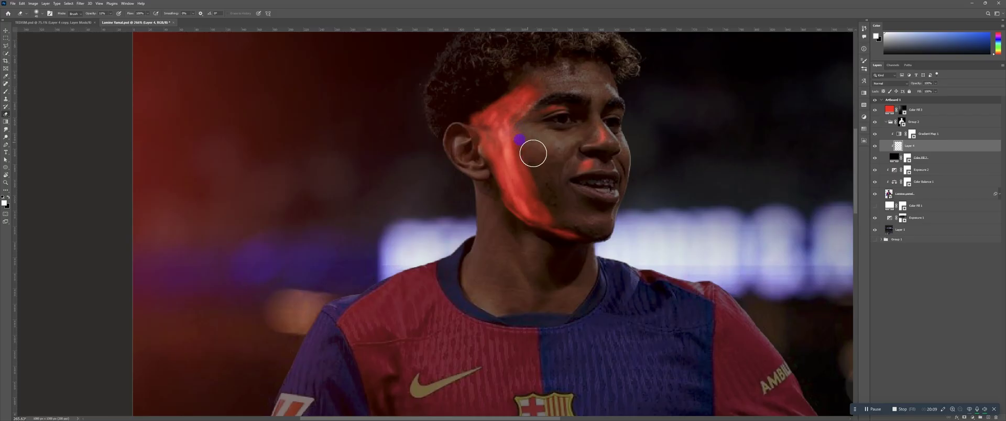
{"action": "key", "text": "bracketright"}
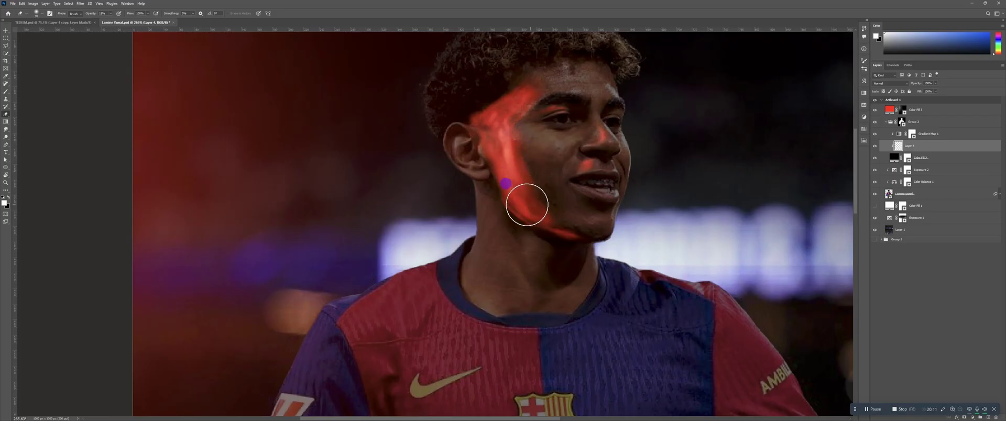
{"action": "key", "text": "bracketleft"}
{"action": "key", "text": "bracketleft"}
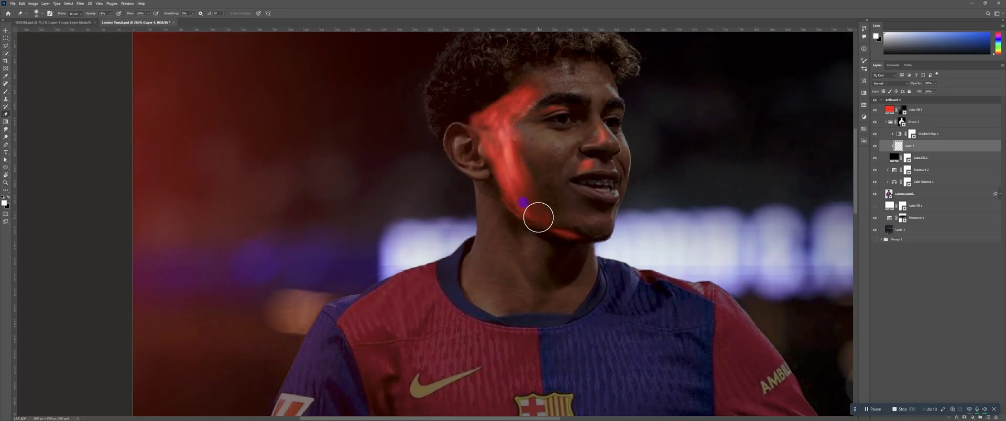
{"action": "mouse_move", "coordinate": [536, 215]}
{"action": "left_mouse_down"}
{"action": "mouse_move", "coordinate": [532, 213]}
{"action": "mouse_move", "coordinate": [498, 139]}
{"action": "mouse_move", "coordinate": [543, 234]}
{"action": "mouse_move", "coordinate": [513, 161]}
{"action": "mouse_move", "coordinate": [552, 217]}
{"action": "mouse_move", "coordinate": [530, 182]}
{"action": "mouse_move", "coordinate": [548, 233]}
{"action": "mouse_move", "coordinate": [523, 172]}
{"action": "mouse_move", "coordinate": [565, 241]}
{"action": "mouse_move", "coordinate": [531, 210]}
{"action": "mouse_move", "coordinate": [537, 234]}
{"action": "mouse_move", "coordinate": [559, 245]}
{"action": "left_mouse_up"}
{"action": "mouse_move", "coordinate": [475, 124]}
{"action": "left_mouse_down"}
{"action": "mouse_move", "coordinate": [486, 145]}
{"action": "mouse_move", "coordinate": [478, 113]}
{"action": "mouse_move", "coordinate": [488, 109]}
{"action": "mouse_move", "coordinate": [474, 120]}
{"action": "mouse_move", "coordinate": [522, 67]}
{"action": "mouse_move", "coordinate": [492, 187]}
{"action": "left_mouse_up"}
{"action": "key", "text": "z"}
{"action": "mouse_move", "coordinate": [562, 153]}
{"action": "left_mouse_down"}
{"action": "mouse_move", "coordinate": [551, 179]}
{"action": "mouse_move", "coordinate": [560, 151]}
{"action": "mouse_move", "coordinate": [543, 139]}
{"action": "left_mouse_up"}
Paint a soft glow on the lower cheek with an enlarged brush on Layer 4
{"action": "key", "text": "b"}
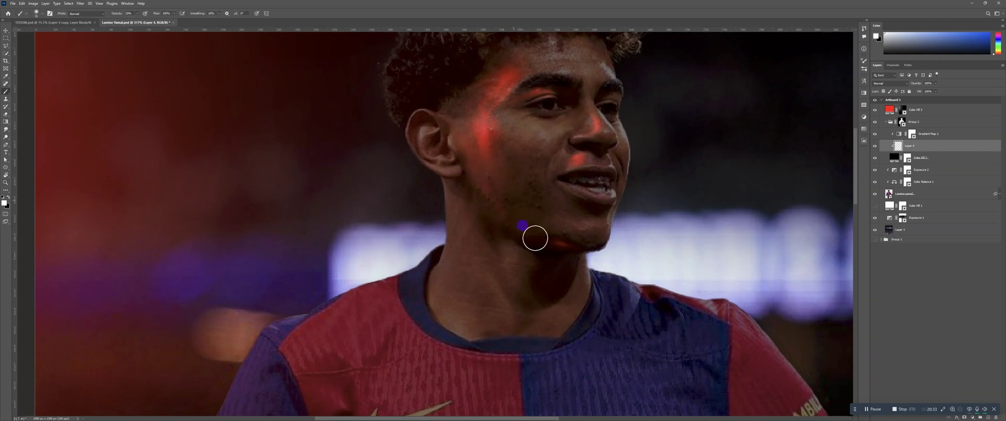
{"action": "mouse_move", "coordinate": [535, 238]}
{"action": "left_mouse_down"}
{"action": "mouse_move", "coordinate": [523, 235]}
{"action": "mouse_move", "coordinate": [513, 189]}
{"action": "left_mouse_up"}
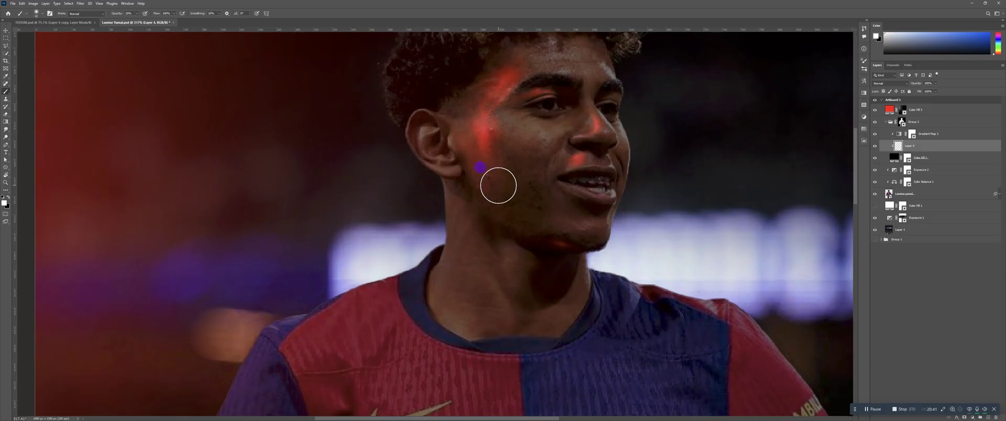
{"action": "key", "text": "bracketright"}
{"action": "key", "text": "bracketright"}
{"action": "key", "text": "bracketright"}
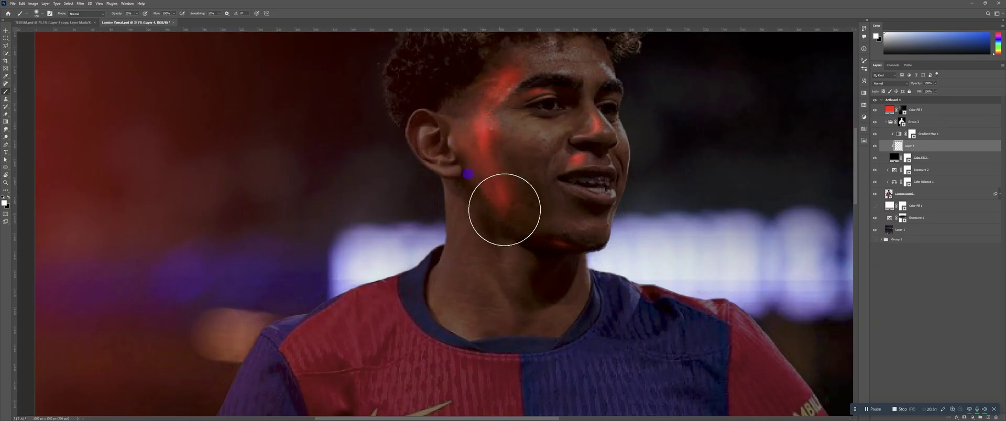
Check the whole poster and strengthen the glow running down the cheek
{"action": "key", "text": "z"}
{"action": "mouse_move", "coordinate": [573, 179]}
{"action": "left_mouse_down"}
{"action": "mouse_move", "coordinate": [502, 226]}
{"action": "mouse_move", "coordinate": [555, 196]}
{"action": "mouse_move", "coordinate": [539, 199]}
{"action": "left_mouse_up"}
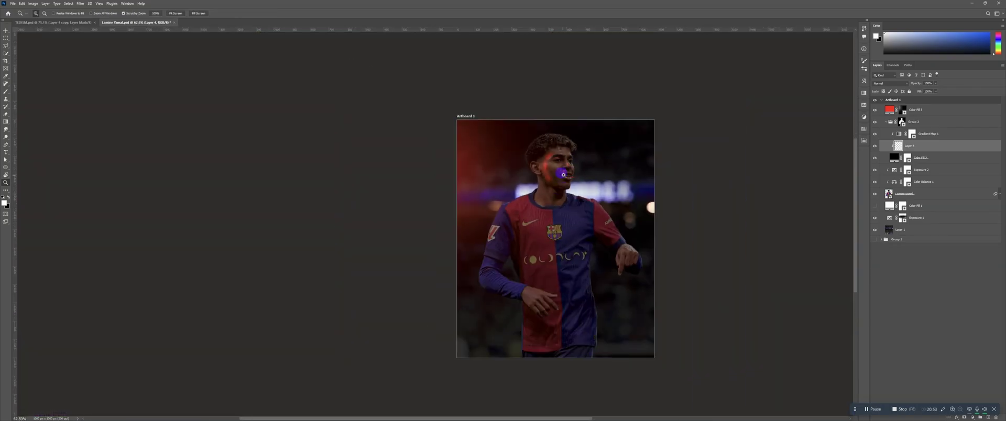
{"action": "scroll", "coordinate": [563, 174], "scroll_direction": "up", "scroll_amount": 10}
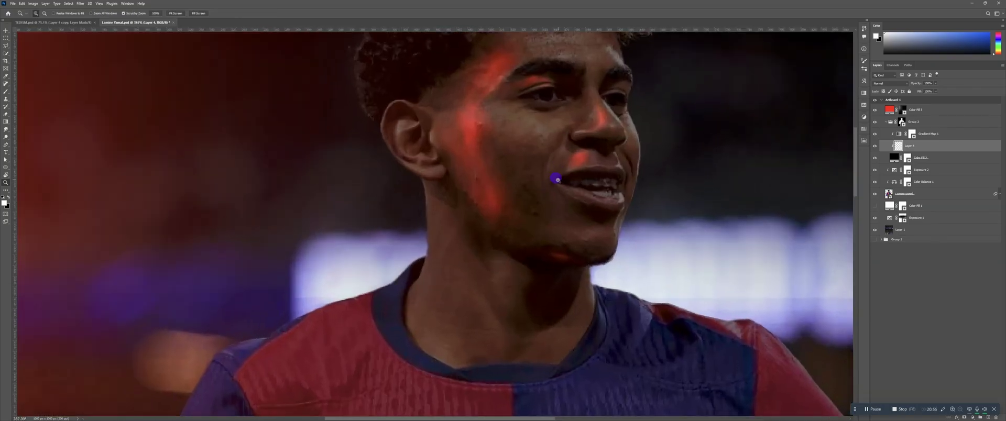
{"action": "key", "text": "b"}
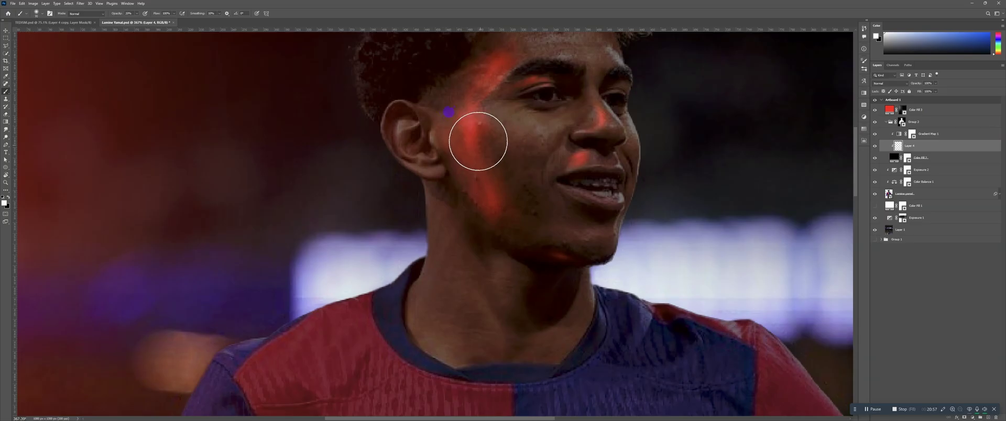
{"action": "mouse_move", "coordinate": [515, 211]}
{"action": "left_mouse_down"}
{"action": "mouse_move", "coordinate": [497, 161]}
{"action": "mouse_move", "coordinate": [538, 241]}
{"action": "mouse_move", "coordinate": [484, 129]}
{"action": "mouse_move", "coordinate": [544, 264]}
{"action": "mouse_move", "coordinate": [494, 218]}
{"action": "mouse_move", "coordinate": [520, 248]}
{"action": "mouse_move", "coordinate": [458, 132]}
{"action": "mouse_move", "coordinate": [466, 139]}
{"action": "mouse_move", "coordinate": [469, 105]}
{"action": "mouse_move", "coordinate": [462, 113]}
{"action": "mouse_move", "coordinate": [485, 210]}
{"action": "mouse_move", "coordinate": [480, 168]}
{"action": "left_mouse_up"}
Thin out the temple and cheek glow with the Eraser so that they form separate, softer patches
{"action": "key", "text": "z"}
{"action": "mouse_move", "coordinate": [522, 144]}
{"action": "left_mouse_down"}
{"action": "mouse_move", "coordinate": [463, 143]}
{"action": "mouse_move", "coordinate": [542, 136]}
{"action": "mouse_move", "coordinate": [535, 132]}
{"action": "left_mouse_up"}
{"action": "key", "text": "b"}
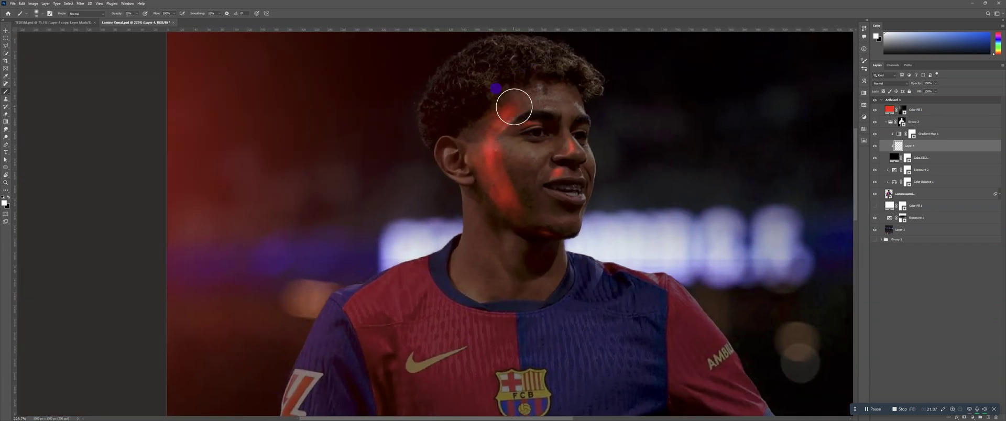
{"action": "mouse_move", "coordinate": [551, 80]}
{"action": "left_mouse_down"}
{"action": "mouse_move", "coordinate": [517, 103]}
{"action": "mouse_move", "coordinate": [565, 87]}
{"action": "mouse_move", "coordinate": [529, 109]}
{"action": "mouse_move", "coordinate": [554, 104]}
{"action": "mouse_move", "coordinate": [553, 94]}
{"action": "mouse_move", "coordinate": [602, 76]}
{"action": "mouse_move", "coordinate": [532, 96]}
{"action": "mouse_move", "coordinate": [551, 85]}
{"action": "mouse_move", "coordinate": [534, 107]}
{"action": "mouse_move", "coordinate": [543, 86]}
{"action": "mouse_move", "coordinate": [528, 110]}
{"action": "mouse_move", "coordinate": [485, 131]}
{"action": "mouse_move", "coordinate": [505, 105]}
{"action": "mouse_move", "coordinate": [465, 146]}
{"action": "mouse_move", "coordinate": [511, 134]}
{"action": "mouse_move", "coordinate": [511, 91]}
{"action": "mouse_move", "coordinate": [484, 104]}
{"action": "mouse_move", "coordinate": [479, 96]}
{"action": "mouse_move", "coordinate": [491, 91]}
{"action": "mouse_move", "coordinate": [527, 181]}
{"action": "mouse_move", "coordinate": [497, 172]}
{"action": "mouse_move", "coordinate": [490, 154]}
{"action": "mouse_move", "coordinate": [509, 153]}
{"action": "mouse_move", "coordinate": [516, 170]}
{"action": "mouse_move", "coordinate": [514, 196]}
{"action": "left_mouse_up"}
{"action": "key", "text": "e"}
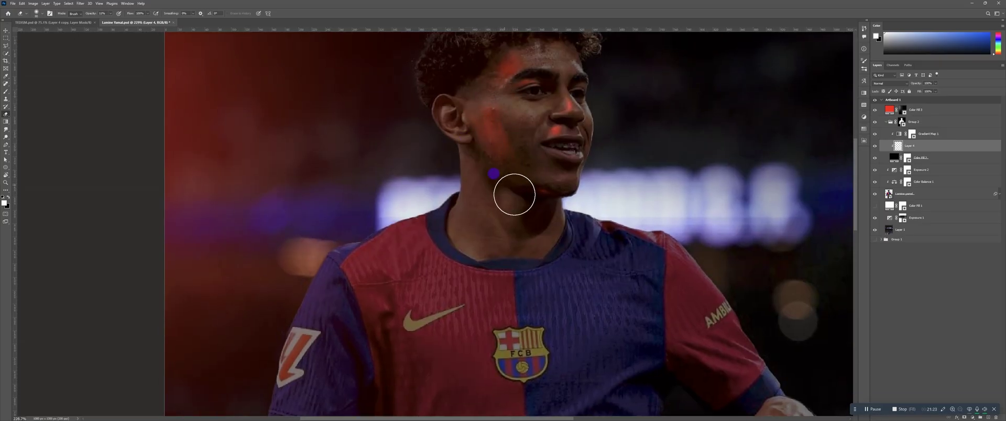
Paint a glow down the neck from below the jaw to the shirt collar on Layer 4
{"action": "key", "text": "z"}
{"action": "left_click_drag", "start_coordinate": [537, 83], "coordinate": [504, 80]}
{"action": "left_click_drag", "start_coordinate": [558, 66], "coordinate": [567, 97]}
{"action": "left_click", "coordinate": [511, 160]}
{"action": "left_click", "coordinate": [509, 162]}
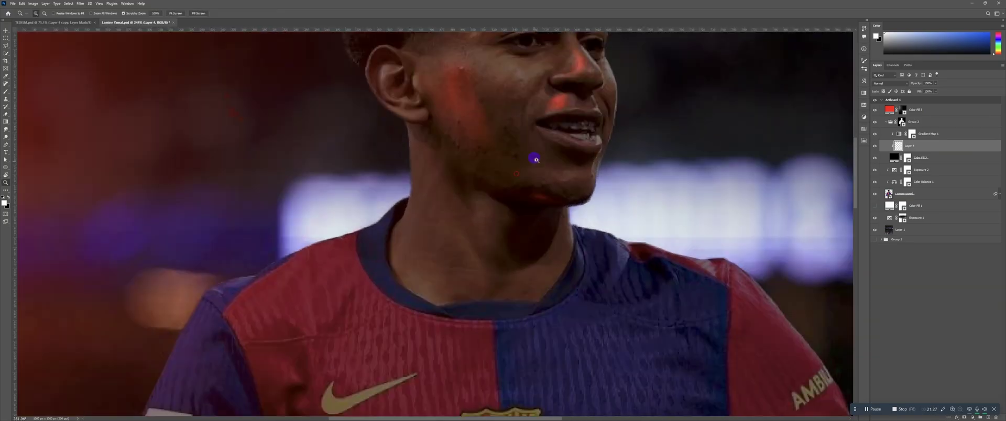
{"action": "key", "text": "b"}
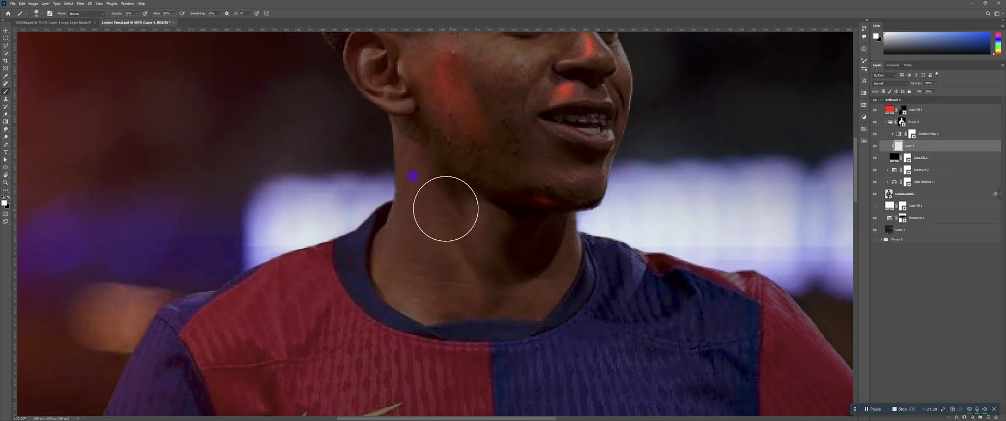
{"action": "mouse_move", "coordinate": [445, 208]}
{"action": "left_mouse_down"}
{"action": "mouse_move", "coordinate": [489, 315]}
{"action": "mouse_move", "coordinate": [459, 261]}
{"action": "mouse_move", "coordinate": [458, 336]}
{"action": "mouse_move", "coordinate": [474, 359]}
{"action": "left_mouse_up"}
Strengthen the neck glow and erase the part that spills over the shirt collar
{"action": "key", "text": "z"}
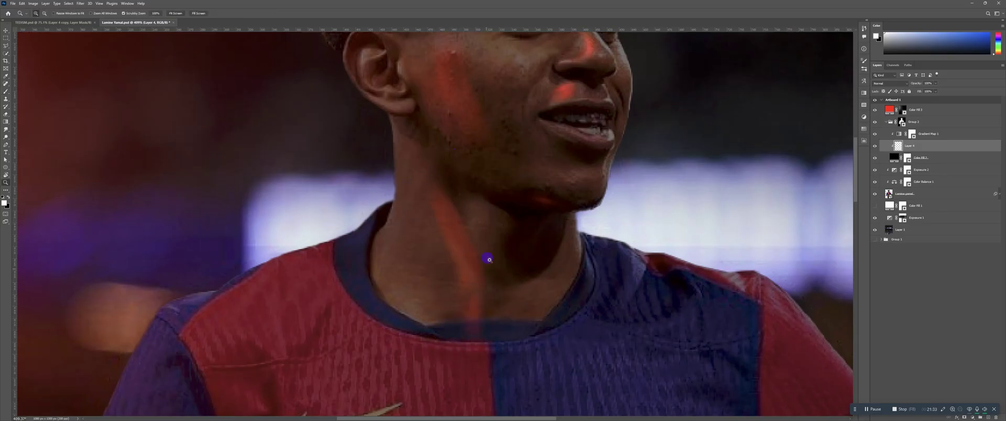
{"action": "left_click_drag", "start_coordinate": [492, 251], "coordinate": [456, 250]}
{"action": "key", "text": "b"}
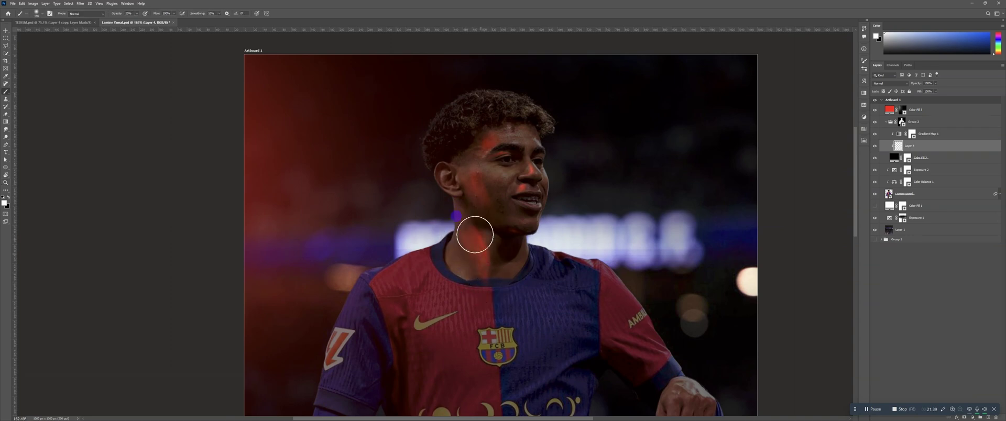
{"action": "mouse_move", "coordinate": [486, 285]}
{"action": "left_mouse_down"}
{"action": "mouse_move", "coordinate": [457, 203]}
{"action": "mouse_move", "coordinate": [469, 247]}
{"action": "left_mouse_up"}
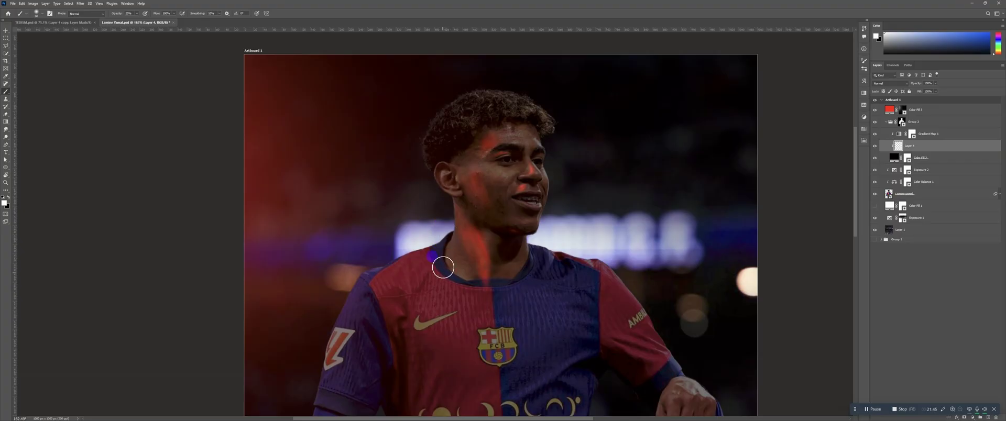
{"action": "key", "text": "e"}
{"action": "left_click_drag", "start_coordinate": [499, 266], "coordinate": [480, 296]}
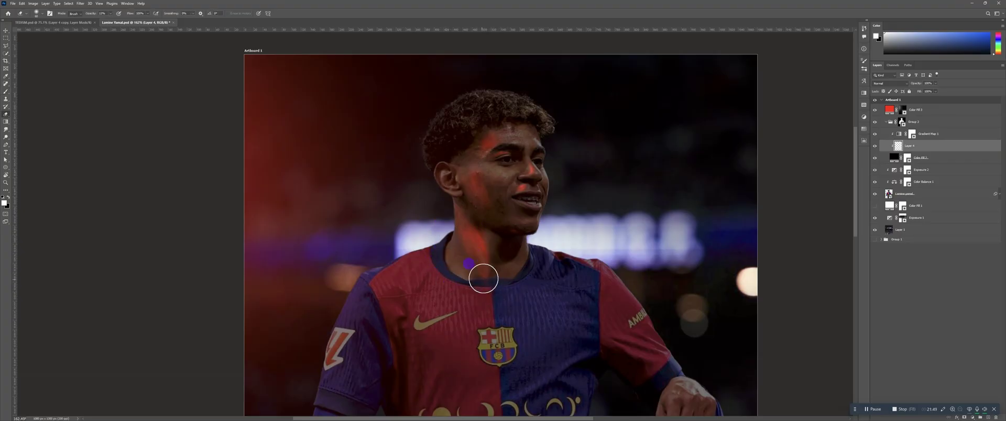
Soften the lower end of the neck glow just above the shirt collar with the Eraser
{"action": "mouse_move", "coordinate": [483, 278]}
{"action": "left_mouse_down"}
{"action": "mouse_move", "coordinate": [455, 237]}
{"action": "mouse_move", "coordinate": [479, 286]}
{"action": "mouse_move", "coordinate": [461, 245]}
{"action": "mouse_move", "coordinate": [473, 266]}
{"action": "left_mouse_up"}
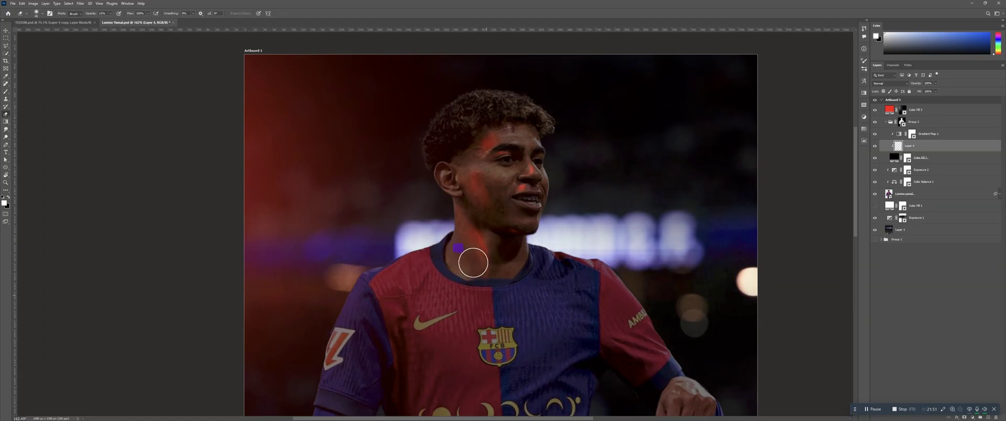
{"action": "key", "text": "ctrl+space"}
{"action": "left_click_drag", "start_coordinate": [535, 275], "coordinate": [558, 218]}
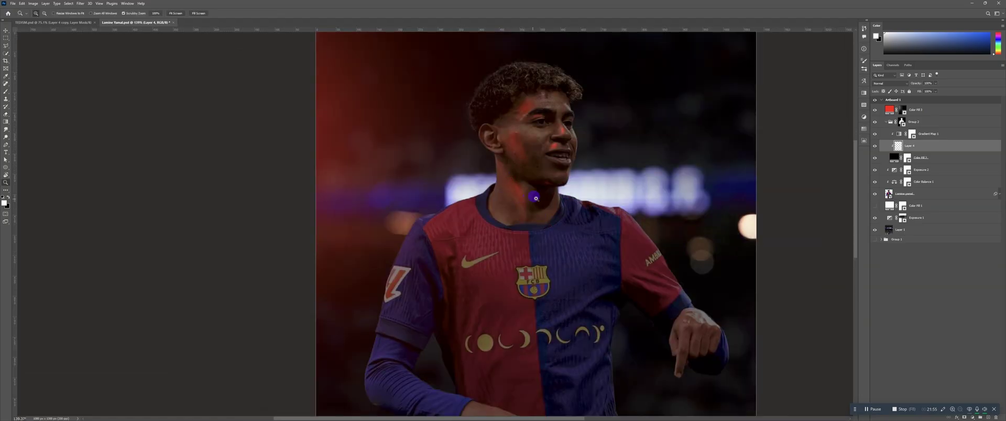
Paint a soft red glow with the Brush on the shirt shoulder facing the red light
{"action": "key", "text": "b"}
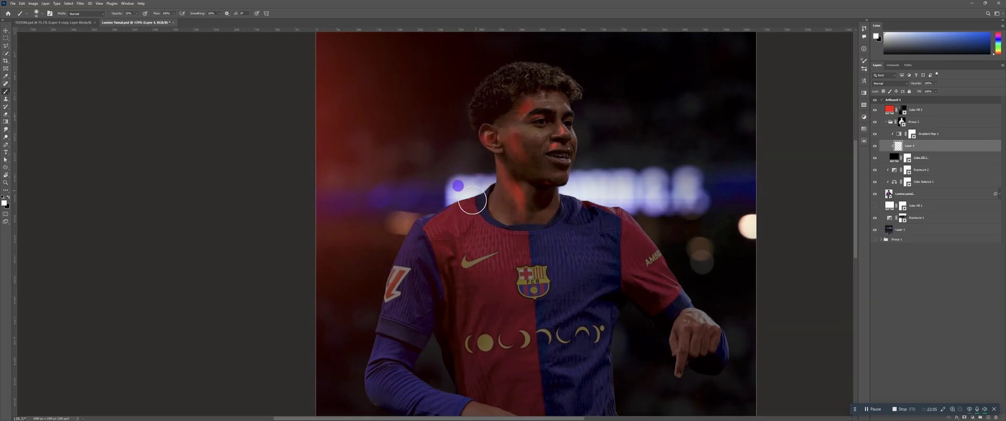
{"action": "mouse_move", "coordinate": [465, 198]}
{"action": "left_mouse_down"}
{"action": "mouse_move", "coordinate": [481, 190]}
{"action": "mouse_move", "coordinate": [462, 195]}
{"action": "left_mouse_up"}
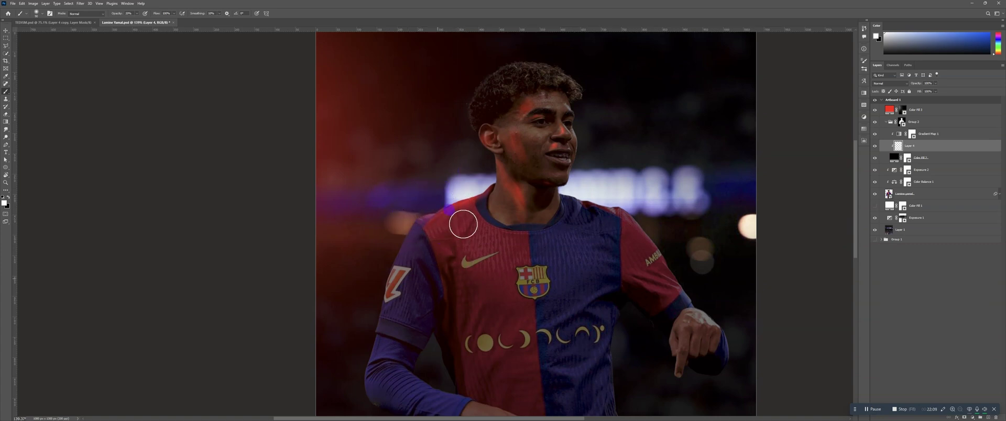
{"action": "left_click_drag", "start_coordinate": [427, 221], "coordinate": [455, 166]}
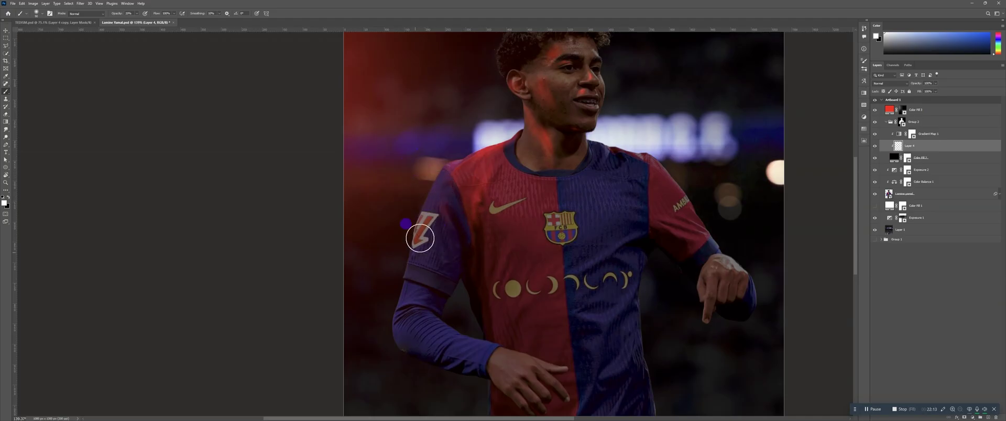
Extend the red glow along the sleeve with the league badge and down the red side of the shirt
{"action": "left_click_drag", "start_coordinate": [451, 227], "coordinate": [467, 169]}
{"action": "mouse_move", "coordinate": [404, 257]}
{"action": "left_mouse_down"}
{"action": "mouse_move", "coordinate": [410, 297]}
{"action": "mouse_move", "coordinate": [447, 313]}
{"action": "mouse_move", "coordinate": [417, 309]}
{"action": "mouse_move", "coordinate": [445, 313]}
{"action": "left_mouse_up"}
{"action": "left_click_drag", "start_coordinate": [499, 262], "coordinate": [493, 207]}
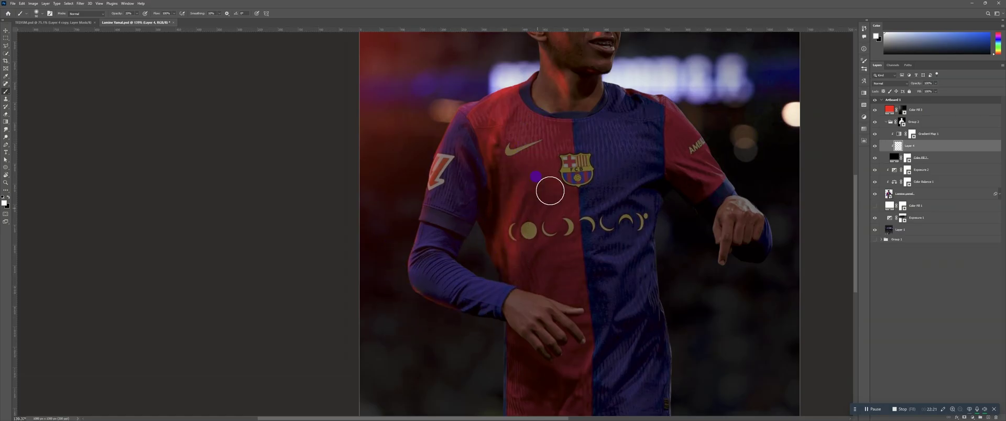
Paint a red rim on the underside of the bent forearm and thin it with the Eraser
{"action": "left_click_drag", "start_coordinate": [517, 259], "coordinate": [538, 162]}
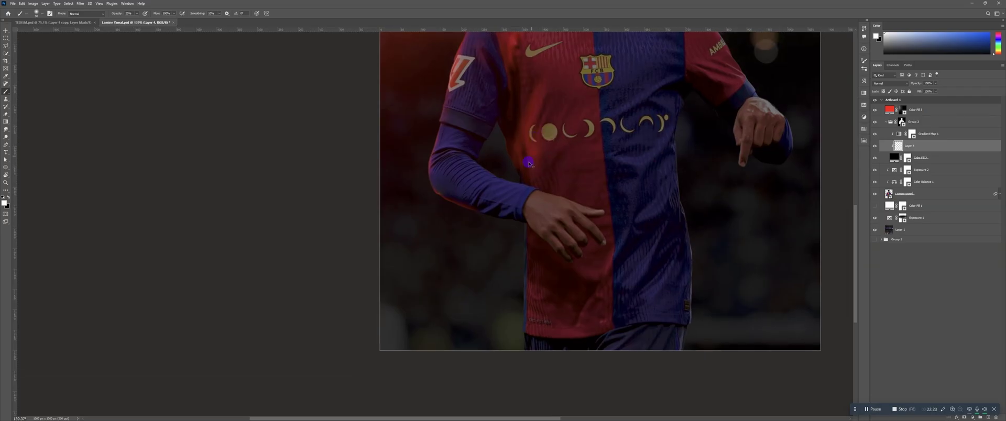
{"action": "mouse_move", "coordinate": [489, 213]}
{"action": "left_mouse_down"}
{"action": "mouse_move", "coordinate": [523, 231]}
{"action": "mouse_move", "coordinate": [504, 224]}
{"action": "left_mouse_up"}
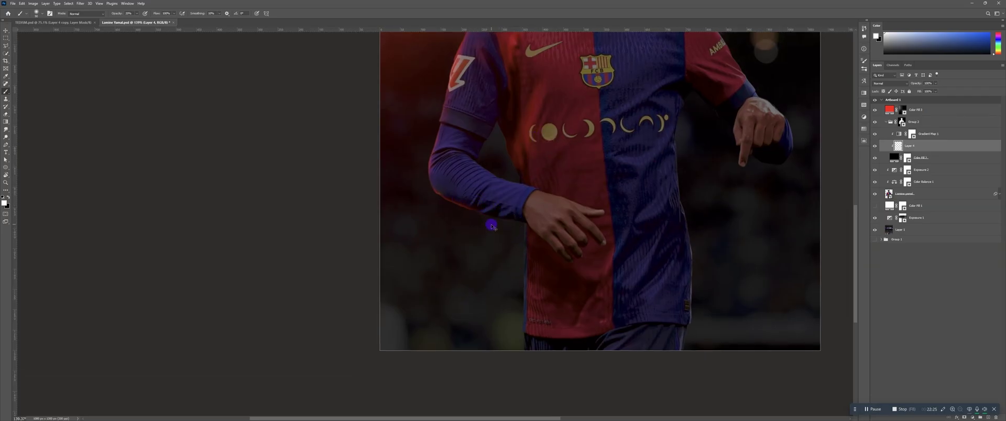
{"action": "key", "text": "e"}
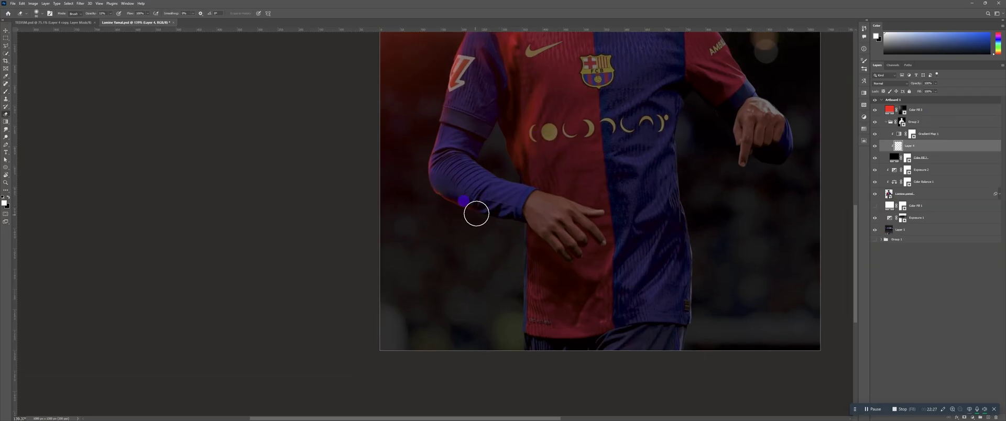
{"action": "mouse_move", "coordinate": [476, 213]}
{"action": "left_mouse_down"}
{"action": "mouse_move", "coordinate": [459, 202]}
{"action": "mouse_move", "coordinate": [469, 206]}
{"action": "left_mouse_up"}
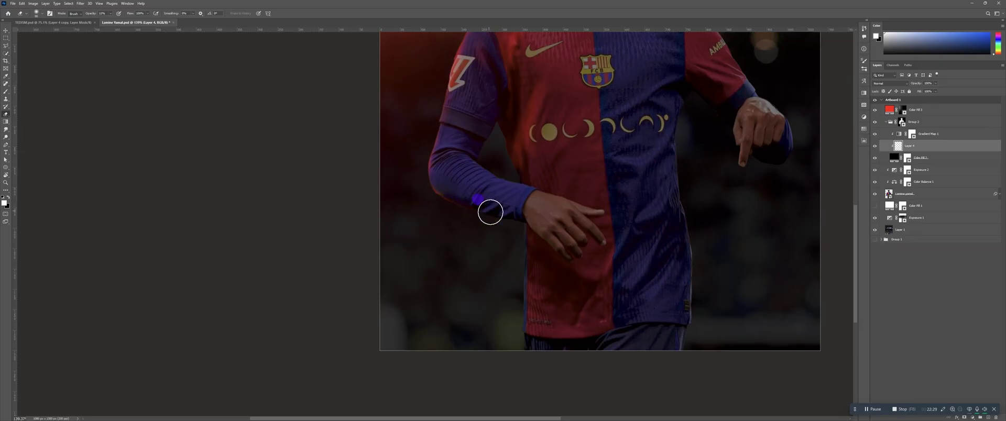
Paint a red glow along the lower outer edge of the shirt and check the whole poster
{"action": "key", "text": "b"}
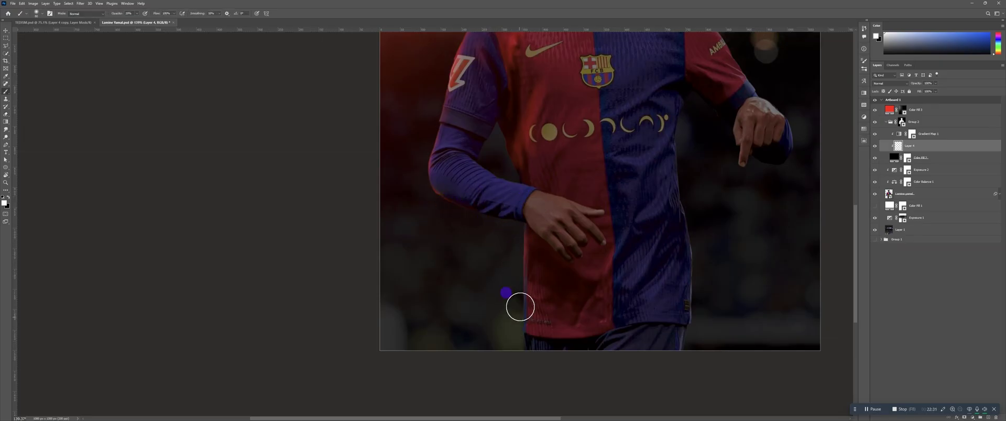
{"action": "key", "text": "ctrl+space"}
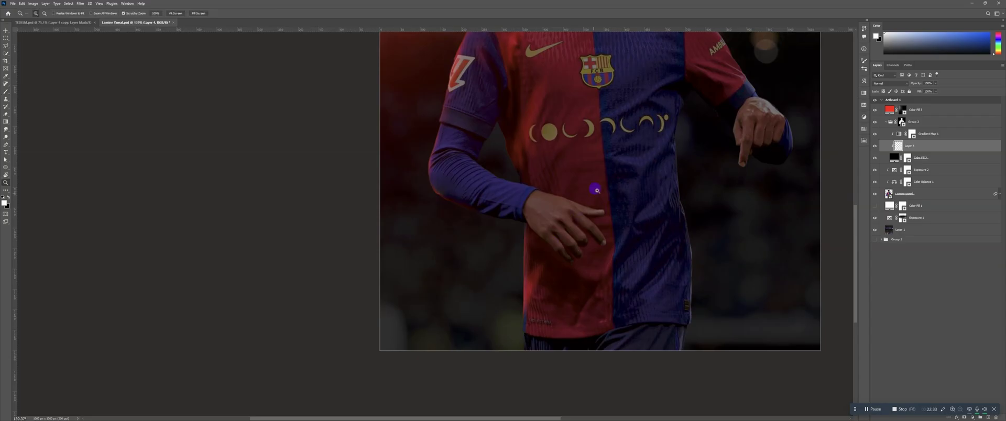
{"action": "left_click_drag", "start_coordinate": [596, 191], "coordinate": [570, 175]}
{"action": "left_click_drag", "start_coordinate": [601, 164], "coordinate": [566, 236]}
{"action": "left_click_drag", "start_coordinate": [580, 192], "coordinate": [603, 166]}
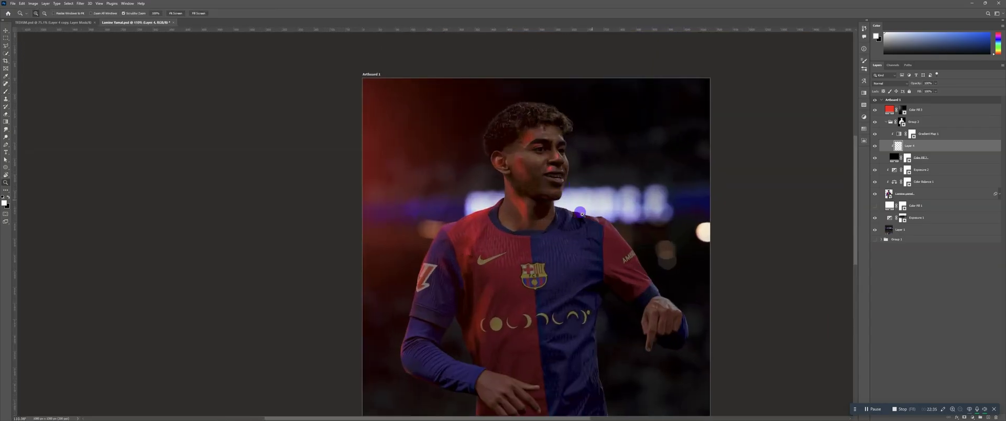
{"action": "left_click_drag", "start_coordinate": [622, 231], "coordinate": [617, 250]}
{"action": "left_click_drag", "start_coordinate": [616, 262], "coordinate": [610, 204]}
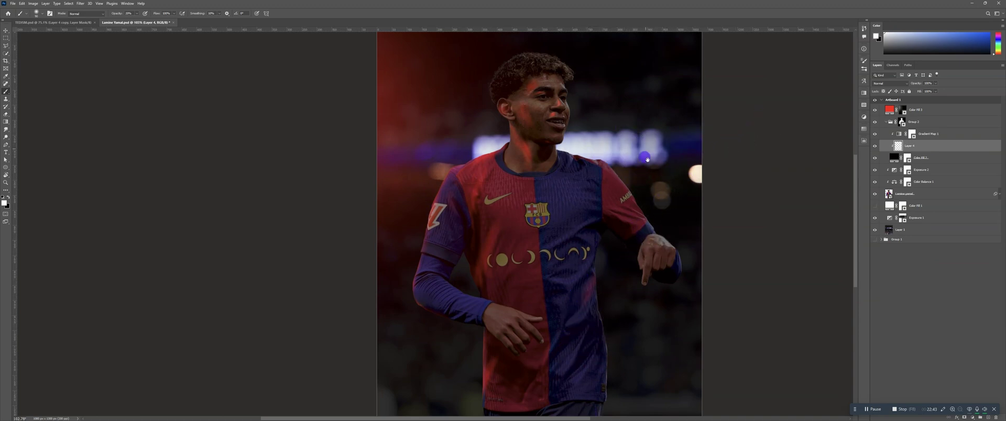
{"action": "left_click_drag", "start_coordinate": [647, 160], "coordinate": [662, 169]}
Fade the neck glow near the collar and below the jaw with the Eraser
{"action": "key", "text": "z"}
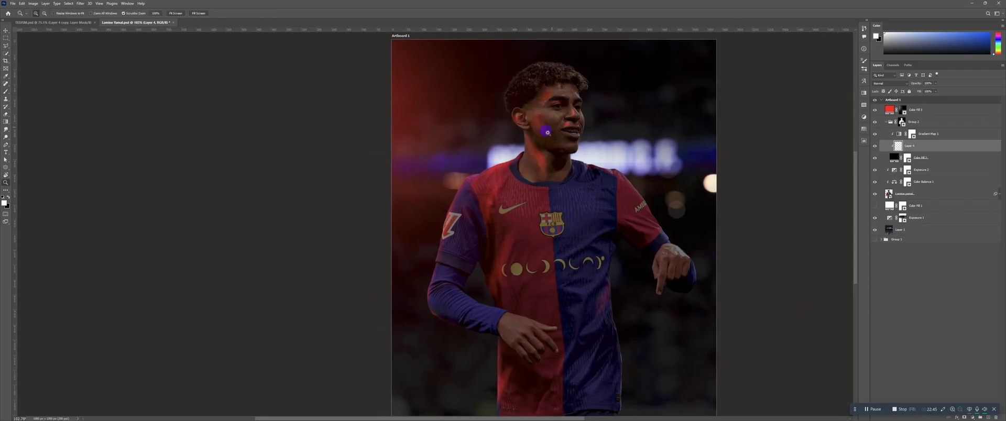
{"action": "left_click_drag", "start_coordinate": [547, 133], "coordinate": [586, 130]}
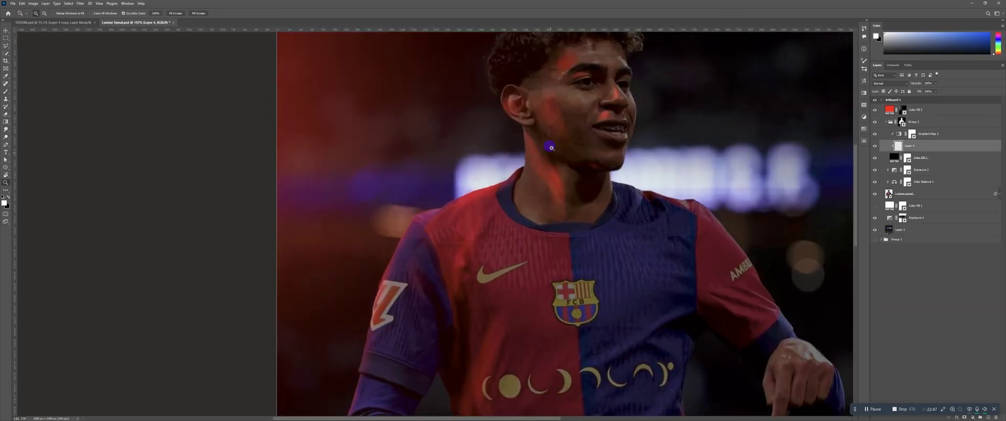
{"action": "key", "text": "e"}
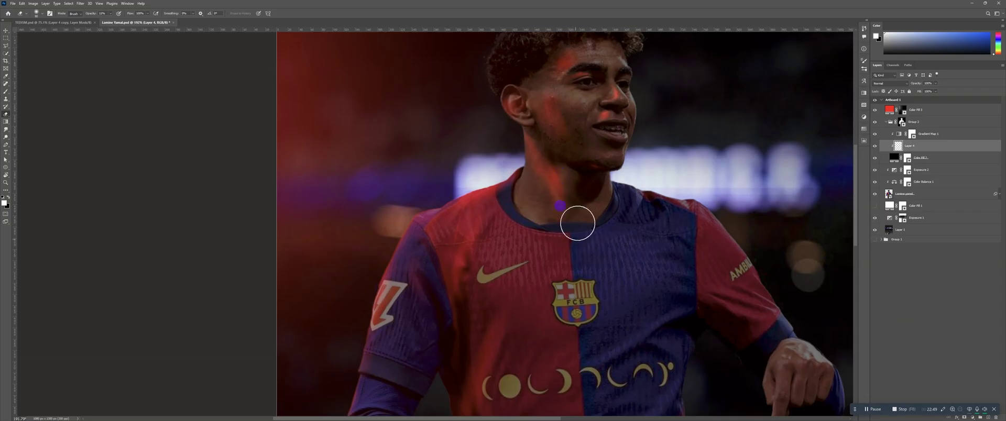
{"action": "left_click_drag", "start_coordinate": [577, 223], "coordinate": [571, 236]}
{"action": "mouse_move", "coordinate": [542, 173]}
{"action": "left_mouse_down"}
{"action": "mouse_move", "coordinate": [520, 137]}
{"action": "mouse_move", "coordinate": [551, 141]}
{"action": "left_mouse_up"}
Paint a stronger red glow from the temple down the cheek to the jaw with the Brush
{"action": "key", "text": "z"}
{"action": "mouse_move", "coordinate": [591, 121]}
{"action": "left_mouse_down"}
{"action": "mouse_move", "coordinate": [587, 186]}
{"action": "mouse_move", "coordinate": [608, 141]}
{"action": "left_mouse_up"}
{"action": "key", "text": "b"}
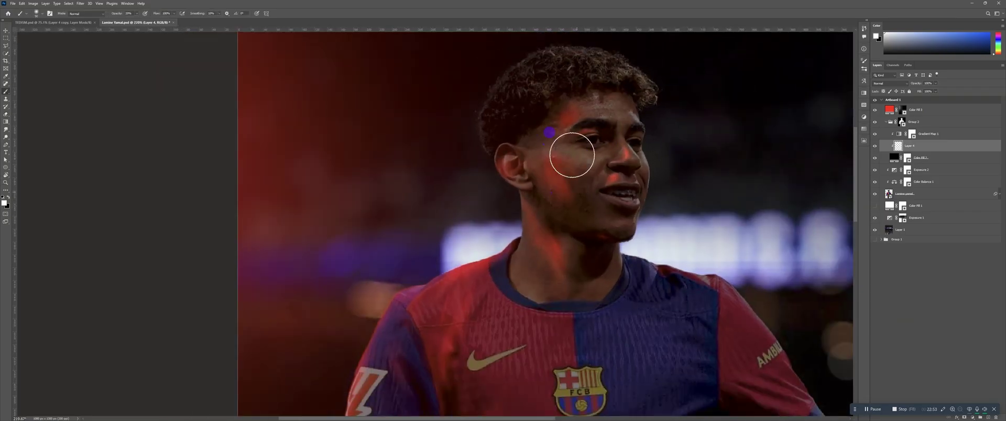
{"action": "mouse_move", "coordinate": [567, 167]}
{"action": "left_mouse_down"}
{"action": "mouse_move", "coordinate": [586, 222]}
{"action": "mouse_move", "coordinate": [567, 211]}
{"action": "left_mouse_up"}
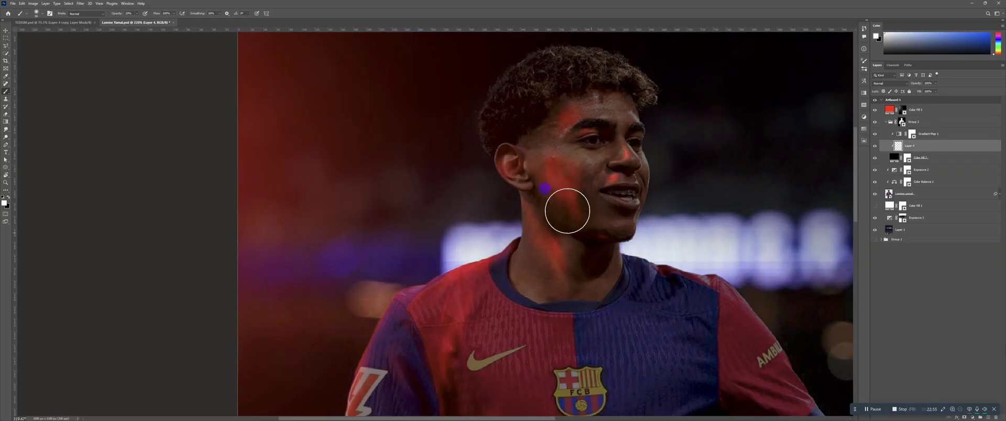
{"action": "mouse_move", "coordinate": [548, 145]}
{"action": "left_mouse_down"}
{"action": "mouse_move", "coordinate": [544, 171]}
{"action": "mouse_move", "coordinate": [552, 120]}
{"action": "mouse_move", "coordinate": [546, 168]}
{"action": "mouse_move", "coordinate": [543, 143]}
{"action": "mouse_move", "coordinate": [555, 207]}
{"action": "left_mouse_up"}
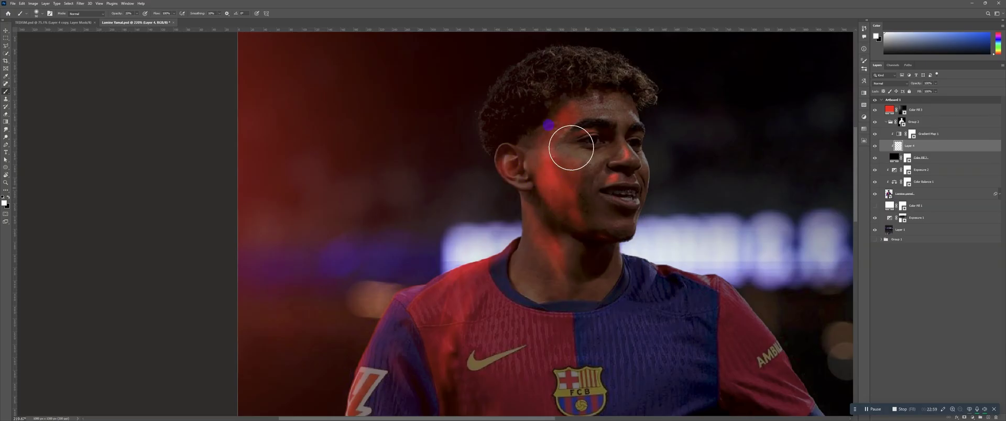
{"action": "mouse_move", "coordinate": [571, 147]}
{"action": "left_mouse_down"}
{"action": "mouse_move", "coordinate": [560, 142]}
{"action": "mouse_move", "coordinate": [576, 119]}
{"action": "left_mouse_up"}
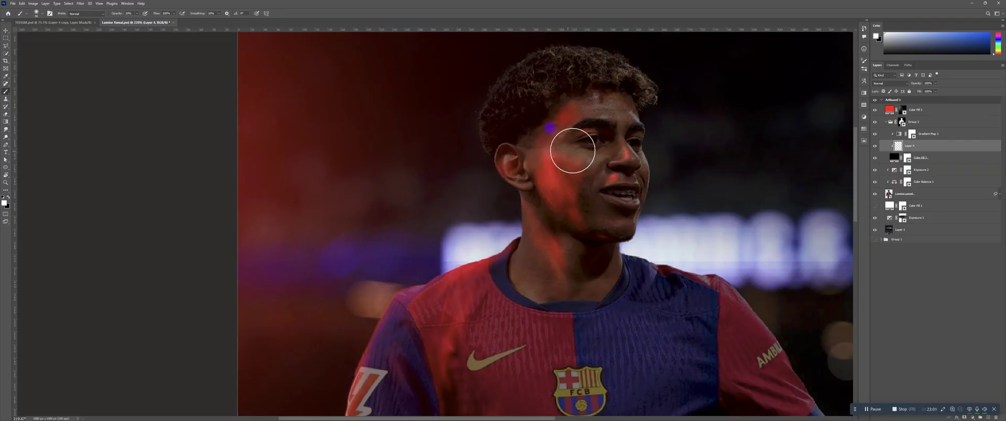
{"action": "left_click_drag", "start_coordinate": [571, 147], "coordinate": [558, 145]}
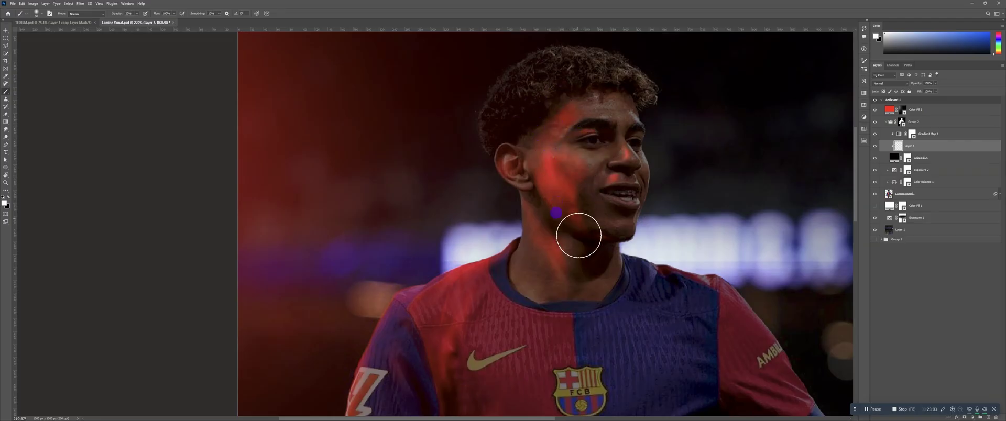
Thin out the lower cheek glow with the Eraser so that it tapers toward the jaw
{"action": "key", "text": "z"}
{"action": "mouse_move", "coordinate": [623, 153]}
{"action": "left_mouse_down"}
{"action": "mouse_move", "coordinate": [577, 198]}
{"action": "mouse_move", "coordinate": [609, 174]}
{"action": "mouse_move", "coordinate": [557, 187]}
{"action": "mouse_move", "coordinate": [570, 225]}
{"action": "mouse_move", "coordinate": [561, 180]}
{"action": "mouse_move", "coordinate": [528, 218]}
{"action": "mouse_move", "coordinate": [574, 211]}
{"action": "mouse_move", "coordinate": [529, 201]}
{"action": "mouse_move", "coordinate": [545, 222]}
{"action": "mouse_move", "coordinate": [569, 188]}
{"action": "left_mouse_up"}
{"action": "scroll", "coordinate": [609, 174], "scroll_direction": "up", "scroll_amount": 5}
{"action": "key", "text": "r"}
{"action": "key", "text": "e"}
{"action": "key", "text": "z"}
{"action": "mouse_move", "coordinate": [588, 169]}
{"action": "left_mouse_down"}
{"action": "mouse_move", "coordinate": [555, 189]}
{"action": "mouse_move", "coordinate": [618, 139]}
{"action": "mouse_move", "coordinate": [603, 164]}
{"action": "mouse_move", "coordinate": [636, 142]}
{"action": "left_mouse_up"}
Brighten the red glow from the temple past the ear and down the side of the cheek
{"action": "key", "text": "b"}
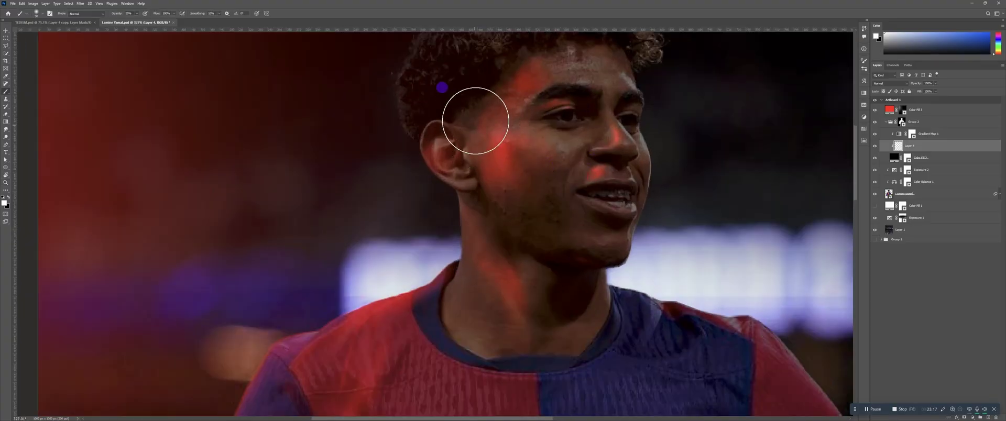
{"action": "mouse_move", "coordinate": [475, 121]}
{"action": "left_mouse_down"}
{"action": "mouse_move", "coordinate": [518, 93]}
{"action": "mouse_move", "coordinate": [453, 126]}
{"action": "mouse_move", "coordinate": [533, 69]}
{"action": "mouse_move", "coordinate": [466, 138]}
{"action": "mouse_move", "coordinate": [539, 81]}
{"action": "mouse_move", "coordinate": [516, 101]}
{"action": "mouse_move", "coordinate": [528, 94]}
{"action": "mouse_move", "coordinate": [487, 170]}
{"action": "mouse_move", "coordinate": [471, 142]}
{"action": "mouse_move", "coordinate": [496, 171]}
{"action": "mouse_move", "coordinate": [512, 167]}
{"action": "mouse_move", "coordinate": [510, 139]}
{"action": "mouse_move", "coordinate": [547, 72]}
{"action": "mouse_move", "coordinate": [521, 115]}
{"action": "mouse_move", "coordinate": [507, 97]}
{"action": "mouse_move", "coordinate": [520, 79]}
{"action": "mouse_move", "coordinate": [469, 121]}
{"action": "mouse_move", "coordinate": [501, 125]}
{"action": "mouse_move", "coordinate": [518, 173]}
{"action": "left_mouse_up"}
{"action": "key", "text": "z"}
{"action": "left_click_drag", "start_coordinate": [560, 133], "coordinate": [498, 138]}
{"action": "mouse_move", "coordinate": [589, 110]}
{"action": "left_mouse_down"}
{"action": "mouse_move", "coordinate": [539, 163]}
{"action": "mouse_move", "coordinate": [512, 161]}
{"action": "mouse_move", "coordinate": [512, 135]}
{"action": "left_mouse_up"}
{"action": "key", "text": "b"}
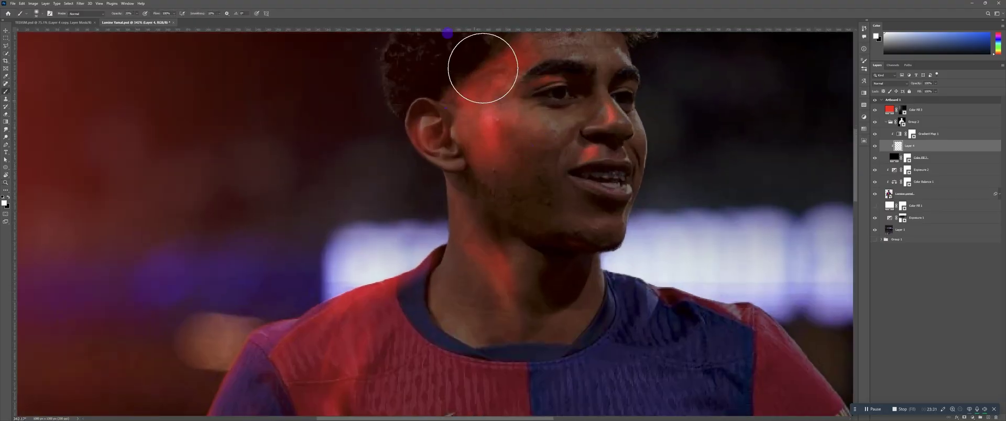
{"action": "mouse_move", "coordinate": [482, 68]}
{"action": "left_mouse_down"}
{"action": "mouse_move", "coordinate": [473, 126]}
{"action": "mouse_move", "coordinate": [488, 97]}
{"action": "mouse_move", "coordinate": [480, 77]}
{"action": "mouse_move", "coordinate": [507, 69]}
{"action": "mouse_move", "coordinate": [515, 124]}
{"action": "mouse_move", "coordinate": [492, 171]}
{"action": "mouse_move", "coordinate": [517, 171]}
{"action": "mouse_move", "coordinate": [497, 176]}
{"action": "mouse_move", "coordinate": [513, 207]}
{"action": "mouse_move", "coordinate": [472, 158]}
{"action": "mouse_move", "coordinate": [526, 206]}
{"action": "mouse_move", "coordinate": [476, 181]}
{"action": "left_mouse_up"}
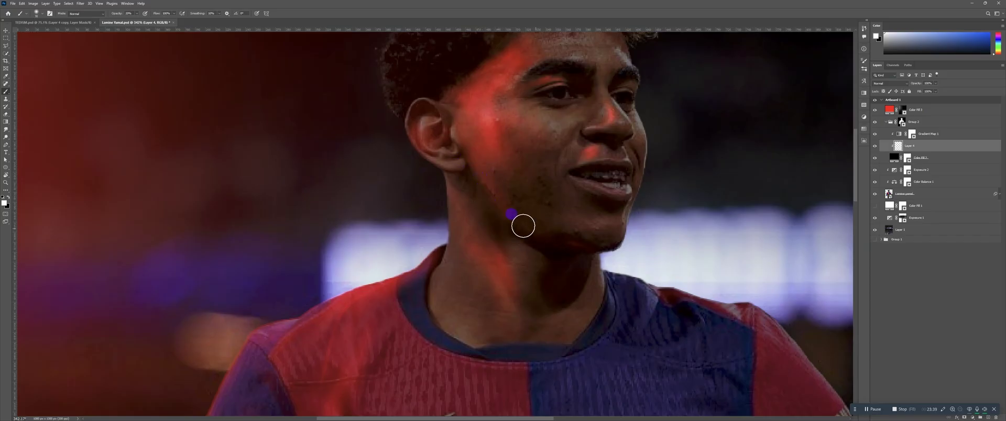
Paint a thin red line along the jaw toward the chin and fade it with the Eraser
{"action": "mouse_move", "coordinate": [489, 199]}
{"action": "left_mouse_down"}
{"action": "mouse_move", "coordinate": [514, 233]}
{"action": "mouse_move", "coordinate": [577, 253]}
{"action": "left_mouse_up"}
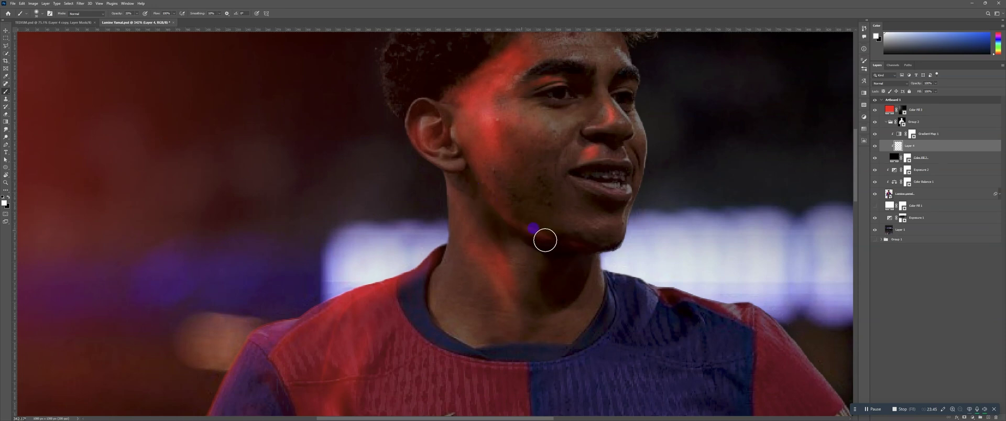
{"action": "mouse_move", "coordinate": [545, 240]}
{"action": "left_mouse_down"}
{"action": "mouse_move", "coordinate": [568, 245]}
{"action": "mouse_move", "coordinate": [579, 231]}
{"action": "left_mouse_up"}
{"action": "key", "text": "w"}
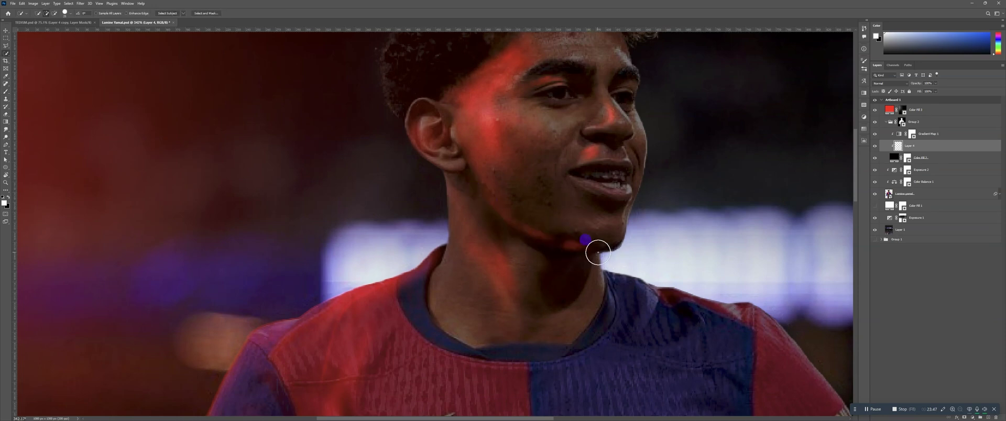
{"action": "key", "text": "e"}
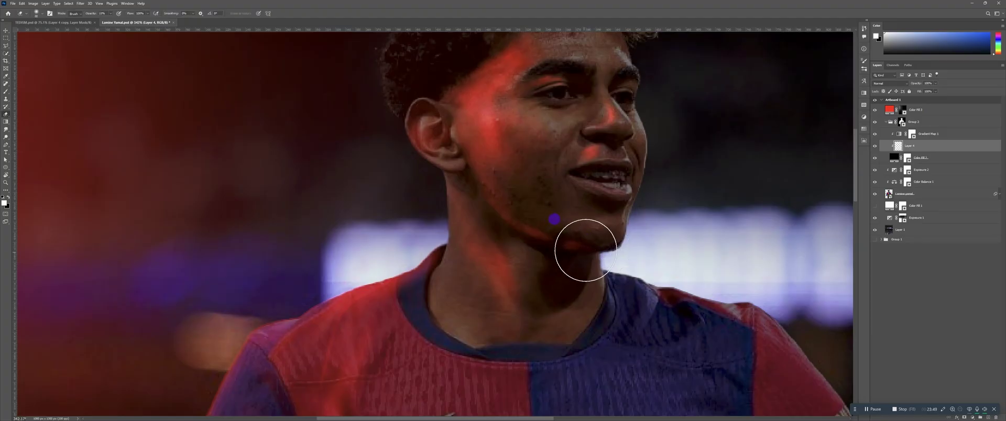
{"action": "mouse_move", "coordinate": [553, 252]}
{"action": "left_mouse_down"}
{"action": "mouse_move", "coordinate": [539, 231]}
{"action": "mouse_move", "coordinate": [557, 234]}
{"action": "mouse_move", "coordinate": [542, 229]}
{"action": "mouse_move", "coordinate": [553, 223]}
{"action": "left_mouse_up"}
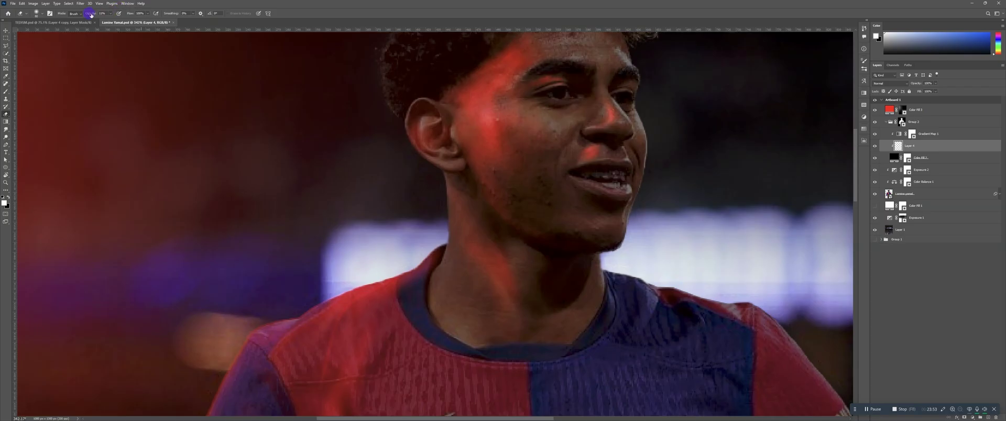
Lower the Eraser's opacity and gently soften the temple and cheek glow
{"action": "left_click_drag", "start_coordinate": [91, 15], "coordinate": [85, 14]}
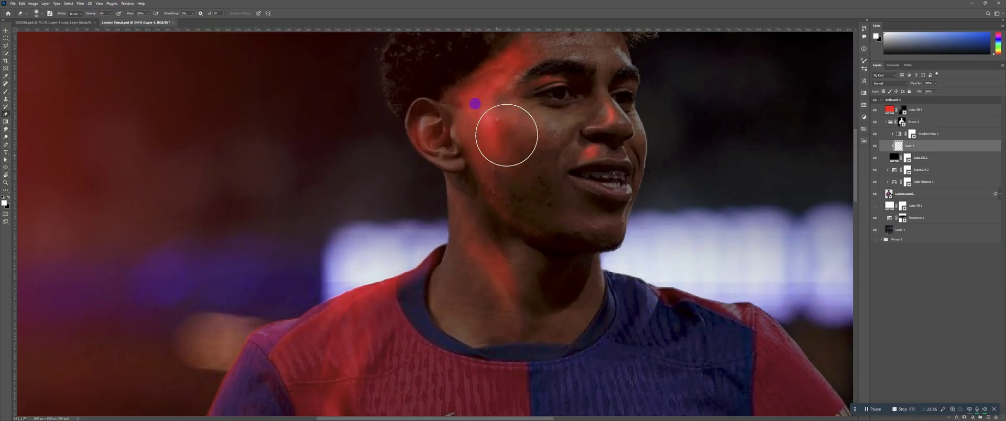
{"action": "mouse_move", "coordinate": [506, 135]}
{"action": "left_mouse_down"}
{"action": "mouse_move", "coordinate": [495, 132]}
{"action": "mouse_move", "coordinate": [499, 120]}
{"action": "mouse_move", "coordinate": [503, 139]}
{"action": "mouse_move", "coordinate": [498, 117]}
{"action": "mouse_move", "coordinate": [580, 147]}
{"action": "mouse_move", "coordinate": [613, 133]}
{"action": "mouse_move", "coordinate": [587, 129]}
{"action": "mouse_move", "coordinate": [601, 124]}
{"action": "mouse_move", "coordinate": [576, 104]}
{"action": "mouse_move", "coordinate": [512, 121]}
{"action": "left_mouse_up"}
{"action": "key", "text": "z"}
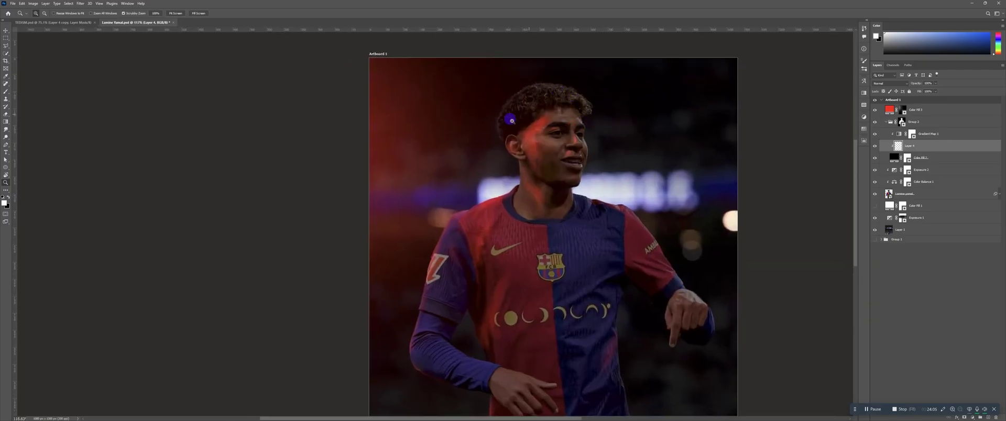
{"action": "mouse_move", "coordinate": [551, 147]}
{"action": "left_mouse_down"}
{"action": "mouse_move", "coordinate": [602, 107]}
{"action": "mouse_move", "coordinate": [529, 131]}
{"action": "mouse_move", "coordinate": [550, 105]}
{"action": "mouse_move", "coordinate": [567, 143]}
{"action": "left_mouse_up"}
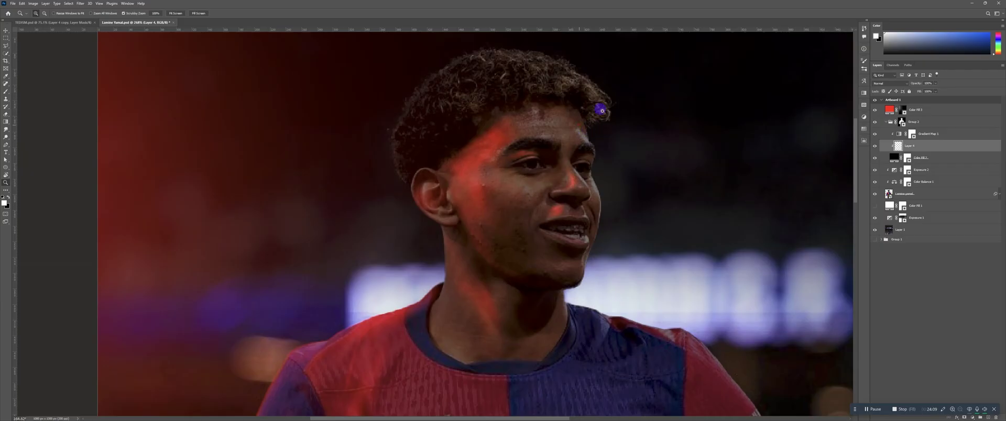
Touch up the red glow along the bridge of the nose with the Brush and Eraser
{"action": "mouse_move", "coordinate": [601, 110]}
{"action": "left_mouse_down"}
{"action": "mouse_move", "coordinate": [507, 173]}
{"action": "mouse_move", "coordinate": [539, 164]}
{"action": "mouse_move", "coordinate": [511, 160]}
{"action": "left_mouse_up"}
{"action": "key", "text": "b"}
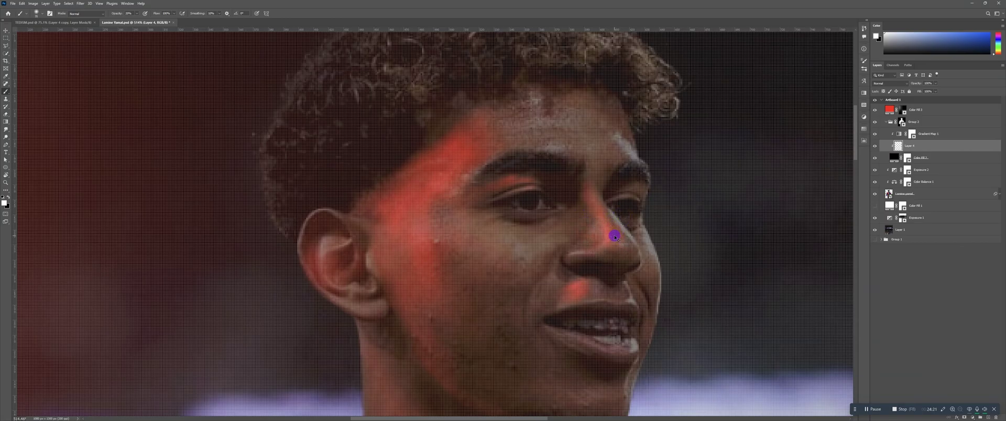
{"action": "key", "text": "z"}
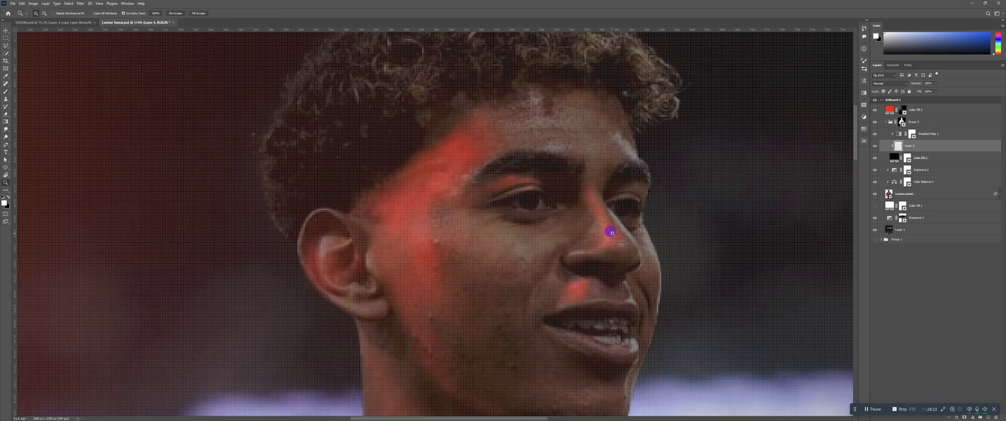
{"action": "mouse_move", "coordinate": [619, 215]}
{"action": "left_mouse_down"}
{"action": "mouse_move", "coordinate": [582, 213]}
{"action": "mouse_move", "coordinate": [650, 196]}
{"action": "mouse_move", "coordinate": [604, 174]}
{"action": "mouse_move", "coordinate": [606, 191]}
{"action": "left_mouse_up"}
{"action": "key", "text": "e"}
{"action": "key", "text": "z"}
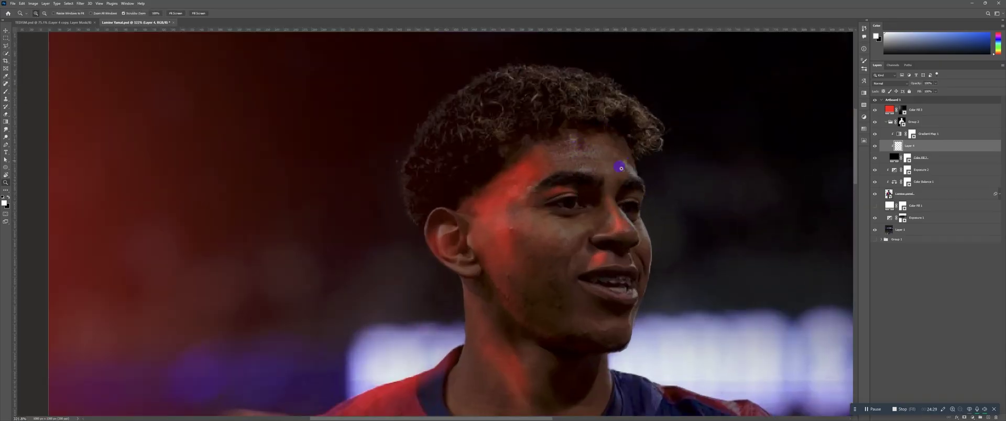
Soften the cheek glow with the Eraser and strengthen the red from the temple down the cheek with the Brush
{"action": "mouse_move", "coordinate": [630, 167]}
{"action": "left_mouse_down"}
{"action": "mouse_move", "coordinate": [619, 184]}
{"action": "mouse_move", "coordinate": [594, 190]}
{"action": "left_mouse_up"}
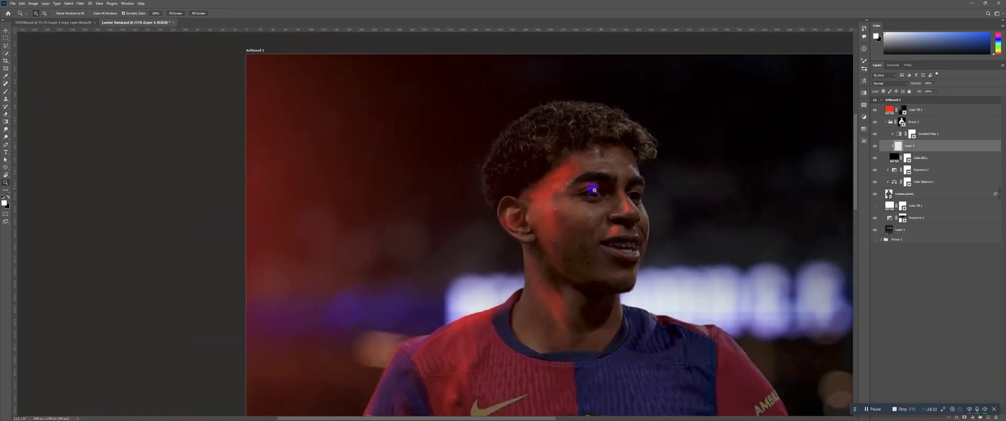
{"action": "key", "text": "e"}
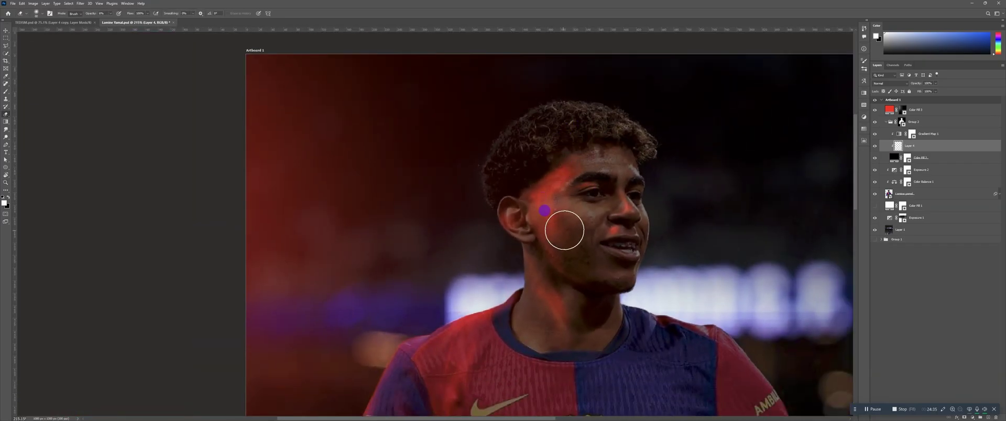
{"action": "key", "text": "z"}
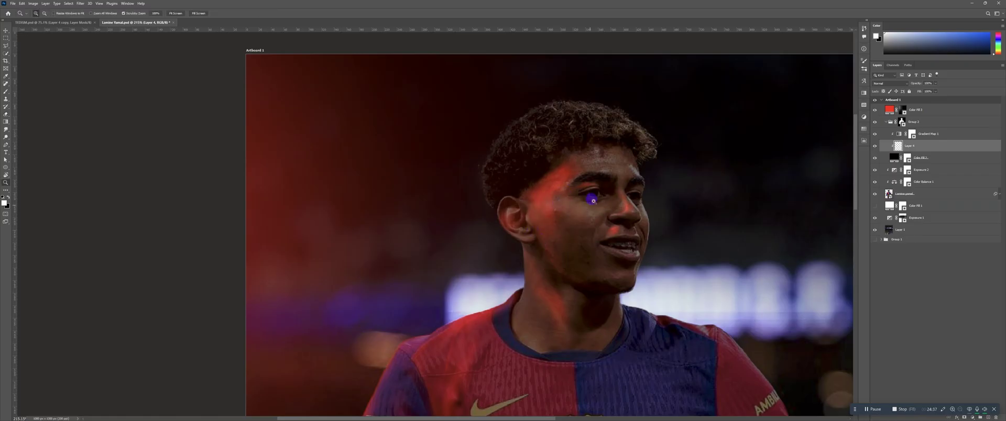
{"action": "left_click_drag", "start_coordinate": [593, 200], "coordinate": [632, 168]}
{"action": "left_click_drag", "start_coordinate": [590, 202], "coordinate": [623, 202]}
{"action": "key", "text": "b"}
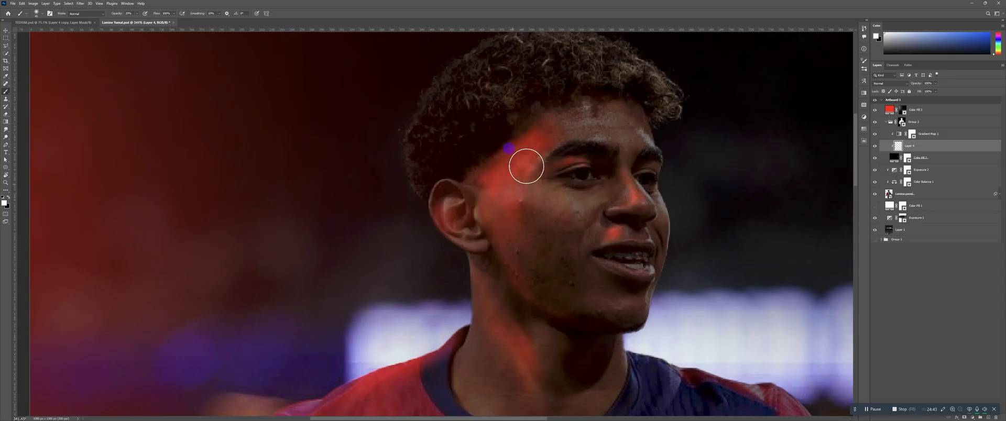
{"action": "mouse_move", "coordinate": [539, 135]}
{"action": "left_mouse_down"}
{"action": "mouse_move", "coordinate": [509, 169]}
{"action": "mouse_move", "coordinate": [502, 223]}
{"action": "mouse_move", "coordinate": [518, 191]}
{"action": "mouse_move", "coordinate": [499, 190]}
{"action": "mouse_move", "coordinate": [493, 204]}
{"action": "mouse_move", "coordinate": [496, 246]}
{"action": "mouse_move", "coordinate": [523, 273]}
{"action": "mouse_move", "coordinate": [511, 230]}
{"action": "left_mouse_up"}
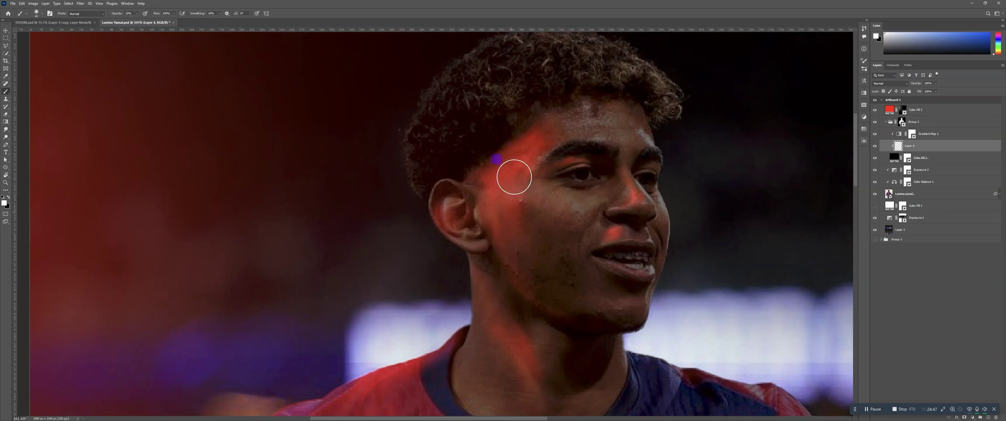
Spread a broader soft red glow over the temple, ear side and cheek with a larger Brush
{"action": "left_click_drag", "start_coordinate": [573, 176], "coordinate": [565, 194]}
{"action": "mouse_move", "coordinate": [602, 169]}
{"action": "left_mouse_down"}
{"action": "mouse_move", "coordinate": [593, 150]}
{"action": "mouse_move", "coordinate": [620, 147]}
{"action": "left_mouse_up"}
{"action": "key", "text": "b"}
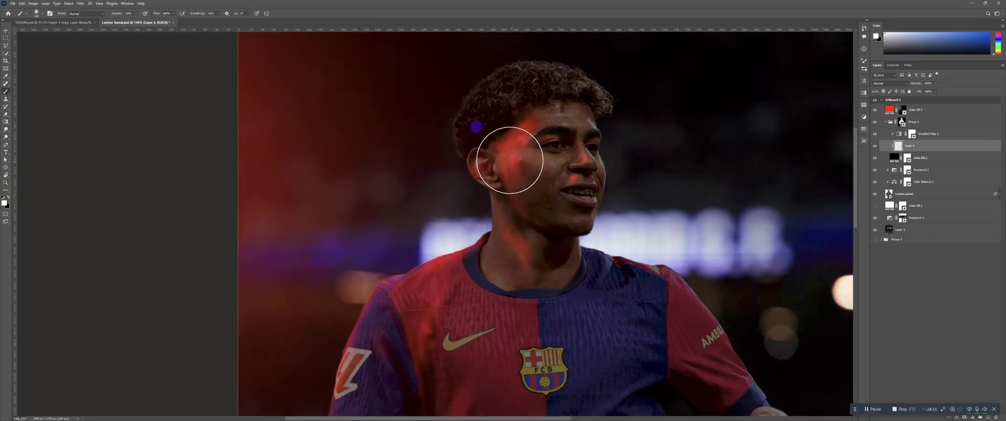
{"action": "mouse_move", "coordinate": [529, 134]}
{"action": "left_mouse_down"}
{"action": "mouse_move", "coordinate": [513, 158]}
{"action": "mouse_move", "coordinate": [513, 190]}
{"action": "mouse_move", "coordinate": [528, 215]}
{"action": "left_mouse_up"}
Lower the Brush opacity and build up the red glow from the cheek down the side of the neck
{"action": "key", "text": "z"}
{"action": "mouse_move", "coordinate": [597, 177]}
{"action": "left_mouse_down"}
{"action": "mouse_move", "coordinate": [561, 215]}
{"action": "mouse_move", "coordinate": [629, 148]}
{"action": "left_mouse_up"}
{"action": "left_click_drag", "start_coordinate": [541, 168], "coordinate": [565, 148]}
{"action": "key", "text": "b"}
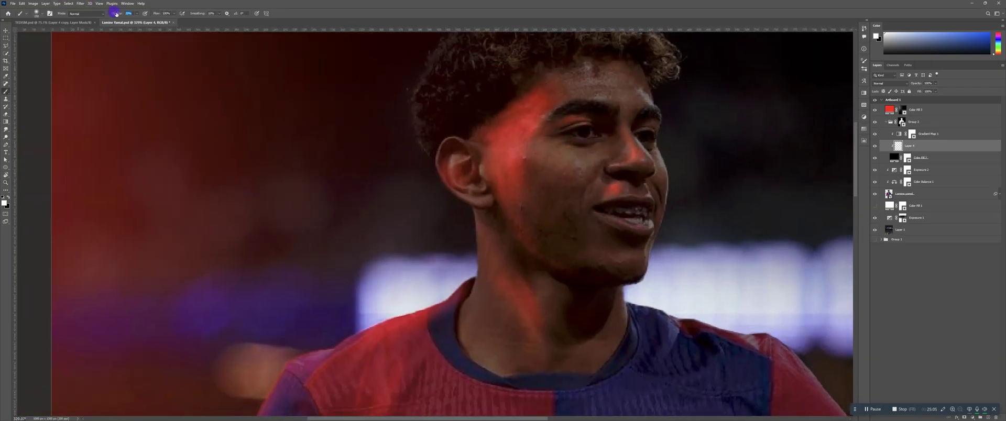
{"action": "mouse_move", "coordinate": [530, 137]}
{"action": "left_mouse_down"}
{"action": "mouse_move", "coordinate": [527, 121]}
{"action": "mouse_move", "coordinate": [543, 102]}
{"action": "mouse_move", "coordinate": [539, 197]}
{"action": "mouse_move", "coordinate": [552, 225]}
{"action": "mouse_move", "coordinate": [539, 216]}
{"action": "mouse_move", "coordinate": [543, 231]}
{"action": "mouse_move", "coordinate": [534, 227]}
{"action": "mouse_move", "coordinate": [561, 258]}
{"action": "mouse_move", "coordinate": [471, 298]}
{"action": "left_mouse_up"}
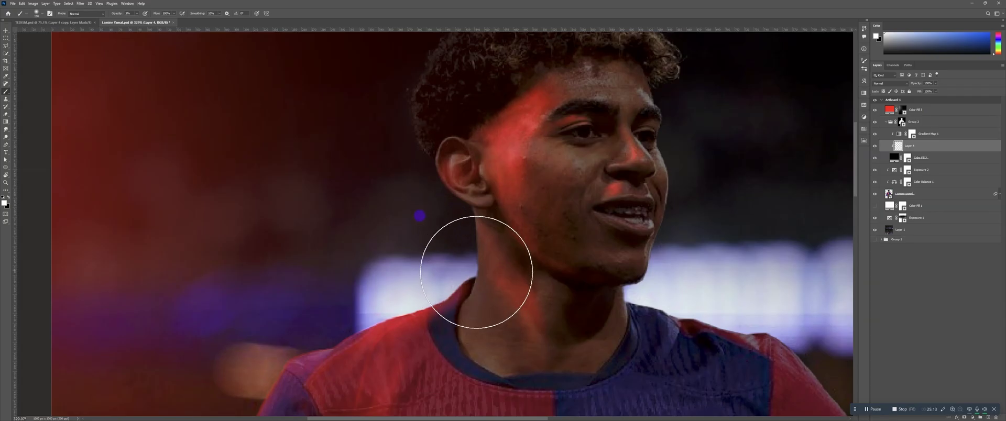
{"action": "left_click_drag", "start_coordinate": [476, 272], "coordinate": [524, 288]}
{"action": "key", "text": "bracketleft"}
{"action": "key", "text": "bracketleft"}
{"action": "key", "text": "bracketleft"}
{"action": "mouse_move", "coordinate": [491, 257]}
{"action": "left_mouse_down"}
{"action": "mouse_move", "coordinate": [511, 354]}
{"action": "mouse_move", "coordinate": [522, 286]}
{"action": "left_mouse_up"}
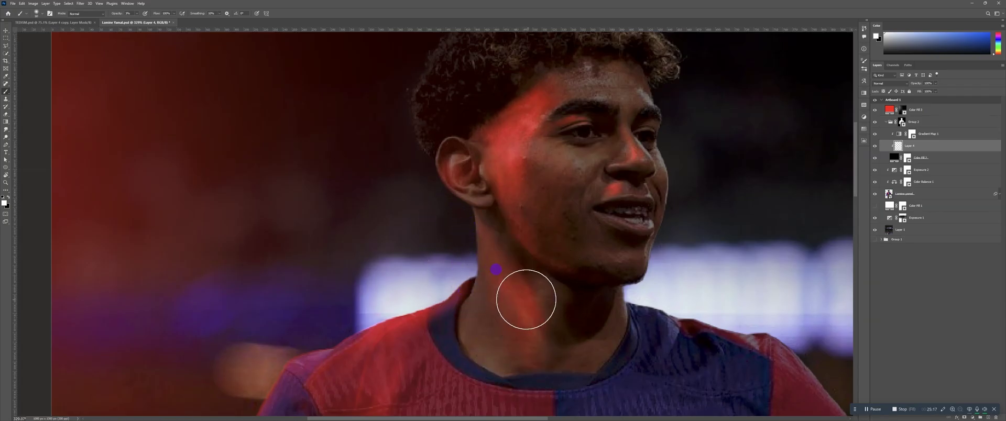
Paint a soft red highlight on the chin below the lower lip with a smaller Brush
{"action": "key", "text": "bracketleft"}
{"action": "key", "text": "bracketleft"}
{"action": "key", "text": "bracketleft"}
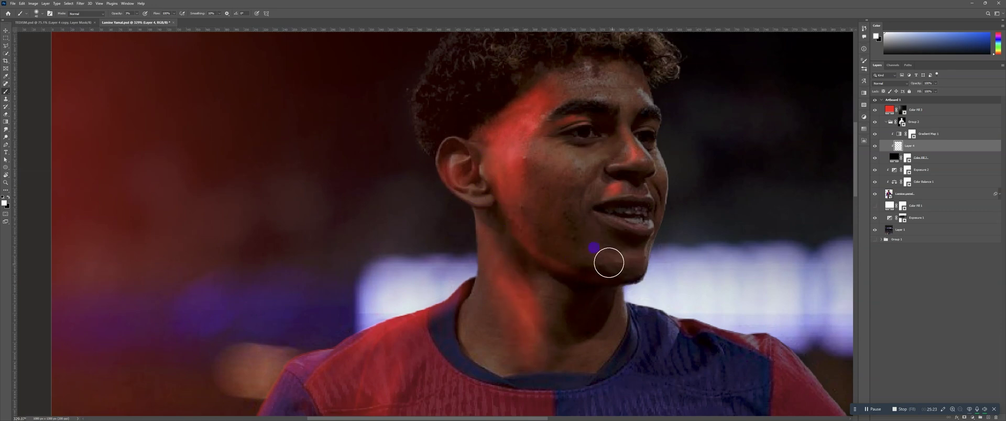
{"action": "scroll", "coordinate": [638, 241], "scroll_direction": "up", "scroll_amount": 3}
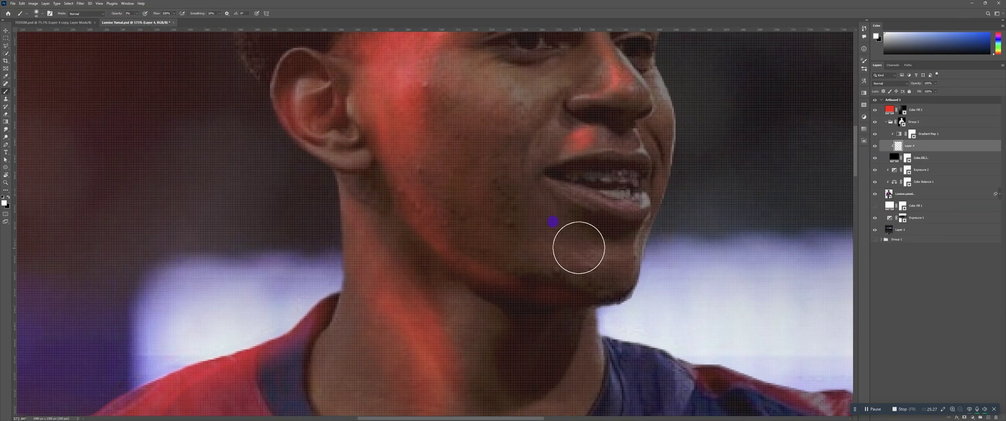
{"action": "key", "text": "bracketleft"}
{"action": "key", "text": "bracketleft"}
{"action": "key", "text": "bracketleft"}
{"action": "key", "text": "bracketleft"}
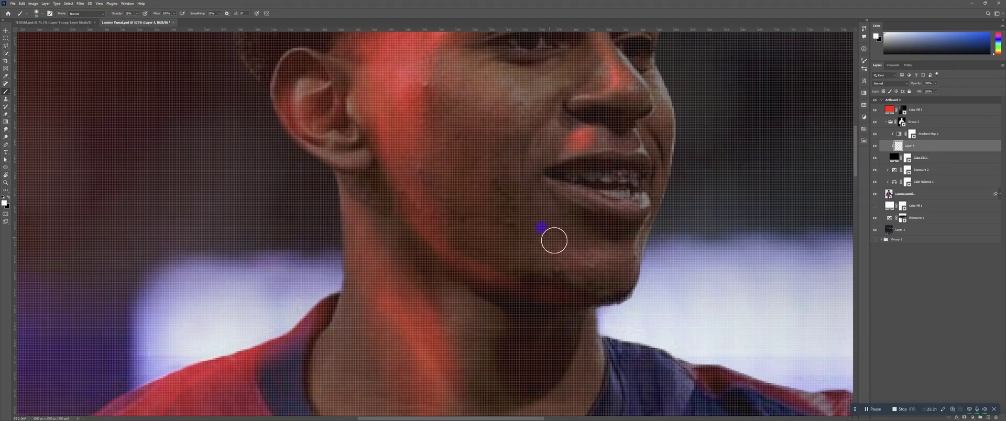
{"action": "scroll", "coordinate": [605, 244], "scroll_direction": "down", "scroll_amount": 4}
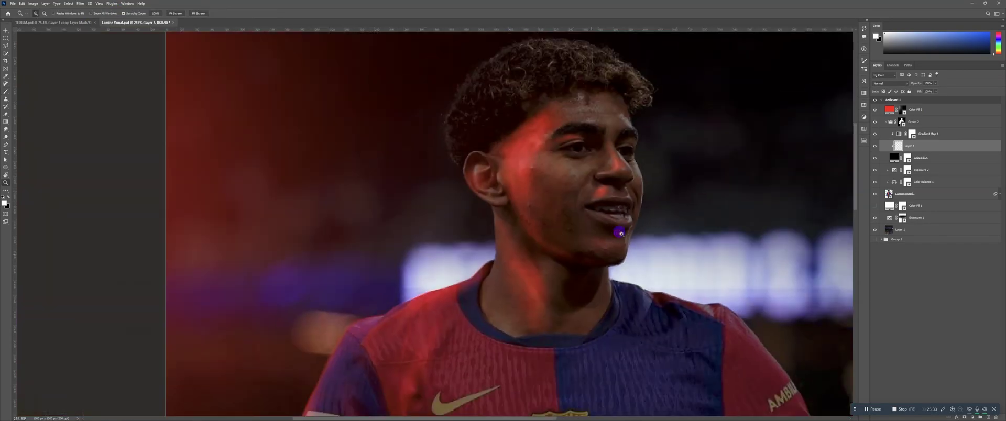
{"action": "scroll", "coordinate": [602, 246], "scroll_direction": "up", "scroll_amount": 3}
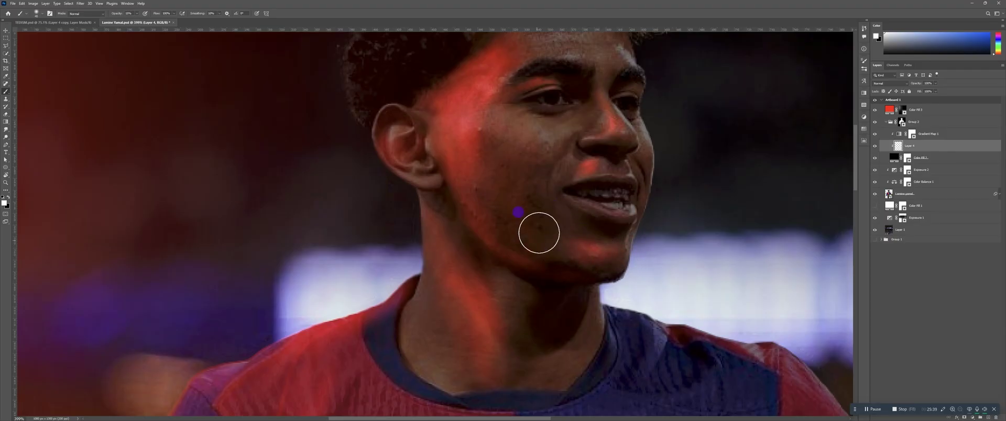
Brighten the red rim light along the shirt's shoulder and the outer edge of the sleeve
{"action": "key", "text": "z"}
{"action": "left_click_drag", "start_coordinate": [605, 174], "coordinate": [584, 194]}
{"action": "scroll", "coordinate": [598, 182], "scroll_direction": "up", "scroll_amount": 3}
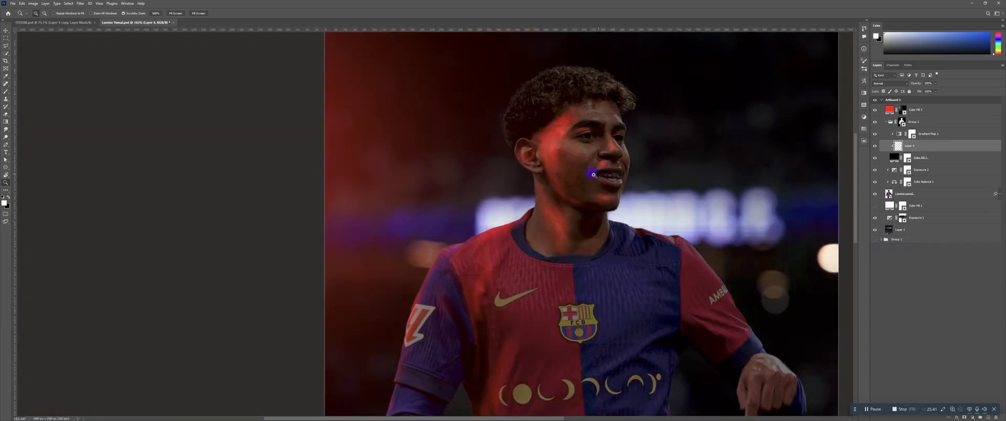
{"action": "left_click_drag", "start_coordinate": [526, 154], "coordinate": [526, 153]}
{"action": "left_click_drag", "start_coordinate": [556, 202], "coordinate": [596, 173]}
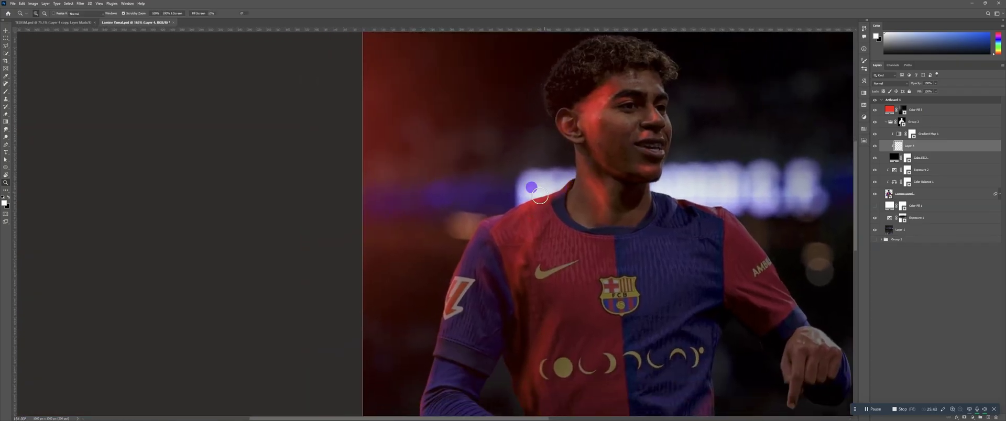
{"action": "key", "text": "b"}
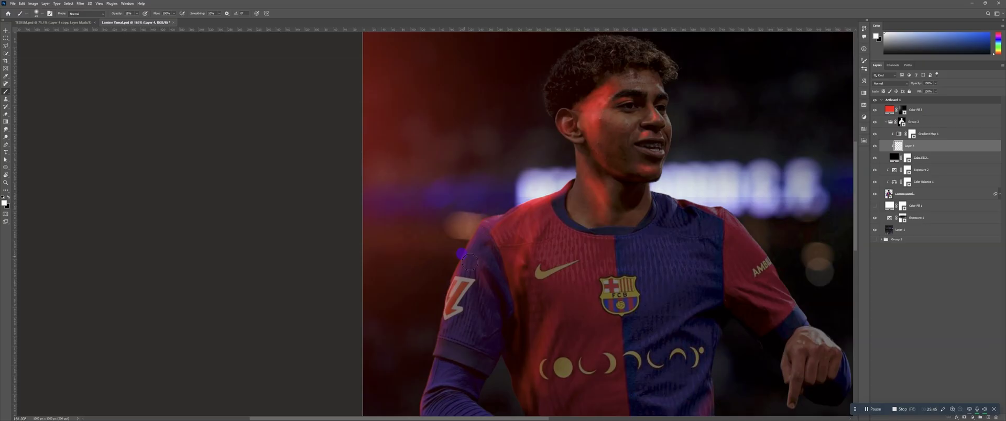
{"action": "key", "text": "z"}
{"action": "left_click_drag", "start_coordinate": [581, 245], "coordinate": [534, 325]}
{"action": "mouse_move", "coordinate": [601, 235]}
{"action": "left_mouse_down"}
{"action": "mouse_move", "coordinate": [617, 205]}
{"action": "mouse_move", "coordinate": [601, 215]}
{"action": "mouse_move", "coordinate": [611, 179]}
{"action": "mouse_move", "coordinate": [592, 215]}
{"action": "left_mouse_up"}
{"action": "left_click_drag", "start_coordinate": [627, 152], "coordinate": [611, 181]}
{"action": "scroll", "coordinate": [612, 180], "scroll_direction": "up", "scroll_amount": 5}
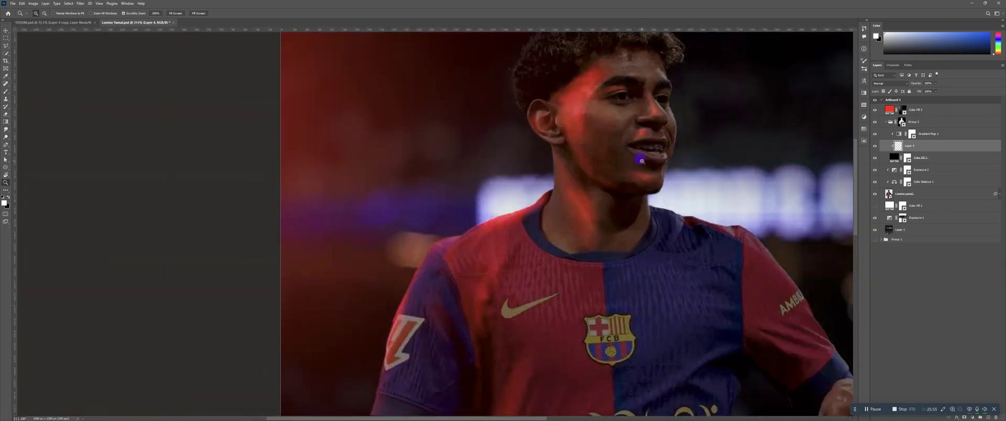
Paint a thin red highlight along the lower lip and refine it with a small Eraser
{"action": "key", "text": "b"}
{"action": "key", "text": "bracketleft"}
{"action": "key", "text": "bracketleft"}
{"action": "key", "text": "bracketleft"}
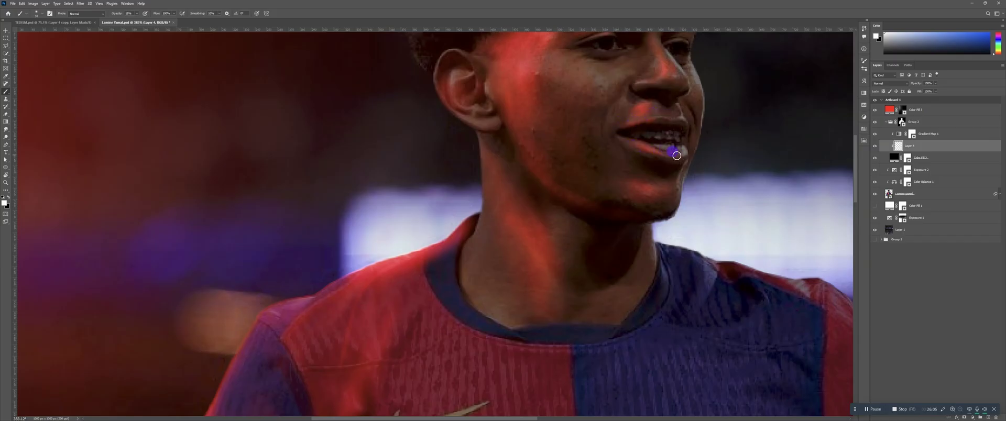
{"action": "key", "text": "e"}
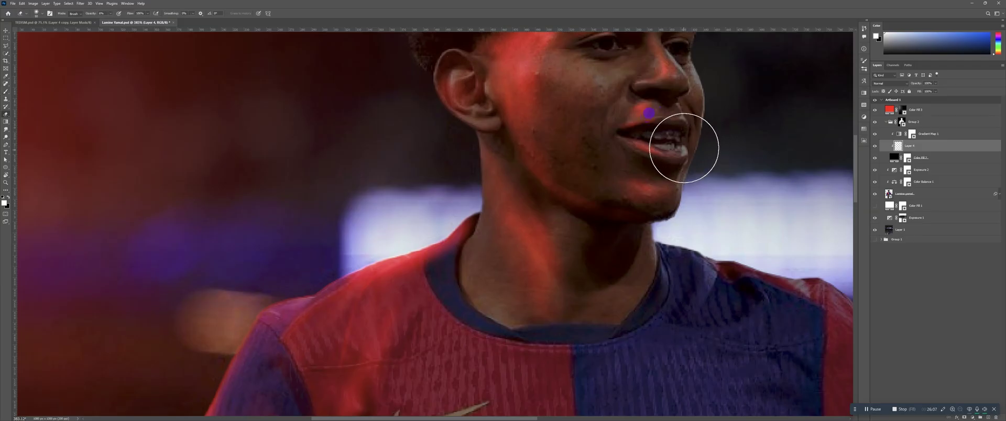
{"action": "key", "text": "bracketleft"}
{"action": "key", "text": "bracketleft"}
{"action": "key", "text": "bracketleft"}
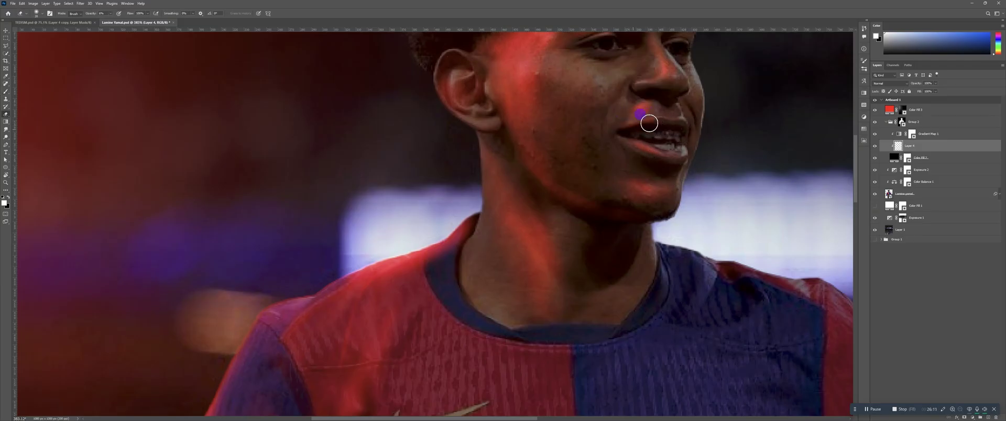
Check the painted glow on the whole poster and save the document
{"action": "key", "text": "z"}
{"action": "left_click_drag", "start_coordinate": [678, 124], "coordinate": [638, 152]}
{"action": "scroll", "coordinate": [638, 152], "scroll_direction": "down", "scroll_amount": 6}
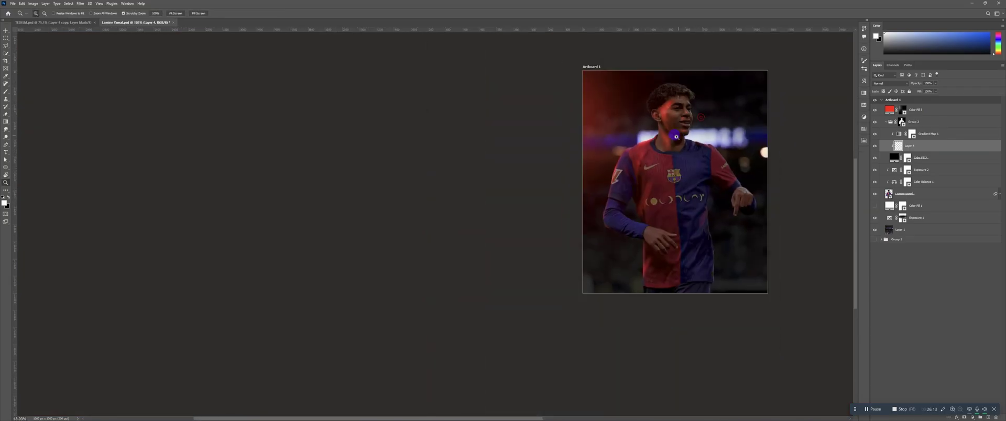
{"action": "scroll", "coordinate": [688, 138], "scroll_direction": "up", "scroll_amount": 3}
{"action": "scroll", "coordinate": [688, 139], "scroll_direction": "up", "scroll_amount": 1}
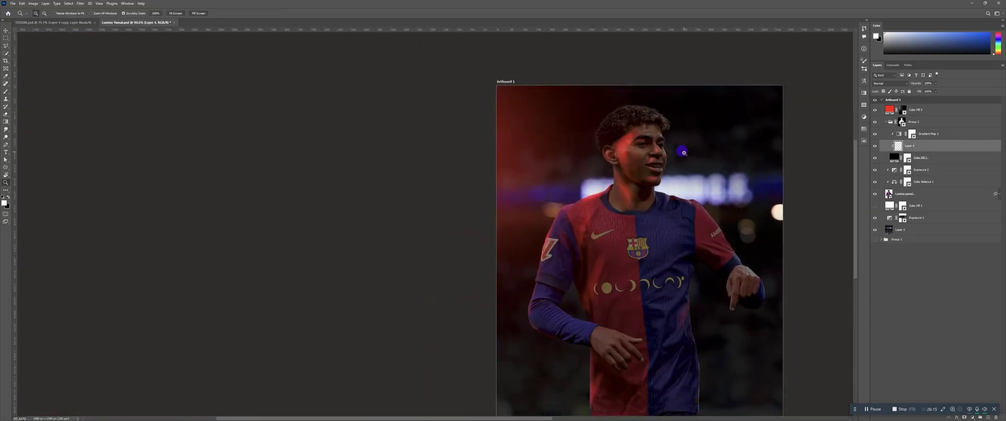
{"action": "scroll", "coordinate": [683, 159], "scroll_direction": "down", "scroll_amount": 3}
{"action": "scroll", "coordinate": [648, 170], "scroll_direction": "up", "scroll_amount": 1}
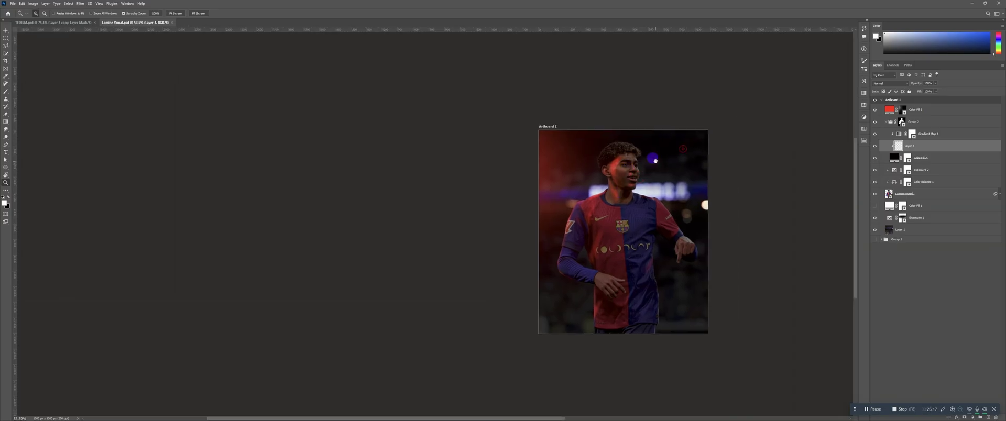
{"action": "scroll", "coordinate": [648, 170], "scroll_direction": "up", "scroll_amount": 2}
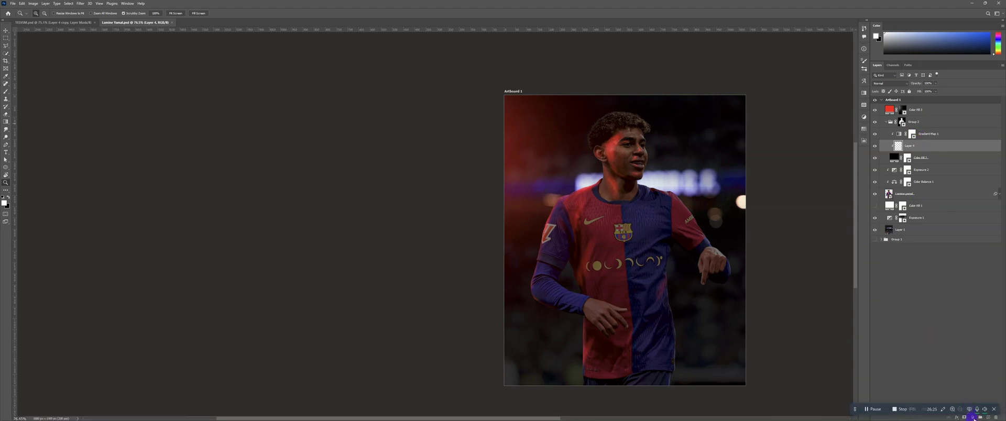
Add a layer mask to the painted red glow layer and create a new clipped layer above it
{"action": "mouse_move", "coordinate": [604, 133]}
{"action": "left_mouse_down"}
{"action": "mouse_move", "coordinate": [636, 110]}
{"action": "mouse_move", "coordinate": [615, 121]}
{"action": "left_mouse_up"}
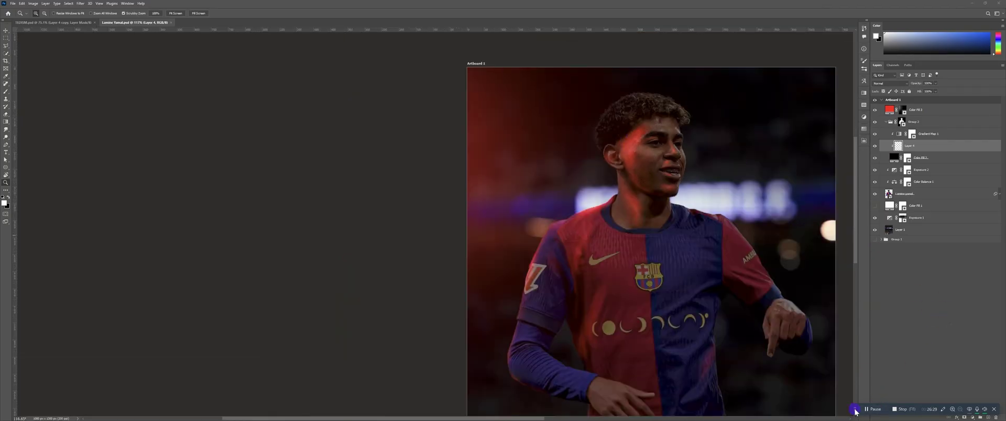
{"action": "left_click_drag", "start_coordinate": [855, 410], "coordinate": [858, 404]}
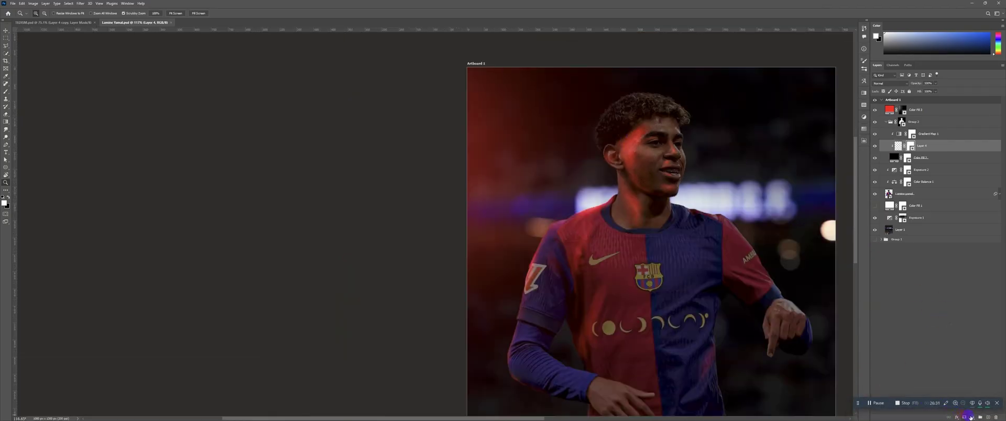
{"action": "left_click", "coordinate": [988, 417]}
Paint a white hot highlight on the temple beside the eyebrow on the new layer
{"action": "scroll", "coordinate": [648, 131], "scroll_direction": "up", "scroll_amount": 3}
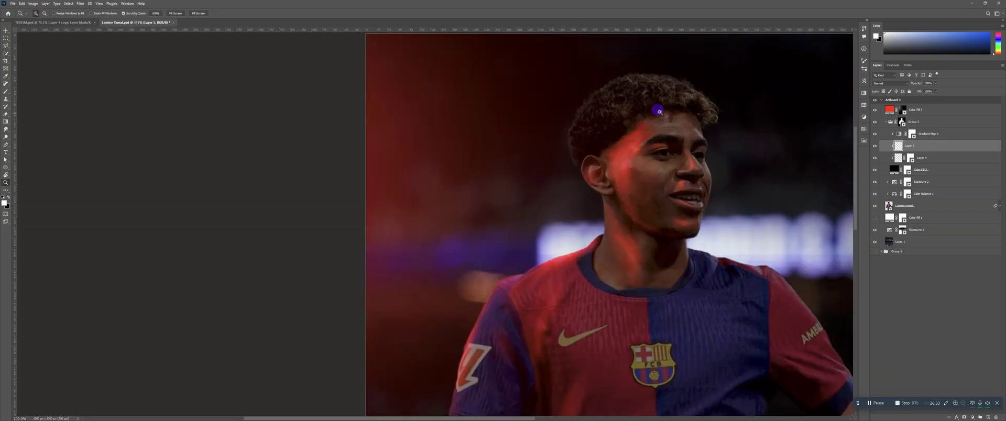
{"action": "key", "text": "b"}
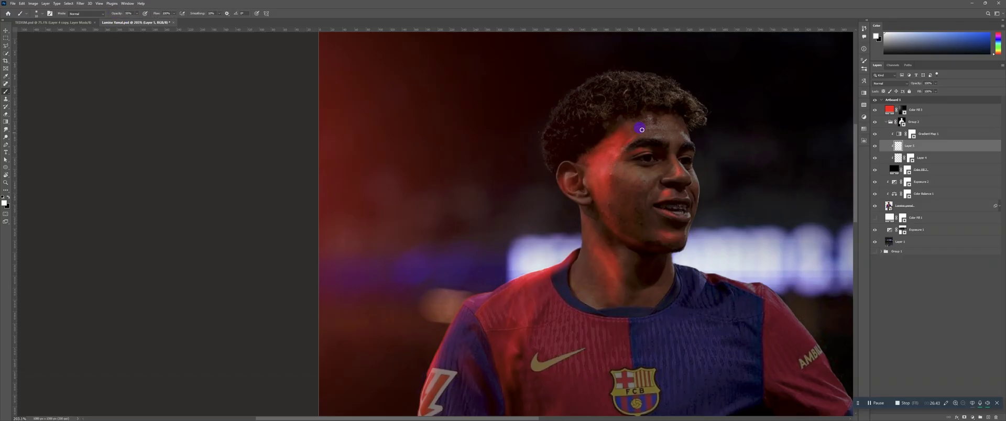
{"action": "scroll", "coordinate": [633, 139], "scroll_direction": "up", "scroll_amount": 4}
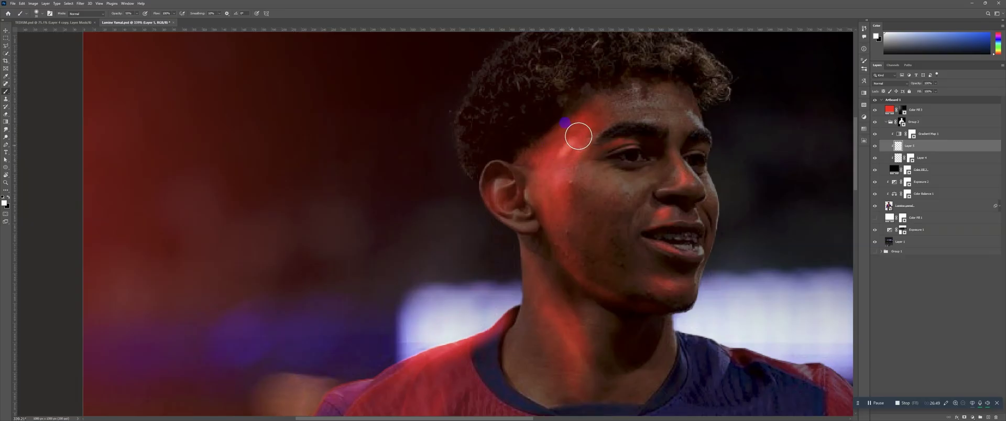
{"action": "mouse_move", "coordinate": [578, 136]}
{"action": "left_mouse_down"}
{"action": "mouse_move", "coordinate": [558, 156]}
{"action": "mouse_move", "coordinate": [579, 121]}
{"action": "mouse_move", "coordinate": [555, 155]}
{"action": "mouse_move", "coordinate": [579, 129]}
{"action": "mouse_move", "coordinate": [564, 157]}
{"action": "mouse_move", "coordinate": [573, 151]}
{"action": "mouse_move", "coordinate": [589, 116]}
{"action": "mouse_move", "coordinate": [544, 166]}
{"action": "mouse_move", "coordinate": [542, 177]}
{"action": "mouse_move", "coordinate": [573, 139]}
{"action": "mouse_move", "coordinate": [549, 186]}
{"action": "mouse_move", "coordinate": [585, 123]}
{"action": "left_mouse_up"}
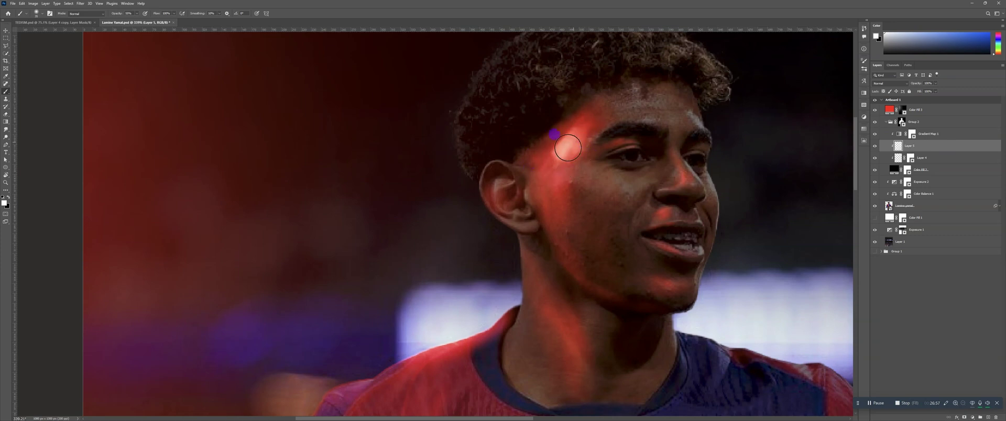
{"action": "left_click_drag", "start_coordinate": [559, 168], "coordinate": [574, 127]}
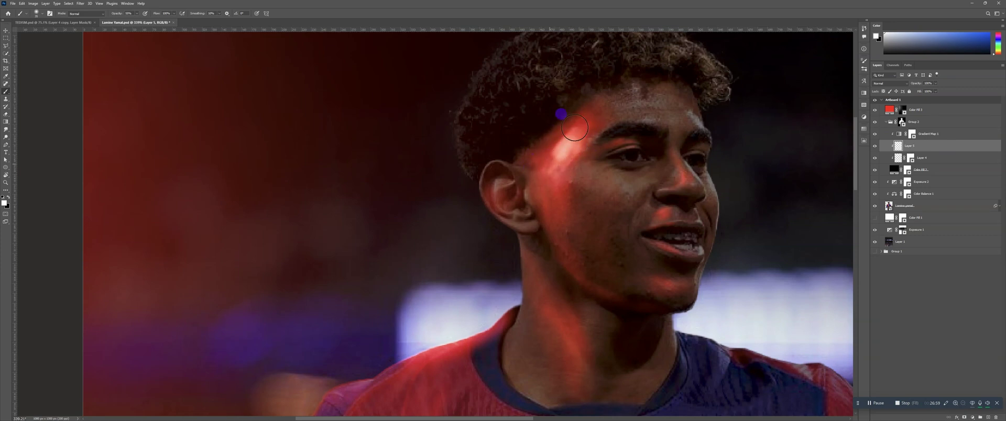
{"action": "mouse_move", "coordinate": [550, 160]}
{"action": "left_mouse_down"}
{"action": "mouse_move", "coordinate": [591, 107]}
{"action": "mouse_move", "coordinate": [576, 122]}
{"action": "left_mouse_up"}
Soften and narrow the white temple highlight beside the eyebrow with a large Eraser on the highlight layer
{"action": "key", "text": "z"}
{"action": "mouse_move", "coordinate": [637, 123]}
{"action": "left_mouse_down"}
{"action": "mouse_move", "coordinate": [665, 122]}
{"action": "mouse_move", "coordinate": [655, 118]}
{"action": "left_mouse_up"}
{"action": "key", "text": "b"}
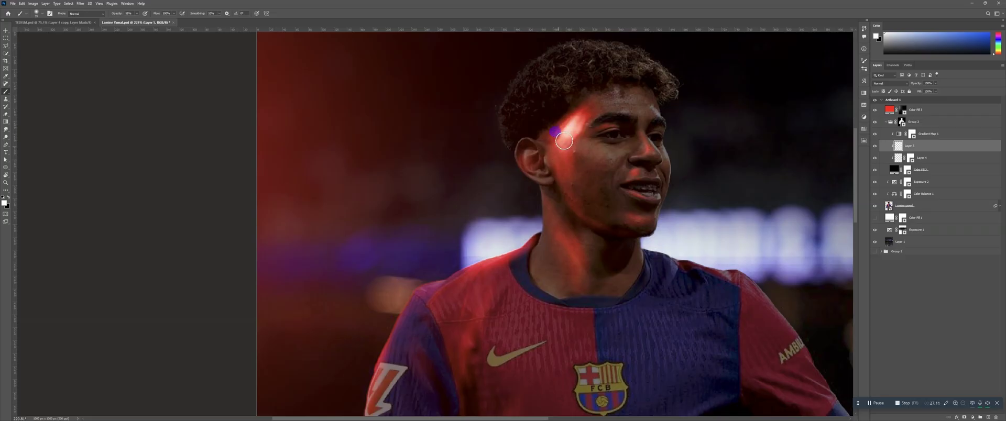
{"action": "key", "text": "e"}
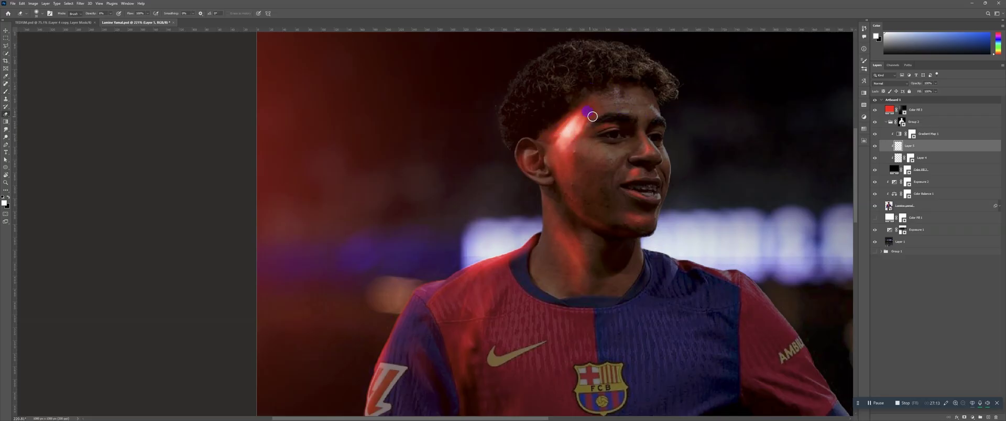
{"action": "key", "text": "bracketright"}
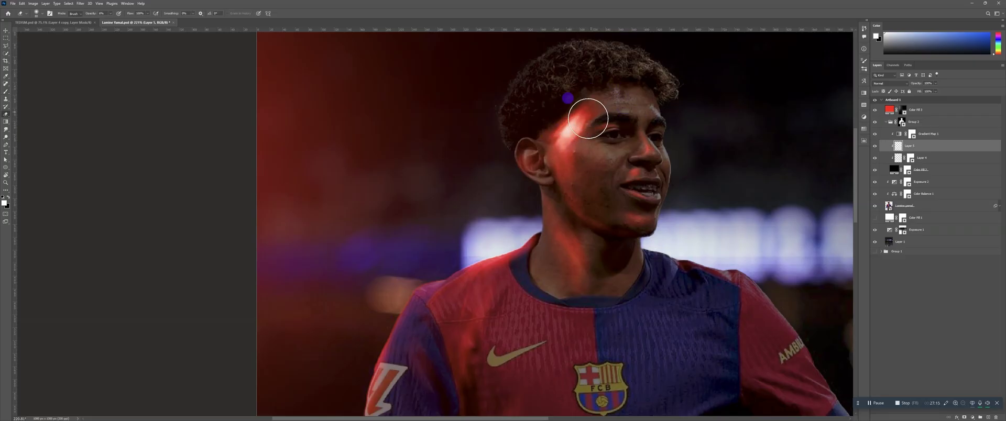
{"action": "left_click_drag", "start_coordinate": [589, 118], "coordinate": [565, 153]}
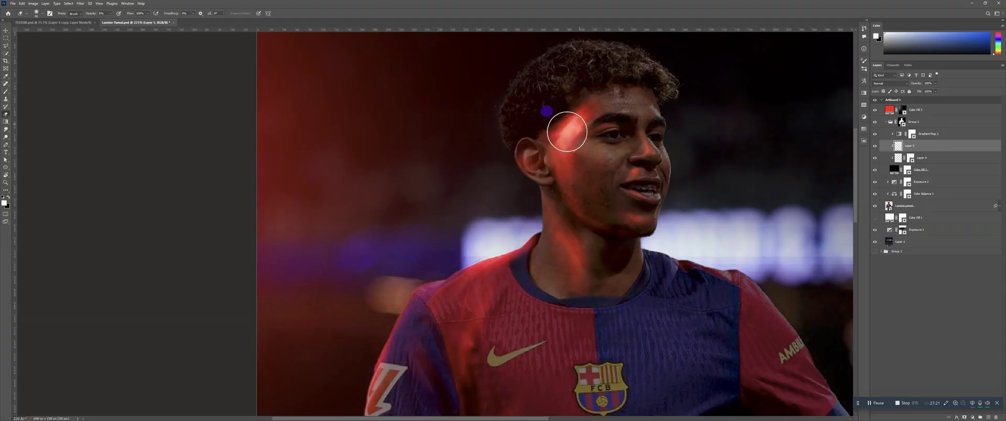
{"action": "left_click_drag", "start_coordinate": [613, 137], "coordinate": [584, 131]}
{"action": "mouse_move", "coordinate": [633, 104]}
{"action": "left_mouse_down"}
{"action": "mouse_move", "coordinate": [630, 140]}
{"action": "mouse_move", "coordinate": [697, 142]}
{"action": "left_mouse_up"}
{"action": "key", "text": "e"}
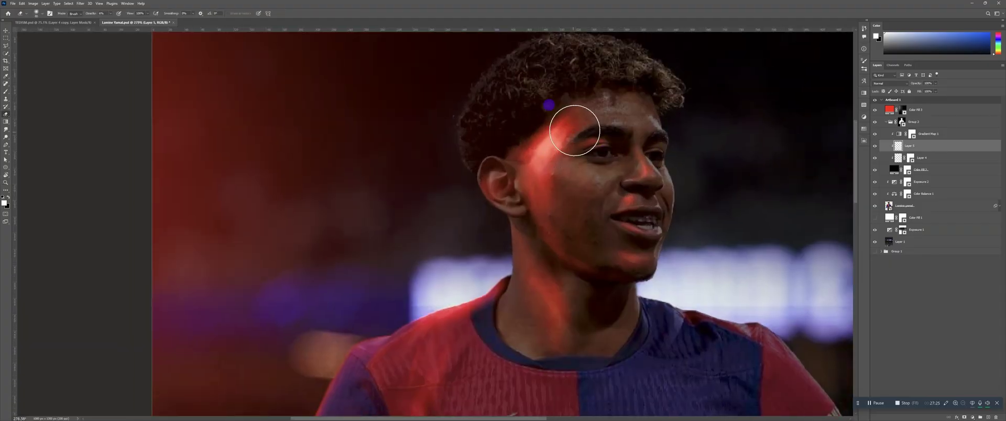
{"action": "left_click_drag", "start_coordinate": [564, 160], "coordinate": [578, 150]}
{"action": "key", "text": "bracketleft"}
{"action": "key", "text": "bracketleft"}
{"action": "key", "text": "bracketleft"}
{"action": "key", "text": "bracketleft"}
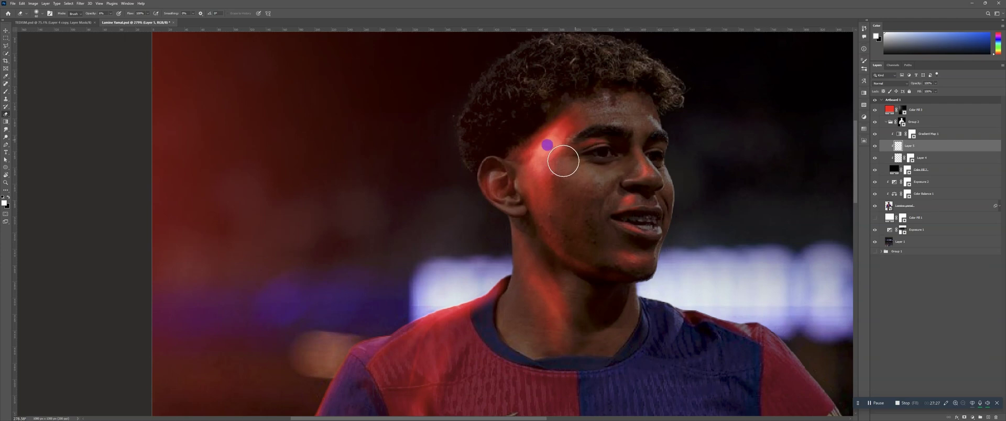
Brush a soft white glow down from the temple onto the cheek in front of the ear
{"action": "key", "text": "b"}
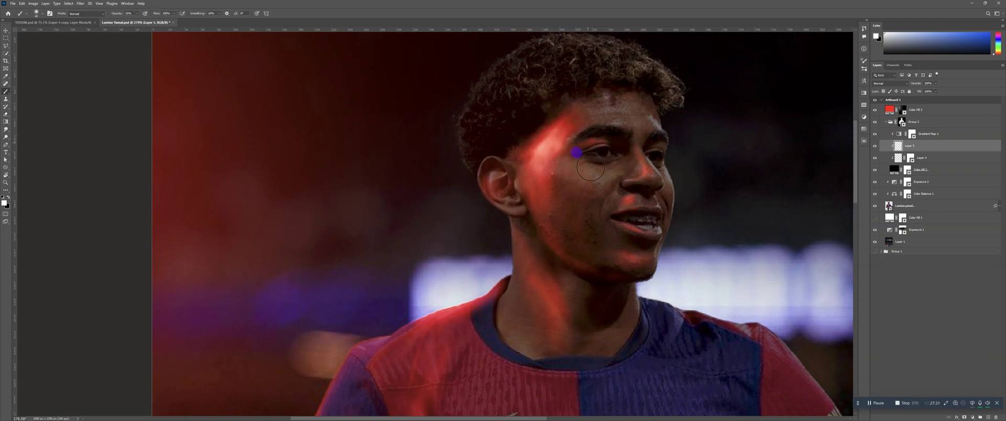
{"action": "left_click_drag", "start_coordinate": [560, 179], "coordinate": [571, 158]}
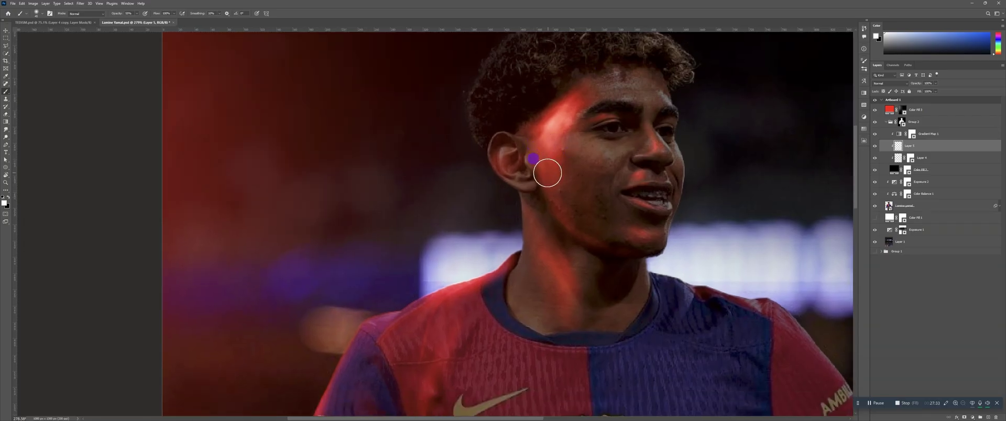
{"action": "key", "text": "bracketright"}
{"action": "key", "text": "bracketright"}
{"action": "left_click", "coordinate": [549, 172]}
Paint a thin bright highlight along the jawline from below the ear towards the chin with a small brush
{"action": "key", "text": "bracketleft"}
{"action": "key", "text": "bracketleft"}
{"action": "key", "text": "bracketleft"}
{"action": "key", "text": "bracketleft"}
{"action": "left_click_drag", "start_coordinate": [593, 191], "coordinate": [585, 150]}
{"action": "key", "text": "b"}
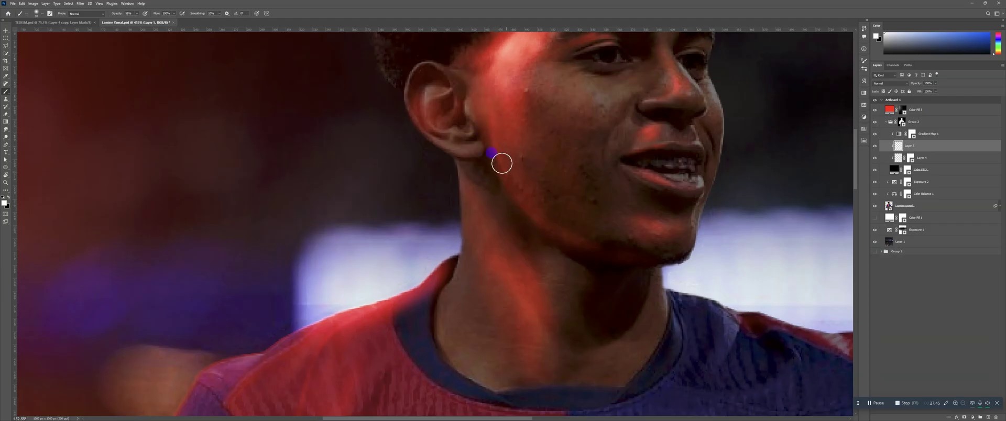
{"action": "mouse_move", "coordinate": [501, 164]}
{"action": "left_mouse_down"}
{"action": "mouse_move", "coordinate": [542, 233]}
{"action": "mouse_move", "coordinate": [497, 165]}
{"action": "mouse_move", "coordinate": [571, 251]}
{"action": "mouse_move", "coordinate": [529, 214]}
{"action": "mouse_move", "coordinate": [521, 163]}
{"action": "left_mouse_up"}
{"action": "key", "text": "ctrl+z"}
{"action": "key", "text": "ctrl+z"}
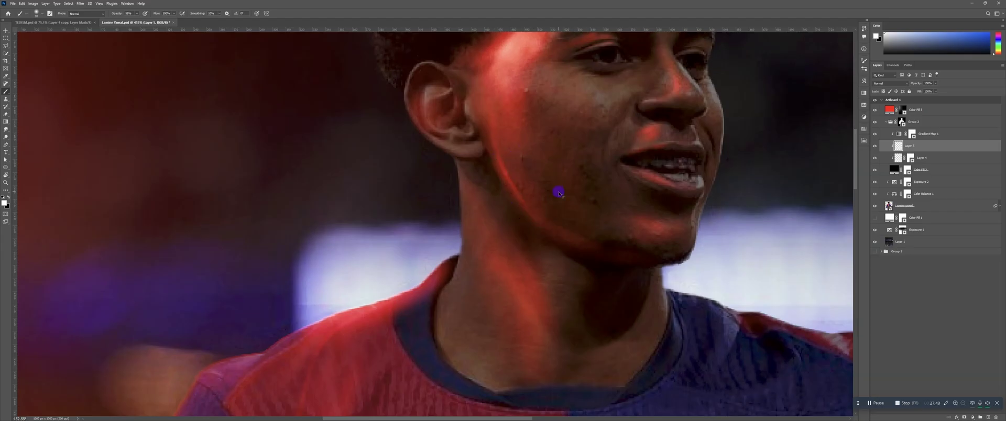
{"action": "mouse_move", "coordinate": [575, 214]}
{"action": "left_mouse_down"}
{"action": "mouse_move", "coordinate": [524, 176]}
{"action": "mouse_move", "coordinate": [466, 180]}
{"action": "mouse_move", "coordinate": [464, 163]}
{"action": "mouse_move", "coordinate": [507, 202]}
{"action": "mouse_move", "coordinate": [560, 224]}
{"action": "mouse_move", "coordinate": [510, 205]}
{"action": "mouse_move", "coordinate": [590, 233]}
{"action": "mouse_move", "coordinate": [521, 213]}
{"action": "left_mouse_up"}
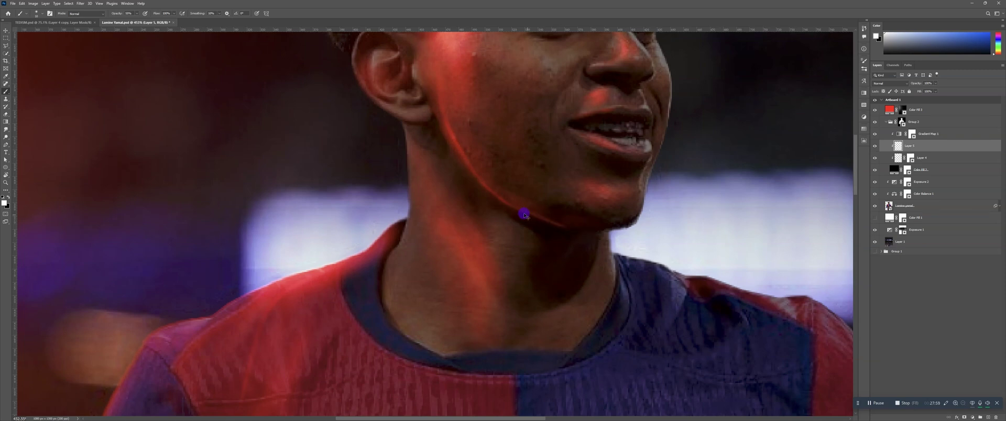
Fade the chin end of the jawline highlight with the Eraser
{"action": "key", "text": "z"}
{"action": "left_click_drag", "start_coordinate": [554, 176], "coordinate": [588, 173]}
{"action": "scroll", "coordinate": [581, 173], "scroll_direction": "up", "scroll_amount": 6}
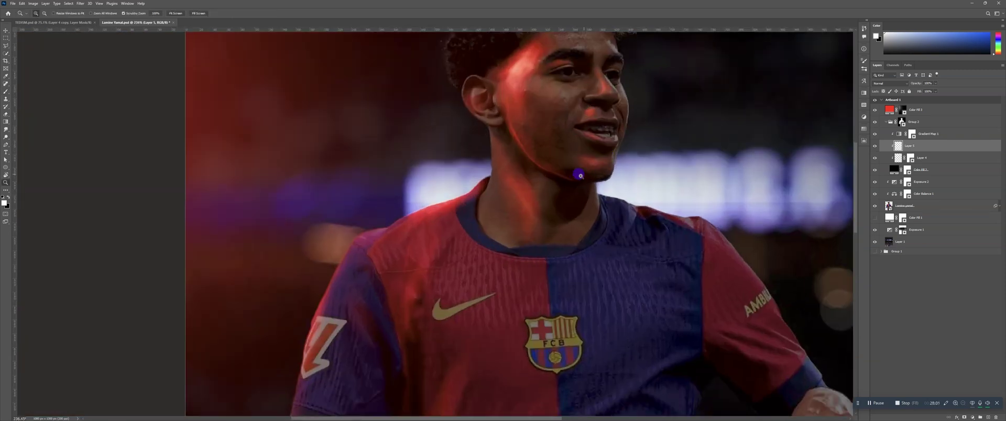
{"action": "scroll", "coordinate": [579, 170], "scroll_direction": "down", "scroll_amount": 1}
{"action": "key", "text": "e"}
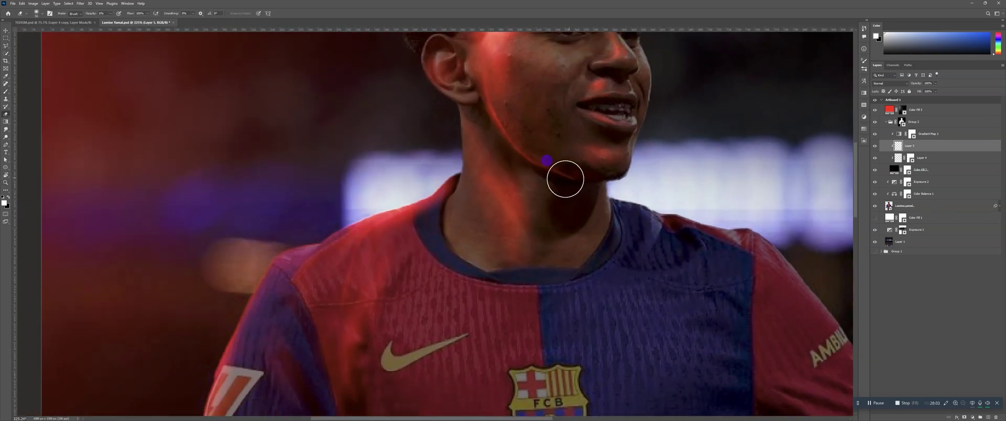
{"action": "left_click_drag", "start_coordinate": [92, 16], "coordinate": [102, 16]}
{"action": "left_click_drag", "start_coordinate": [563, 177], "coordinate": [539, 178]}
Intensify the jawline edge between the earlobe and the chin with thin white brush strokes
{"action": "key", "text": "z"}
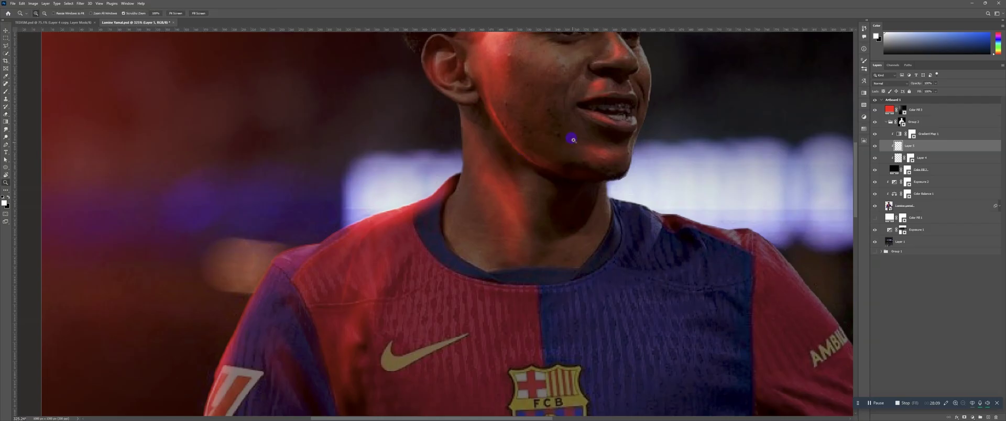
{"action": "scroll", "coordinate": [584, 127], "scroll_direction": "down", "scroll_amount": 5}
{"action": "scroll", "coordinate": [582, 123], "scroll_direction": "up", "scroll_amount": 8}
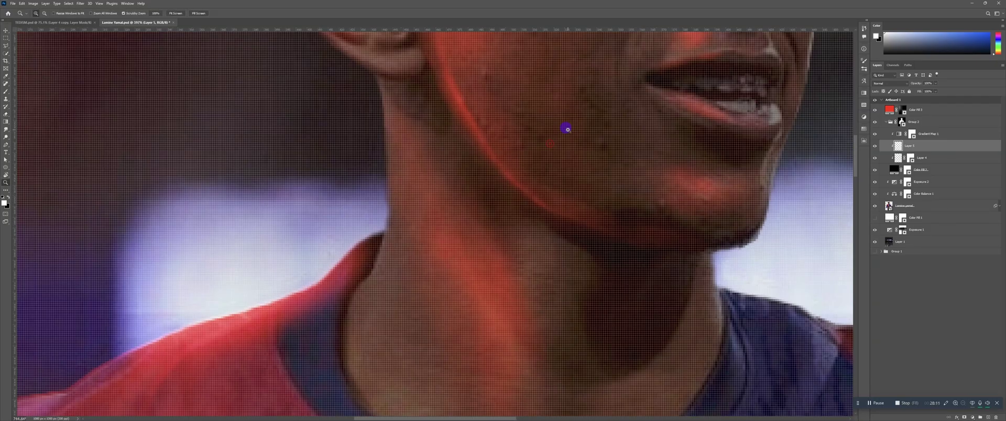
{"action": "key", "text": "b"}
{"action": "left_click_drag", "start_coordinate": [508, 186], "coordinate": [437, 64]}
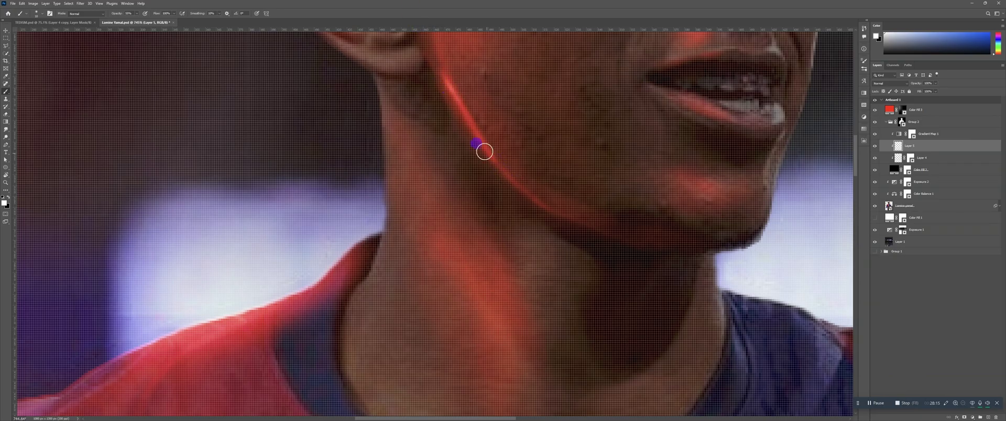
{"action": "mouse_move", "coordinate": [514, 183]}
{"action": "left_mouse_down"}
{"action": "mouse_move", "coordinate": [494, 165]}
{"action": "mouse_move", "coordinate": [543, 196]}
{"action": "mouse_move", "coordinate": [494, 160]}
{"action": "mouse_move", "coordinate": [575, 233]}
{"action": "mouse_move", "coordinate": [539, 203]}
{"action": "mouse_move", "coordinate": [599, 225]}
{"action": "left_mouse_up"}
Erase the overly bright tip of the jawline highlight so it blends under the chin
{"action": "key", "text": "ctrl+space"}
{"action": "left_click_drag", "start_coordinate": [587, 172], "coordinate": [546, 199]}
{"action": "left_click", "coordinate": [600, 161]}
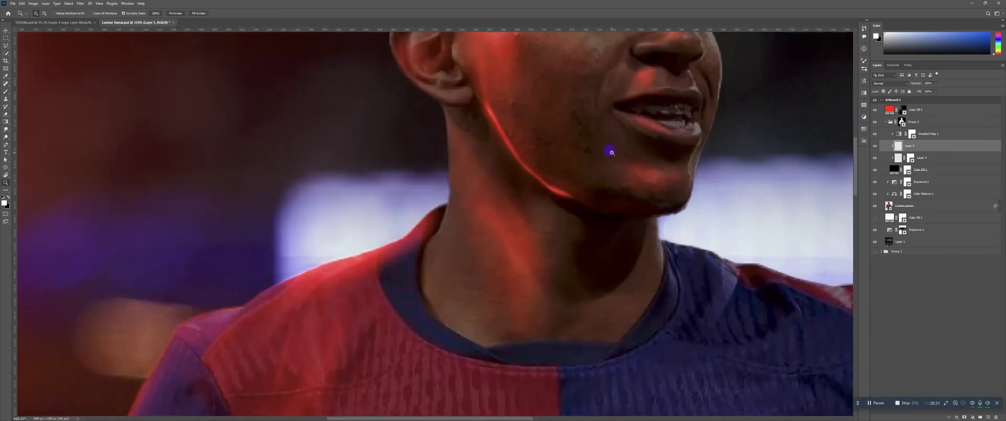
{"action": "key", "text": "e"}
{"action": "mouse_move", "coordinate": [561, 200]}
{"action": "left_mouse_down"}
{"action": "mouse_move", "coordinate": [575, 198]}
{"action": "mouse_move", "coordinate": [547, 194]}
{"action": "mouse_move", "coordinate": [579, 218]}
{"action": "mouse_move", "coordinate": [498, 168]}
{"action": "mouse_move", "coordinate": [564, 196]}
{"action": "mouse_move", "coordinate": [580, 175]}
{"action": "left_mouse_up"}
Extend the thin jawline highlight up to the front of the earlobe with a small brush
{"action": "key", "text": "z"}
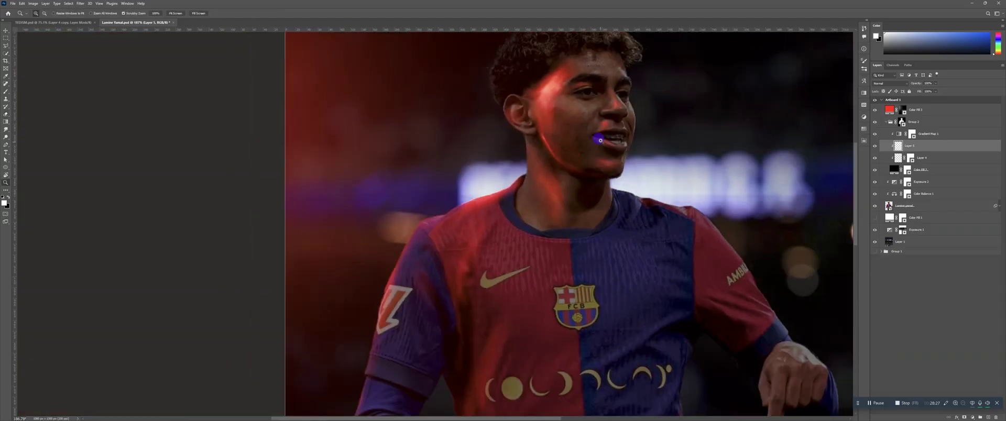
{"action": "scroll", "coordinate": [600, 140], "scroll_direction": "down", "scroll_amount": 3}
{"action": "left_click_drag", "start_coordinate": [601, 117], "coordinate": [597, 156]}
{"action": "scroll", "coordinate": [570, 172], "scroll_direction": "up", "scroll_amount": 8}
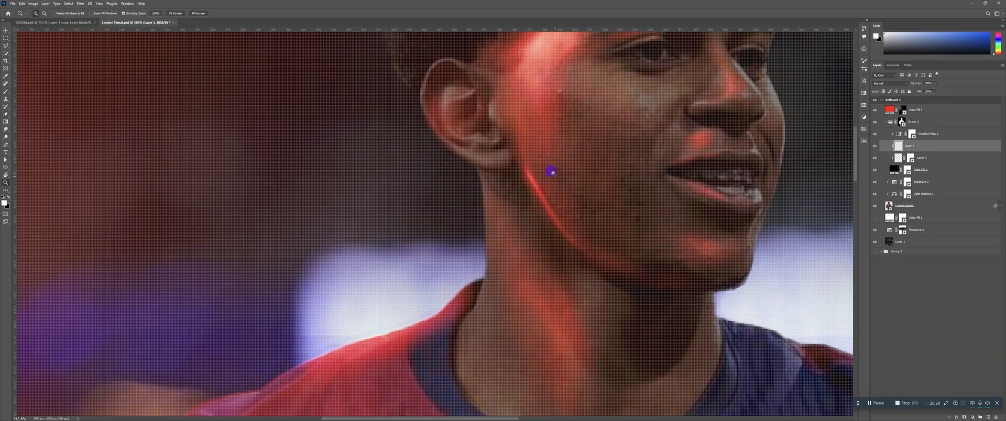
{"action": "key", "text": "v"}
{"action": "key", "text": "b"}
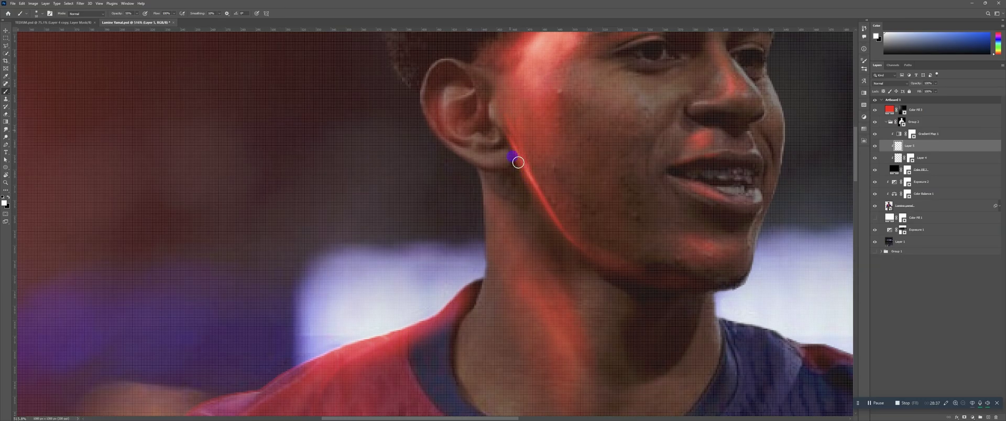
Add a soft bright spot where the jawline meets the ear, using an enlarged brush
{"action": "key", "text": "z"}
{"action": "left_click_drag", "start_coordinate": [583, 153], "coordinate": [556, 167]}
{"action": "mouse_move", "coordinate": [612, 138]}
{"action": "left_mouse_down"}
{"action": "mouse_move", "coordinate": [595, 147]}
{"action": "mouse_move", "coordinate": [635, 107]}
{"action": "left_mouse_up"}
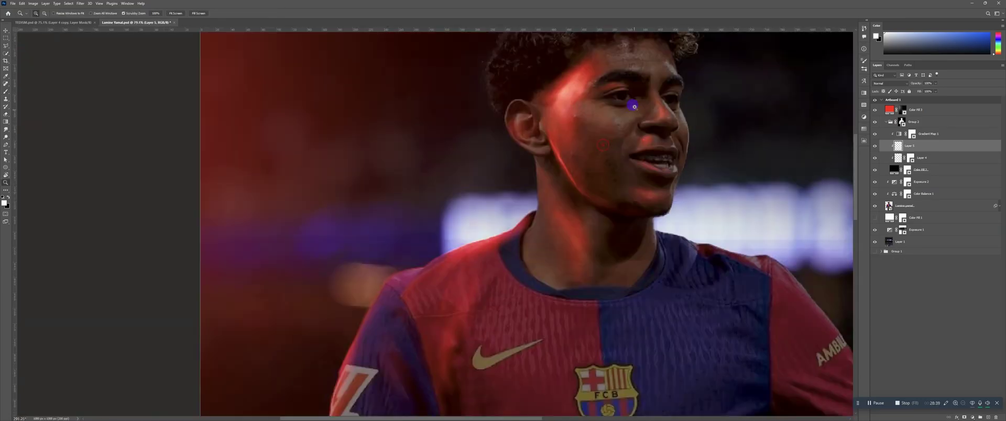
{"action": "scroll", "coordinate": [634, 107], "scroll_direction": "up", "scroll_amount": 6}
{"action": "key", "text": "b"}
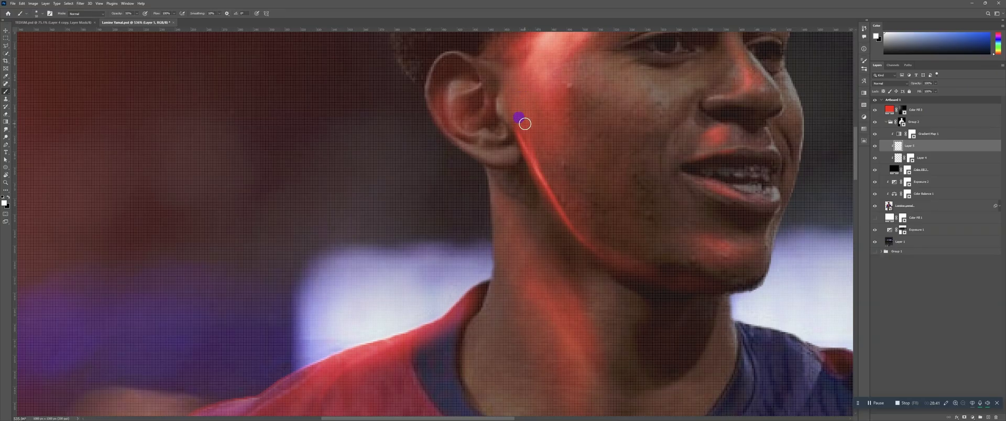
{"action": "key", "text": "]"}
{"action": "key", "text": "]"}
{"action": "key", "text": "]"}
{"action": "key", "text": "]"}
{"action": "key", "text": "]"}
{"action": "key", "text": "]"}
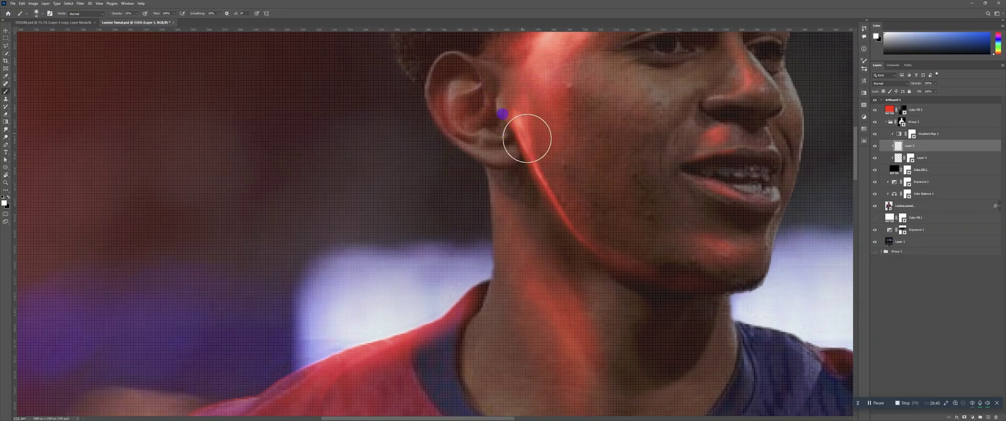
Brush a broader soft glow over the cheek edge from beside the ear down along the jaw
{"action": "key", "text": "z"}
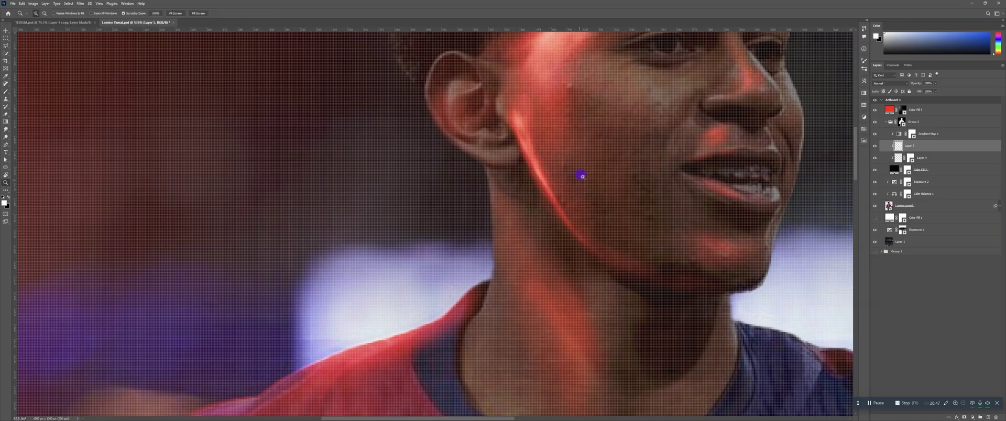
{"action": "left_click_drag", "start_coordinate": [605, 159], "coordinate": [571, 159]}
{"action": "scroll", "coordinate": [612, 149], "scroll_direction": "up", "scroll_amount": 3}
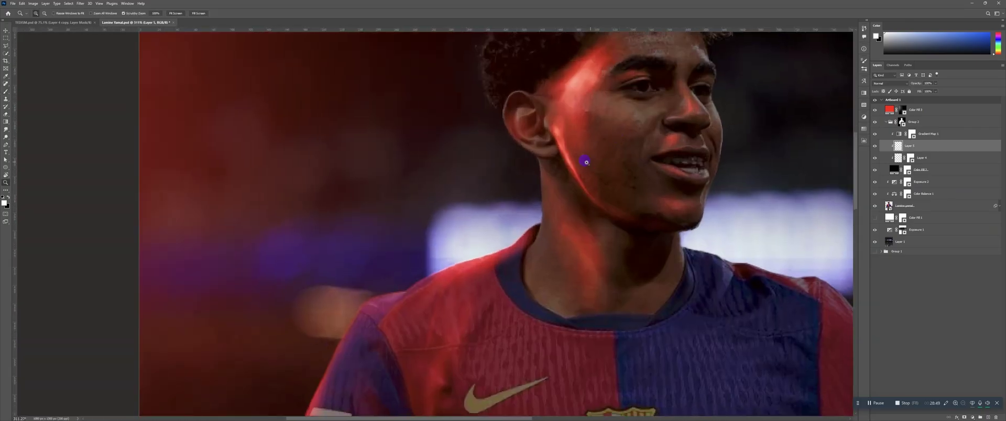
{"action": "key", "text": "b"}
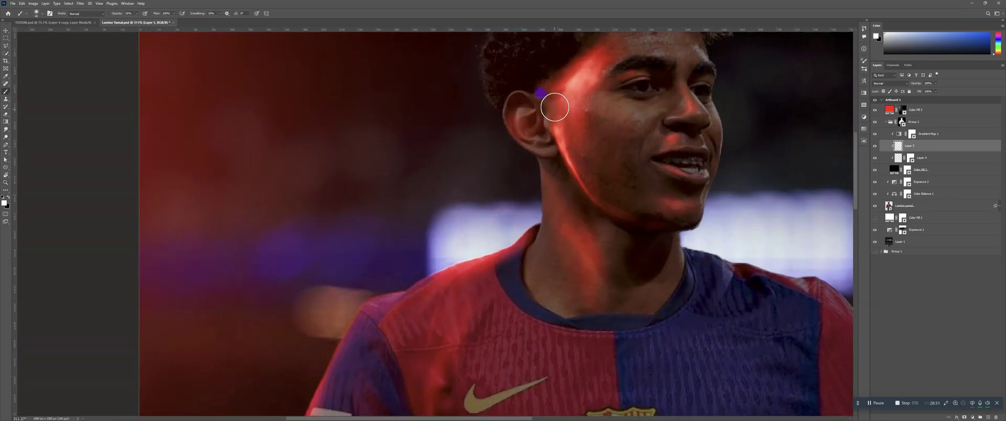
{"action": "mouse_move", "coordinate": [551, 114]}
{"action": "left_mouse_down"}
{"action": "mouse_move", "coordinate": [566, 171]}
{"action": "mouse_move", "coordinate": [613, 224]}
{"action": "mouse_move", "coordinate": [585, 177]}
{"action": "mouse_move", "coordinate": [604, 176]}
{"action": "mouse_move", "coordinate": [570, 157]}
{"action": "mouse_move", "coordinate": [594, 203]}
{"action": "mouse_move", "coordinate": [575, 195]}
{"action": "mouse_move", "coordinate": [582, 138]}
{"action": "mouse_move", "coordinate": [616, 208]}
{"action": "left_mouse_up"}
{"action": "key", "text": "e"}
Paint small highlights on the inner folds of the ear with a fine brush and refine them with the Eraser
{"action": "key", "text": "z"}
{"action": "mouse_move", "coordinate": [632, 153]}
{"action": "left_mouse_down"}
{"action": "mouse_move", "coordinate": [606, 191]}
{"action": "mouse_move", "coordinate": [582, 192]}
{"action": "mouse_move", "coordinate": [628, 161]}
{"action": "mouse_move", "coordinate": [605, 121]}
{"action": "left_mouse_up"}
{"action": "left_click_drag", "start_coordinate": [547, 137], "coordinate": [579, 137]}
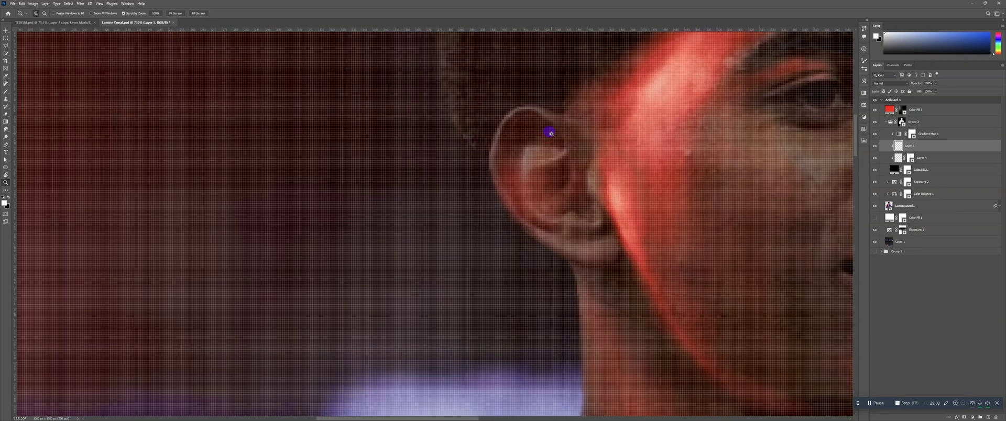
{"action": "key", "text": "b"}
{"action": "key", "text": "bracketleft"}
{"action": "key", "text": "bracketleft"}
{"action": "key", "text": "bracketleft"}
{"action": "key", "text": "bracketleft"}
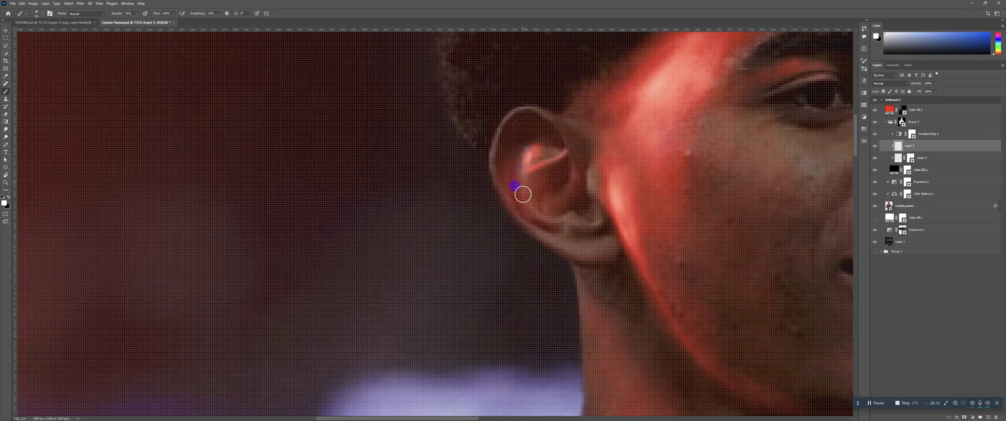
{"action": "mouse_move", "coordinate": [522, 194]}
{"action": "left_mouse_down"}
{"action": "mouse_move", "coordinate": [534, 176]}
{"action": "mouse_move", "coordinate": [523, 191]}
{"action": "mouse_move", "coordinate": [536, 204]}
{"action": "left_mouse_up"}
{"action": "mouse_move", "coordinate": [533, 155]}
{"action": "left_mouse_down"}
{"action": "mouse_move", "coordinate": [504, 103]}
{"action": "mouse_move", "coordinate": [532, 149]}
{"action": "mouse_move", "coordinate": [577, 134]}
{"action": "mouse_move", "coordinate": [580, 145]}
{"action": "mouse_move", "coordinate": [528, 143]}
{"action": "mouse_move", "coordinate": [528, 201]}
{"action": "mouse_move", "coordinate": [559, 198]}
{"action": "mouse_move", "coordinate": [554, 172]}
{"action": "left_mouse_up"}
{"action": "key", "text": "e"}
Paint fine highlights on the tragus and the lower inner fold of the ear
{"action": "key", "text": "b"}
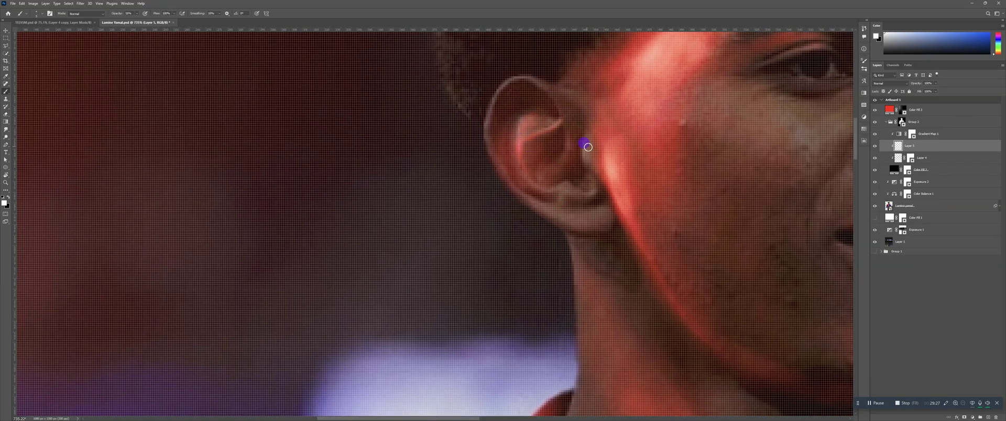
{"action": "left_click_drag", "start_coordinate": [588, 146], "coordinate": [592, 167]}
{"action": "mouse_move", "coordinate": [587, 133]}
{"action": "left_mouse_down"}
{"action": "mouse_move", "coordinate": [597, 170]}
{"action": "mouse_move", "coordinate": [586, 148]}
{"action": "mouse_move", "coordinate": [558, 147]}
{"action": "left_mouse_up"}
{"action": "mouse_move", "coordinate": [588, 192]}
{"action": "left_mouse_down"}
{"action": "mouse_move", "coordinate": [561, 206]}
{"action": "mouse_move", "coordinate": [579, 182]}
{"action": "mouse_move", "coordinate": [591, 195]}
{"action": "mouse_move", "coordinate": [572, 186]}
{"action": "mouse_move", "coordinate": [593, 195]}
{"action": "left_mouse_up"}
Trace a thin highlight along the outer rim of the ear down to the lobe and check the whole poster
{"action": "left_click", "coordinate": [498, 68]}
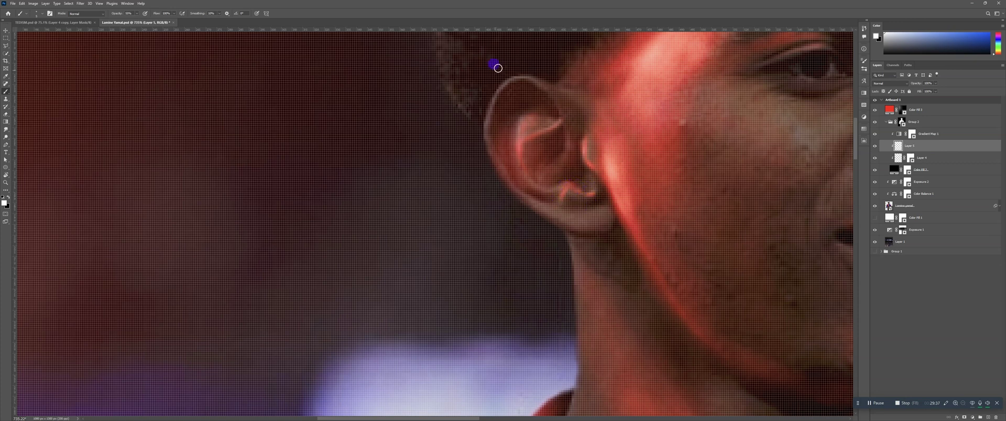
{"action": "mouse_move", "coordinate": [497, 68]}
{"action": "left_mouse_down"}
{"action": "mouse_move", "coordinate": [535, 79]}
{"action": "mouse_move", "coordinate": [496, 88]}
{"action": "mouse_move", "coordinate": [509, 79]}
{"action": "mouse_move", "coordinate": [488, 163]}
{"action": "mouse_move", "coordinate": [493, 145]}
{"action": "mouse_move", "coordinate": [512, 181]}
{"action": "mouse_move", "coordinate": [498, 175]}
{"action": "mouse_move", "coordinate": [560, 224]}
{"action": "mouse_move", "coordinate": [529, 200]}
{"action": "mouse_move", "coordinate": [530, 210]}
{"action": "mouse_move", "coordinate": [598, 242]}
{"action": "mouse_move", "coordinate": [571, 232]}
{"action": "mouse_move", "coordinate": [593, 234]}
{"action": "left_mouse_up"}
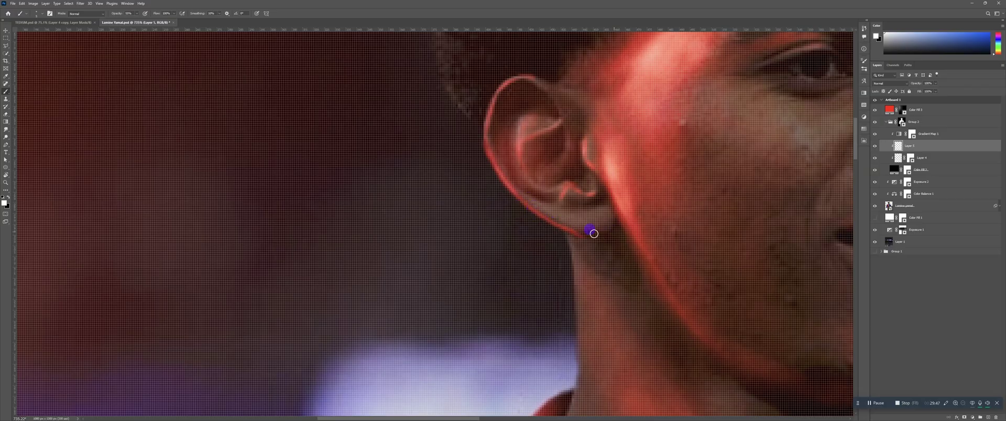
{"action": "key", "text": "ctrl+space"}
{"action": "left_click_drag", "start_coordinate": [604, 159], "coordinate": [555, 168]}
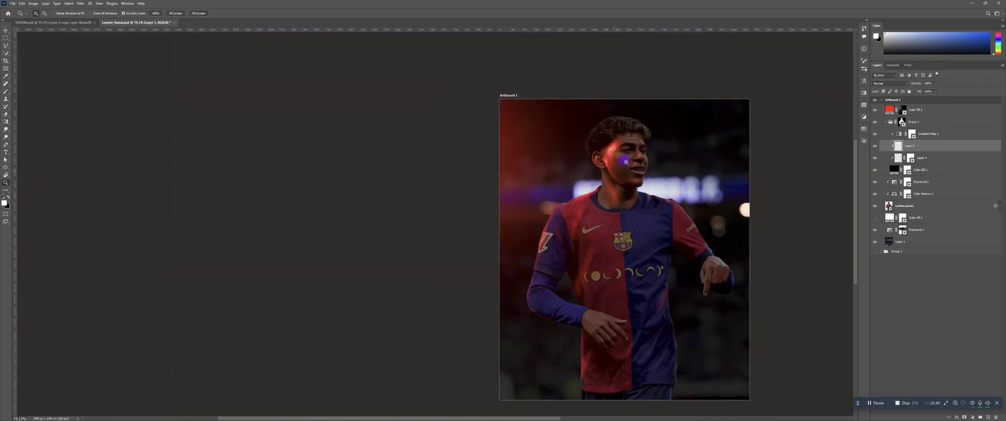
{"action": "left_click_drag", "start_coordinate": [632, 149], "coordinate": [604, 152]}
Brighten the lower ear rim and earlobe with fine strokes and a larger soft brush, ready to refine with the Eraser
{"action": "key", "text": "b"}
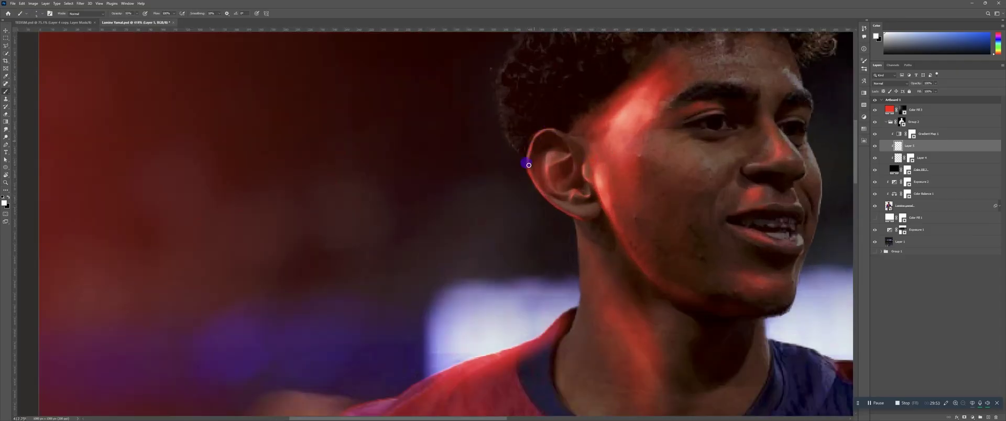
{"action": "mouse_move", "coordinate": [555, 199]}
{"action": "left_mouse_down"}
{"action": "mouse_move", "coordinate": [577, 218]}
{"action": "mouse_move", "coordinate": [565, 217]}
{"action": "left_mouse_up"}
{"action": "key", "text": "bracketright"}
{"action": "key", "text": "bracketright"}
{"action": "key", "text": "bracketright"}
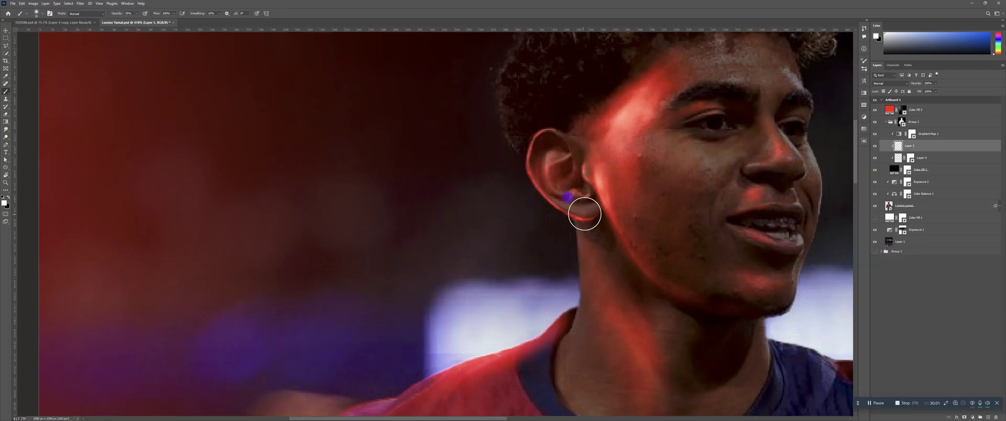
{"action": "mouse_move", "coordinate": [586, 219]}
{"action": "left_mouse_down"}
{"action": "mouse_move", "coordinate": [535, 201]}
{"action": "mouse_move", "coordinate": [540, 192]}
{"action": "mouse_move", "coordinate": [564, 209]}
{"action": "mouse_move", "coordinate": [516, 160]}
{"action": "mouse_move", "coordinate": [534, 171]}
{"action": "mouse_move", "coordinate": [522, 167]}
{"action": "mouse_move", "coordinate": [523, 135]}
{"action": "mouse_move", "coordinate": [549, 116]}
{"action": "mouse_move", "coordinate": [549, 133]}
{"action": "mouse_move", "coordinate": [563, 126]}
{"action": "mouse_move", "coordinate": [551, 126]}
{"action": "mouse_move", "coordinate": [549, 169]}
{"action": "mouse_move", "coordinate": [537, 158]}
{"action": "mouse_move", "coordinate": [552, 176]}
{"action": "left_mouse_up"}
{"action": "key", "text": "e"}
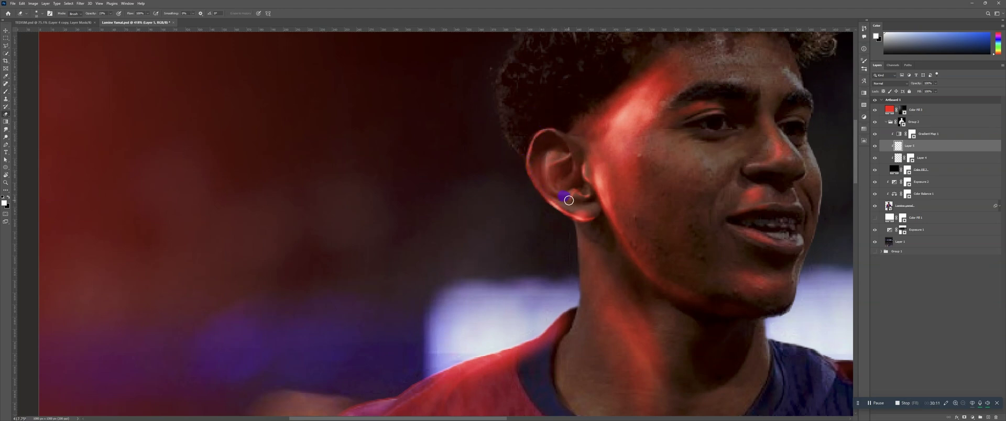
Soften the earlobe highlight with the Eraser, and paint fine highlights along the lower inner fold and front edge of the ear
{"action": "mouse_move", "coordinate": [588, 216]}
{"action": "left_mouse_down"}
{"action": "mouse_move", "coordinate": [534, 201]}
{"action": "mouse_move", "coordinate": [556, 185]}
{"action": "mouse_move", "coordinate": [573, 192]}
{"action": "left_mouse_up"}
{"action": "key", "text": "r"}
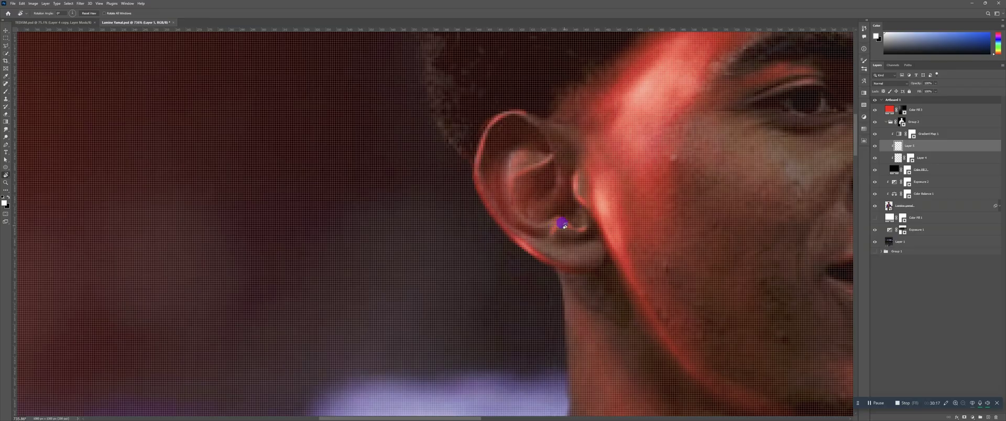
{"action": "key", "text": "e"}
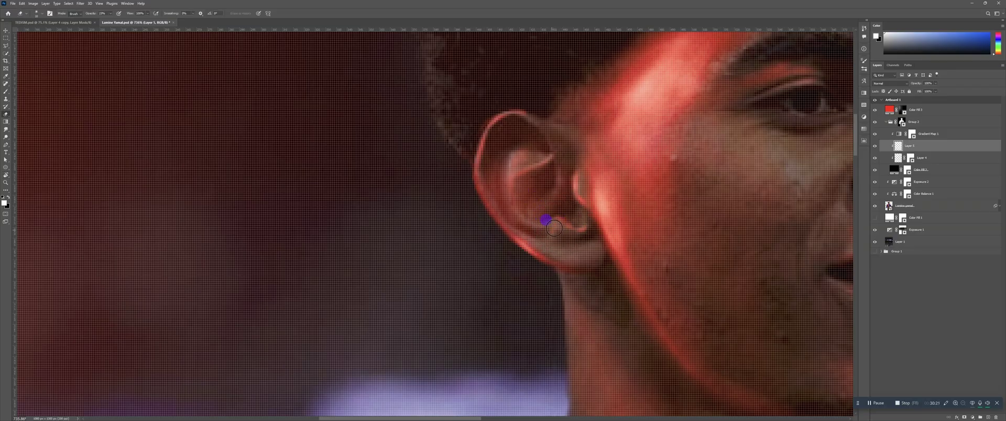
{"action": "key", "text": "b"}
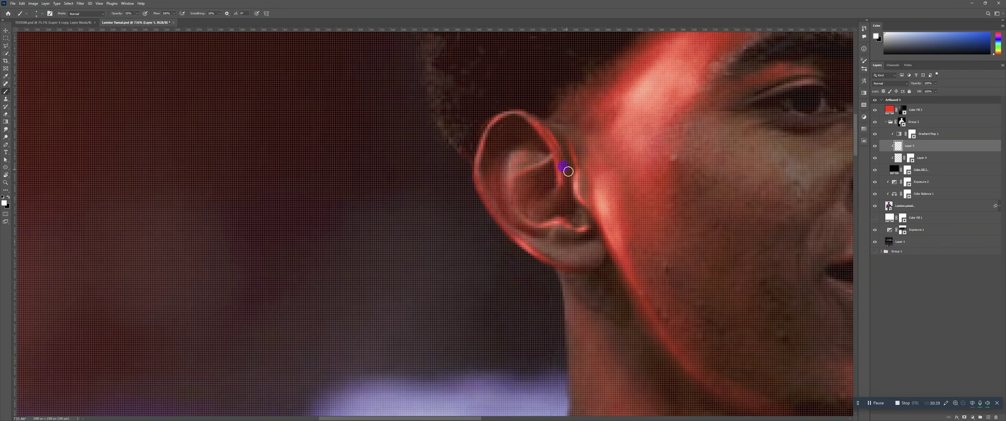
{"action": "key", "text": "x"}
{"action": "key", "text": "z"}
{"action": "left_click_drag", "start_coordinate": [609, 160], "coordinate": [636, 133]}
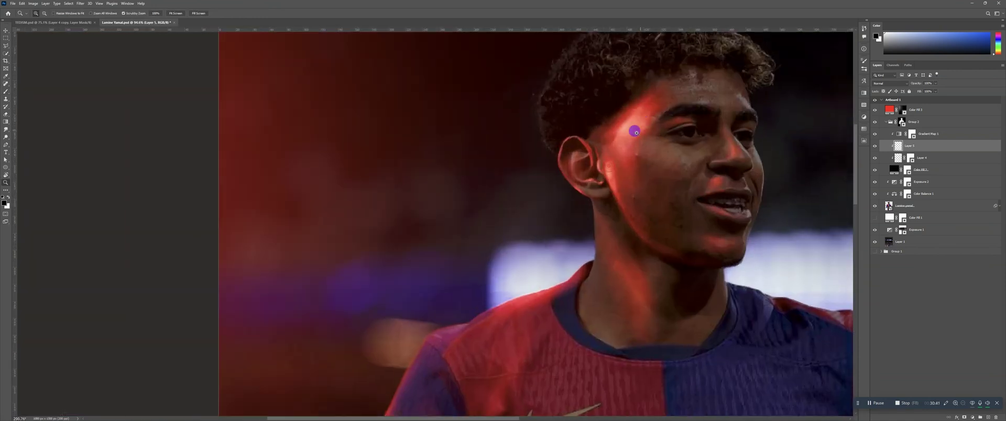
Refine the new inner-ear highlights with the Eraser and check them against the whole face
{"action": "scroll", "coordinate": [636, 132], "scroll_direction": "up", "scroll_amount": 4}
{"action": "key", "text": "e"}
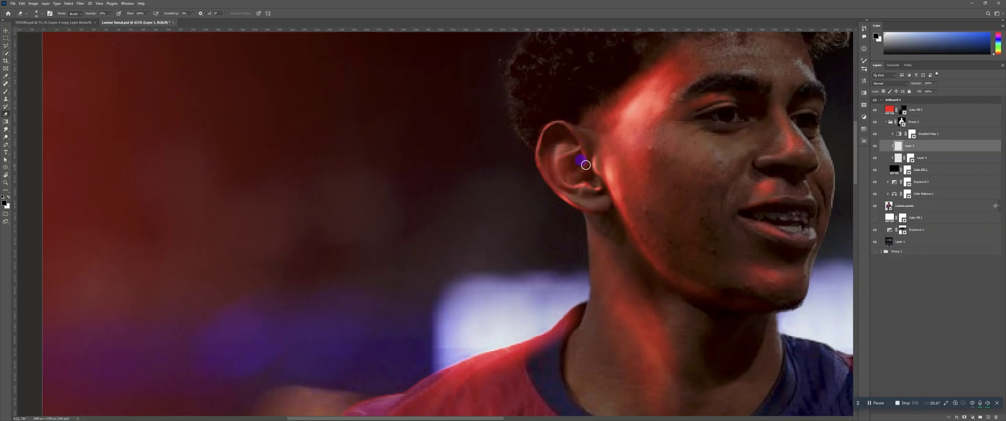
{"action": "key", "text": "ctrl+space"}
{"action": "left_click_drag", "start_coordinate": [617, 155], "coordinate": [633, 138]}
{"action": "scroll", "coordinate": [633, 137], "scroll_direction": "up", "scroll_amount": 6}
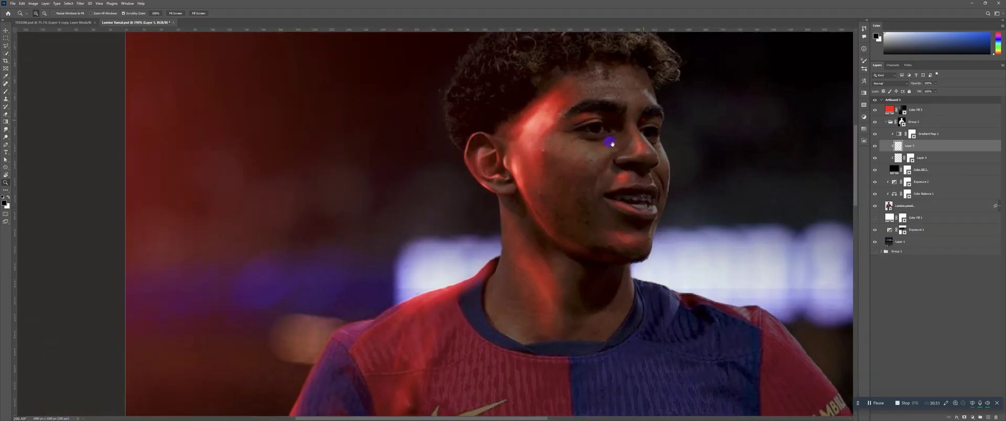
Paint fine white highlights on the eyelid and just below the brow of the nearer eye
{"action": "key", "text": "b"}
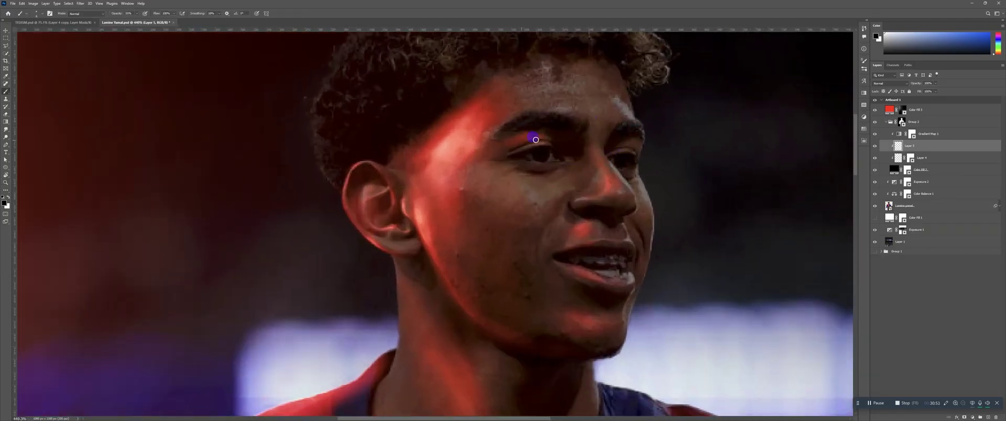
{"action": "scroll", "coordinate": [535, 139], "scroll_direction": "up", "scroll_amount": 3}
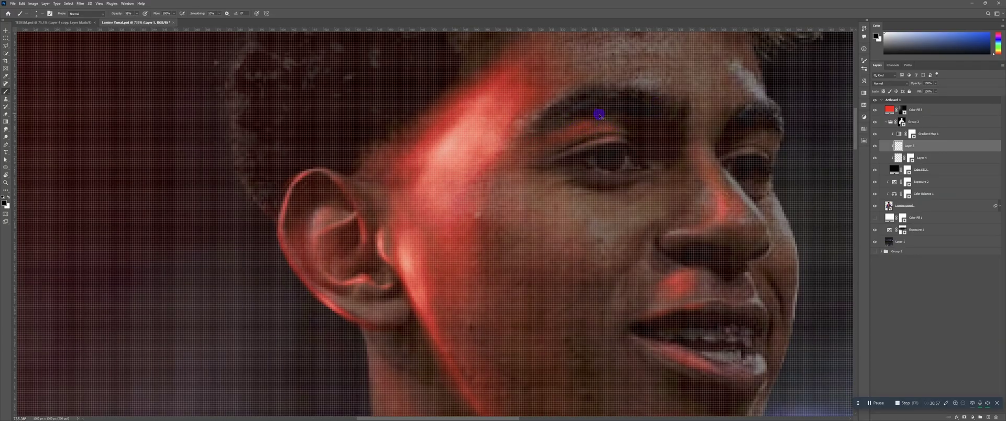
{"action": "key", "text": "x"}
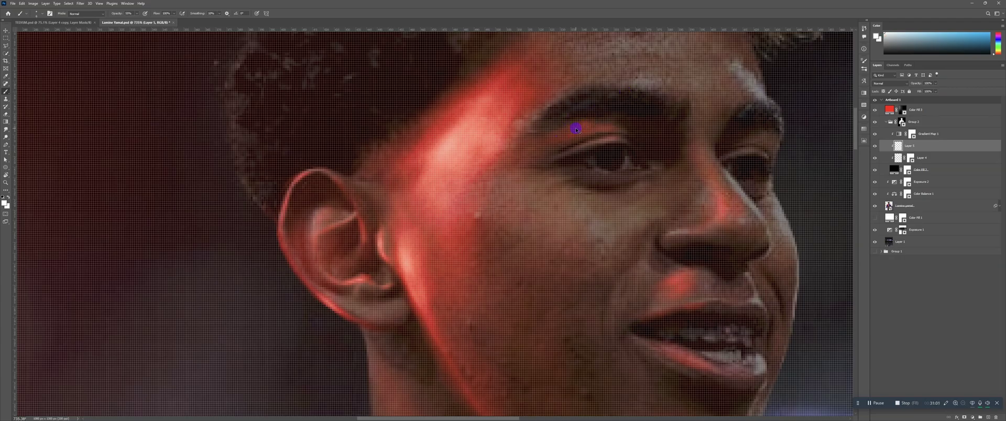
{"action": "left_click_drag", "start_coordinate": [572, 133], "coordinate": [592, 123]}
{"action": "mouse_move", "coordinate": [596, 143]}
{"action": "left_mouse_down"}
{"action": "mouse_move", "coordinate": [606, 137]}
{"action": "mouse_move", "coordinate": [586, 146]}
{"action": "left_mouse_up"}
Brighten the side of the nose with a white highlight along its lit edge, using different brush sizes
{"action": "left_click_drag", "start_coordinate": [671, 152], "coordinate": [620, 121]}
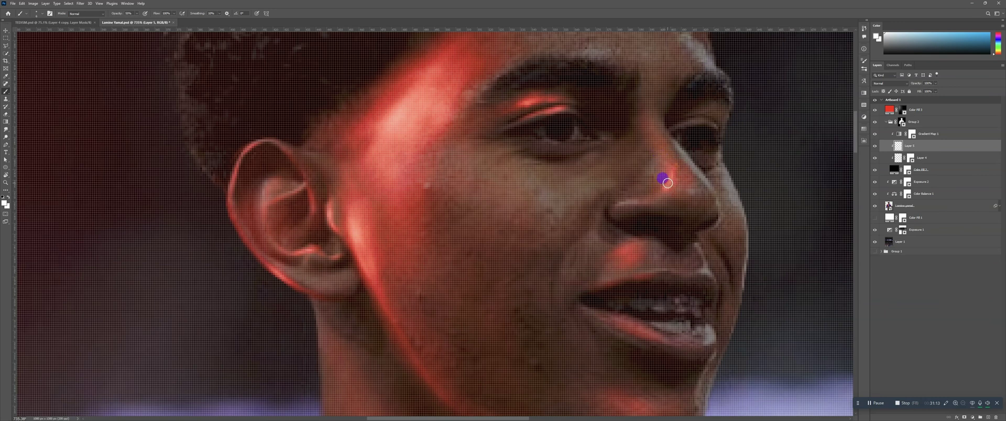
{"action": "mouse_move", "coordinate": [671, 172]}
{"action": "left_mouse_down"}
{"action": "mouse_move", "coordinate": [662, 153]}
{"action": "mouse_move", "coordinate": [663, 192]}
{"action": "left_mouse_up"}
{"action": "key", "text": "bracketleft"}
{"action": "key", "text": "bracketleft"}
{"action": "key", "text": "bracketleft"}
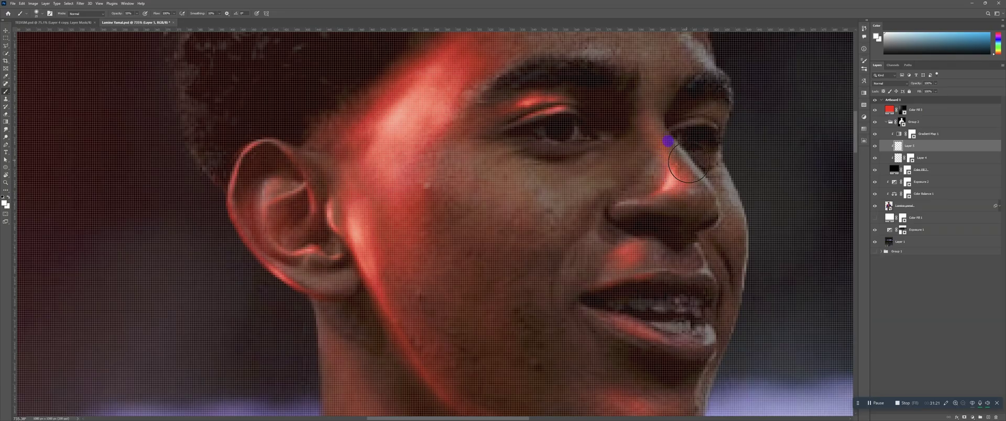
{"action": "key", "text": "z"}
{"action": "scroll", "coordinate": [694, 176], "scroll_direction": "down", "scroll_amount": 10}
{"action": "scroll", "coordinate": [708, 176], "scroll_direction": "up", "scroll_amount": 9}
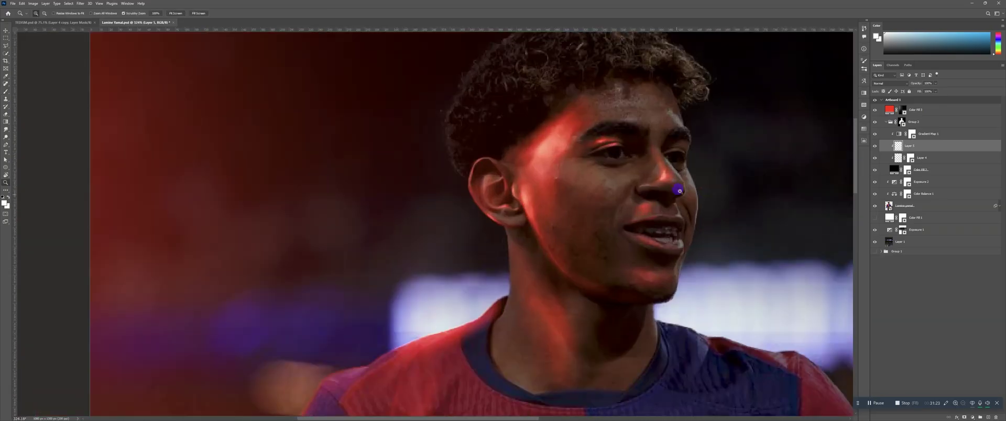
Paint small highlights above the upper lip and along the lower lip with a smaller brush, and check the whole poster
{"action": "key", "text": "b"}
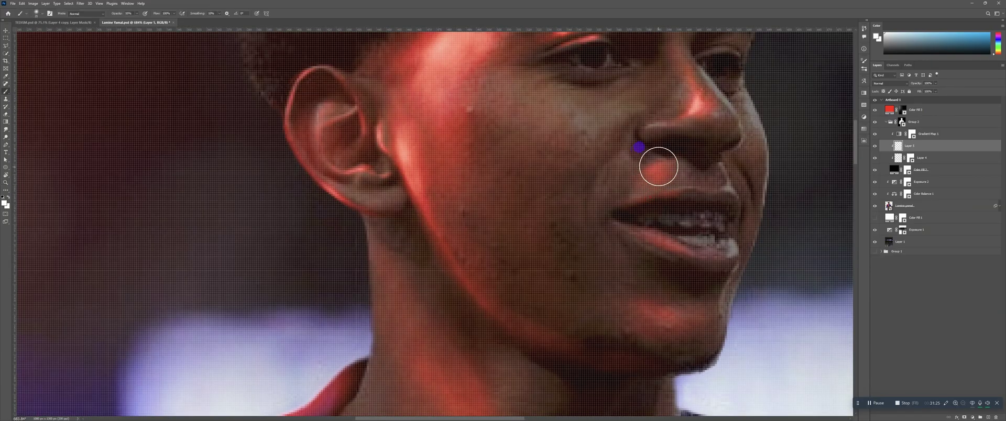
{"action": "key", "text": "["}
{"action": "key", "text": "["}
{"action": "key", "text": "["}
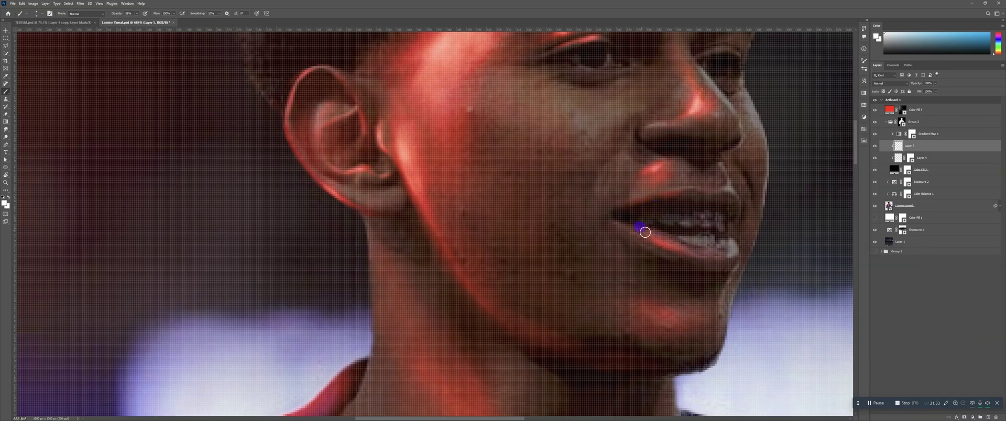
{"action": "key", "text": "z"}
{"action": "left_click_drag", "start_coordinate": [676, 200], "coordinate": [647, 224]}
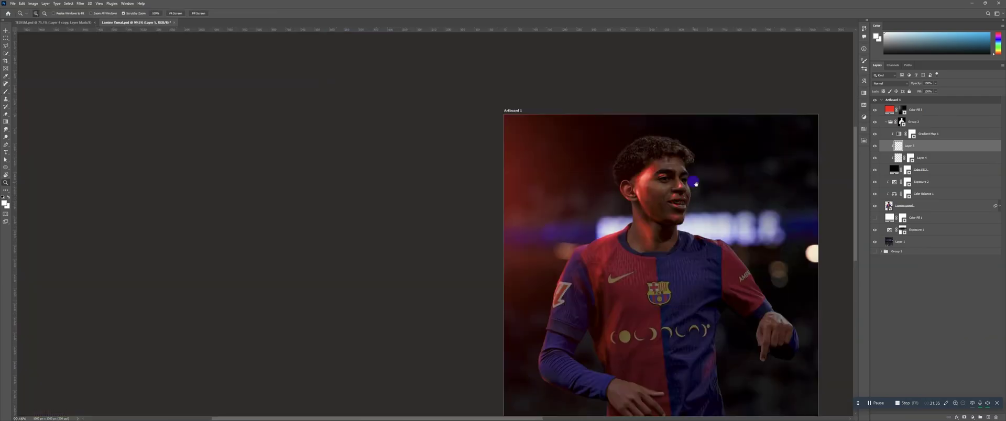
{"action": "left_click_drag", "start_coordinate": [701, 191], "coordinate": [707, 105]}
Build up the soft red glow around the mouth on the glow layer below, using a larger brush with adjusted opacity
{"action": "left_click", "coordinate": [897, 157]}
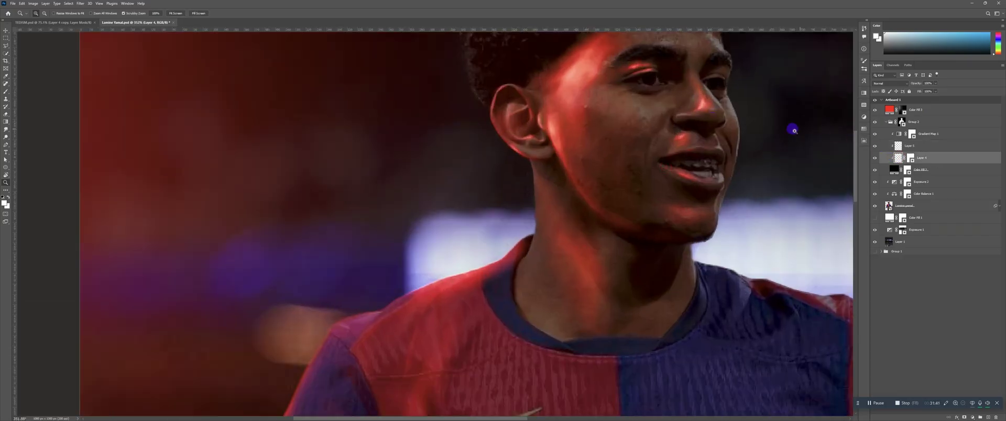
{"action": "key", "text": "b"}
{"action": "key", "text": "]"}
{"action": "key", "text": "]"}
{"action": "key", "text": "]"}
{"action": "key", "text": "]"}
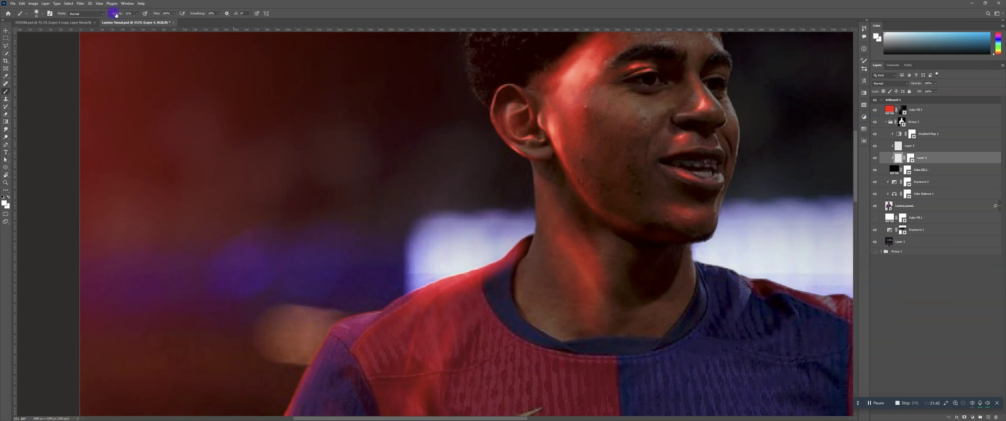
{"action": "left_click_drag", "start_coordinate": [114, 13], "coordinate": [115, 13]}
{"action": "key", "text": "s"}
{"action": "left_click", "coordinate": [674, 142]}
{"action": "left_click", "coordinate": [487, 159]}
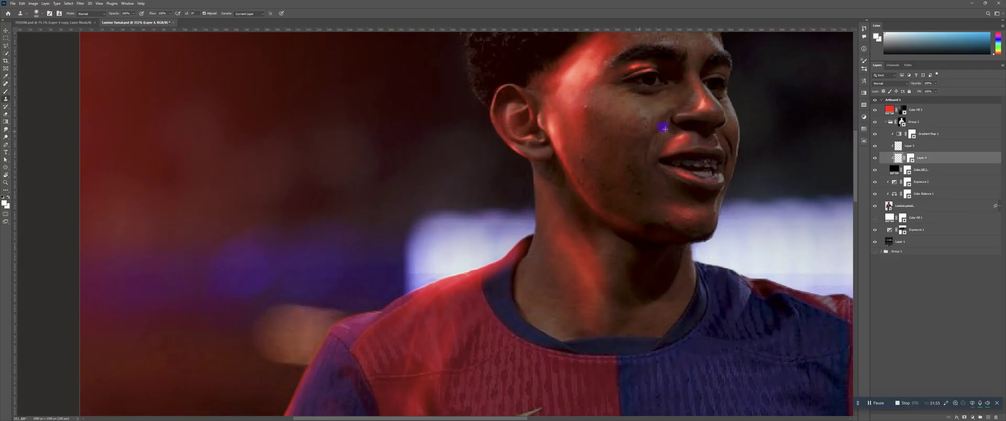
Refine the red glow between the nose and upper lip with the Eraser
{"action": "key", "text": "e"}
{"action": "scroll", "coordinate": [681, 142], "scroll_direction": "up", "scroll_amount": 3}
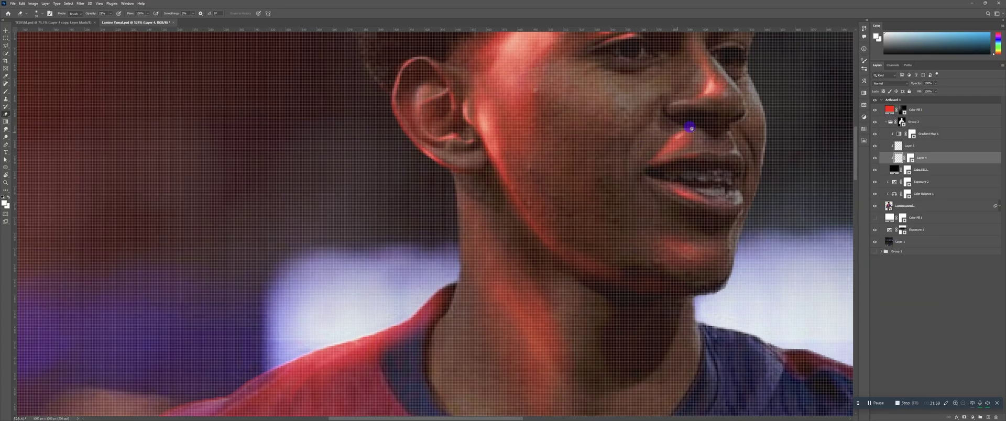
{"action": "left_click_drag", "start_coordinate": [718, 120], "coordinate": [632, 153]}
Return to the highlight layer and paint a bright rim down the back edge of the neck with adjusted brush opacity
{"action": "left_click", "coordinate": [908, 147]}
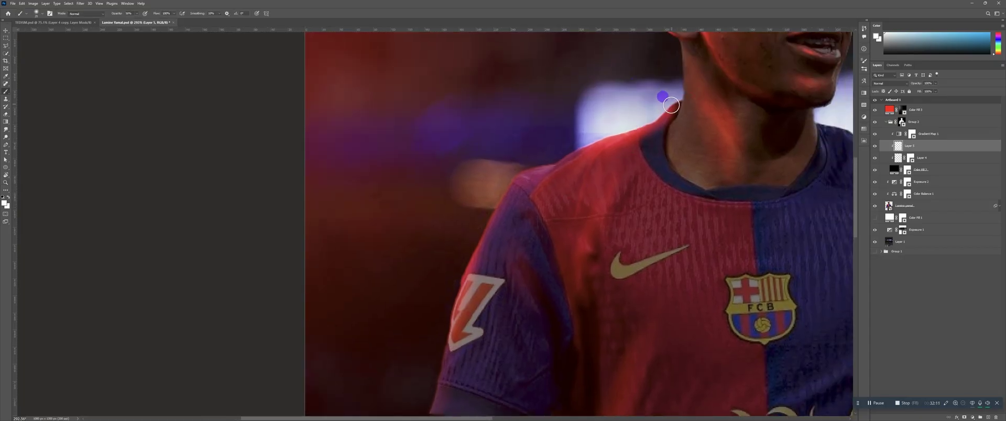
{"action": "scroll", "coordinate": [666, 104], "scroll_direction": "up", "scroll_amount": 2}
{"action": "key", "text": "b"}
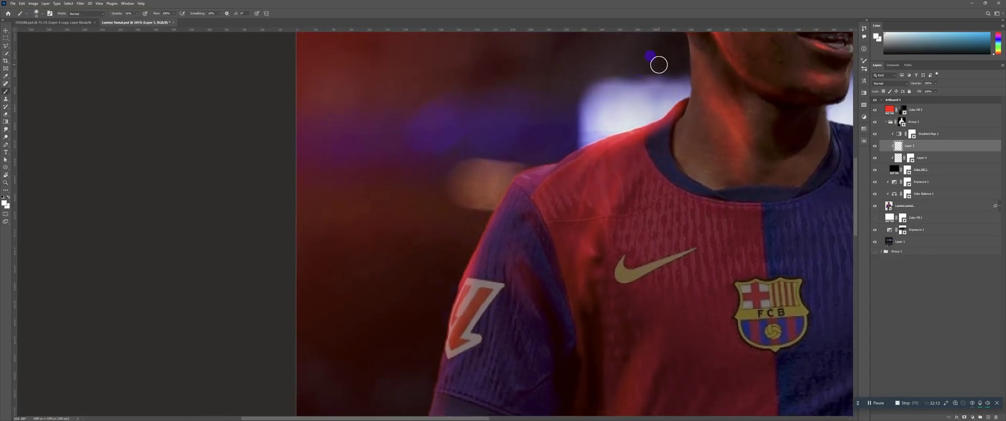
{"action": "left_click_drag", "start_coordinate": [112, 13], "coordinate": [116, 13]}
{"action": "mouse_move", "coordinate": [688, 61]}
{"action": "left_mouse_down"}
{"action": "mouse_move", "coordinate": [645, 153]}
{"action": "mouse_move", "coordinate": [644, 124]}
{"action": "left_mouse_up"}
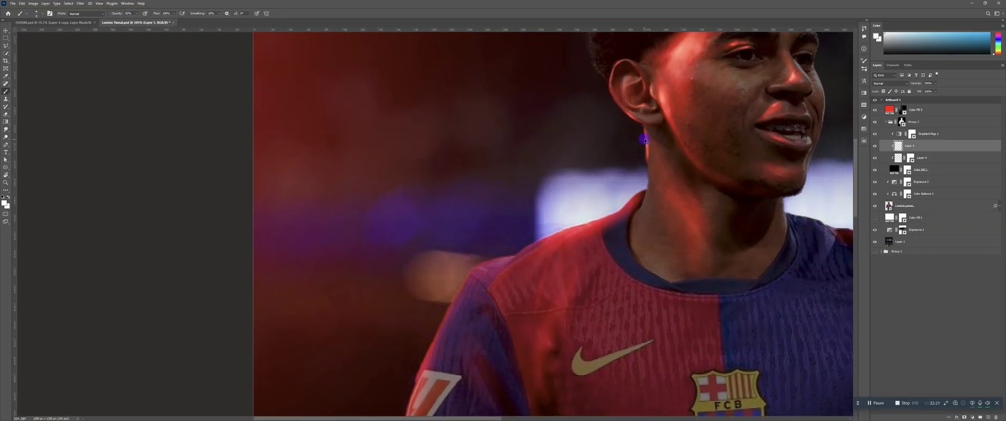
{"action": "scroll", "coordinate": [669, 137], "scroll_direction": "up", "scroll_amount": 2}
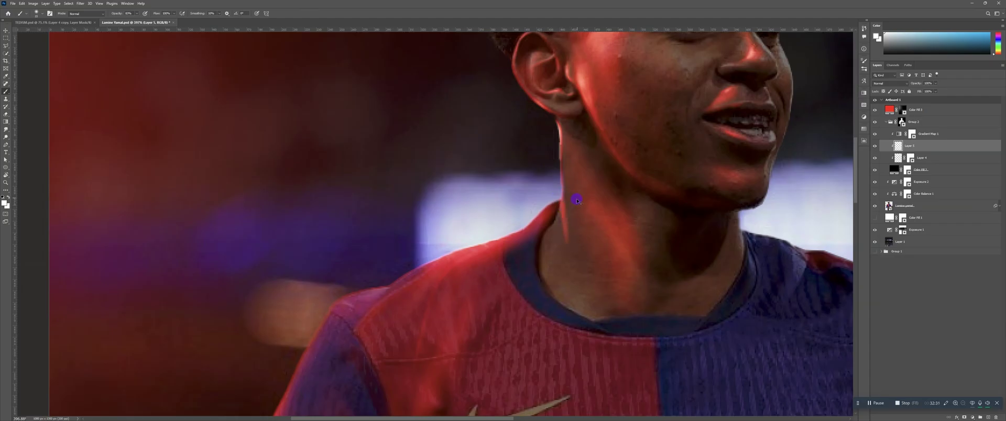
{"action": "left_click_drag", "start_coordinate": [562, 191], "coordinate": [564, 208]}
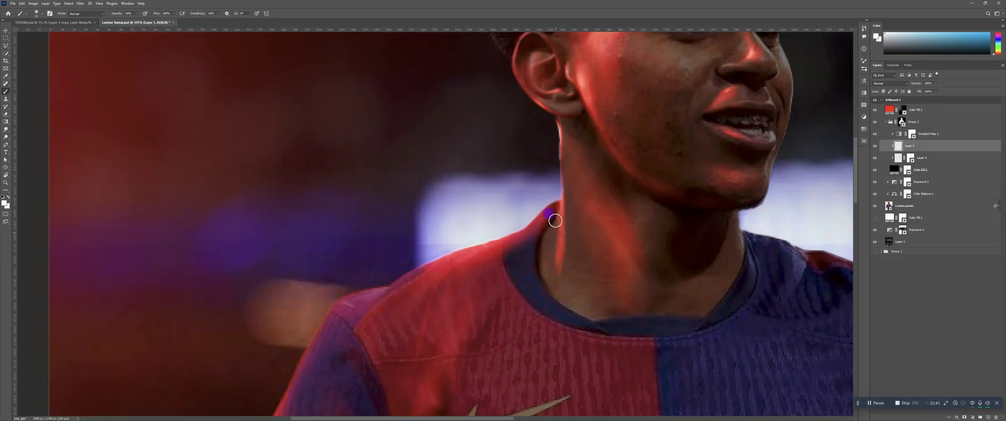
Soften the lower end of the neck highlight near the collar with the Eraser
{"action": "key", "text": "z"}
{"action": "mouse_move", "coordinate": [588, 195]}
{"action": "left_mouse_down"}
{"action": "mouse_move", "coordinate": [577, 211]}
{"action": "mouse_move", "coordinate": [618, 162]}
{"action": "left_mouse_up"}
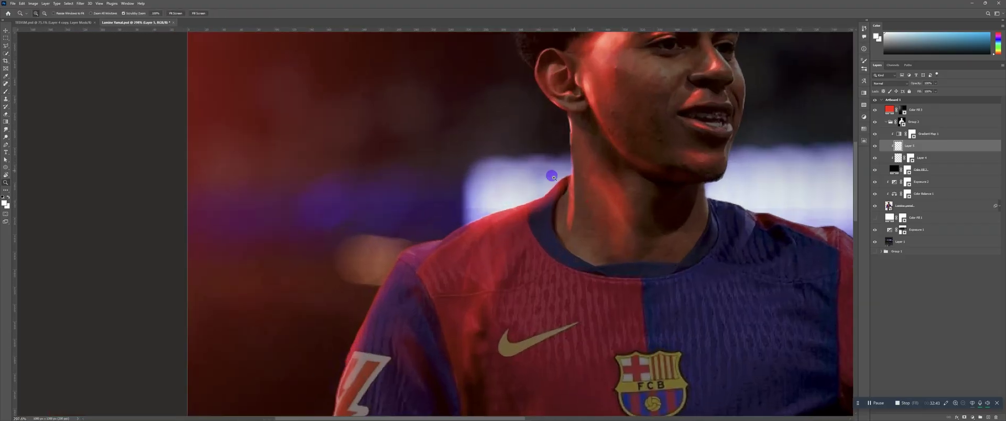
{"action": "key", "text": "e"}
{"action": "mouse_move", "coordinate": [571, 212]}
{"action": "left_mouse_down"}
{"action": "mouse_move", "coordinate": [554, 231]}
{"action": "mouse_move", "coordinate": [558, 220]}
{"action": "mouse_move", "coordinate": [561, 251]}
{"action": "left_mouse_up"}
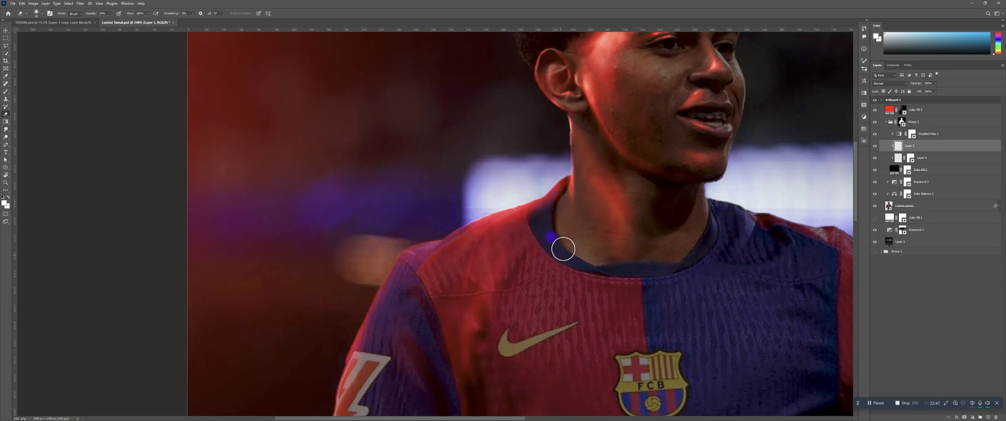
Paint a white rim highlight along the collar edge and the shoulder line out to the shoulder tip
{"action": "key", "text": "b"}
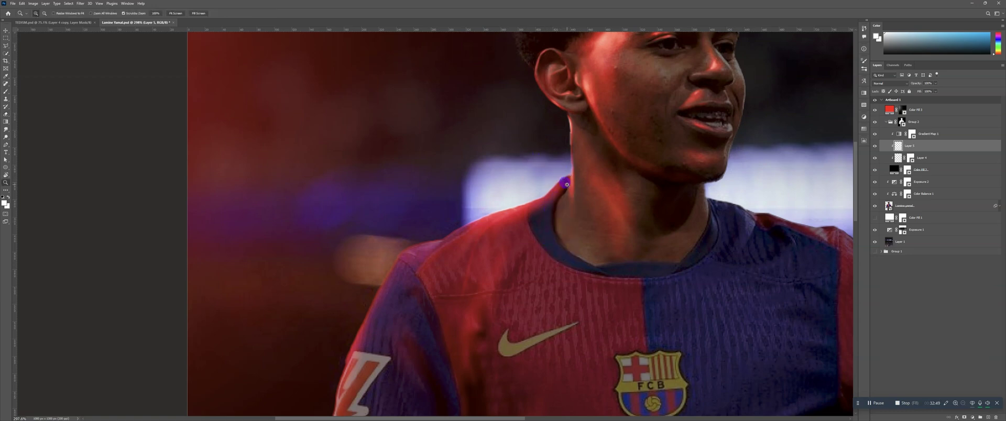
{"action": "mouse_move", "coordinate": [568, 176]}
{"action": "left_mouse_down"}
{"action": "mouse_move", "coordinate": [541, 239]}
{"action": "mouse_move", "coordinate": [557, 194]}
{"action": "mouse_move", "coordinate": [549, 223]}
{"action": "mouse_move", "coordinate": [556, 196]}
{"action": "mouse_move", "coordinate": [550, 203]}
{"action": "mouse_move", "coordinate": [549, 261]}
{"action": "left_mouse_up"}
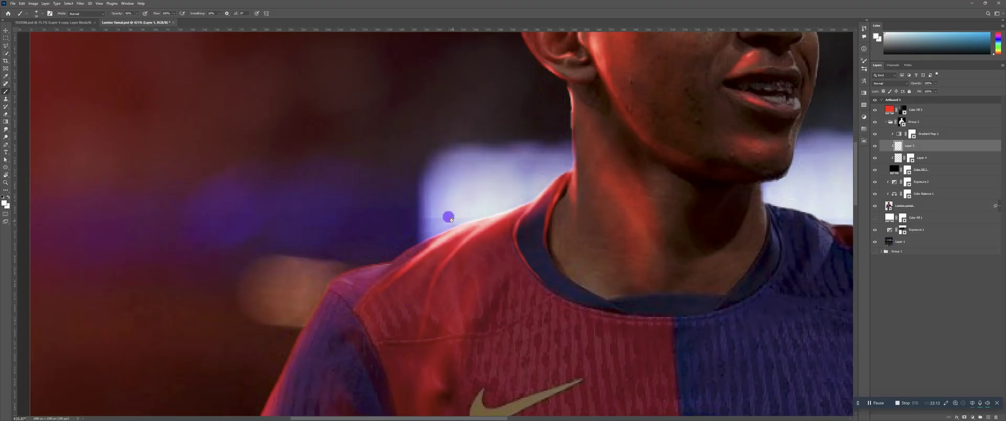
{"action": "left_click_drag", "start_coordinate": [449, 217], "coordinate": [529, 163]}
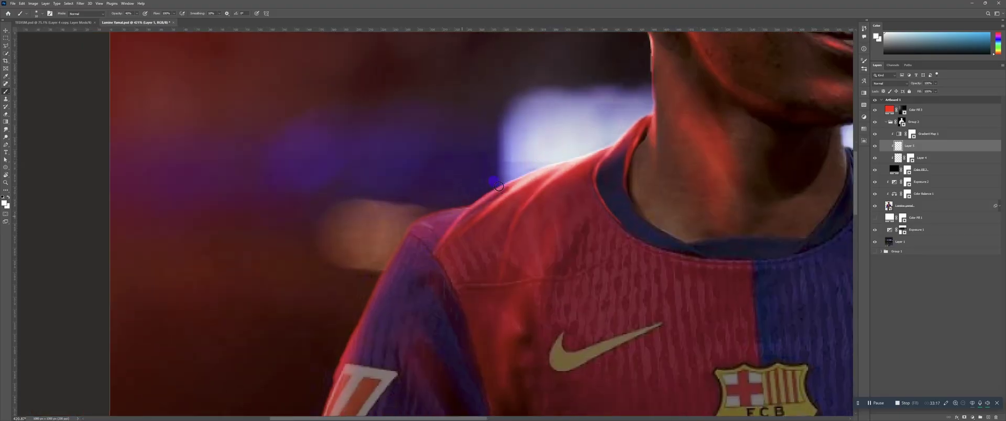
{"action": "left_click_drag", "start_coordinate": [515, 159], "coordinate": [583, 131]}
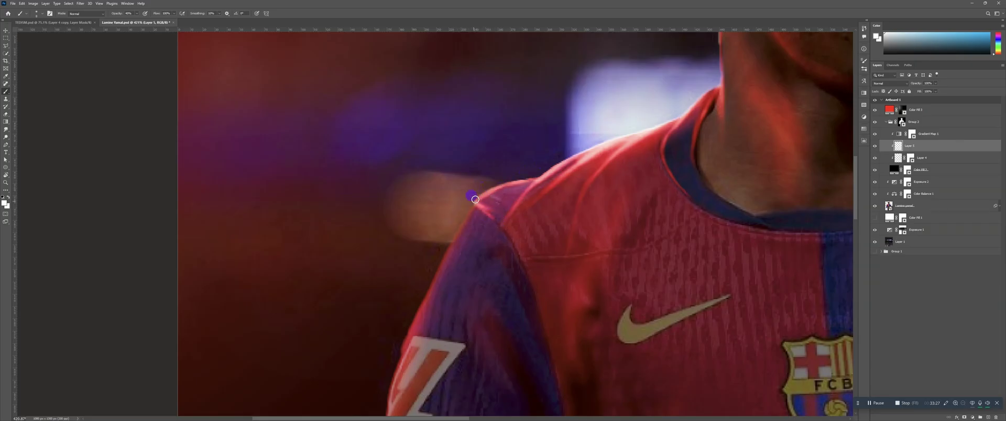
Paint highlights down the outer edge of the upper sleeve and along the shoulder seam
{"action": "left_click_drag", "start_coordinate": [430, 277], "coordinate": [408, 332]}
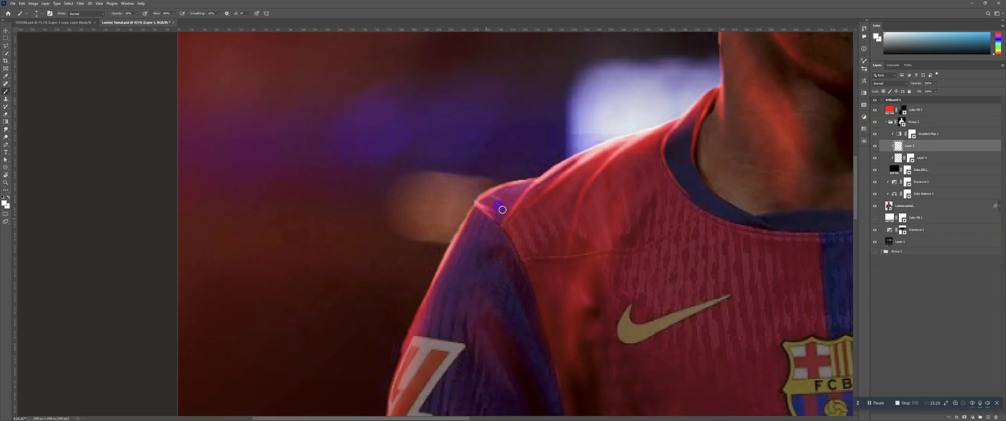
{"action": "left_click_drag", "start_coordinate": [539, 182], "coordinate": [479, 225]}
{"action": "left_click_drag", "start_coordinate": [572, 157], "coordinate": [602, 134]}
{"action": "left_click_drag", "start_coordinate": [570, 168], "coordinate": [577, 161]}
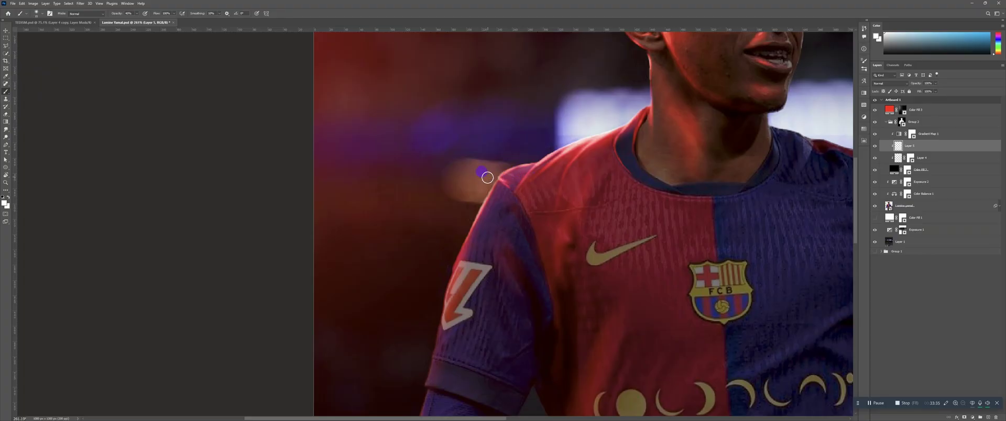
Extend the rim highlight down the sleeve to the badge, undo the last stroke and reduce the brush size
{"action": "left_click_drag", "start_coordinate": [493, 182], "coordinate": [440, 272]}
{"action": "mouse_move", "coordinate": [458, 239]}
{"action": "left_mouse_down"}
{"action": "mouse_move", "coordinate": [434, 298]}
{"action": "mouse_move", "coordinate": [504, 183]}
{"action": "mouse_move", "coordinate": [476, 226]}
{"action": "mouse_move", "coordinate": [505, 195]}
{"action": "left_mouse_up"}
{"action": "key", "text": "ctrl+z"}
{"action": "key", "text": "bracketleft"}
{"action": "key", "text": "bracketleft"}
{"action": "key", "text": "bracketleft"}
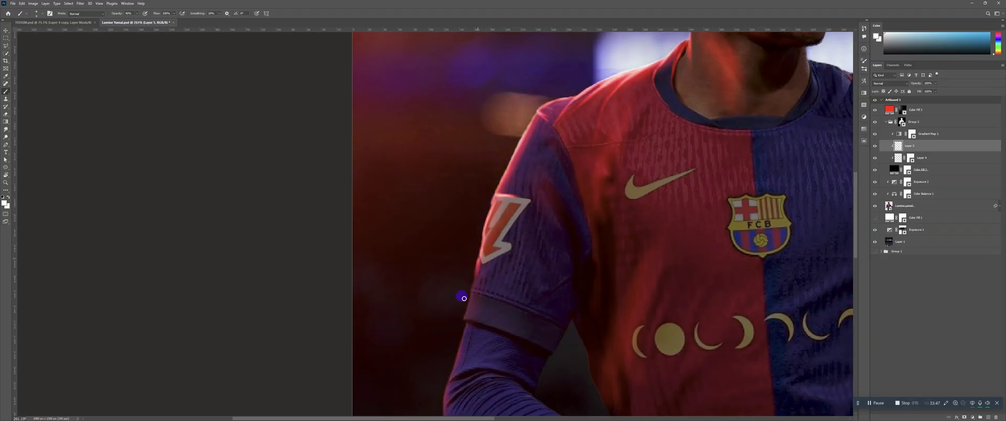
Paint the white rim highlight down the sleeve edge from below the badge to the cuff seam with a larger brush
{"action": "scroll", "coordinate": [519, 204], "scroll_direction": "down", "scroll_amount": 1}
{"action": "scroll", "coordinate": [497, 202], "scroll_direction": "left", "scroll_amount": 1}
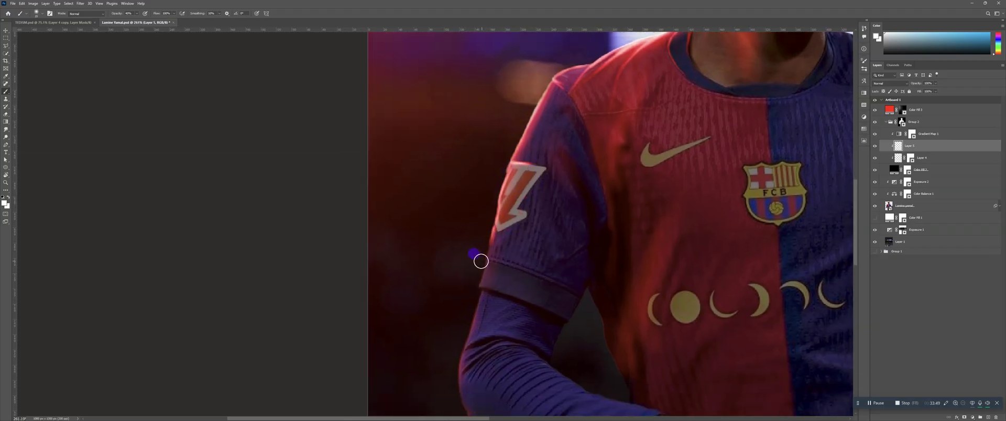
{"action": "key", "text": "bracketright"}
{"action": "key", "text": "bracketright"}
{"action": "key", "text": "bracketright"}
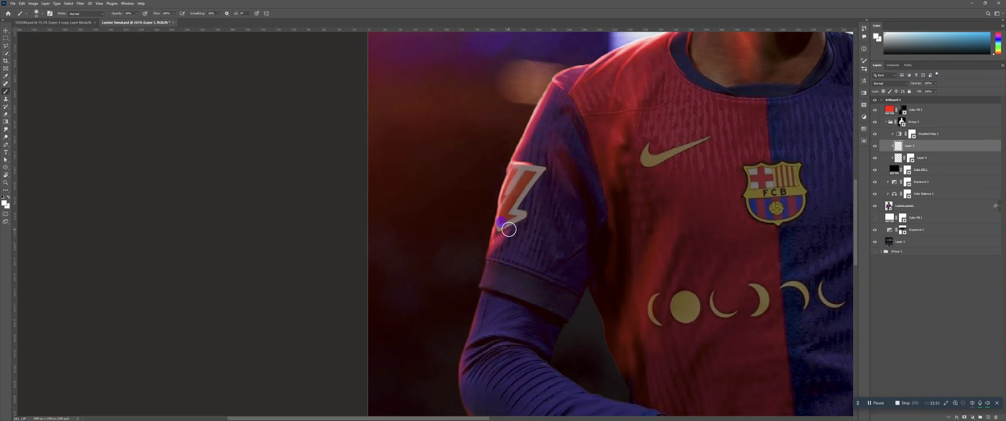
{"action": "left_click_drag", "start_coordinate": [500, 232], "coordinate": [496, 241]}
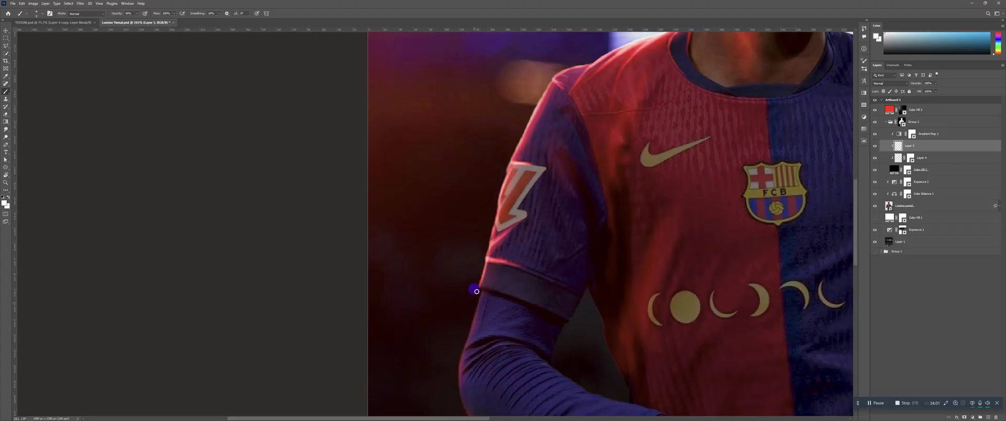
Paint a broad soft glow over the shoulder tip and upper sleeve with a much larger brush
{"action": "key", "text": "z"}
{"action": "left_click_drag", "start_coordinate": [579, 203], "coordinate": [593, 176]}
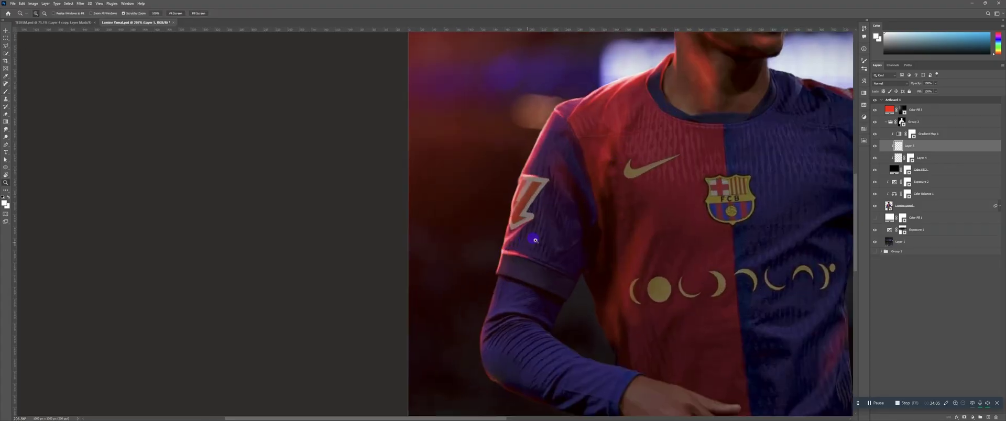
{"action": "key", "text": "b"}
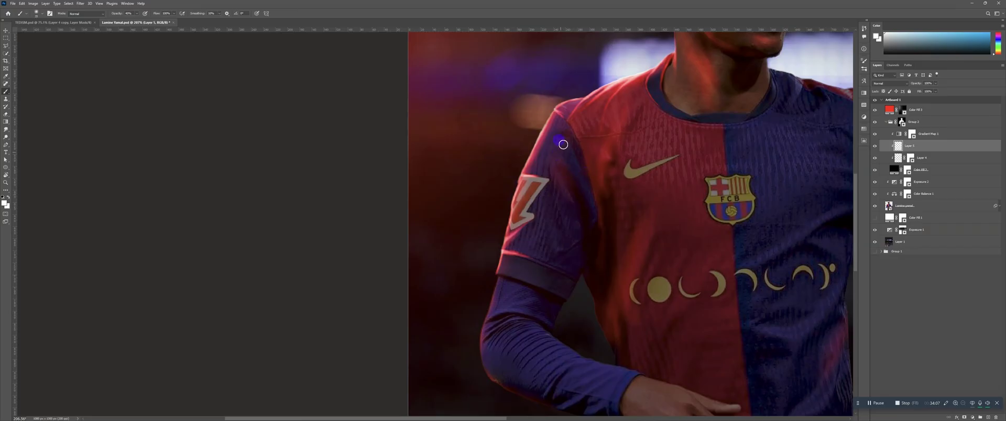
{"action": "key", "text": "bracketright"}
{"action": "key", "text": "bracketright"}
{"action": "key", "text": "bracketright"}
{"action": "key", "text": "bracketright"}
{"action": "key", "text": "bracketright"}
{"action": "key", "text": "bracketright"}
{"action": "key", "text": "bracketright"}
{"action": "key", "text": "bracketright"}
{"action": "key", "text": "bracketright"}
{"action": "key", "text": "bracketright"}
{"action": "key", "text": "bracketright"}
{"action": "key", "text": "bracketright"}
{"action": "key", "text": "bracketright"}
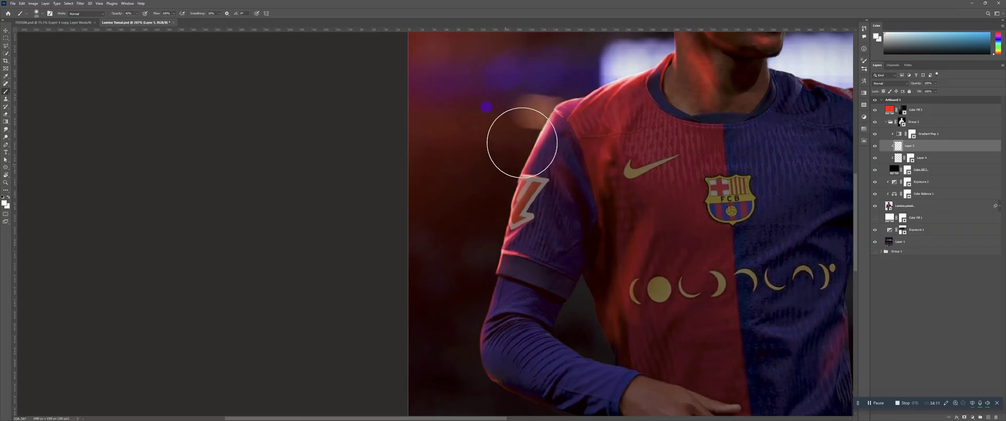
{"action": "left_click_drag", "start_coordinate": [547, 124], "coordinate": [538, 139]}
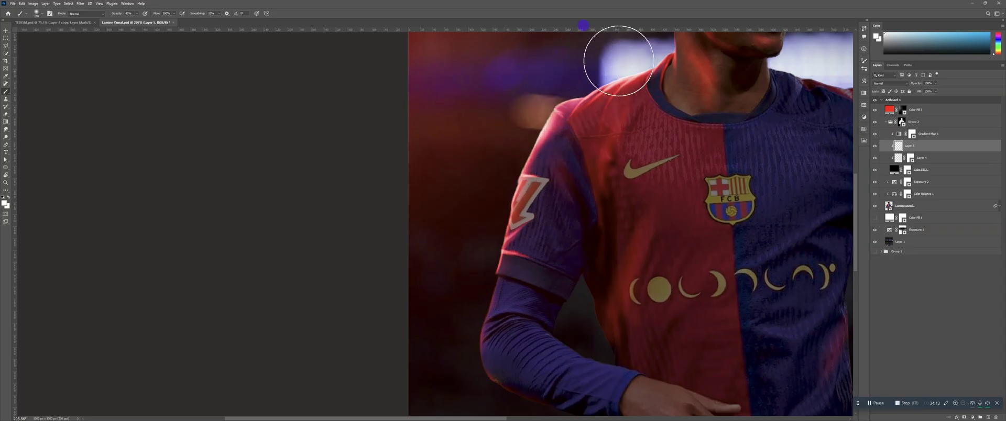
Paint a thin highlight along the outer and lower edge of the sleeve cuff with a much smaller brush
{"action": "key", "text": "z"}
{"action": "left_click", "coordinate": [553, 183]}
{"action": "left_click", "coordinate": [536, 175]}
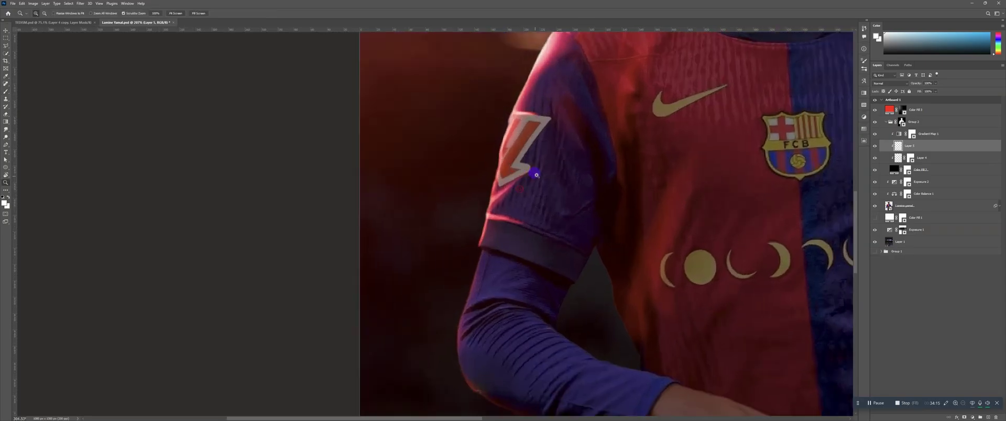
{"action": "left_click_drag", "start_coordinate": [536, 175], "coordinate": [544, 128]}
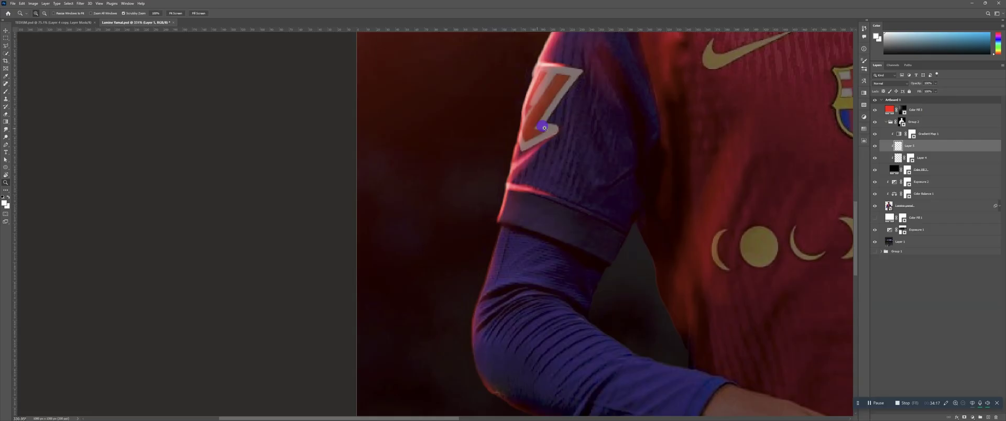
{"action": "left_click_drag", "start_coordinate": [526, 188], "coordinate": [527, 169]}
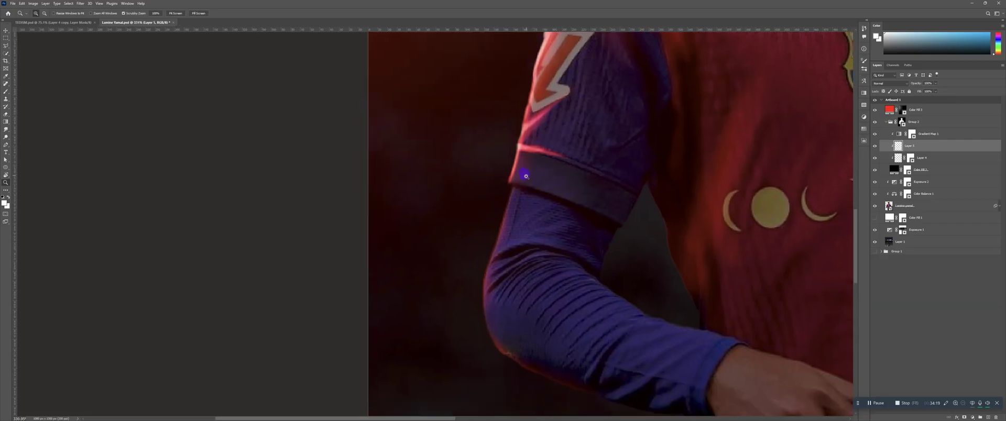
{"action": "key", "text": "b"}
{"action": "key", "text": "["}
{"action": "key", "text": "["}
{"action": "key", "text": "["}
{"action": "key", "text": "["}
{"action": "key", "text": "["}
{"action": "key", "text": "["}
{"action": "key", "text": "["}
{"action": "key", "text": "["}
{"action": "key", "text": "["}
{"action": "key", "text": "["}
{"action": "key", "text": "["}
{"action": "key", "text": "["}
{"action": "key", "text": "["}
{"action": "key", "text": "["}
{"action": "key", "text": "["}
{"action": "key", "text": "["}
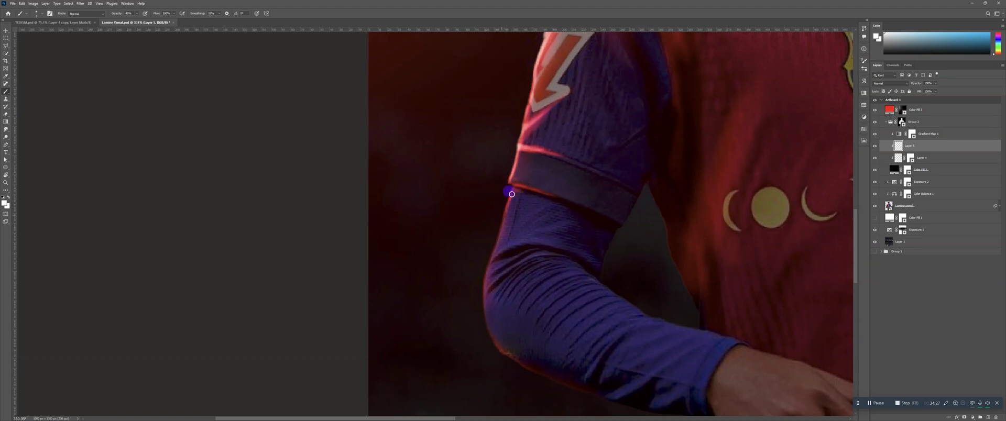
Paint a rim highlight down the long undersleeve's outer edge to the elbow, including the fold above the elbow
{"action": "left_click_drag", "start_coordinate": [521, 213], "coordinate": [534, 192]}
{"action": "key", "text": "]"}
{"action": "key", "text": "]"}
{"action": "key", "text": "]"}
{"action": "key", "text": "]"}
{"action": "left_click_drag", "start_coordinate": [500, 232], "coordinate": [520, 228]}
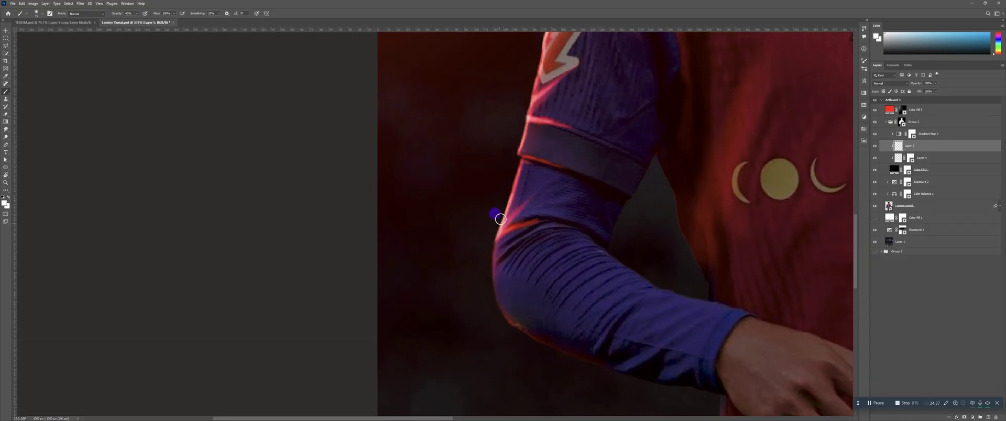
{"action": "left_click_drag", "start_coordinate": [522, 231], "coordinate": [517, 215]}
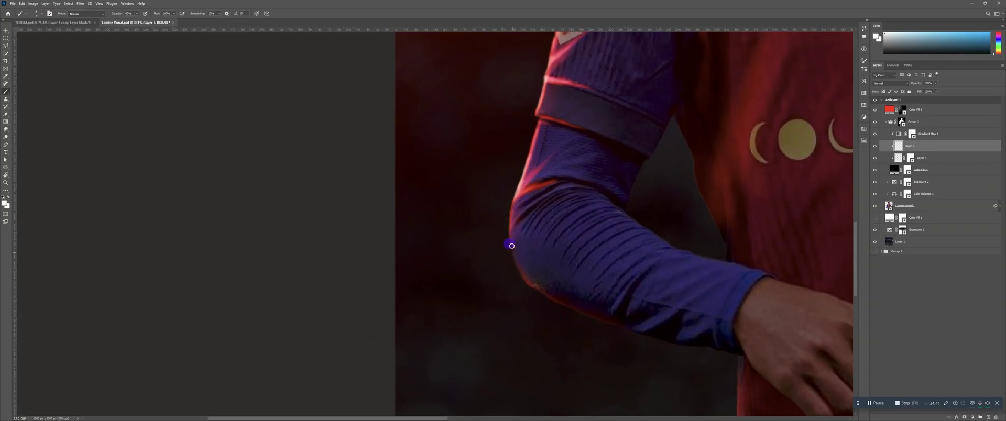
{"action": "key", "text": "s"}
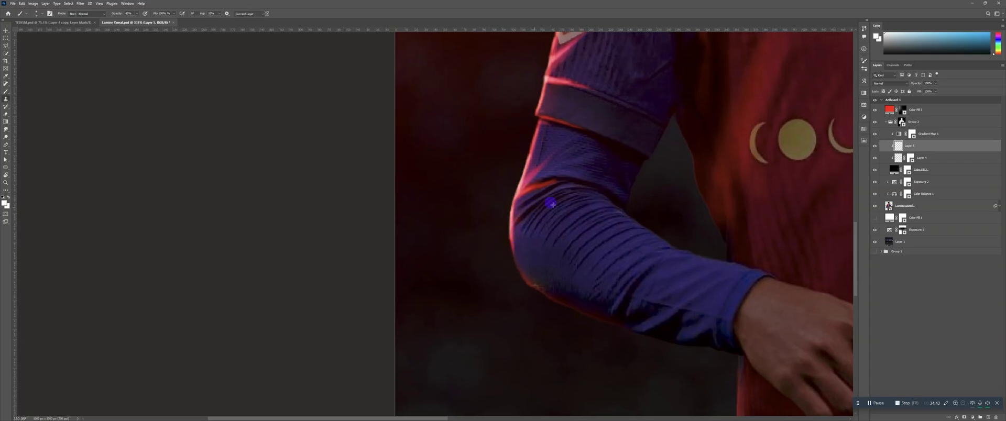
{"action": "left_click", "coordinate": [597, 186]}
{"action": "left_click", "coordinate": [488, 158]}
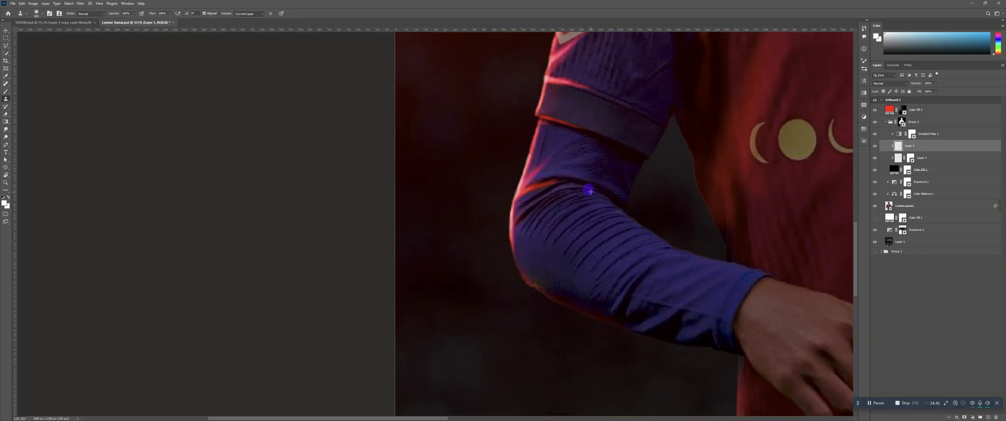
Extend the rim highlight around the elbow and along the lower edge of the forearm toward the wrist
{"action": "key", "text": "z"}
{"action": "left_click_drag", "start_coordinate": [590, 191], "coordinate": [548, 229]}
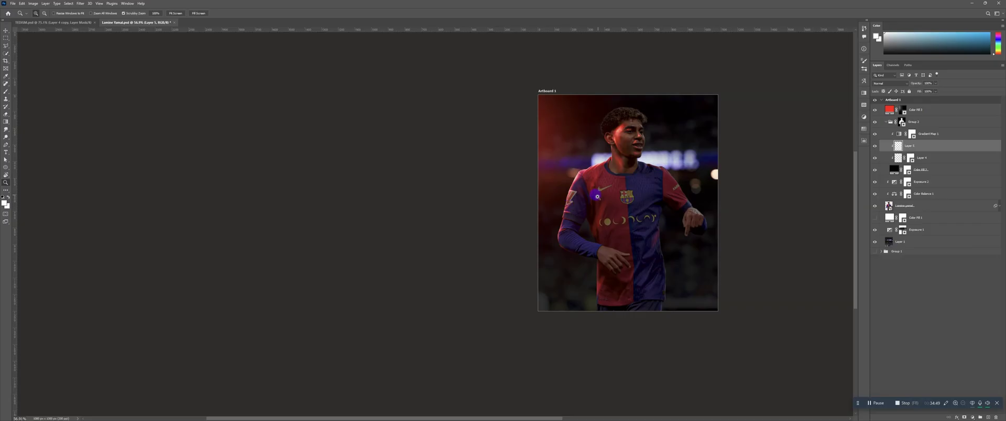
{"action": "left_click_drag", "start_coordinate": [597, 197], "coordinate": [612, 179]}
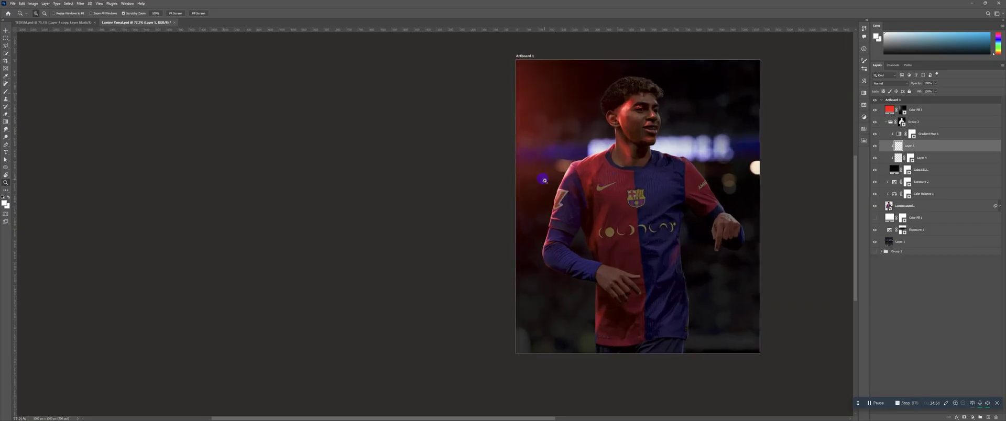
{"action": "left_click_drag", "start_coordinate": [545, 180], "coordinate": [562, 152]}
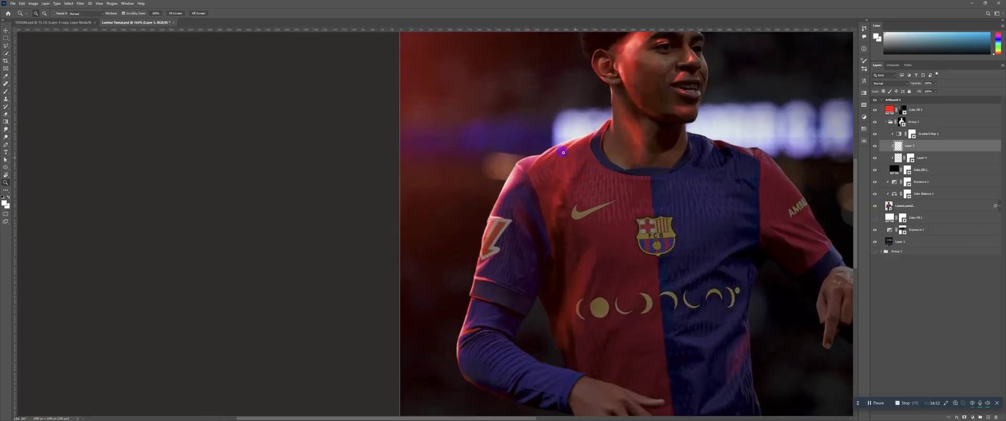
{"action": "key", "text": "b"}
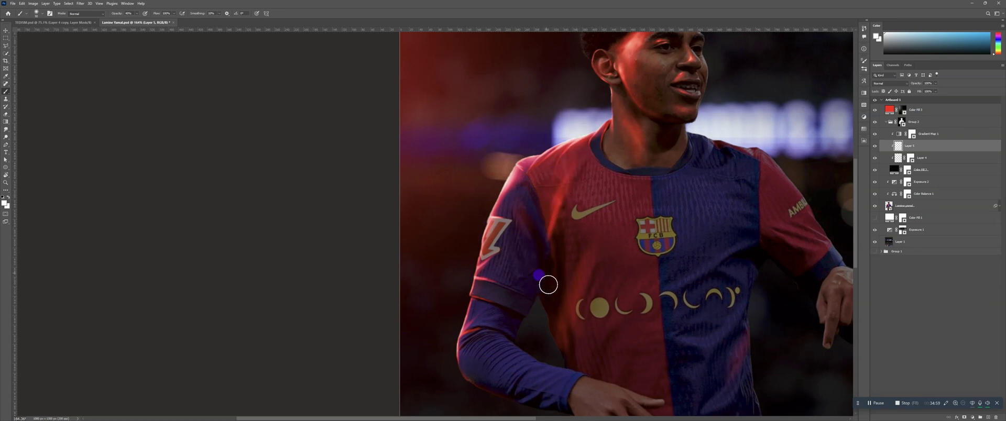
{"action": "mouse_move", "coordinate": [576, 255]}
{"action": "left_mouse_down"}
{"action": "mouse_move", "coordinate": [563, 211]}
{"action": "mouse_move", "coordinate": [559, 220]}
{"action": "left_mouse_up"}
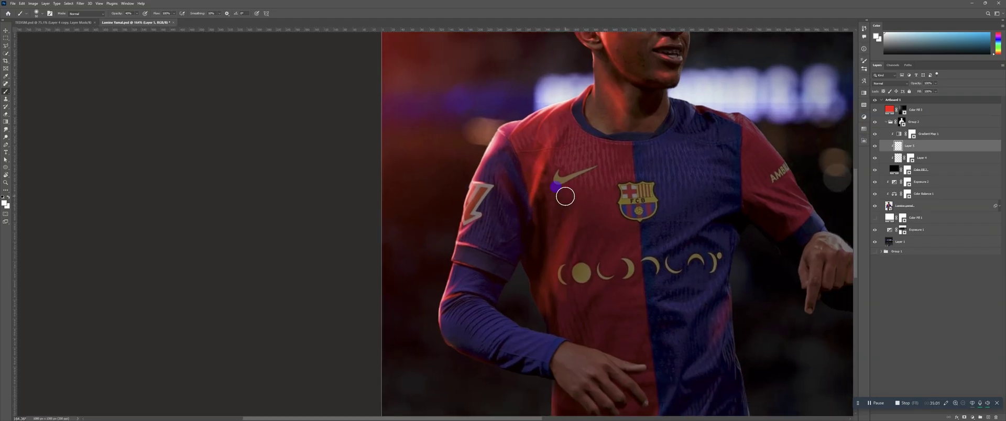
{"action": "left_click_drag", "start_coordinate": [549, 247], "coordinate": [562, 189]}
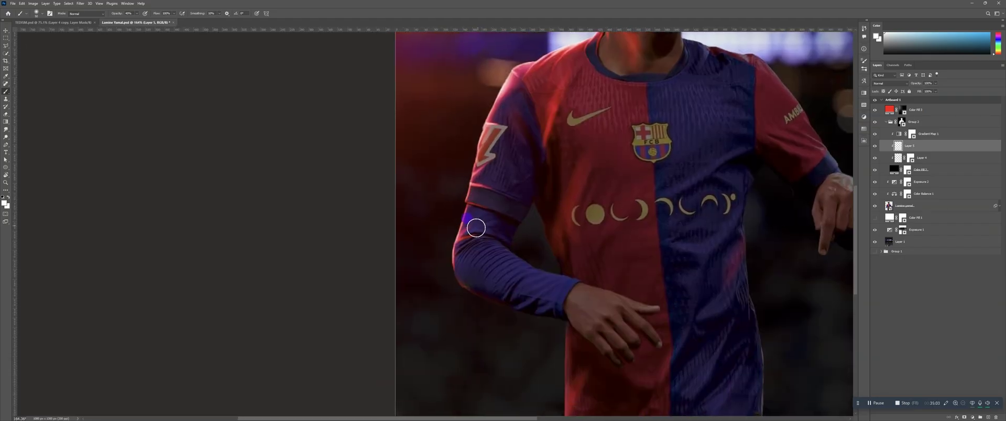
{"action": "left_click_drag", "start_coordinate": [475, 246], "coordinate": [474, 201]}
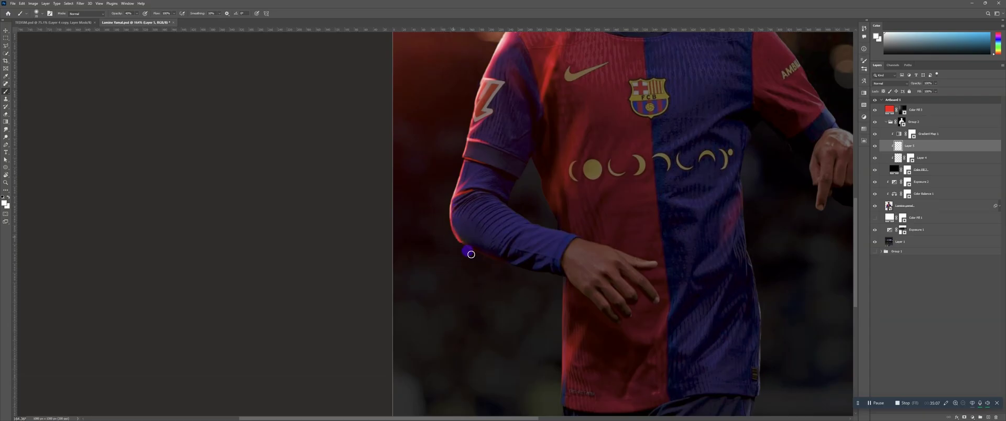
{"action": "left_click_drag", "start_coordinate": [494, 259], "coordinate": [540, 272]}
Paint a large soft glow over the elbow's outer edge on Layer 4 with a greatly enlarged brush
{"action": "key", "text": "z"}
{"action": "left_click_drag", "start_coordinate": [527, 193], "coordinate": [575, 168]}
{"action": "scroll", "coordinate": [556, 187], "scroll_direction": "down", "scroll_amount": 9}
{"action": "left_click", "coordinate": [890, 150]}
{"action": "left_click", "coordinate": [902, 157]}
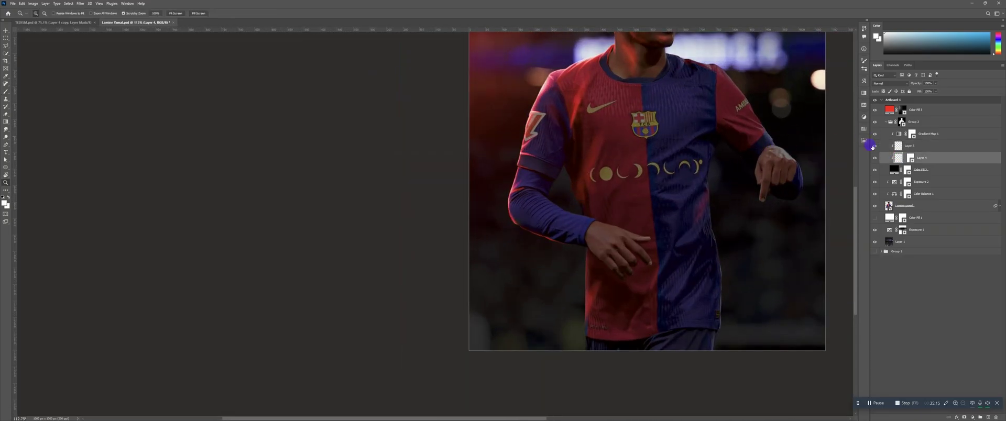
{"action": "left_click", "coordinate": [898, 158]}
{"action": "key", "text": "b"}
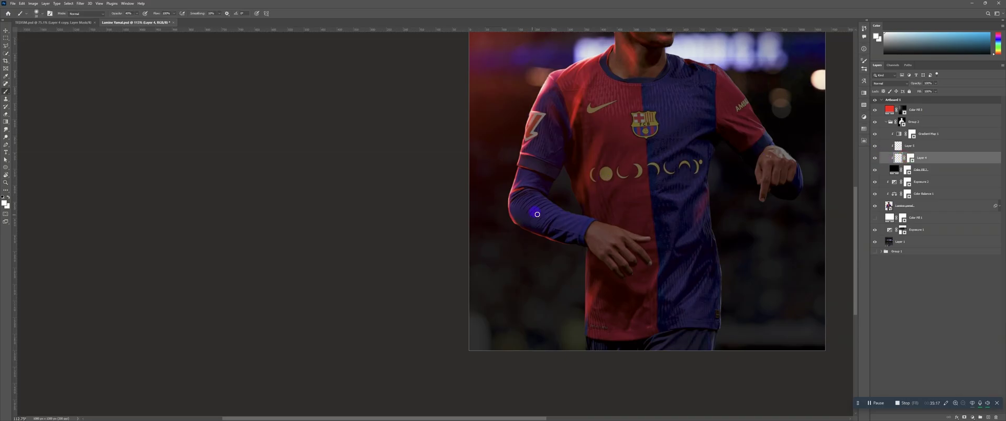
{"action": "key", "text": "bracketright"}
{"action": "key", "text": "bracketright"}
{"action": "key", "text": "bracketright"}
{"action": "key", "text": "bracketright"}
{"action": "key", "text": "bracketright"}
{"action": "key", "text": "bracketright"}
{"action": "key", "text": "bracketright"}
{"action": "key", "text": "bracketright"}
{"action": "key", "text": "bracketright"}
{"action": "key", "text": "bracketright"}
{"action": "key", "text": "bracketright"}
{"action": "key", "text": "bracketright"}
{"action": "key", "text": "bracketright"}
{"action": "key", "text": "bracketright"}
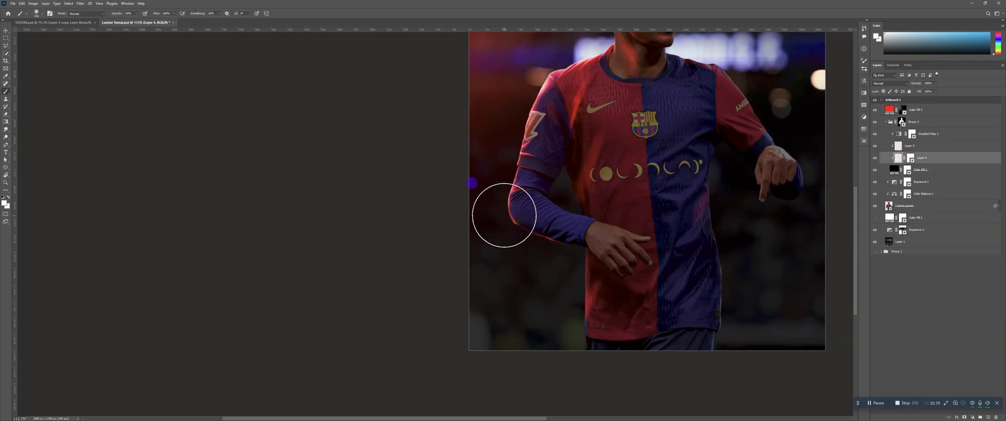
{"action": "key", "text": "bracketright"}
{"action": "key", "text": "bracketright"}
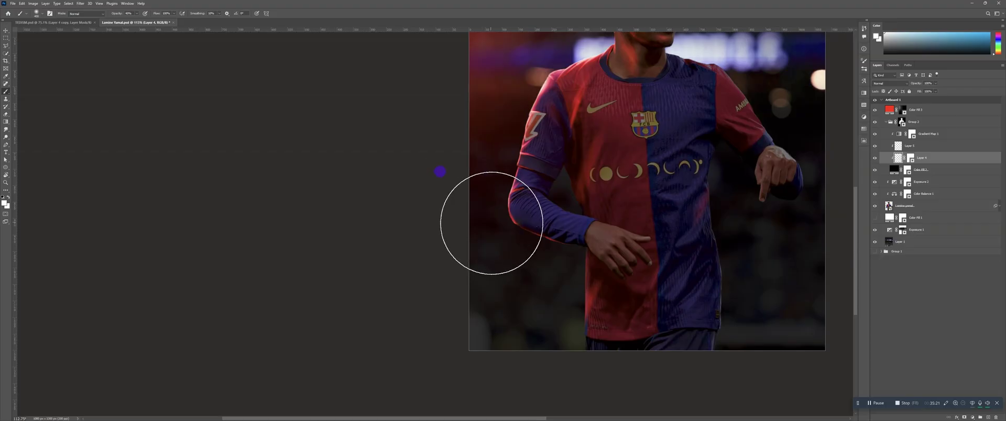
{"action": "left_click_drag", "start_coordinate": [489, 231], "coordinate": [498, 224]}
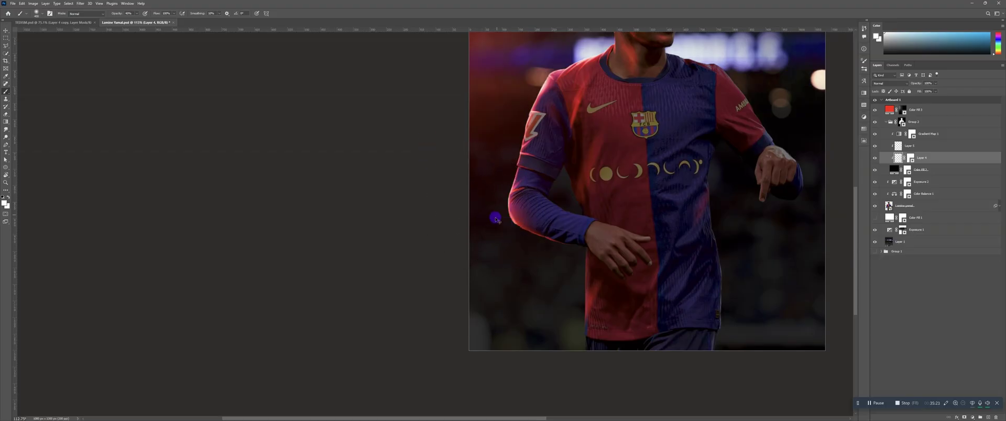
Undo the last brush stroke and paint a faint red rim glow on the bent arm's sleeve with a much smaller brush
{"action": "key", "text": "ctrl+z"}
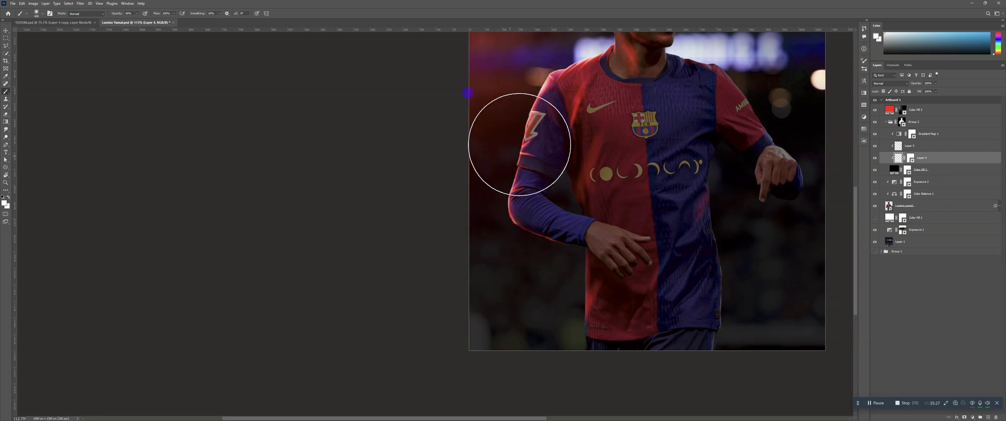
{"action": "left_click_drag", "start_coordinate": [523, 180], "coordinate": [551, 155]}
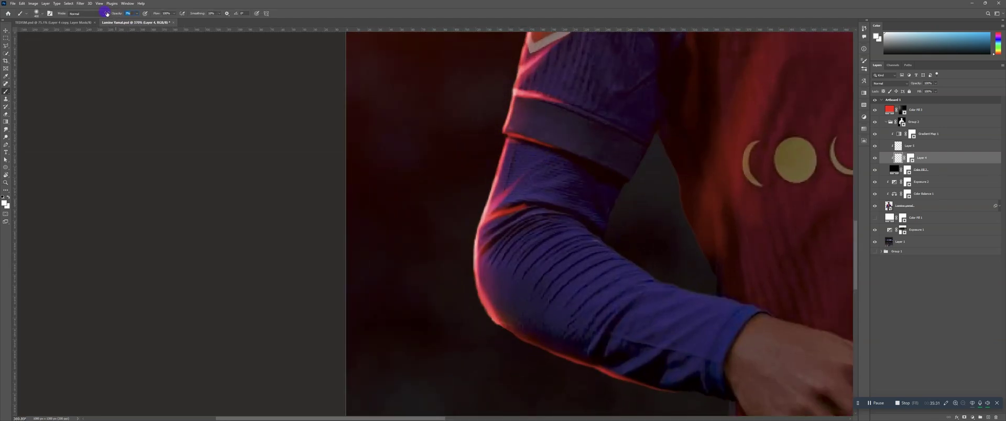
{"action": "key", "text": "bracketleft"}
{"action": "key", "text": "bracketleft"}
{"action": "key", "text": "bracketleft"}
{"action": "key", "text": "bracketleft"}
{"action": "key", "text": "bracketleft"}
{"action": "key", "text": "bracketleft"}
{"action": "key", "text": "bracketleft"}
{"action": "key", "text": "bracketleft"}
{"action": "key", "text": "bracketleft"}
{"action": "key", "text": "bracketleft"}
{"action": "key", "text": "bracketleft"}
{"action": "key", "text": "bracketleft"}
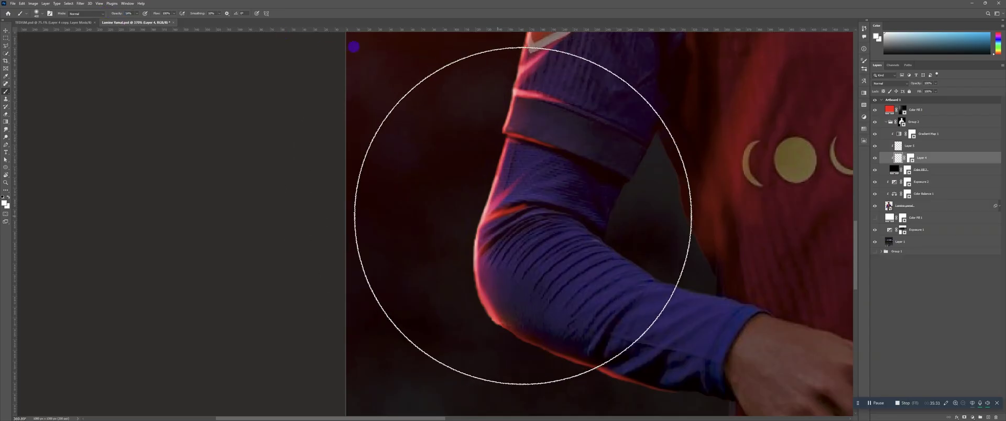
{"action": "key", "text": "bracketleft"}
{"action": "key", "text": "bracketleft"}
{"action": "key", "text": "bracketleft"}
{"action": "key", "text": "bracketleft"}
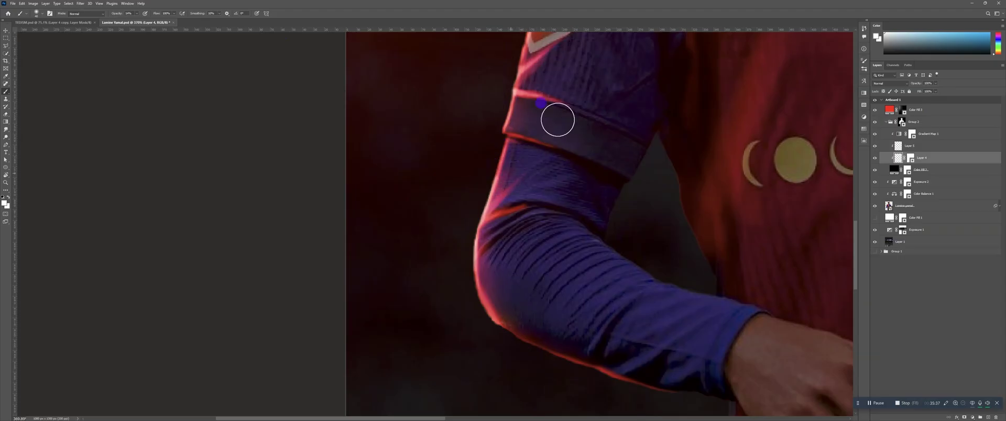
{"action": "left_click_drag", "start_coordinate": [538, 179], "coordinate": [545, 125]}
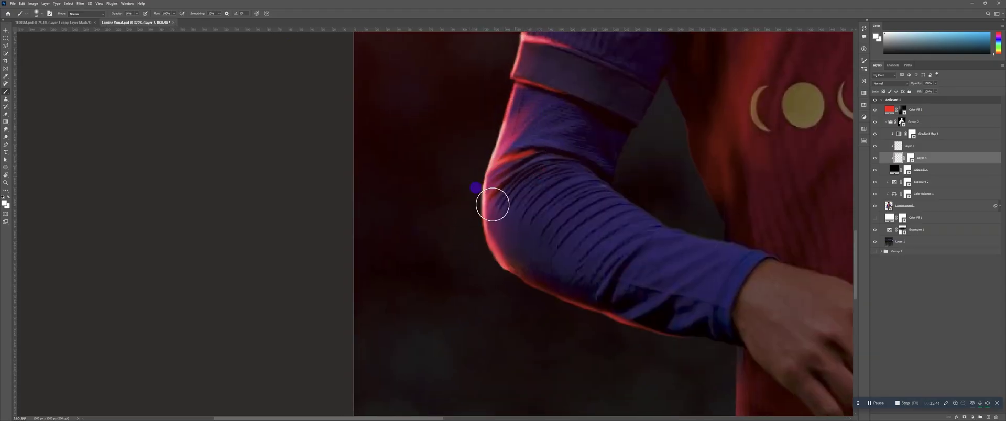
Paint finer red highlights with a smaller brush along the sleeve folds around the bent elbow
{"action": "key", "text": "bracketleft"}
{"action": "key", "text": "bracketleft"}
{"action": "key", "text": "bracketleft"}
{"action": "key", "text": "bracketleft"}
{"action": "key", "text": "bracketleft"}
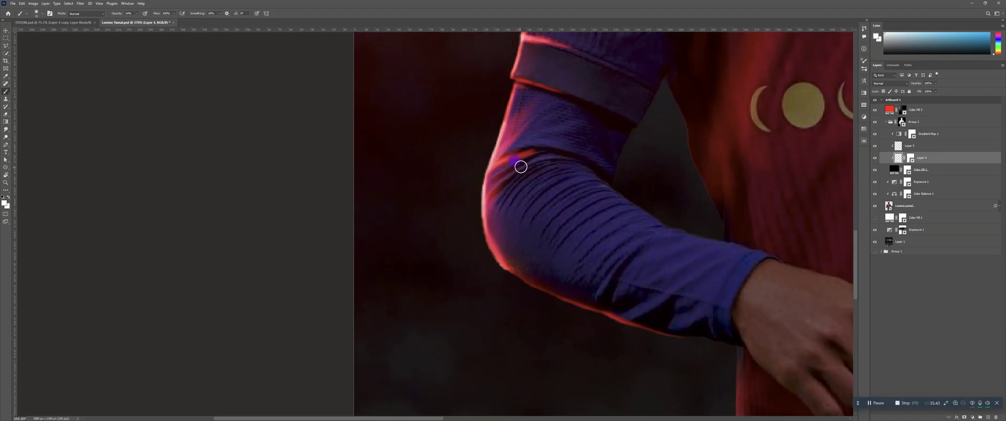
{"action": "left_click_drag", "start_coordinate": [489, 196], "coordinate": [500, 185]}
{"action": "left_click_drag", "start_coordinate": [556, 194], "coordinate": [530, 214]}
{"action": "left_click_drag", "start_coordinate": [611, 150], "coordinate": [542, 164]}
{"action": "left_click_drag", "start_coordinate": [540, 121], "coordinate": [555, 155]}
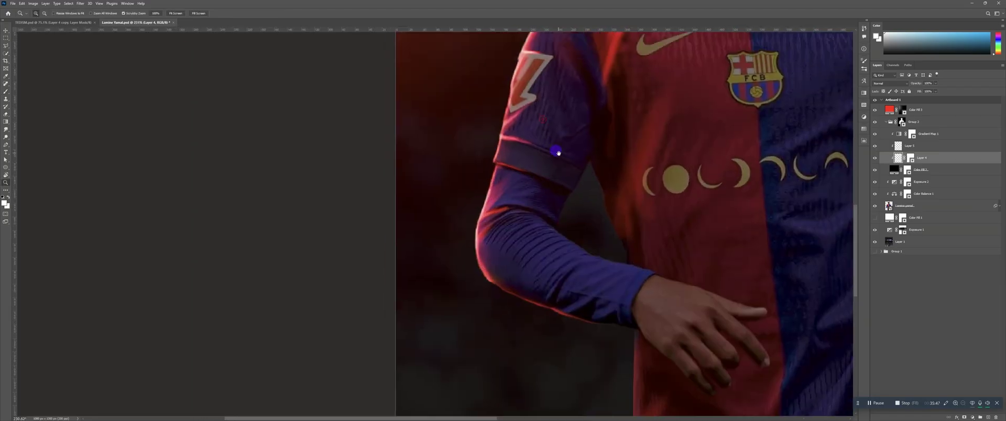
Paint red rim light on the shirt's shoulder and collar area above the bent arm
{"action": "key", "text": "b"}
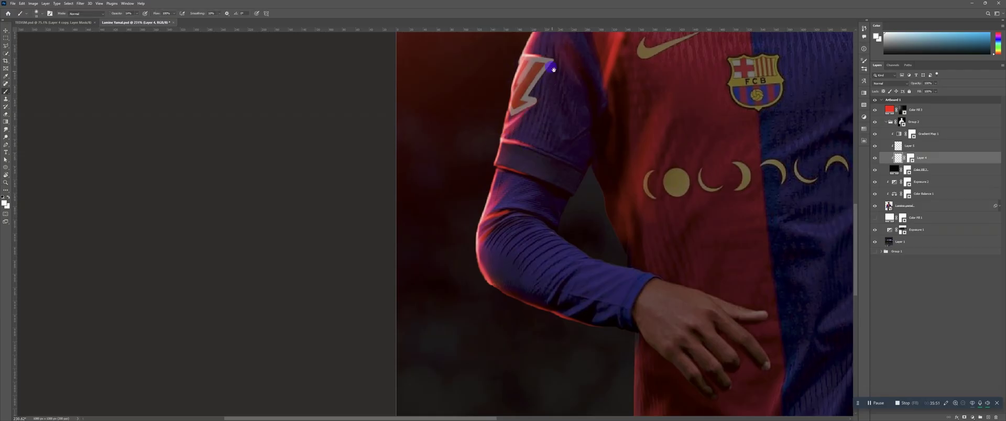
{"action": "scroll", "coordinate": [554, 69], "scroll_direction": "up", "scroll_amount": 2}
{"action": "scroll", "coordinate": [538, 111], "scroll_direction": "up", "scroll_amount": 3}
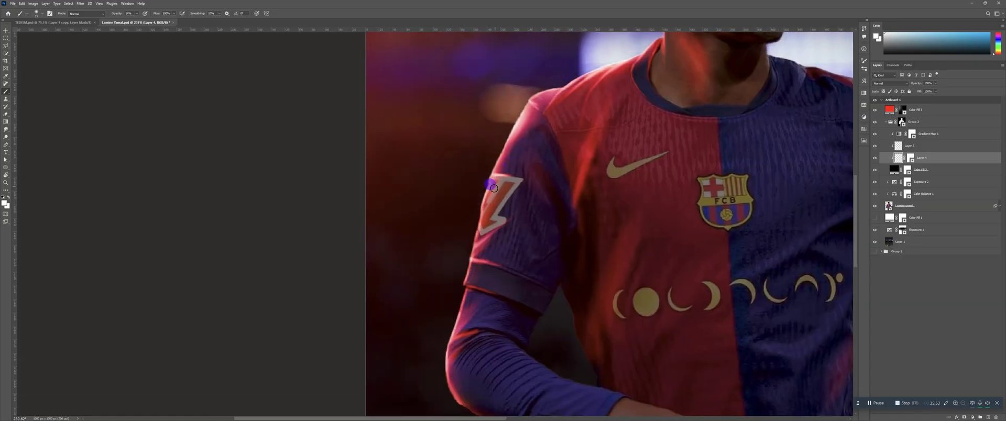
{"action": "scroll", "coordinate": [499, 184], "scroll_direction": "up", "scroll_amount": 3}
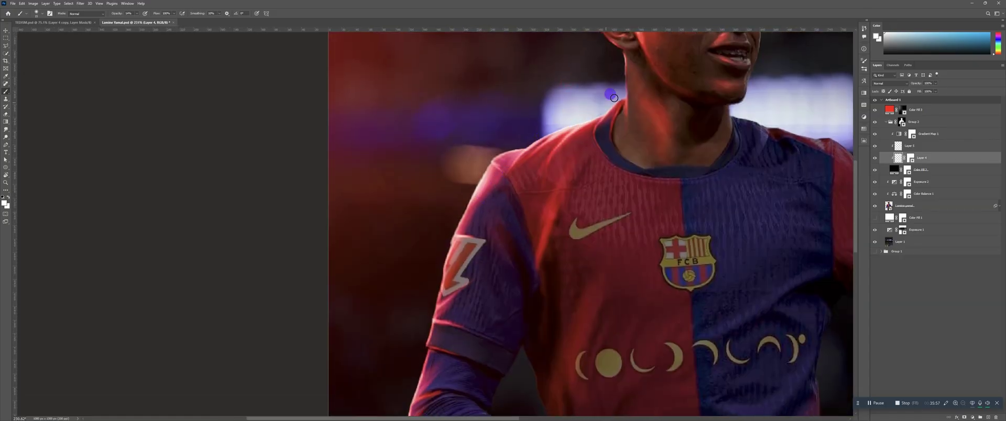
{"action": "left_click_drag", "start_coordinate": [589, 138], "coordinate": [549, 169]}
{"action": "mouse_move", "coordinate": [570, 159]}
{"action": "left_mouse_down"}
{"action": "mouse_move", "coordinate": [573, 135]}
{"action": "mouse_move", "coordinate": [552, 169]}
{"action": "mouse_move", "coordinate": [548, 148]}
{"action": "mouse_move", "coordinate": [561, 134]}
{"action": "mouse_move", "coordinate": [525, 147]}
{"action": "mouse_move", "coordinate": [530, 123]}
{"action": "mouse_move", "coordinate": [511, 171]}
{"action": "left_mouse_up"}
Paint a thin red rim light along the inner edge of the forearm sleeve, from the elbow crease towards the wrist
{"action": "key", "text": "bracketleft"}
{"action": "key", "text": "bracketleft"}
{"action": "key", "text": "bracketleft"}
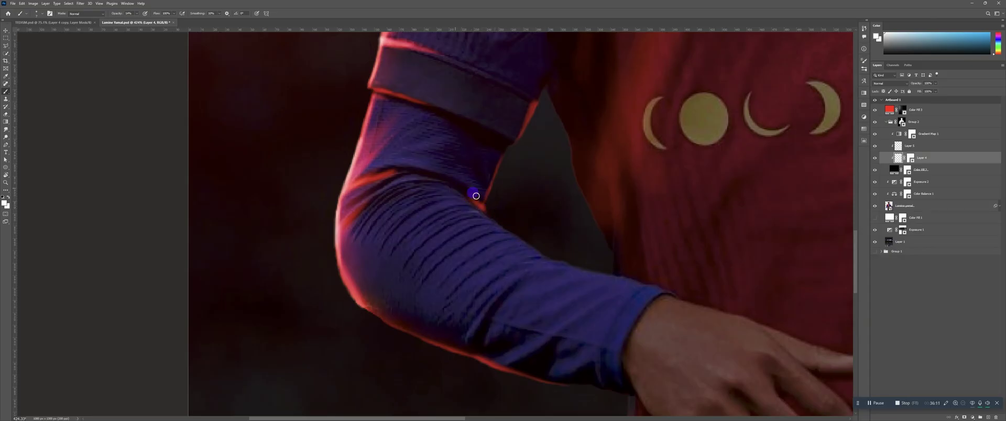
{"action": "left_click_drag", "start_coordinate": [498, 230], "coordinate": [518, 239]}
{"action": "mouse_move", "coordinate": [551, 261]}
{"action": "left_mouse_down"}
{"action": "mouse_move", "coordinate": [621, 275]}
{"action": "mouse_move", "coordinate": [572, 262]}
{"action": "mouse_move", "coordinate": [595, 272]}
{"action": "left_mouse_up"}
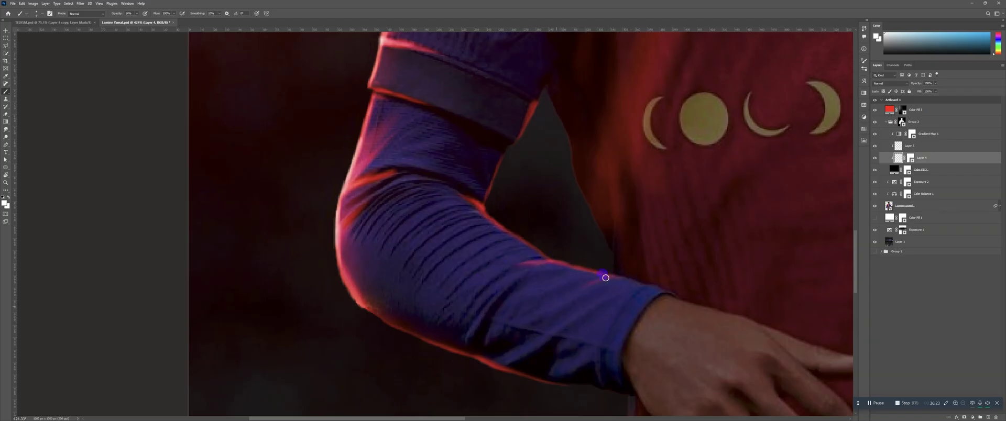
{"action": "left_click_drag", "start_coordinate": [605, 278], "coordinate": [508, 141]}
{"action": "mouse_move", "coordinate": [613, 198]}
{"action": "left_mouse_down"}
{"action": "mouse_move", "coordinate": [596, 230]}
{"action": "mouse_move", "coordinate": [633, 202]}
{"action": "mouse_move", "coordinate": [550, 183]}
{"action": "left_mouse_up"}
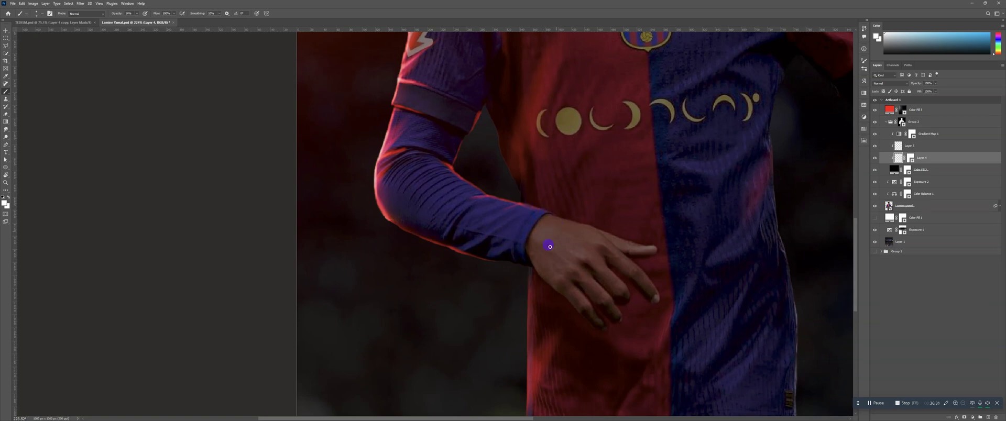
Paint a red highlight along the outer edge of the lowered hand, from the wrist towards the little finger
{"action": "left_click_drag", "start_coordinate": [549, 246], "coordinate": [512, 199]}
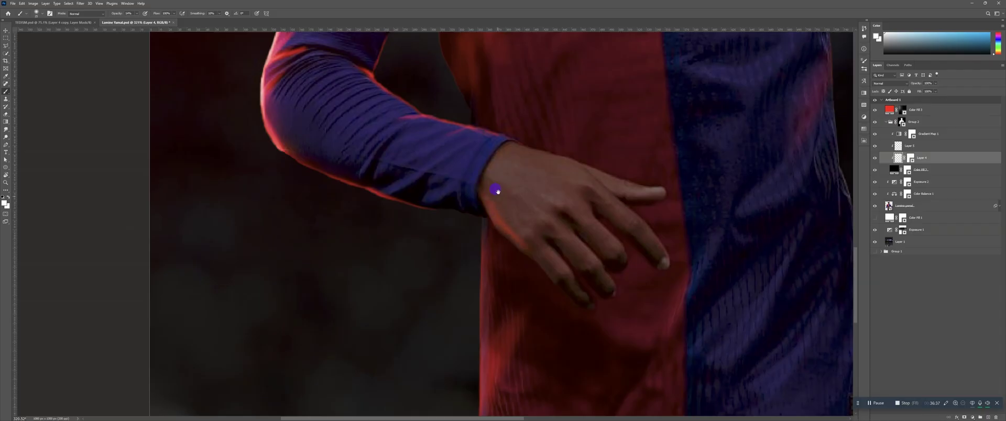
{"action": "mouse_move", "coordinate": [498, 192]}
{"action": "left_mouse_down"}
{"action": "mouse_move", "coordinate": [508, 237]}
{"action": "mouse_move", "coordinate": [554, 309]}
{"action": "left_mouse_up"}
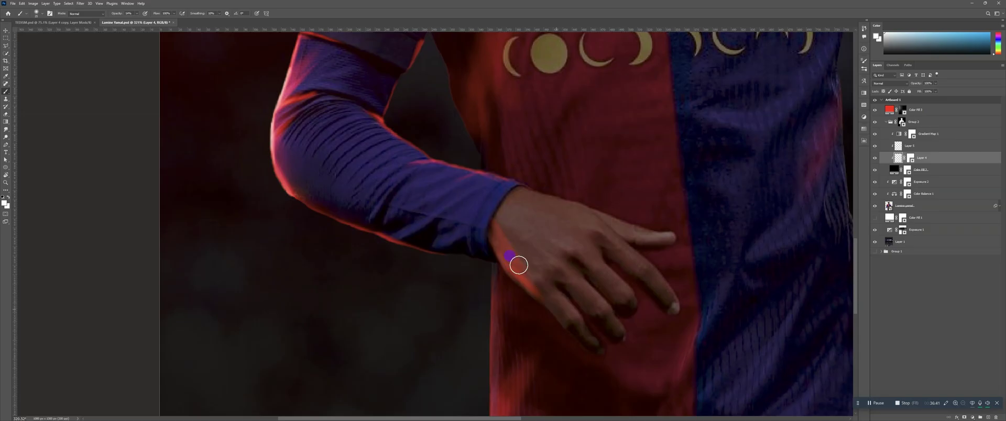
{"action": "key", "text": "z"}
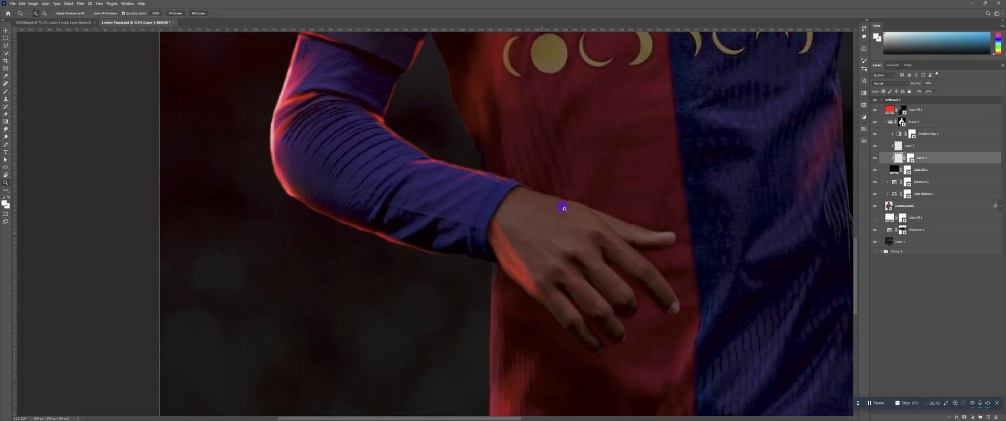
{"action": "left_click_drag", "start_coordinate": [567, 206], "coordinate": [524, 206]}
{"action": "scroll", "coordinate": [588, 209], "scroll_direction": "up", "scroll_amount": 8}
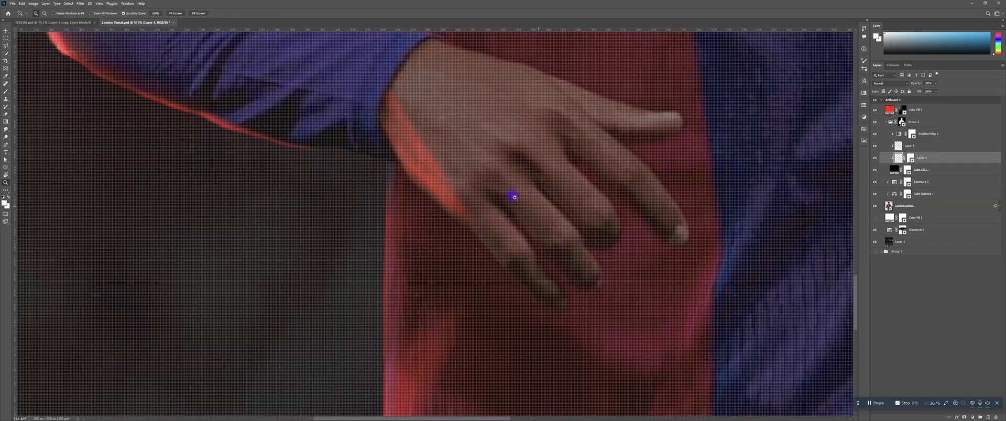
{"action": "key", "text": "b"}
{"action": "left_click_drag", "start_coordinate": [453, 201], "coordinate": [451, 191]}
Paint thin red edge highlights with a smaller brush along the little finger and between the fingers
{"action": "key", "text": "bracketleft"}
{"action": "key", "text": "bracketleft"}
{"action": "key", "text": "bracketleft"}
{"action": "key", "text": "bracketleft"}
{"action": "key", "text": "bracketleft"}
{"action": "key", "text": "bracketleft"}
{"action": "key", "text": "bracketleft"}
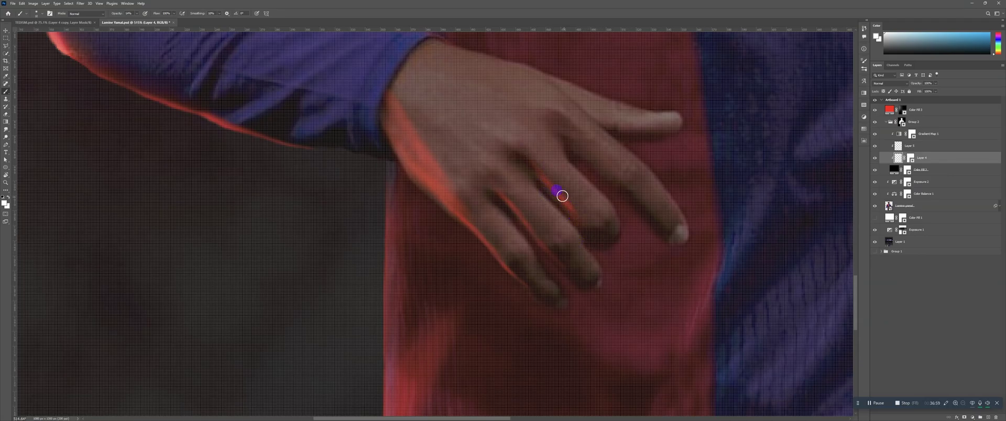
Strengthen the red highlight between the middle fingers and add one along the lower edge of the index finger
{"action": "key", "text": "]"}
{"action": "key", "text": "]"}
{"action": "key", "text": "]"}
{"action": "key", "text": "]"}
{"action": "left_click_drag", "start_coordinate": [550, 184], "coordinate": [518, 140]}
{"action": "left_click_drag", "start_coordinate": [557, 199], "coordinate": [491, 136]}
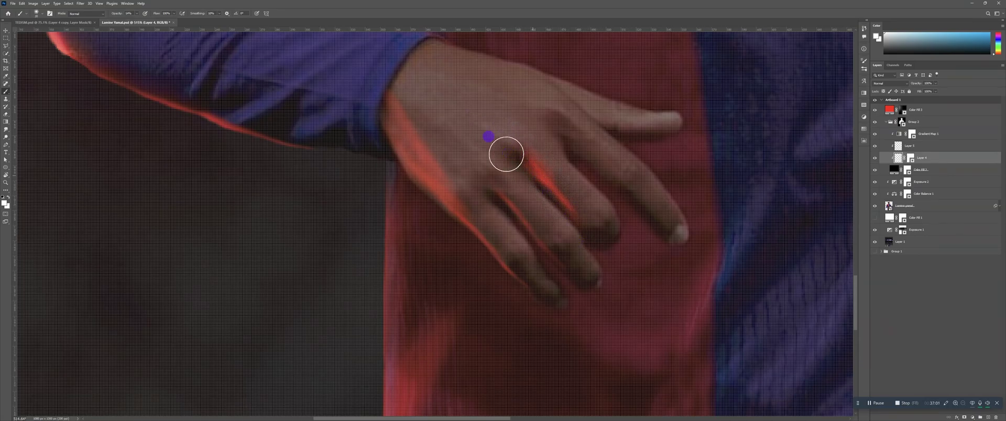
{"action": "mouse_move", "coordinate": [558, 140]}
{"action": "left_mouse_down"}
{"action": "mouse_move", "coordinate": [482, 166]}
{"action": "mouse_move", "coordinate": [557, 227]}
{"action": "left_mouse_up"}
{"action": "key", "text": "["}
{"action": "key", "text": "["}
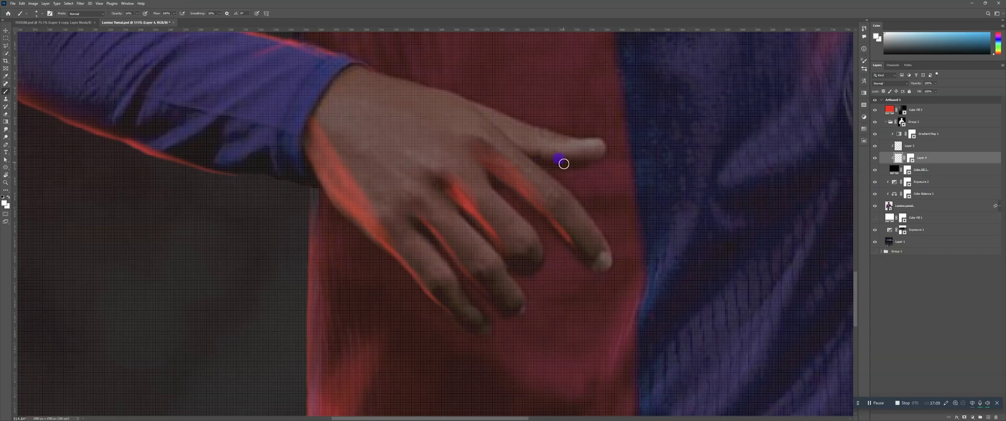
{"action": "key", "text": "s"}
{"action": "left_click", "coordinate": [579, 153]}
{"action": "left_click", "coordinate": [504, 161]}
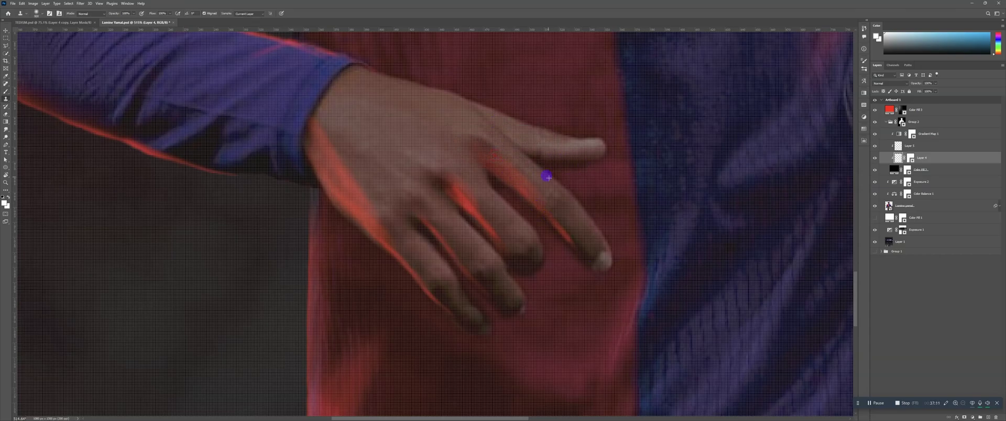
Paint a red rim light along the upper edge of the hand, from the wrist to the thumb
{"action": "key", "text": "z"}
{"action": "left_click_drag", "start_coordinate": [553, 185], "coordinate": [519, 183]}
{"action": "mouse_move", "coordinate": [599, 162]}
{"action": "left_mouse_down"}
{"action": "mouse_move", "coordinate": [612, 183]}
{"action": "mouse_move", "coordinate": [593, 159]}
{"action": "mouse_move", "coordinate": [579, 187]}
{"action": "left_mouse_up"}
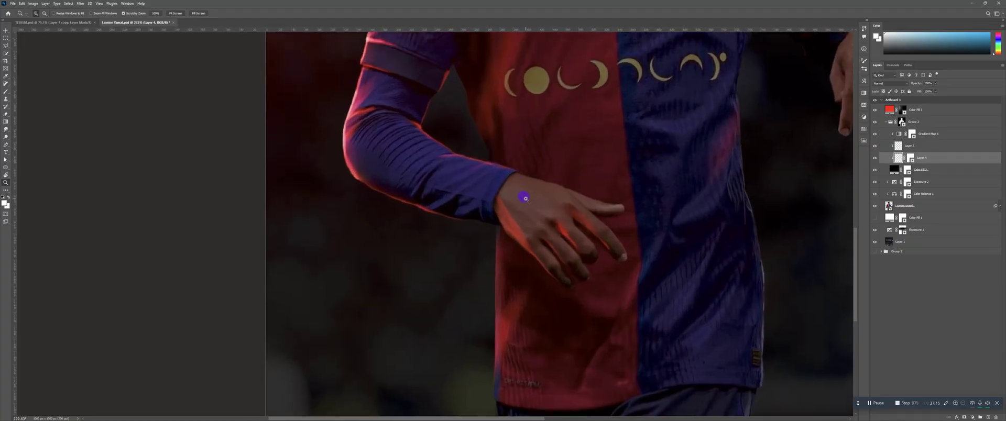
{"action": "key", "text": "b"}
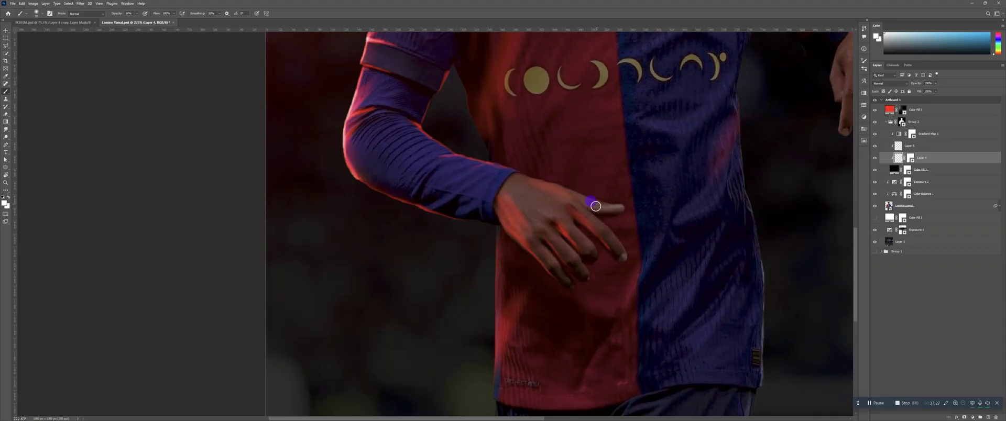
{"action": "key", "text": "ctrl+space"}
{"action": "mouse_move", "coordinate": [596, 205]}
{"action": "left_mouse_down"}
{"action": "mouse_move", "coordinate": [562, 230]}
{"action": "mouse_move", "coordinate": [593, 204]}
{"action": "left_mouse_up"}
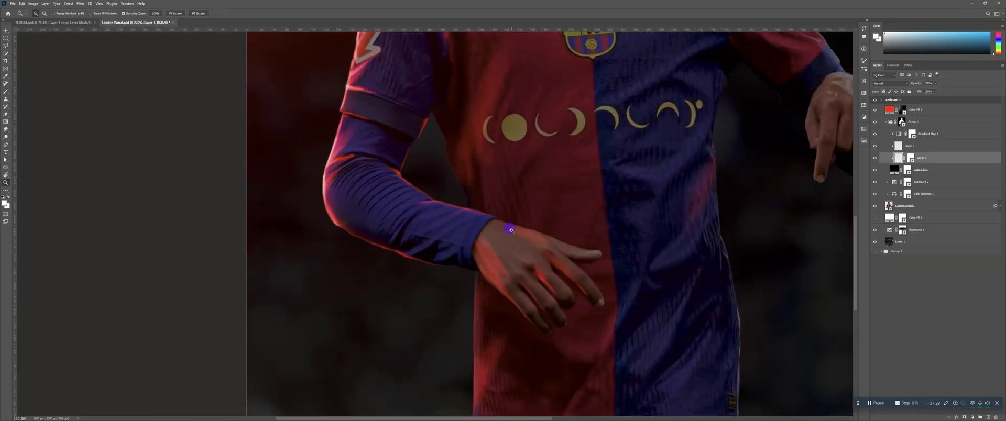
{"action": "mouse_move", "coordinate": [511, 231]}
{"action": "left_mouse_down"}
{"action": "mouse_move", "coordinate": [493, 236]}
{"action": "mouse_move", "coordinate": [569, 193]}
{"action": "left_mouse_up"}
{"action": "left_click_drag", "start_coordinate": [543, 233], "coordinate": [525, 220]}
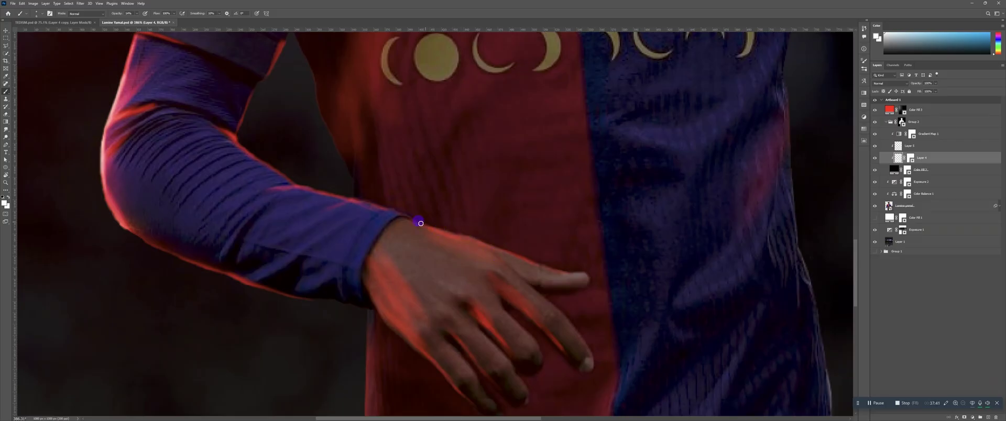
Paint a soft red glow along the inner edge of the forearm sleeve with a larger brush
{"action": "key", "text": "z"}
{"action": "left_click_drag", "start_coordinate": [555, 262], "coordinate": [485, 262]}
{"action": "left_click_drag", "start_coordinate": [553, 234], "coordinate": [587, 233]}
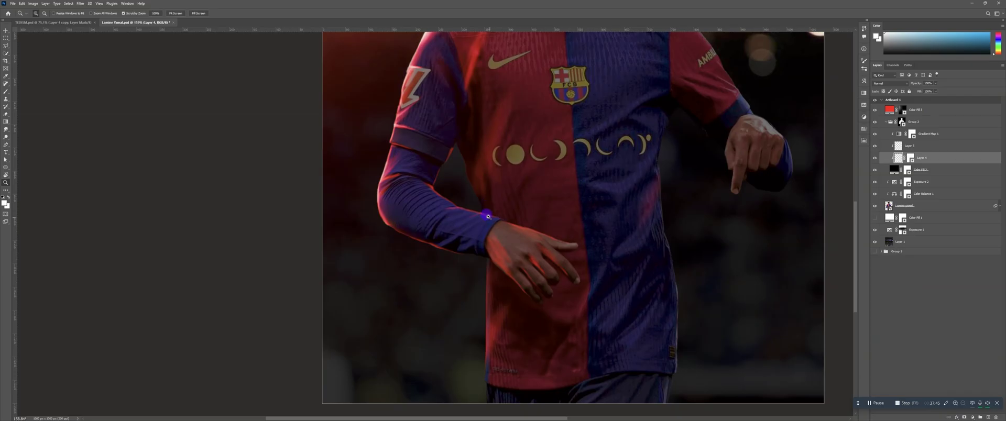
{"action": "mouse_move", "coordinate": [487, 216]}
{"action": "left_mouse_down"}
{"action": "mouse_move", "coordinate": [545, 251]}
{"action": "mouse_move", "coordinate": [510, 241]}
{"action": "left_mouse_up"}
{"action": "key", "text": "b"}
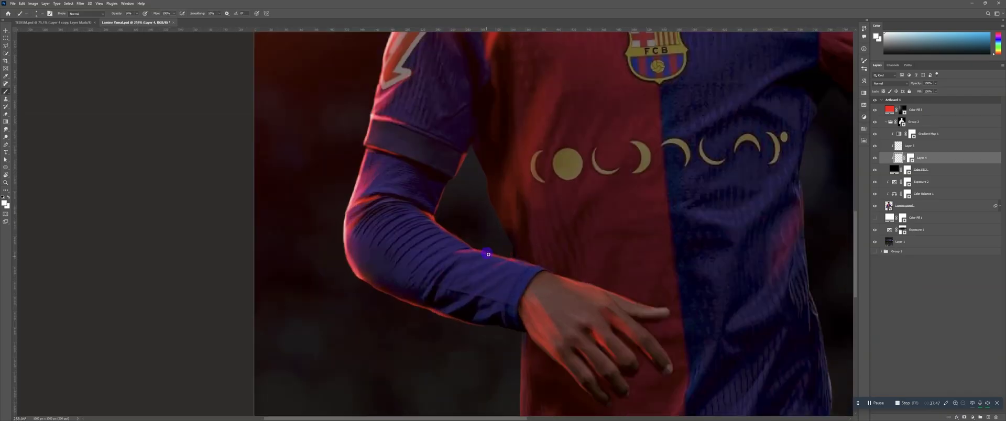
{"action": "key", "text": "bracketright"}
{"action": "key", "text": "bracketright"}
{"action": "key", "text": "bracketright"}
{"action": "key", "text": "bracketright"}
{"action": "key", "text": "bracketright"}
{"action": "key", "text": "bracketright"}
{"action": "key", "text": "bracketright"}
{"action": "key", "text": "bracketright"}
{"action": "mouse_move", "coordinate": [504, 267]}
{"action": "left_mouse_down"}
{"action": "mouse_move", "coordinate": [501, 276]}
{"action": "mouse_move", "coordinate": [522, 268]}
{"action": "left_mouse_up"}
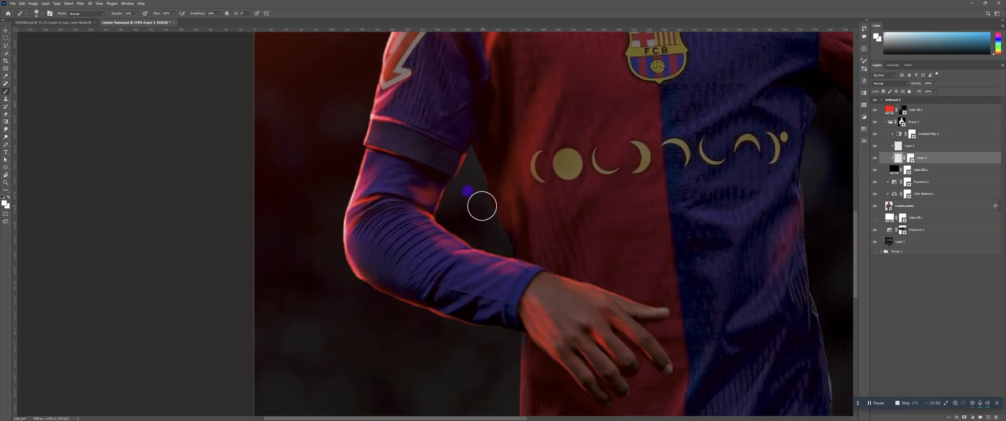
Erase part of the glow along the forearm's inner edge to soften it, and check the whole composition
{"action": "key", "text": "e"}
{"action": "mouse_move", "coordinate": [437, 203]}
{"action": "left_mouse_down"}
{"action": "mouse_move", "coordinate": [419, 179]}
{"action": "mouse_move", "coordinate": [428, 197]}
{"action": "mouse_move", "coordinate": [436, 192]}
{"action": "mouse_move", "coordinate": [425, 189]}
{"action": "mouse_move", "coordinate": [402, 227]}
{"action": "mouse_move", "coordinate": [519, 291]}
{"action": "left_mouse_up"}
{"action": "key", "text": "bracketright"}
{"action": "key", "text": "bracketright"}
{"action": "key", "text": "bracketright"}
{"action": "key", "text": "bracketright"}
{"action": "key", "text": "z"}
{"action": "left_click_drag", "start_coordinate": [550, 213], "coordinate": [536, 242]}
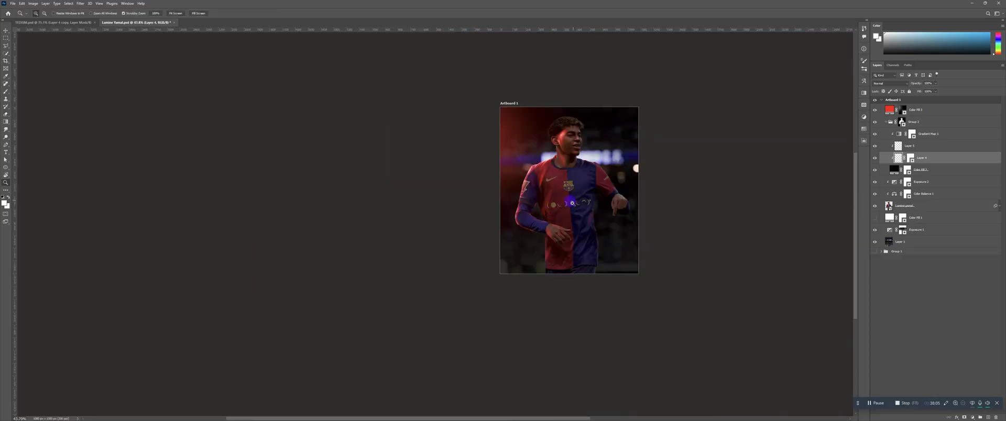
Paint a red rim light with a smaller brush down the shirt's side edge, from below the armpit to the forearm
{"action": "left_click_drag", "start_coordinate": [563, 209], "coordinate": [514, 224]}
{"action": "key", "text": "b"}
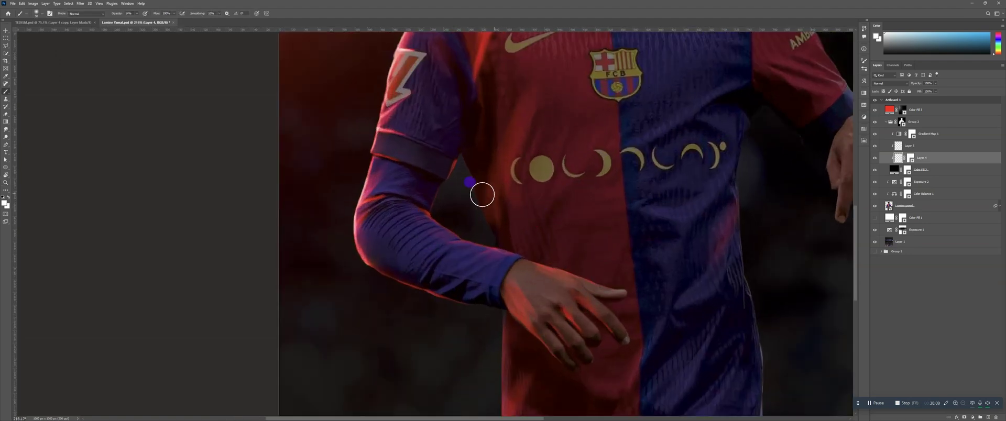
{"action": "key", "text": "bracketleft"}
{"action": "key", "text": "bracketleft"}
{"action": "key", "text": "bracketleft"}
{"action": "key", "text": "bracketleft"}
{"action": "key", "text": "bracketleft"}
{"action": "key", "text": "bracketleft"}
{"action": "mouse_move", "coordinate": [464, 165]}
{"action": "left_mouse_down"}
{"action": "mouse_move", "coordinate": [472, 187]}
{"action": "mouse_move", "coordinate": [464, 151]}
{"action": "left_mouse_up"}
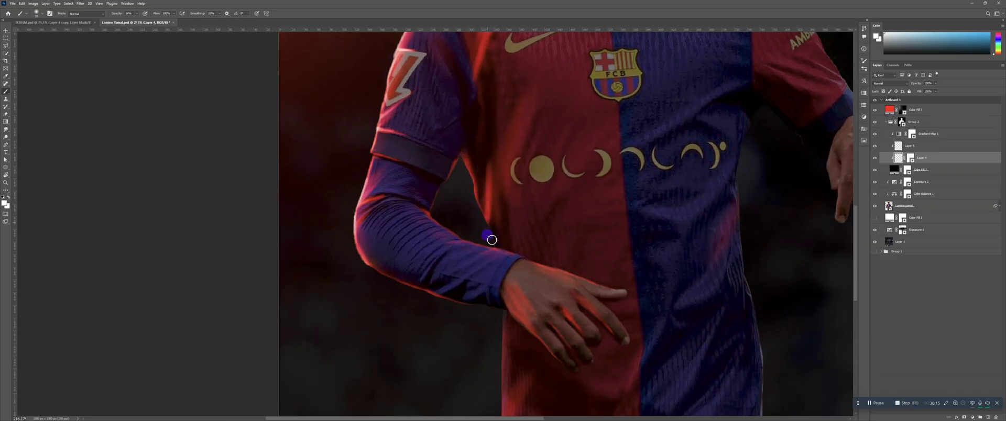
Paint a red rim light along the shirt's side edge below the hand, down to the hem
{"action": "scroll", "coordinate": [489, 263], "scroll_direction": "down", "scroll_amount": 2}
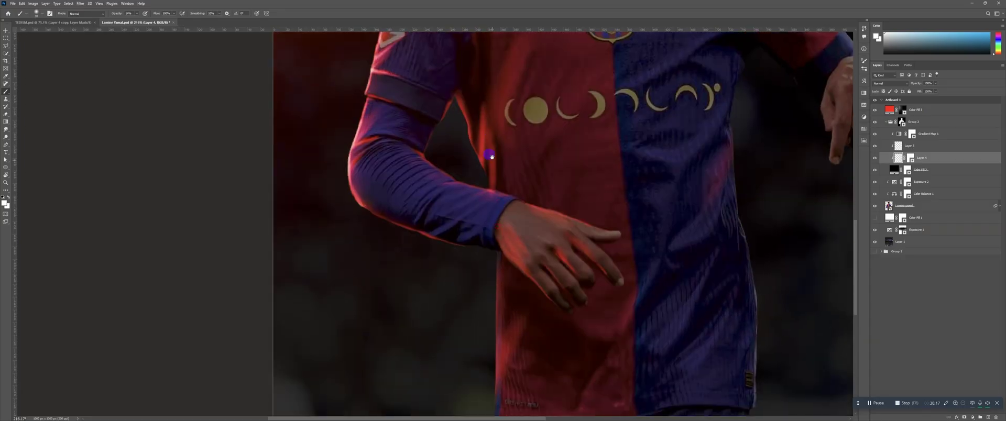
{"action": "scroll", "coordinate": [493, 240], "scroll_direction": "down", "scroll_amount": 2}
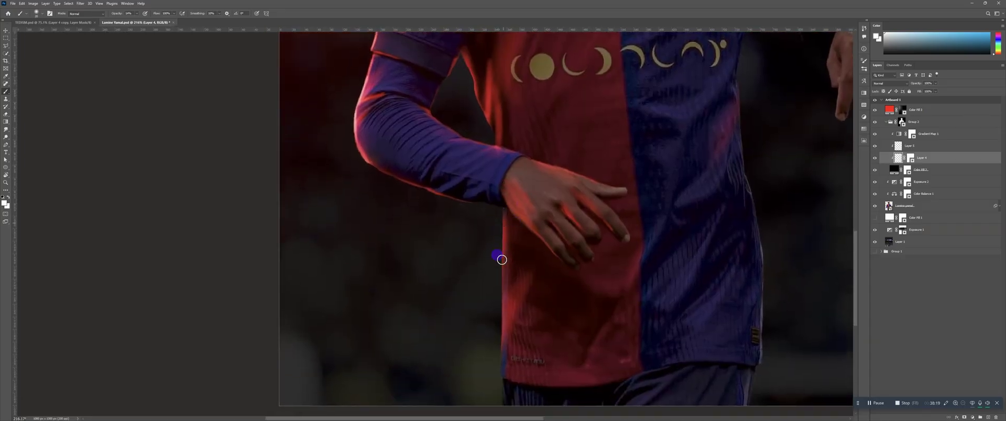
{"action": "mouse_move", "coordinate": [500, 234]}
{"action": "left_mouse_down"}
{"action": "mouse_move", "coordinate": [539, 242]}
{"action": "mouse_move", "coordinate": [501, 306]}
{"action": "left_mouse_up"}
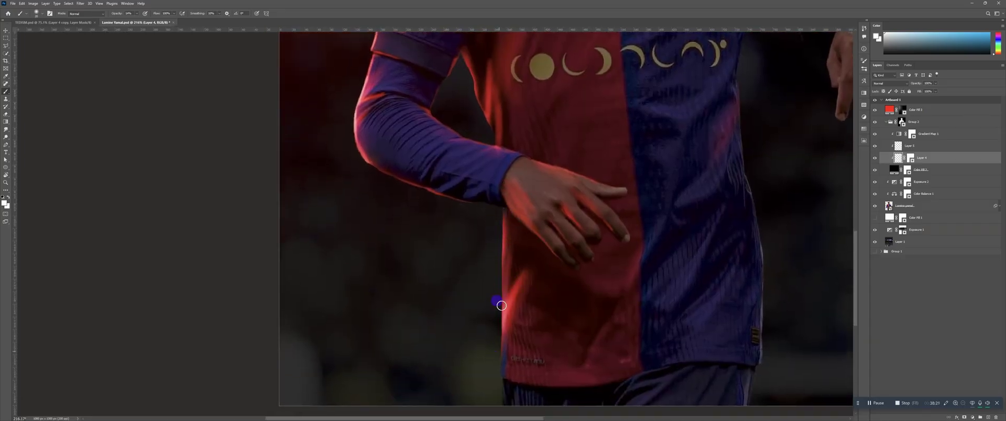
{"action": "left_click_drag", "start_coordinate": [498, 341], "coordinate": [496, 372]}
{"action": "key", "text": "z"}
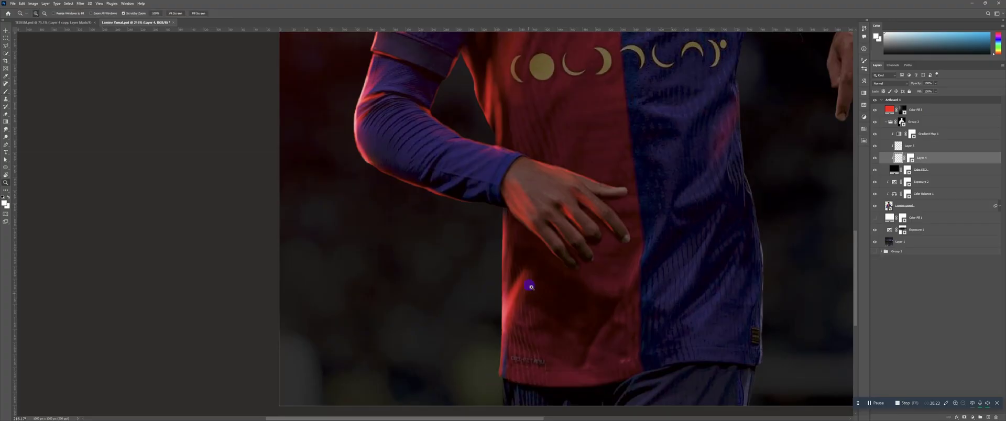
Paint more red rim light along the shirt's side edge just above the hem and check the composition
{"action": "scroll", "coordinate": [542, 273], "scroll_direction": "down", "scroll_amount": 10}
{"action": "left_click_drag", "start_coordinate": [563, 248], "coordinate": [579, 223]}
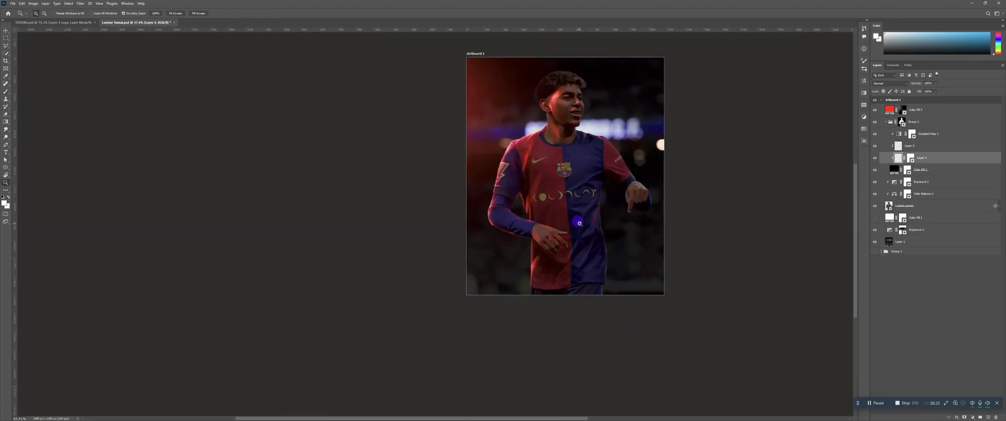
{"action": "mouse_move", "coordinate": [555, 256]}
{"action": "left_mouse_down"}
{"action": "mouse_move", "coordinate": [557, 233]}
{"action": "mouse_move", "coordinate": [526, 262]}
{"action": "left_mouse_up"}
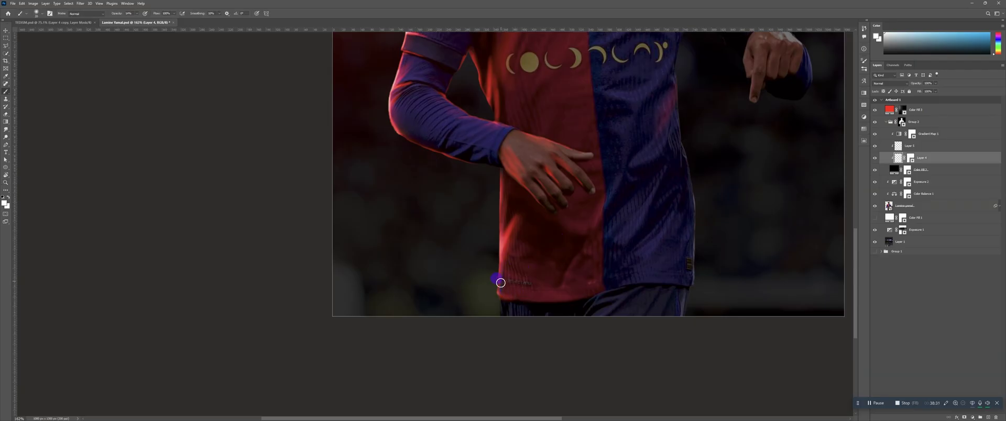
{"action": "left_click_drag", "start_coordinate": [496, 293], "coordinate": [514, 241]}
{"action": "mouse_move", "coordinate": [499, 265]}
{"action": "left_mouse_down"}
{"action": "mouse_move", "coordinate": [517, 221]}
{"action": "mouse_move", "coordinate": [528, 222]}
{"action": "mouse_move", "coordinate": [515, 245]}
{"action": "left_mouse_up"}
{"action": "key", "text": "z"}
{"action": "left_click_drag", "start_coordinate": [563, 188], "coordinate": [572, 254]}
{"action": "left_click_drag", "start_coordinate": [545, 231], "coordinate": [579, 186]}
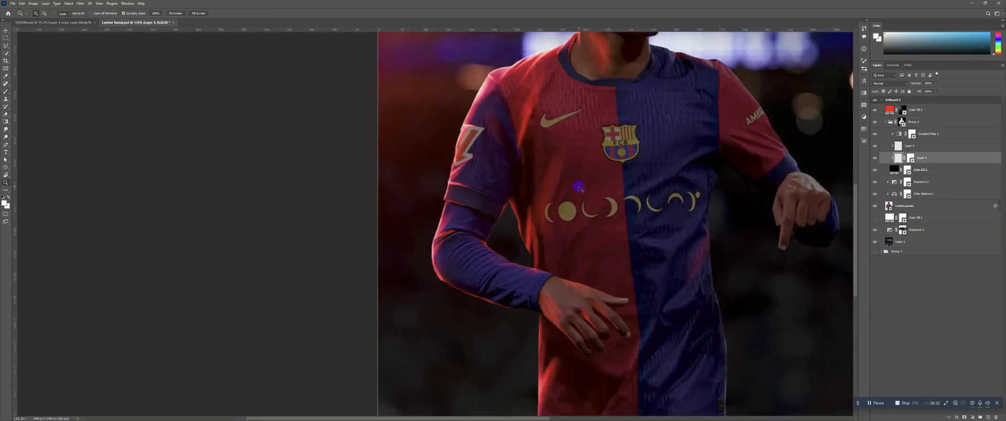
Erase the bright rim highlights around the upper sleeve's hem on the upper highlight layer and reselect Layer 4
{"action": "key", "text": "v"}
{"action": "left_click", "coordinate": [912, 145]}
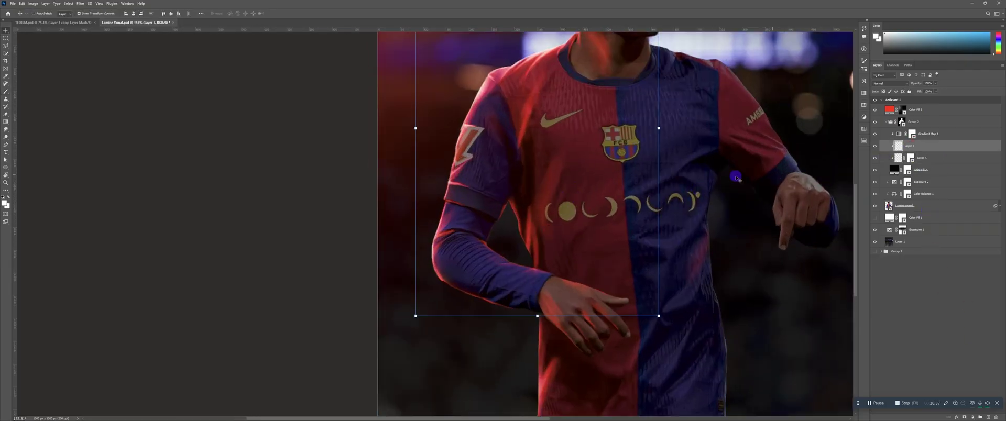
{"action": "scroll", "coordinate": [578, 163], "scroll_direction": "up", "scroll_amount": 3}
{"action": "key", "text": "b"}
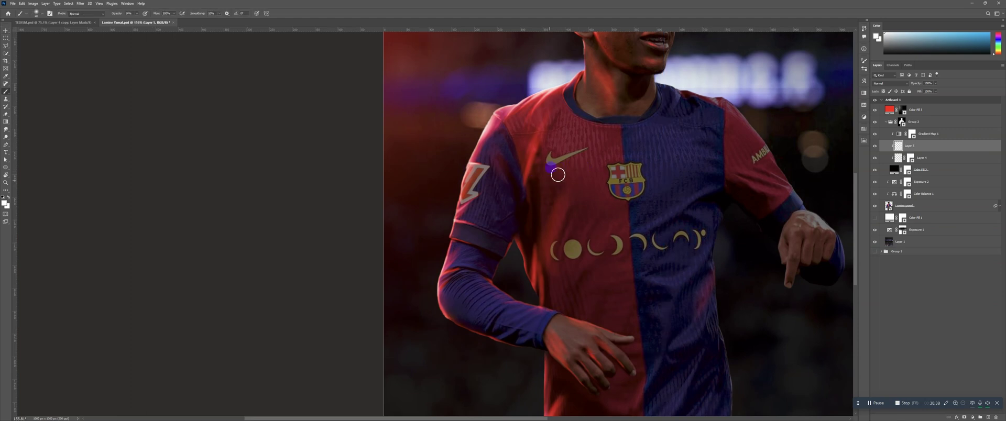
{"action": "key", "text": "e"}
{"action": "scroll", "coordinate": [476, 225], "scroll_direction": "up", "scroll_amount": 2}
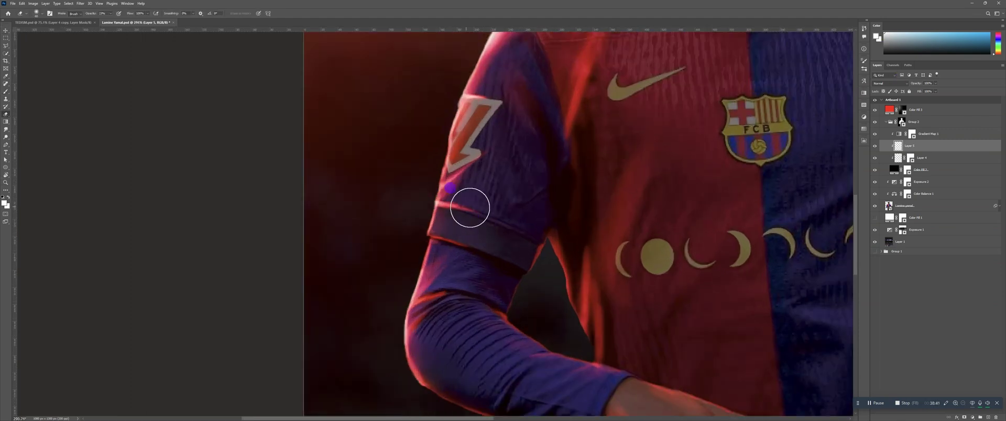
{"action": "mouse_move", "coordinate": [471, 207]}
{"action": "left_mouse_down"}
{"action": "mouse_move", "coordinate": [476, 244]}
{"action": "mouse_move", "coordinate": [465, 243]}
{"action": "mouse_move", "coordinate": [532, 250]}
{"action": "mouse_move", "coordinate": [547, 262]}
{"action": "mouse_move", "coordinate": [527, 249]}
{"action": "mouse_move", "coordinate": [518, 276]}
{"action": "mouse_move", "coordinate": [524, 270]}
{"action": "left_mouse_up"}
{"action": "left_click", "coordinate": [898, 157]}
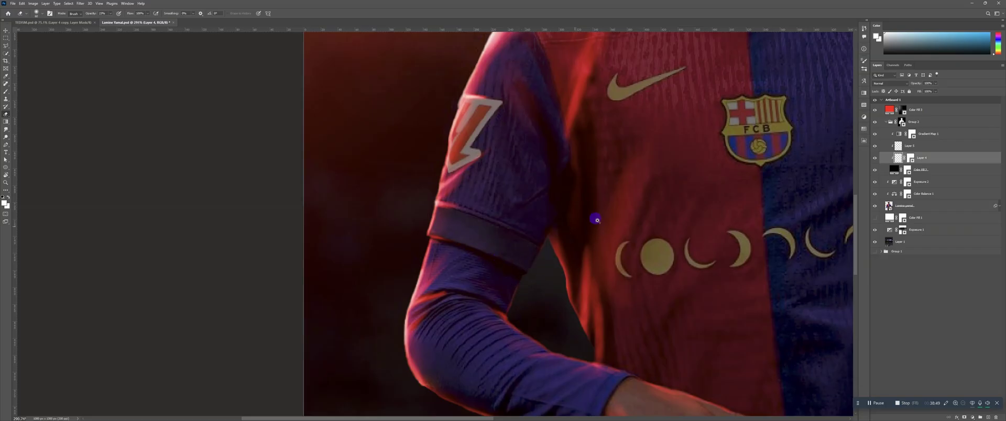
Erase part of the highlight along the lower edge of the forearm near the wrist on the upper highlight layer
{"action": "key", "text": "z"}
{"action": "mouse_move", "coordinate": [604, 213]}
{"action": "left_mouse_down"}
{"action": "mouse_move", "coordinate": [619, 208]}
{"action": "mouse_move", "coordinate": [624, 232]}
{"action": "left_mouse_up"}
{"action": "left_click_drag", "start_coordinate": [576, 256], "coordinate": [610, 230]}
{"action": "left_click_drag", "start_coordinate": [591, 277], "coordinate": [580, 220]}
{"action": "key", "text": "e"}
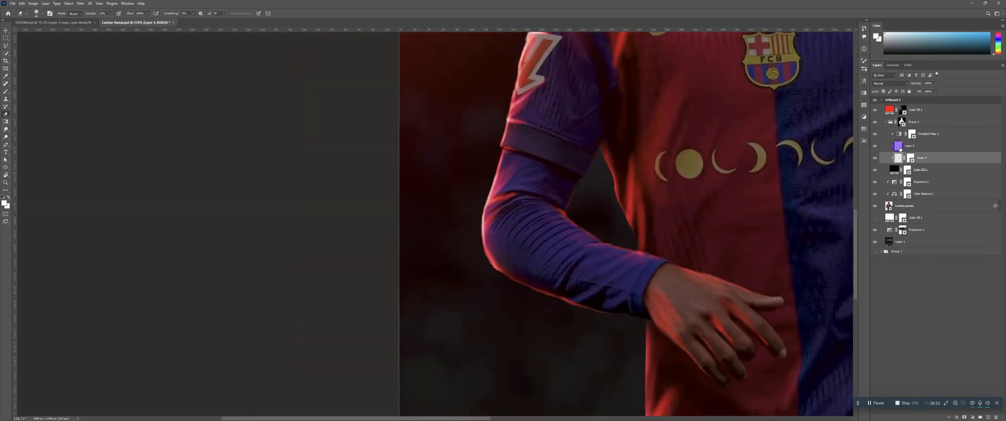
{"action": "left_click", "coordinate": [904, 146]}
{"action": "mouse_move", "coordinate": [580, 304]}
{"action": "left_mouse_down"}
{"action": "mouse_move", "coordinate": [569, 299]}
{"action": "mouse_move", "coordinate": [588, 313]}
{"action": "mouse_move", "coordinate": [575, 311]}
{"action": "mouse_move", "coordinate": [602, 316]}
{"action": "left_mouse_up"}
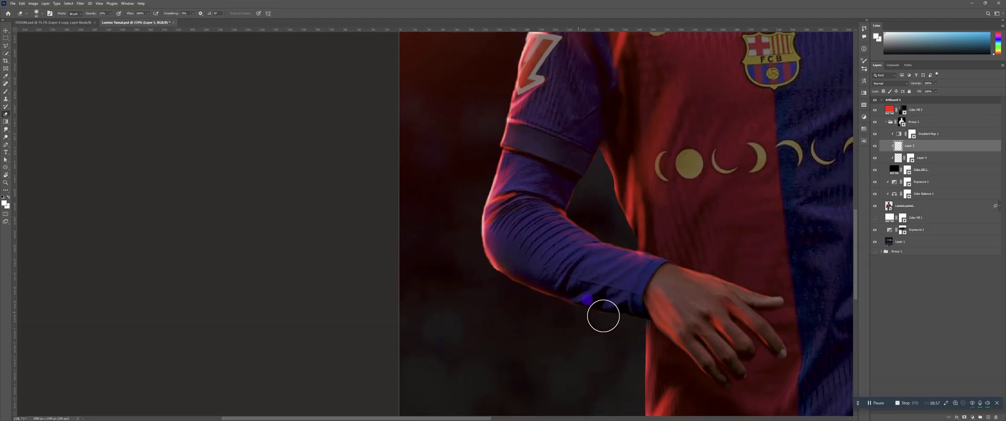
Paint a bright rim highlight on the shirt's side edge between armpit and forearm, and undo the stray stroke
{"action": "key", "text": "z"}
{"action": "mouse_move", "coordinate": [631, 229]}
{"action": "left_mouse_down"}
{"action": "mouse_move", "coordinate": [599, 227]}
{"action": "mouse_move", "coordinate": [909, 119]}
{"action": "left_mouse_up"}
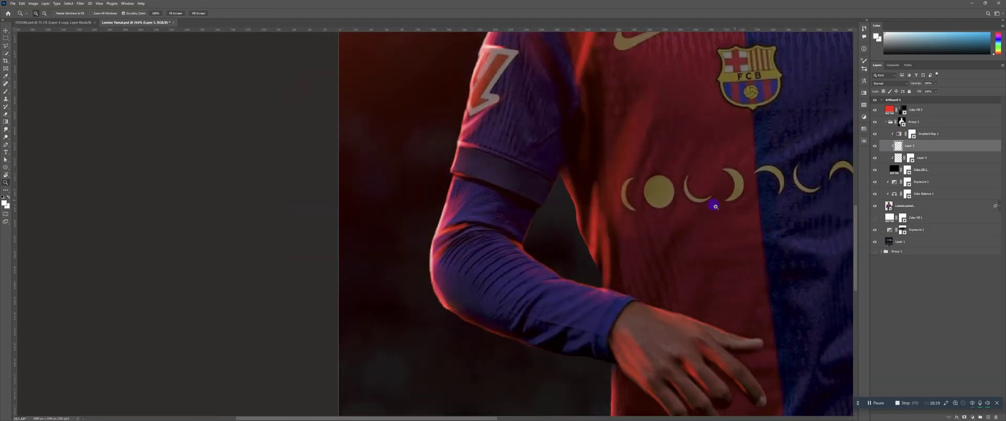
{"action": "key", "text": "b"}
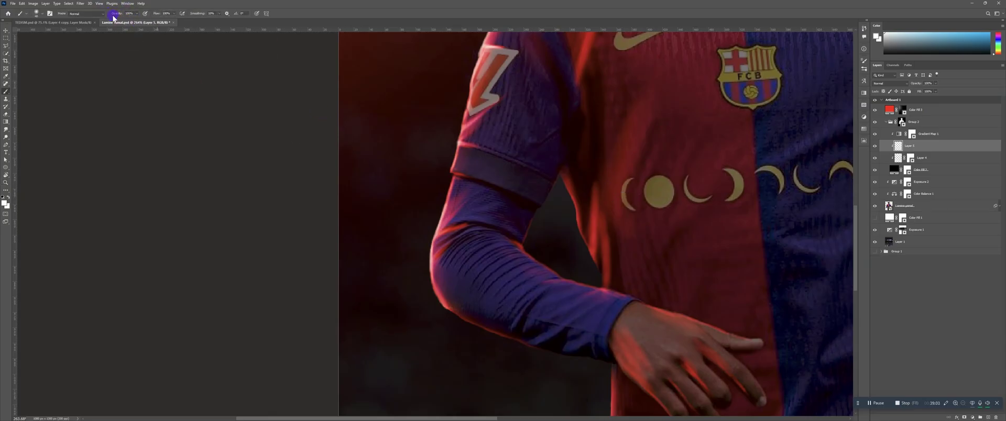
{"action": "left_click_drag", "start_coordinate": [555, 184], "coordinate": [554, 184]}
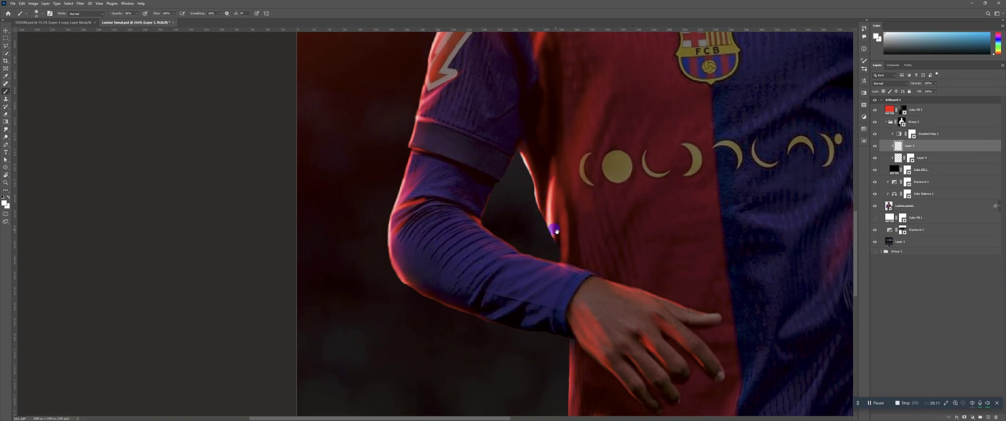
{"action": "left_click_drag", "start_coordinate": [556, 231], "coordinate": [541, 173]}
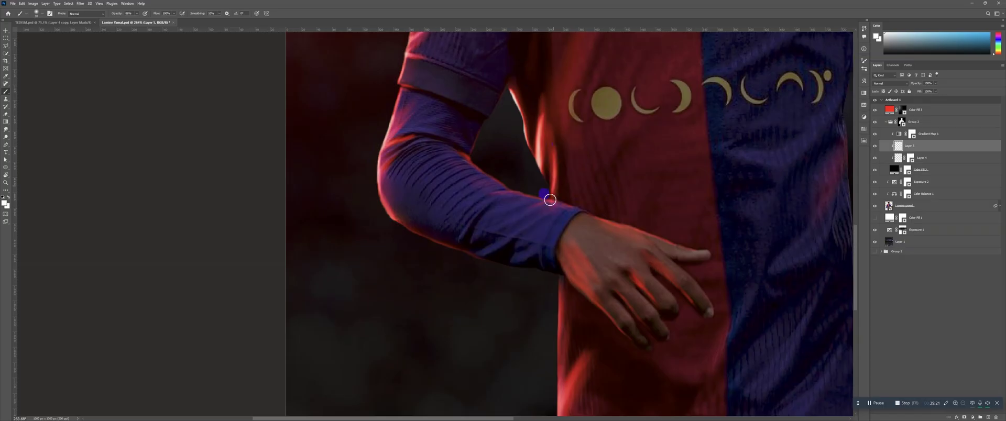
{"action": "left_click_drag", "start_coordinate": [564, 151], "coordinate": [555, 119]}
{"action": "left_click_drag", "start_coordinate": [550, 85], "coordinate": [563, 180]}
{"action": "left_click_drag", "start_coordinate": [525, 139], "coordinate": [527, 176]}
{"action": "key", "text": "ctrl+z"}
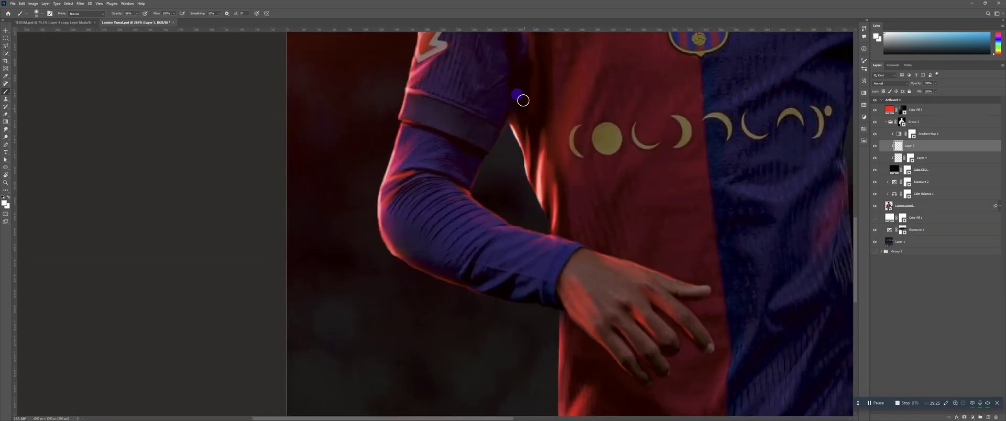
Paint a bright rim highlight along the shirt's side edge directly below the wrist, redoing the unwanted stroke
{"action": "left_click_drag", "start_coordinate": [565, 208], "coordinate": [571, 101]}
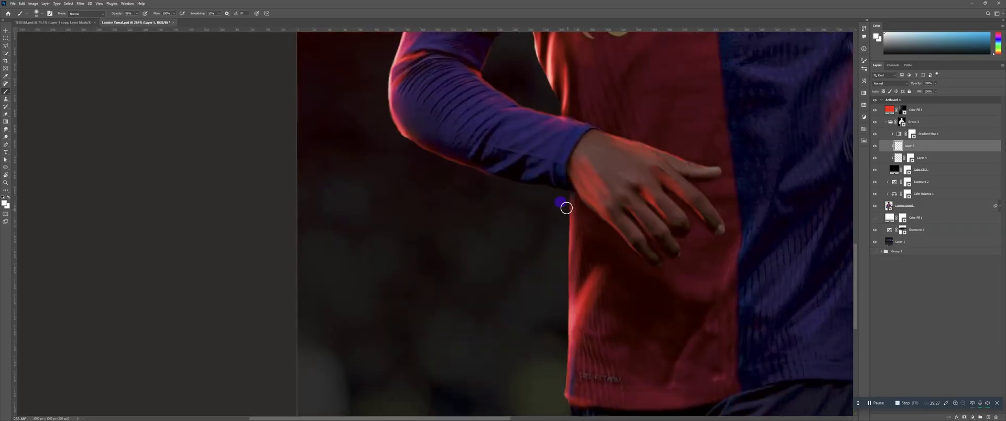
{"action": "key", "text": "ctrl+z"}
{"action": "left_click_drag", "start_coordinate": [565, 195], "coordinate": [565, 221]}
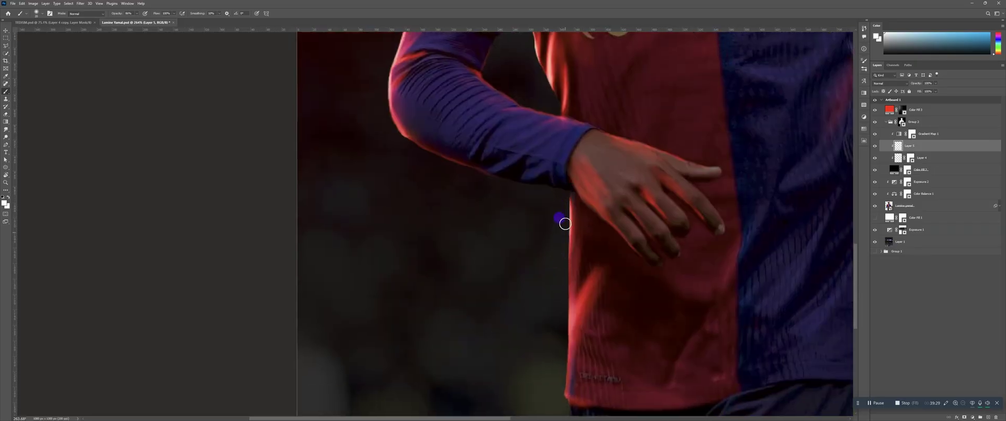
{"action": "left_click_drag", "start_coordinate": [559, 296], "coordinate": [565, 224]}
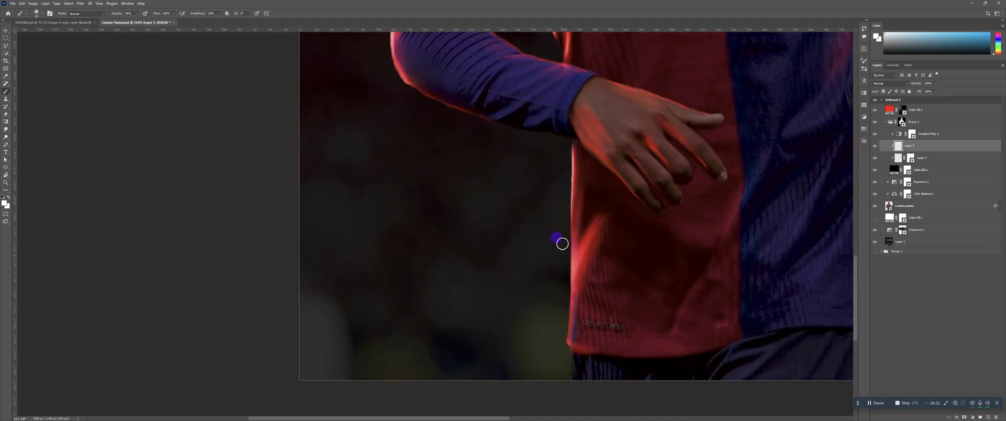
{"action": "left_click_drag", "start_coordinate": [566, 251], "coordinate": [592, 158]}
{"action": "left_click_drag", "start_coordinate": [576, 212], "coordinate": [576, 228]}
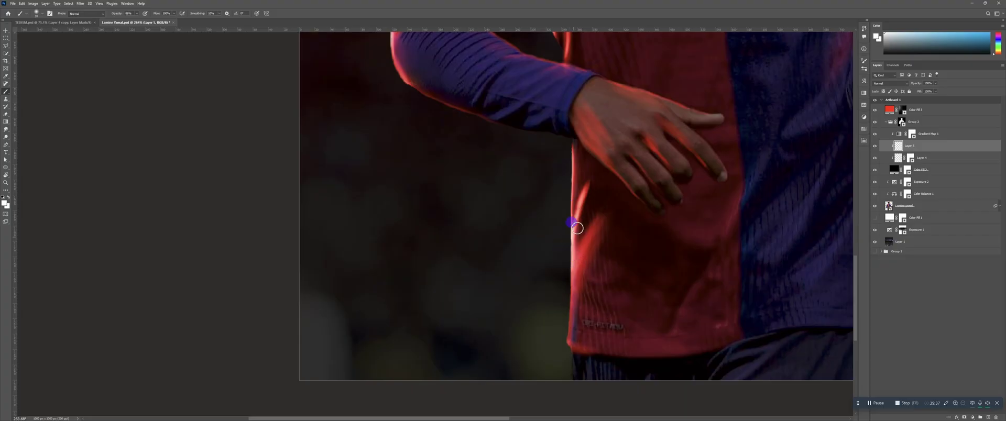
Paint bright highlights on the diagonal shirt fold below the hand and along the side edge near the hem
{"action": "left_click_drag", "start_coordinate": [607, 204], "coordinate": [588, 195]}
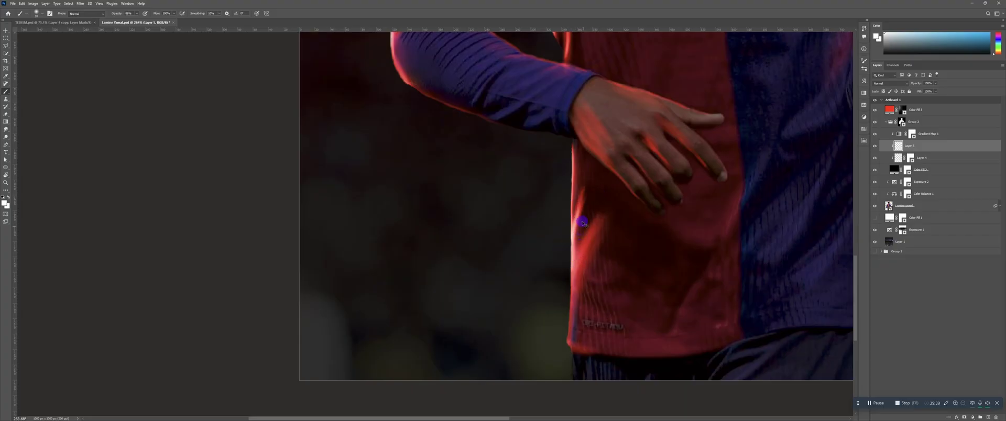
{"action": "mouse_move", "coordinate": [582, 238]}
{"action": "left_mouse_down"}
{"action": "mouse_move", "coordinate": [570, 255]}
{"action": "mouse_move", "coordinate": [584, 178]}
{"action": "mouse_move", "coordinate": [568, 235]}
{"action": "mouse_move", "coordinate": [585, 200]}
{"action": "left_mouse_up"}
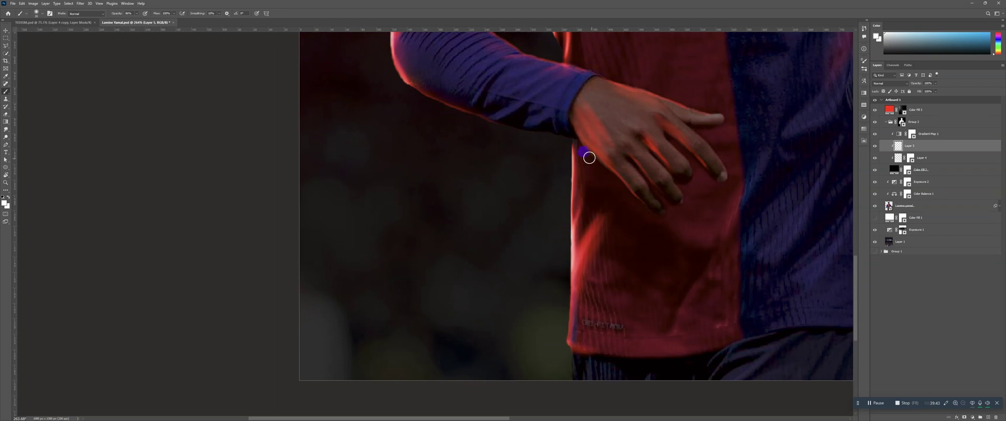
{"action": "mouse_move", "coordinate": [589, 157]}
{"action": "left_mouse_down"}
{"action": "mouse_move", "coordinate": [568, 241]}
{"action": "mouse_move", "coordinate": [569, 231]}
{"action": "mouse_move", "coordinate": [569, 301]}
{"action": "mouse_move", "coordinate": [616, 191]}
{"action": "left_mouse_up"}
{"action": "mouse_move", "coordinate": [594, 231]}
{"action": "left_mouse_down"}
{"action": "mouse_move", "coordinate": [589, 270]}
{"action": "mouse_move", "coordinate": [601, 262]}
{"action": "mouse_move", "coordinate": [591, 282]}
{"action": "left_mouse_up"}
{"action": "left_click_drag", "start_coordinate": [592, 236], "coordinate": [616, 203]}
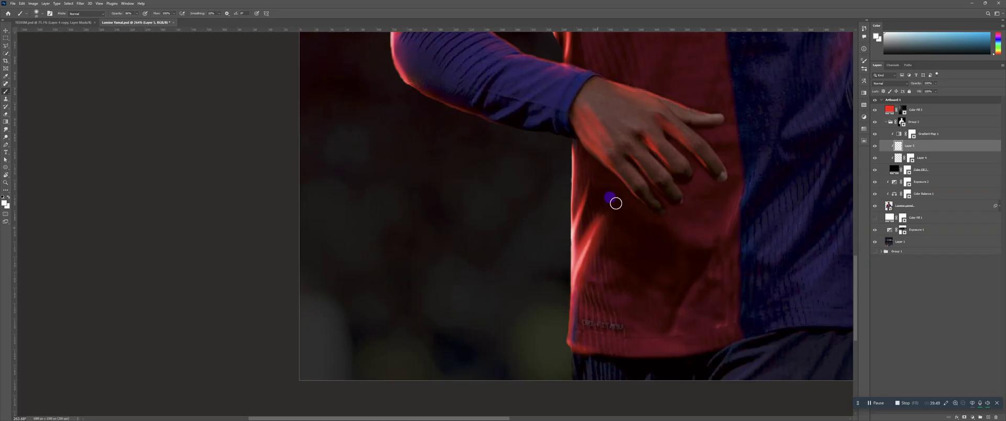
{"action": "mouse_move", "coordinate": [561, 298]}
{"action": "left_mouse_down"}
{"action": "mouse_move", "coordinate": [567, 264]}
{"action": "mouse_move", "coordinate": [577, 286]}
{"action": "mouse_move", "coordinate": [564, 315]}
{"action": "left_mouse_up"}
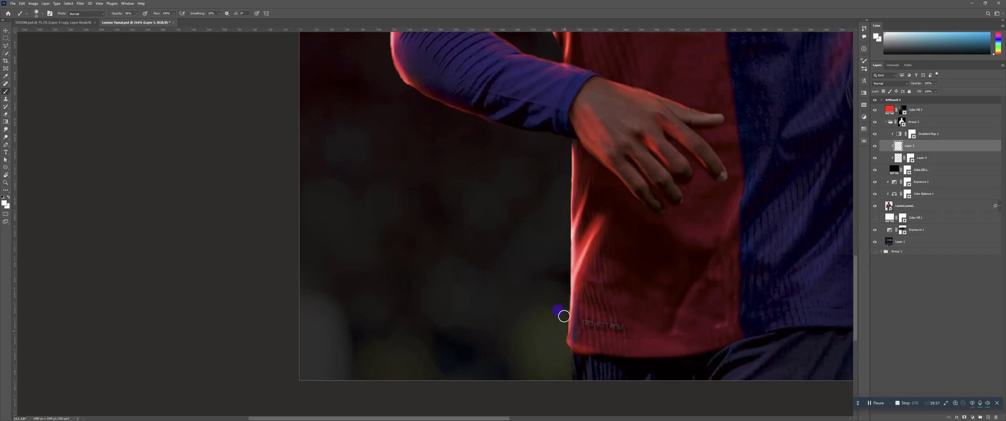
Soften the glow around the shirt fold below the hand by erasing on the upper highlight layer and Layer 4
{"action": "key", "text": "e"}
{"action": "left_click_drag", "start_coordinate": [612, 213], "coordinate": [612, 221]}
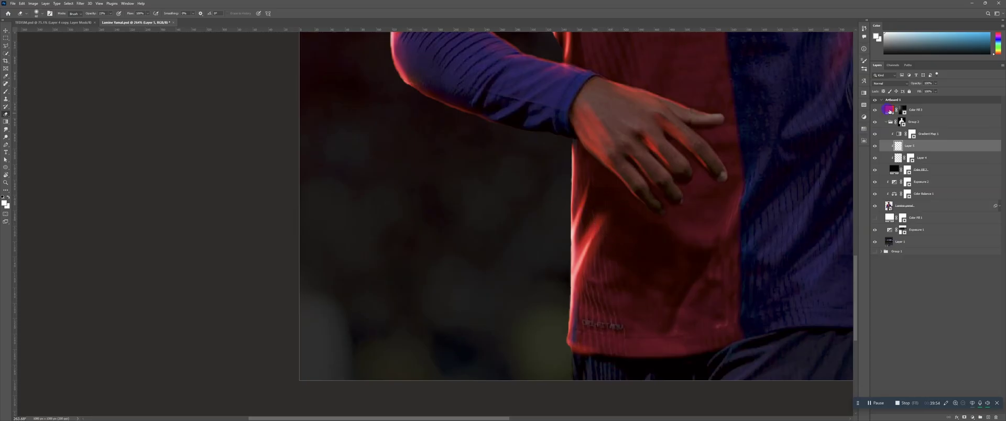
{"action": "left_click", "coordinate": [896, 157]}
{"action": "mouse_move", "coordinate": [667, 235]}
{"action": "left_mouse_down"}
{"action": "mouse_move", "coordinate": [601, 218]}
{"action": "mouse_move", "coordinate": [591, 226]}
{"action": "mouse_move", "coordinate": [617, 234]}
{"action": "left_mouse_up"}
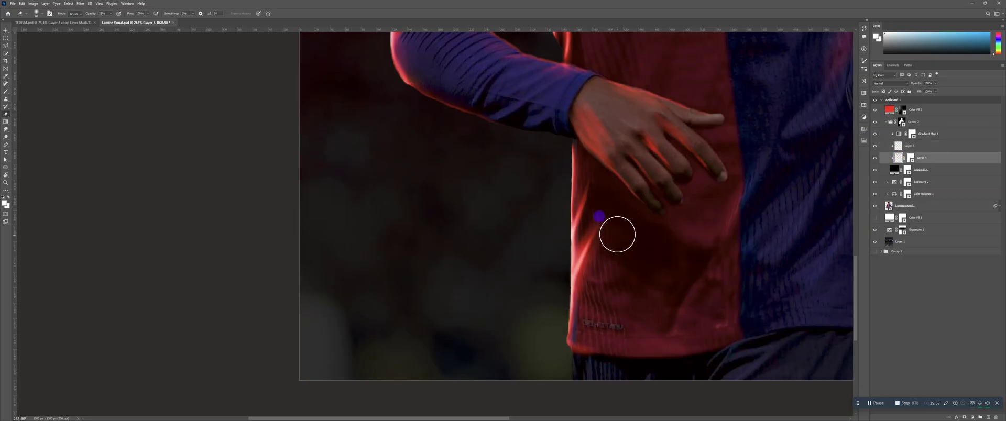
{"action": "left_click_drag", "start_coordinate": [643, 199], "coordinate": [592, 251]}
Paint soft red glow over the torso folds on Layer 4 with a larger brush at reduced opacity
{"action": "left_click_drag", "start_coordinate": [658, 165], "coordinate": [757, 141]}
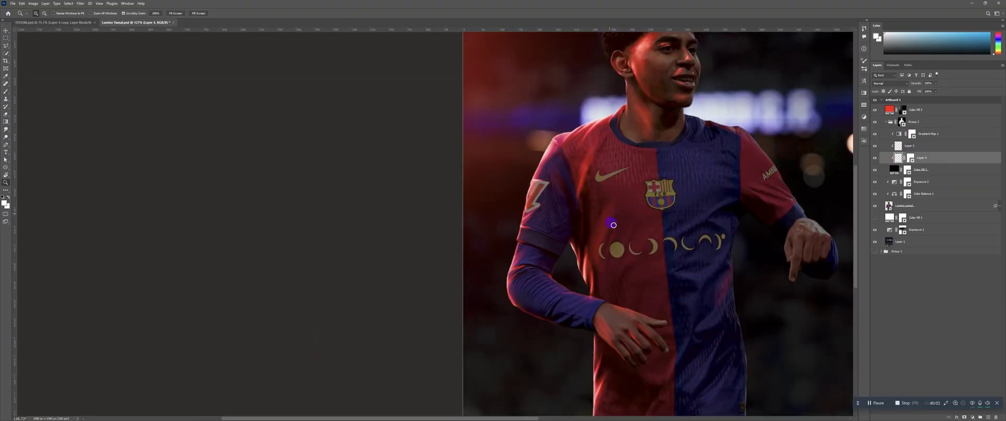
{"action": "key", "text": "b"}
{"action": "key", "text": "bracketright"}
{"action": "key", "text": "bracketright"}
{"action": "key", "text": "bracketright"}
{"action": "key", "text": "bracketright"}
{"action": "key", "text": "bracketright"}
{"action": "key", "text": "bracketright"}
{"action": "key", "text": "bracketright"}
{"action": "key", "text": "bracketright"}
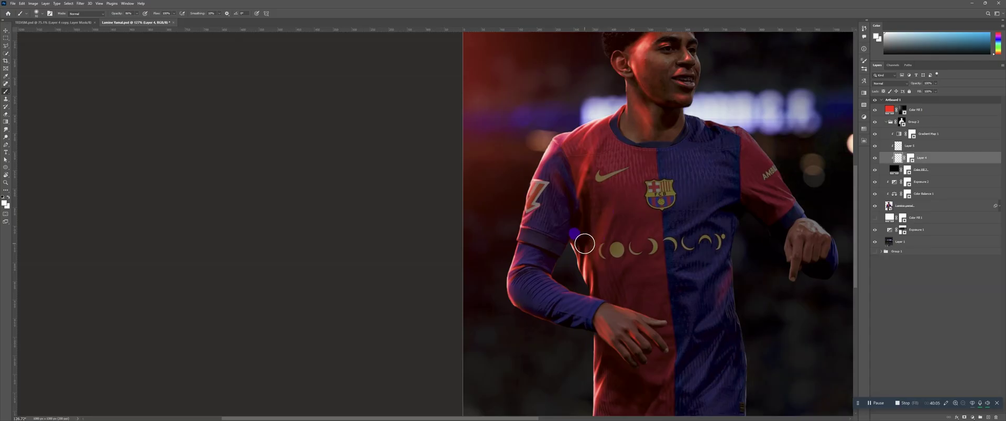
{"action": "left_click_drag", "start_coordinate": [117, 13], "coordinate": [115, 13]}
{"action": "key", "text": "bracketleft"}
{"action": "key", "text": "bracketleft"}
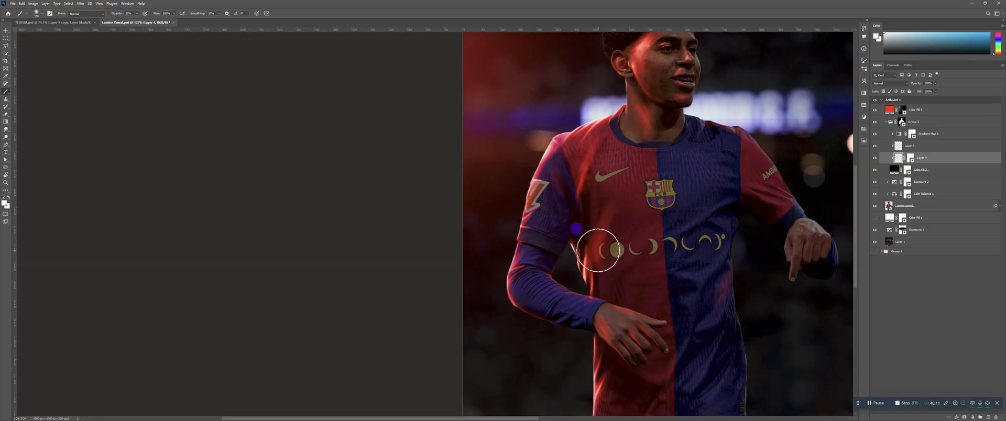
{"action": "key", "text": "bracketleft"}
{"action": "key", "text": "bracketleft"}
{"action": "left_click_drag", "start_coordinate": [581, 265], "coordinate": [597, 230]}
{"action": "key", "text": "bracketleft"}
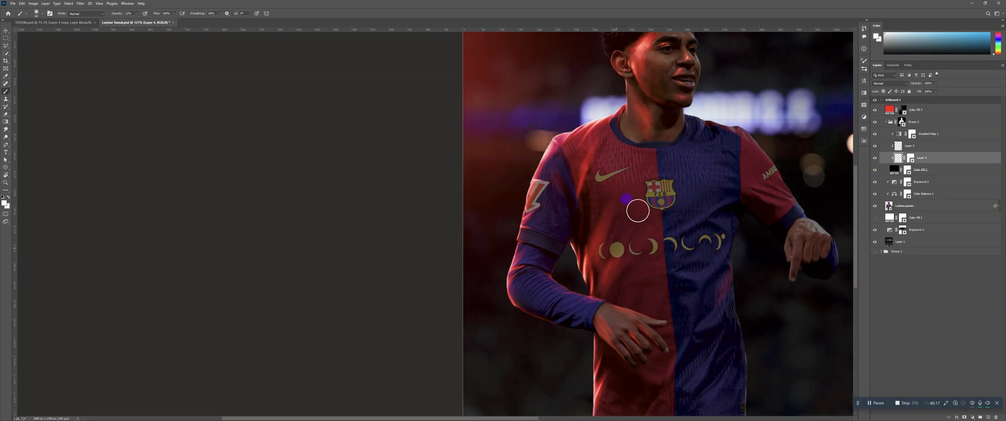
{"action": "left_click_drag", "start_coordinate": [621, 239], "coordinate": [647, 139]}
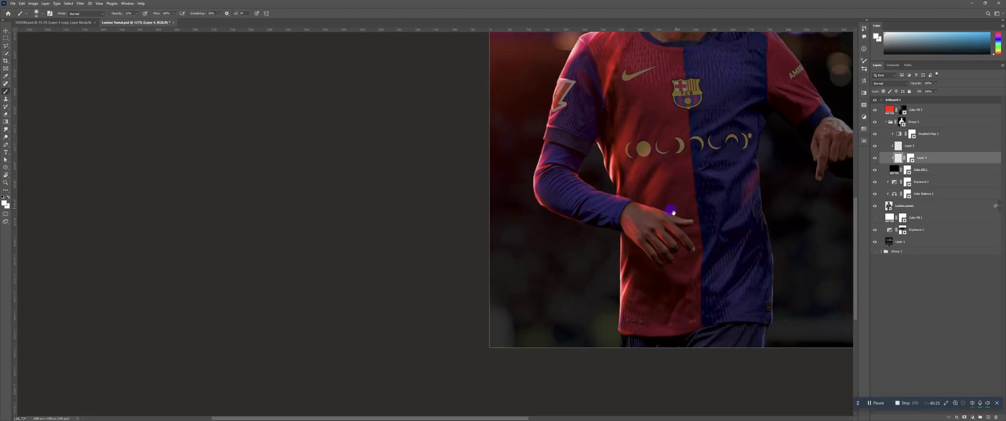
{"action": "left_click_drag", "start_coordinate": [673, 212], "coordinate": [684, 160]}
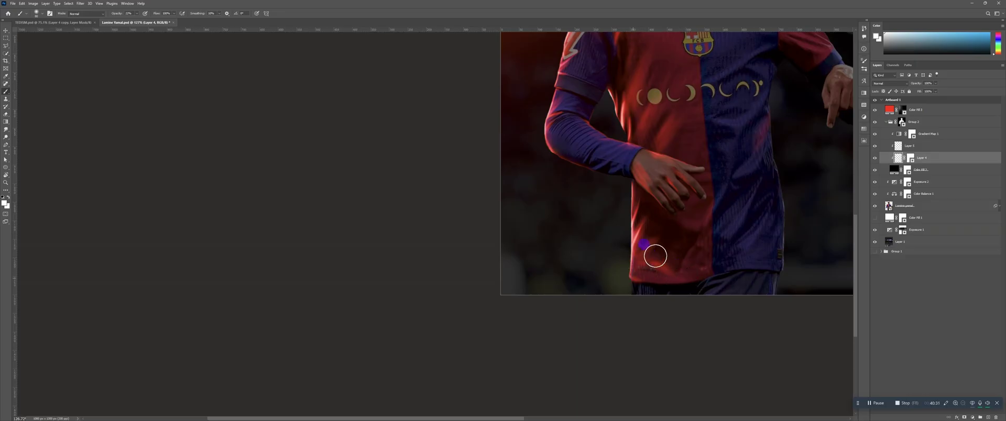
Soften the painted glow on the lower shirt of Layer 4 with a larger eraser
{"action": "left_click", "coordinate": [907, 158]}
{"action": "left_click", "coordinate": [897, 159]}
{"action": "key", "text": "e"}
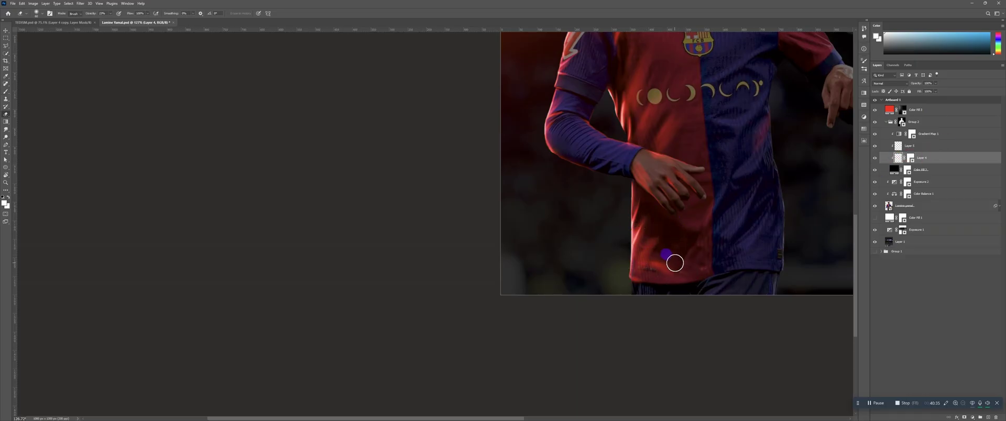
{"action": "key", "text": "bracketright"}
{"action": "key", "text": "bracketright"}
{"action": "key", "text": "bracketright"}
{"action": "key", "text": "bracketright"}
{"action": "key", "text": "bracketright"}
{"action": "key", "text": "bracketright"}
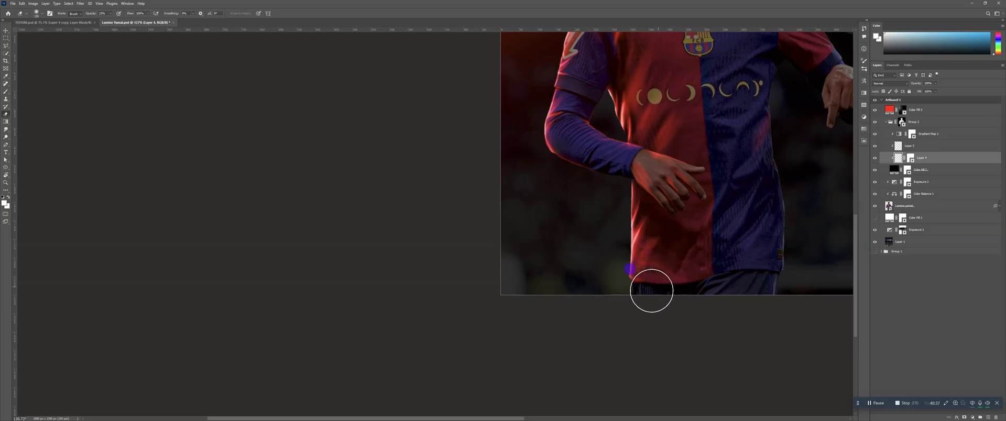
{"action": "mouse_move", "coordinate": [672, 163]}
{"action": "left_mouse_down"}
{"action": "mouse_move", "coordinate": [653, 198]}
{"action": "mouse_move", "coordinate": [686, 165]}
{"action": "left_mouse_up"}
{"action": "left_click_drag", "start_coordinate": [625, 252], "coordinate": [666, 201]}
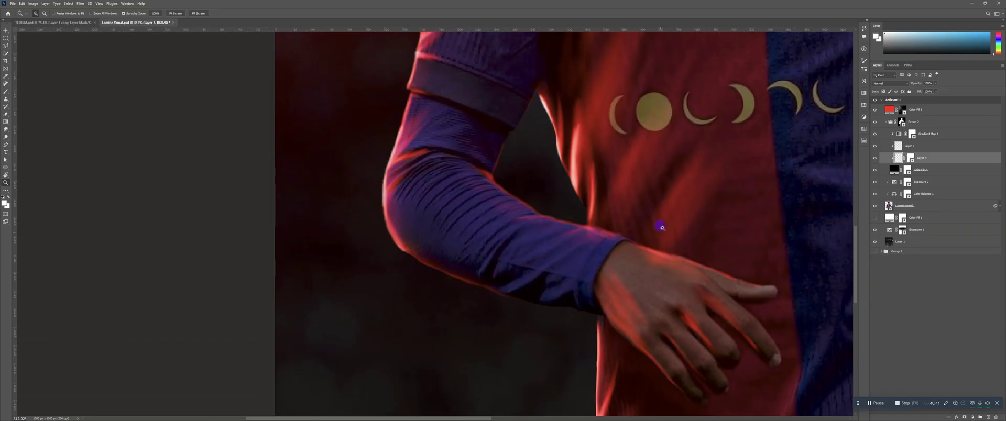
Paint a thin bright highlight down the back edge of the neck on Layer 5 with a much smaller brush
{"action": "left_click_drag", "start_coordinate": [662, 227], "coordinate": [660, 185]}
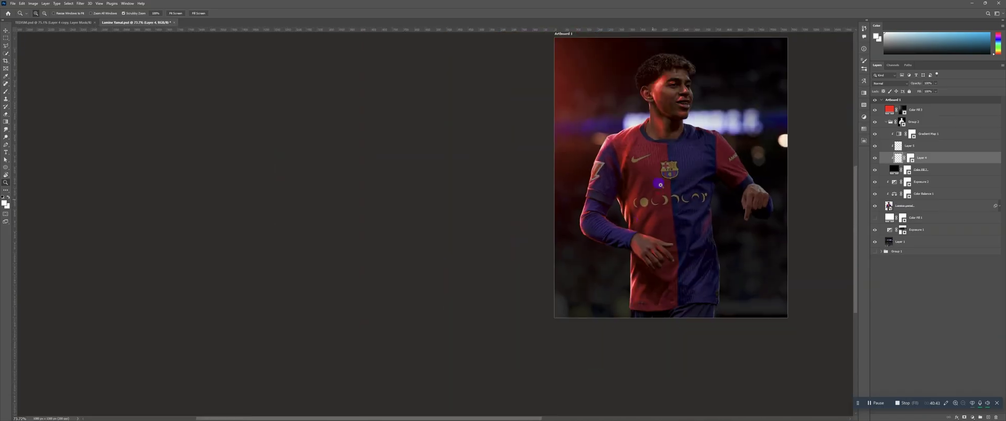
{"action": "mouse_move", "coordinate": [670, 150]}
{"action": "left_mouse_down"}
{"action": "mouse_move", "coordinate": [643, 215]}
{"action": "mouse_move", "coordinate": [664, 199]}
{"action": "mouse_move", "coordinate": [645, 203]}
{"action": "mouse_move", "coordinate": [655, 148]}
{"action": "left_mouse_up"}
{"action": "key", "text": "b"}
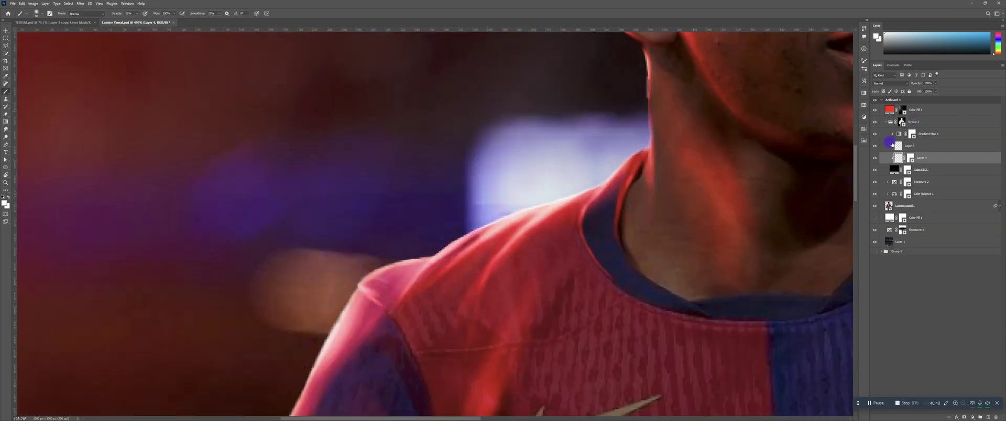
{"action": "left_click", "coordinate": [890, 144]}
{"action": "key", "text": "["}
{"action": "key", "text": "["}
{"action": "key", "text": "["}
{"action": "key", "text": "["}
{"action": "key", "text": "["}
{"action": "key", "text": "["}
{"action": "key", "text": "["}
{"action": "key", "text": "["}
{"action": "key", "text": "["}
{"action": "key", "text": "["}
{"action": "key", "text": "["}
{"action": "key", "text": "["}
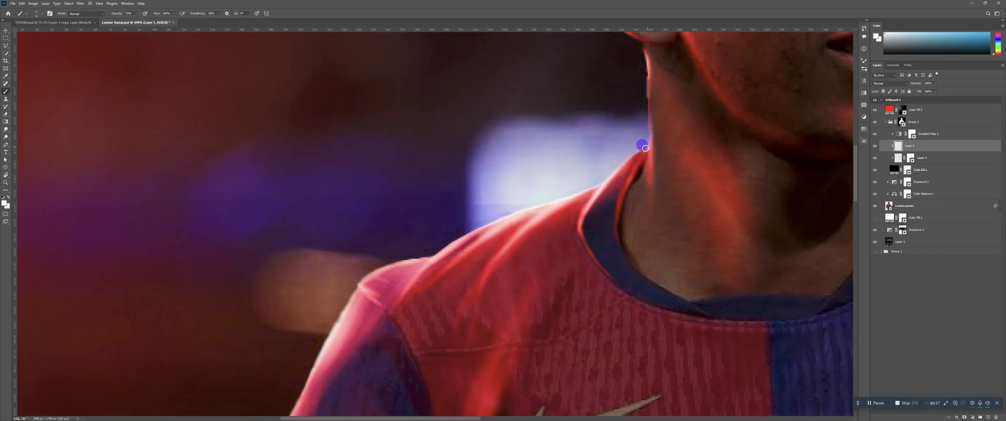
{"action": "scroll", "coordinate": [647, 128], "scroll_direction": "up", "scroll_amount": 3}
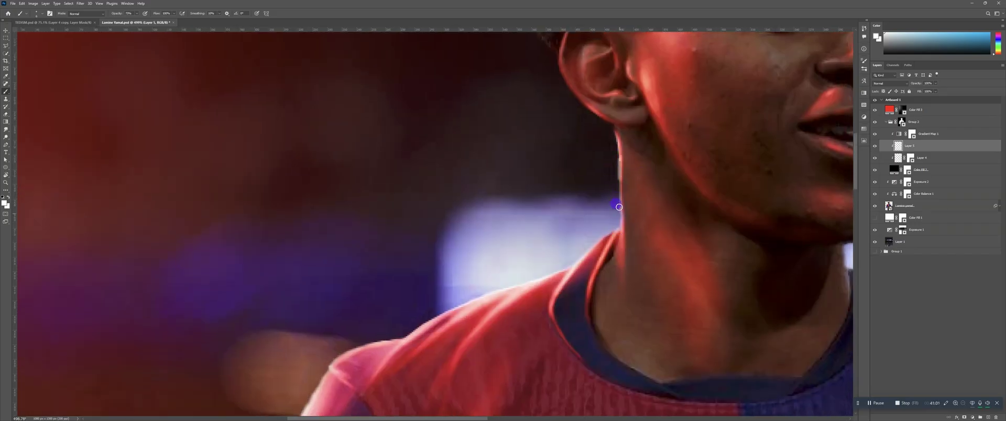
{"action": "left_click_drag", "start_coordinate": [621, 224], "coordinate": [617, 283]}
Extend the bright neck-edge highlight on Layer 5 up to just below the ear
{"action": "key", "text": "z"}
{"action": "left_click_drag", "start_coordinate": [646, 175], "coordinate": [595, 172]}
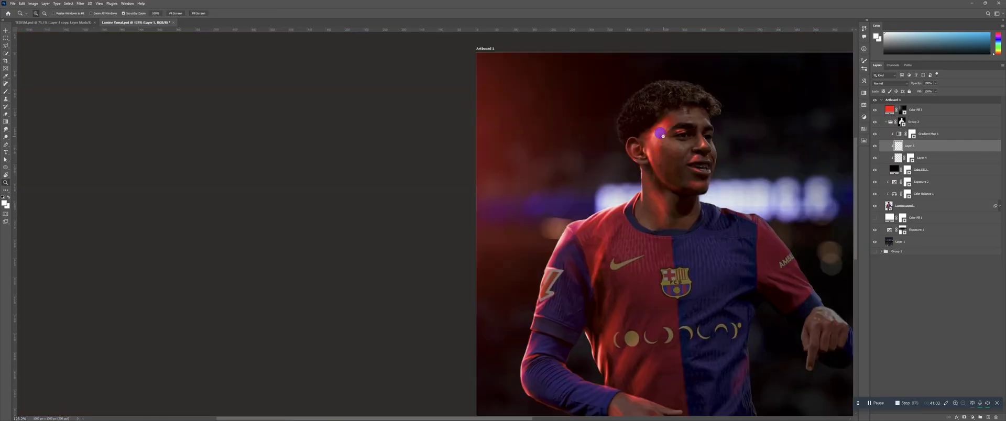
{"action": "mouse_move", "coordinate": [660, 140]}
{"action": "left_mouse_down"}
{"action": "mouse_move", "coordinate": [643, 216]}
{"action": "mouse_move", "coordinate": [651, 199]}
{"action": "left_mouse_up"}
{"action": "left_click_drag", "start_coordinate": [622, 250], "coordinate": [618, 235]}
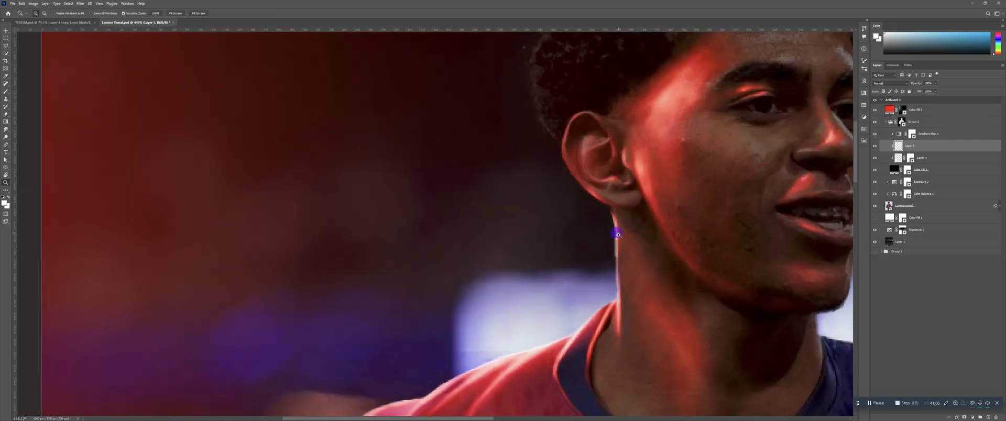
{"action": "key", "text": "b"}
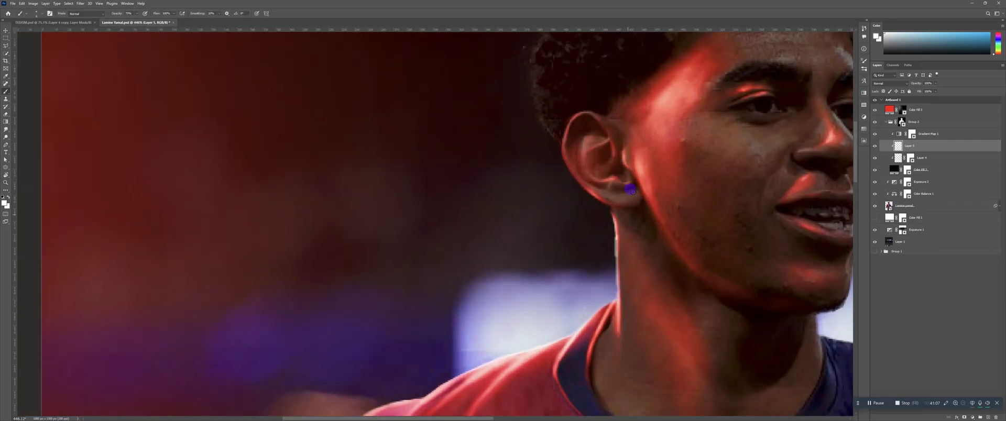
{"action": "left_click_drag", "start_coordinate": [634, 174], "coordinate": [630, 294]}
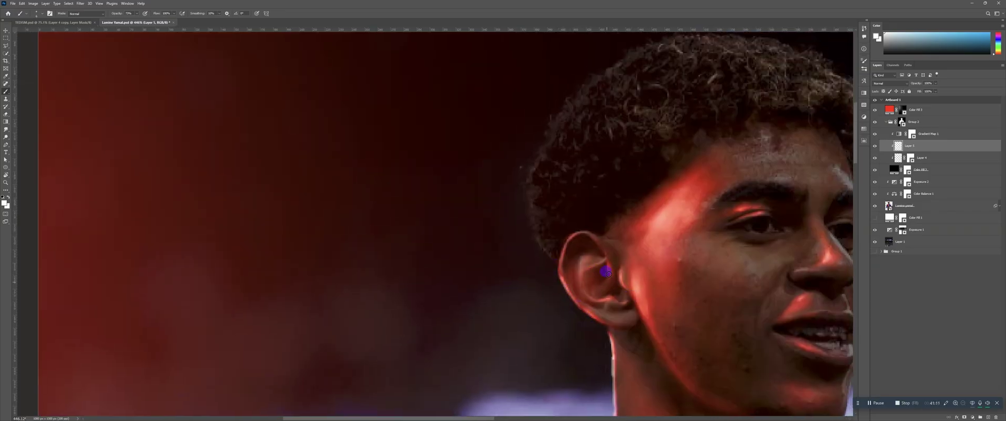
Try to paint a broad red rim along the back edge of the hair on a new layer with an enlarged brush
{"action": "key", "text": "z"}
{"action": "mouse_move", "coordinate": [634, 225]}
{"action": "left_mouse_down"}
{"action": "mouse_move", "coordinate": [655, 204]}
{"action": "mouse_move", "coordinate": [635, 202]}
{"action": "mouse_move", "coordinate": [632, 233]}
{"action": "left_mouse_up"}
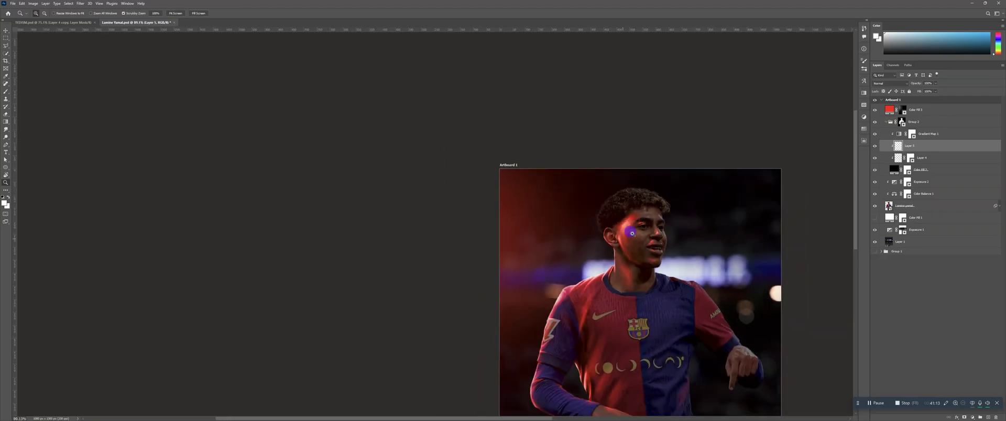
{"action": "scroll", "coordinate": [632, 233], "scroll_direction": "up", "scroll_amount": 2}
{"action": "key", "text": "b"}
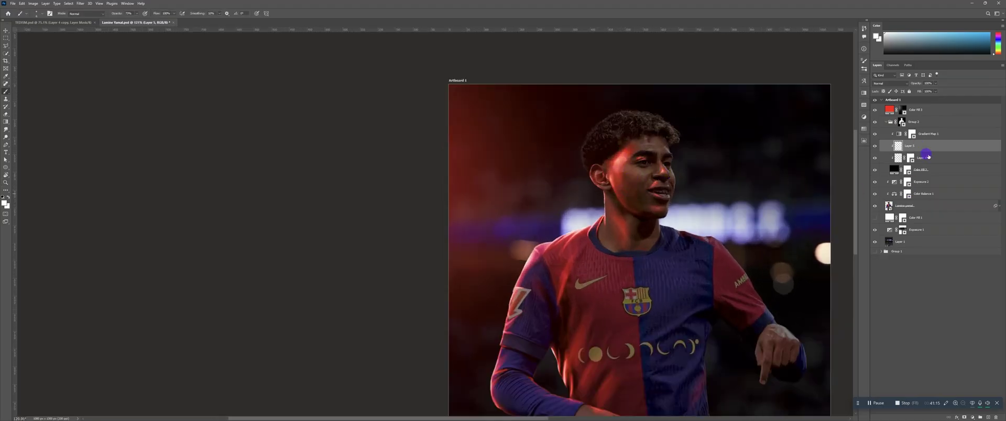
{"action": "key", "text": "ctrl+shift+alt+n"}
{"action": "left_click_drag", "start_coordinate": [632, 150], "coordinate": [611, 135]}
{"action": "key", "text": "z"}
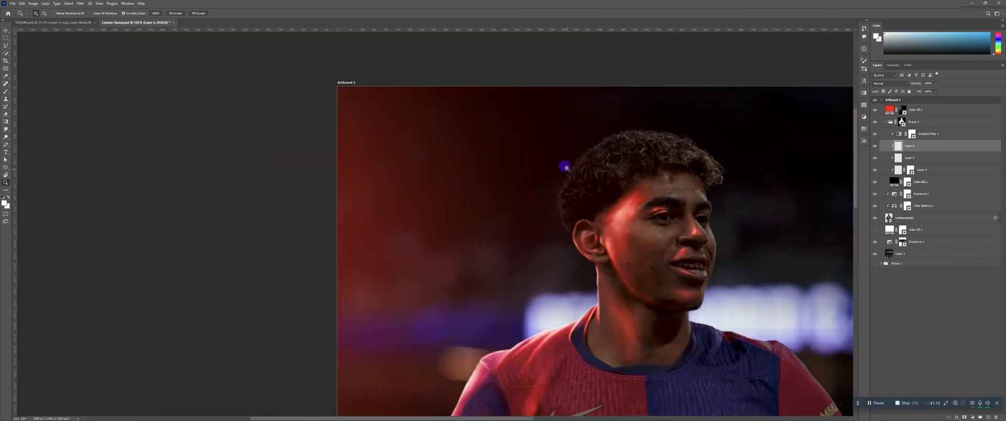
{"action": "scroll", "coordinate": [566, 168], "scroll_direction": "up", "scroll_amount": 4}
{"action": "key", "text": "b"}
{"action": "scroll", "coordinate": [555, 157], "scroll_direction": "down", "scroll_amount": 1}
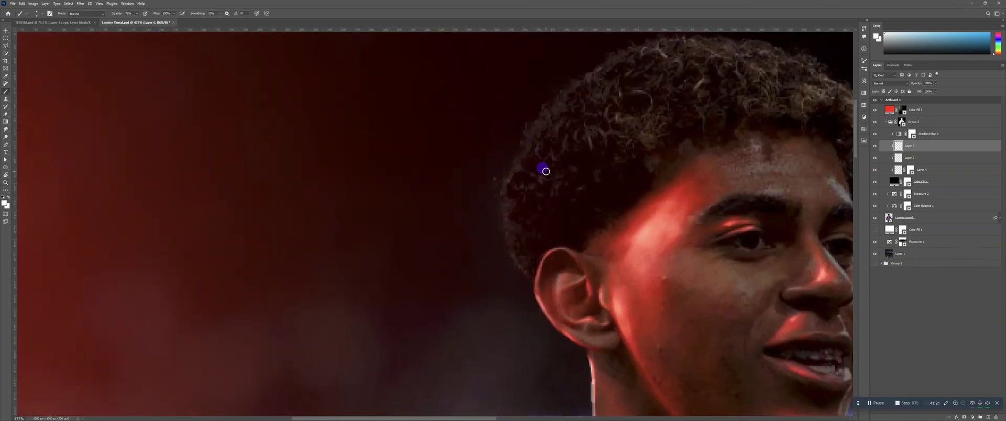
{"action": "key", "text": "bracketright"}
{"action": "key", "text": "bracketright"}
{"action": "key", "text": "bracketright"}
{"action": "key", "text": "bracketright"}
{"action": "key", "text": "bracketright"}
{"action": "key", "text": "bracketright"}
{"action": "key", "text": "bracketright"}
{"action": "key", "text": "bracketright"}
{"action": "key", "text": "bracketright"}
{"action": "mouse_move", "coordinate": [485, 219]}
{"action": "left_mouse_down"}
{"action": "mouse_move", "coordinate": [541, 106]}
{"action": "mouse_move", "coordinate": [618, 56]}
{"action": "mouse_move", "coordinate": [627, 72]}
{"action": "mouse_move", "coordinate": [582, 110]}
{"action": "mouse_move", "coordinate": [540, 173]}
{"action": "mouse_move", "coordinate": [523, 250]}
{"action": "mouse_move", "coordinate": [495, 205]}
{"action": "mouse_move", "coordinate": [538, 148]}
{"action": "left_mouse_up"}
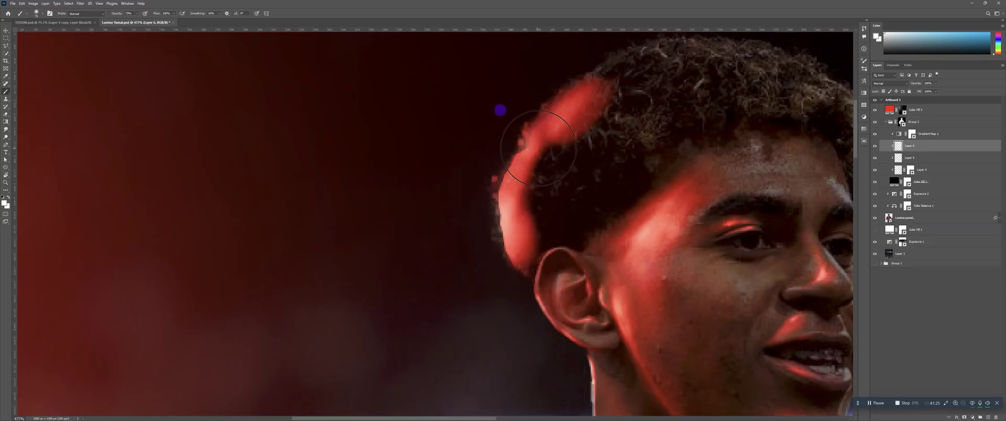
Undo the red strokes on the hair and the newly added layer
{"action": "key", "text": "ctrl+z"}
{"action": "key", "text": "ctrl+z"}
{"action": "key", "text": "ctrl+z"}
{"action": "key", "text": "ctrl+z"}
{"action": "key", "text": "ctrl+z"}
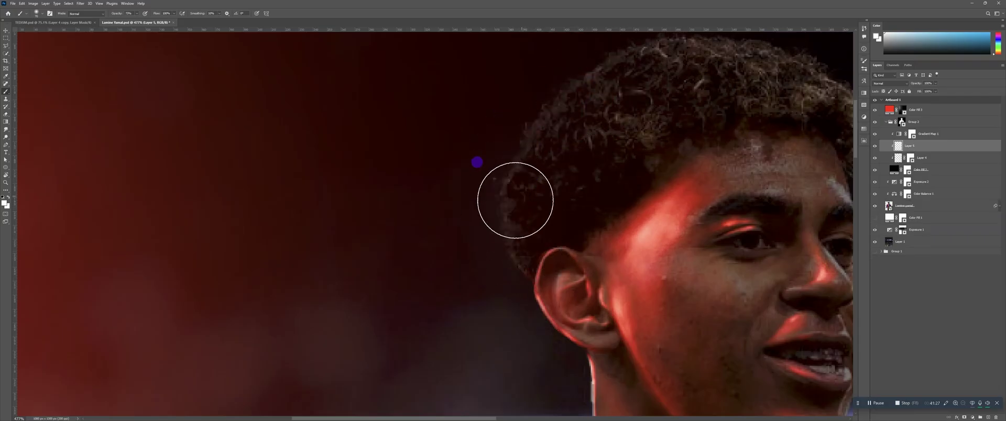
Add a new layer above Layer 5 and try a red rim along the back edge of the hair
{"action": "mouse_move", "coordinate": [518, 216]}
{"action": "left_mouse_down"}
{"action": "mouse_move", "coordinate": [512, 139]}
{"action": "mouse_move", "coordinate": [536, 108]}
{"action": "mouse_move", "coordinate": [559, 105]}
{"action": "left_mouse_up"}
{"action": "key", "text": "ctrl+alt+shift+n"}
{"action": "key", "text": "z"}
{"action": "key", "text": "ctrl+0"}
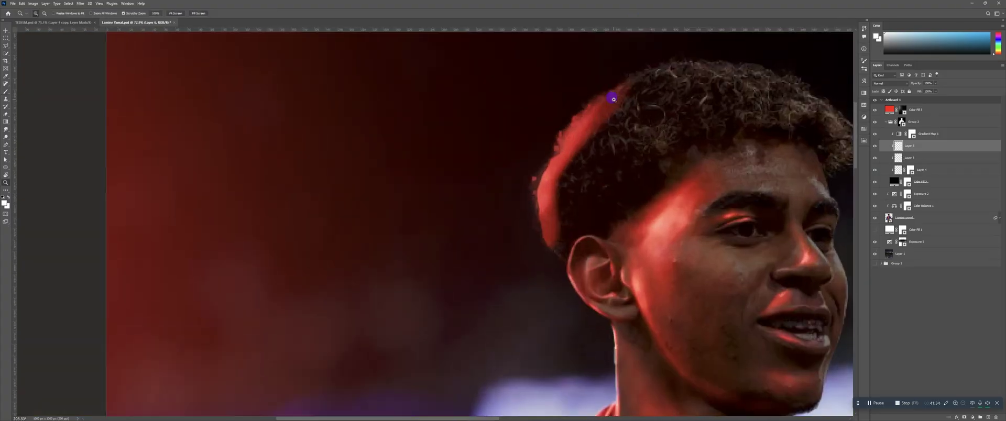
{"action": "mouse_move", "coordinate": [587, 132]}
{"action": "left_mouse_down"}
{"action": "mouse_move", "coordinate": [613, 99]}
{"action": "mouse_move", "coordinate": [557, 168]}
{"action": "mouse_move", "coordinate": [559, 138]}
{"action": "left_mouse_up"}
{"action": "key", "text": "e"}
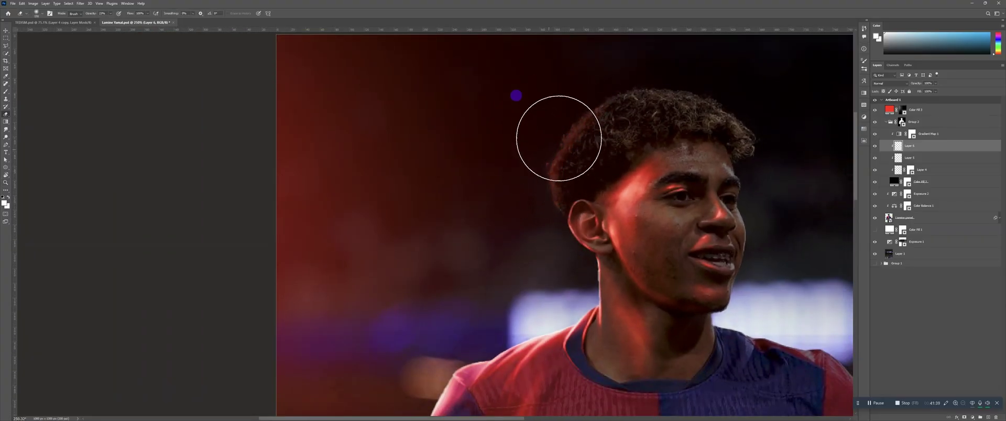
Paint a soft red glow over the back of the hair on Layer 6 with a much larger, low-opacity brush
{"action": "key", "text": "b"}
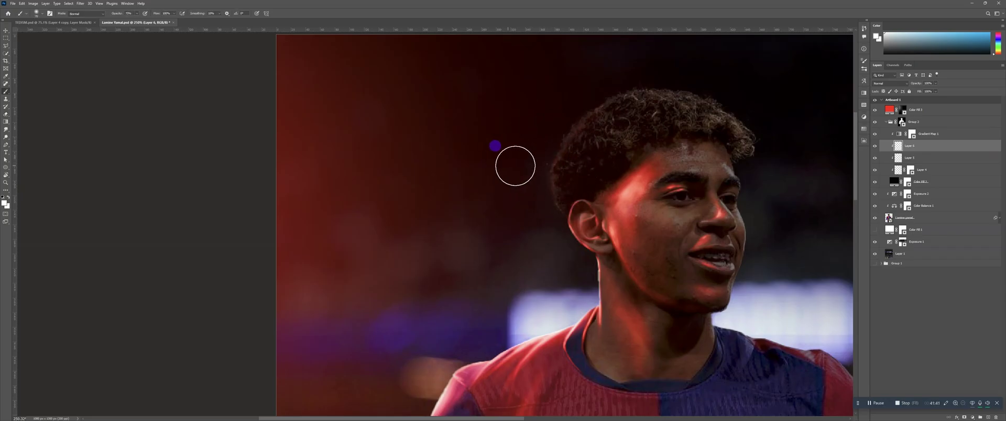
{"action": "key", "text": "bracketright"}
{"action": "key", "text": "bracketright"}
{"action": "key", "text": "bracketright"}
{"action": "key", "text": "bracketright"}
{"action": "key", "text": "bracketright"}
{"action": "key", "text": "bracketright"}
{"action": "key", "text": "bracketright"}
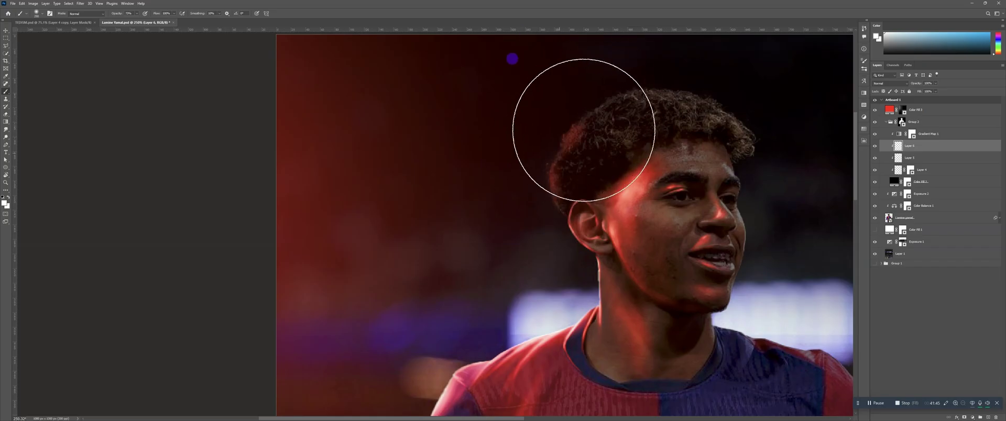
{"action": "key", "text": "z"}
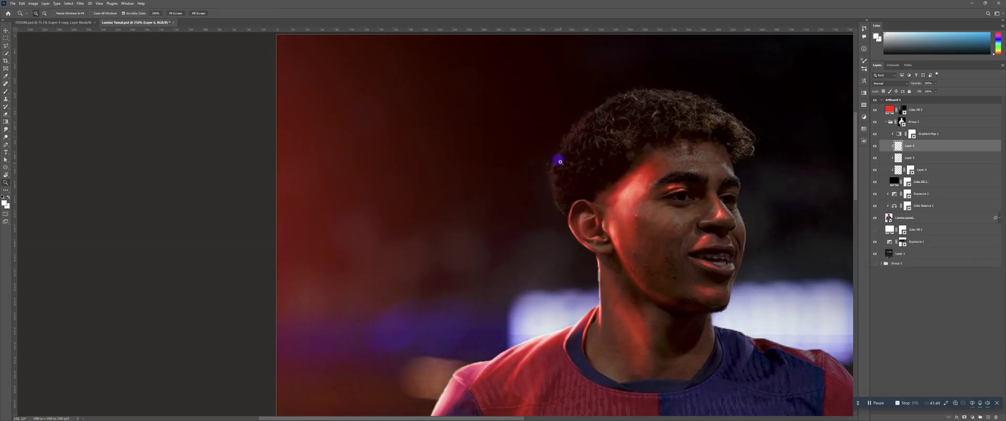
{"action": "key", "text": "b"}
{"action": "left_click_drag", "start_coordinate": [115, 14], "coordinate": [105, 14]}
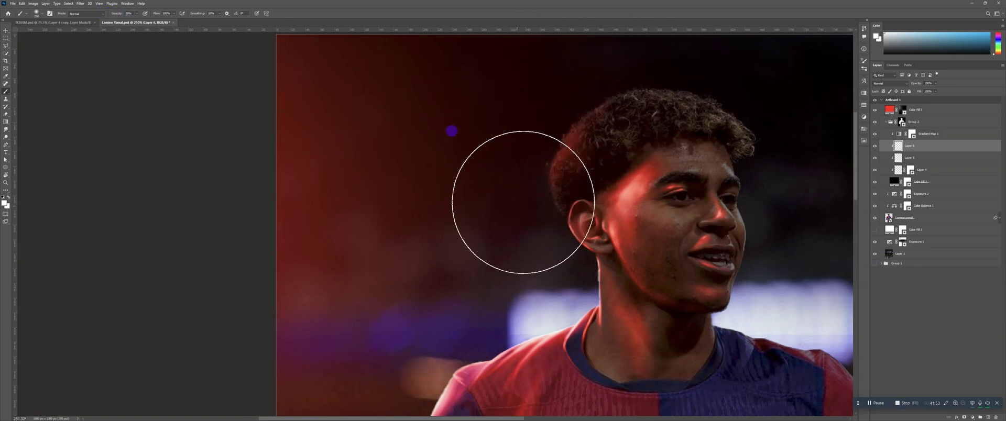
{"action": "key", "text": "z"}
{"action": "mouse_move", "coordinate": [573, 153]}
{"action": "left_mouse_down"}
{"action": "mouse_move", "coordinate": [543, 190]}
{"action": "mouse_move", "coordinate": [523, 195]}
{"action": "left_mouse_up"}
{"action": "scroll", "coordinate": [598, 150], "scroll_direction": "up", "scroll_amount": 7}
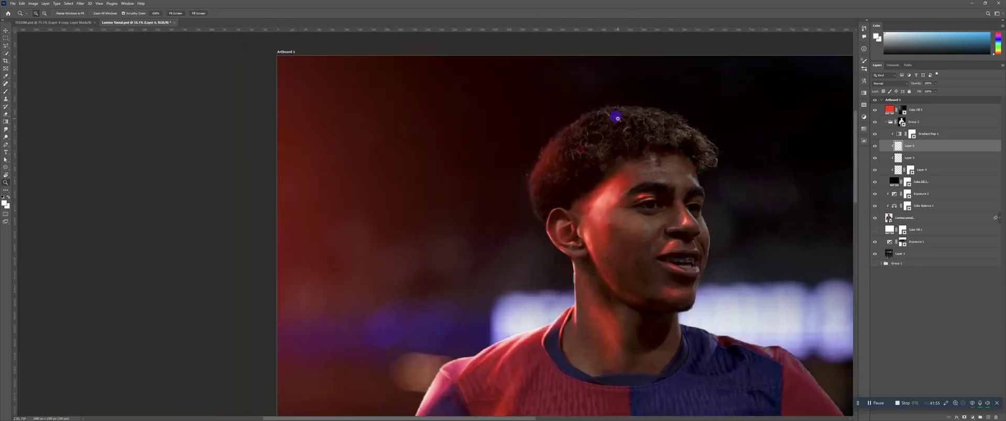
Set the brush opacity to 100%, choose a hair brush preset, and paint fine red strands along the hair's back edge
{"action": "key", "text": "b"}
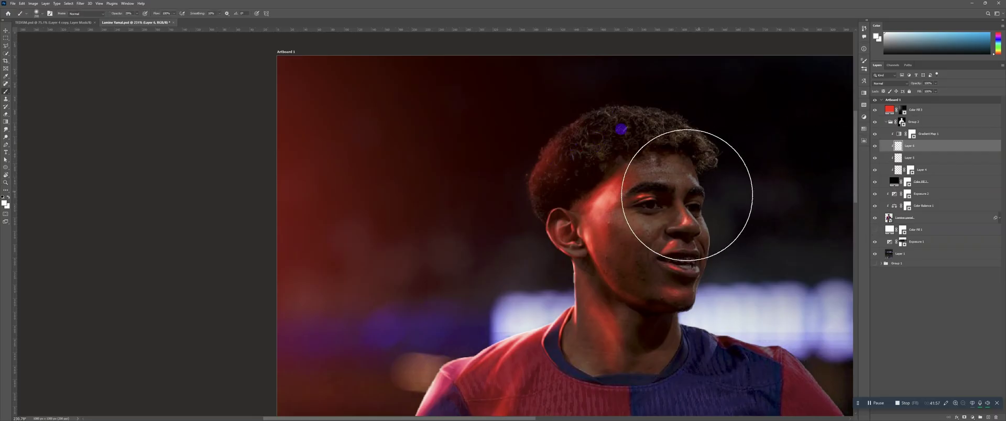
{"action": "type", "text": "100"}
{"action": "key", "text": "Return"}
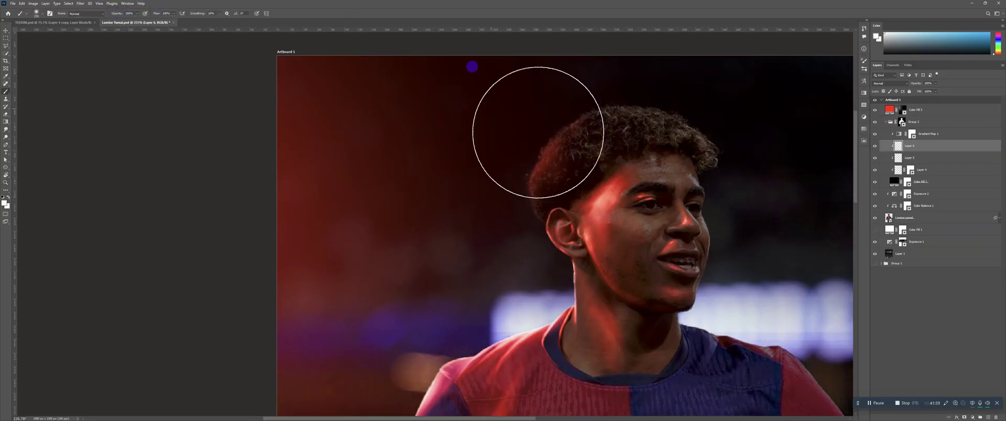
{"action": "right_click", "coordinate": [675, 191]}
{"action": "left_click_drag", "start_coordinate": [885, 298], "coordinate": [889, 364]}
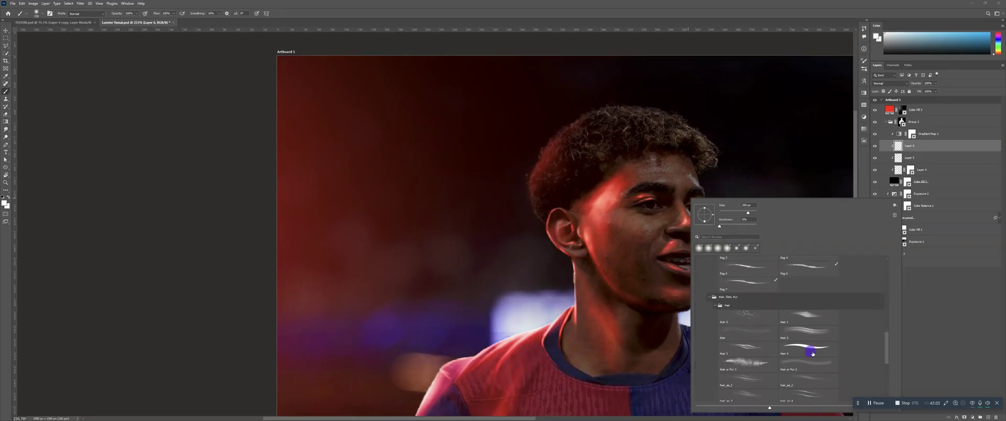
{"action": "left_click", "coordinate": [755, 318]}
{"action": "left_click", "coordinate": [522, 164]}
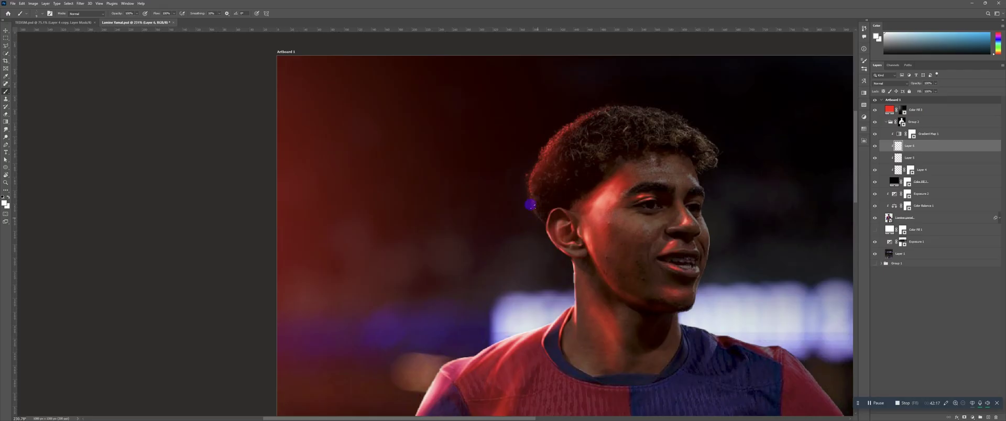
Paint more fine red hair strands along the back and upper outline of the hair on Layer 6
{"action": "key", "text": "z"}
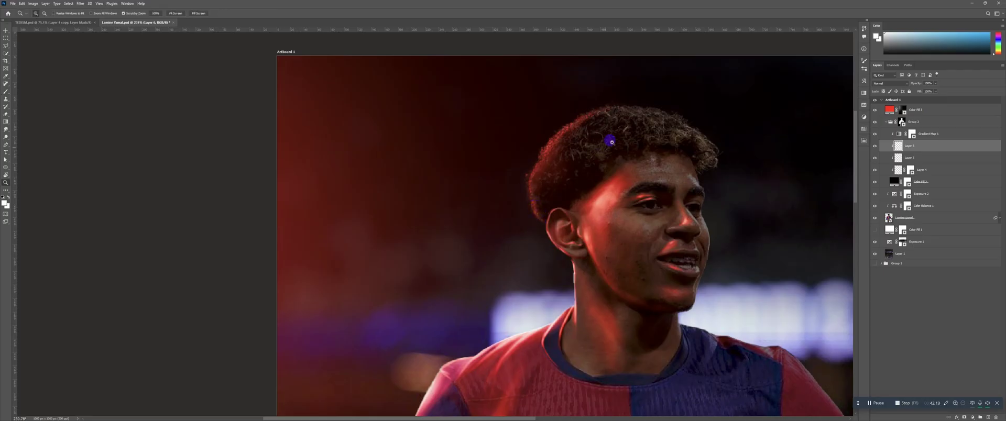
{"action": "left_click_drag", "start_coordinate": [619, 140], "coordinate": [582, 155]}
{"action": "scroll", "coordinate": [636, 135], "scroll_direction": "up", "scroll_amount": 5}
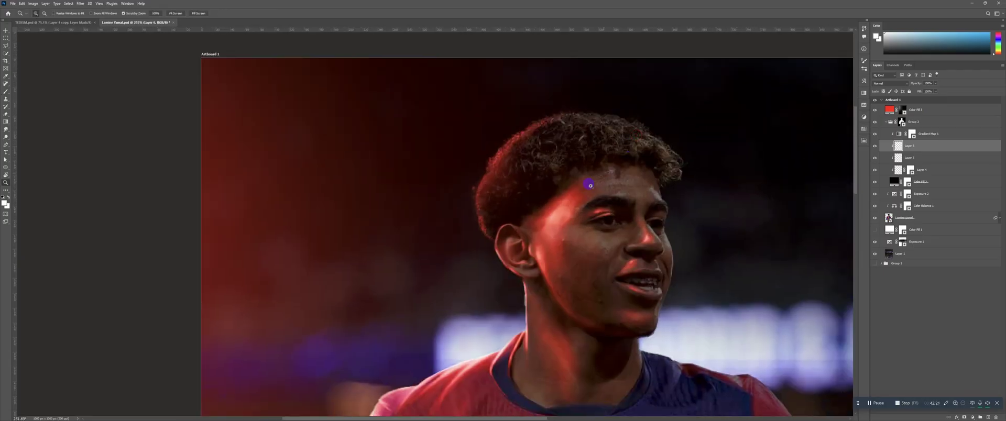
{"action": "key", "text": "b"}
{"action": "left_click_drag", "start_coordinate": [504, 191], "coordinate": [537, 176]}
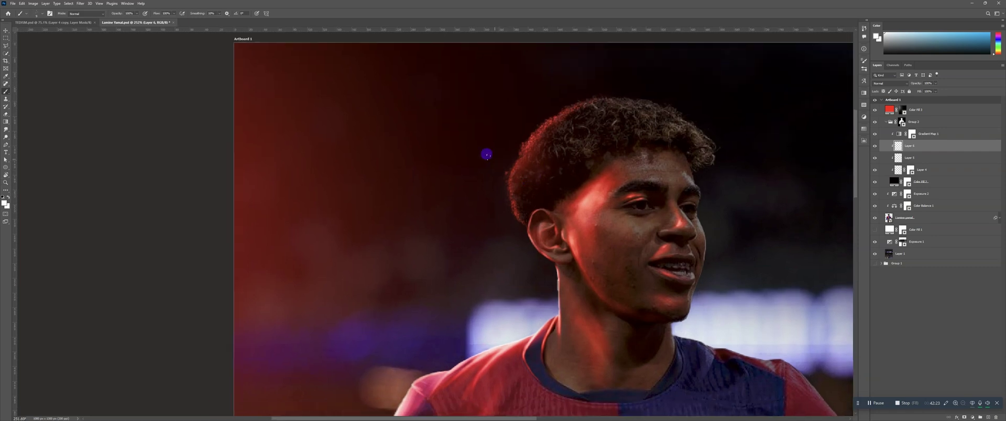
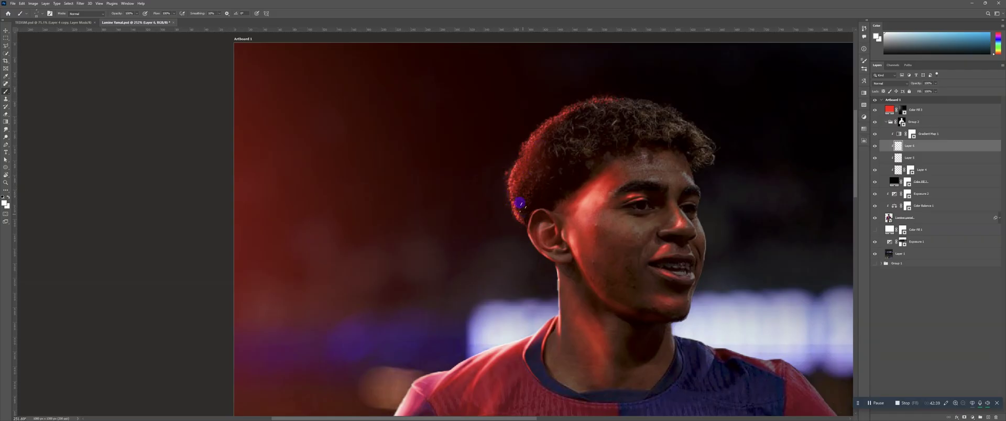
Soften the red hair strands on Layer 6 with a smaller, low-opacity eraser
{"action": "key", "text": "z"}
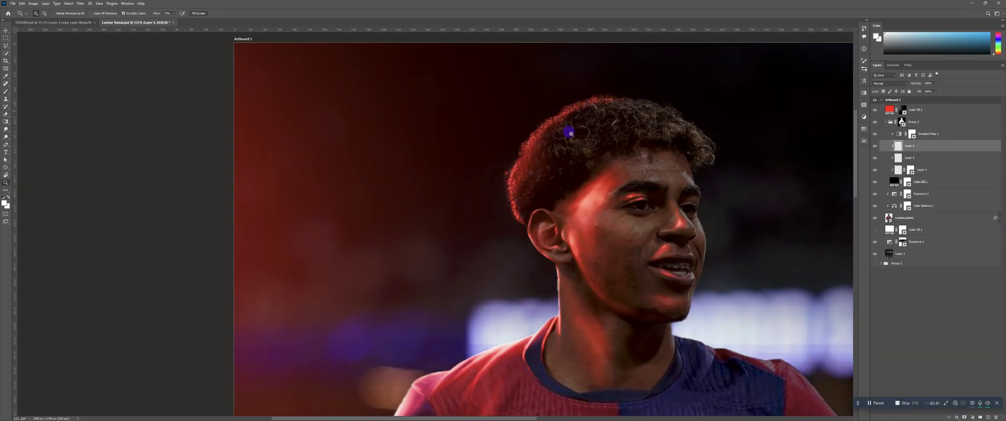
{"action": "key", "text": "ctrl+0"}
{"action": "left_click", "coordinate": [594, 153]}
{"action": "key", "text": "e"}
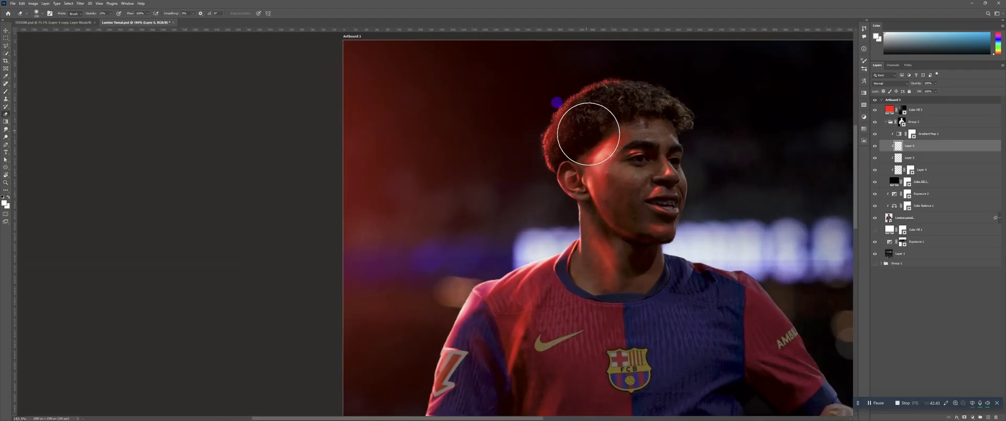
{"action": "key", "text": "bracketleft"}
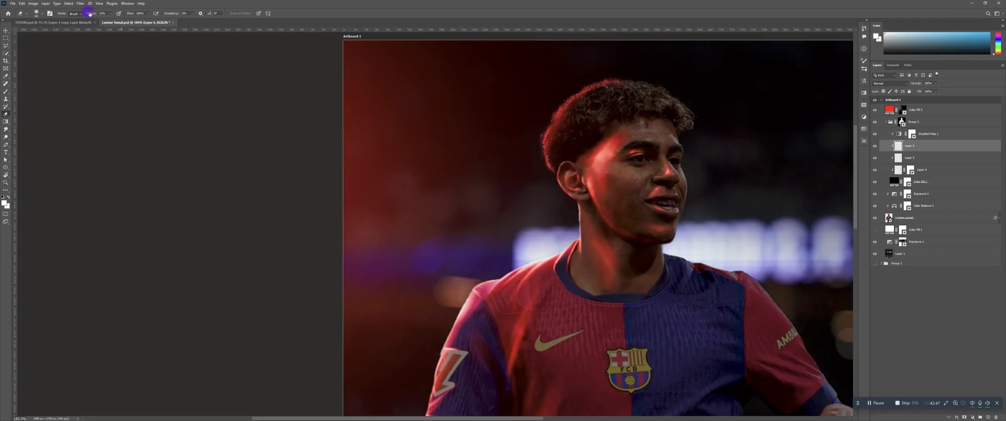
{"action": "mouse_move", "coordinate": [554, 135]}
{"action": "left_mouse_down"}
{"action": "mouse_move", "coordinate": [554, 169]}
{"action": "mouse_move", "coordinate": [567, 134]}
{"action": "mouse_move", "coordinate": [636, 85]}
{"action": "mouse_move", "coordinate": [599, 83]}
{"action": "mouse_move", "coordinate": [623, 81]}
{"action": "left_mouse_up"}
{"action": "key", "text": "z"}
{"action": "left_click_drag", "start_coordinate": [652, 103], "coordinate": [602, 107]}
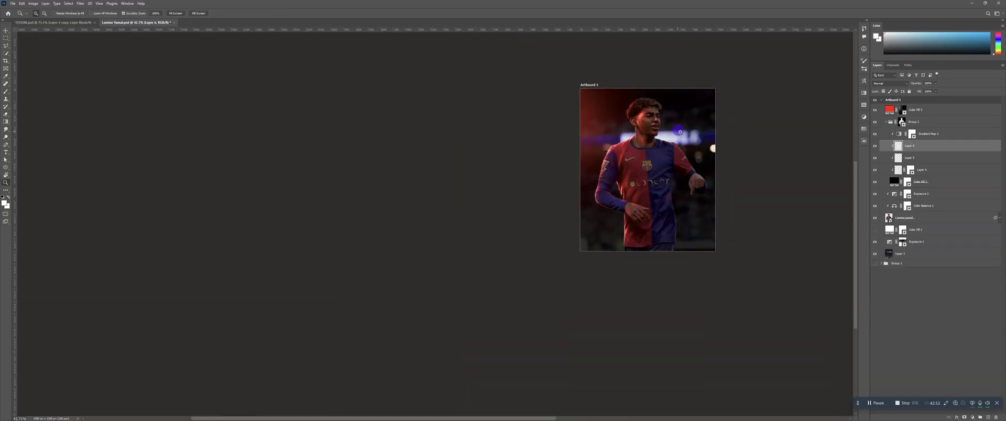
{"action": "left_click_drag", "start_coordinate": [674, 110], "coordinate": [694, 96]}
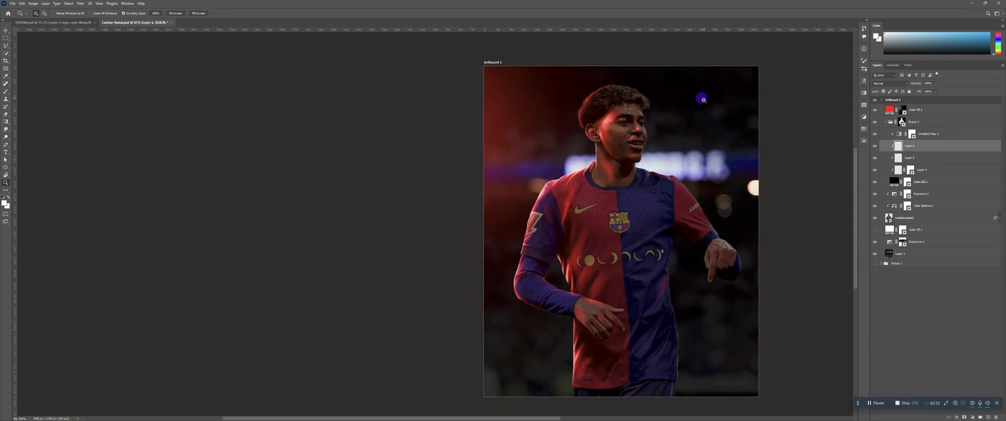
{"action": "left_click_drag", "start_coordinate": [658, 131], "coordinate": [663, 146]}
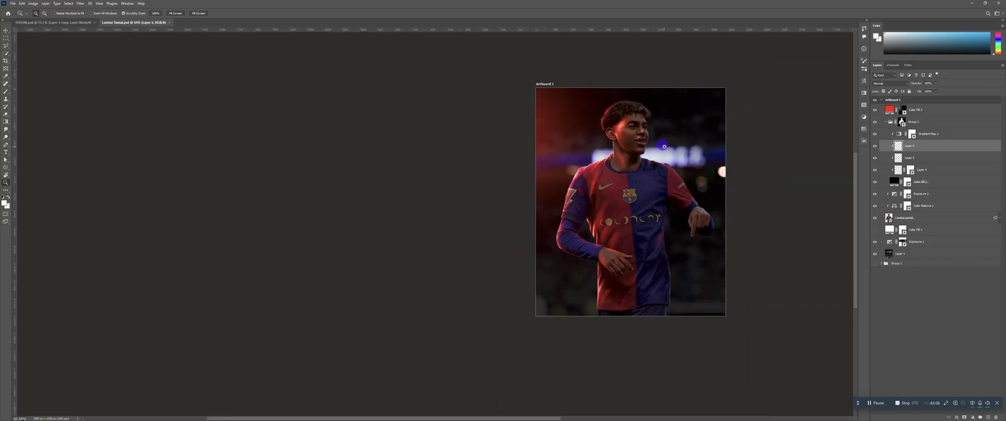
Duplicate the Color Fill 3 glow layer, flip the copy horizontally, and move it to the opposite side of the artboard
{"action": "left_click", "coordinate": [886, 122]}
{"action": "left_click", "coordinate": [915, 112]}
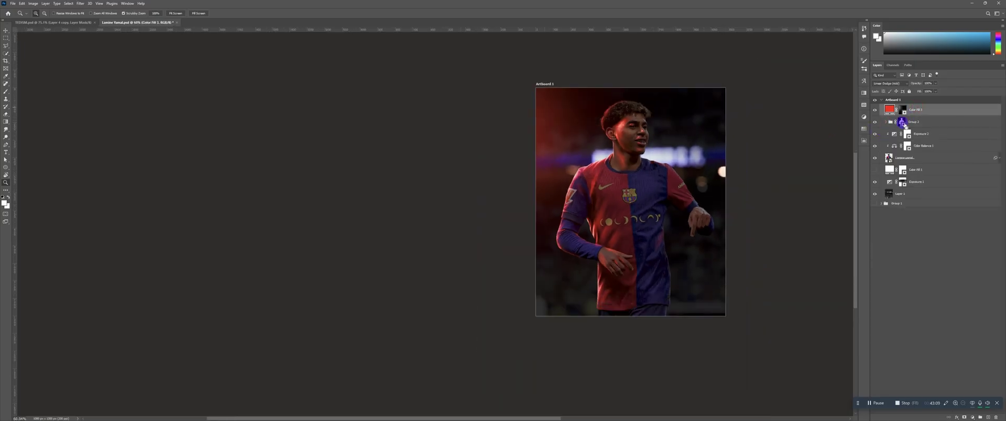
{"action": "key", "text": "ctrl+j"}
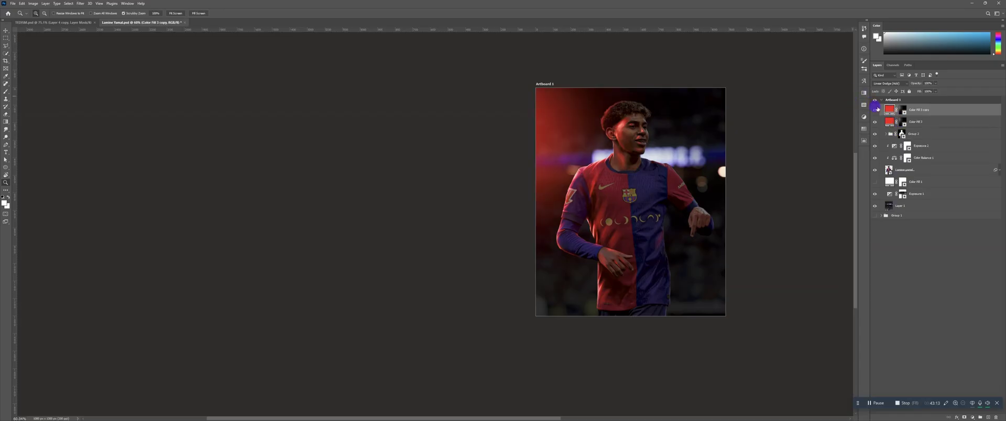
{"action": "key", "text": "v"}
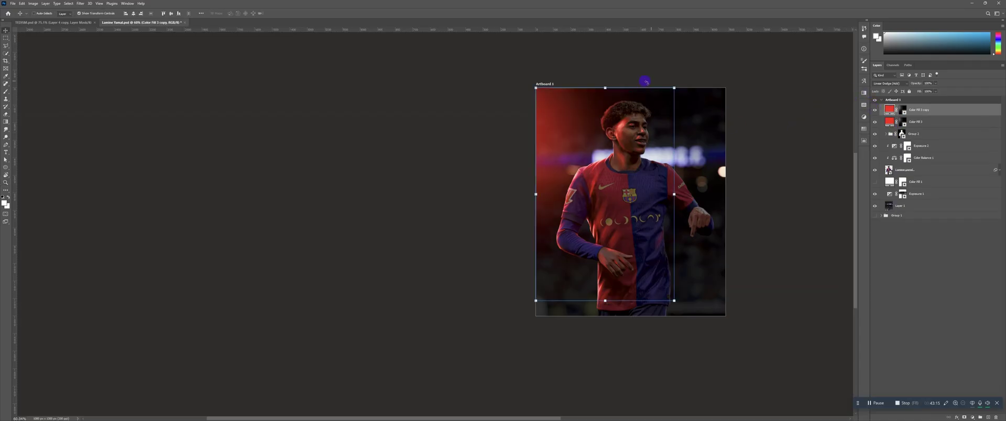
{"action": "right_click", "coordinate": [610, 111]}
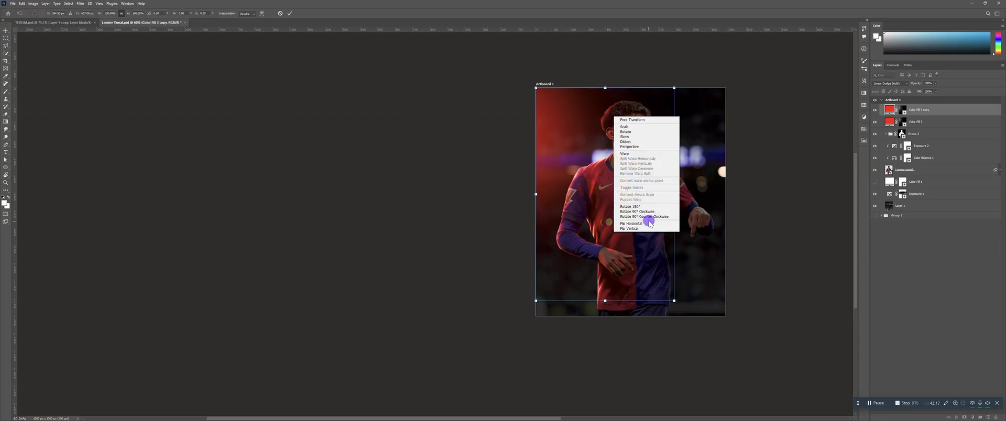
{"action": "left_click", "coordinate": [650, 222]}
{"action": "left_click_drag", "start_coordinate": [658, 168], "coordinate": [716, 163]}
{"action": "key", "text": "Return"}
Change the Color Fill 3 copy glow to a fully saturated blue
{"action": "double_click", "coordinate": [890, 111]}
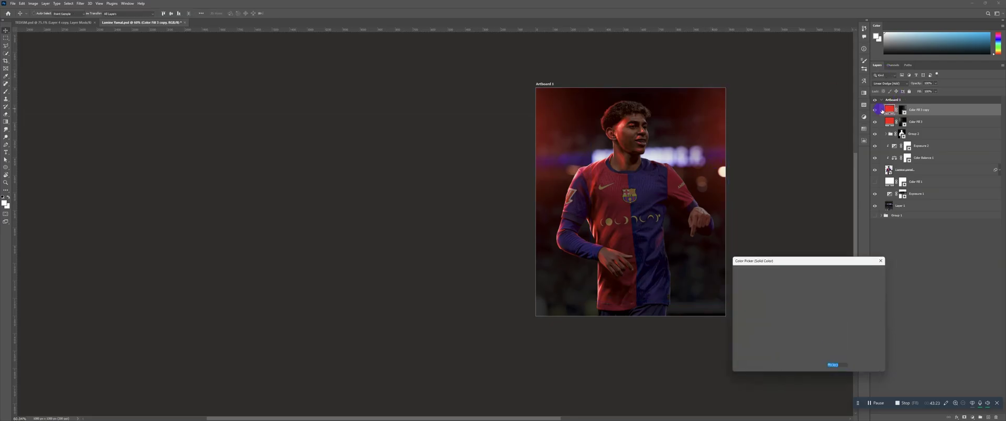
{"action": "left_click", "coordinate": [634, 220]}
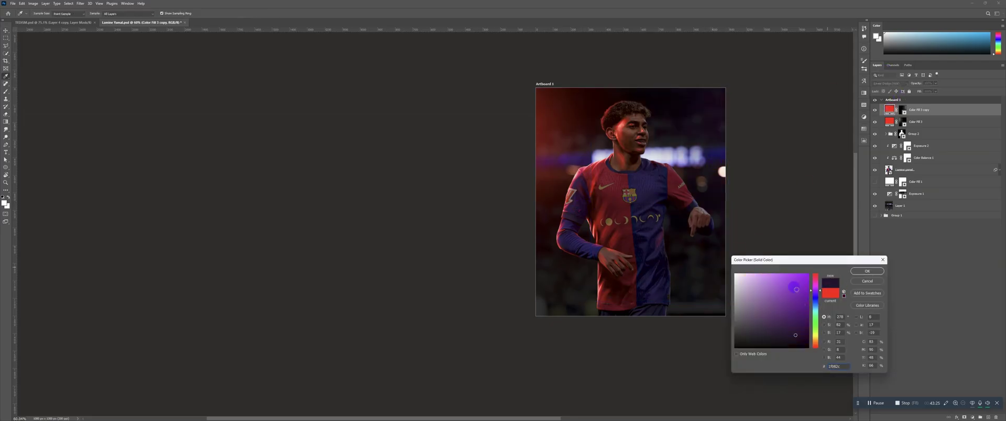
{"action": "left_click", "coordinate": [815, 298]}
{"action": "left_click", "coordinate": [809, 273]}
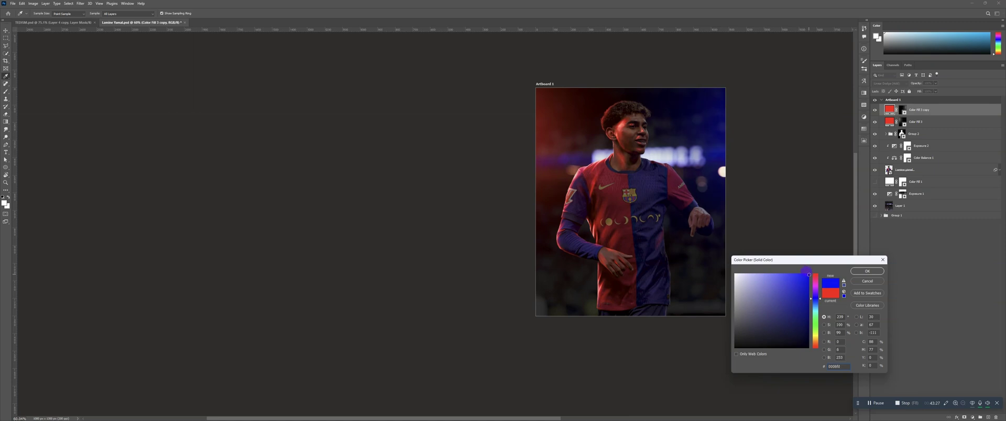
{"action": "left_click", "coordinate": [862, 273]}
Duplicate the player's rim-light group and delete Layer 6, Layer 5 and Layer 4 from the copy
{"action": "left_click_drag", "start_coordinate": [663, 155], "coordinate": [662, 182]}
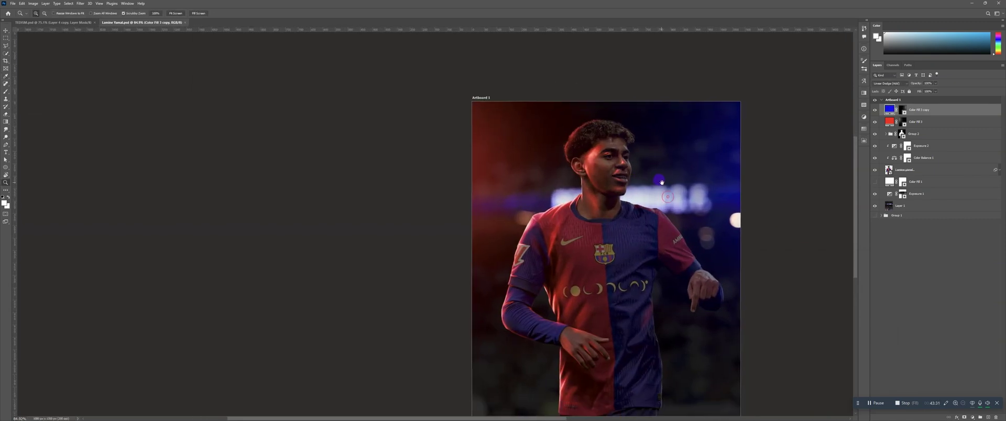
{"action": "key", "text": "v"}
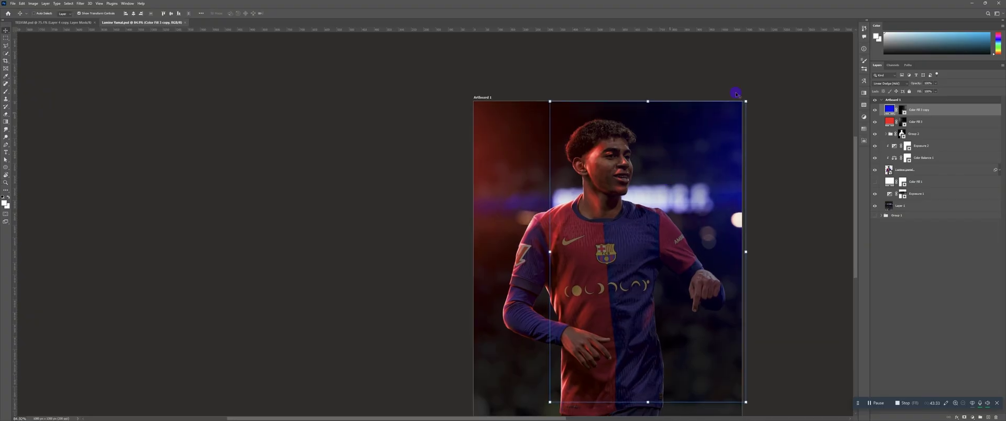
{"action": "left_click", "coordinate": [922, 134]}
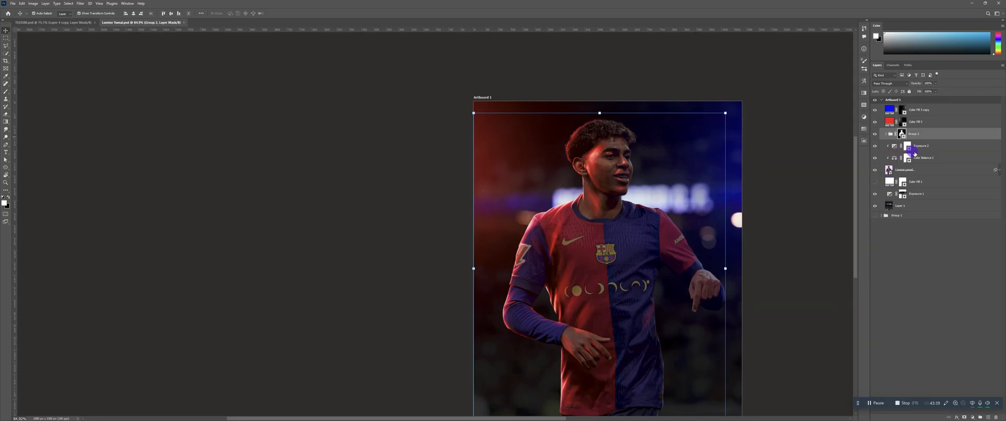
{"action": "left_click_drag", "start_coordinate": [914, 153], "coordinate": [892, 147]}
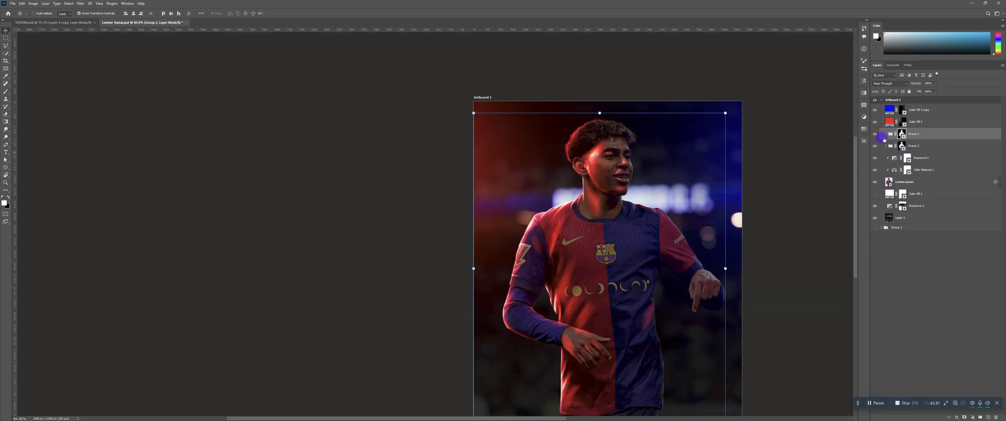
{"action": "left_click", "coordinate": [886, 134]}
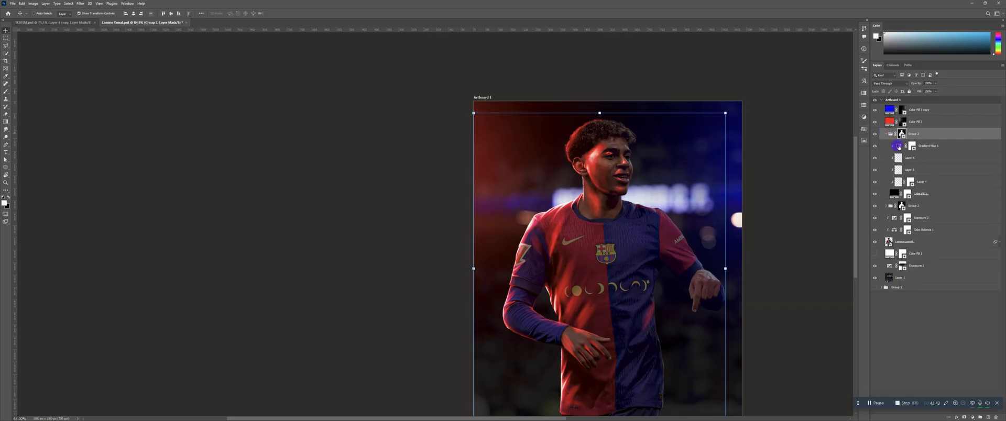
{"action": "left_click", "coordinate": [909, 162]}
{"action": "left_click", "coordinate": [912, 181], "text": "shift"}
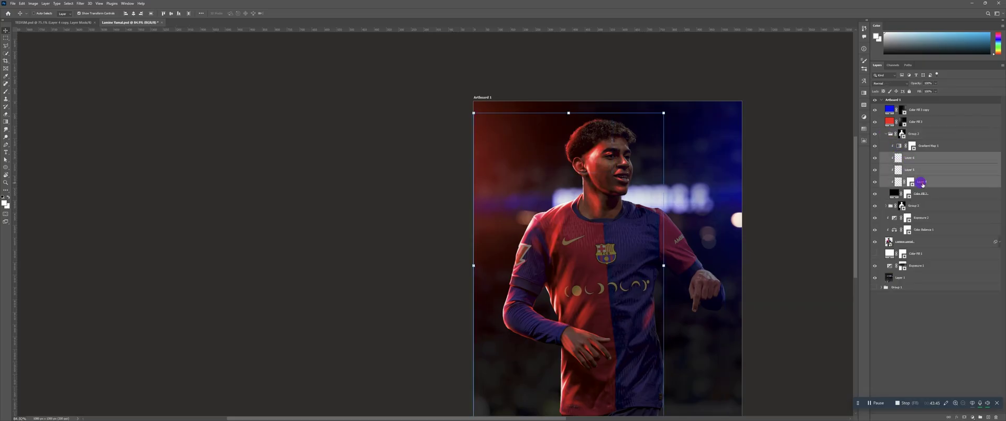
{"action": "key", "text": "Delete"}
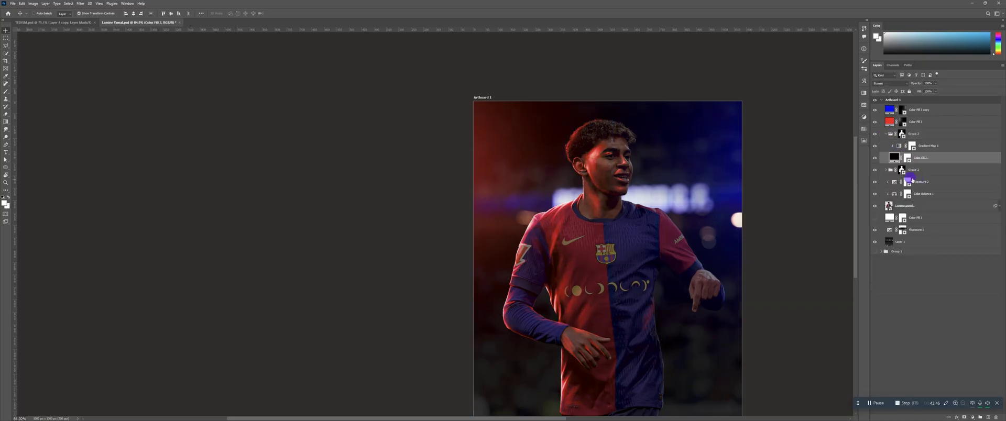
Recolor the middle stop of the copied group's Gradient Map from red to a medium blue
{"action": "left_click", "coordinate": [900, 147]}
{"action": "double_click", "coordinate": [900, 147]}
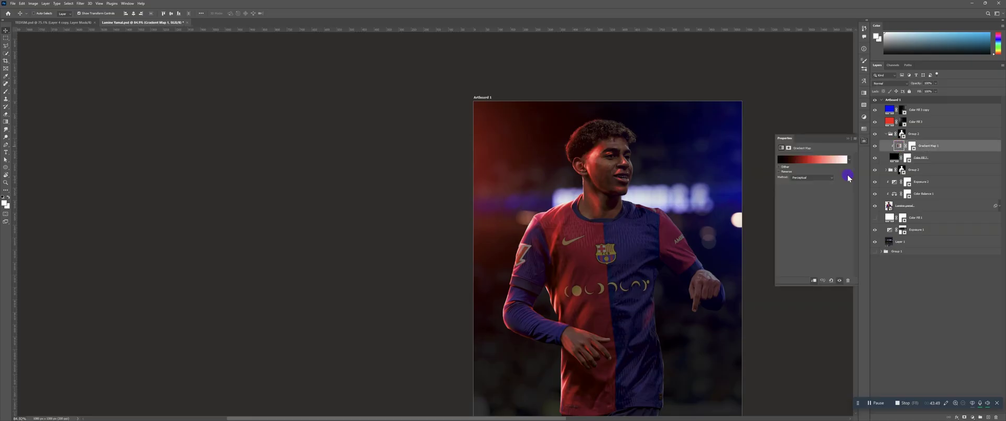
{"action": "left_click", "coordinate": [813, 161]}
{"action": "left_click", "coordinate": [780, 265]}
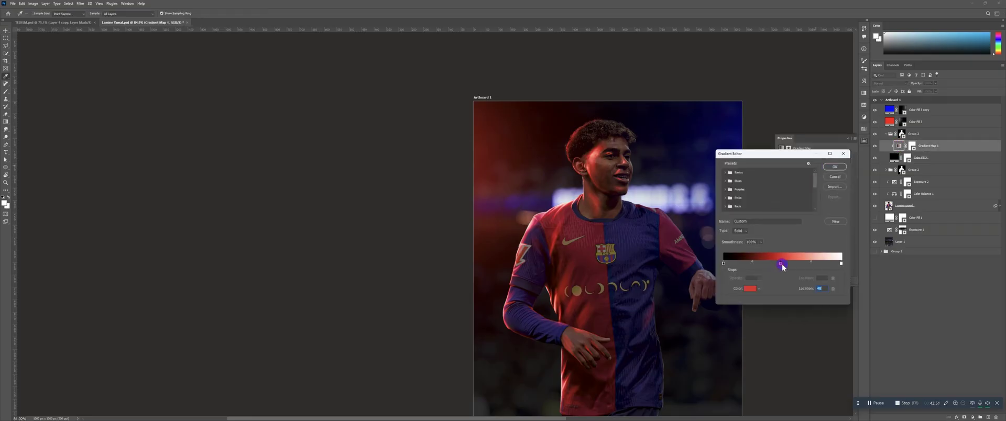
{"action": "left_click", "coordinate": [750, 288]}
{"action": "left_click", "coordinate": [729, 132]}
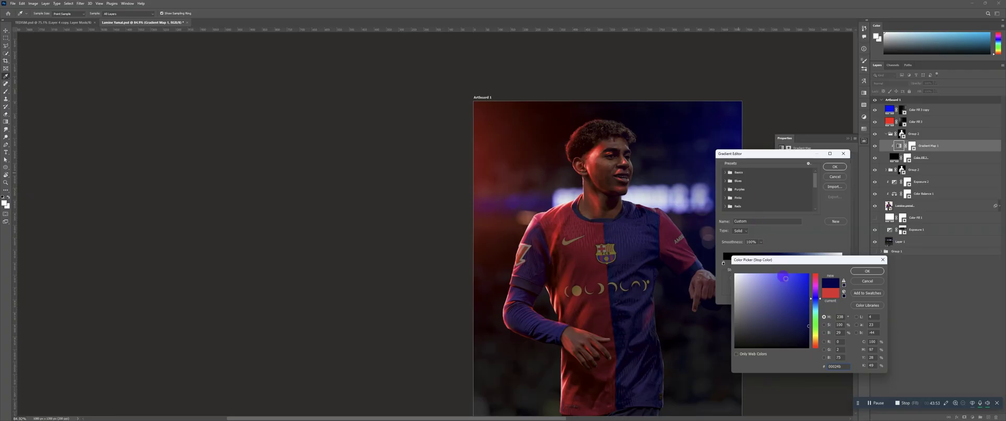
{"action": "left_click", "coordinate": [787, 282]}
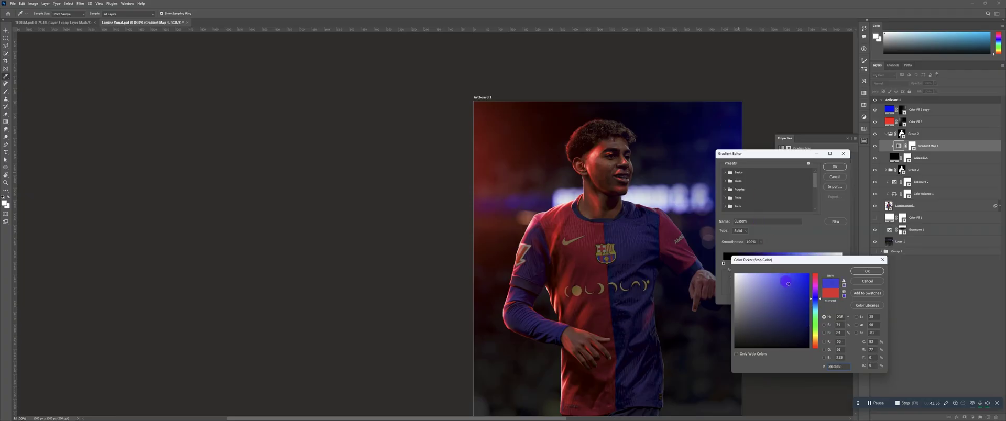
{"action": "left_click", "coordinate": [866, 271]}
{"action": "left_click", "coordinate": [835, 167]}
Add clipped Layer 7 above the copied group's black fill and paint fine blue hair strands along the hair's front upper edge
{"action": "left_click", "coordinate": [875, 155]}
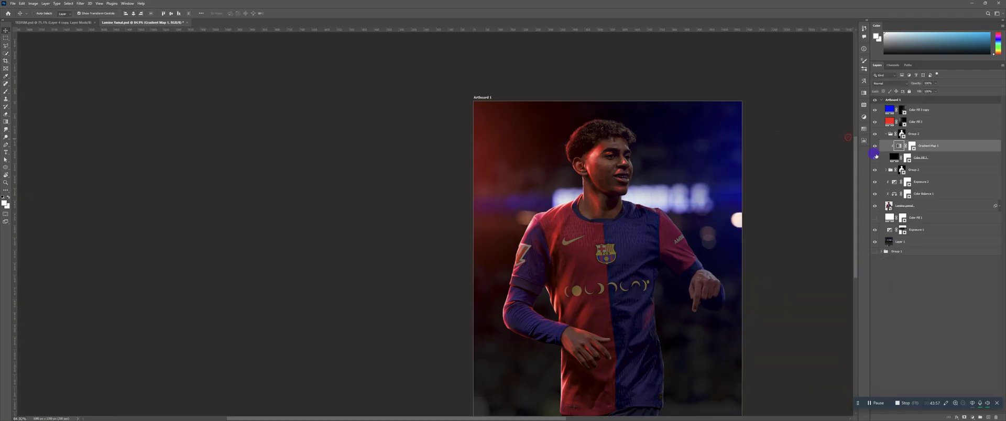
{"action": "left_click", "coordinate": [887, 158]}
{"action": "left_click", "coordinate": [988, 417]}
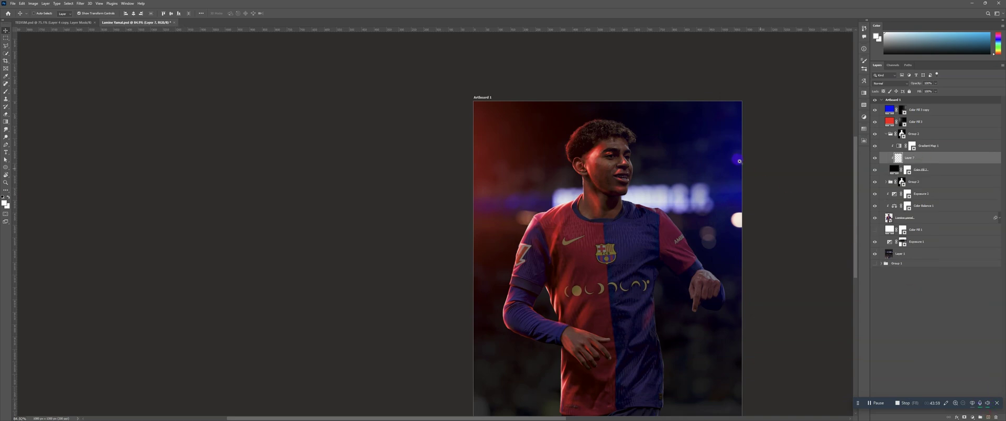
{"action": "key", "text": "b"}
{"action": "scroll", "coordinate": [626, 158], "scroll_direction": "up", "scroll_amount": 5}
{"action": "scroll", "coordinate": [623, 99], "scroll_direction": "up", "scroll_amount": 3}
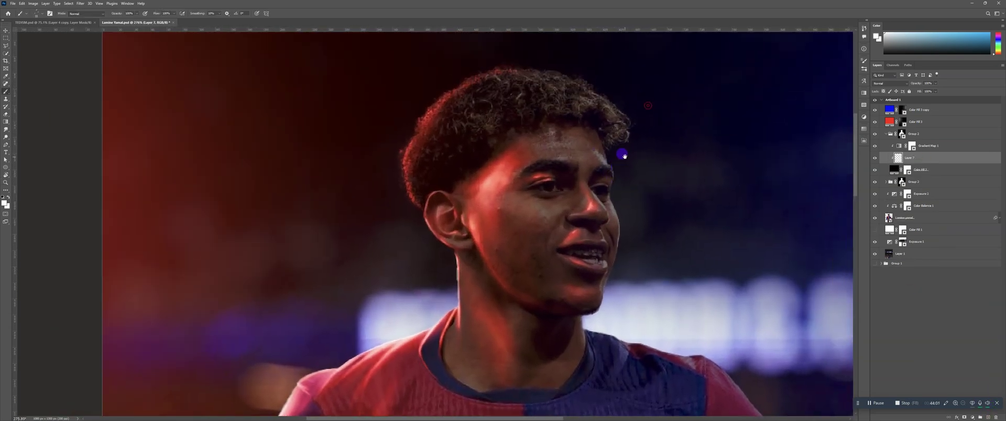
{"action": "left_click_drag", "start_coordinate": [533, 64], "coordinate": [568, 65]}
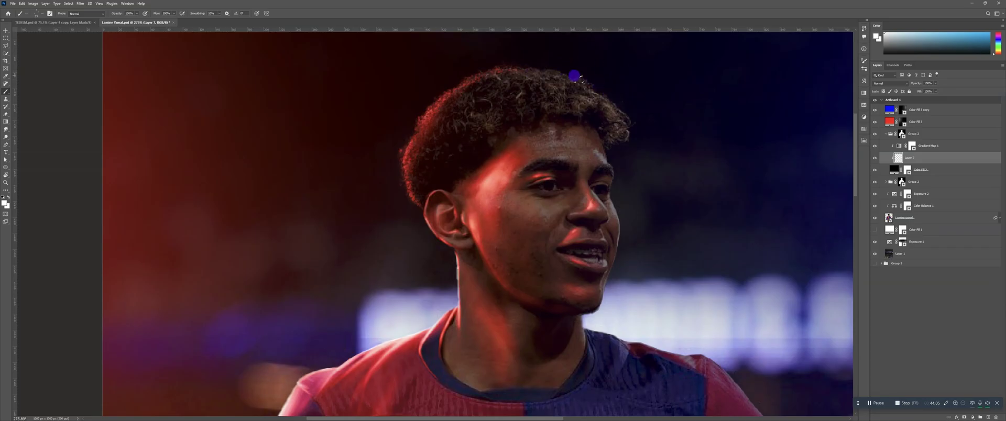
{"action": "left_click_drag", "start_coordinate": [623, 106], "coordinate": [628, 125]}
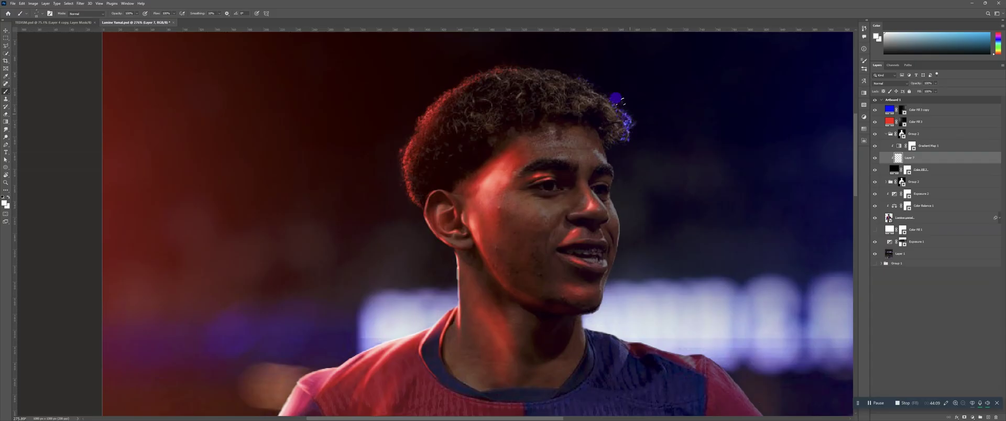
{"action": "mouse_move", "coordinate": [617, 98]}
{"action": "left_mouse_down"}
{"action": "mouse_move", "coordinate": [587, 76]}
{"action": "mouse_move", "coordinate": [614, 91]}
{"action": "mouse_move", "coordinate": [602, 92]}
{"action": "mouse_move", "coordinate": [525, 52]}
{"action": "mouse_move", "coordinate": [567, 66]}
{"action": "mouse_move", "coordinate": [602, 95]}
{"action": "left_mouse_up"}
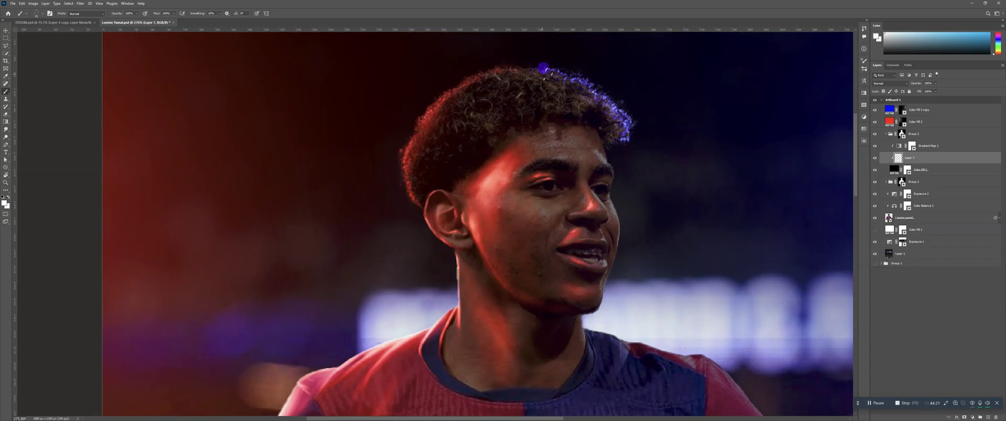
Soften the blue hair strands on Layer 7 with the eraser and check them against the whole artboard
{"action": "key", "text": "z"}
{"action": "left_click_drag", "start_coordinate": [658, 105], "coordinate": [616, 125]}
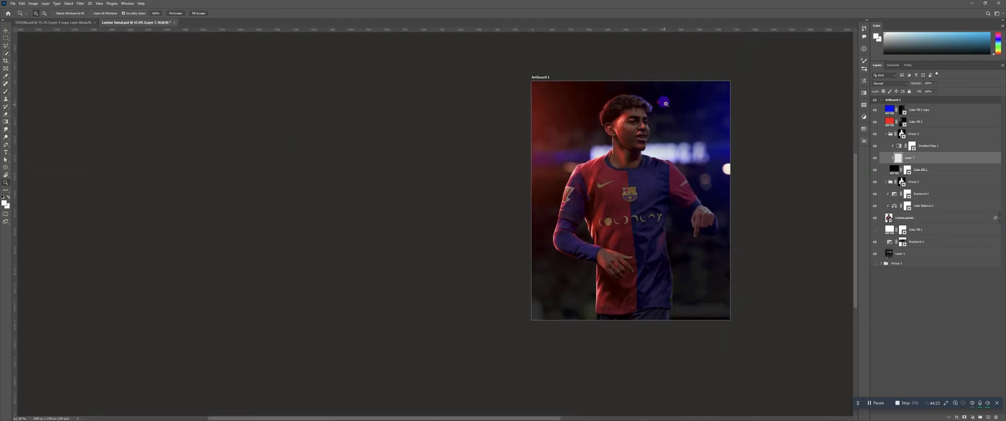
{"action": "left_click_drag", "start_coordinate": [673, 85], "coordinate": [678, 120]}
{"action": "mouse_move", "coordinate": [643, 143]}
{"action": "left_mouse_down"}
{"action": "mouse_move", "coordinate": [620, 127]}
{"action": "mouse_move", "coordinate": [641, 123]}
{"action": "mouse_move", "coordinate": [632, 113]}
{"action": "mouse_move", "coordinate": [614, 123]}
{"action": "mouse_move", "coordinate": [641, 129]}
{"action": "mouse_move", "coordinate": [628, 126]}
{"action": "mouse_move", "coordinate": [633, 156]}
{"action": "mouse_move", "coordinate": [643, 152]}
{"action": "mouse_move", "coordinate": [629, 132]}
{"action": "mouse_move", "coordinate": [590, 106]}
{"action": "mouse_move", "coordinate": [552, 100]}
{"action": "mouse_move", "coordinate": [591, 116]}
{"action": "left_mouse_up"}
{"action": "key", "text": "e"}
{"action": "key", "text": "z"}
{"action": "mouse_move", "coordinate": [658, 127]}
{"action": "left_mouse_down"}
{"action": "mouse_move", "coordinate": [624, 129]}
{"action": "mouse_move", "coordinate": [678, 130]}
{"action": "left_mouse_up"}
{"action": "key", "text": "v"}
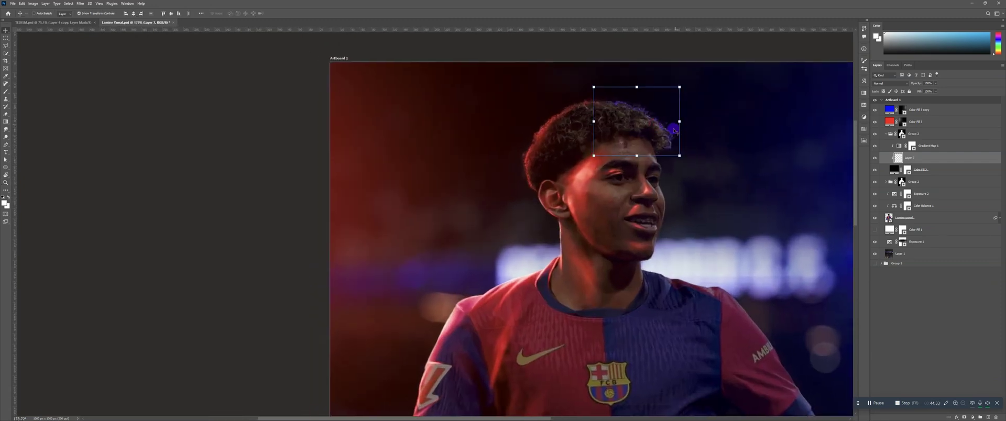
Switch to a soft round brush preset, set its flow to 100%, and lower its opacity for the blue hair glow
{"action": "key", "text": "b"}
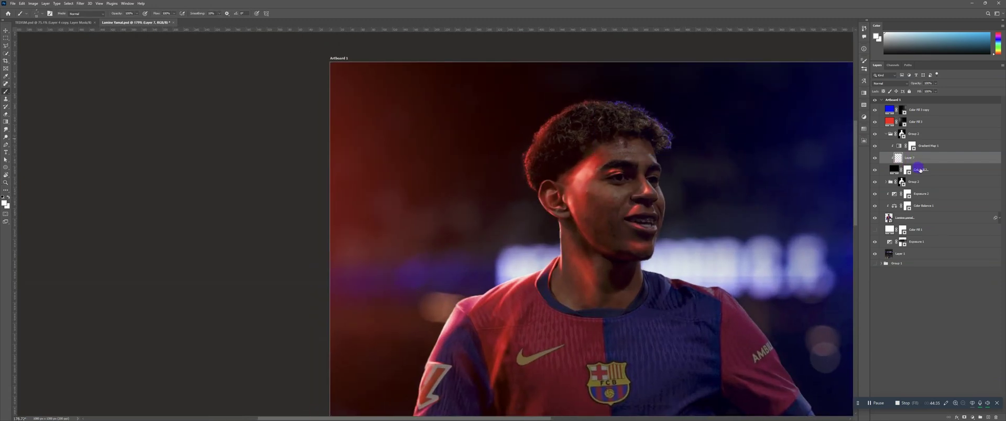
{"action": "right_click", "coordinate": [761, 240]}
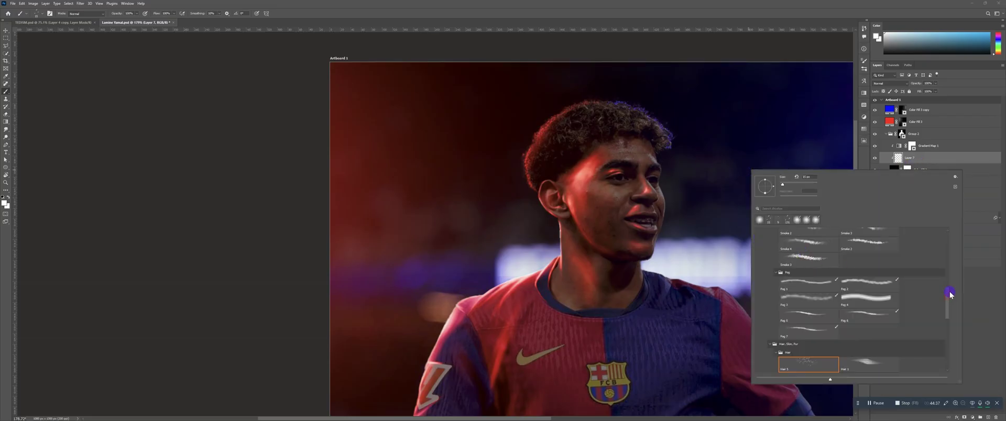
{"action": "scroll", "coordinate": [950, 294], "scroll_direction": "up", "scroll_amount": 5}
{"action": "left_click", "coordinate": [859, 284]}
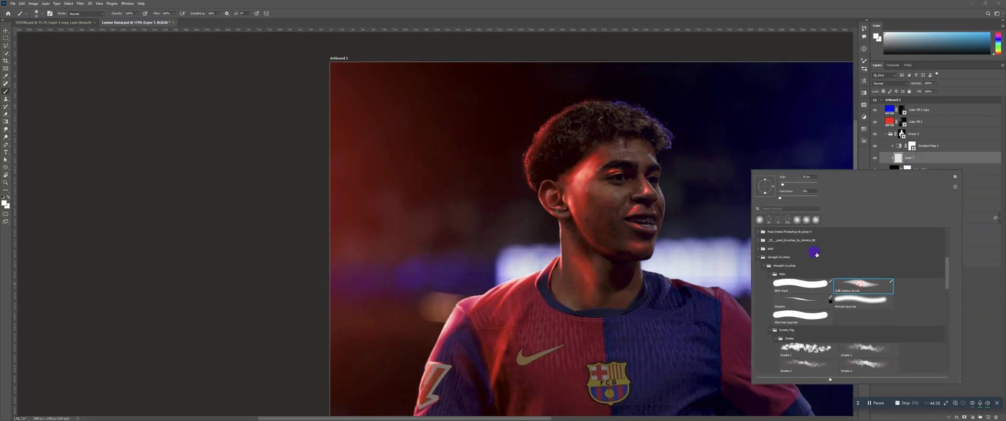
{"action": "left_click", "coordinate": [666, 121]}
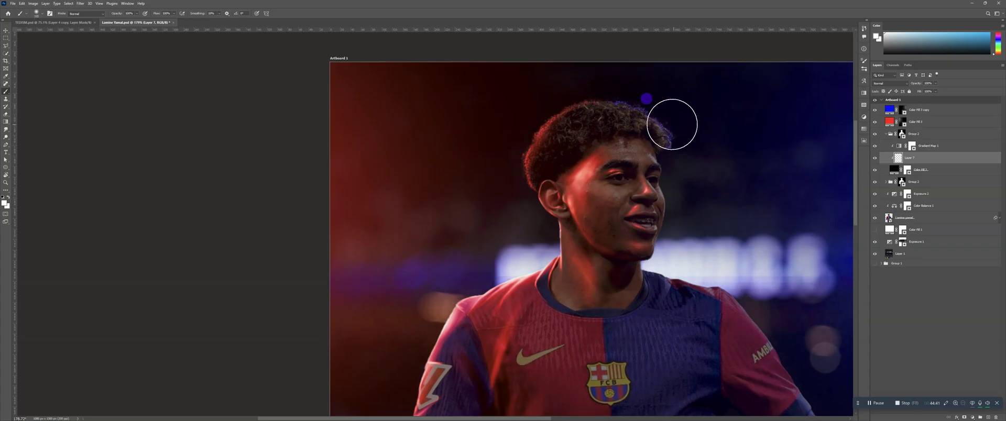
{"action": "left_click", "coordinate": [155, 13]}
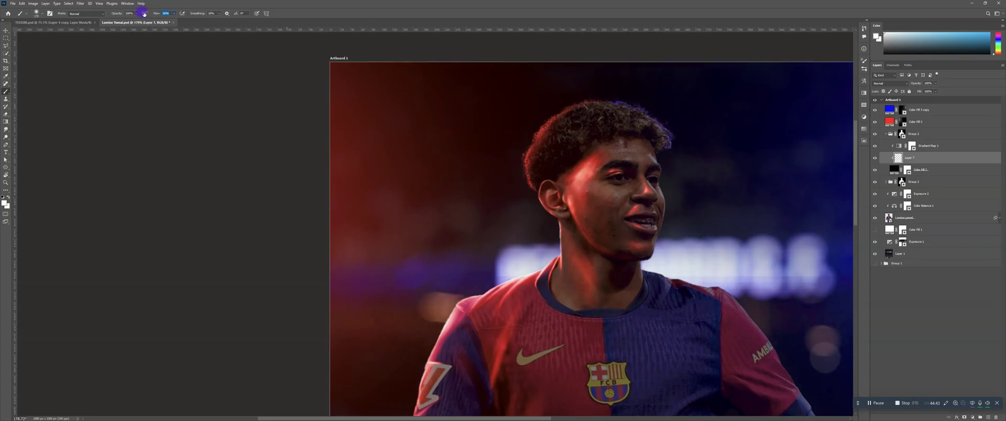
{"action": "type", "text": "100"}
{"action": "left_click", "coordinate": [131, 27]}
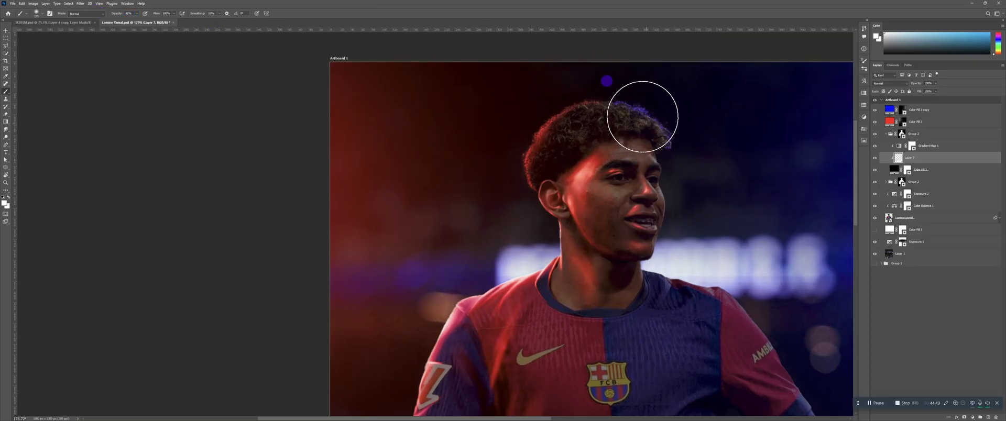
Paint a soft blue glow over the front of the hair on Layer 7 with a reduced brush size
{"action": "key", "text": "bracketleft"}
{"action": "key", "text": "bracketleft"}
{"action": "key", "text": "bracketleft"}
{"action": "key", "text": "bracketleft"}
{"action": "key", "text": "bracketleft"}
{"action": "mouse_move", "coordinate": [658, 135]}
{"action": "left_mouse_down"}
{"action": "mouse_move", "coordinate": [641, 123]}
{"action": "mouse_move", "coordinate": [664, 143]}
{"action": "mouse_move", "coordinate": [664, 129]}
{"action": "mouse_move", "coordinate": [609, 115]}
{"action": "mouse_move", "coordinate": [638, 114]}
{"action": "mouse_move", "coordinate": [630, 111]}
{"action": "mouse_move", "coordinate": [636, 132]}
{"action": "mouse_move", "coordinate": [628, 125]}
{"action": "mouse_move", "coordinate": [677, 141]}
{"action": "mouse_move", "coordinate": [624, 120]}
{"action": "mouse_move", "coordinate": [626, 111]}
{"action": "mouse_move", "coordinate": [699, 109]}
{"action": "mouse_move", "coordinate": [645, 107]}
{"action": "mouse_move", "coordinate": [625, 115]}
{"action": "left_mouse_up"}
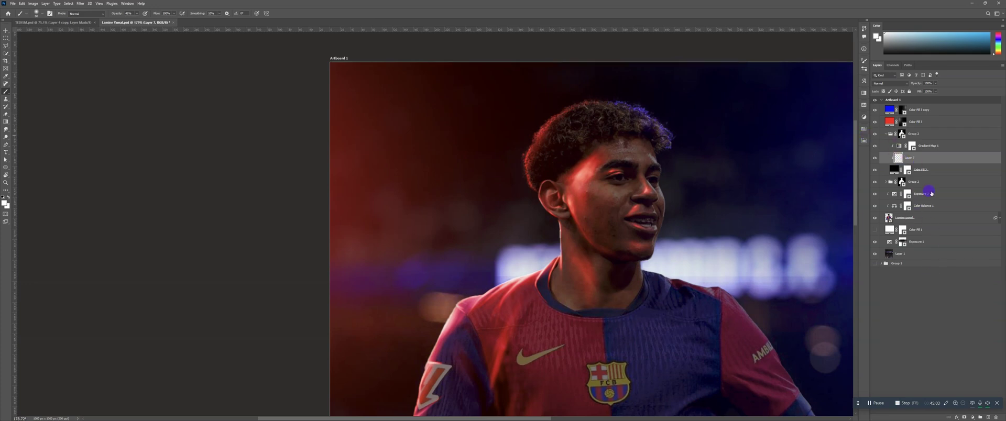
Add a clipped Hue/Saturation adjustment above the footballer's Color Balance layer and colorize him with a strongly saturated blue hue
{"action": "left_click", "coordinate": [924, 204]}
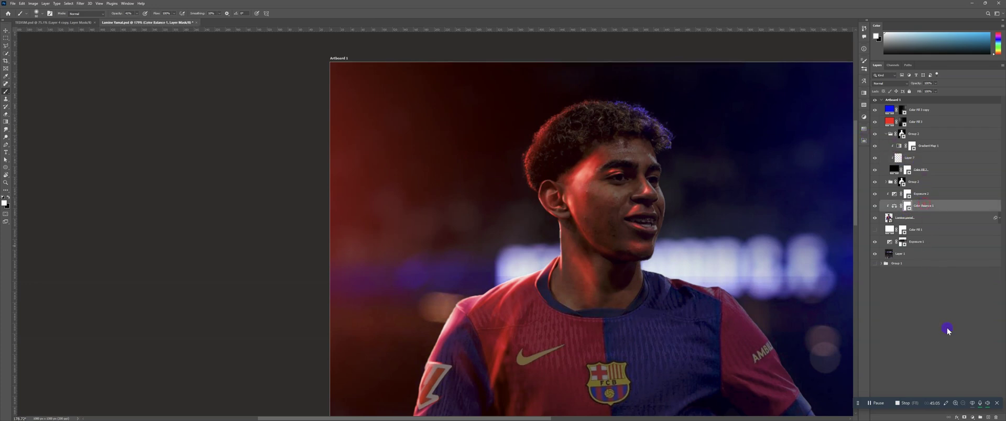
{"action": "left_click", "coordinate": [971, 415]}
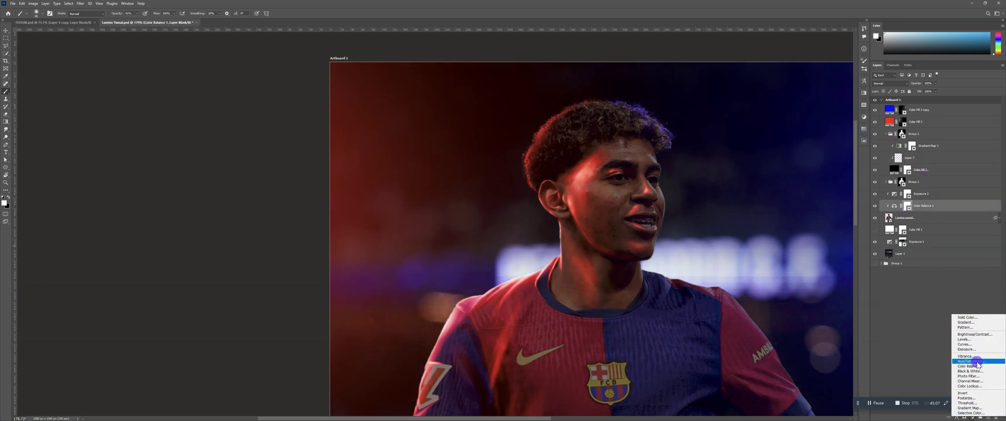
{"action": "left_click", "coordinate": [977, 362]}
{"action": "left_click", "coordinate": [808, 210]}
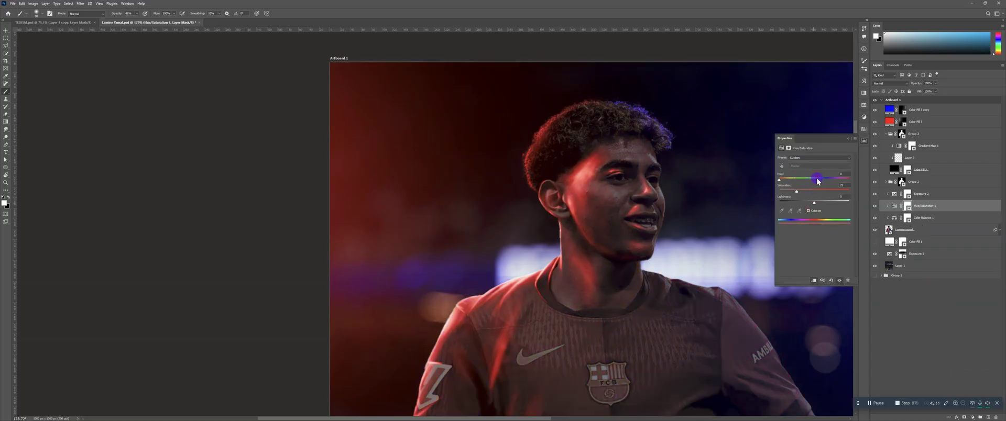
{"action": "left_click", "coordinate": [817, 180]}
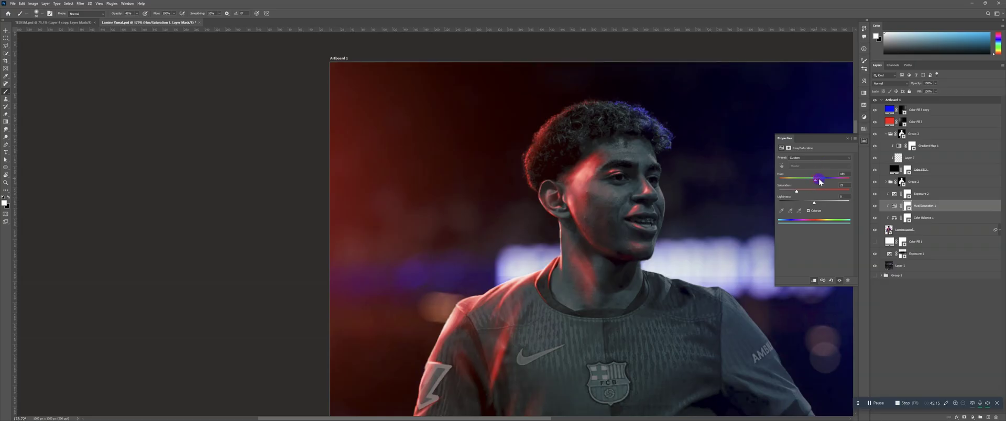
{"action": "left_click_drag", "start_coordinate": [819, 182], "coordinate": [824, 181]}
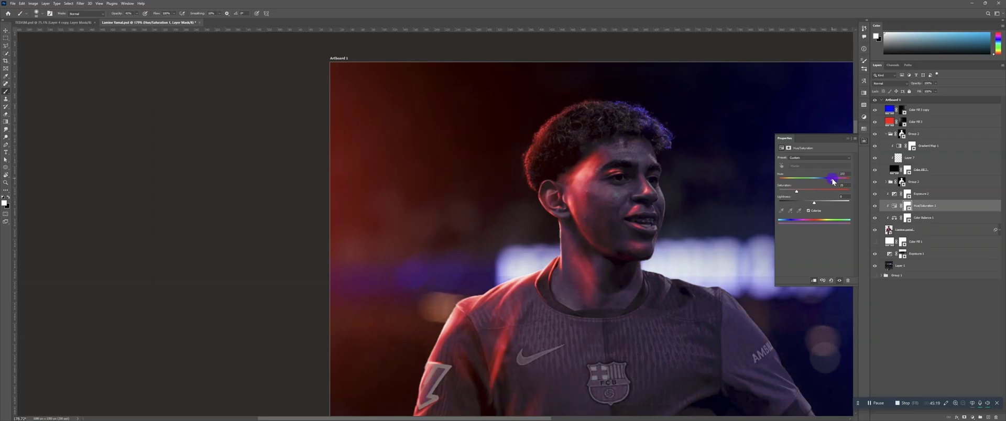
{"action": "left_click_drag", "start_coordinate": [797, 192], "coordinate": [824, 182]}
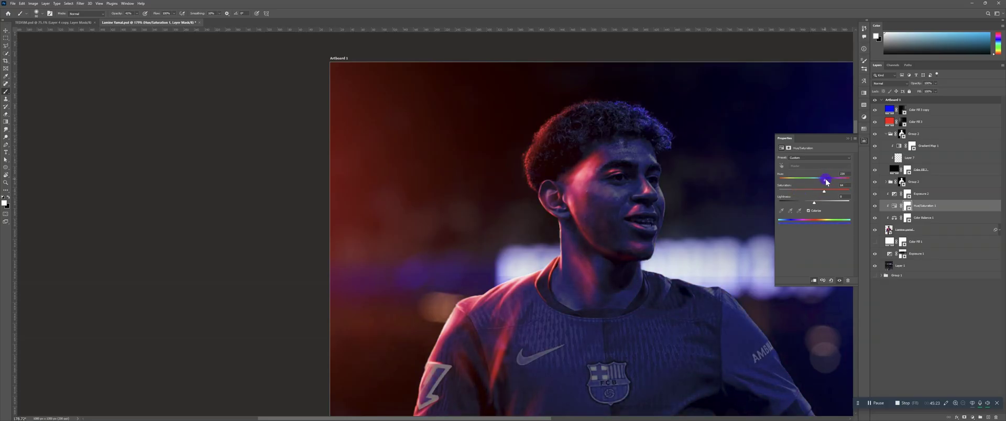
{"action": "left_click", "coordinate": [850, 139]}
Invert the blue Hue/Saturation mask and brush the tint back along the front of the face, the shoulder and the blue-lit shirt side
{"action": "key", "text": "z"}
{"action": "left_click", "coordinate": [694, 155], "text": "alt"}
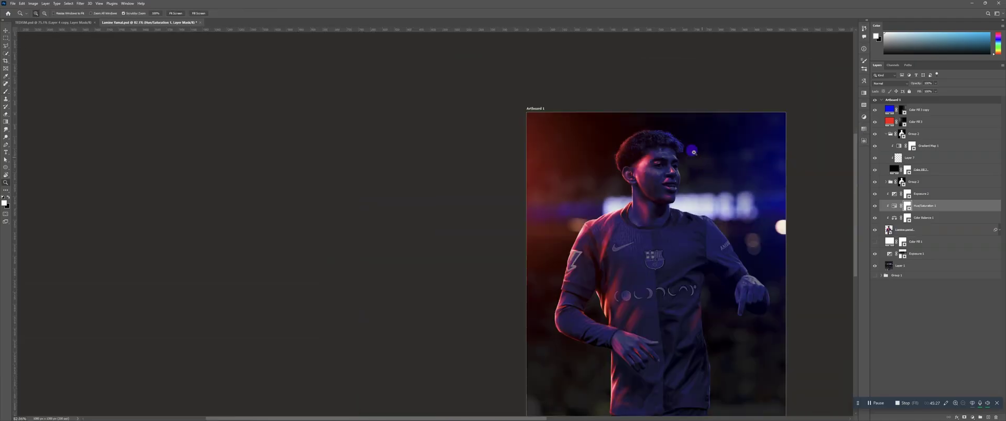
{"action": "scroll", "coordinate": [691, 162], "scroll_direction": "up", "scroll_amount": 3}
{"action": "key", "text": "ctrl+i"}
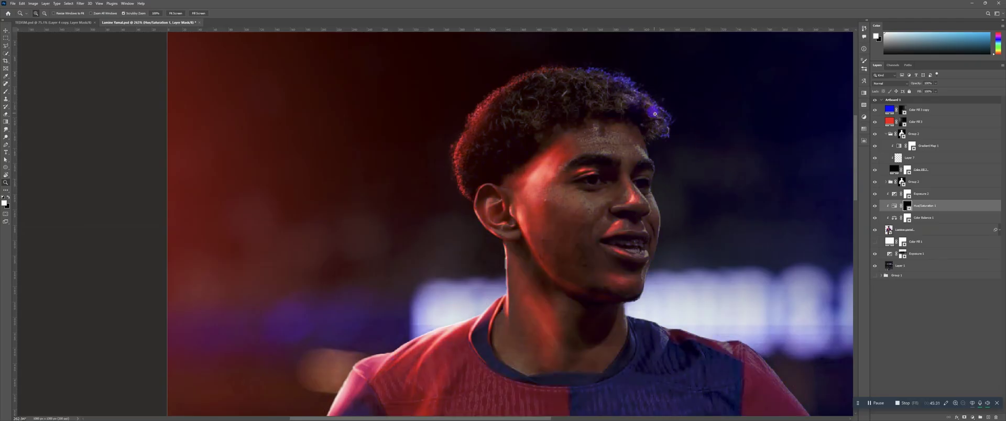
{"action": "key", "text": "b"}
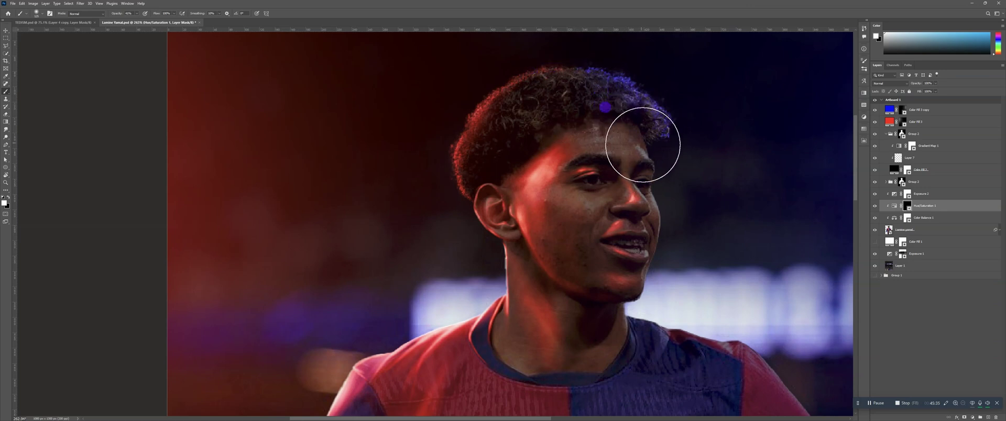
{"action": "left_click_drag", "start_coordinate": [696, 209], "coordinate": [674, 106]}
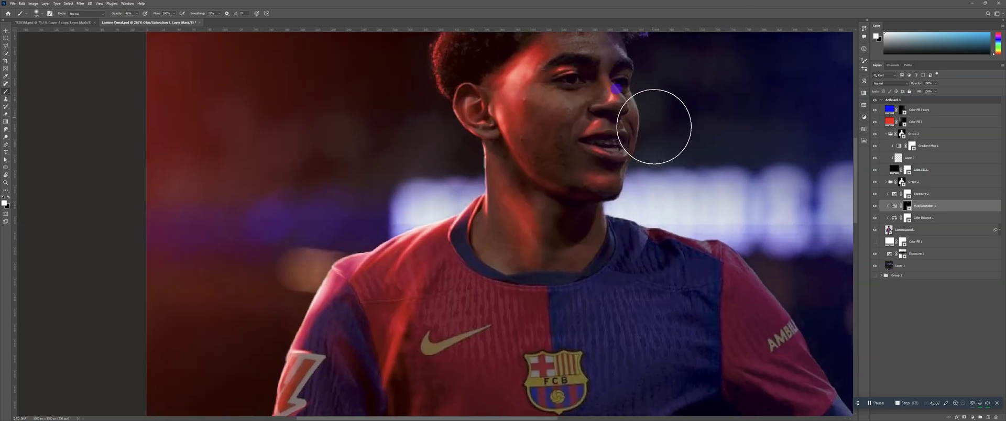
{"action": "mouse_move", "coordinate": [787, 282]}
{"action": "left_mouse_down"}
{"action": "mouse_move", "coordinate": [724, 108]}
{"action": "mouse_move", "coordinate": [711, 106]}
{"action": "left_mouse_up"}
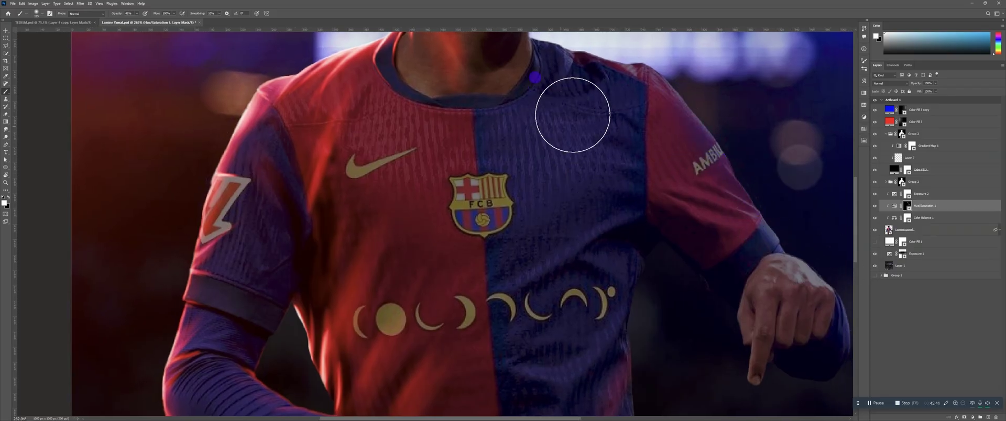
{"action": "left_click_drag", "start_coordinate": [676, 144], "coordinate": [638, 192]}
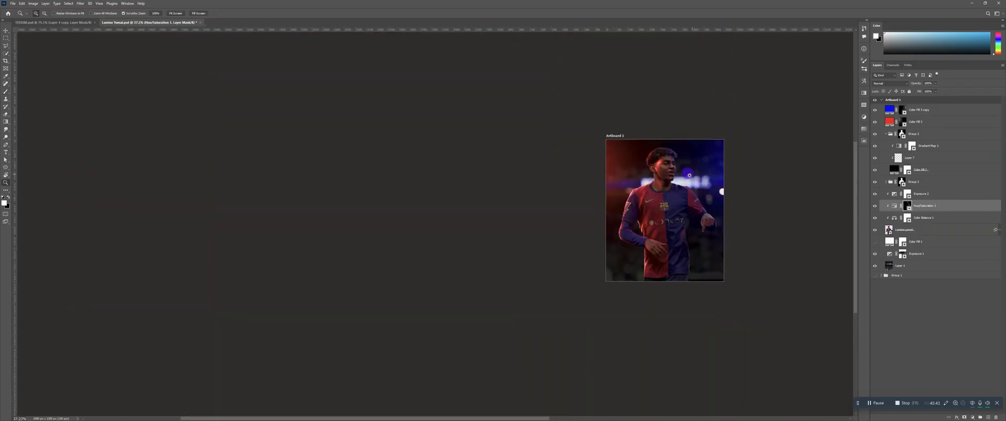
{"action": "left_click_drag", "start_coordinate": [689, 176], "coordinate": [686, 146]}
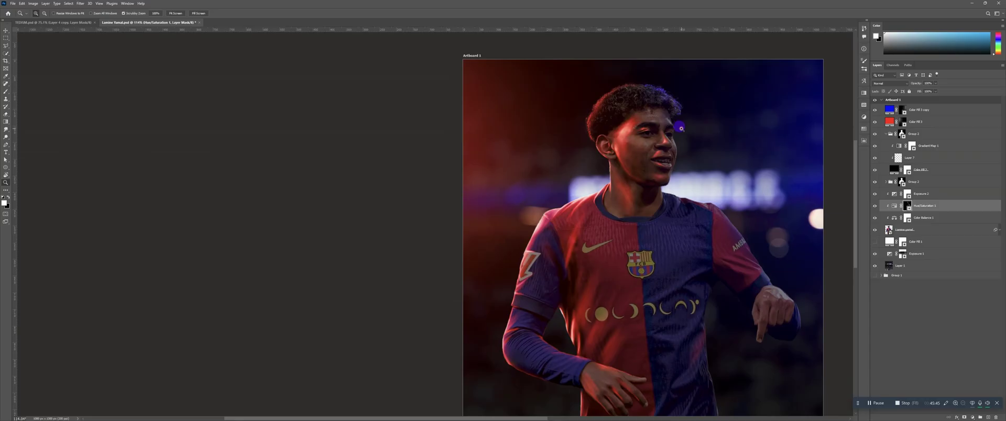
{"action": "left_click_drag", "start_coordinate": [681, 128], "coordinate": [687, 128]}
Add a second clipped Hue/Saturation adjustment above the blue one, colorize it red at hue 0 and raise its saturation
{"action": "key", "text": "b"}
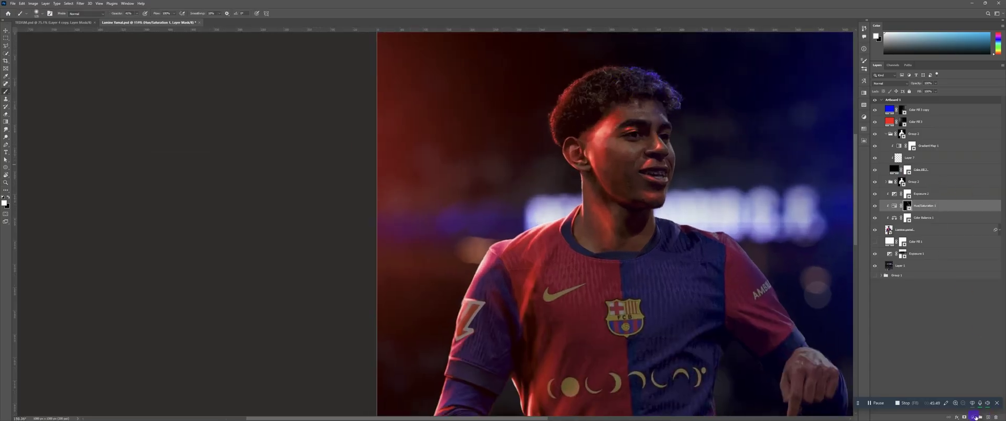
{"action": "left_click", "coordinate": [976, 418]}
{"action": "left_click", "coordinate": [973, 361]}
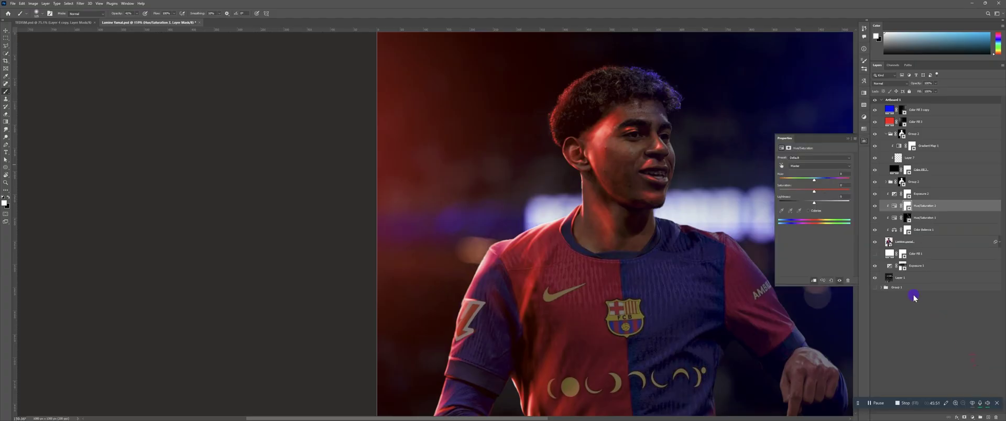
{"action": "left_click", "coordinate": [808, 210]}
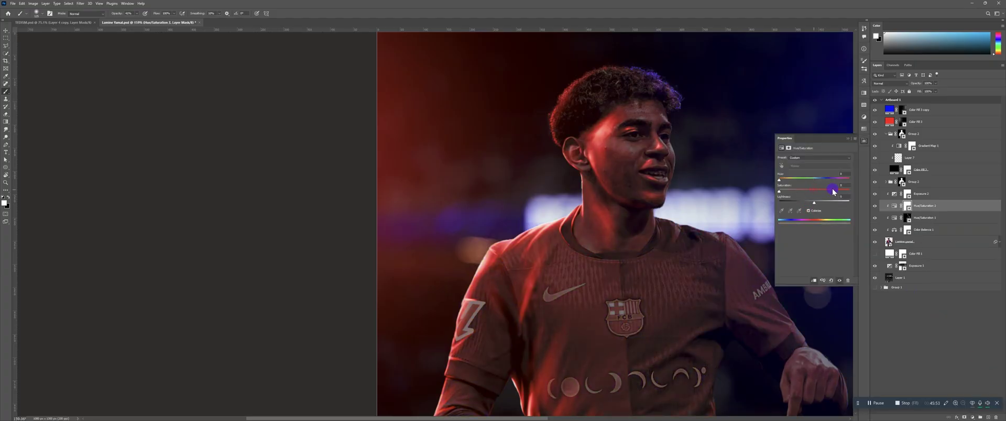
{"action": "left_click_drag", "start_coordinate": [815, 192], "coordinate": [835, 192]}
{"action": "left_click", "coordinate": [848, 139]}
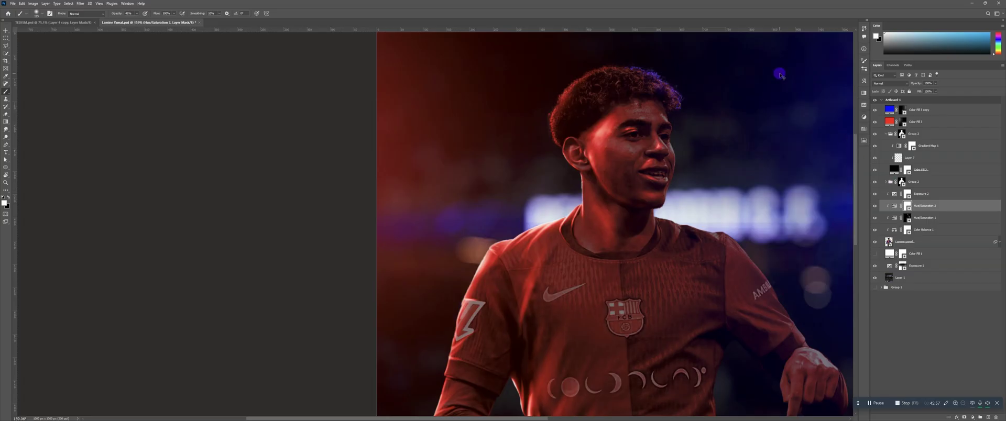
Invert the red Hue/Saturation mask and brush the tint back over the red-lit side of the face, hair, sleeve and shirt
{"action": "key", "text": "ctrl+i"}
{"action": "key", "text": "z"}
{"action": "mouse_move", "coordinate": [637, 120]}
{"action": "left_mouse_down"}
{"action": "mouse_move", "coordinate": [626, 121]}
{"action": "mouse_move", "coordinate": [647, 122]}
{"action": "left_mouse_up"}
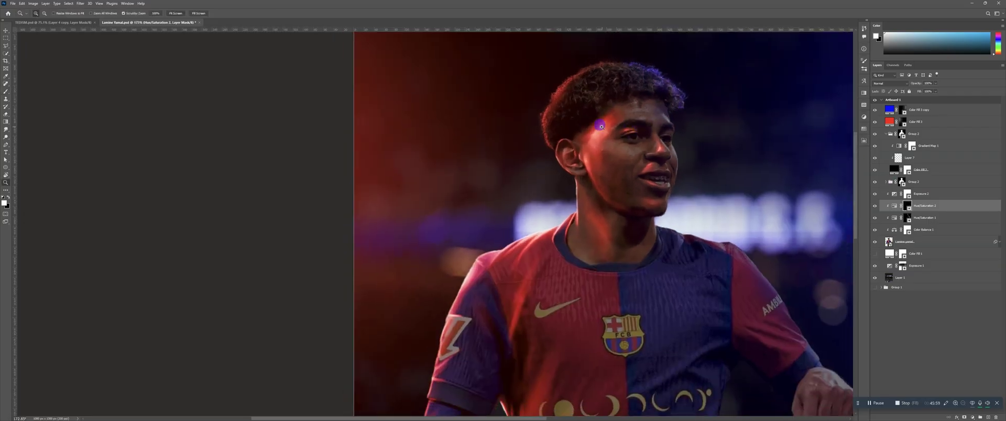
{"action": "key", "text": "b"}
{"action": "mouse_move", "coordinate": [609, 168]}
{"action": "left_mouse_down"}
{"action": "mouse_move", "coordinate": [638, 108]}
{"action": "mouse_move", "coordinate": [612, 135]}
{"action": "mouse_move", "coordinate": [624, 165]}
{"action": "mouse_move", "coordinate": [609, 156]}
{"action": "mouse_move", "coordinate": [597, 172]}
{"action": "mouse_move", "coordinate": [609, 173]}
{"action": "mouse_move", "coordinate": [610, 158]}
{"action": "mouse_move", "coordinate": [656, 138]}
{"action": "mouse_move", "coordinate": [579, 153]}
{"action": "mouse_move", "coordinate": [579, 105]}
{"action": "left_mouse_up"}
{"action": "left_click_drag", "start_coordinate": [586, 152], "coordinate": [619, 82]}
{"action": "mouse_move", "coordinate": [612, 119]}
{"action": "left_mouse_down"}
{"action": "mouse_move", "coordinate": [617, 178]}
{"action": "mouse_move", "coordinate": [612, 116]}
{"action": "mouse_move", "coordinate": [630, 167]}
{"action": "mouse_move", "coordinate": [651, 182]}
{"action": "mouse_move", "coordinate": [625, 120]}
{"action": "mouse_move", "coordinate": [633, 140]}
{"action": "mouse_move", "coordinate": [608, 189]}
{"action": "mouse_move", "coordinate": [623, 177]}
{"action": "mouse_move", "coordinate": [616, 170]}
{"action": "mouse_move", "coordinate": [570, 219]}
{"action": "mouse_move", "coordinate": [563, 244]}
{"action": "left_mouse_up"}
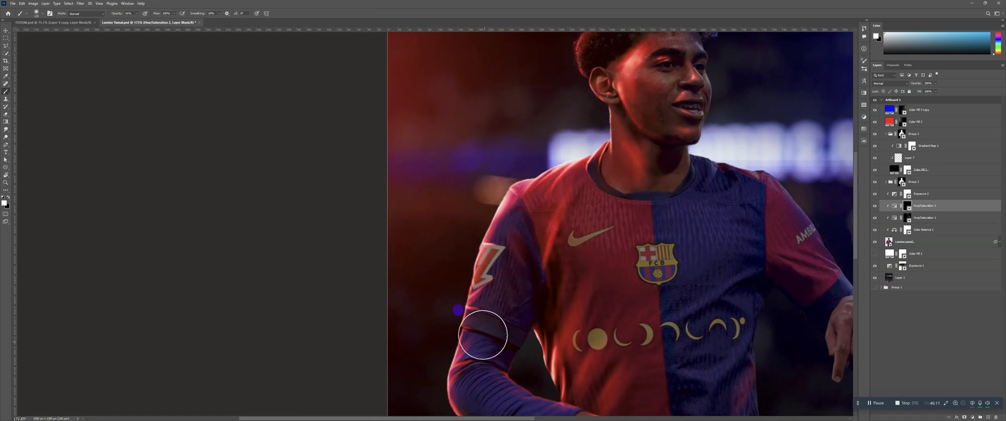
{"action": "mouse_move", "coordinate": [474, 349]}
{"action": "left_mouse_down"}
{"action": "mouse_move", "coordinate": [522, 229]}
{"action": "mouse_move", "coordinate": [507, 255]}
{"action": "mouse_move", "coordinate": [514, 296]}
{"action": "mouse_move", "coordinate": [621, 275]}
{"action": "mouse_move", "coordinate": [611, 262]}
{"action": "left_mouse_up"}
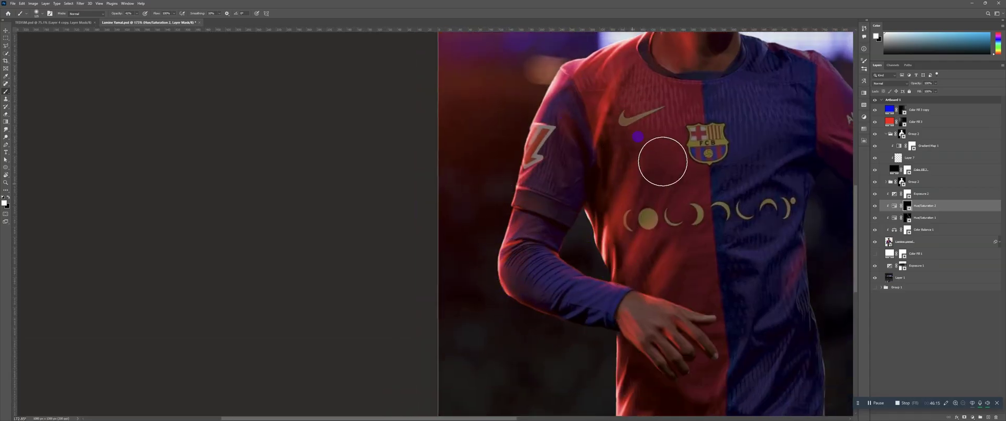
Compare the footballer with and without the red Hue/Saturation tint at artboard scale
{"action": "key", "text": "z"}
{"action": "left_click_drag", "start_coordinate": [682, 86], "coordinate": [730, 140]}
{"action": "left_click", "coordinate": [875, 206]}
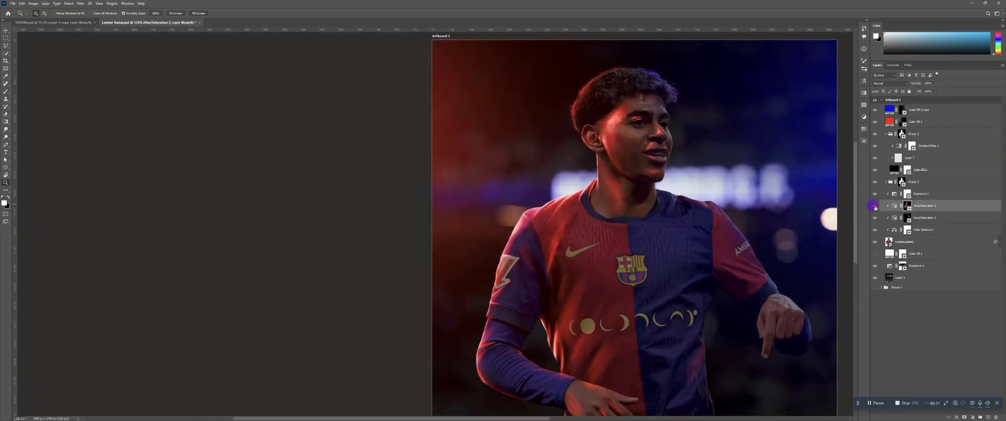
{"action": "left_click_drag", "start_coordinate": [695, 124], "coordinate": [750, 117]}
Soften the blue glow at the front of the hair on Layer 7 with the eraser
{"action": "left_click", "coordinate": [897, 157]}
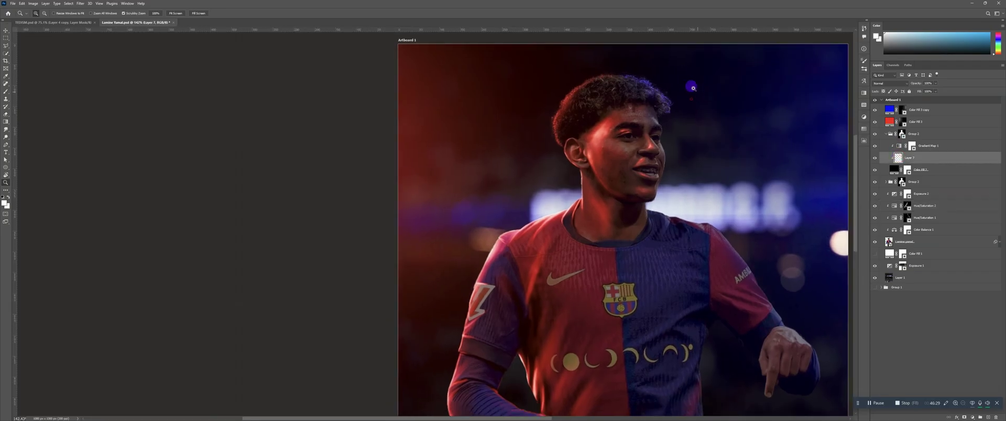
{"action": "key", "text": "e"}
{"action": "left_click_drag", "start_coordinate": [686, 94], "coordinate": [681, 112]}
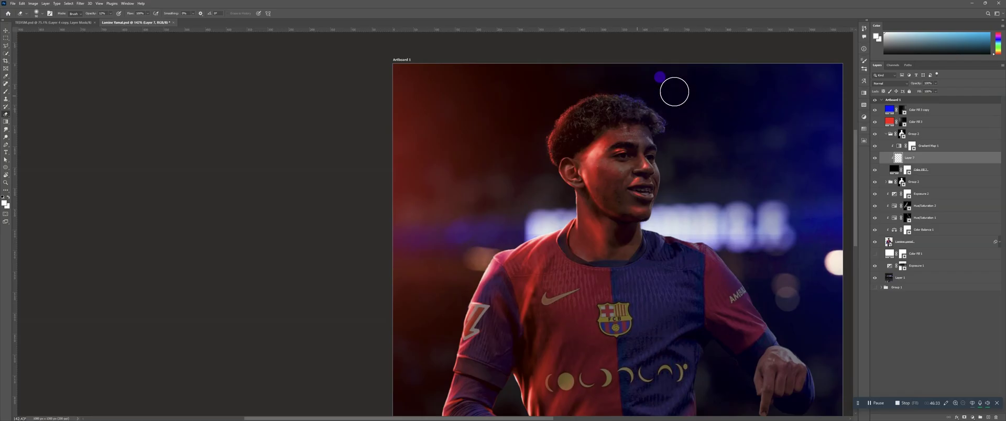
Add Layer 8 clipped above Layer 7 and shrink the soft brush for fine blue highlights on the face
{"action": "key", "text": "z"}
{"action": "mouse_move", "coordinate": [709, 142]}
{"action": "left_mouse_down"}
{"action": "mouse_move", "coordinate": [698, 145]}
{"action": "mouse_move", "coordinate": [722, 128]}
{"action": "mouse_move", "coordinate": [674, 102]}
{"action": "mouse_move", "coordinate": [676, 151]}
{"action": "left_mouse_up"}
{"action": "left_click", "coordinate": [987, 418]}
{"action": "key", "text": "b"}
{"action": "key", "text": "bracketleft"}
{"action": "key", "text": "bracketleft"}
{"action": "key", "text": "bracketleft"}
{"action": "key", "text": "bracketleft"}
{"action": "key", "text": "bracketleft"}
{"action": "key", "text": "bracketleft"}
{"action": "key", "text": "bracketleft"}
{"action": "key", "text": "bracketleft"}
{"action": "key", "text": "bracketleft"}
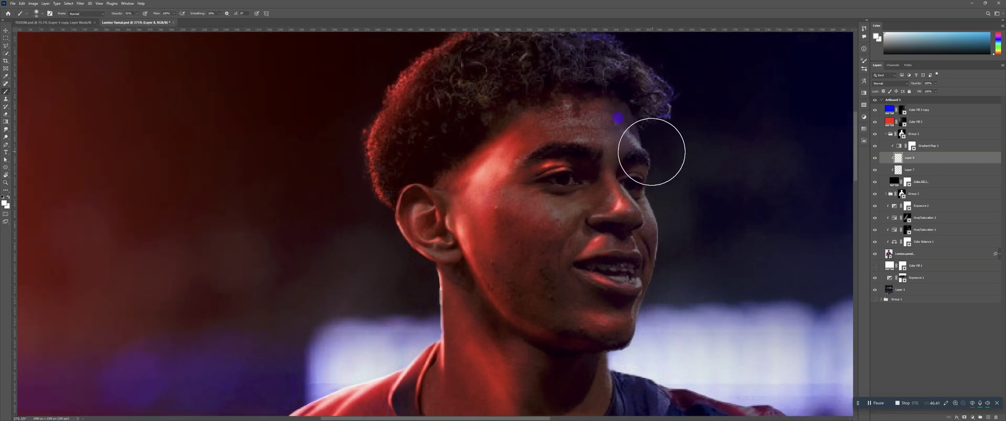
Paint a blue highlight on Layer 8 along the front edge of the forehead, from the hairline towards the far eyebrow
{"action": "left_click_drag", "start_coordinate": [628, 130], "coordinate": [642, 150]}
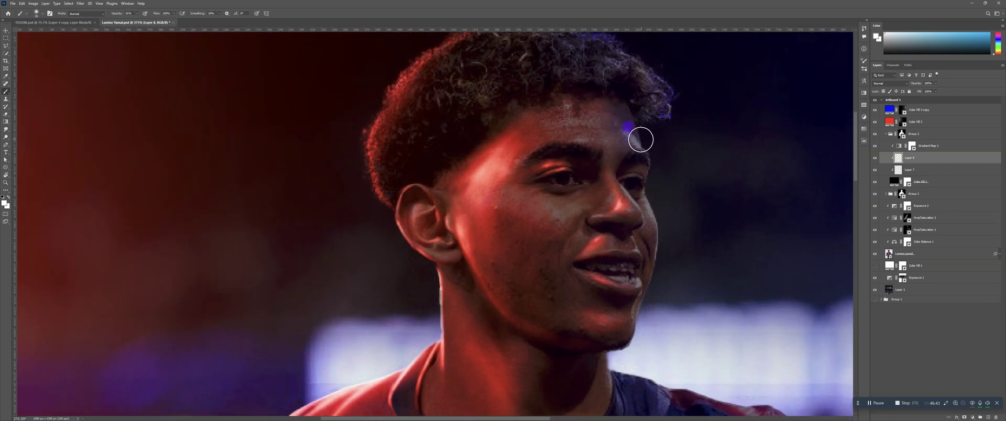
{"action": "left_click_drag", "start_coordinate": [626, 125], "coordinate": [633, 130]}
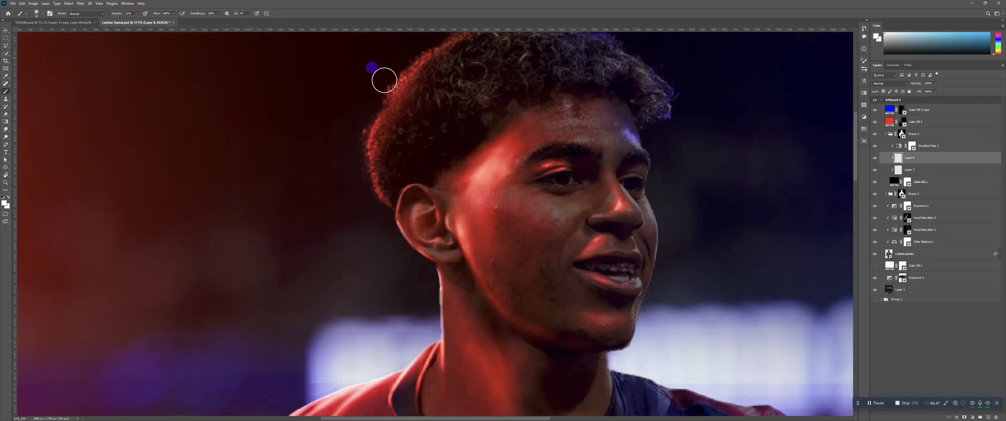
{"action": "mouse_move", "coordinate": [630, 130]}
{"action": "left_mouse_down"}
{"action": "mouse_move", "coordinate": [606, 88]}
{"action": "mouse_move", "coordinate": [640, 148]}
{"action": "mouse_move", "coordinate": [609, 99]}
{"action": "mouse_move", "coordinate": [629, 143]}
{"action": "mouse_move", "coordinate": [608, 105]}
{"action": "left_mouse_up"}
{"action": "key", "text": "z"}
{"action": "mouse_move", "coordinate": [681, 135]}
{"action": "left_mouse_down"}
{"action": "mouse_move", "coordinate": [631, 173]}
{"action": "mouse_move", "coordinate": [713, 119]}
{"action": "left_mouse_up"}
{"action": "left_click_drag", "start_coordinate": [636, 139], "coordinate": [655, 149]}
Paint a small blue highlight on Layer 8 between the far eyebrow and eyelid, adjusting the brush size to fit
{"action": "key", "text": "b"}
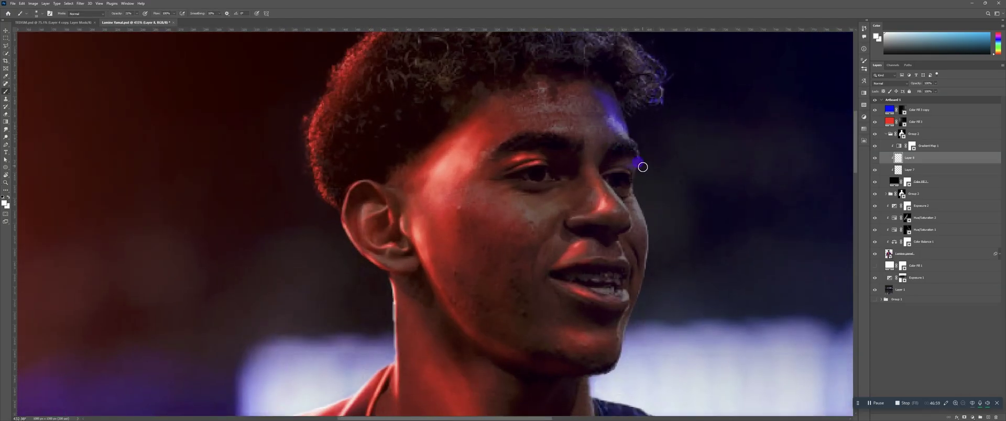
{"action": "key", "text": "bracketright"}
{"action": "key", "text": "bracketright"}
{"action": "left_click_drag", "start_coordinate": [631, 161], "coordinate": [627, 160]}
{"action": "scroll", "coordinate": [651, 166], "scroll_direction": "up", "scroll_amount": 3}
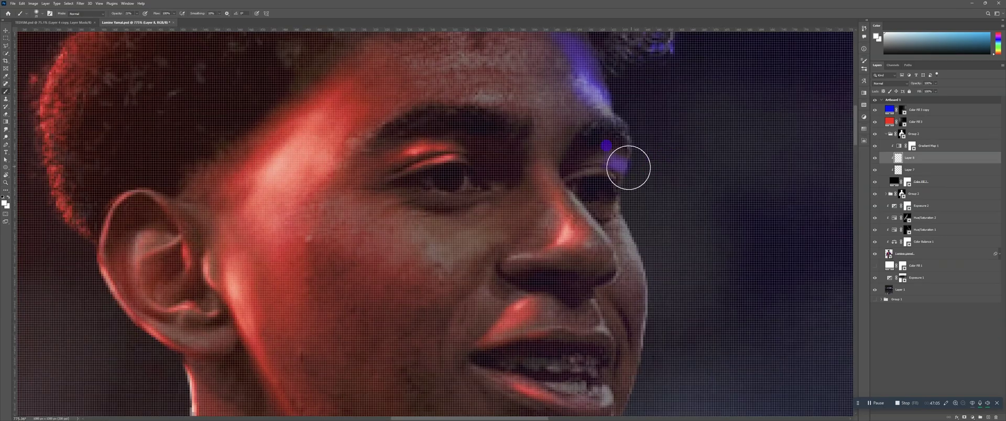
{"action": "key", "text": "bracketleft"}
{"action": "key", "text": "bracketleft"}
{"action": "key", "text": "bracketleft"}
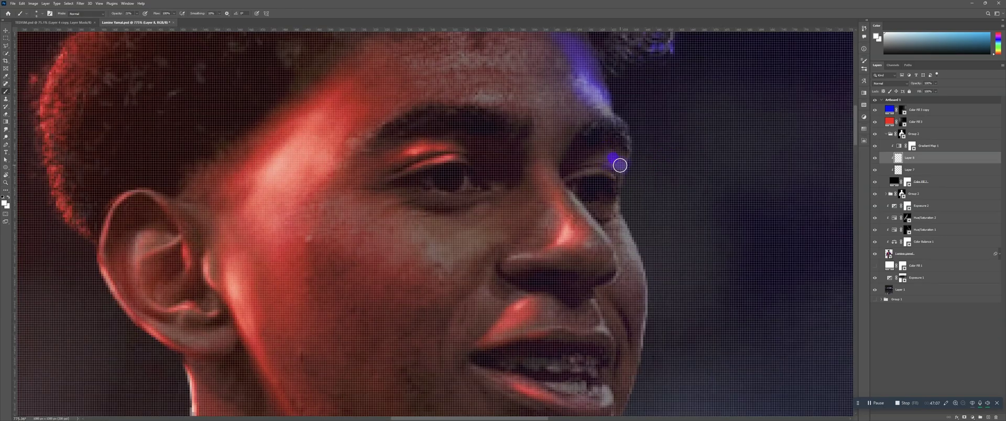
{"action": "left_click_drag", "start_coordinate": [619, 165], "coordinate": [592, 166]}
Compare the footballer with the Exposure 2 darkening hidden and shown, both close up and across the whole artboard
{"action": "key", "text": "z"}
{"action": "scroll", "coordinate": [606, 155], "scroll_direction": "down", "scroll_amount": 8}
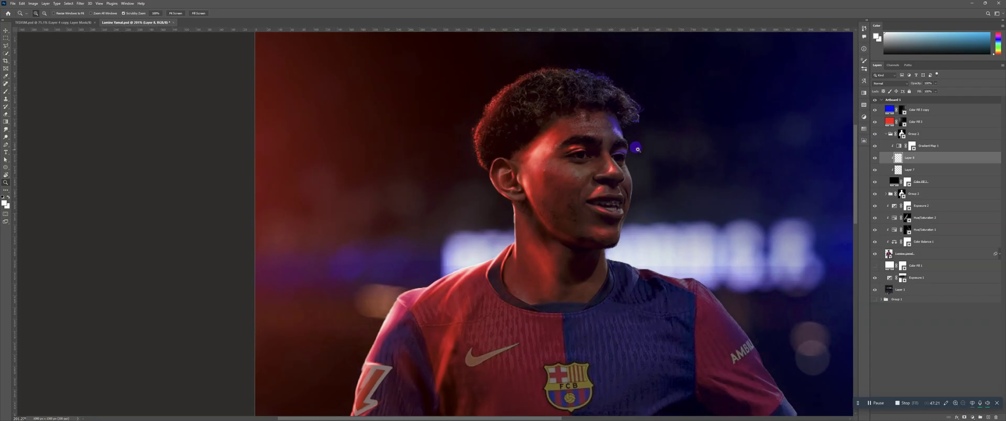
{"action": "scroll", "coordinate": [636, 150], "scroll_direction": "down", "scroll_amount": 2}
{"action": "scroll", "coordinate": [640, 143], "scroll_direction": "up", "scroll_amount": 2}
{"action": "left_click_drag", "start_coordinate": [633, 152], "coordinate": [647, 150]}
{"action": "key", "text": "v"}
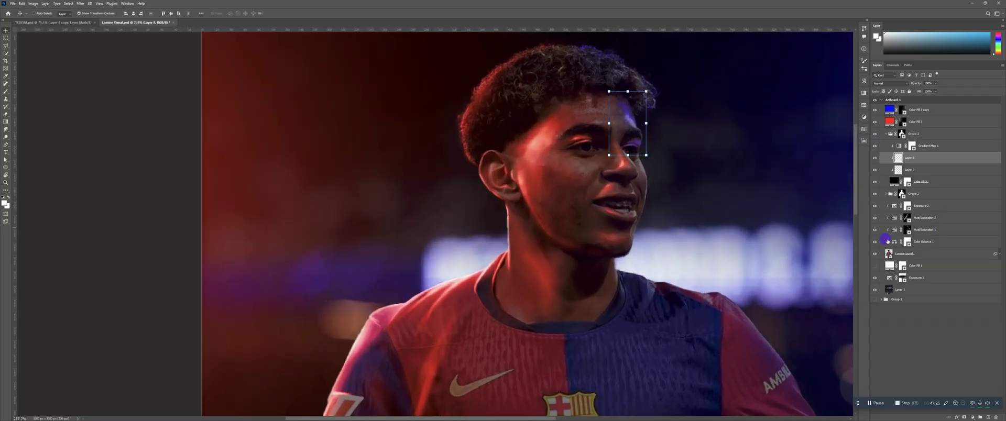
{"action": "left_click", "coordinate": [875, 206]}
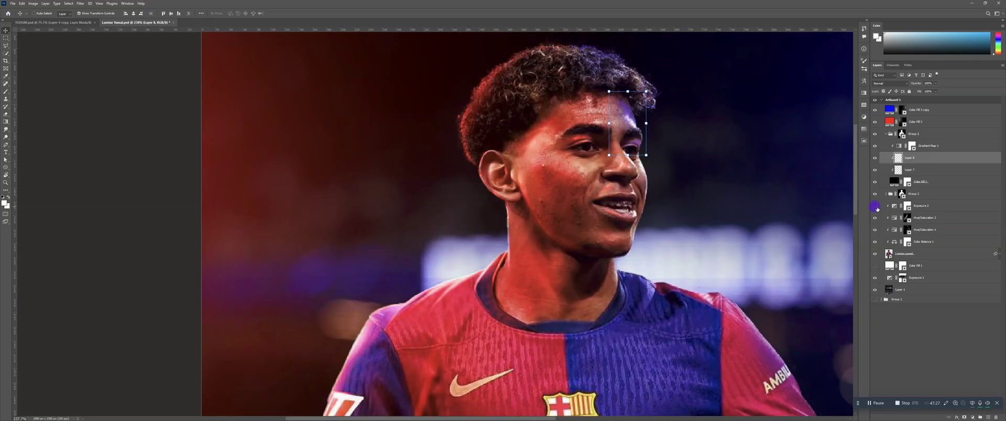
{"action": "left_click", "coordinate": [876, 206]}
{"action": "left_click_drag", "start_coordinate": [748, 231], "coordinate": [689, 254]}
{"action": "left_click_drag", "start_coordinate": [784, 229], "coordinate": [704, 171]}
{"action": "left_click", "coordinate": [875, 206]}
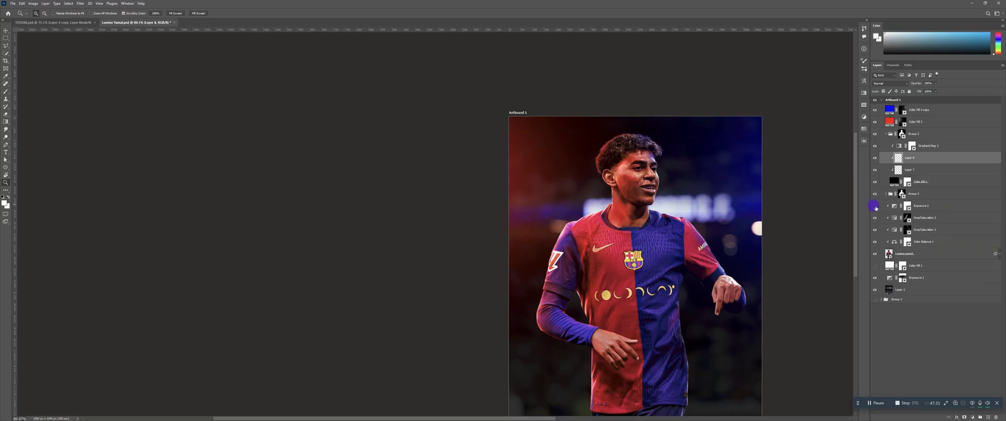
{"action": "left_click", "coordinate": [875, 206]}
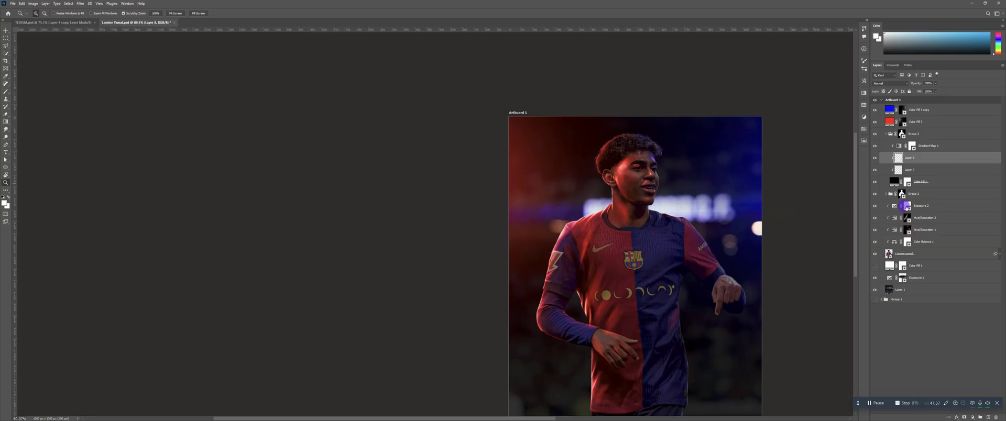
Erase the Exposure 2 layer mask over the near eye with a much smaller eraser to lift the darkening
{"action": "left_click", "coordinate": [908, 206]}
{"action": "mouse_move", "coordinate": [651, 167]}
{"action": "left_mouse_down"}
{"action": "mouse_move", "coordinate": [671, 149]}
{"action": "mouse_move", "coordinate": [693, 150]}
{"action": "mouse_move", "coordinate": [647, 156]}
{"action": "left_mouse_up"}
{"action": "key", "text": "e"}
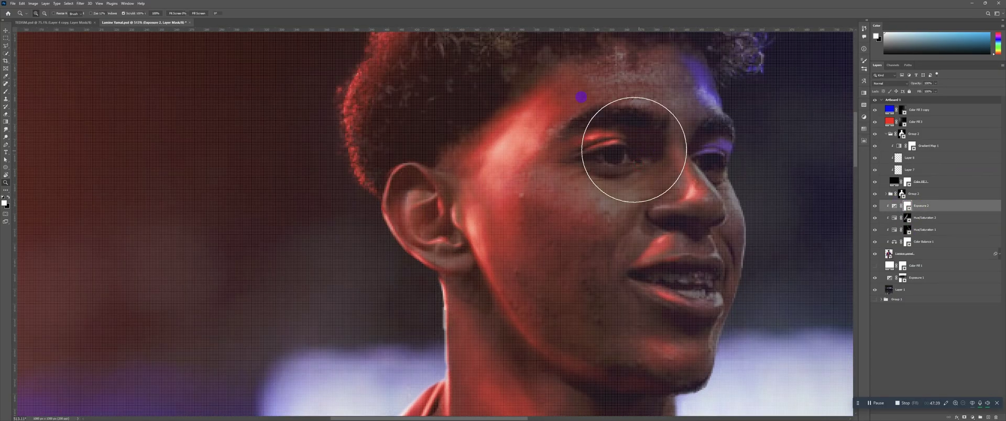
{"action": "key", "text": "bracketleft"}
{"action": "key", "text": "bracketleft"}
{"action": "key", "text": "bracketleft"}
{"action": "key", "text": "bracketleft"}
{"action": "key", "text": "bracketleft"}
{"action": "key", "text": "bracketleft"}
{"action": "key", "text": "bracketleft"}
{"action": "key", "text": "bracketleft"}
{"action": "key", "text": "bracketleft"}
{"action": "key", "text": "bracketleft"}
{"action": "key", "text": "bracketleft"}
{"action": "key", "text": "bracketleft"}
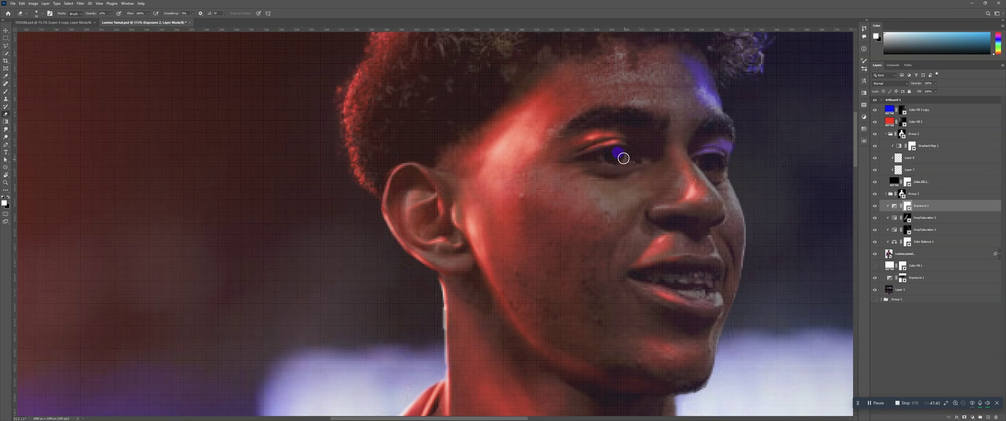
{"action": "left_click", "coordinate": [87, 14]}
Erase the Exposure 2 layer mask over the teeth to brighten them
{"action": "scroll", "coordinate": [705, 164], "scroll_direction": "down", "scroll_amount": 3}
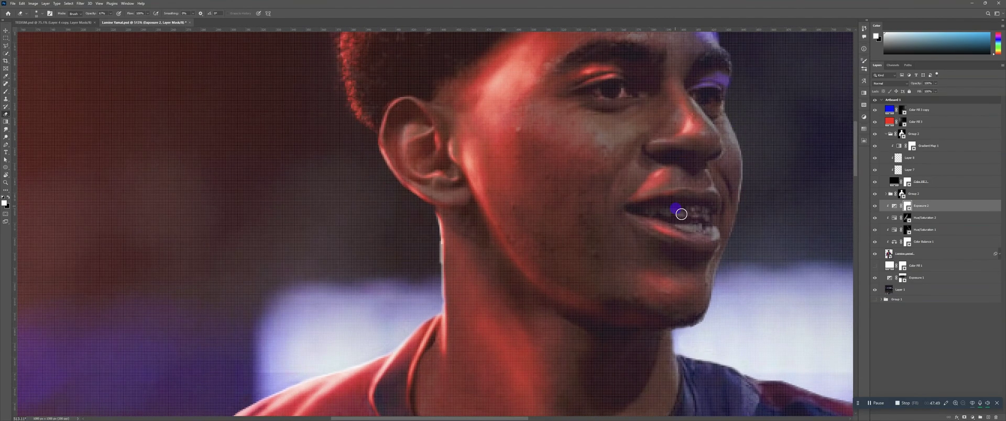
{"action": "mouse_move", "coordinate": [694, 210]}
{"action": "left_mouse_down"}
{"action": "mouse_move", "coordinate": [665, 210]}
{"action": "mouse_move", "coordinate": [687, 227]}
{"action": "mouse_move", "coordinate": [699, 226]}
{"action": "mouse_move", "coordinate": [661, 213]}
{"action": "mouse_move", "coordinate": [704, 215]}
{"action": "mouse_move", "coordinate": [682, 216]}
{"action": "mouse_move", "coordinate": [714, 236]}
{"action": "mouse_move", "coordinate": [701, 226]}
{"action": "mouse_move", "coordinate": [712, 204]}
{"action": "mouse_move", "coordinate": [689, 210]}
{"action": "mouse_move", "coordinate": [702, 200]}
{"action": "mouse_move", "coordinate": [684, 210]}
{"action": "left_mouse_up"}
{"action": "key", "text": "z"}
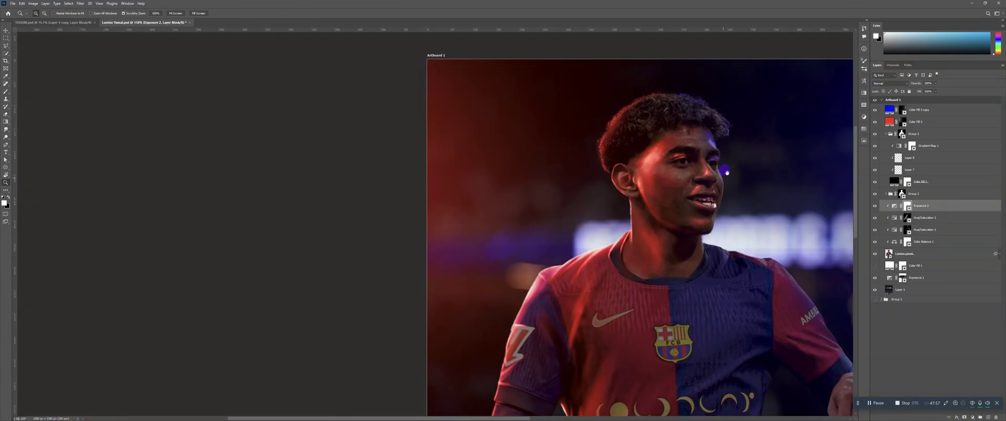
{"action": "mouse_move", "coordinate": [727, 172]}
{"action": "left_mouse_down"}
{"action": "mouse_move", "coordinate": [687, 192]}
{"action": "mouse_move", "coordinate": [738, 157]}
{"action": "mouse_move", "coordinate": [725, 160]}
{"action": "left_mouse_up"}
Paint a thin blue highlight on Layer 8 along the far edge of the nose, from bridge to tip
{"action": "left_click", "coordinate": [904, 158]}
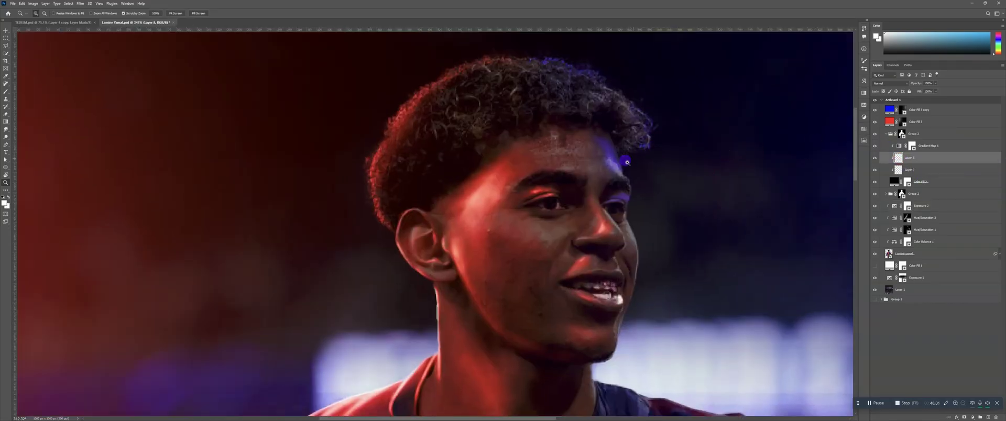
{"action": "mouse_move", "coordinate": [626, 163]}
{"action": "left_mouse_down"}
{"action": "mouse_move", "coordinate": [650, 162]}
{"action": "mouse_move", "coordinate": [636, 163]}
{"action": "left_mouse_up"}
{"action": "key", "text": "b"}
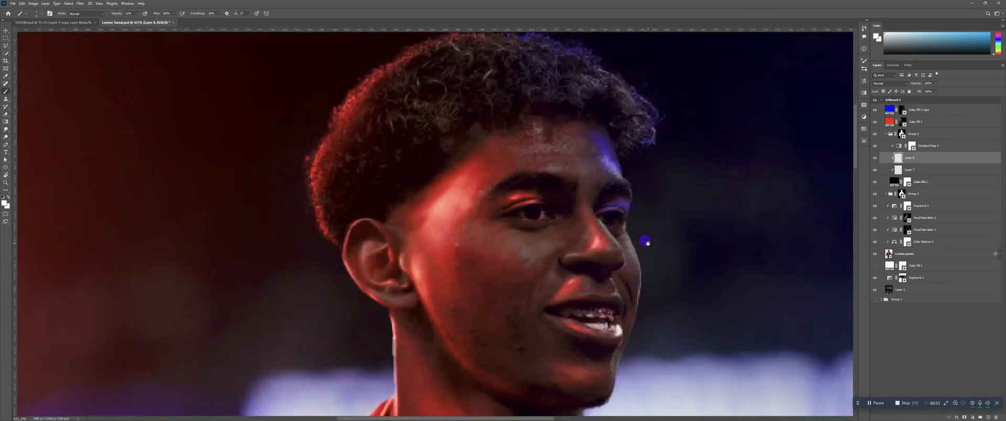
{"action": "scroll", "coordinate": [644, 220], "scroll_direction": "down", "scroll_amount": 3}
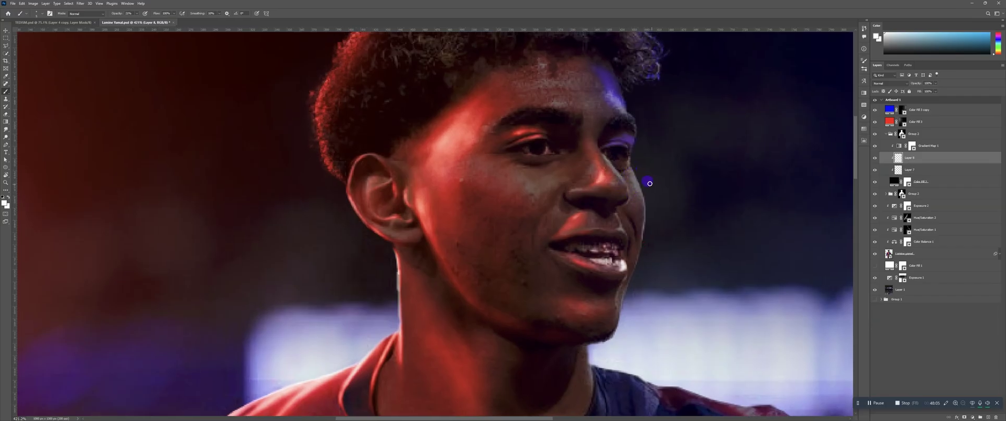
{"action": "key", "text": "z"}
{"action": "mouse_move", "coordinate": [642, 177]}
{"action": "left_mouse_down"}
{"action": "mouse_move", "coordinate": [627, 198]}
{"action": "mouse_move", "coordinate": [631, 187]}
{"action": "left_mouse_up"}
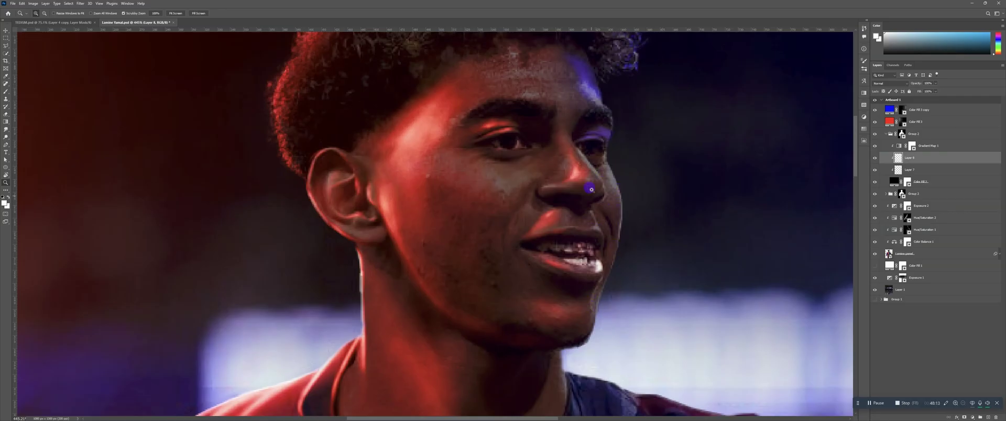
{"action": "mouse_move", "coordinate": [621, 138]}
{"action": "left_mouse_down"}
{"action": "mouse_move", "coordinate": [654, 115]}
{"action": "mouse_move", "coordinate": [640, 125]}
{"action": "left_mouse_up"}
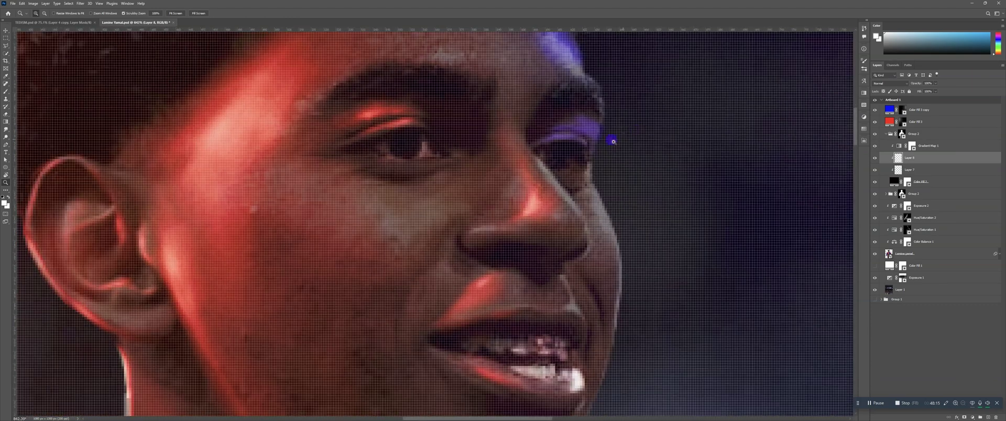
{"action": "key", "text": "b"}
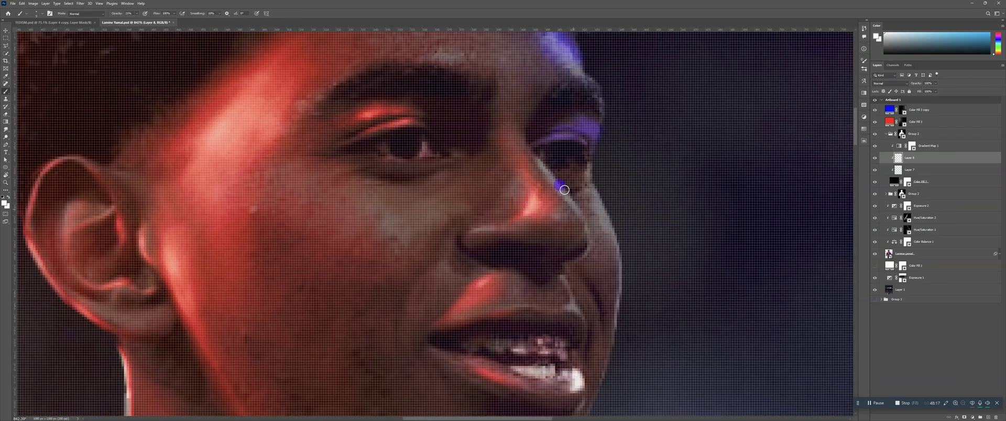
{"action": "left_click_drag", "start_coordinate": [552, 178], "coordinate": [587, 229]}
{"action": "left_click", "coordinate": [885, 34]}
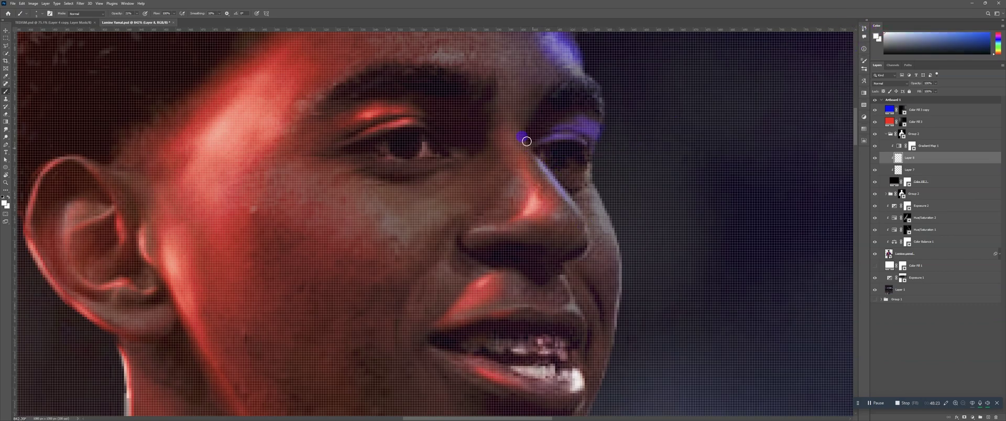
{"action": "left_click_drag", "start_coordinate": [539, 160], "coordinate": [578, 211]}
Enlarge the brush and paint a blue rim highlight on Layer 8 from below the far eye down the cheek's outer edge
{"action": "key", "text": "bracketright"}
{"action": "key", "text": "bracketright"}
{"action": "key", "text": "bracketright"}
{"action": "key", "text": "bracketright"}
{"action": "key", "text": "ctrl+z"}
{"action": "left_click", "coordinate": [586, 174]}
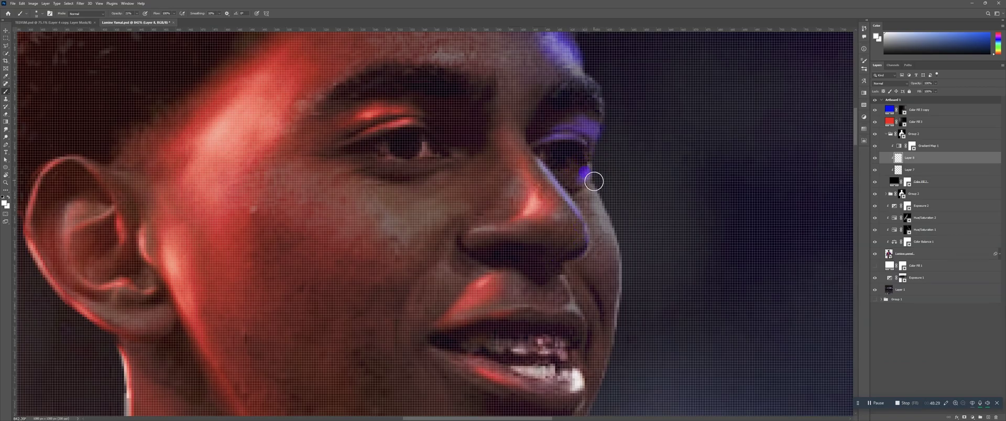
{"action": "left_click", "coordinate": [600, 215]}
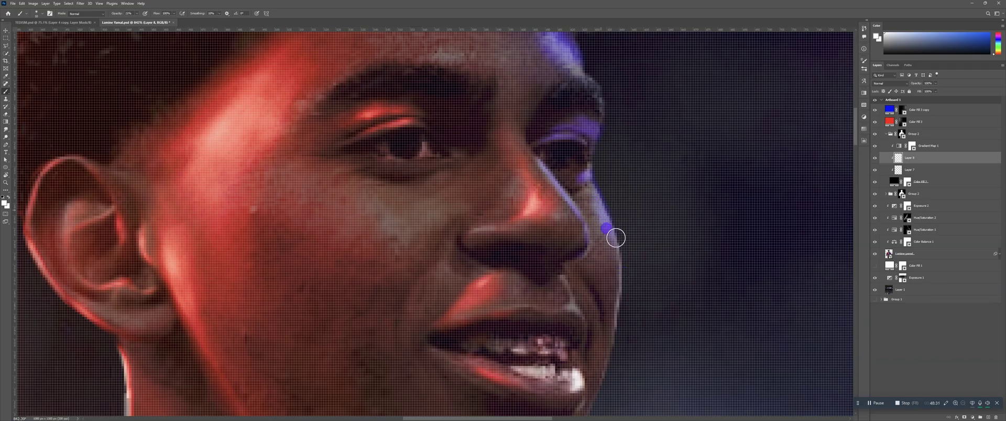
{"action": "scroll", "coordinate": [619, 171], "scroll_direction": "down", "scroll_amount": 3}
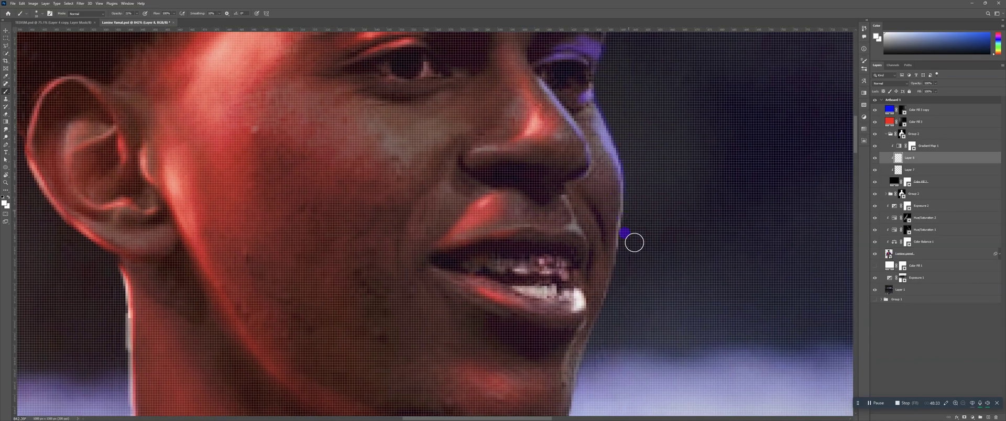
{"action": "scroll", "coordinate": [634, 175], "scroll_direction": "down", "scroll_amount": 3}
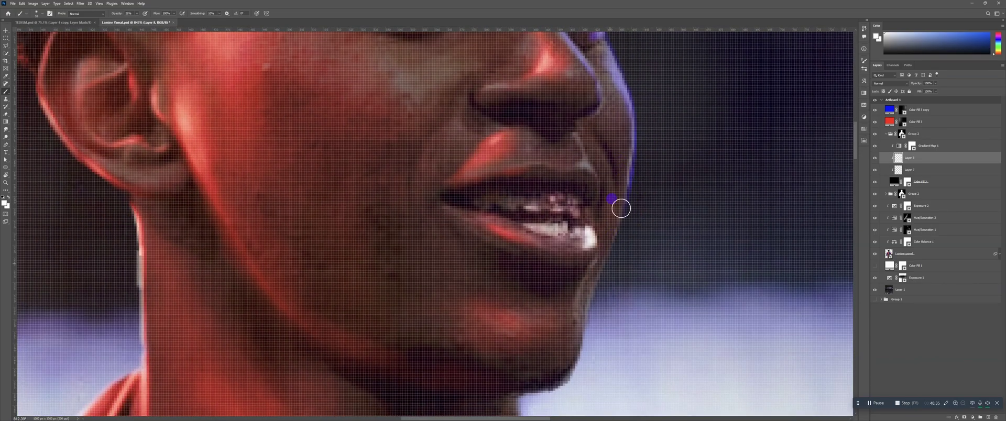
{"action": "key", "text": "z"}
{"action": "left_click_drag", "start_coordinate": [648, 147], "coordinate": [649, 155]}
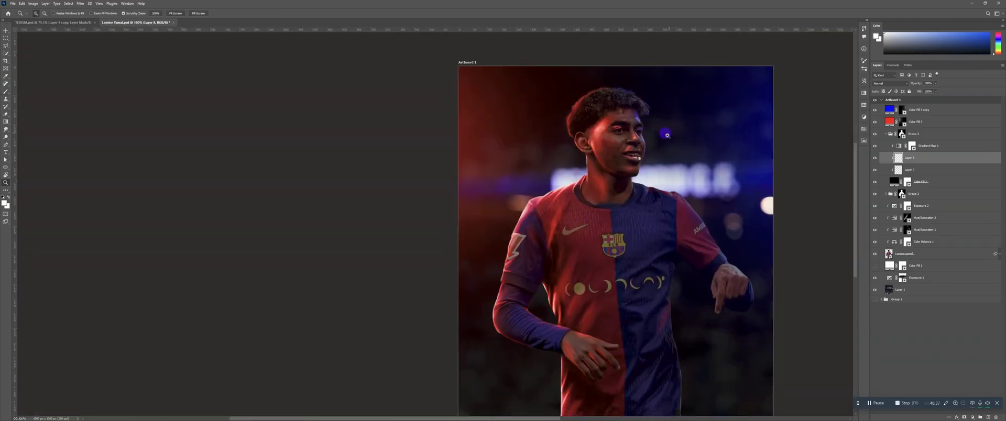
Brush a soft blue glow over the far cheek on Layer 8 with a larger brush, undoing the first attempt
{"action": "left_click", "coordinate": [662, 136]}
{"action": "key", "text": "b"}
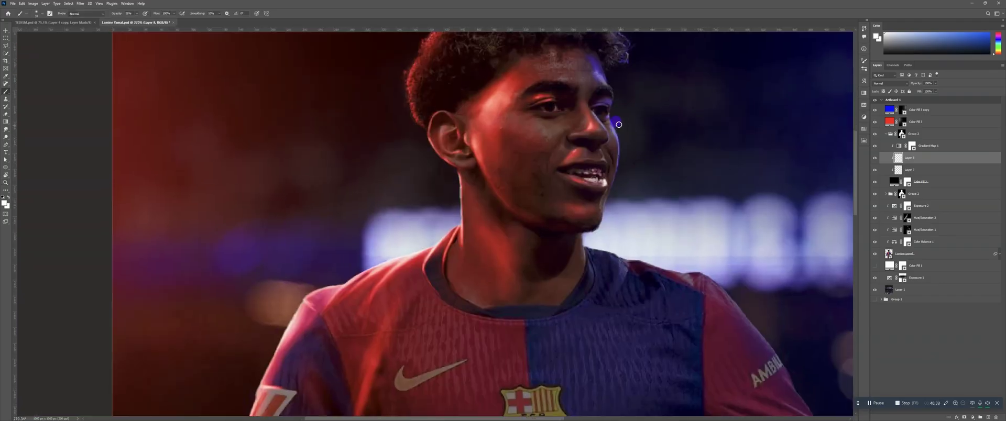
{"action": "key", "text": "bracketright"}
{"action": "key", "text": "bracketright"}
{"action": "key", "text": "bracketright"}
{"action": "key", "text": "ctrl+z"}
{"action": "left_click", "coordinate": [596, 134]}
Shrink the brush and paint a fine blue highlight on Layer 8 along the far edge of the upper lip
{"action": "key", "text": "z"}
{"action": "left_click", "coordinate": [610, 156]}
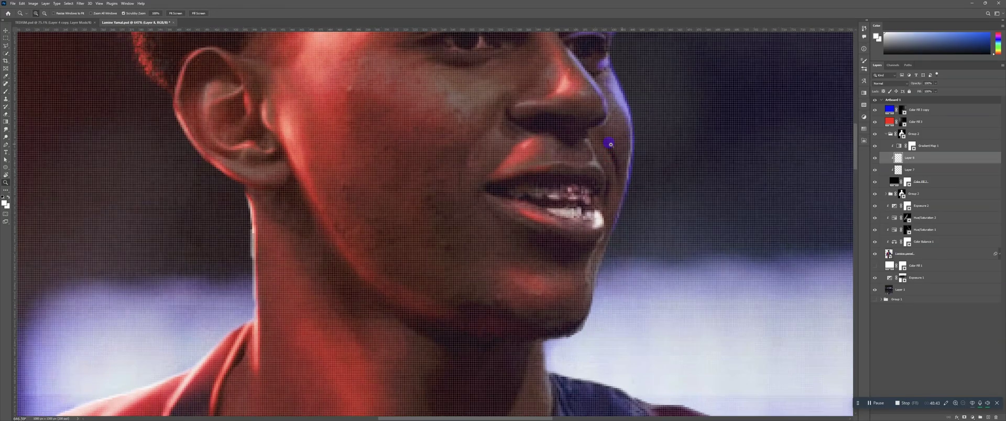
{"action": "key", "text": "b"}
{"action": "key", "text": "bracketleft"}
{"action": "key", "text": "bracketleft"}
{"action": "key", "text": "bracketleft"}
{"action": "key", "text": "bracketleft"}
{"action": "key", "text": "bracketleft"}
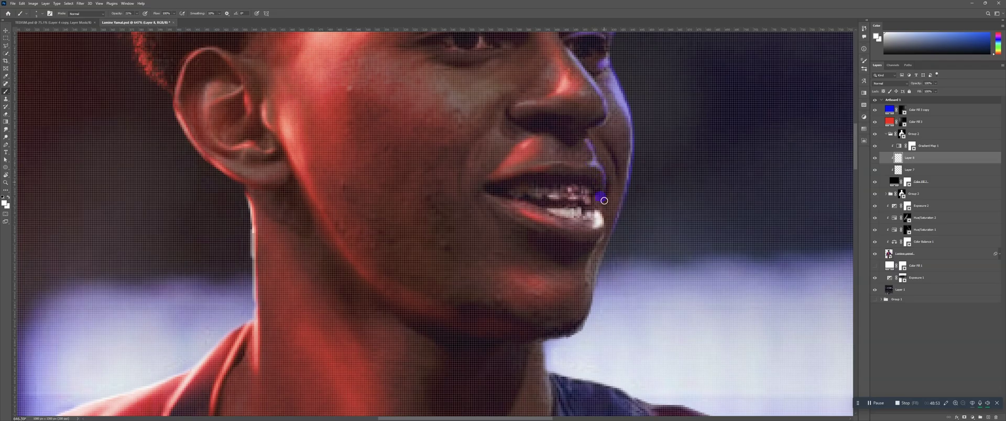
{"action": "key", "text": "z"}
{"action": "left_click_drag", "start_coordinate": [622, 138], "coordinate": [587, 169]}
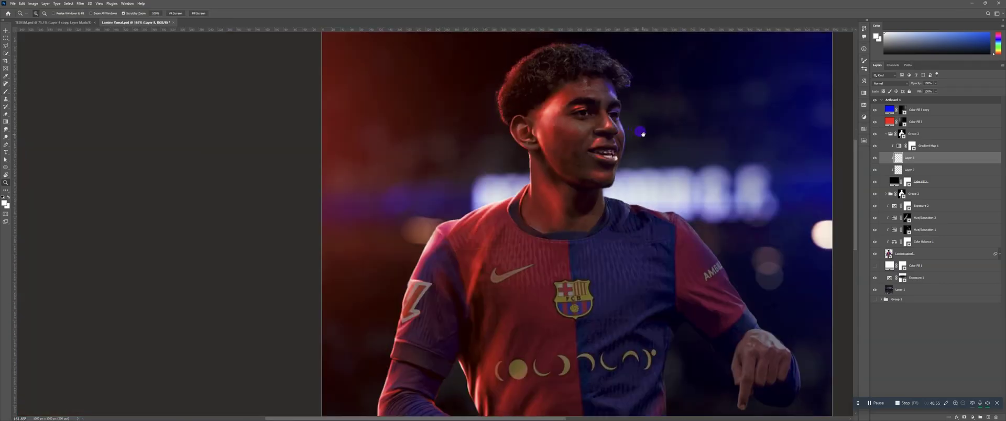
Paint a blue rim highlight on Layer 8 down the far jaw edge towards the chin
{"action": "scroll", "coordinate": [628, 135], "scroll_direction": "up", "scroll_amount": 5}
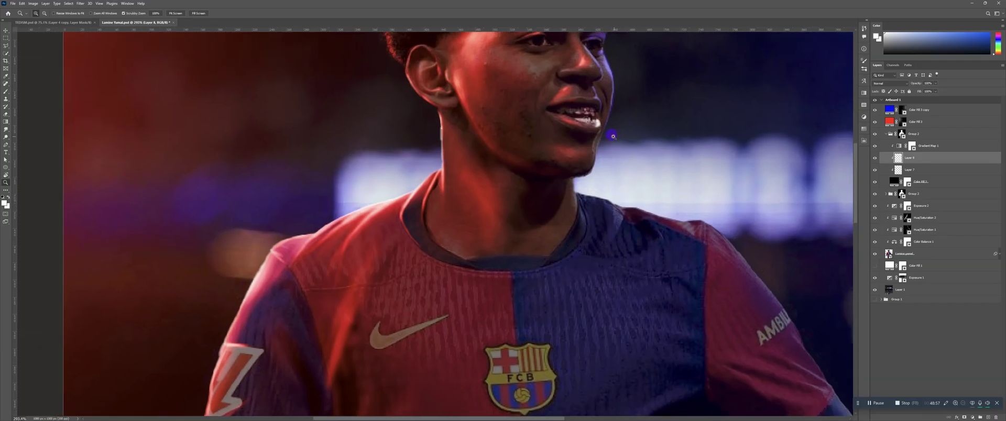
{"action": "scroll", "coordinate": [599, 138], "scroll_direction": "up", "scroll_amount": 4}
{"action": "key", "text": "b"}
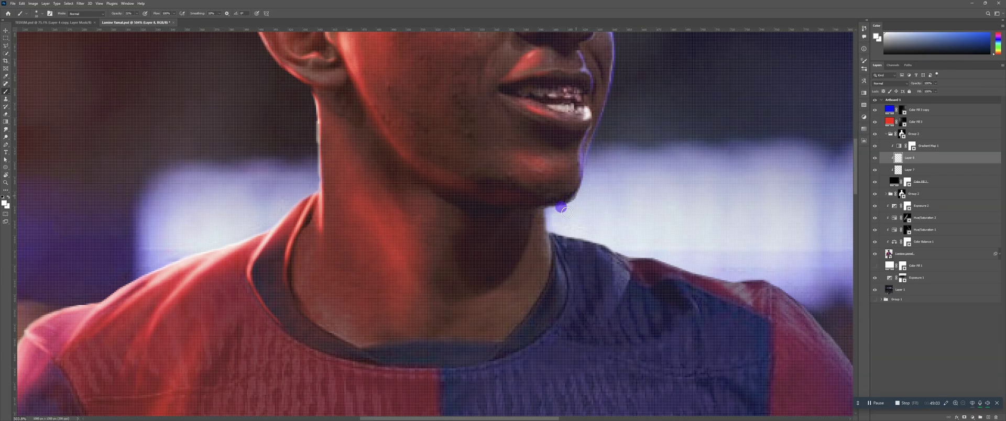
{"action": "mouse_move", "coordinate": [592, 149]}
{"action": "left_mouse_down"}
{"action": "mouse_move", "coordinate": [608, 112]}
{"action": "mouse_move", "coordinate": [591, 148]}
{"action": "left_mouse_up"}
{"action": "left_click_drag", "start_coordinate": [622, 100], "coordinate": [594, 145]}
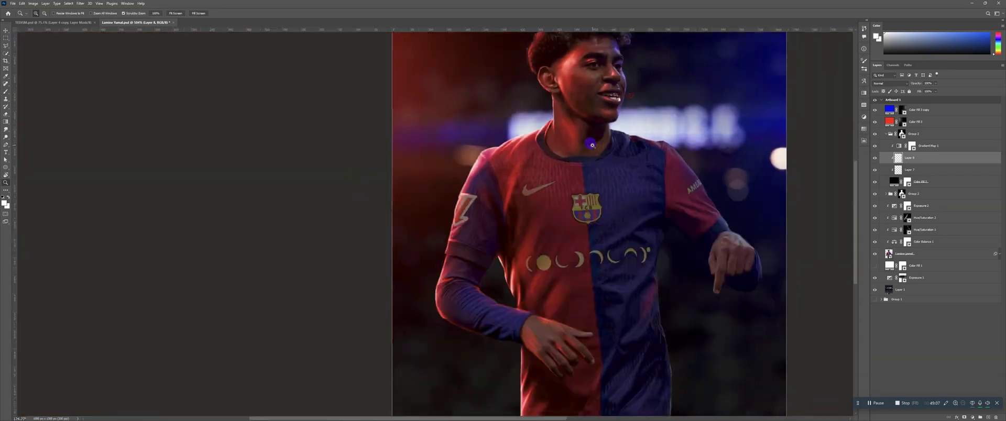
{"action": "left_click_drag", "start_coordinate": [635, 80], "coordinate": [610, 137]}
Paint a blue highlight on Layer 8 down the far side of the neck to the collar
{"action": "left_click_drag", "start_coordinate": [583, 182], "coordinate": [566, 101]}
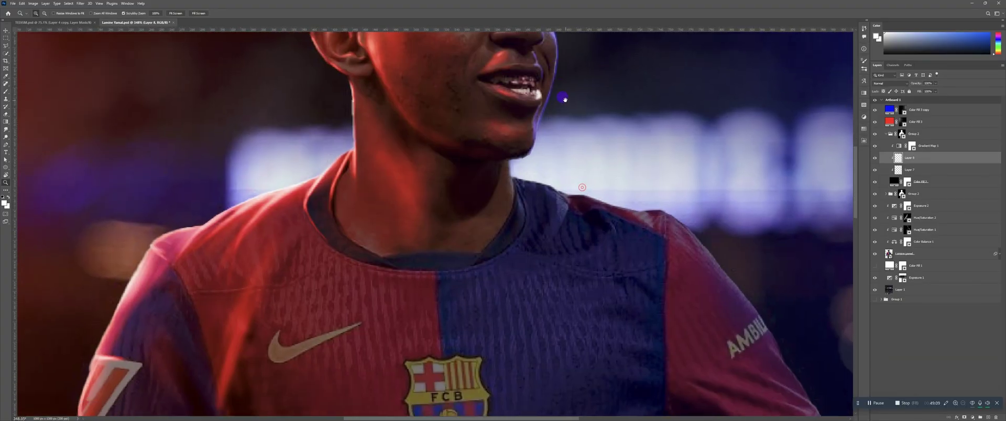
{"action": "mouse_move", "coordinate": [546, 167]}
{"action": "left_mouse_down"}
{"action": "mouse_move", "coordinate": [561, 157]}
{"action": "mouse_move", "coordinate": [555, 135]}
{"action": "left_mouse_up"}
{"action": "key", "text": "b"}
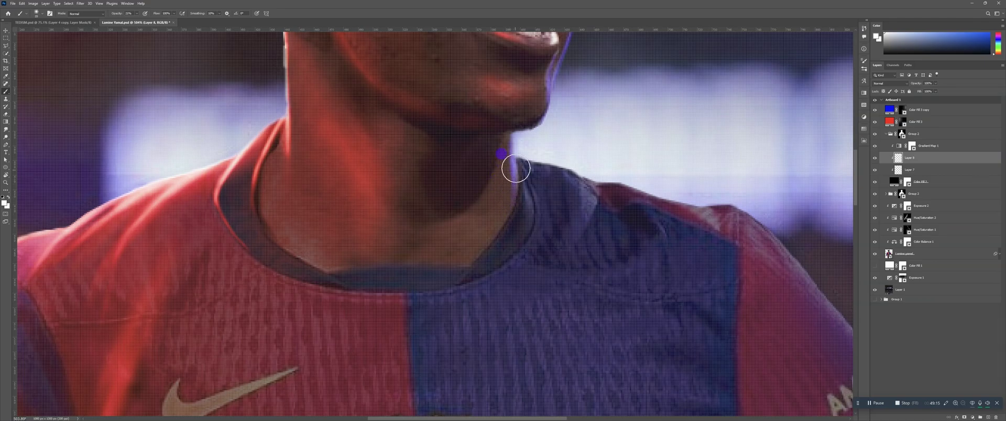
{"action": "mouse_move", "coordinate": [515, 157]}
{"action": "left_mouse_down"}
{"action": "mouse_move", "coordinate": [485, 226]}
{"action": "mouse_move", "coordinate": [497, 201]}
{"action": "mouse_move", "coordinate": [484, 242]}
{"action": "mouse_move", "coordinate": [496, 250]}
{"action": "mouse_move", "coordinate": [489, 211]}
{"action": "mouse_move", "coordinate": [457, 268]}
{"action": "mouse_move", "coordinate": [453, 254]}
{"action": "mouse_move", "coordinate": [502, 165]}
{"action": "mouse_move", "coordinate": [486, 214]}
{"action": "mouse_move", "coordinate": [493, 207]}
{"action": "mouse_move", "coordinate": [460, 260]}
{"action": "mouse_move", "coordinate": [491, 226]}
{"action": "mouse_move", "coordinate": [546, 173]}
{"action": "left_mouse_up"}
{"action": "key", "text": "z"}
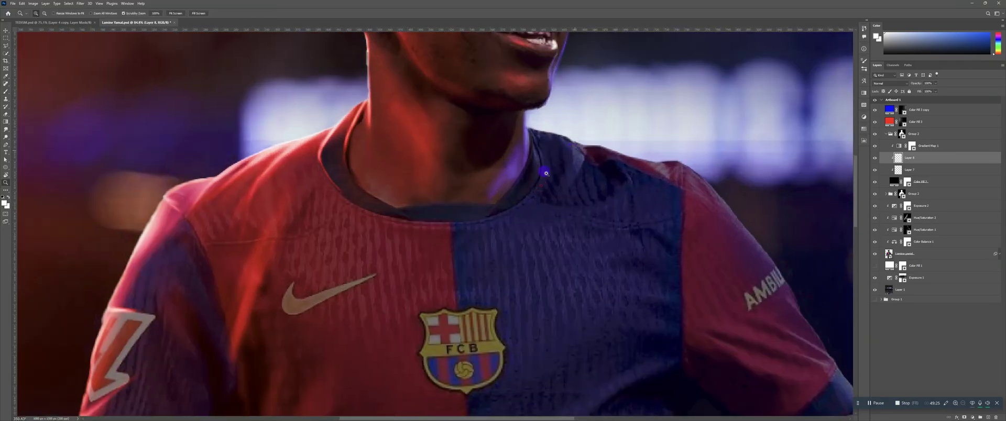
{"action": "key", "text": "b"}
{"action": "mouse_move", "coordinate": [492, 202]}
{"action": "left_mouse_down"}
{"action": "mouse_move", "coordinate": [541, 135]}
{"action": "mouse_move", "coordinate": [508, 146]}
{"action": "mouse_move", "coordinate": [489, 213]}
{"action": "mouse_move", "coordinate": [511, 139]}
{"action": "mouse_move", "coordinate": [506, 180]}
{"action": "mouse_move", "coordinate": [512, 145]}
{"action": "mouse_move", "coordinate": [481, 218]}
{"action": "mouse_move", "coordinate": [501, 191]}
{"action": "left_mouse_up"}
Erase the inner part of the blue neck highlight with a large soft eraser
{"action": "key", "text": "e"}
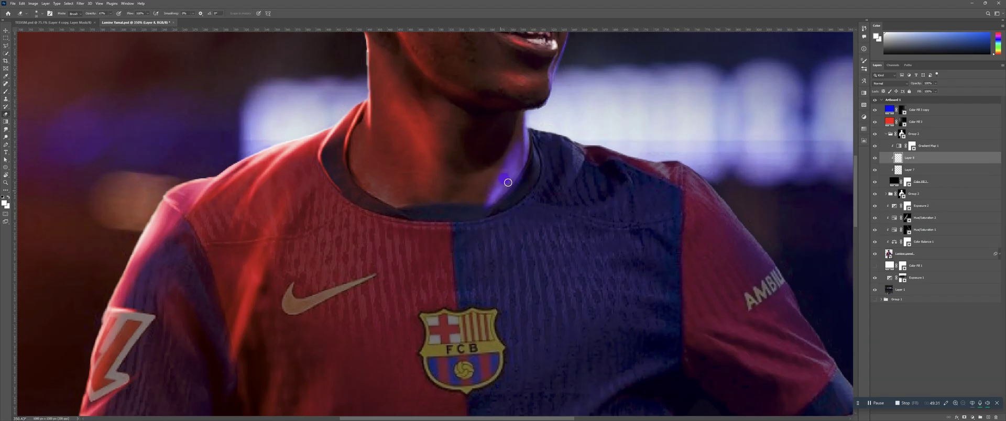
{"action": "key", "text": "bracketright"}
{"action": "key", "text": "bracketright"}
{"action": "key", "text": "bracketright"}
{"action": "key", "text": "bracketright"}
{"action": "key", "text": "bracketright"}
{"action": "key", "text": "bracketright"}
{"action": "key", "text": "bracketright"}
{"action": "key", "text": "bracketright"}
{"action": "key", "text": "bracketright"}
{"action": "key", "text": "bracketright"}
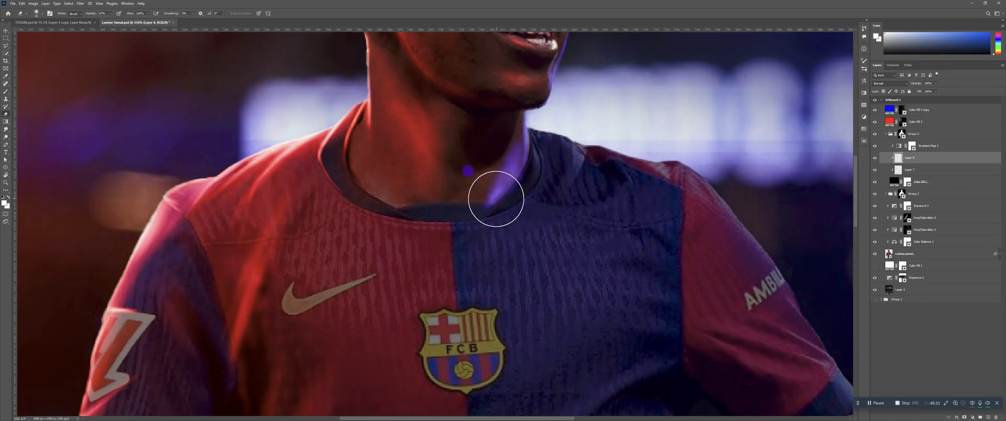
{"action": "mouse_move", "coordinate": [496, 199]}
{"action": "left_mouse_down"}
{"action": "mouse_move", "coordinate": [498, 186]}
{"action": "mouse_move", "coordinate": [484, 193]}
{"action": "left_mouse_up"}
Repaint a narrower blue highlight on Layer 8 along the neck's far edge and the adjoining collar, reducing the brush size
{"action": "key", "text": "b"}
{"action": "mouse_move", "coordinate": [514, 137]}
{"action": "left_mouse_down"}
{"action": "mouse_move", "coordinate": [508, 189]}
{"action": "mouse_move", "coordinate": [522, 153]}
{"action": "left_mouse_up"}
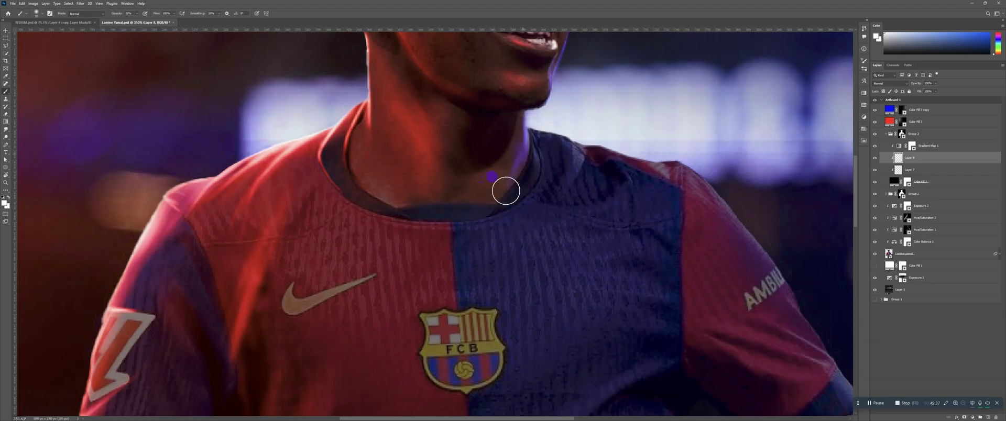
{"action": "mouse_move", "coordinate": [505, 191]}
{"action": "left_mouse_down"}
{"action": "mouse_move", "coordinate": [543, 133]}
{"action": "mouse_move", "coordinate": [537, 157]}
{"action": "left_mouse_up"}
{"action": "key", "text": "bracketleft"}
{"action": "key", "text": "bracketleft"}
{"action": "key", "text": "bracketleft"}
{"action": "key", "text": "bracketleft"}
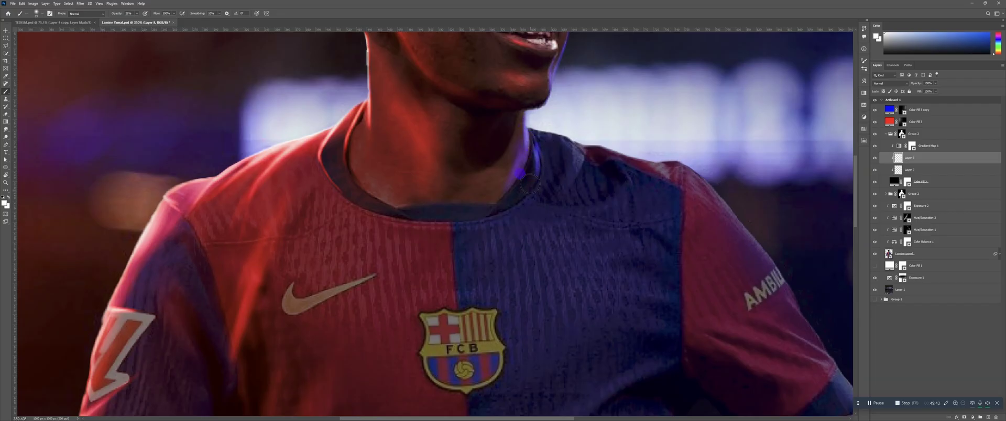
Paint a blue rim highlight on Layer 8 along the shirt's shoulder edge outward from the collar, undoing the last wider stroke
{"action": "mouse_move", "coordinate": [535, 132]}
{"action": "left_mouse_down"}
{"action": "mouse_move", "coordinate": [585, 136]}
{"action": "mouse_move", "coordinate": [579, 128]}
{"action": "mouse_move", "coordinate": [553, 135]}
{"action": "mouse_move", "coordinate": [578, 151]}
{"action": "left_mouse_up"}
{"action": "key", "text": "bracketleft"}
{"action": "key", "text": "bracketleft"}
{"action": "key", "text": "bracketleft"}
{"action": "key", "text": "bracketleft"}
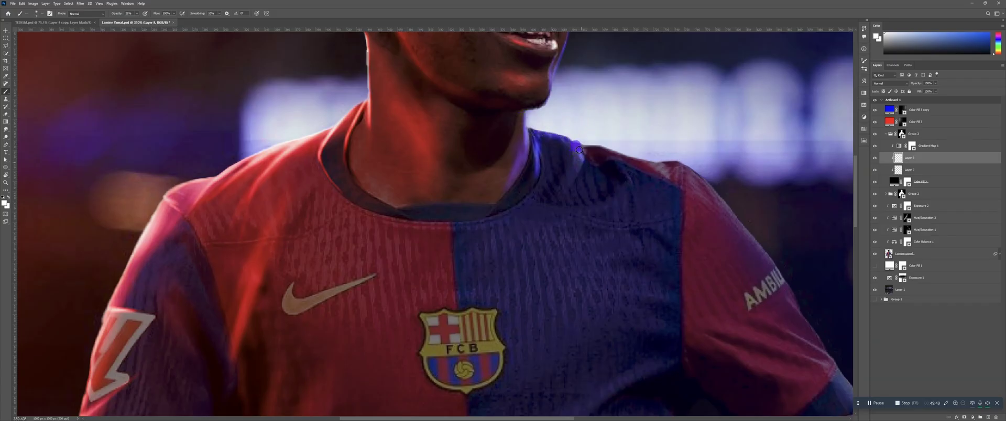
{"action": "key", "text": "bracketright"}
{"action": "key", "text": "bracketright"}
{"action": "key", "text": "bracketright"}
{"action": "mouse_move", "coordinate": [588, 153]}
{"action": "left_mouse_down"}
{"action": "mouse_move", "coordinate": [606, 162]}
{"action": "mouse_move", "coordinate": [587, 162]}
{"action": "left_mouse_up"}
{"action": "key", "text": "ctrl+z"}
Paint a blue rim highlight on Layer 8 along the outer shoulder and sleeve towards the pointing hand, undoing the final stroke
{"action": "key", "text": "z"}
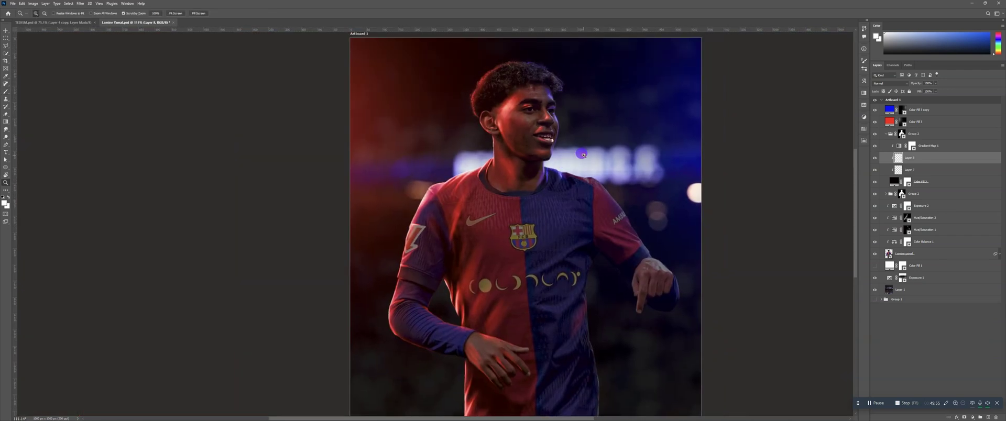
{"action": "key", "text": "b"}
{"action": "mouse_move", "coordinate": [568, 178]}
{"action": "left_mouse_down"}
{"action": "mouse_move", "coordinate": [580, 176]}
{"action": "mouse_move", "coordinate": [620, 205]}
{"action": "left_mouse_up"}
{"action": "mouse_move", "coordinate": [590, 165]}
{"action": "left_mouse_down"}
{"action": "mouse_move", "coordinate": [646, 257]}
{"action": "mouse_move", "coordinate": [634, 228]}
{"action": "mouse_move", "coordinate": [658, 259]}
{"action": "left_mouse_up"}
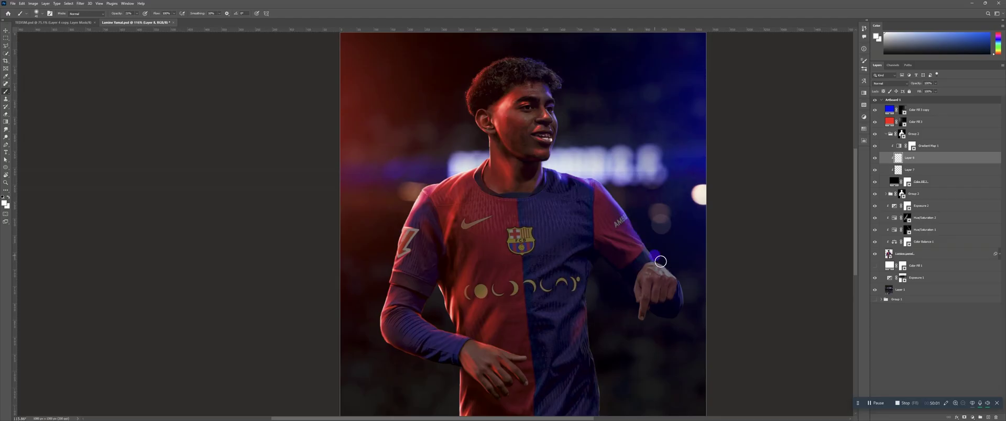
{"action": "mouse_move", "coordinate": [632, 218]}
{"action": "left_mouse_down"}
{"action": "mouse_move", "coordinate": [655, 258]}
{"action": "mouse_move", "coordinate": [645, 255]}
{"action": "mouse_move", "coordinate": [674, 271]}
{"action": "mouse_move", "coordinate": [685, 254]}
{"action": "left_mouse_up"}
{"action": "key", "text": "ctrl+z"}
Paint a blue rim highlight on Layer 8 down the shirt's side edge, from below the pointing arm to the waist
{"action": "key", "text": "z"}
{"action": "mouse_move", "coordinate": [685, 254]}
{"action": "left_mouse_down"}
{"action": "mouse_move", "coordinate": [665, 214]}
{"action": "mouse_move", "coordinate": [632, 238]}
{"action": "left_mouse_up"}
{"action": "key", "text": "b"}
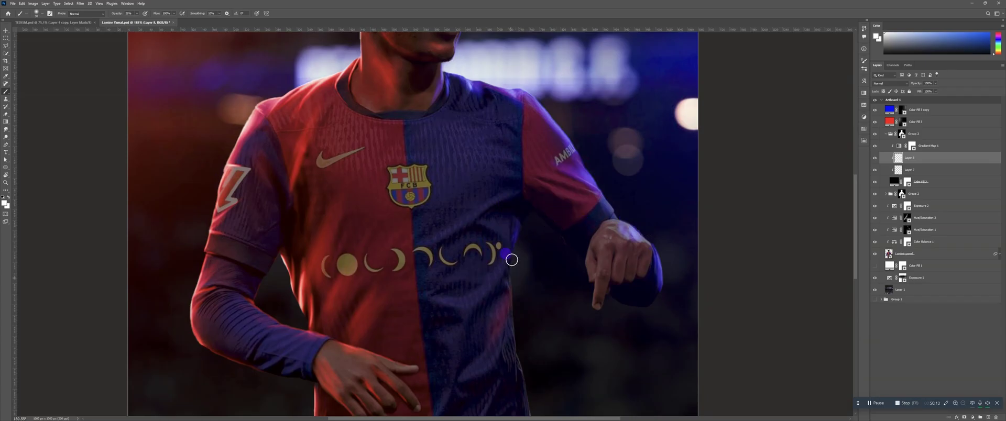
{"action": "mouse_move", "coordinate": [512, 260]}
{"action": "left_mouse_down"}
{"action": "mouse_move", "coordinate": [516, 246]}
{"action": "mouse_move", "coordinate": [515, 309]}
{"action": "left_mouse_up"}
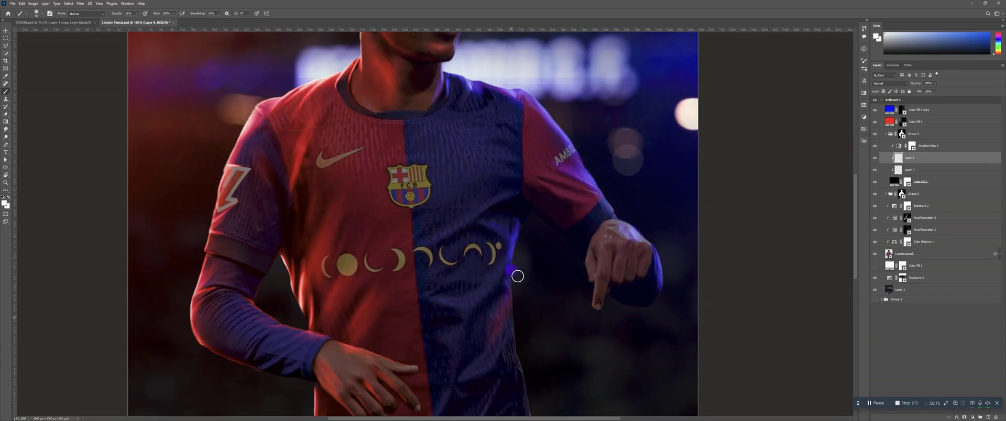
{"action": "mouse_move", "coordinate": [518, 276]}
{"action": "left_mouse_down"}
{"action": "mouse_move", "coordinate": [535, 216]}
{"action": "mouse_move", "coordinate": [501, 260]}
{"action": "mouse_move", "coordinate": [539, 289]}
{"action": "mouse_move", "coordinate": [535, 260]}
{"action": "mouse_move", "coordinate": [534, 302]}
{"action": "mouse_move", "coordinate": [549, 228]}
{"action": "mouse_move", "coordinate": [541, 241]}
{"action": "mouse_move", "coordinate": [552, 263]}
{"action": "mouse_move", "coordinate": [525, 320]}
{"action": "mouse_move", "coordinate": [547, 283]}
{"action": "mouse_move", "coordinate": [539, 325]}
{"action": "mouse_move", "coordinate": [557, 363]}
{"action": "mouse_move", "coordinate": [566, 333]}
{"action": "left_mouse_up"}
Enlarge the brush and paint a broad blue glow on Layer 8 along the shirt's lower side towards the hem
{"action": "key", "text": "bracketright"}
{"action": "key", "text": "bracketright"}
{"action": "key", "text": "bracketright"}
{"action": "key", "text": "bracketright"}
{"action": "key", "text": "bracketright"}
{"action": "key", "text": "bracketright"}
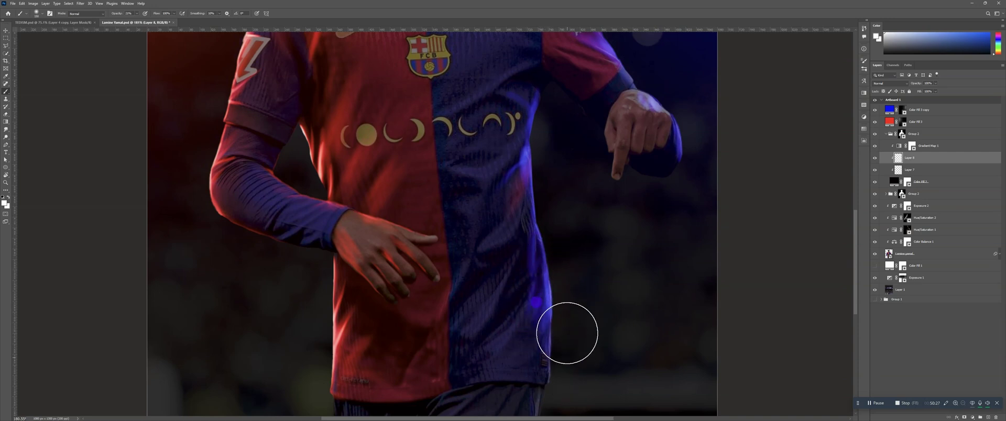
{"action": "key", "text": "z"}
{"action": "left_click_drag", "start_coordinate": [553, 199], "coordinate": [515, 250]}
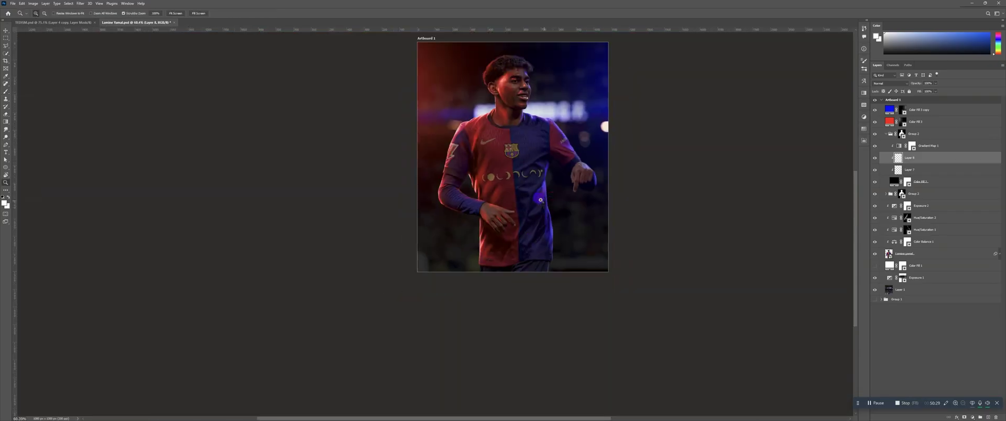
{"action": "scroll", "coordinate": [540, 200], "scroll_direction": "up", "scroll_amount": 4}
{"action": "key", "text": "b"}
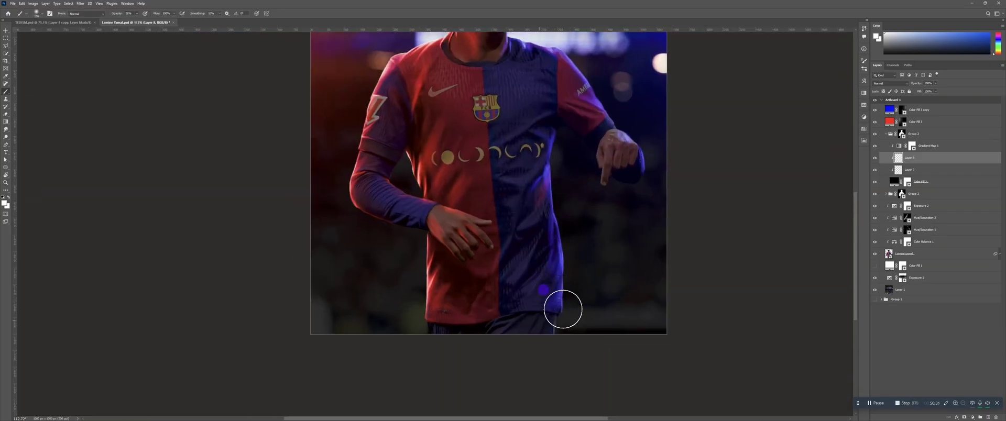
Paint soft blue light on Layer 8 across the folds of the shirt's blue half at the upper chest
{"action": "key", "text": "z"}
{"action": "scroll", "coordinate": [570, 232], "scroll_direction": "down", "scroll_amount": 2}
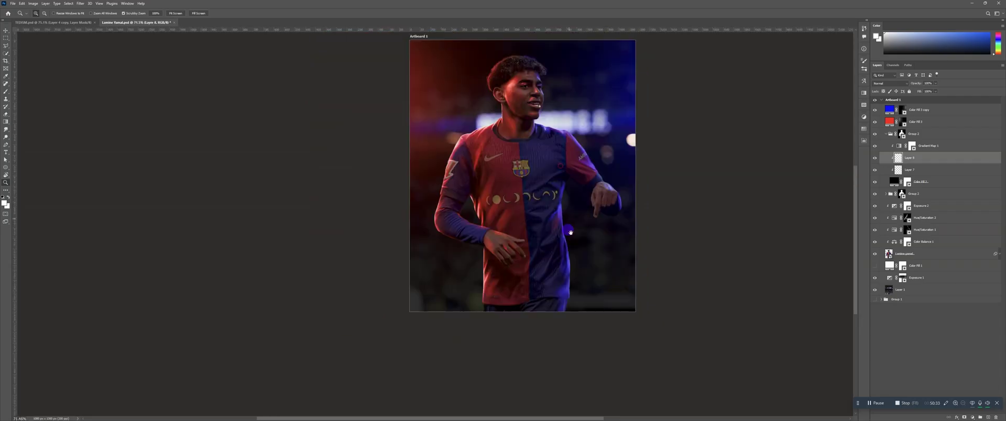
{"action": "scroll", "coordinate": [570, 232], "scroll_direction": "up", "scroll_amount": 2}
{"action": "key", "text": "b"}
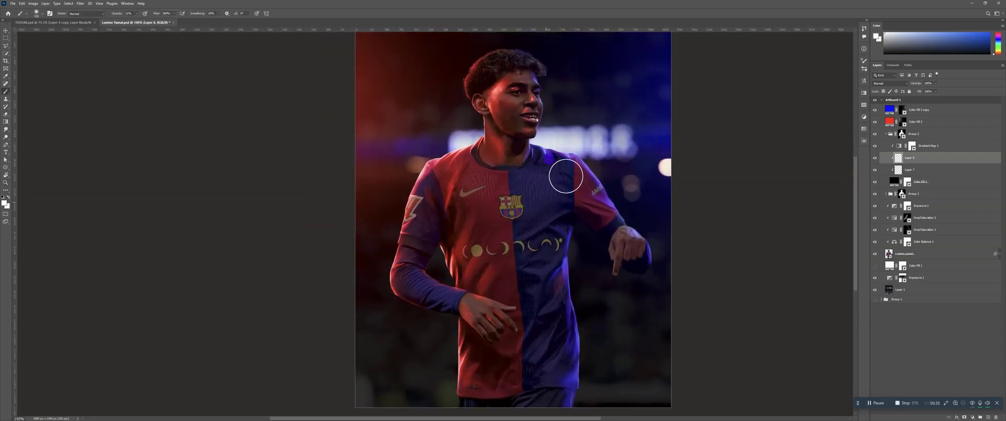
{"action": "mouse_move", "coordinate": [566, 176]}
{"action": "left_mouse_down"}
{"action": "mouse_move", "coordinate": [538, 179]}
{"action": "mouse_move", "coordinate": [525, 215]}
{"action": "mouse_move", "coordinate": [550, 217]}
{"action": "mouse_move", "coordinate": [526, 234]}
{"action": "mouse_move", "coordinate": [521, 197]}
{"action": "left_mouse_up"}
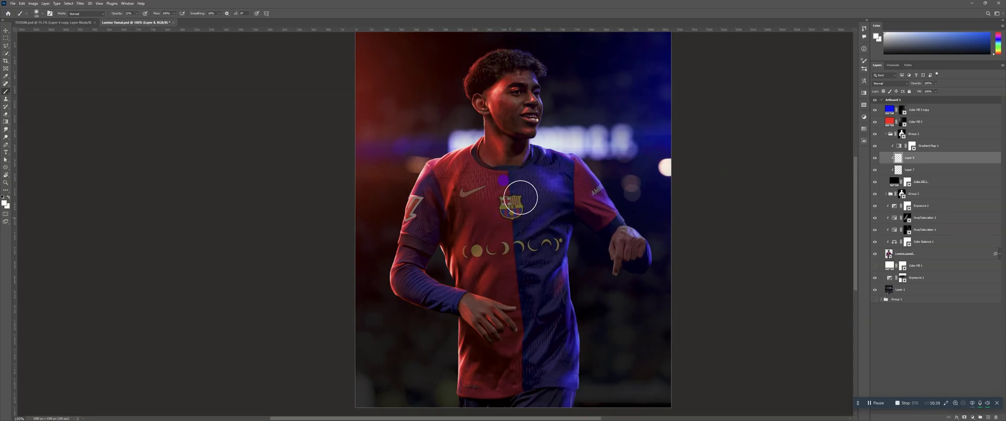
{"action": "key", "text": "z"}
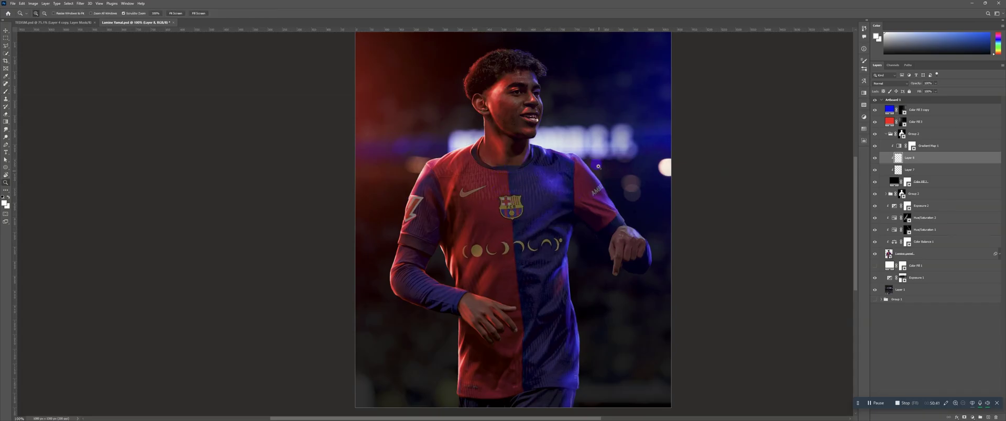
{"action": "mouse_move", "coordinate": [616, 139]}
{"action": "left_mouse_down"}
{"action": "mouse_move", "coordinate": [580, 131]}
{"action": "mouse_move", "coordinate": [632, 130]}
{"action": "left_mouse_up"}
{"action": "left_click_drag", "start_coordinate": [620, 161], "coordinate": [623, 143]}
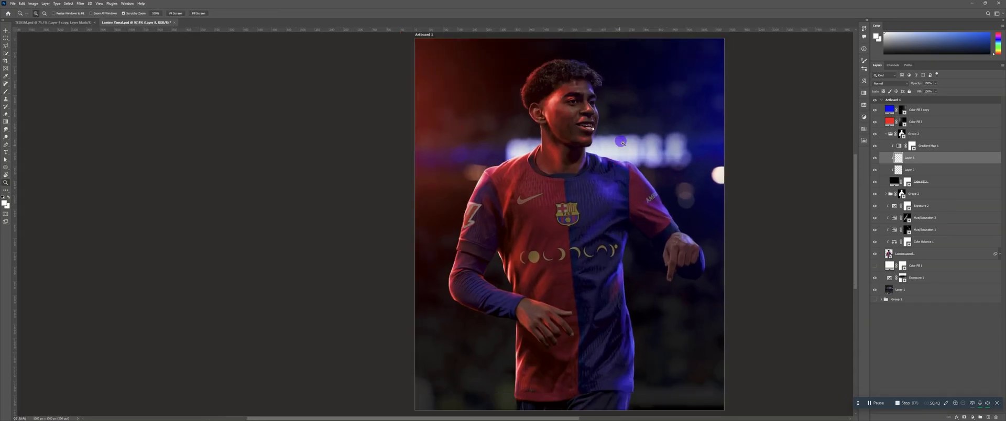
{"action": "left_click_drag", "start_coordinate": [585, 177], "coordinate": [607, 177]}
{"action": "key", "text": "v"}
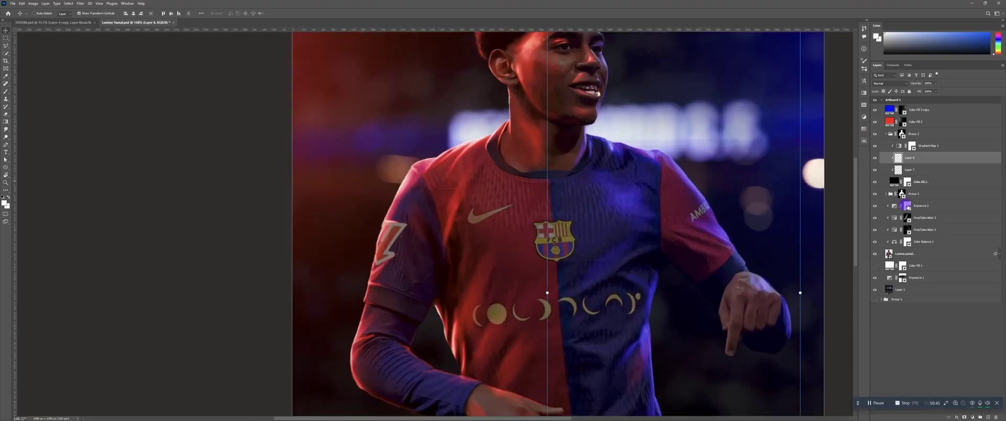
Brighten the club crest by erasing the Exposure 2 layer mask over it, shrinking the eraser for its edges
{"action": "left_click", "coordinate": [907, 207]}
{"action": "key", "text": "e"}
{"action": "scroll", "coordinate": [548, 233], "scroll_direction": "up", "scroll_amount": 3}
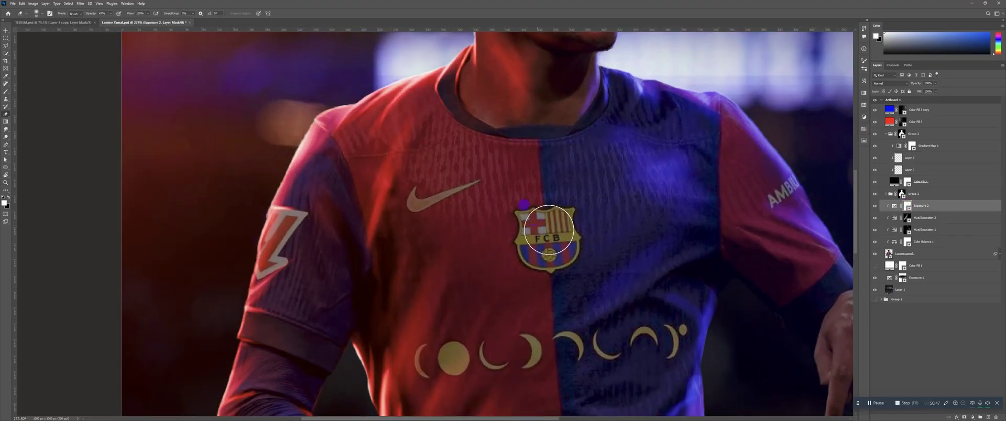
{"action": "left_click_drag", "start_coordinate": [549, 231], "coordinate": [547, 224]}
{"action": "key", "text": "bracketleft"}
{"action": "key", "text": "bracketleft"}
{"action": "key", "text": "bracketleft"}
{"action": "key", "text": "bracketleft"}
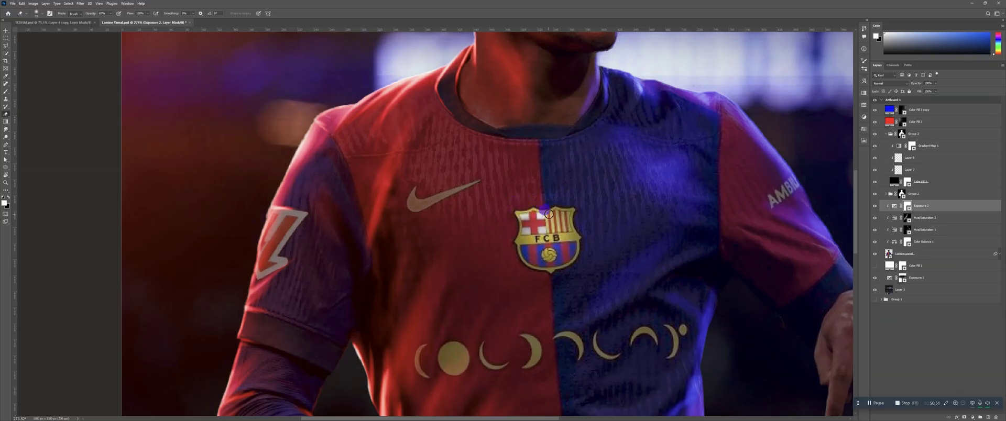
{"action": "mouse_move", "coordinate": [566, 216]}
{"action": "left_mouse_down"}
{"action": "mouse_move", "coordinate": [547, 237]}
{"action": "mouse_move", "coordinate": [563, 242]}
{"action": "mouse_move", "coordinate": [566, 224]}
{"action": "mouse_move", "coordinate": [572, 258]}
{"action": "mouse_move", "coordinate": [551, 269]}
{"action": "mouse_move", "coordinate": [568, 248]}
{"action": "mouse_move", "coordinate": [551, 264]}
{"action": "mouse_move", "coordinate": [530, 261]}
{"action": "mouse_move", "coordinate": [520, 240]}
{"action": "mouse_move", "coordinate": [551, 258]}
{"action": "mouse_move", "coordinate": [527, 232]}
{"action": "left_mouse_up"}
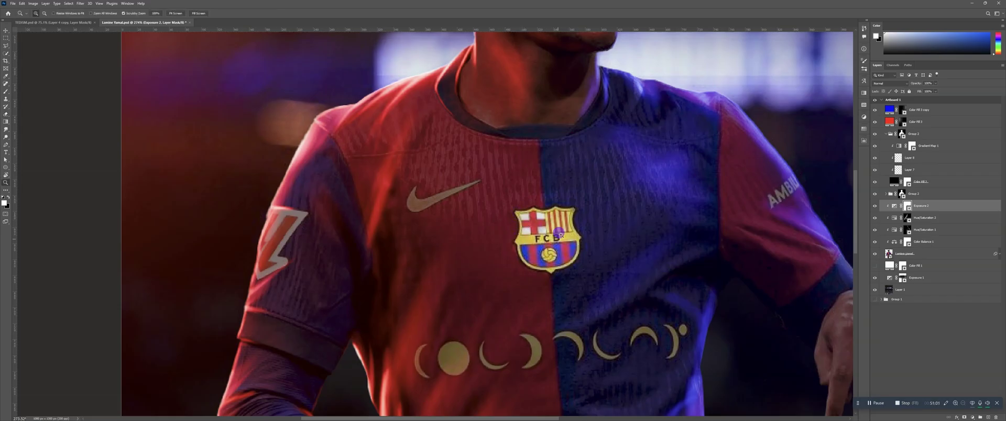
Lower the eraser's opacity and tone down the crest on the Exposure 2 mask with one large dab, undoing the first dab
{"action": "key", "text": "z"}
{"action": "mouse_move", "coordinate": [608, 204]}
{"action": "left_mouse_down"}
{"action": "mouse_move", "coordinate": [638, 174]}
{"action": "mouse_move", "coordinate": [617, 185]}
{"action": "mouse_move", "coordinate": [609, 207]}
{"action": "mouse_move", "coordinate": [622, 200]}
{"action": "mouse_move", "coordinate": [610, 209]}
{"action": "mouse_move", "coordinate": [625, 194]}
{"action": "mouse_move", "coordinate": [588, 203]}
{"action": "mouse_move", "coordinate": [584, 215]}
{"action": "mouse_move", "coordinate": [566, 199]}
{"action": "left_mouse_up"}
{"action": "key", "text": "e"}
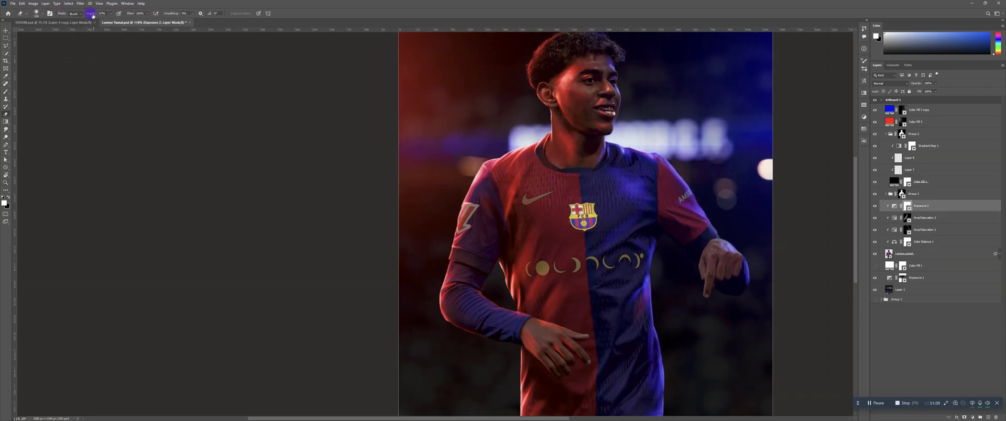
{"action": "left_click_drag", "start_coordinate": [92, 15], "coordinate": [88, 15]}
{"action": "left_click", "coordinate": [580, 221]}
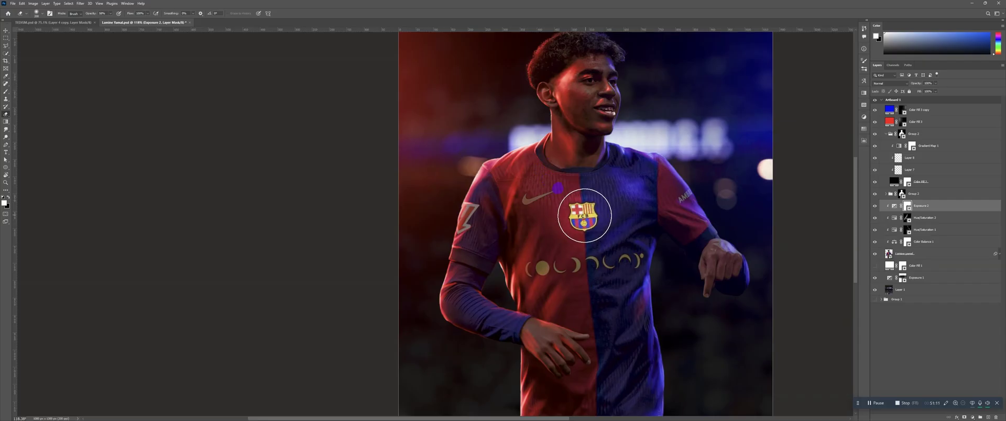
{"action": "key", "text": "ctrl+z"}
{"action": "left_click", "coordinate": [581, 217]}
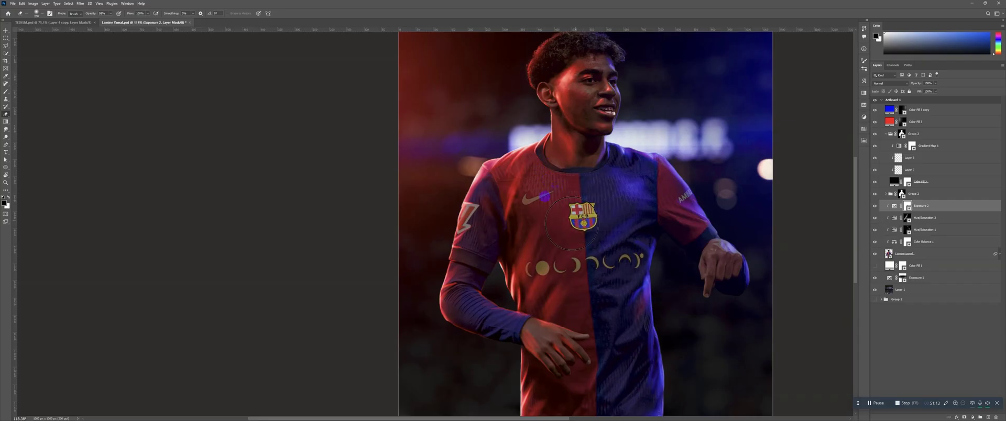
Brighten the Nike swoosh by erasing the Exposure 2 mask over it with a much smaller eraser
{"action": "key", "text": "x"}
{"action": "key", "text": "bracketleft"}
{"action": "key", "text": "bracketleft"}
{"action": "key", "text": "bracketleft"}
{"action": "key", "text": "bracketleft"}
{"action": "key", "text": "bracketleft"}
{"action": "key", "text": "bracketleft"}
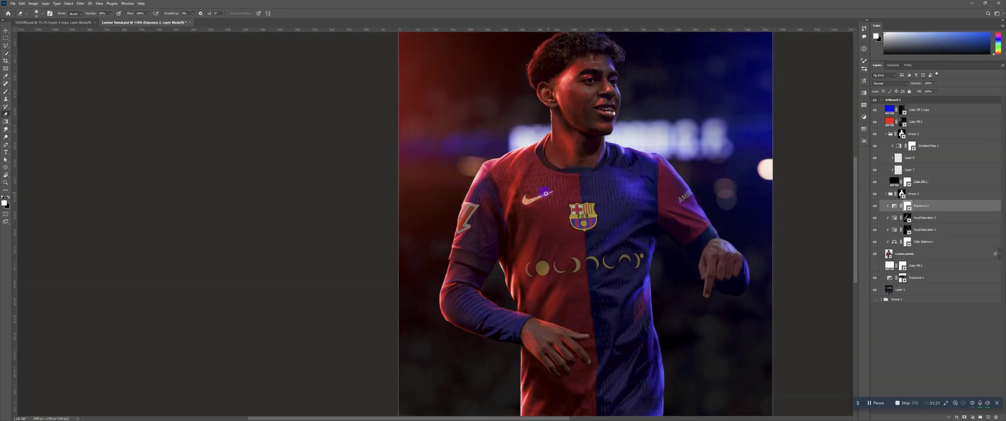
Clean up the bright spill around the Nike swoosh on the Exposure 2 mask, using a finer eraser with swapped colours
{"action": "key", "text": "z"}
{"action": "left_click_drag", "start_coordinate": [541, 199], "coordinate": [568, 184]}
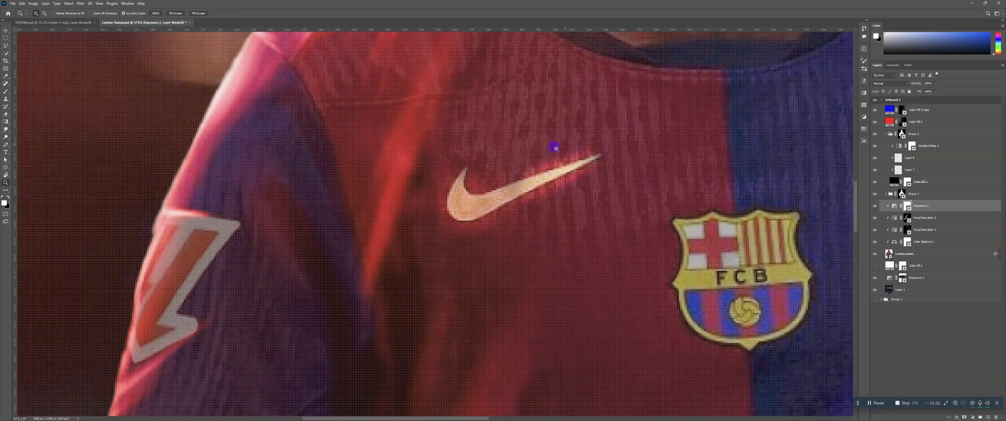
{"action": "key", "text": "e"}
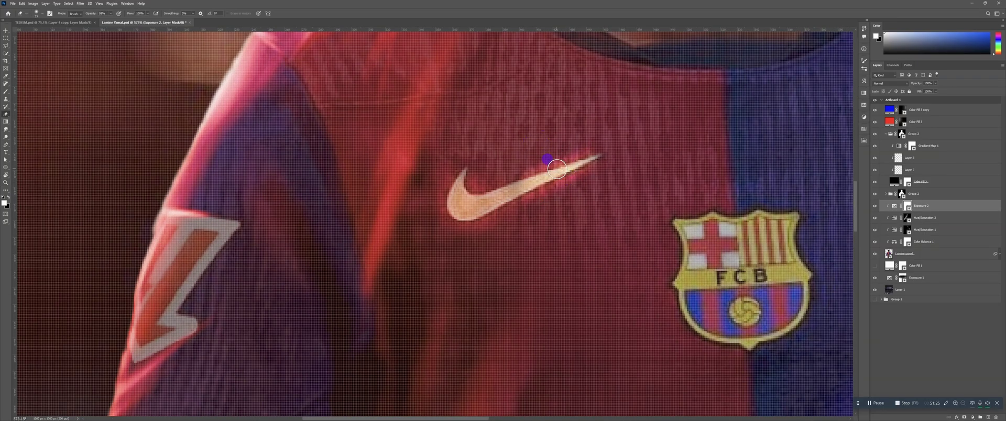
{"action": "key", "text": "bracketleft"}
{"action": "key", "text": "bracketleft"}
{"action": "key", "text": "x"}
{"action": "mouse_move", "coordinate": [581, 155]}
{"action": "left_mouse_down"}
{"action": "mouse_move", "coordinate": [529, 193]}
{"action": "mouse_move", "coordinate": [539, 196]}
{"action": "left_mouse_up"}
{"action": "key", "text": "z"}
{"action": "left_click_drag", "start_coordinate": [561, 171], "coordinate": [508, 179]}
{"action": "left_click_drag", "start_coordinate": [595, 150], "coordinate": [595, 111]}
{"action": "mouse_move", "coordinate": [545, 150]}
{"action": "left_mouse_down"}
{"action": "mouse_move", "coordinate": [561, 126]}
{"action": "mouse_move", "coordinate": [591, 111]}
{"action": "mouse_move", "coordinate": [599, 81]}
{"action": "mouse_move", "coordinate": [586, 120]}
{"action": "mouse_move", "coordinate": [576, 127]}
{"action": "mouse_move", "coordinate": [595, 111]}
{"action": "mouse_move", "coordinate": [531, 132]}
{"action": "left_mouse_up"}
{"action": "key", "text": "e"}
{"action": "key", "text": "x"}
Expand the group holding the red rim light and select Layer 5, hiding and showing it to check its highlights
{"action": "key", "text": "z"}
{"action": "left_click_drag", "start_coordinate": [645, 129], "coordinate": [613, 188]}
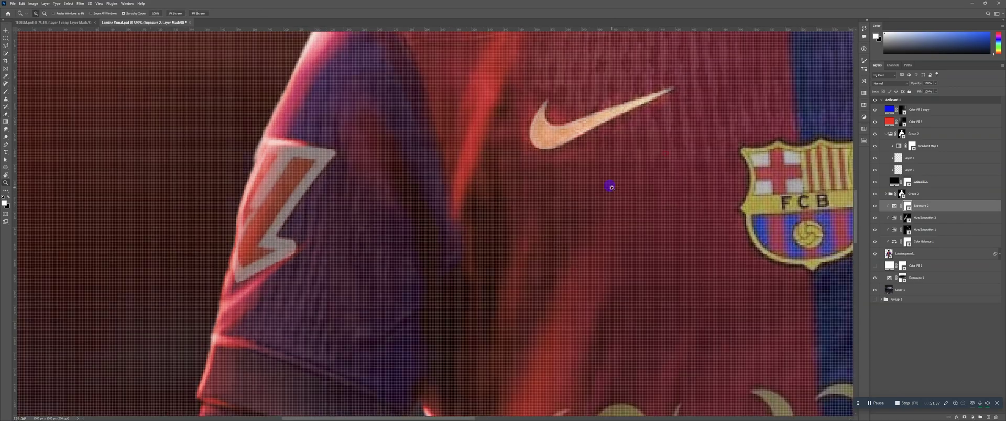
{"action": "left_click_drag", "start_coordinate": [675, 167], "coordinate": [620, 92]}
{"action": "left_click_drag", "start_coordinate": [541, 242], "coordinate": [500, 241]}
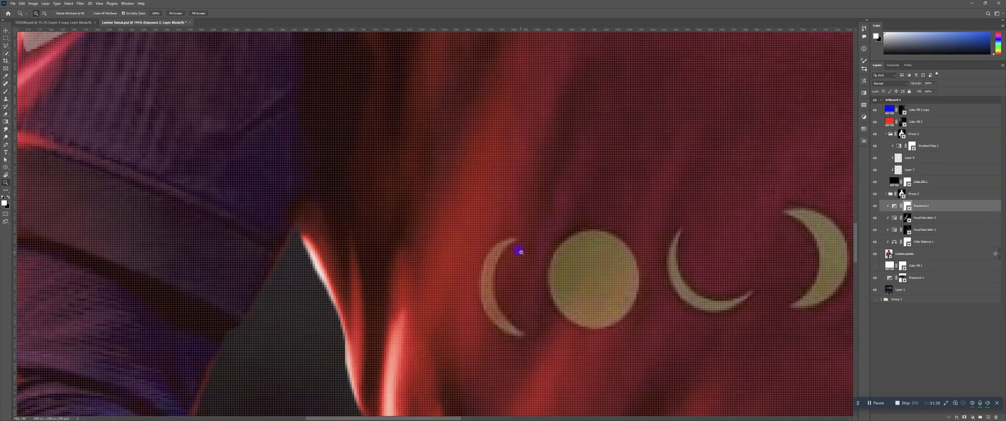
{"action": "key", "text": "e"}
{"action": "scroll", "coordinate": [629, 209], "scroll_direction": "down", "scroll_amount": 2}
{"action": "left_click", "coordinate": [887, 194]}
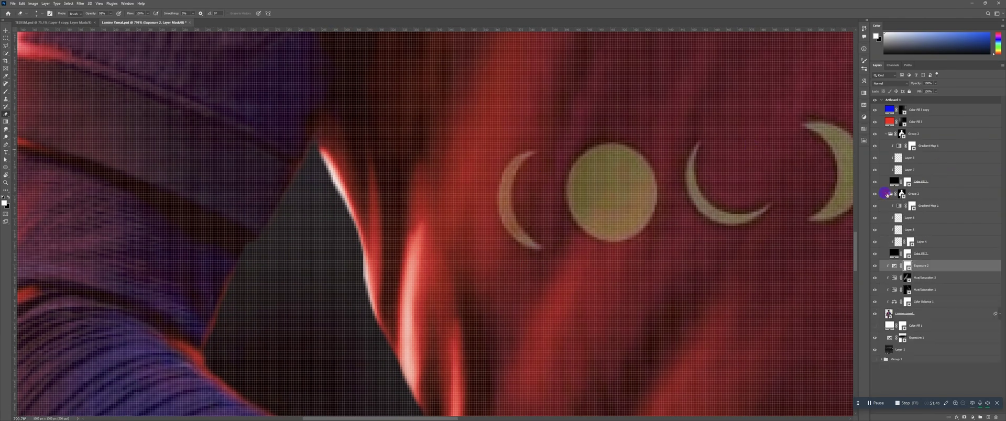
{"action": "left_click", "coordinate": [898, 218]}
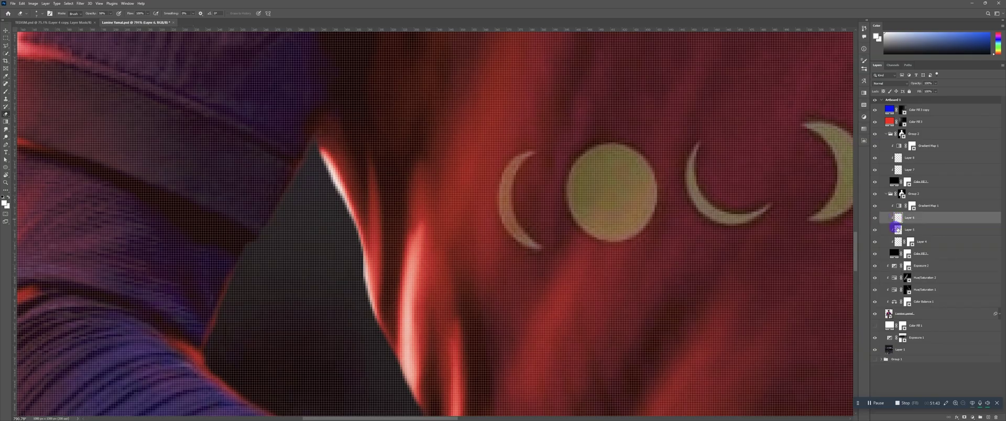
{"action": "left_click", "coordinate": [896, 229]}
{"action": "left_click", "coordinate": [874, 230]}
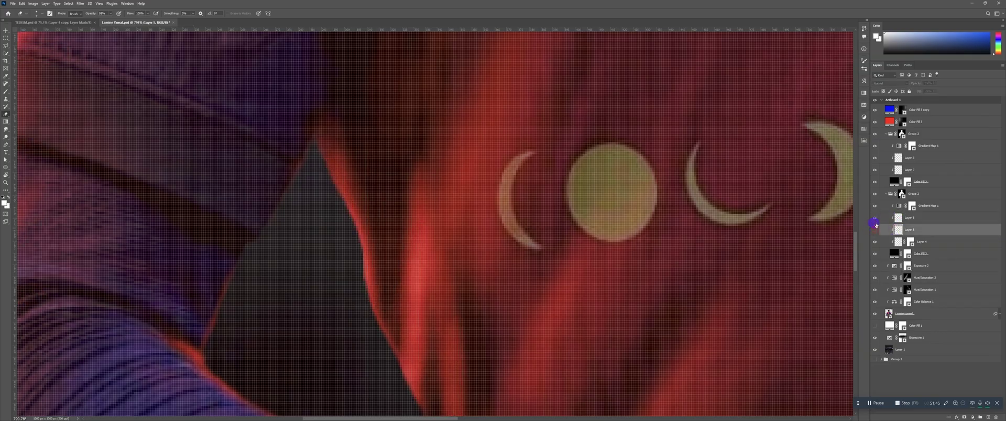
{"action": "left_click", "coordinate": [874, 229]}
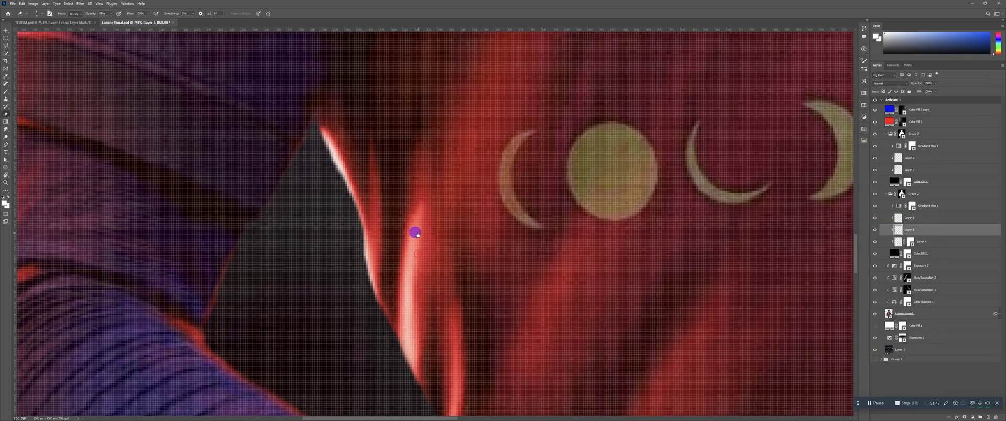
Paint a thin red rim highlight on Layer 5 around the first crescent of the chest logo with a very small brush
{"action": "key", "text": "b"}
{"action": "key", "text": "bracketleft"}
{"action": "key", "text": "bracketleft"}
{"action": "key", "text": "bracketleft"}
{"action": "key", "text": "bracketleft"}
{"action": "key", "text": "bracketleft"}
{"action": "key", "text": "bracketleft"}
{"action": "key", "text": "bracketleft"}
{"action": "key", "text": "bracketleft"}
{"action": "key", "text": "bracketleft"}
{"action": "key", "text": "bracketleft"}
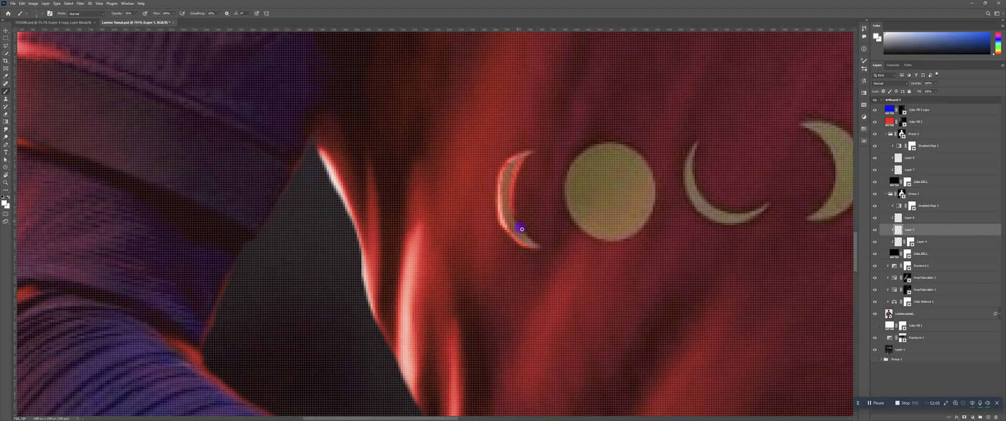
Erase the inner part of the first crescent's highlight on Layer 5, keeping the rim on its outer edge
{"action": "key", "text": "z"}
{"action": "left_click_drag", "start_coordinate": [562, 233], "coordinate": [516, 225]}
{"action": "mouse_move", "coordinate": [578, 157]}
{"action": "left_mouse_down"}
{"action": "mouse_move", "coordinate": [523, 162]}
{"action": "mouse_move", "coordinate": [609, 125]}
{"action": "left_mouse_up"}
{"action": "scroll", "coordinate": [571, 162], "scroll_direction": "up", "scroll_amount": 6}
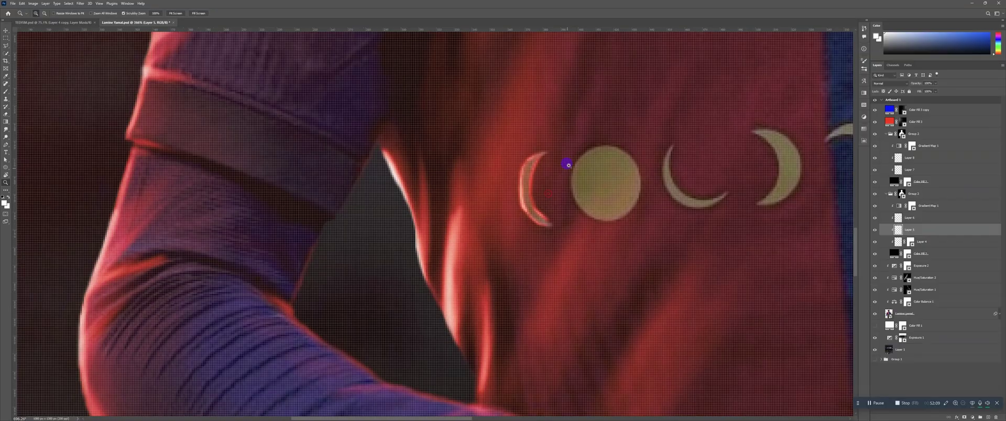
{"action": "key", "text": "e"}
{"action": "left_click_drag", "start_coordinate": [532, 188], "coordinate": [532, 215]}
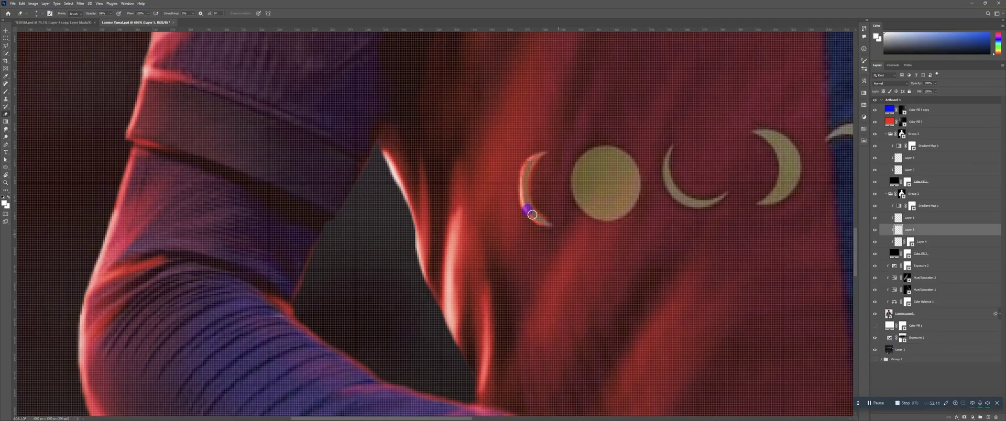
Paint a thin red rim highlight on Layer 5 along the full-moon circle's edge facing the first crescent
{"action": "key", "text": "b"}
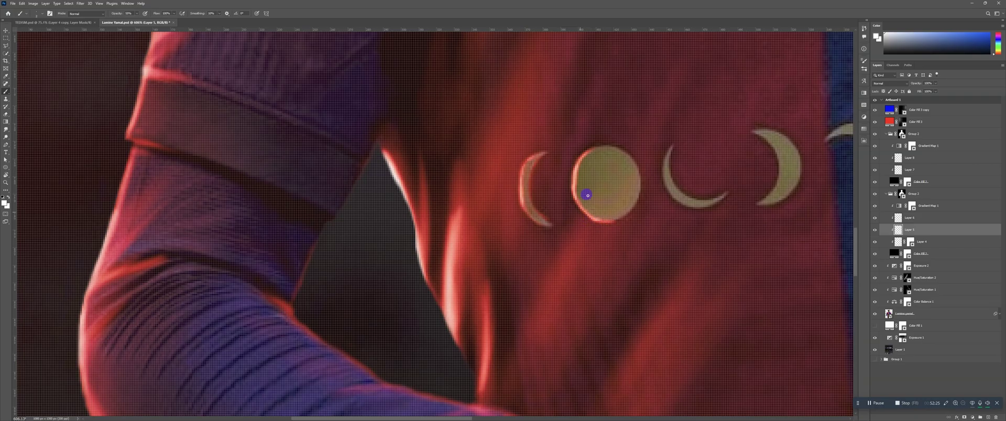
{"action": "key", "text": "z"}
{"action": "left_click_drag", "start_coordinate": [628, 144], "coordinate": [605, 176]}
{"action": "scroll", "coordinate": [605, 176], "scroll_direction": "up", "scroll_amount": 5}
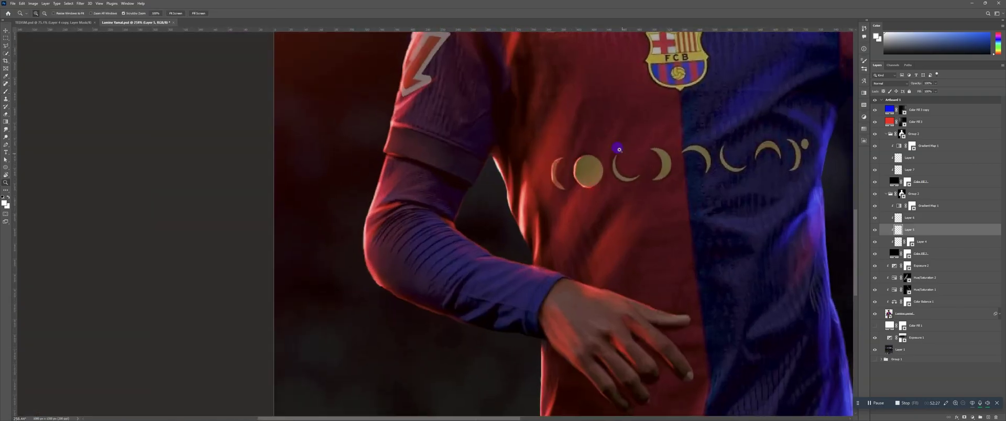
Soften the full-moon circle's rim highlight on Layer 5 with a larger eraser
{"action": "key", "text": "e"}
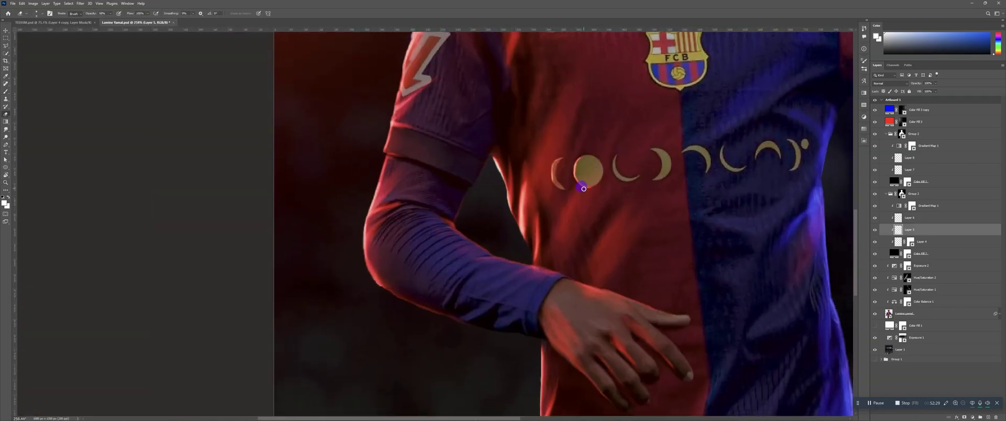
{"action": "key", "text": "bracketright"}
{"action": "key", "text": "bracketright"}
{"action": "key", "text": "bracketright"}
{"action": "key", "text": "bracketright"}
{"action": "key", "text": "z"}
{"action": "scroll", "coordinate": [651, 128], "scroll_direction": "down", "scroll_amount": 5}
{"action": "scroll", "coordinate": [627, 147], "scroll_direction": "up", "scroll_amount": 5}
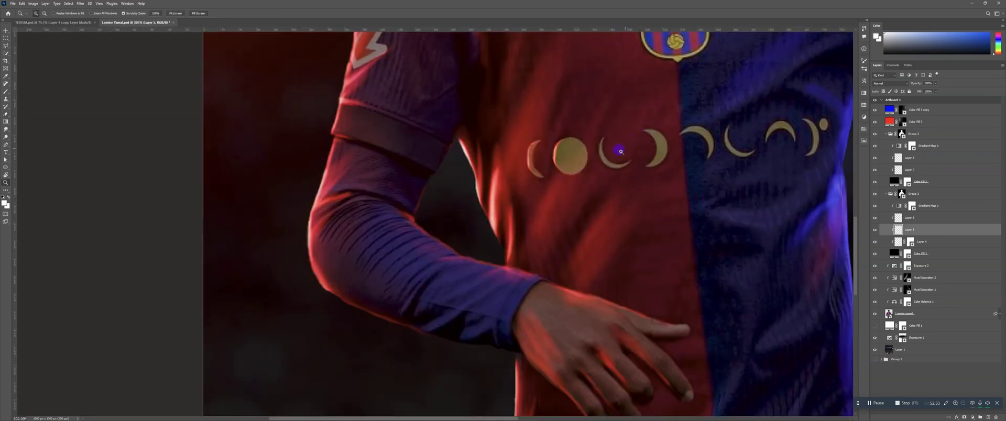
Add a new clipped layer above Layer 8 in the upper rim-light group
{"action": "key", "text": "b"}
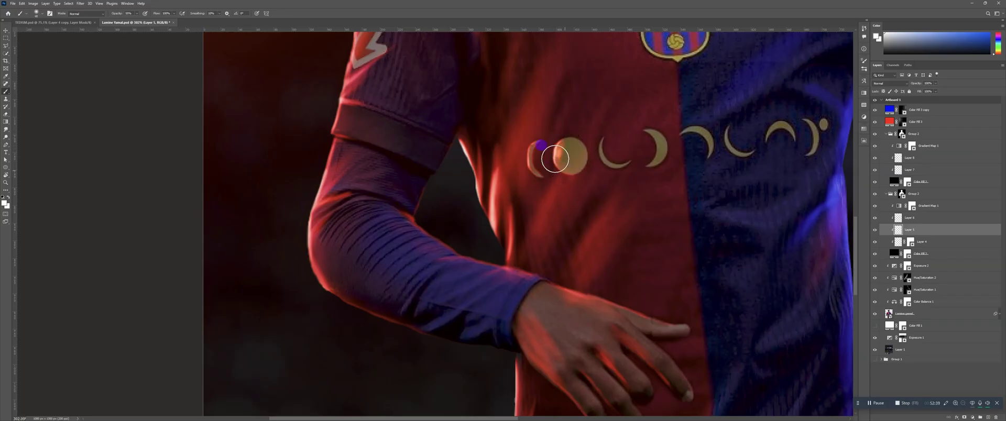
{"action": "key", "text": "e"}
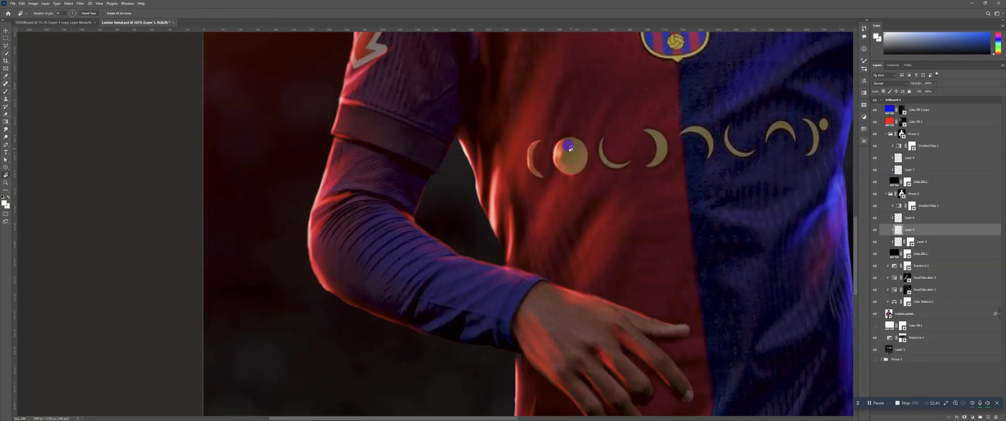
{"action": "key", "text": "z"}
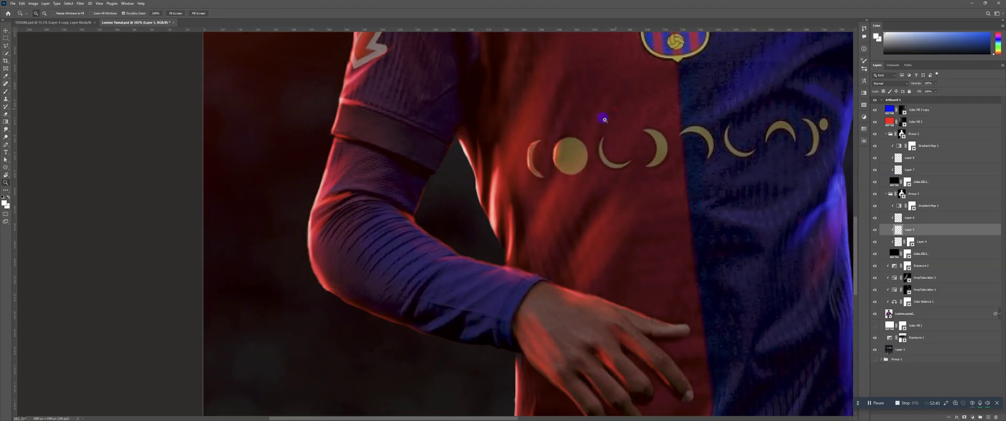
{"action": "mouse_move", "coordinate": [603, 118]}
{"action": "left_mouse_down"}
{"action": "mouse_move", "coordinate": [555, 125]}
{"action": "mouse_move", "coordinate": [599, 152]}
{"action": "mouse_move", "coordinate": [594, 138]}
{"action": "mouse_move", "coordinate": [606, 173]}
{"action": "mouse_move", "coordinate": [661, 166]}
{"action": "left_mouse_up"}
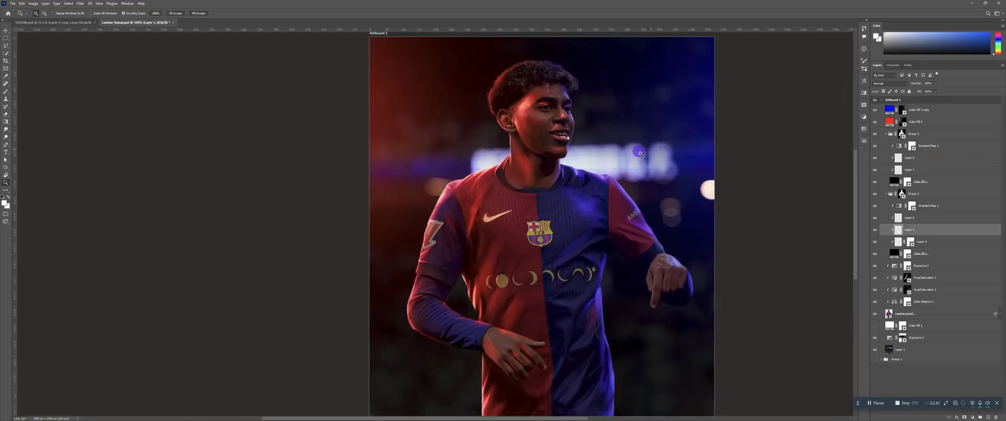
{"action": "left_click_drag", "start_coordinate": [596, 178], "coordinate": [577, 189]}
{"action": "left_click", "coordinate": [909, 158]}
{"action": "left_click", "coordinate": [987, 416]}
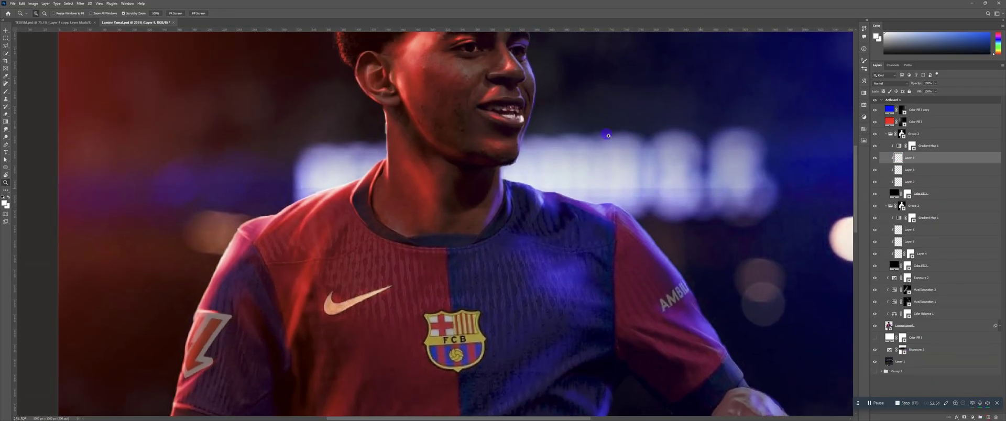
Paint a thin blue rim highlight on Layer 9 along the forehead's edge below the hairline with a very small brush
{"action": "left_click_drag", "start_coordinate": [530, 80], "coordinate": [576, 250]}
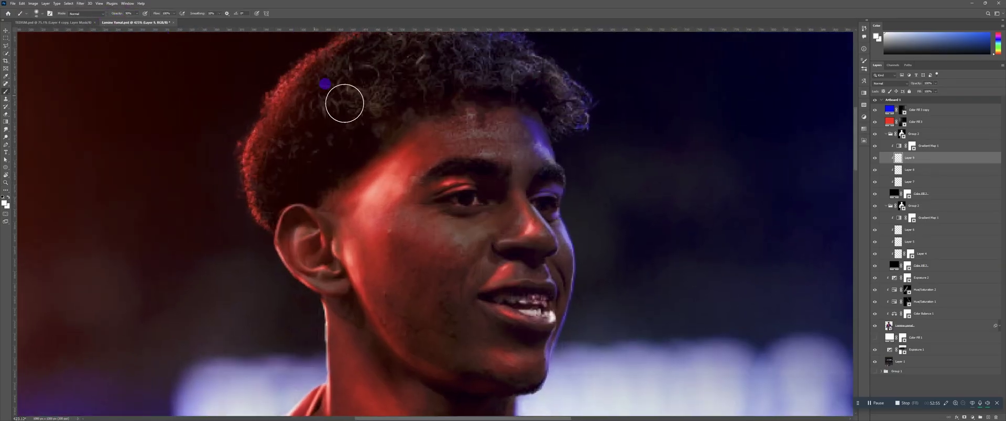
{"action": "key", "text": "z"}
{"action": "scroll", "coordinate": [541, 126], "scroll_direction": "up", "scroll_amount": 3}
{"action": "key", "text": "b"}
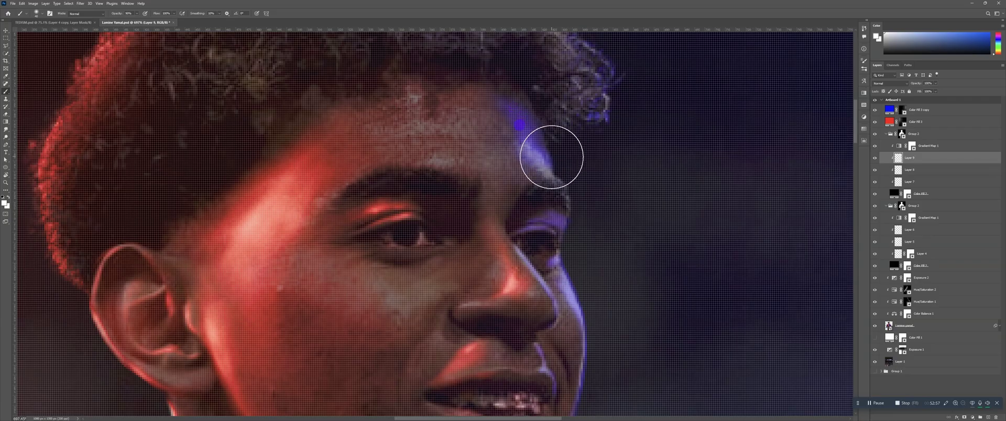
{"action": "key", "text": "bracketleft"}
{"action": "key", "text": "bracketleft"}
{"action": "key", "text": "bracketleft"}
{"action": "key", "text": "bracketleft"}
{"action": "key", "text": "bracketleft"}
{"action": "key", "text": "bracketleft"}
{"action": "key", "text": "bracketleft"}
{"action": "key", "text": "bracketleft"}
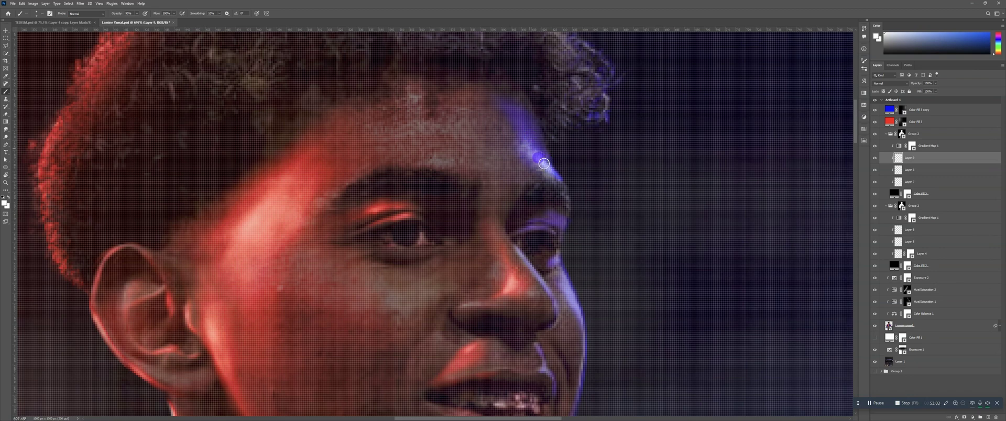
{"action": "left_click_drag", "start_coordinate": [541, 155], "coordinate": [529, 143]}
Paint thin blue highlights on Layer 9 along the far eye, nose ridge, cheek and jaw edges of the face
{"action": "scroll", "coordinate": [546, 134], "scroll_direction": "down", "scroll_amount": 3}
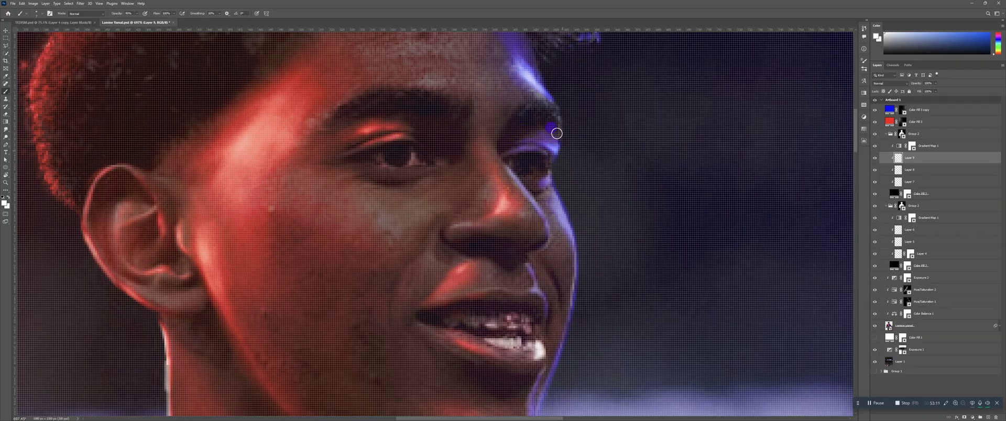
{"action": "scroll", "coordinate": [558, 162], "scroll_direction": "down", "scroll_amount": 1}
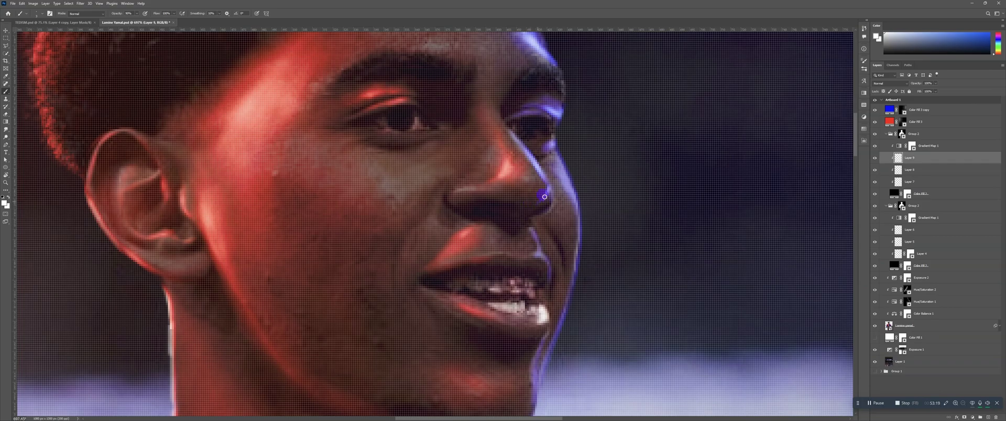
{"action": "key", "text": "z"}
{"action": "mouse_move", "coordinate": [587, 155]}
{"action": "left_mouse_down"}
{"action": "mouse_move", "coordinate": [564, 178]}
{"action": "mouse_move", "coordinate": [582, 169]}
{"action": "mouse_move", "coordinate": [501, 206]}
{"action": "mouse_move", "coordinate": [518, 256]}
{"action": "mouse_move", "coordinate": [508, 236]}
{"action": "left_mouse_up"}
{"action": "key", "text": "z"}
{"action": "left_click_drag", "start_coordinate": [559, 198], "coordinate": [581, 198]}
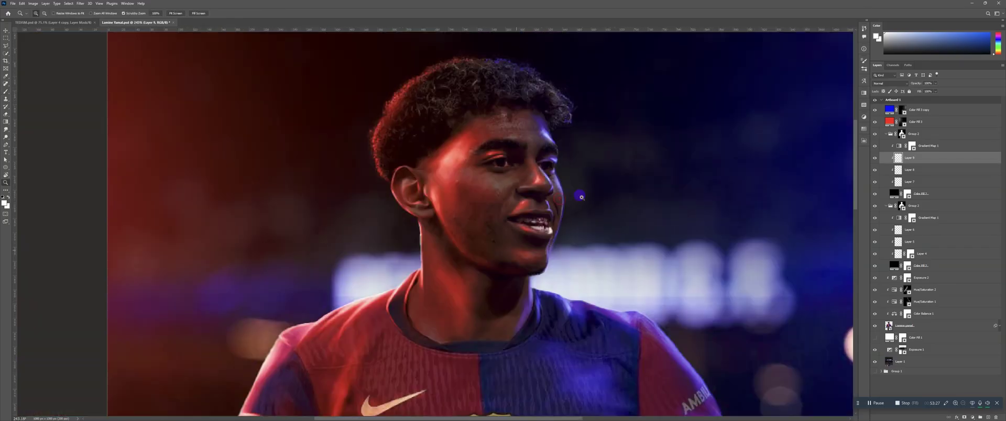
{"action": "scroll", "coordinate": [570, 199], "scroll_direction": "up", "scroll_amount": 2}
{"action": "key", "text": "b"}
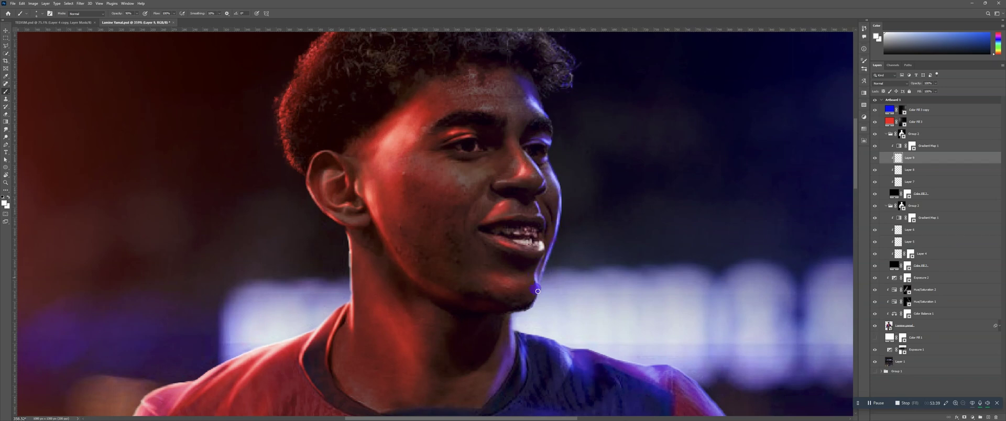
Paint a blue rim highlight on Layer 9 along the neck's edge, the collar and the adjoining blue shoulder fabric
{"action": "left_click_drag", "start_coordinate": [585, 207], "coordinate": [539, 175]}
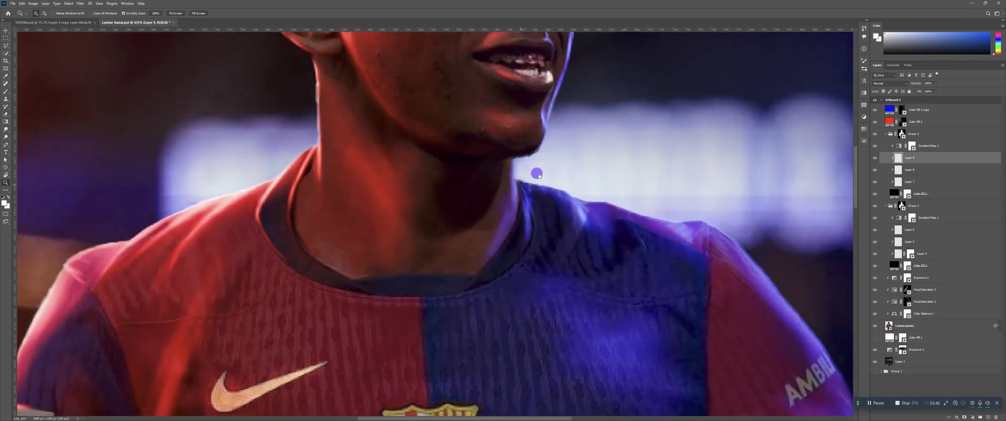
{"action": "key", "text": "b"}
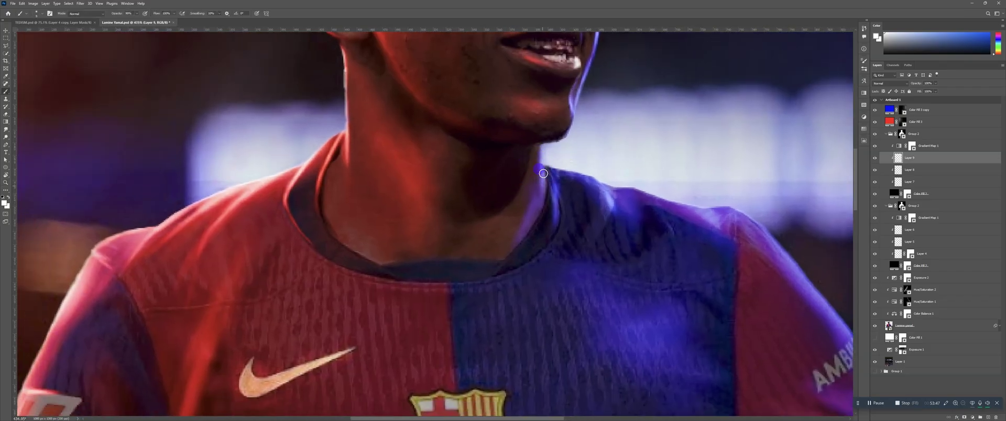
{"action": "left_click_drag", "start_coordinate": [542, 149], "coordinate": [542, 156]}
{"action": "left_click_drag", "start_coordinate": [554, 191], "coordinate": [553, 222]}
{"action": "key", "text": "ctrl+z"}
{"action": "mouse_move", "coordinate": [552, 171]}
{"action": "left_mouse_down"}
{"action": "mouse_move", "coordinate": [602, 182]}
{"action": "mouse_move", "coordinate": [620, 231]}
{"action": "left_mouse_up"}
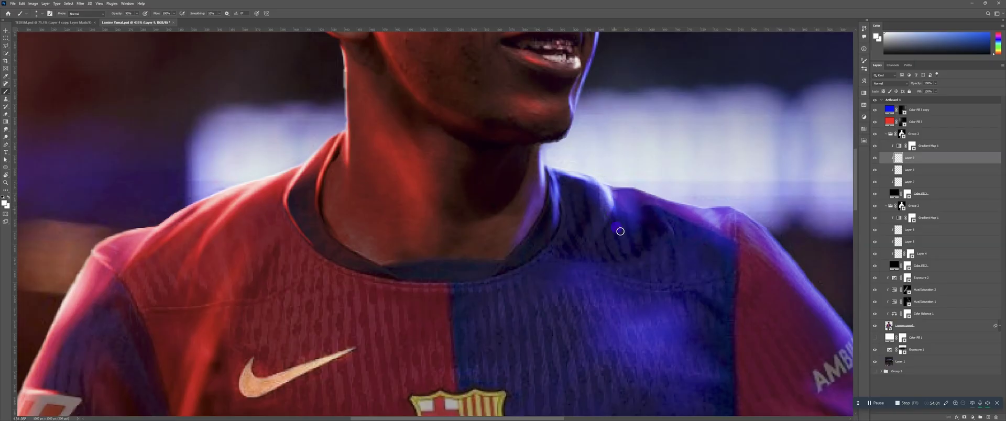
Paint bright blue highlights on Layer 9 along the fabric fold and top edge of the shirt's blue shoulder
{"action": "mouse_move", "coordinate": [638, 177]}
{"action": "left_mouse_down"}
{"action": "mouse_move", "coordinate": [545, 147]}
{"action": "mouse_move", "coordinate": [550, 156]}
{"action": "left_mouse_up"}
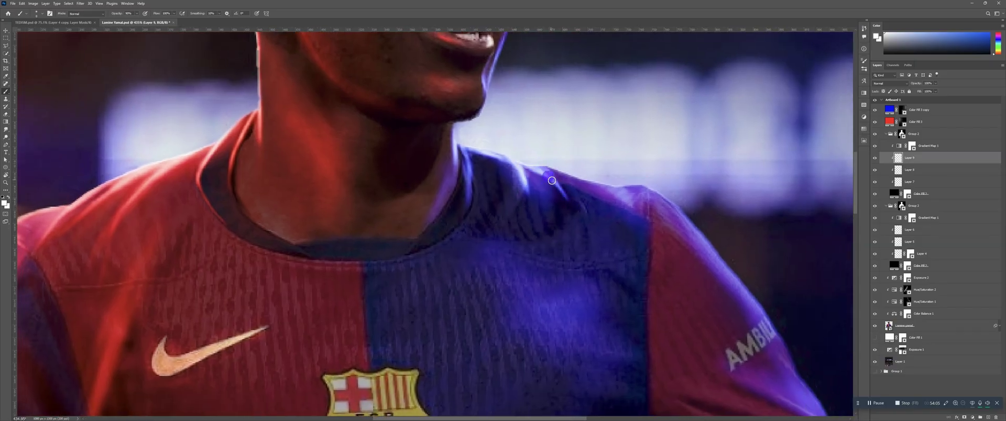
{"action": "left_click_drag", "start_coordinate": [560, 189], "coordinate": [564, 195]}
{"action": "left_click_drag", "start_coordinate": [553, 167], "coordinate": [590, 202]}
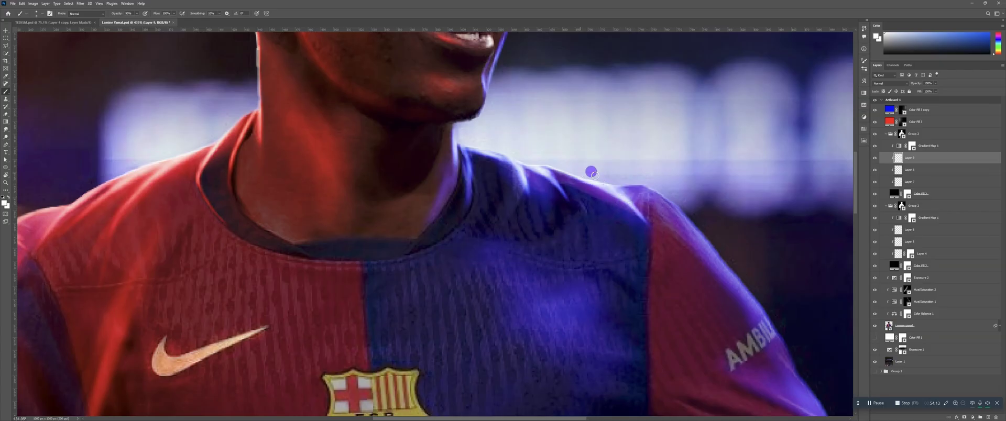
{"action": "mouse_move", "coordinate": [624, 155]}
{"action": "left_mouse_down"}
{"action": "mouse_move", "coordinate": [566, 163]}
{"action": "mouse_move", "coordinate": [642, 154]}
{"action": "mouse_move", "coordinate": [602, 168]}
{"action": "left_mouse_up"}
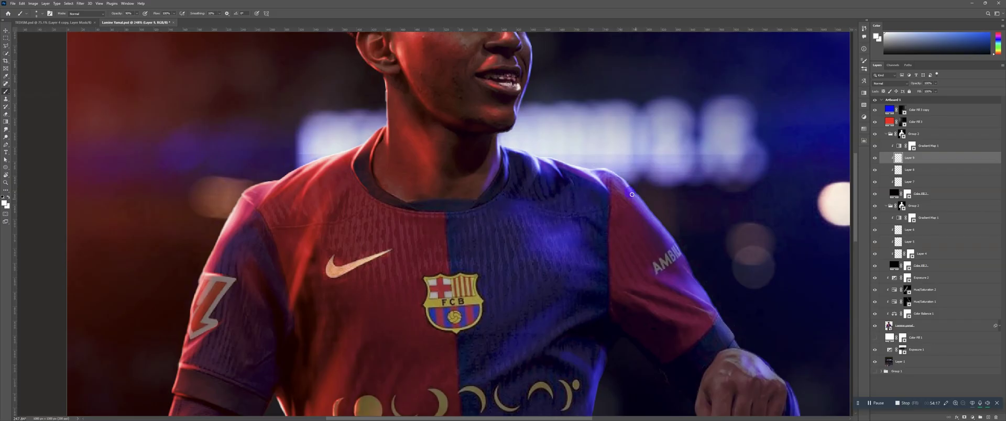
{"action": "left_click_drag", "start_coordinate": [636, 203], "coordinate": [649, 222]}
{"action": "key", "text": "ctrl+z"}
{"action": "key", "text": "ctrl+z"}
Paint a bright rim highlight on Layer 9 over the shoulder seam and down the red sleeve's upper outer edge
{"action": "scroll", "coordinate": [645, 144], "scroll_direction": "up", "scroll_amount": 5}
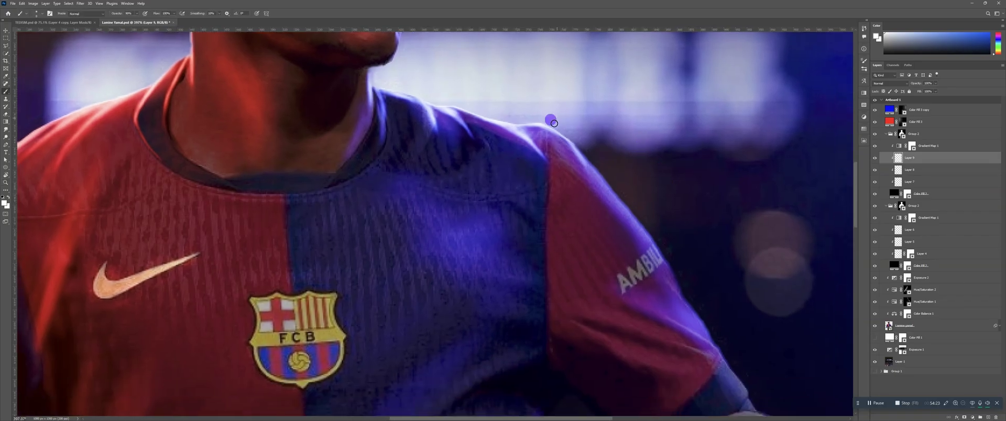
{"action": "left_click_drag", "start_coordinate": [554, 123], "coordinate": [609, 211]}
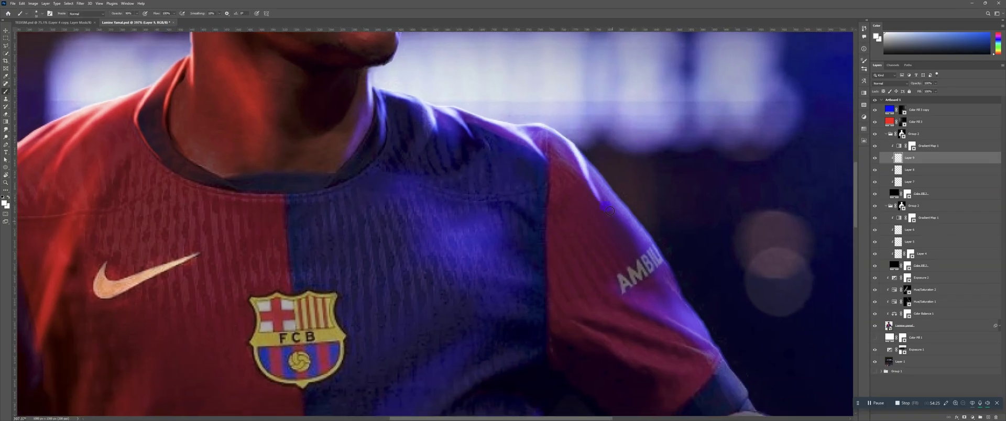
{"action": "mouse_move", "coordinate": [593, 156]}
{"action": "left_mouse_down"}
{"action": "mouse_move", "coordinate": [569, 105]}
{"action": "mouse_move", "coordinate": [561, 121]}
{"action": "mouse_move", "coordinate": [633, 218]}
{"action": "left_mouse_up"}
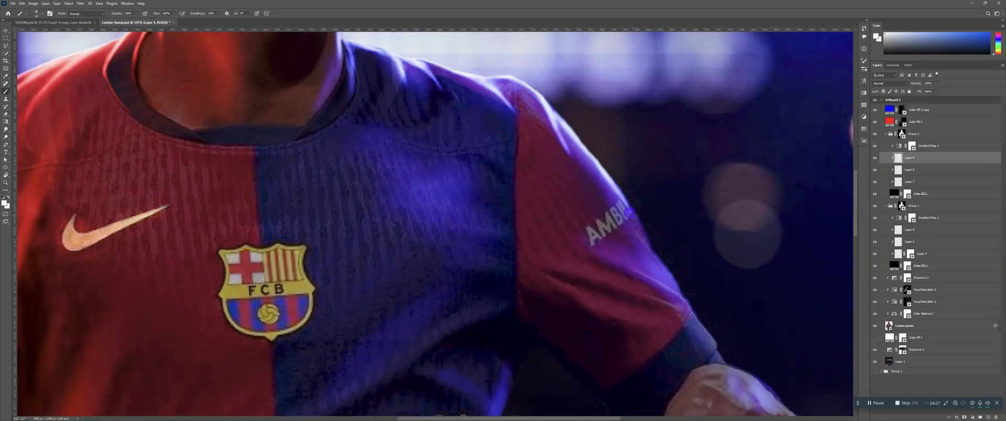
{"action": "left_click_drag", "start_coordinate": [610, 182], "coordinate": [630, 219]}
{"action": "left_click_drag", "start_coordinate": [612, 138], "coordinate": [578, 87]}
{"action": "mouse_move", "coordinate": [574, 148]}
{"action": "left_mouse_down"}
{"action": "mouse_move", "coordinate": [644, 218]}
{"action": "mouse_move", "coordinate": [598, 178]}
{"action": "mouse_move", "coordinate": [634, 219]}
{"action": "left_mouse_up"}
{"action": "left_click", "coordinate": [608, 172]}
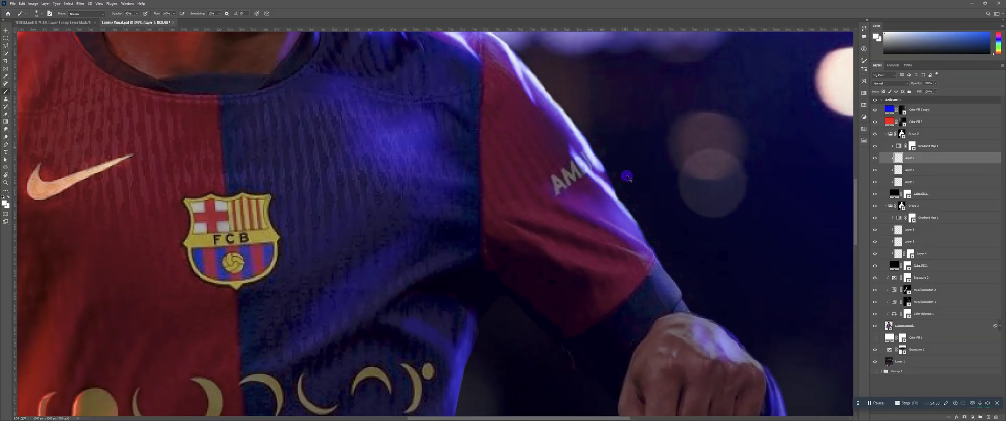
{"action": "key", "text": "ctrl+z"}
{"action": "left_click_drag", "start_coordinate": [599, 211], "coordinate": [655, 257]}
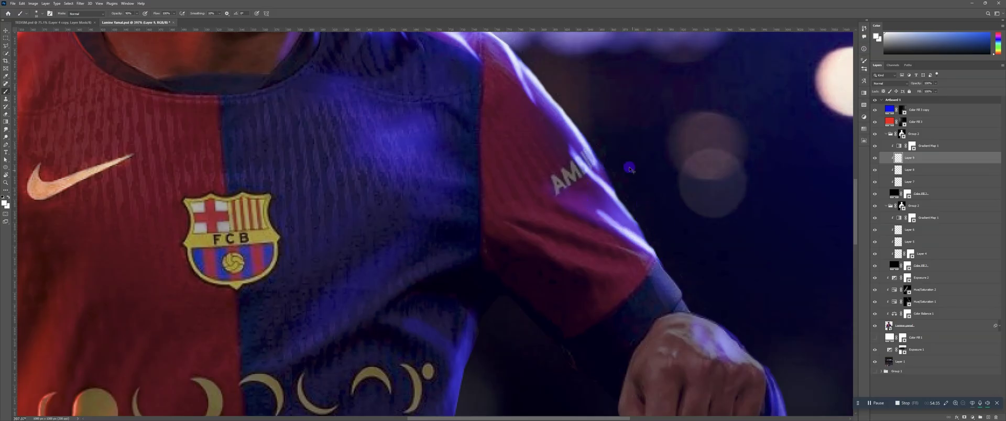
{"action": "key", "text": "ctrl+z"}
{"action": "key", "text": "ctrl+z"}
{"action": "key", "text": "ctrl+z"}
{"action": "key", "text": "ctrl+z"}
{"action": "key", "text": "ctrl+z"}
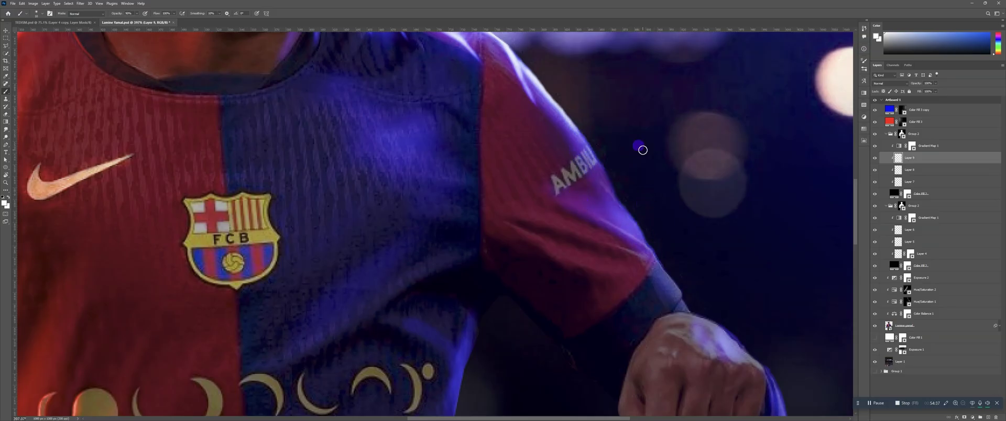
Extend the rim highlight on Layer 9 down the red sleeve's outer edge past the sleeve lettering
{"action": "scroll", "coordinate": [608, 128], "scroll_direction": "up", "scroll_amount": 2}
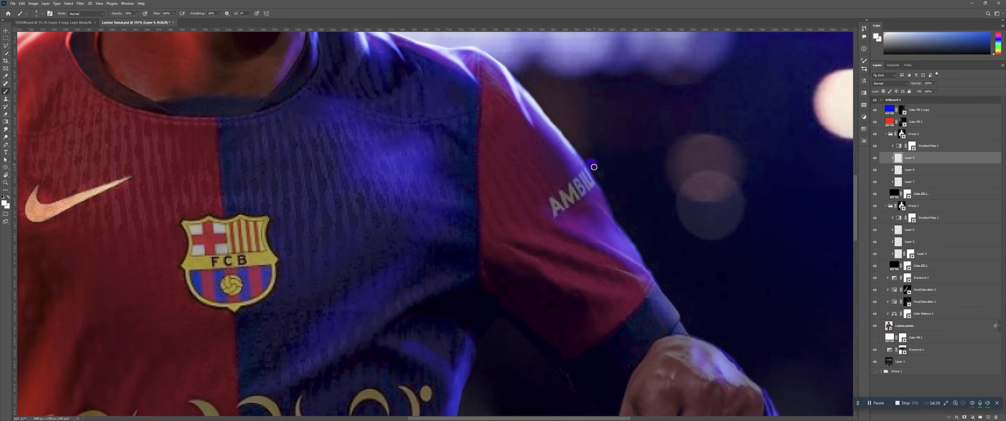
{"action": "left_click_drag", "start_coordinate": [570, 142], "coordinate": [612, 201]}
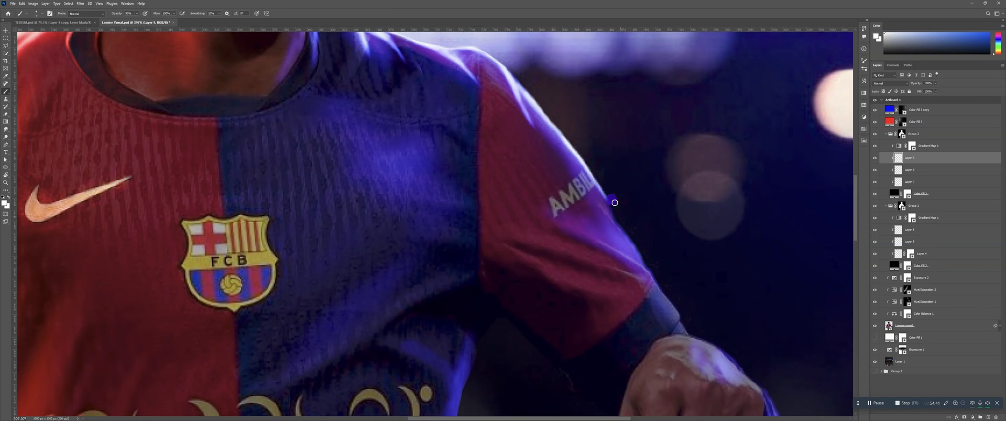
{"action": "mouse_move", "coordinate": [596, 174]}
{"action": "left_mouse_down"}
{"action": "mouse_move", "coordinate": [621, 225]}
{"action": "mouse_move", "coordinate": [581, 189]}
{"action": "mouse_move", "coordinate": [636, 247]}
{"action": "mouse_move", "coordinate": [603, 200]}
{"action": "mouse_move", "coordinate": [660, 279]}
{"action": "left_mouse_up"}
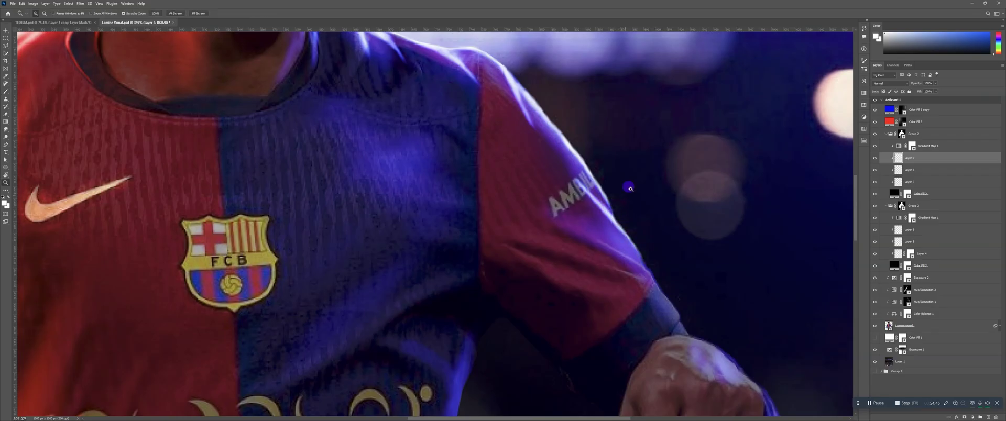
Paint thin blue highlights on Layer 9 along the sleeve's lower outer edge and the fabric fold below the lettering
{"action": "left_click_drag", "start_coordinate": [630, 188], "coordinate": [565, 186]}
{"action": "scroll", "coordinate": [658, 184], "scroll_direction": "up", "scroll_amount": 4}
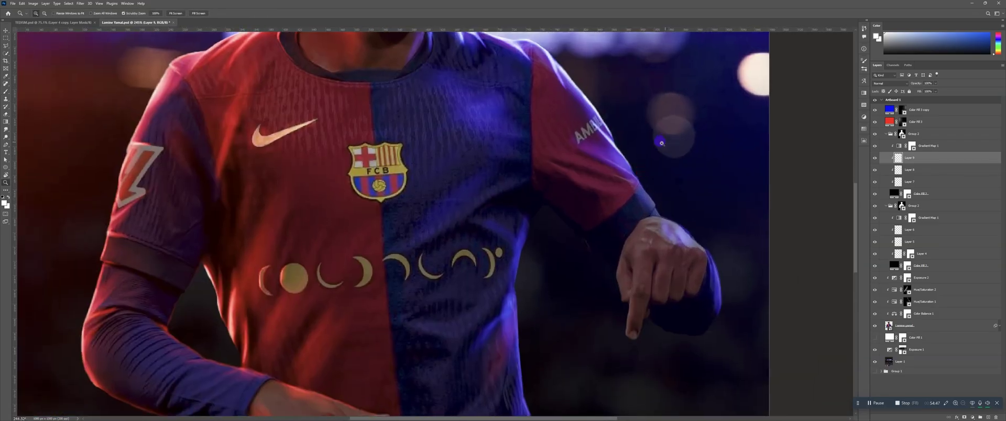
{"action": "key", "text": "b"}
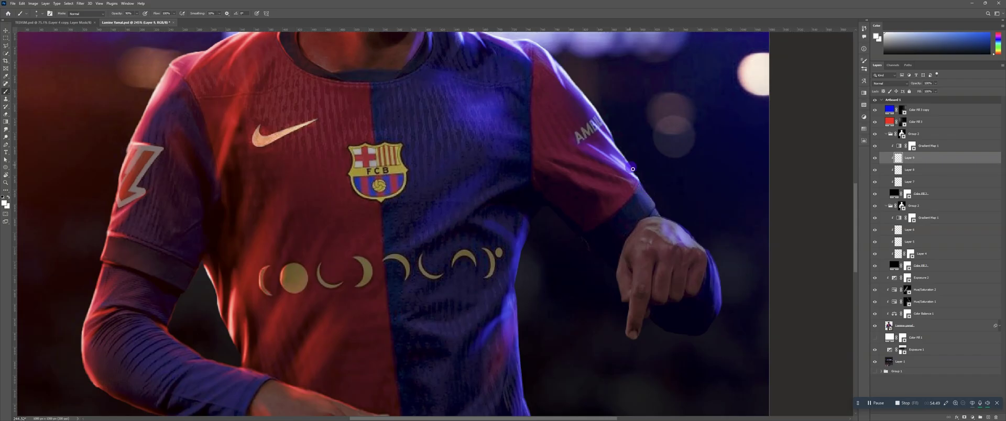
{"action": "key", "text": "z"}
{"action": "scroll", "coordinate": [638, 166], "scroll_direction": "up", "scroll_amount": 3}
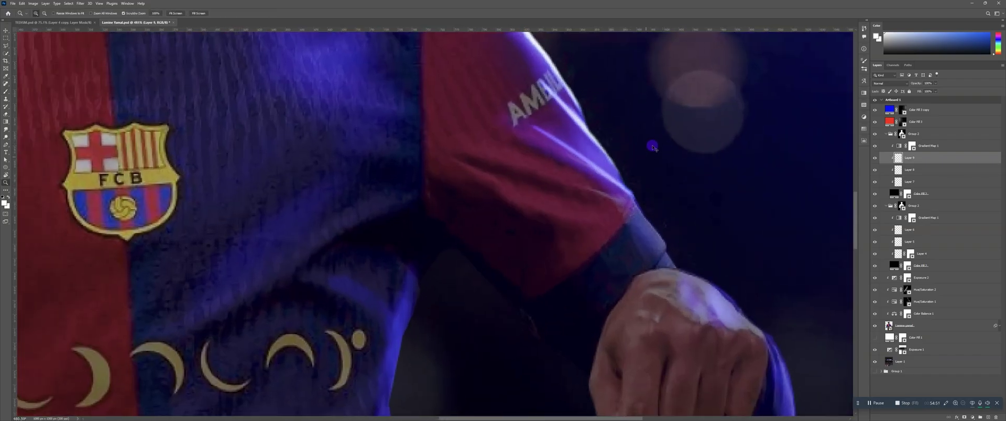
{"action": "key", "text": "b"}
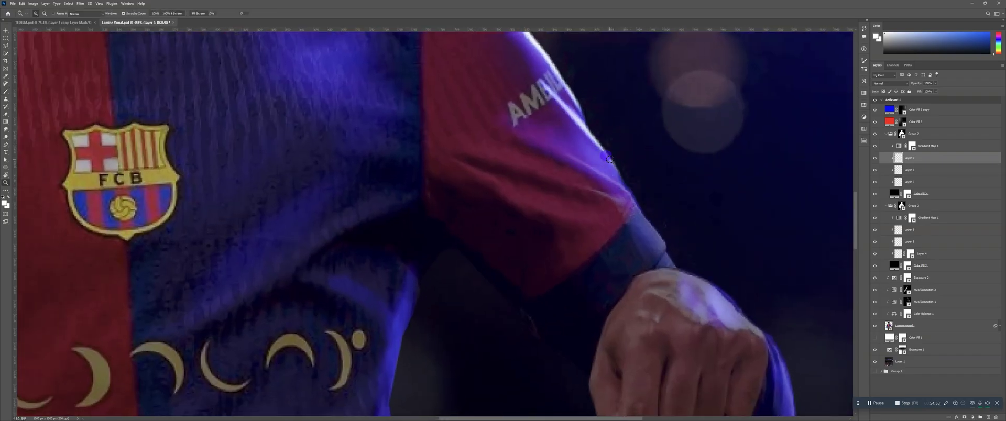
{"action": "mouse_move", "coordinate": [616, 174]}
{"action": "left_mouse_down"}
{"action": "mouse_move", "coordinate": [548, 144]}
{"action": "mouse_move", "coordinate": [612, 175]}
{"action": "mouse_move", "coordinate": [615, 130]}
{"action": "left_mouse_up"}
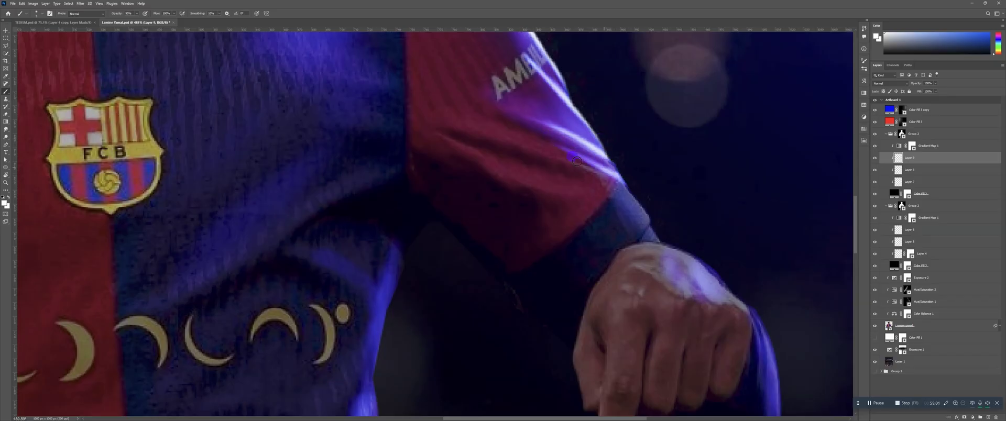
Refine the fold highlights on Layer 9 near the red sleeve's hem, undoing and repainting the unwanted strokes
{"action": "left_click_drag", "start_coordinate": [609, 176], "coordinate": [626, 177]}
{"action": "mouse_move", "coordinate": [567, 155]}
{"action": "left_mouse_down"}
{"action": "mouse_move", "coordinate": [538, 152]}
{"action": "mouse_move", "coordinate": [593, 163]}
{"action": "mouse_move", "coordinate": [533, 150]}
{"action": "left_mouse_up"}
{"action": "key", "text": "ctrl+z"}
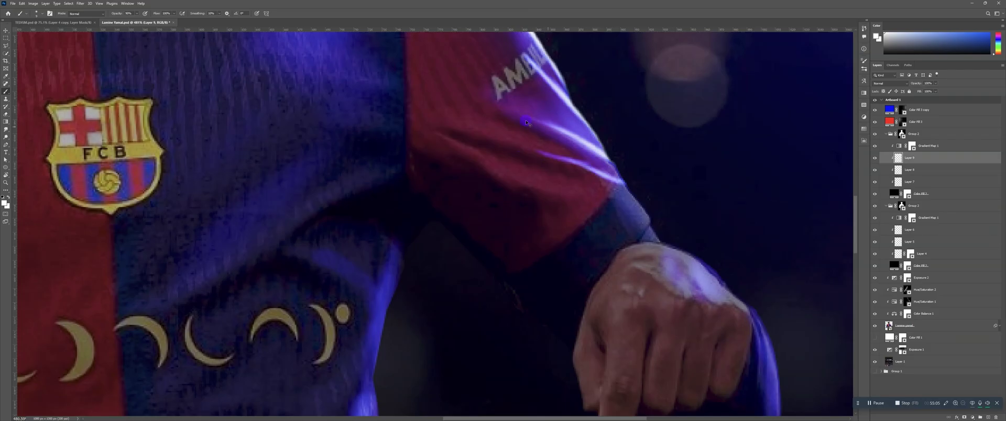
{"action": "key", "text": "ctrl+z"}
{"action": "mouse_move", "coordinate": [612, 159]}
{"action": "left_mouse_down"}
{"action": "mouse_move", "coordinate": [631, 192]}
{"action": "mouse_move", "coordinate": [526, 149]}
{"action": "left_mouse_up"}
Paint blue-white rim highlights on Layer 9 along the dark undersleeve's outer edge and the back of the pointing hand
{"action": "scroll", "coordinate": [625, 167], "scroll_direction": "down", "scroll_amount": 2}
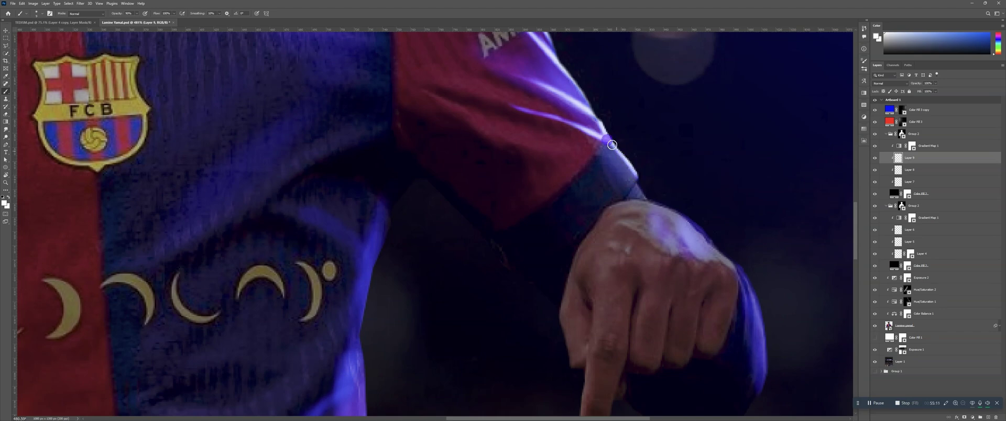
{"action": "key", "text": "z"}
{"action": "mouse_move", "coordinate": [628, 115]}
{"action": "left_mouse_down"}
{"action": "mouse_move", "coordinate": [592, 123]}
{"action": "mouse_move", "coordinate": [615, 104]}
{"action": "left_mouse_up"}
{"action": "left_click_drag", "start_coordinate": [606, 118], "coordinate": [635, 91]}
{"action": "key", "text": "b"}
{"action": "left_click_drag", "start_coordinate": [621, 59], "coordinate": [630, 91]}
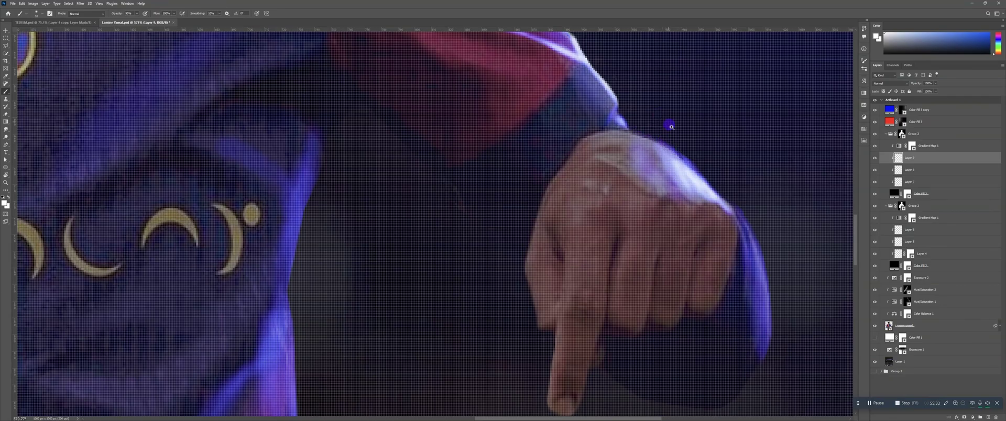
Paint a curved blue-white highlight on Layer 9 across the back of the pointing hand above the knuckles
{"action": "scroll", "coordinate": [696, 118], "scroll_direction": "down", "scroll_amount": 8}
{"action": "scroll", "coordinate": [705, 116], "scroll_direction": "up", "scroll_amount": 5}
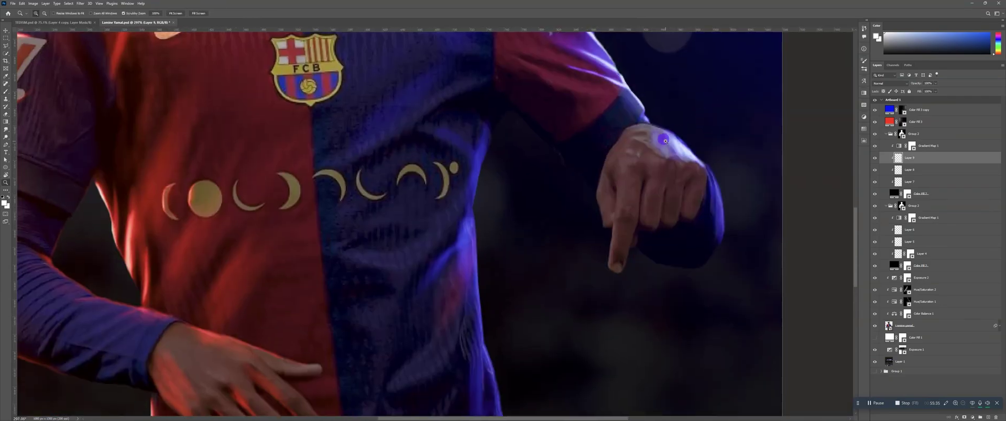
{"action": "scroll", "coordinate": [664, 140], "scroll_direction": "up", "scroll_amount": 3}
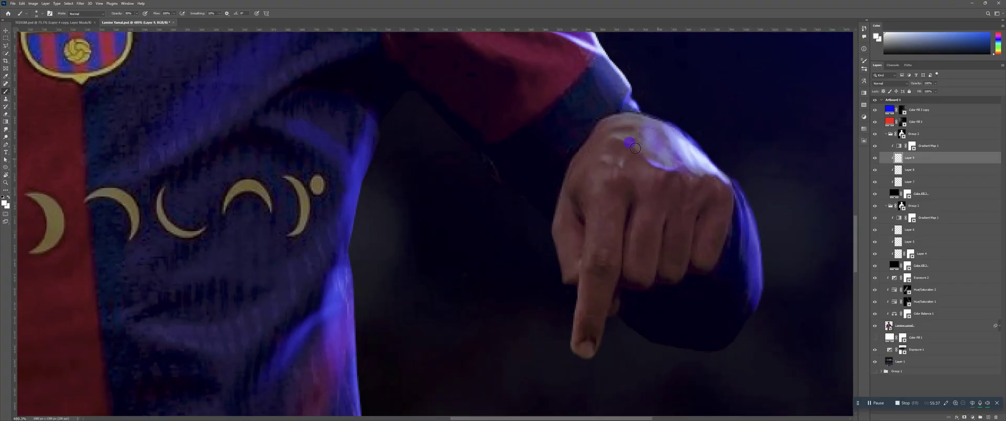
{"action": "left_click_drag", "start_coordinate": [635, 148], "coordinate": [593, 143]}
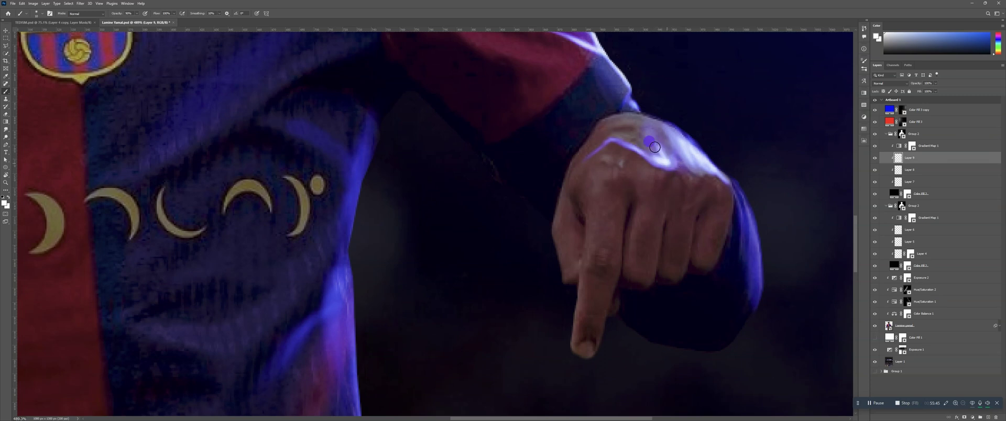
{"action": "mouse_move", "coordinate": [654, 142]}
{"action": "left_mouse_down"}
{"action": "mouse_move", "coordinate": [673, 160]}
{"action": "mouse_move", "coordinate": [660, 136]}
{"action": "mouse_move", "coordinate": [662, 172]}
{"action": "mouse_move", "coordinate": [645, 147]}
{"action": "left_mouse_up"}
{"action": "key", "text": "z"}
{"action": "left_click_drag", "start_coordinate": [673, 117], "coordinate": [629, 118]}
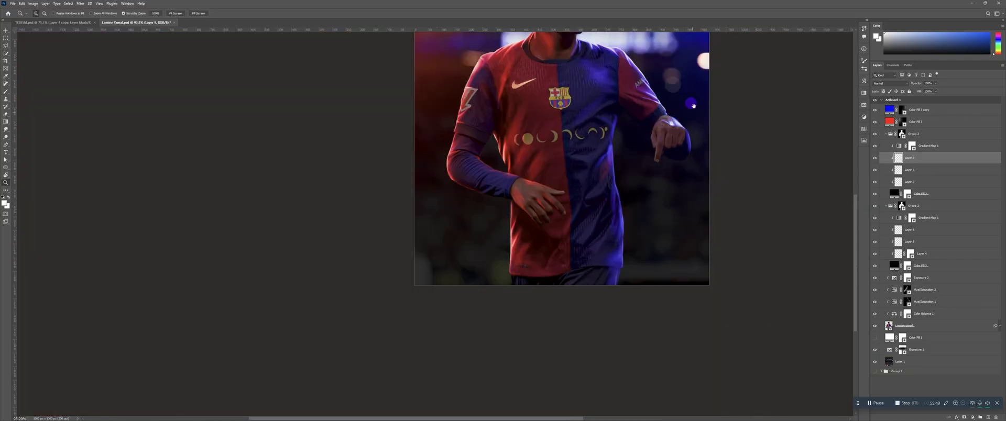
Soften the highlight on the back of the pointing hand with the Eraser on Layer 9
{"action": "left_click_drag", "start_coordinate": [694, 98], "coordinate": [672, 169]}
{"action": "scroll", "coordinate": [646, 199], "scroll_direction": "up", "scroll_amount": 6}
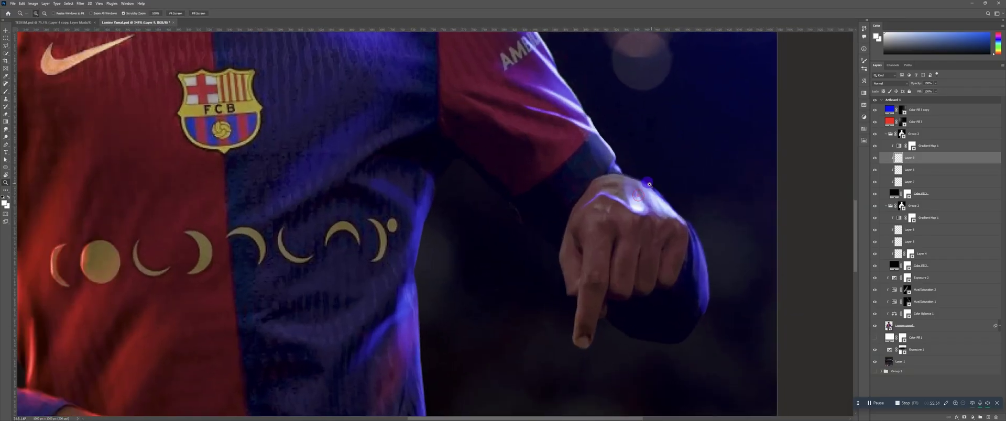
{"action": "key", "text": "b"}
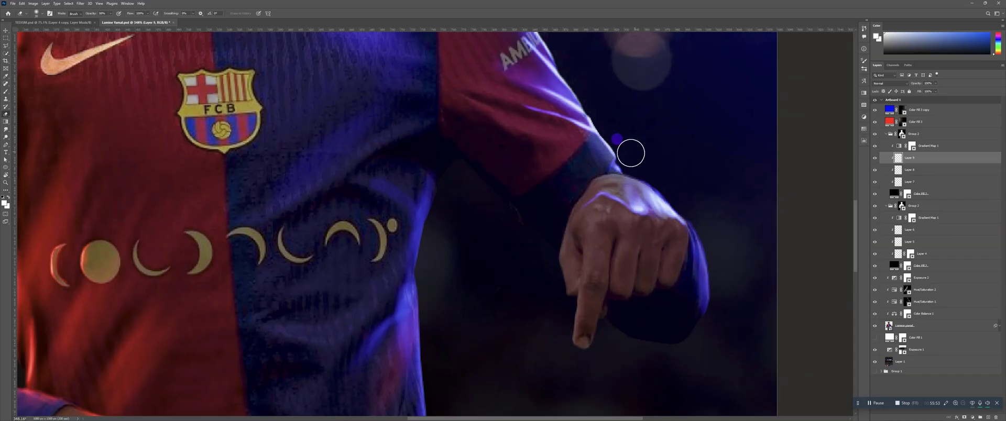
{"action": "key", "text": "b"}
{"action": "key", "text": "e"}
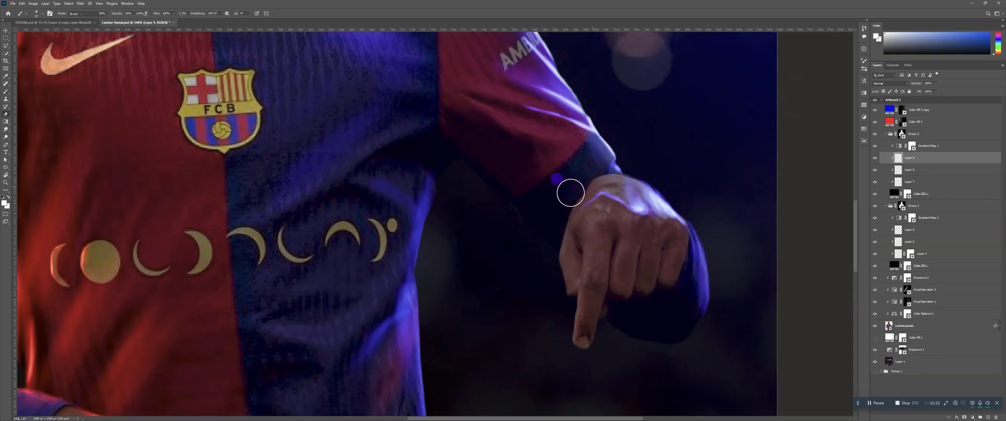
{"action": "mouse_move", "coordinate": [570, 194]}
{"action": "left_mouse_down"}
{"action": "mouse_move", "coordinate": [626, 217]}
{"action": "mouse_move", "coordinate": [613, 239]}
{"action": "mouse_move", "coordinate": [652, 214]}
{"action": "left_mouse_up"}
{"action": "key", "text": "z"}
Paint thin blue highlights on Layer 9 along the little finger's outer edge and the gap beside it
{"action": "scroll", "coordinate": [652, 214], "scroll_direction": "up", "scroll_amount": 4, "text": "alt"}
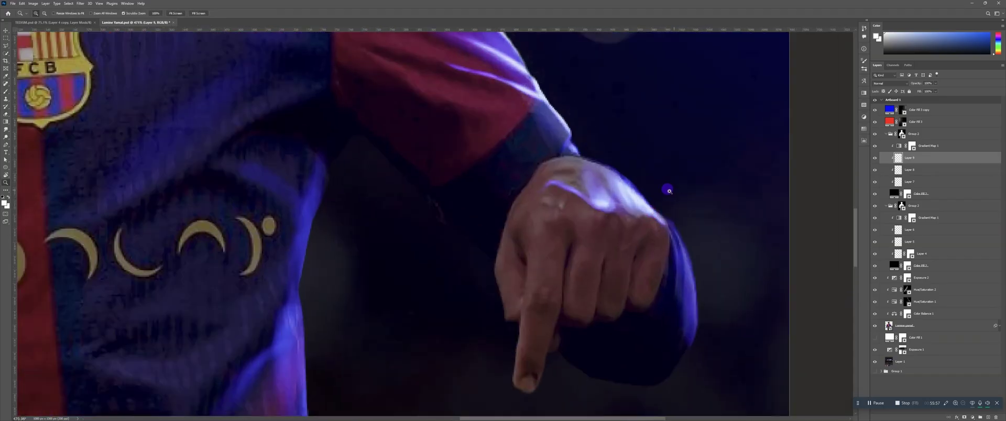
{"action": "key", "text": "b"}
{"action": "scroll", "coordinate": [646, 214], "scroll_direction": "up", "scroll_amount": 1, "text": "alt"}
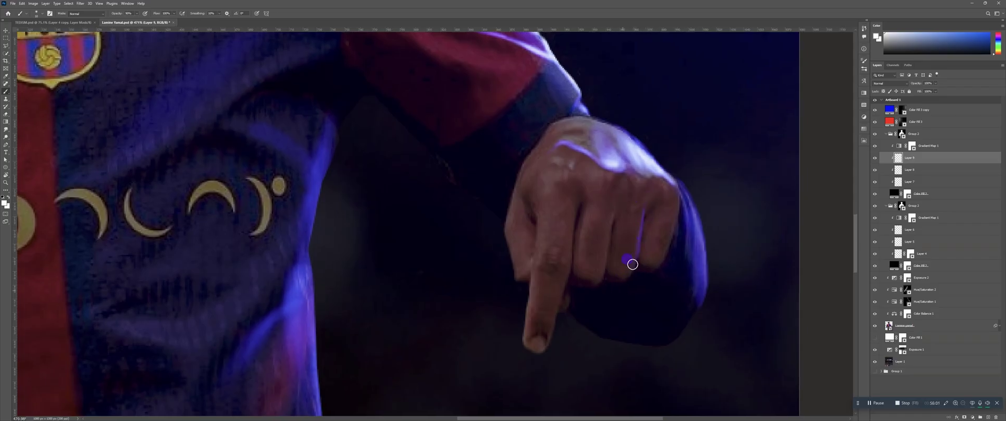
{"action": "mouse_move", "coordinate": [675, 211]}
{"action": "left_mouse_down"}
{"action": "mouse_move", "coordinate": [664, 266]}
{"action": "mouse_move", "coordinate": [656, 265]}
{"action": "left_mouse_up"}
{"action": "left_click_drag", "start_coordinate": [694, 201], "coordinate": [693, 202]}
{"action": "key", "text": "k"}
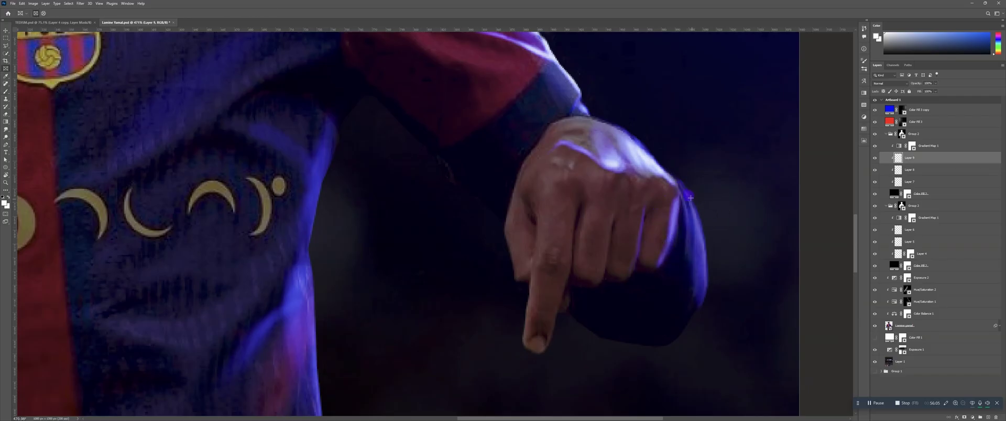
Strengthen the blue-white rim on Layer 9 along the dark undersleeve's outer curve, from the knuckles to its lower end
{"action": "key", "text": "b"}
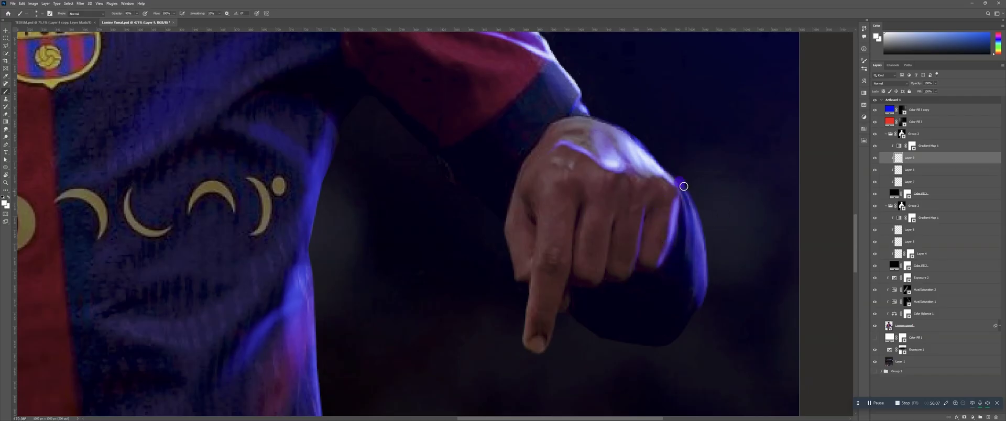
{"action": "left_click_drag", "start_coordinate": [683, 186], "coordinate": [696, 256]}
{"action": "mouse_move", "coordinate": [684, 188]}
{"action": "left_mouse_down"}
{"action": "mouse_move", "coordinate": [707, 250]}
{"action": "mouse_move", "coordinate": [706, 226]}
{"action": "mouse_move", "coordinate": [705, 289]}
{"action": "left_mouse_up"}
{"action": "left_click_drag", "start_coordinate": [693, 326], "coordinate": [683, 333]}
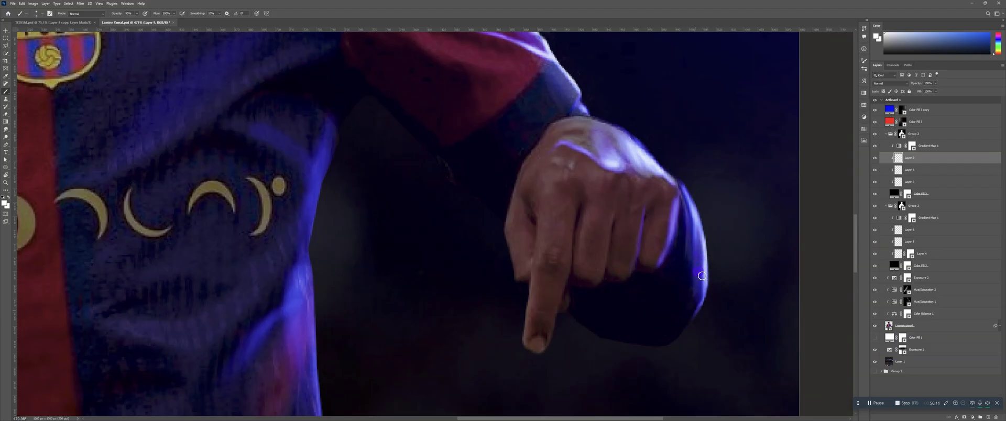
{"action": "mouse_move", "coordinate": [696, 303]}
{"action": "left_mouse_down"}
{"action": "mouse_move", "coordinate": [706, 226]}
{"action": "mouse_move", "coordinate": [700, 297]}
{"action": "left_mouse_up"}
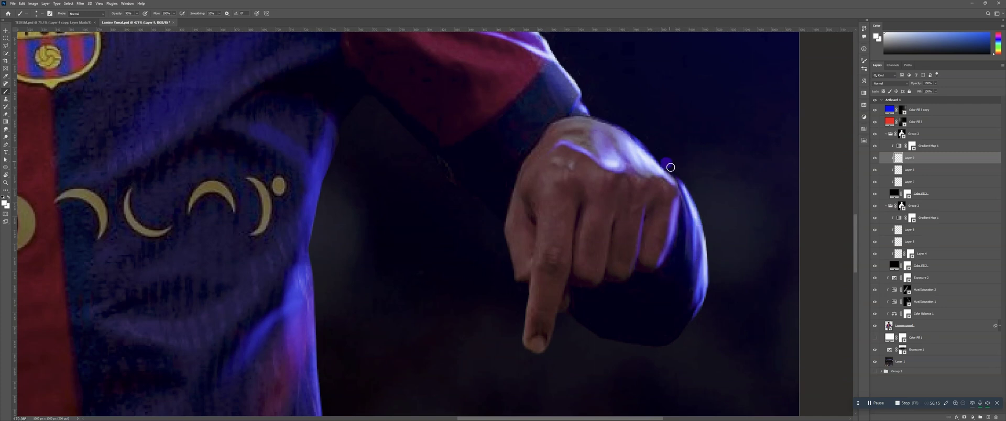
{"action": "left_click", "coordinate": [663, 160]}
Paint blue highlights on Layer 9 down the edges of the folded fingers and both sides of the pointing finger
{"action": "mouse_move", "coordinate": [616, 192]}
{"action": "left_mouse_down"}
{"action": "mouse_move", "coordinate": [598, 285]}
{"action": "mouse_move", "coordinate": [605, 259]}
{"action": "mouse_move", "coordinate": [583, 226]}
{"action": "mouse_move", "coordinate": [571, 267]}
{"action": "mouse_move", "coordinate": [591, 206]}
{"action": "mouse_move", "coordinate": [568, 279]}
{"action": "mouse_move", "coordinate": [589, 205]}
{"action": "left_mouse_up"}
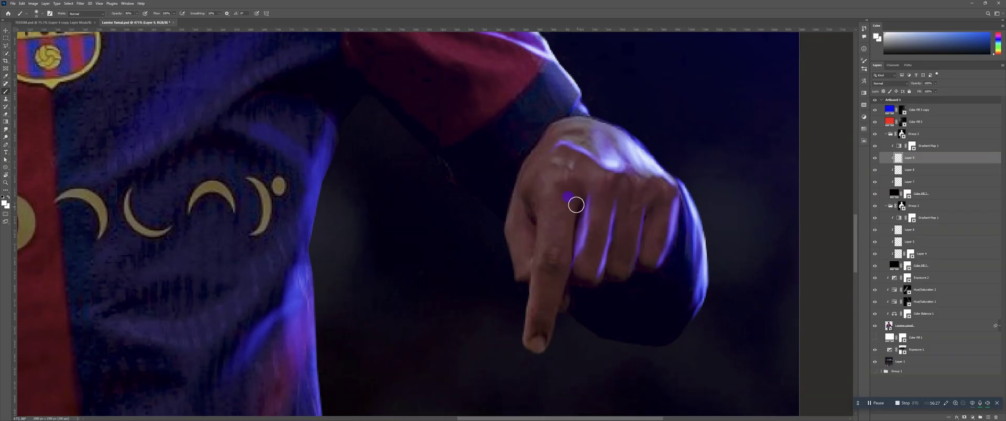
{"action": "left_click_drag", "start_coordinate": [567, 274], "coordinate": [556, 313]}
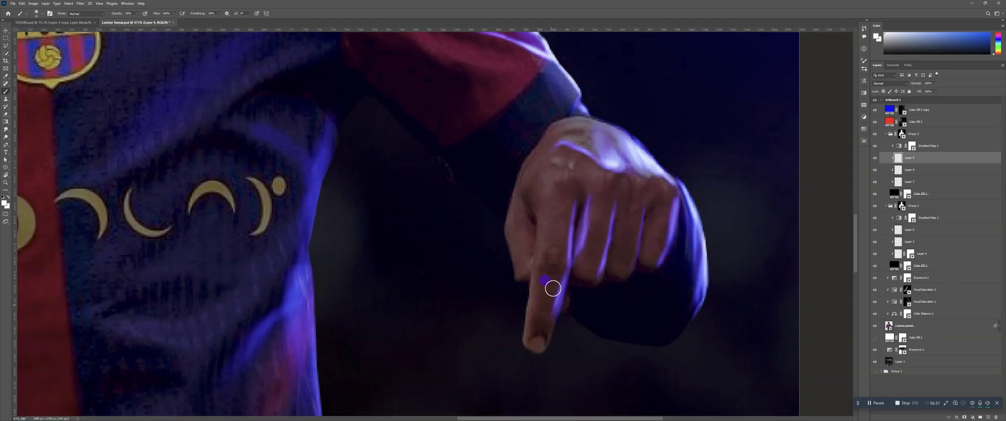
{"action": "left_click_drag", "start_coordinate": [547, 176], "coordinate": [545, 209]}
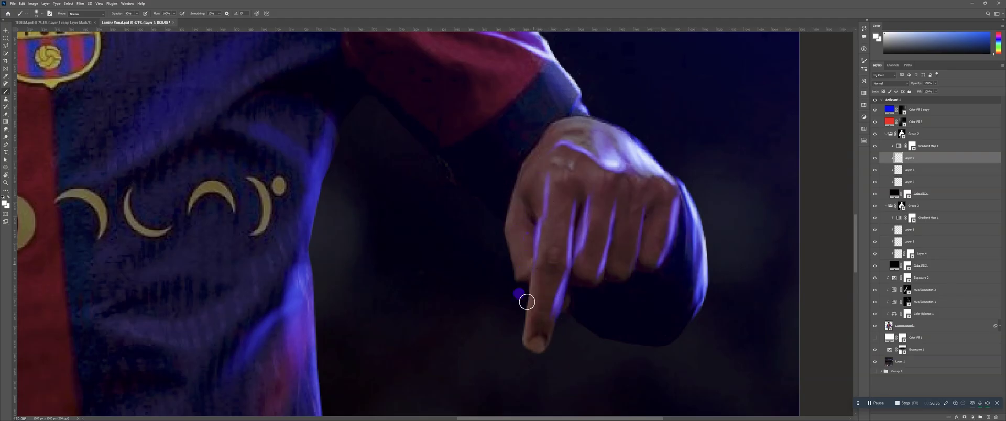
Erase the blue highlights from the pointing finger on Layer 9
{"action": "key", "text": "z"}
{"action": "mouse_move", "coordinate": [607, 202]}
{"action": "left_mouse_down"}
{"action": "mouse_move", "coordinate": [563, 276]}
{"action": "mouse_move", "coordinate": [631, 184]}
{"action": "mouse_move", "coordinate": [584, 198]}
{"action": "mouse_move", "coordinate": [583, 240]}
{"action": "mouse_move", "coordinate": [566, 218]}
{"action": "mouse_move", "coordinate": [596, 188]}
{"action": "mouse_move", "coordinate": [593, 213]}
{"action": "left_mouse_up"}
{"action": "key", "text": "e"}
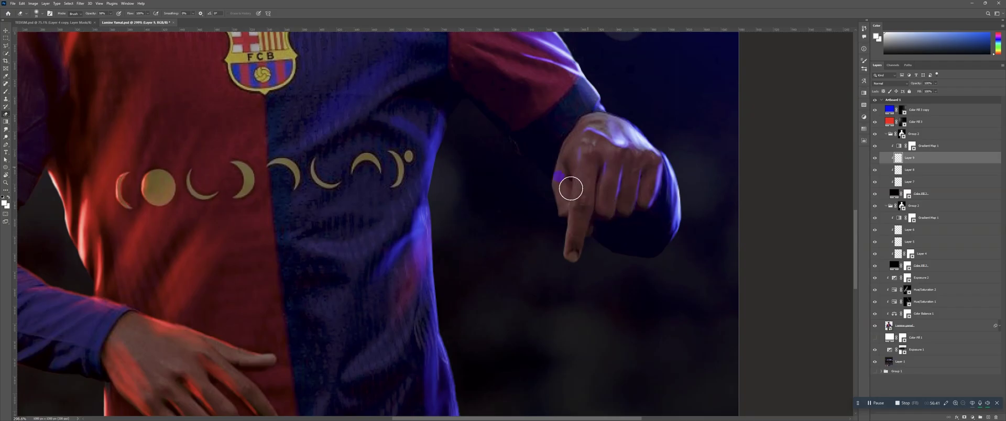
{"action": "key", "text": "z"}
{"action": "key", "text": "ctrl+0"}
{"action": "left_click_drag", "start_coordinate": [665, 168], "coordinate": [662, 166]}
Adjust the brush size and build up softer blue highlights along the folded fingers and the pointing finger's upper edge on Layer 9
{"action": "key", "text": "b"}
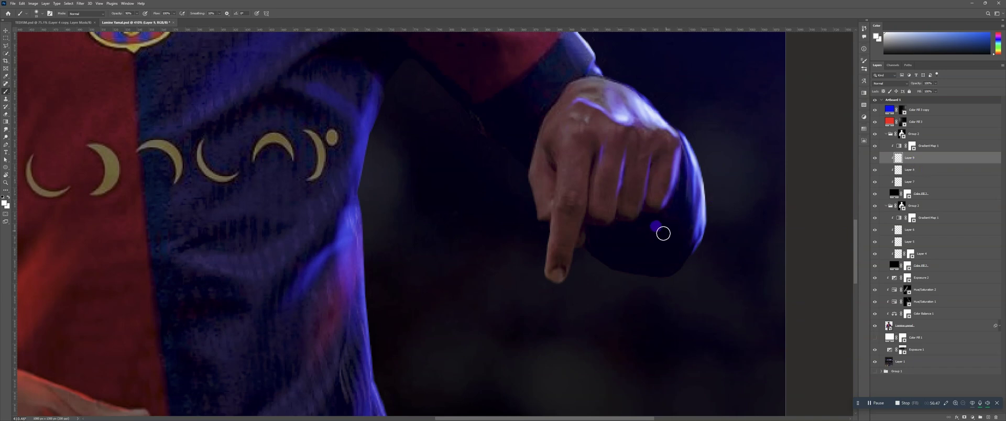
{"action": "key", "text": "bracketright"}
{"action": "key", "text": "bracketleft"}
{"action": "key", "text": "bracketleft"}
{"action": "key", "text": "bracketleft"}
{"action": "key", "text": "bracketleft"}
{"action": "key", "text": "bracketleft"}
{"action": "key", "text": "bracketleft"}
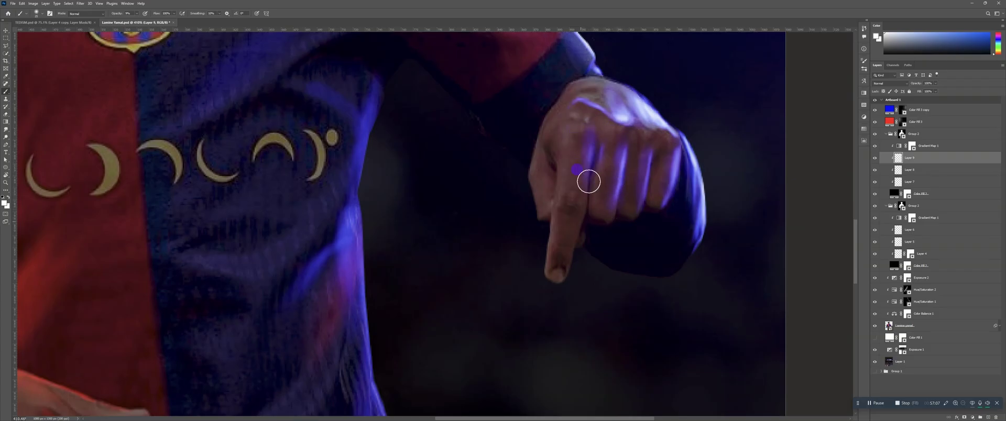
{"action": "mouse_move", "coordinate": [578, 200]}
{"action": "left_mouse_down"}
{"action": "mouse_move", "coordinate": [568, 266]}
{"action": "mouse_move", "coordinate": [595, 136]}
{"action": "mouse_move", "coordinate": [592, 196]}
{"action": "mouse_move", "coordinate": [646, 170]}
{"action": "mouse_move", "coordinate": [632, 195]}
{"action": "mouse_move", "coordinate": [650, 170]}
{"action": "left_mouse_up"}
Paint blue rim highlights on Layer 9 along the shirt's outer edge below the armpit and the waist fold, repainting one unwanted stroke
{"action": "key", "text": "z"}
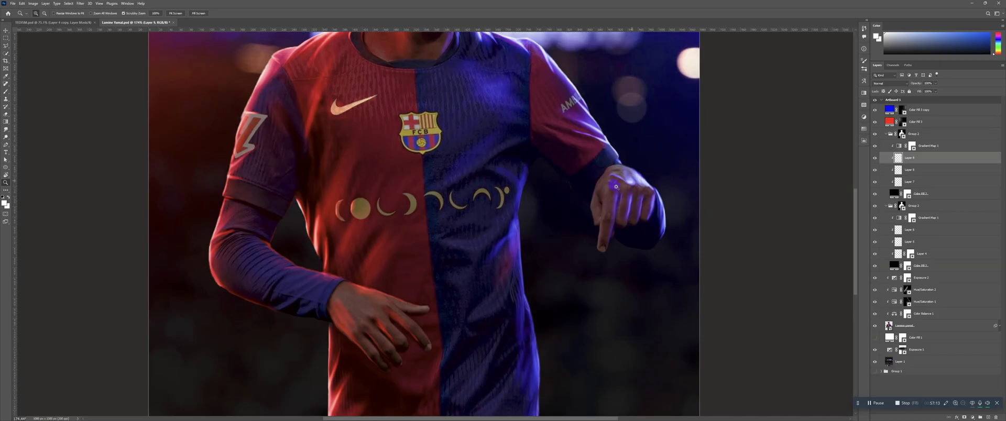
{"action": "left_click_drag", "start_coordinate": [565, 169], "coordinate": [602, 157]}
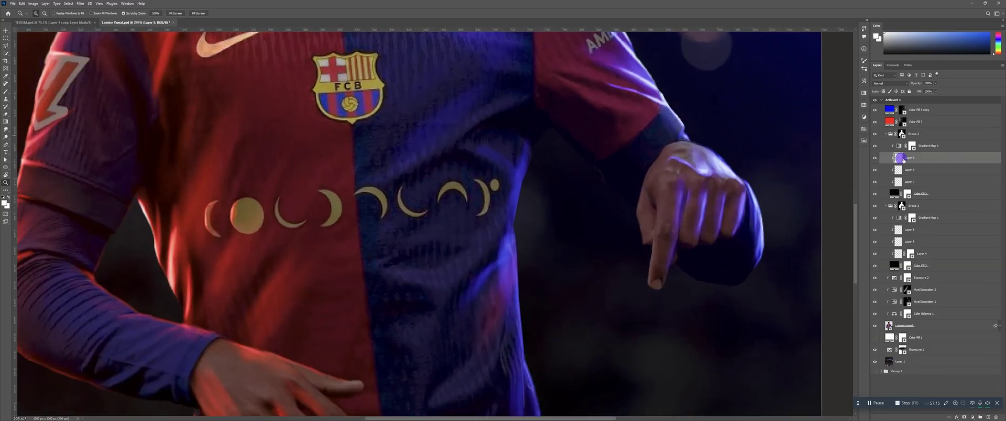
{"action": "key", "text": "b"}
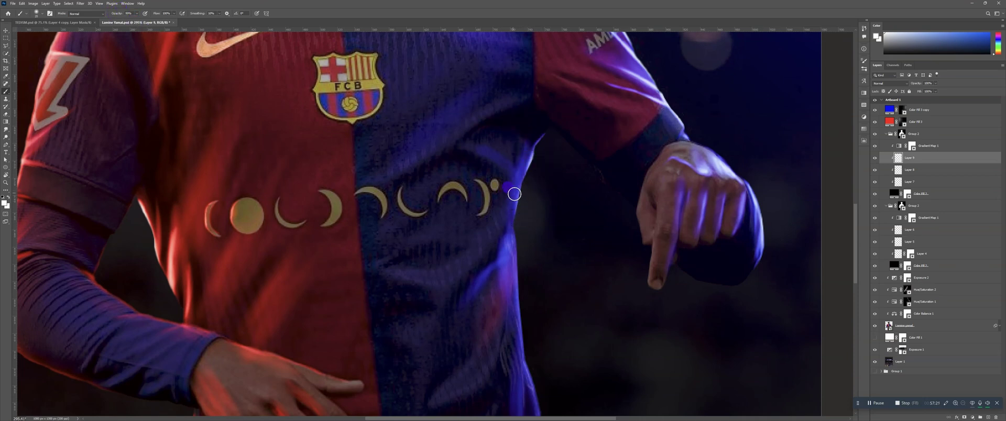
{"action": "mouse_move", "coordinate": [520, 200]}
{"action": "left_mouse_down"}
{"action": "mouse_move", "coordinate": [519, 177]}
{"action": "mouse_move", "coordinate": [504, 167]}
{"action": "mouse_move", "coordinate": [541, 112]}
{"action": "left_mouse_up"}
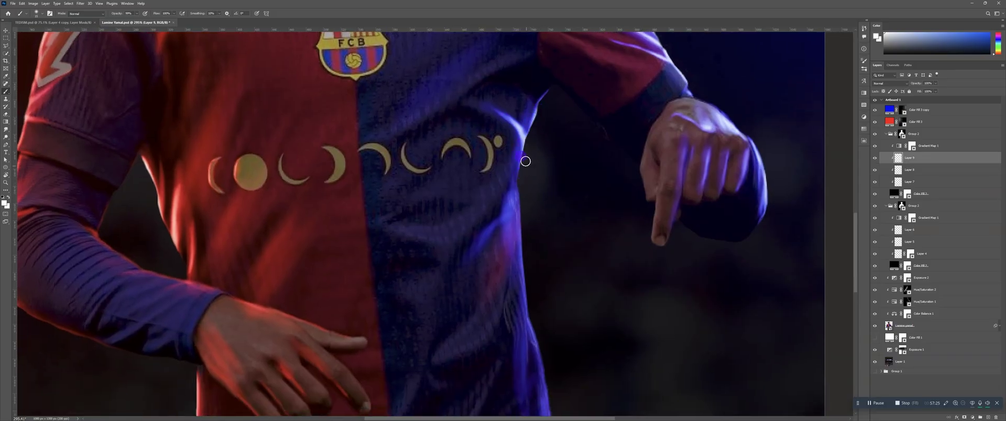
{"action": "mouse_move", "coordinate": [525, 161]}
{"action": "left_mouse_down"}
{"action": "mouse_move", "coordinate": [495, 238]}
{"action": "mouse_move", "coordinate": [509, 189]}
{"action": "mouse_move", "coordinate": [498, 218]}
{"action": "left_mouse_up"}
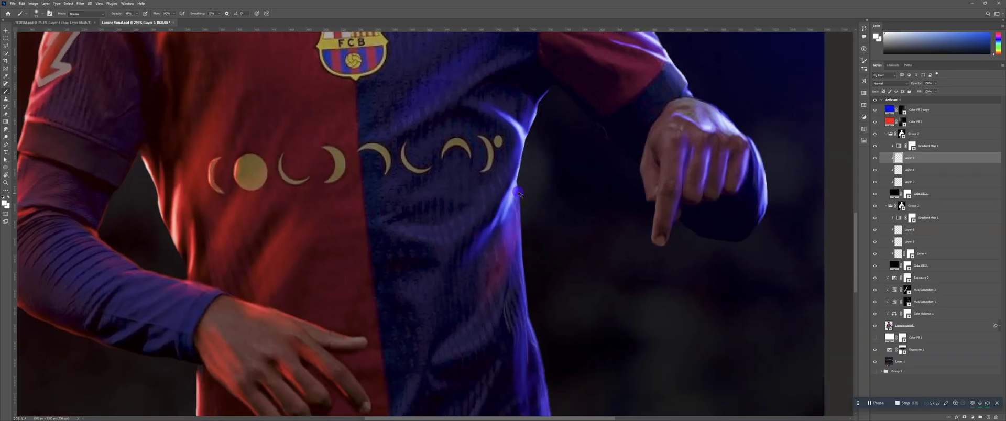
{"action": "key", "text": "ctrl+z"}
{"action": "left_click_drag", "start_coordinate": [509, 193], "coordinate": [469, 249]}
{"action": "left_click_drag", "start_coordinate": [548, 166], "coordinate": [541, 134]}
{"action": "mouse_move", "coordinate": [507, 164]}
{"action": "left_mouse_down"}
{"action": "mouse_move", "coordinate": [516, 197]}
{"action": "mouse_move", "coordinate": [508, 179]}
{"action": "mouse_move", "coordinate": [497, 240]}
{"action": "left_mouse_up"}
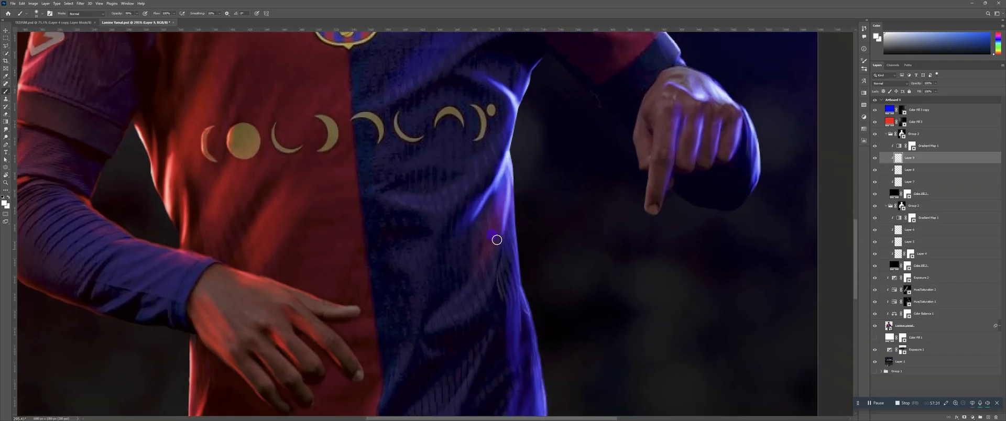
Extend the blue rim highlight on Layer 9 down the blue half's outer edge from the waist to the hip
{"action": "left_click_drag", "start_coordinate": [513, 170], "coordinate": [493, 269]}
{"action": "left_click_drag", "start_coordinate": [536, 202], "coordinate": [525, 126]}
{"action": "mouse_move", "coordinate": [503, 117]}
{"action": "left_mouse_down"}
{"action": "mouse_move", "coordinate": [514, 157]}
{"action": "mouse_move", "coordinate": [509, 207]}
{"action": "mouse_move", "coordinate": [507, 133]}
{"action": "mouse_move", "coordinate": [501, 282]}
{"action": "left_mouse_up"}
{"action": "left_click_drag", "start_coordinate": [511, 180], "coordinate": [507, 275]}
{"action": "left_click_drag", "start_coordinate": [531, 168], "coordinate": [522, 105]}
{"action": "left_click_drag", "start_coordinate": [498, 117], "coordinate": [519, 230]}
{"action": "left_click_drag", "start_coordinate": [555, 184], "coordinate": [551, 138]}
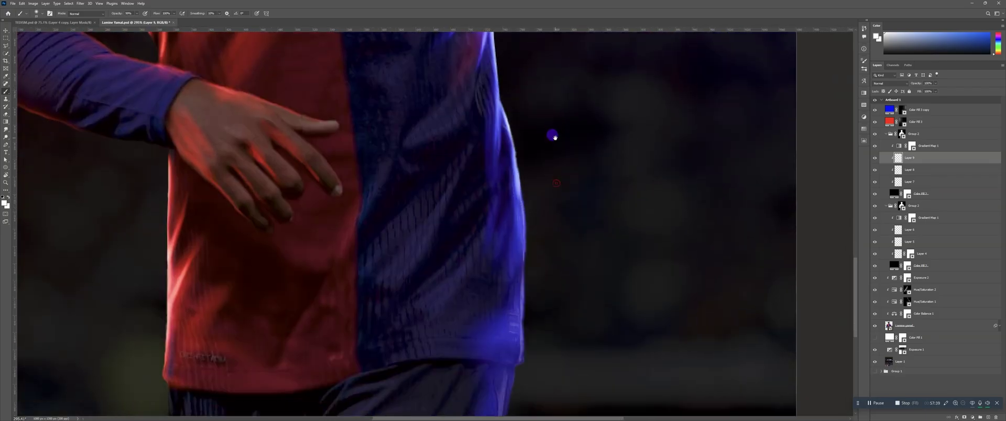
Refine the rim highlight on Layer 9 along the shirt's lower outer edge to the hem, undoing and repainting unwanted strokes
{"action": "mouse_move", "coordinate": [519, 191]}
{"action": "left_mouse_down"}
{"action": "mouse_move", "coordinate": [505, 262]}
{"action": "mouse_move", "coordinate": [505, 254]}
{"action": "left_mouse_up"}
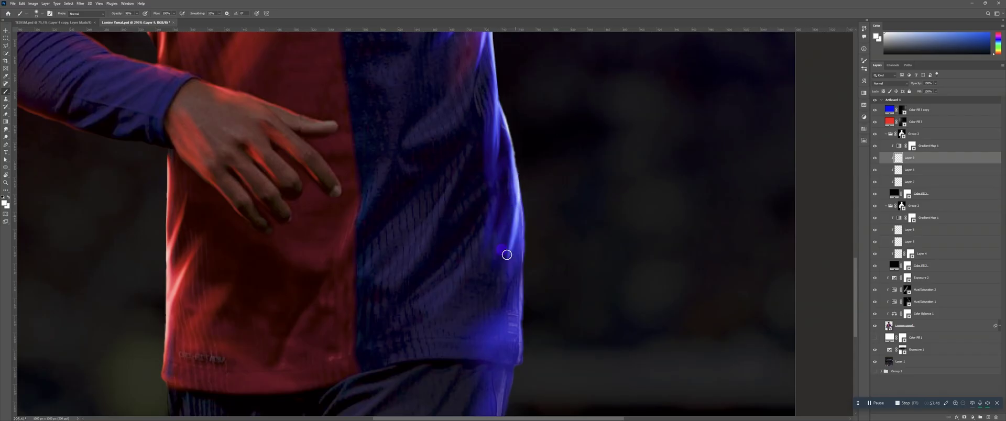
{"action": "key", "text": "ctrl+z"}
{"action": "mouse_move", "coordinate": [527, 183]}
{"action": "left_mouse_down"}
{"action": "mouse_move", "coordinate": [502, 270]}
{"action": "mouse_move", "coordinate": [522, 219]}
{"action": "mouse_move", "coordinate": [525, 204]}
{"action": "mouse_move", "coordinate": [504, 258]}
{"action": "mouse_move", "coordinate": [523, 159]}
{"action": "mouse_move", "coordinate": [519, 230]}
{"action": "left_mouse_up"}
{"action": "mouse_move", "coordinate": [556, 188]}
{"action": "left_mouse_down"}
{"action": "mouse_move", "coordinate": [571, 127]}
{"action": "mouse_move", "coordinate": [538, 149]}
{"action": "mouse_move", "coordinate": [542, 199]}
{"action": "mouse_move", "coordinate": [541, 164]}
{"action": "mouse_move", "coordinate": [523, 248]}
{"action": "mouse_move", "coordinate": [551, 175]}
{"action": "left_mouse_up"}
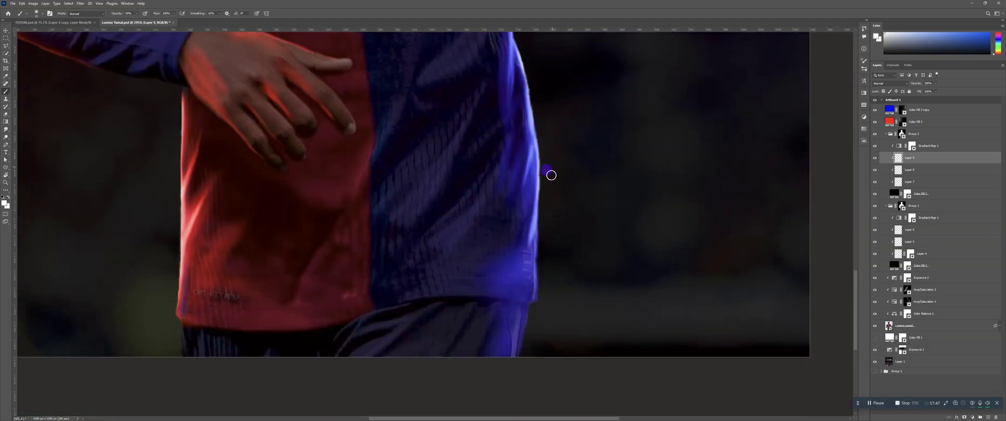
{"action": "key", "text": "ctrl+z"}
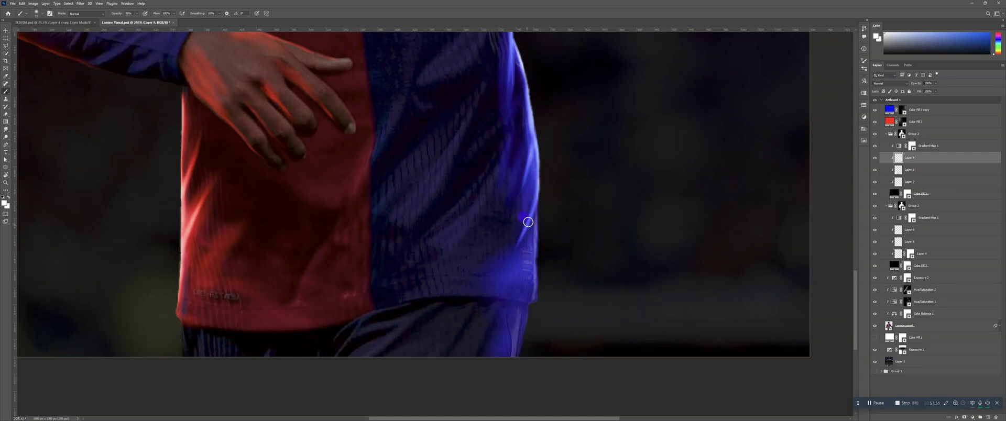
{"action": "left_click_drag", "start_coordinate": [540, 217], "coordinate": [535, 299]}
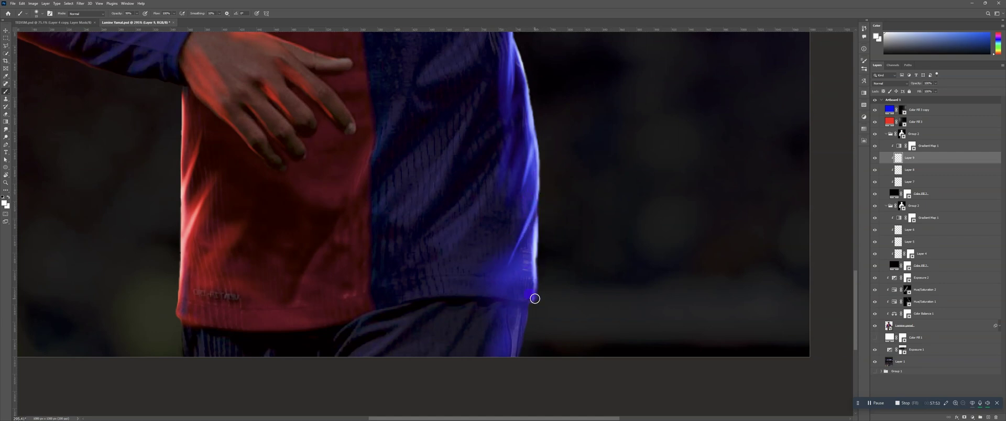
Brush a soft blue glow on Layer 8 over the folds and outer side of the shirt's blue half
{"action": "left_click_drag", "start_coordinate": [554, 173], "coordinate": [519, 146]}
{"action": "left_click_drag", "start_coordinate": [550, 142], "coordinate": [586, 160]}
{"action": "mouse_move", "coordinate": [564, 218]}
{"action": "left_mouse_down"}
{"action": "mouse_move", "coordinate": [580, 216]}
{"action": "mouse_move", "coordinate": [559, 213]}
{"action": "left_mouse_up"}
{"action": "left_click_drag", "start_coordinate": [579, 175], "coordinate": [557, 173]}
{"action": "left_click_drag", "start_coordinate": [586, 146], "coordinate": [582, 173]}
{"action": "left_click_drag", "start_coordinate": [556, 196], "coordinate": [570, 113]}
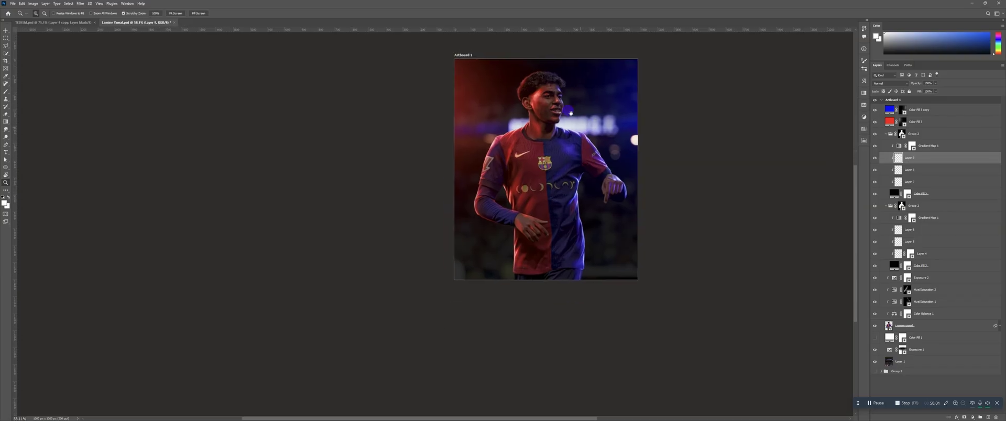
{"action": "left_click_drag", "start_coordinate": [580, 186], "coordinate": [612, 157]}
{"action": "left_click", "coordinate": [912, 170]}
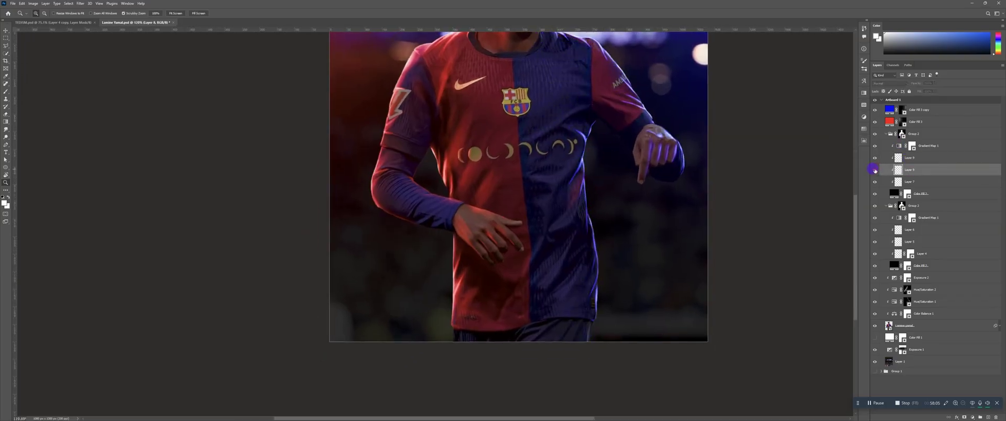
{"action": "key", "text": "b"}
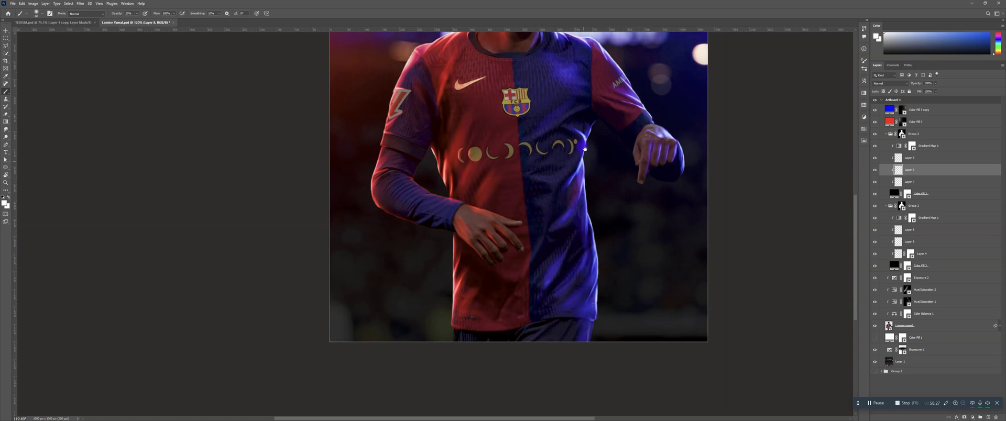
{"action": "left_click_drag", "start_coordinate": [585, 149], "coordinate": [583, 215]}
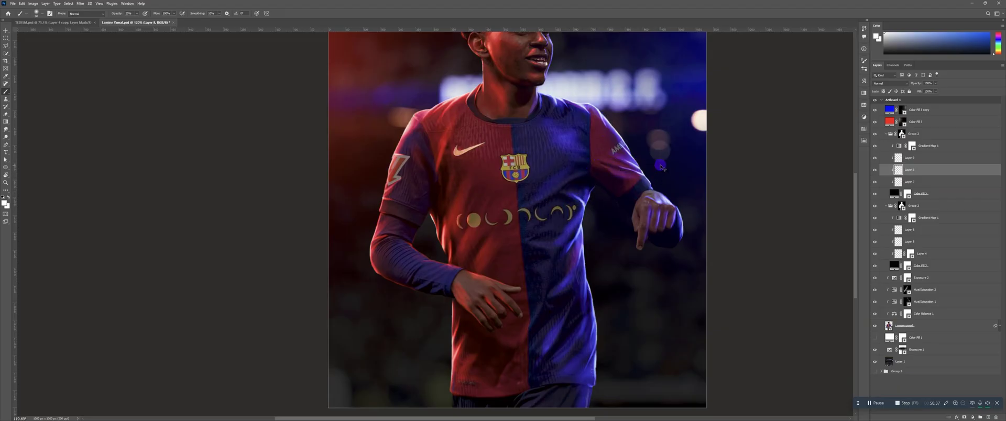
Brush a blue glow on Layer 8 over the outstretched arm's sleeve folds and soften it toward the cuff with the Eraser
{"action": "key", "text": "z"}
{"action": "left_click_drag", "start_coordinate": [654, 162], "coordinate": [681, 147]}
{"action": "key", "text": "b"}
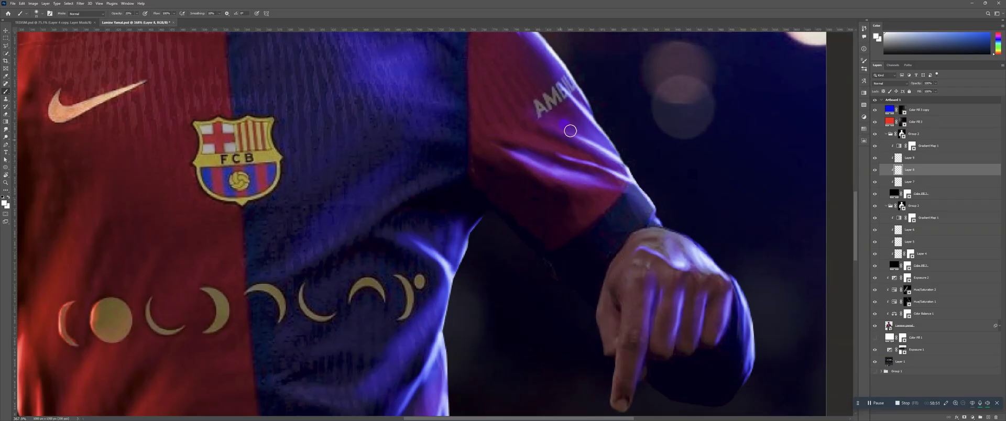
{"action": "key", "text": "z"}
{"action": "mouse_move", "coordinate": [596, 117]}
{"action": "left_mouse_down"}
{"action": "mouse_move", "coordinate": [561, 123]}
{"action": "mouse_move", "coordinate": [623, 95]}
{"action": "left_mouse_up"}
{"action": "key", "text": "e"}
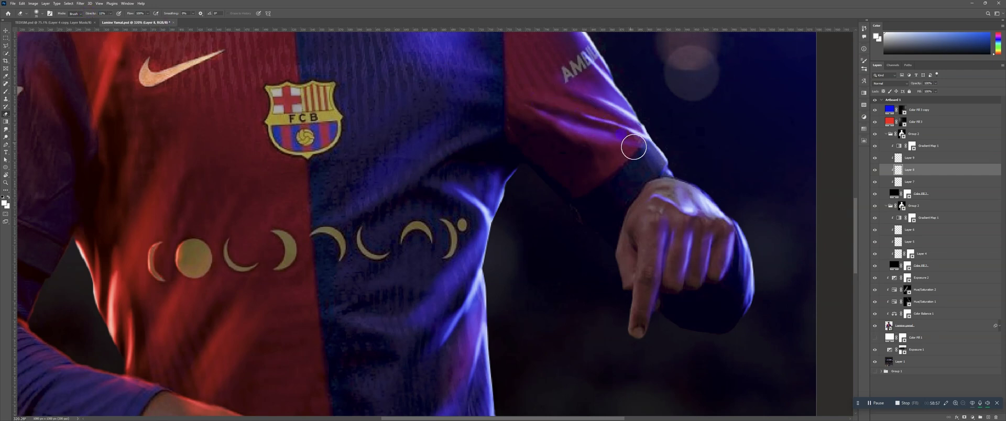
{"action": "key", "text": "z"}
{"action": "mouse_move", "coordinate": [626, 110]}
{"action": "left_mouse_down"}
{"action": "mouse_move", "coordinate": [597, 112]}
{"action": "mouse_move", "coordinate": [631, 107]}
{"action": "left_mouse_up"}
{"action": "left_click_drag", "start_coordinate": [646, 172], "coordinate": [670, 149]}
{"action": "key", "text": "e"}
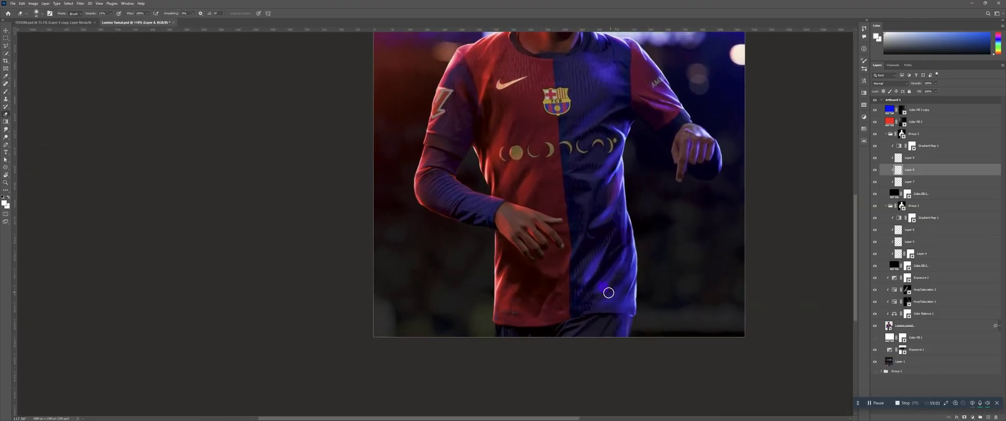
Soften the Layer 8 glow over the lower folds of the shirt's blue half with a much larger Eraser
{"action": "key", "text": "bracketright"}
{"action": "key", "text": "bracketright"}
{"action": "key", "text": "bracketright"}
{"action": "key", "text": "bracketright"}
{"action": "key", "text": "bracketright"}
{"action": "key", "text": "bracketright"}
{"action": "key", "text": "bracketright"}
{"action": "key", "text": "bracketright"}
{"action": "key", "text": "bracketright"}
{"action": "left_click", "coordinate": [588, 277]}
{"action": "mouse_move", "coordinate": [579, 285]}
{"action": "left_mouse_down"}
{"action": "mouse_move", "coordinate": [601, 303]}
{"action": "mouse_move", "coordinate": [591, 267]}
{"action": "mouse_move", "coordinate": [612, 289]}
{"action": "mouse_move", "coordinate": [585, 225]}
{"action": "mouse_move", "coordinate": [602, 215]}
{"action": "left_mouse_up"}
{"action": "key", "text": "z"}
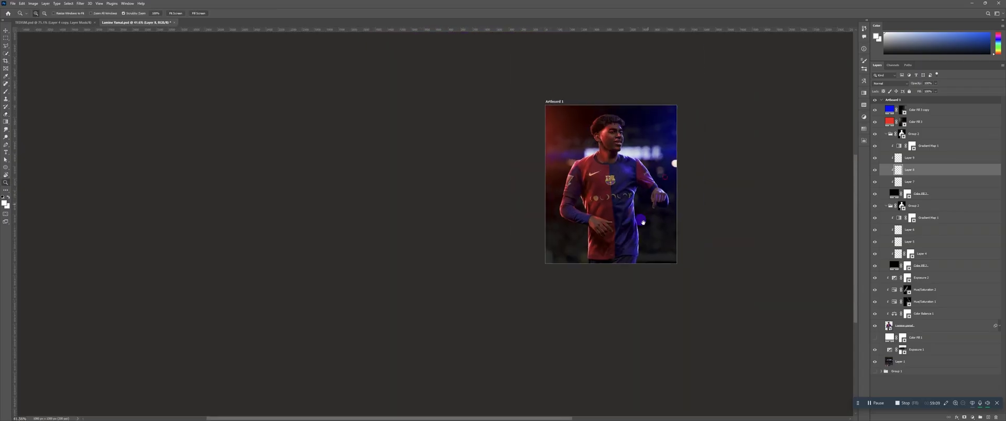
{"action": "mouse_move", "coordinate": [634, 184]}
{"action": "left_mouse_down"}
{"action": "mouse_move", "coordinate": [621, 234]}
{"action": "mouse_move", "coordinate": [700, 261]}
{"action": "mouse_move", "coordinate": [749, 262]}
{"action": "left_mouse_up"}
{"action": "key", "text": "e"}
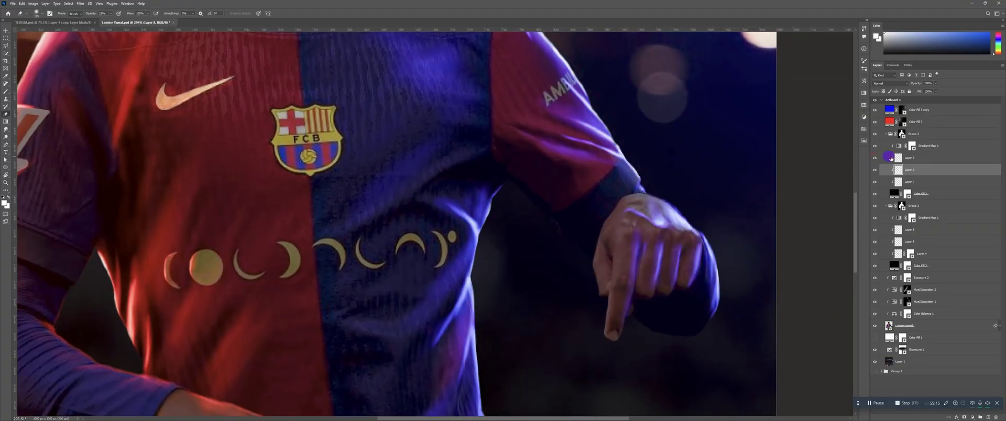
{"action": "left_click", "coordinate": [896, 158]}
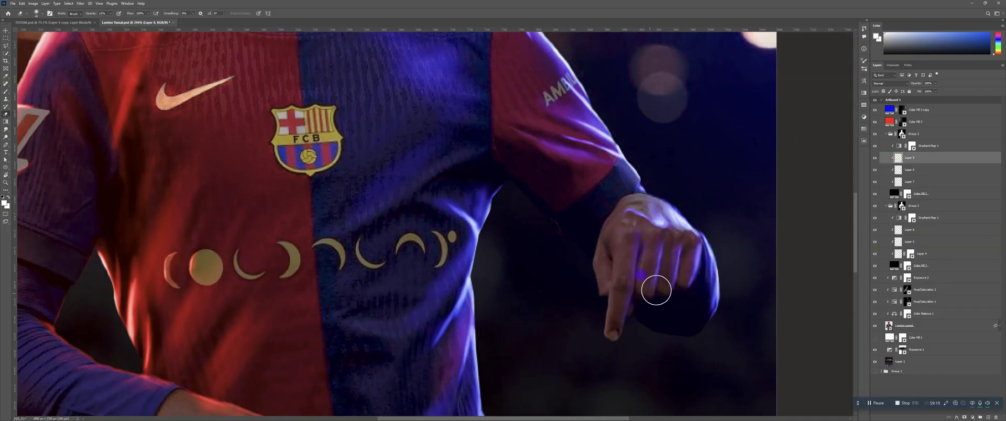
{"action": "key", "text": "z"}
{"action": "mouse_move", "coordinate": [676, 199]}
{"action": "left_mouse_down"}
{"action": "mouse_move", "coordinate": [618, 194]}
{"action": "mouse_move", "coordinate": [654, 242]}
{"action": "mouse_move", "coordinate": [624, 224]}
{"action": "mouse_move", "coordinate": [623, 250]}
{"action": "mouse_move", "coordinate": [690, 242]}
{"action": "mouse_move", "coordinate": [700, 214]}
{"action": "left_mouse_up"}
{"action": "left_click_drag", "start_coordinate": [638, 247], "coordinate": [655, 246]}
{"action": "key", "text": "e"}
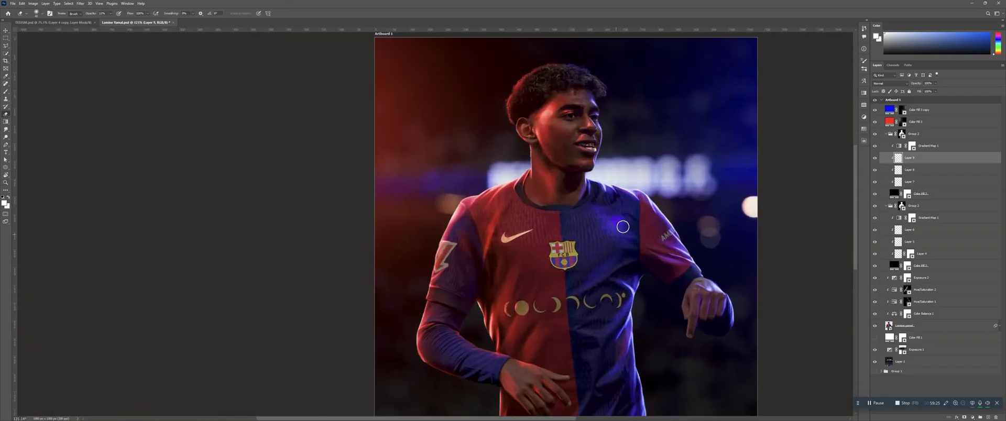
Paint blue fold highlights on Layer 9 across the chest of the shirt's blue half
{"action": "left_click_drag", "start_coordinate": [916, 146], "coordinate": [900, 169]}
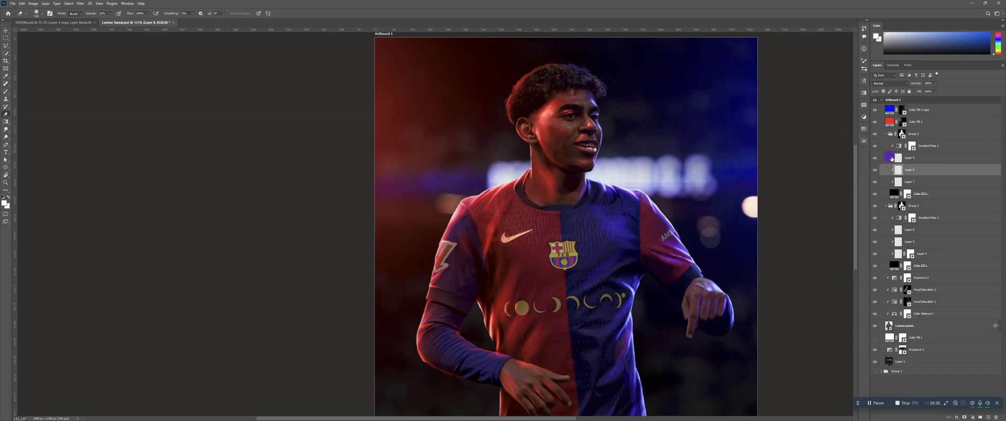
{"action": "left_click", "coordinate": [891, 158]}
{"action": "key", "text": "z"}
{"action": "left_click_drag", "start_coordinate": [624, 235], "coordinate": [670, 235]}
{"action": "key", "text": "b"}
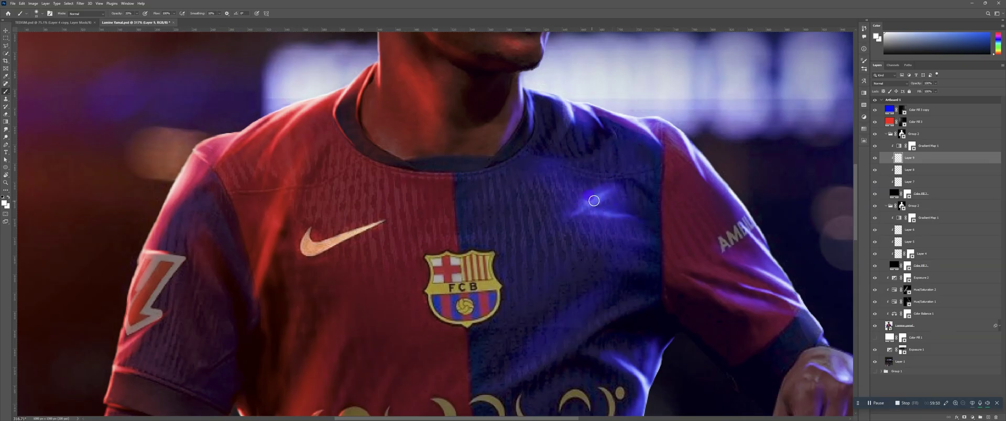
{"action": "key", "text": "z"}
{"action": "left_click_drag", "start_coordinate": [592, 199], "coordinate": [555, 181]}
{"action": "key", "text": "e"}
Refine the blue rim highlight on Layer 9 along the neck and collar edge using a fine brush and a smaller Eraser
{"action": "key", "text": "z"}
{"action": "left_click_drag", "start_coordinate": [551, 155], "coordinate": [607, 173]}
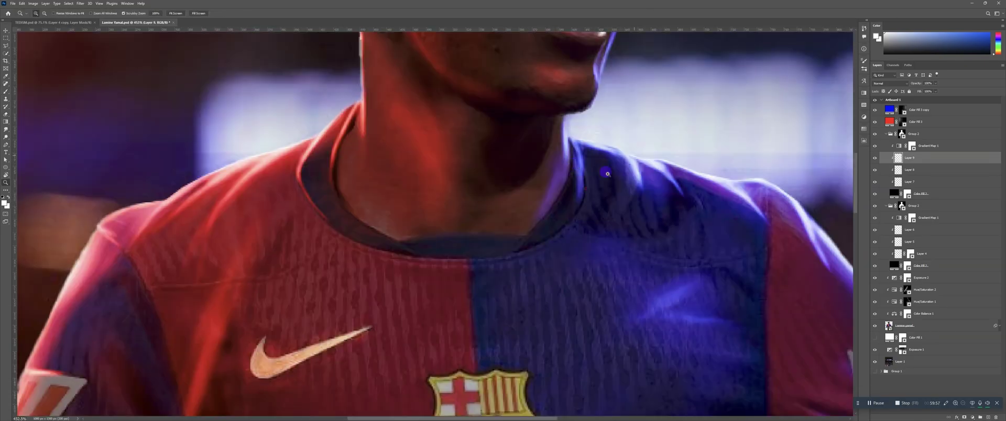
{"action": "key", "text": "b"}
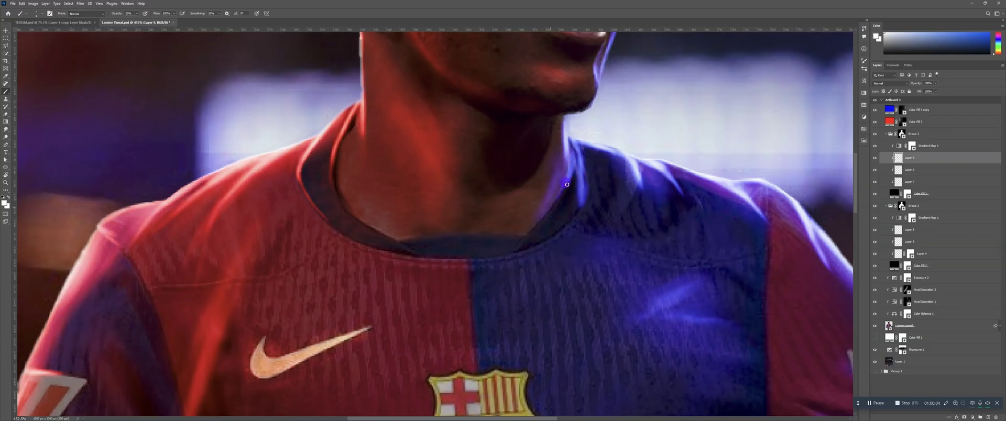
{"action": "key", "text": "e"}
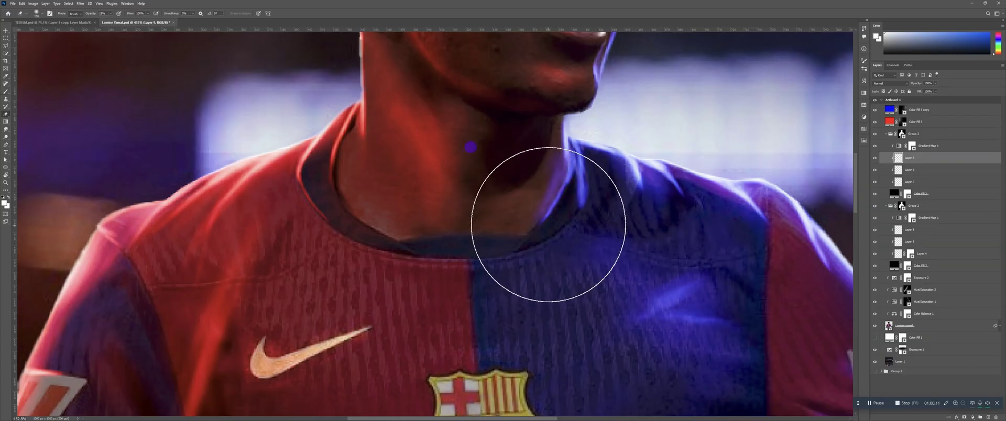
{"action": "key", "text": "bracketleft"}
{"action": "key", "text": "bracketleft"}
{"action": "key", "text": "bracketleft"}
{"action": "key", "text": "bracketleft"}
Review the lighting of the whole portrait at different zoom levels
{"action": "key", "text": "z"}
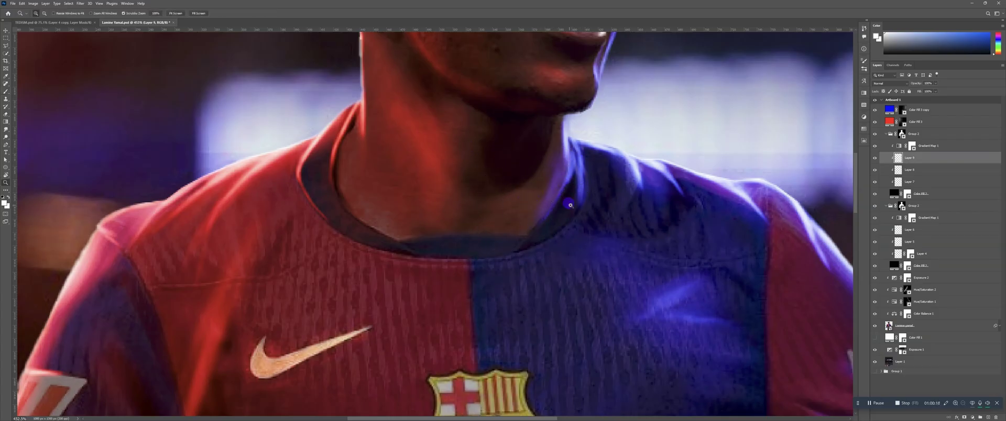
{"action": "left_click_drag", "start_coordinate": [613, 199], "coordinate": [582, 197]}
{"action": "mouse_move", "coordinate": [622, 175]}
{"action": "left_mouse_down"}
{"action": "mouse_move", "coordinate": [635, 163]}
{"action": "mouse_move", "coordinate": [623, 180]}
{"action": "left_mouse_up"}
{"action": "scroll", "coordinate": [624, 180], "scroll_direction": "down", "scroll_amount": 2}
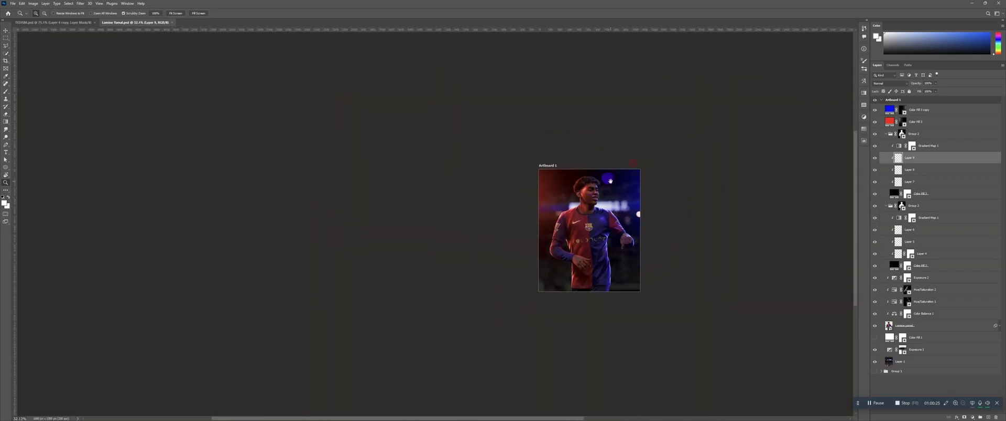
{"action": "scroll", "coordinate": [618, 183], "scroll_direction": "up", "scroll_amount": 4}
{"action": "scroll", "coordinate": [612, 185], "scroll_direction": "down", "scroll_amount": 2}
{"action": "key", "text": "v"}
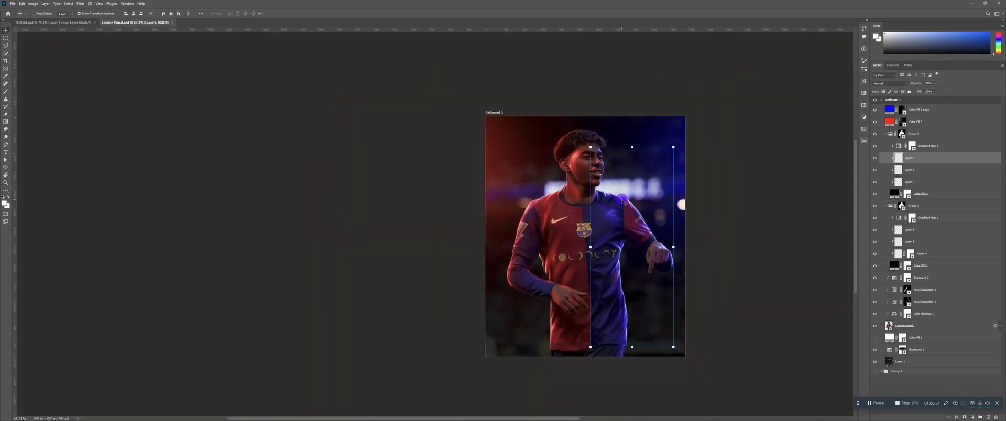
{"action": "scroll", "coordinate": [631, 184], "scroll_direction": "up", "scroll_amount": 2}
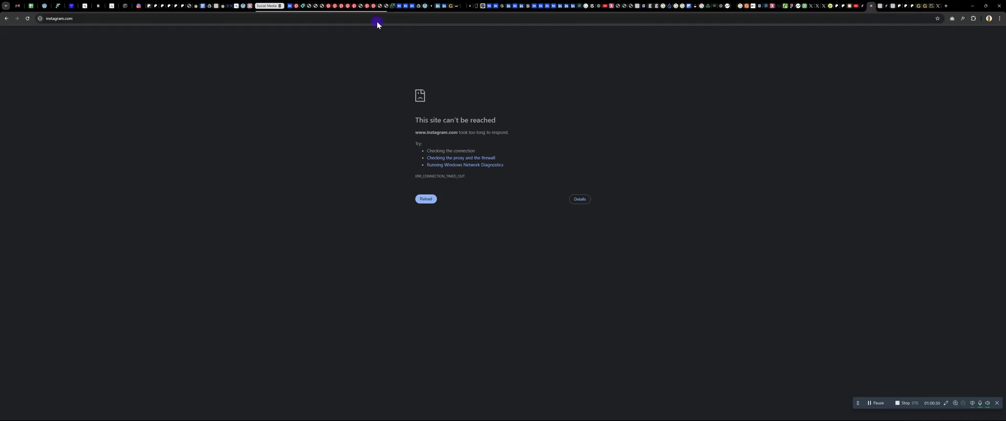
Switch to the browser, search Google Images for "lens flare" and limit the results to large images
{"action": "left_click", "coordinate": [377, 21]}
{"action": "type", "text": "lens flare"}
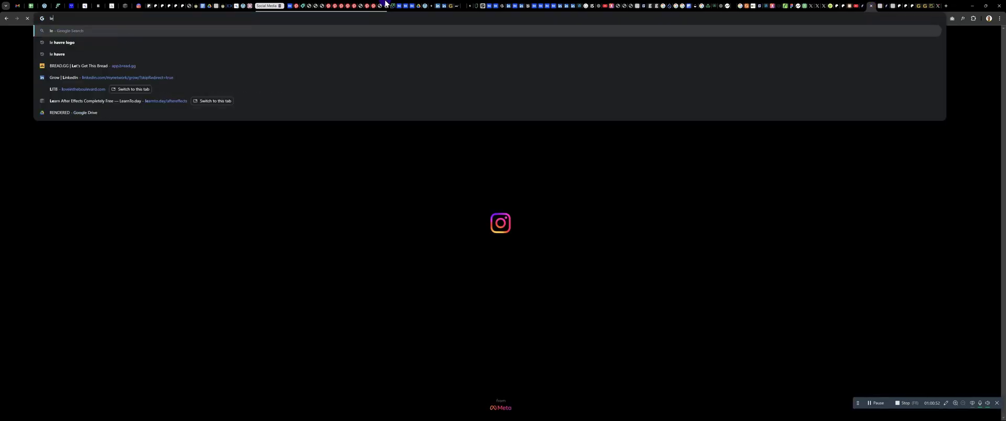
{"action": "key", "text": "Return"}
{"action": "left_click", "coordinate": [94, 62]}
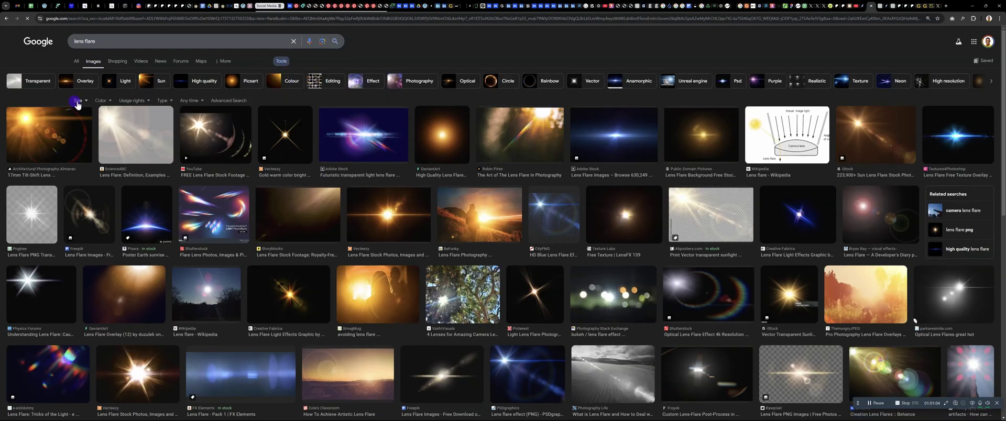
{"action": "left_click", "coordinate": [77, 102]}
{"action": "left_click", "coordinate": [82, 122]}
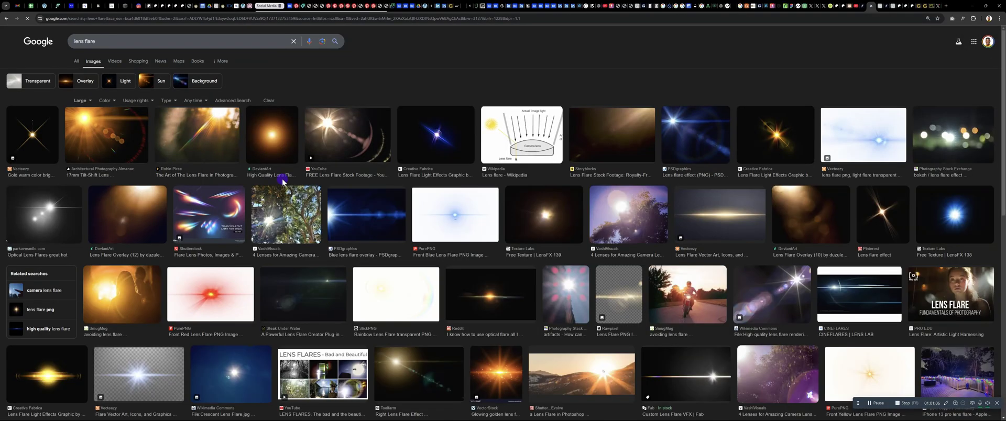
Copy the "Optical Lens Flares great hot" image and paste it into the Photoshop document behind the player
{"action": "left_click", "coordinate": [21, 220]}
{"action": "right_click", "coordinate": [891, 215]}
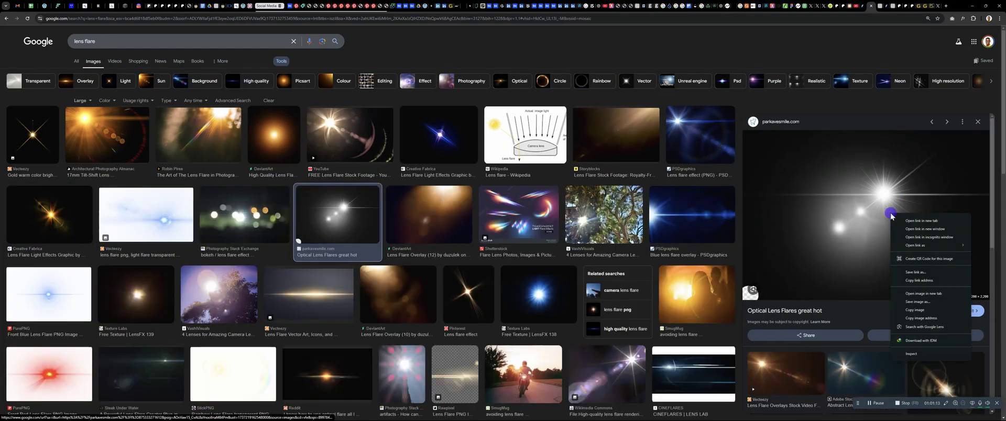
{"action": "left_click", "coordinate": [913, 312]}
{"action": "left_click", "coordinate": [972, 6]}
{"action": "left_click", "coordinate": [914, 337]}
{"action": "key", "text": "ctrl+v"}
{"action": "key", "text": "ctrl+v"}
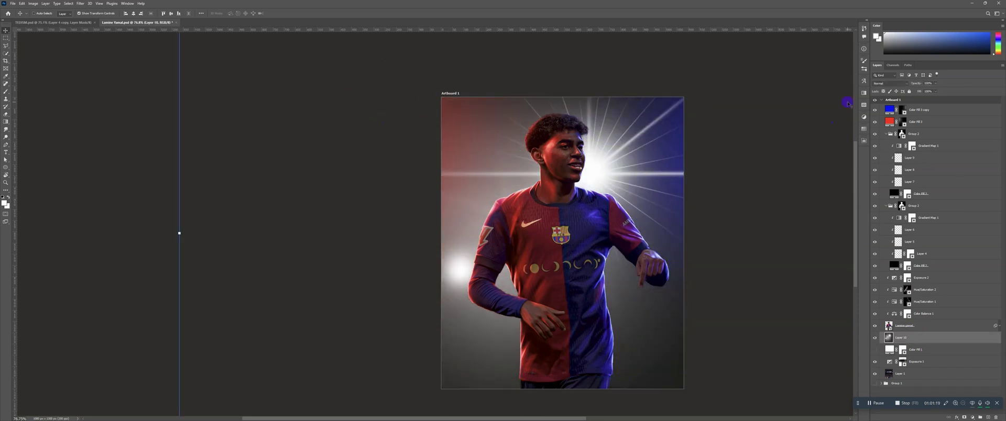
Set the pasted flare to Screen, scale it down, place it by the stadium lights, and hide its layer
{"action": "left_click", "coordinate": [889, 84]}
{"action": "left_click", "coordinate": [885, 137]}
{"action": "key", "text": "ctrl+t"}
{"action": "scroll", "coordinate": [639, 236], "scroll_direction": "down", "scroll_amount": 3}
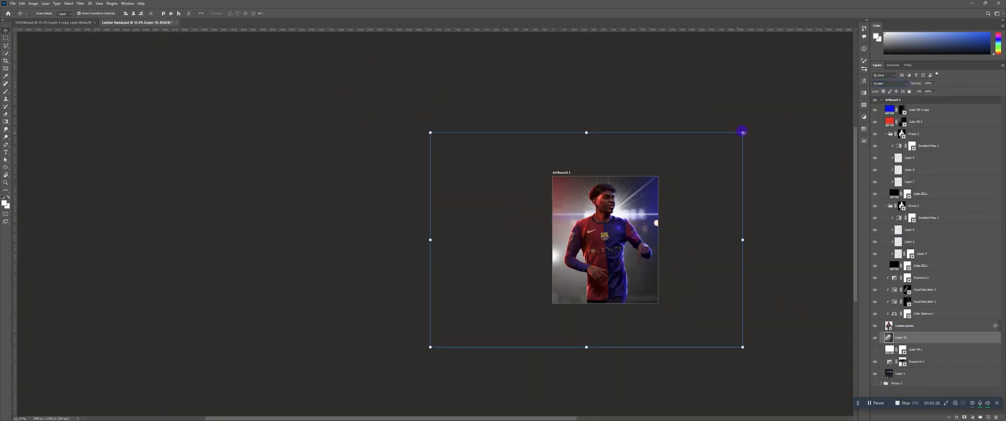
{"action": "left_click_drag", "start_coordinate": [743, 133], "coordinate": [665, 186]}
{"action": "left_click_drag", "start_coordinate": [639, 235], "coordinate": [667, 224]}
{"action": "key", "text": "Return"}
{"action": "scroll", "coordinate": [633, 211], "scroll_direction": "up", "scroll_amount": 2}
{"action": "left_click", "coordinate": [875, 337]}
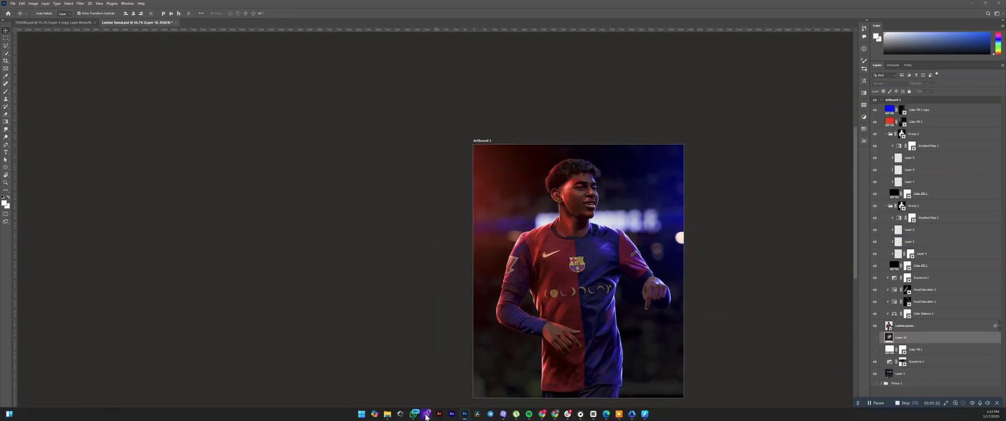
Copy a different starburst flare image from outside Photoshop and paste it above Layer 10 behind the player with Screen blending
{"action": "left_click", "coordinate": [427, 414]}
{"action": "left_click", "coordinate": [477, 152]}
{"action": "right_click", "coordinate": [843, 193]}
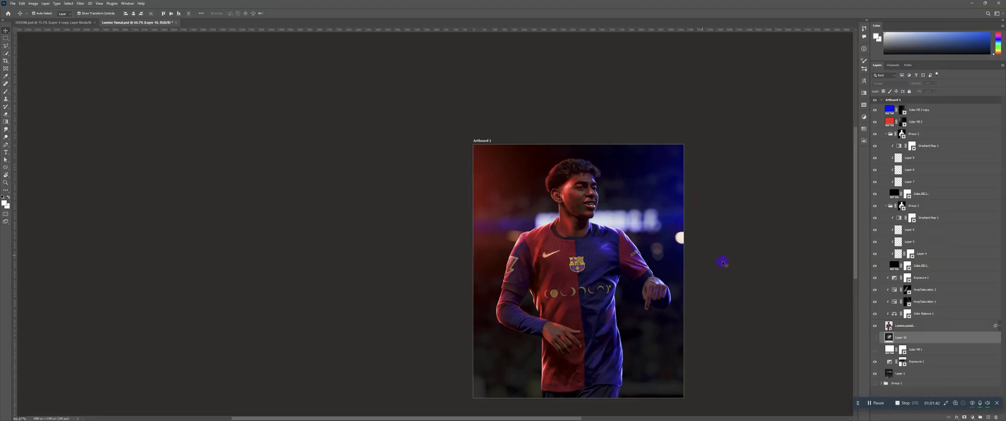
{"action": "key", "text": "ctrl+v"}
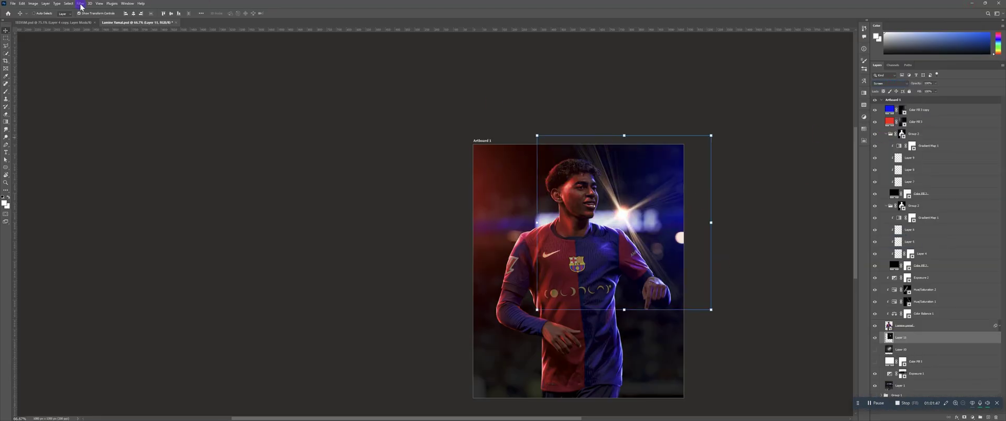
Soften the starburst flare on Layer 11 with a blur filter and reposition it near the stadium lights
{"action": "left_click", "coordinate": [80, 4]}
{"action": "mouse_move", "coordinate": [148, 75]}
{"action": "left_click", "coordinate": [61, 97]}
{"action": "left_click", "coordinate": [280, 147]}
{"action": "left_click_drag", "start_coordinate": [664, 206], "coordinate": [659, 215]}
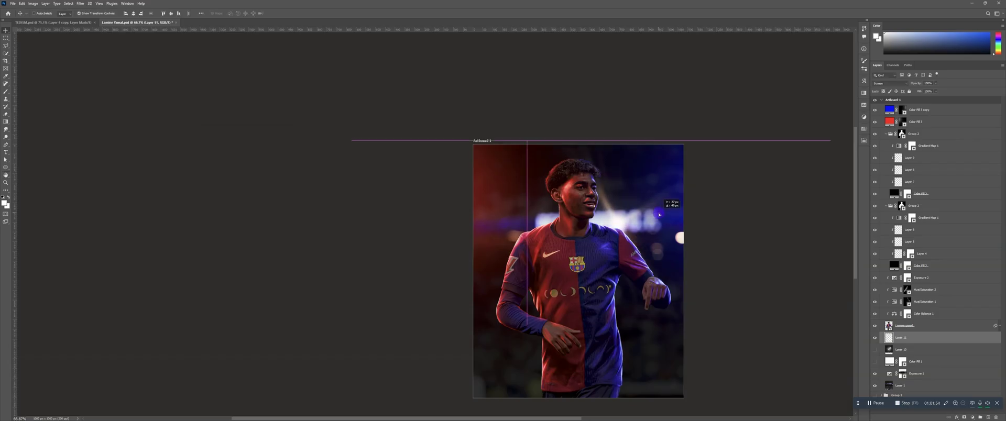
Rotate and enlarge the Layer 11 flare and position it behind the shoulder on the player's blue side
{"action": "left_click_drag", "start_coordinate": [705, 132], "coordinate": [612, 124]}
{"action": "left_click_drag", "start_coordinate": [671, 229], "coordinate": [683, 220]}
{"action": "key", "text": "Return"}
{"action": "left_click_drag", "start_coordinate": [759, 352], "coordinate": [794, 386]}
{"action": "left_click_drag", "start_coordinate": [646, 210], "coordinate": [673, 213]}
{"action": "key", "text": "Return"}
Add a Hue/Saturation adjustment clipped to the Layer 11 flare and shift its hue to blue
{"action": "scroll", "coordinate": [671, 108], "scroll_direction": "down", "scroll_amount": 4}
{"action": "left_click", "coordinate": [972, 417]}
{"action": "left_click", "coordinate": [966, 363]}
{"action": "left_click", "coordinate": [814, 281]}
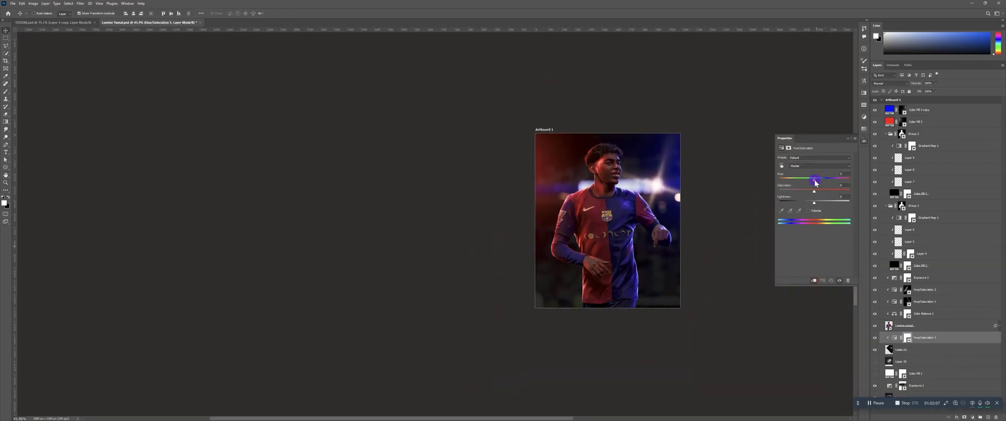
{"action": "left_click_drag", "start_coordinate": [815, 182], "coordinate": [780, 182]}
{"action": "left_click", "coordinate": [848, 139]}
Enlarge the Layer 11 flare further and nudge it toward the artboard's outer edge
{"action": "left_click", "coordinate": [900, 349]}
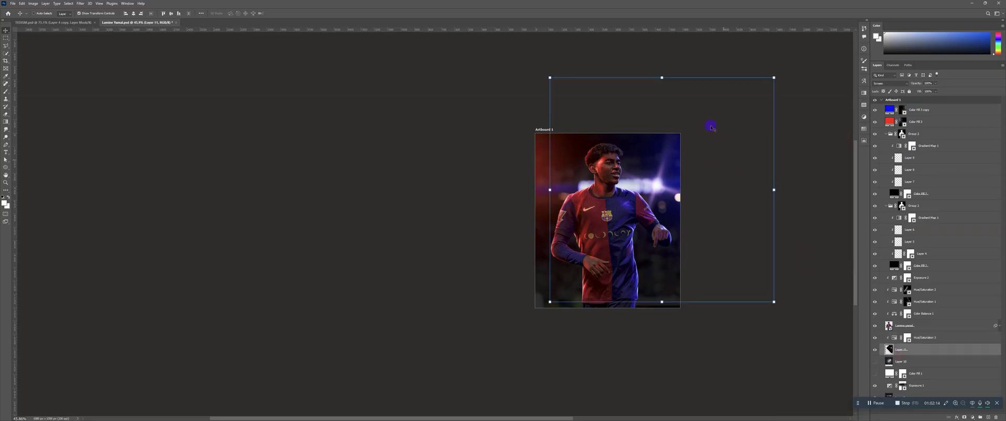
{"action": "left_click_drag", "start_coordinate": [775, 76], "coordinate": [812, 39]}
{"action": "left_click_drag", "start_coordinate": [731, 136], "coordinate": [738, 138]}
{"action": "key", "text": "Return"}
{"action": "scroll", "coordinate": [663, 186], "scroll_direction": "up", "scroll_amount": 5}
Group the flare with its Hue/Saturation adjustment and place a duplicate of the group on the player's red side
{"action": "left_click_drag", "start_coordinate": [679, 179], "coordinate": [460, 204]}
{"action": "left_click", "coordinate": [936, 339], "text": "shift"}
{"action": "key", "text": "ctrl+g"}
{"action": "scroll", "coordinate": [723, 157], "scroll_direction": "down", "scroll_amount": 3}
{"action": "scroll", "coordinate": [613, 205], "scroll_direction": "down", "scroll_amount": 4}
{"action": "scroll", "coordinate": [620, 192], "scroll_direction": "up", "scroll_amount": 3}
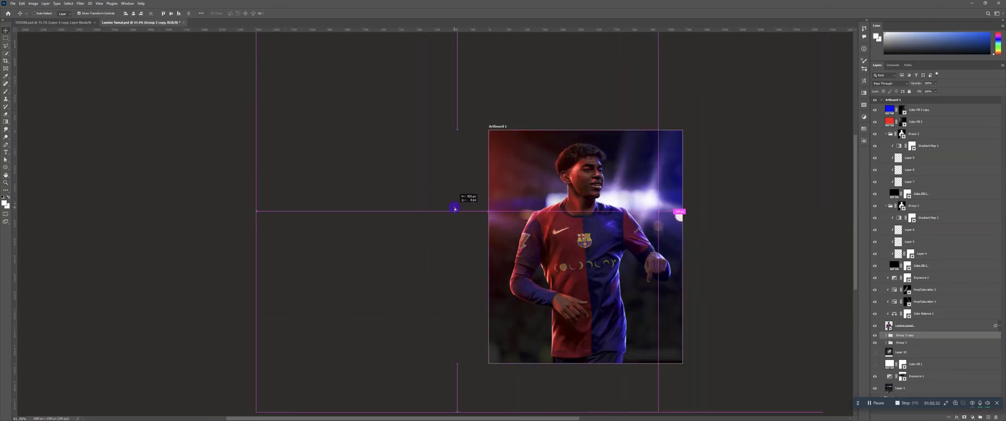
{"action": "key", "text": "ctrl+z"}
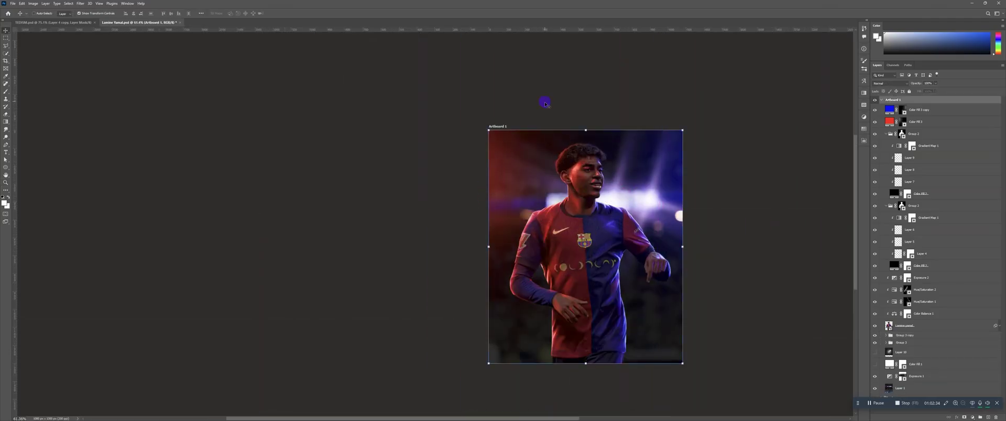
Check the balance of both flares in the whole composition at different zoom levels
{"action": "key", "text": "z"}
{"action": "scroll", "coordinate": [614, 164], "scroll_direction": "down", "scroll_amount": 2}
{"action": "left_click_drag", "start_coordinate": [614, 164], "coordinate": [616, 174]}
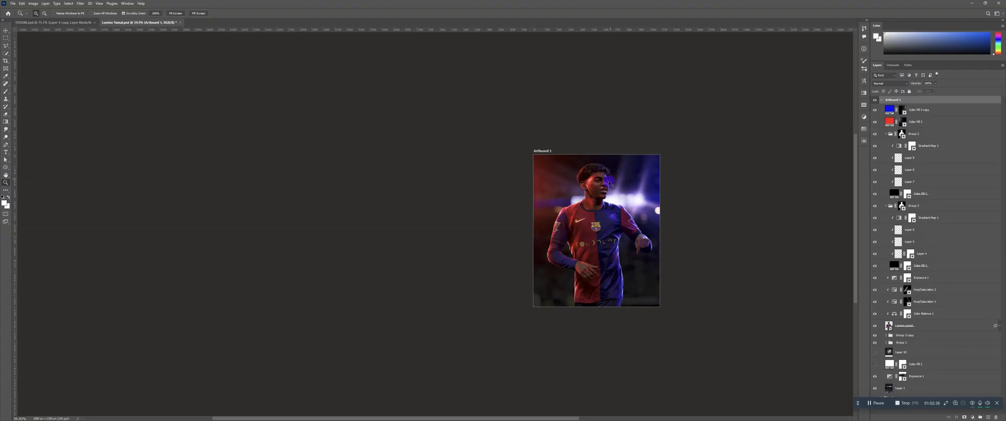
{"action": "scroll", "coordinate": [619, 185], "scroll_direction": "up", "scroll_amount": 1}
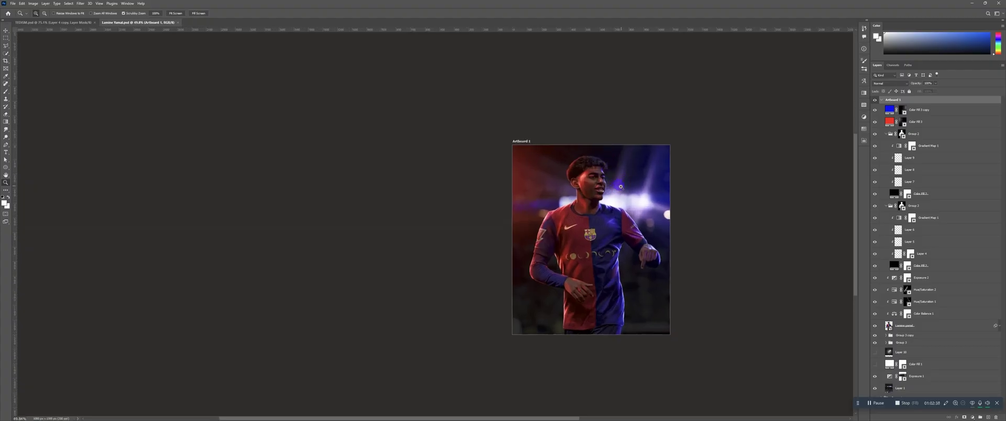
{"action": "scroll", "coordinate": [620, 187], "scroll_direction": "down", "scroll_amount": 1}
{"action": "scroll", "coordinate": [618, 188], "scroll_direction": "up", "scroll_amount": 2}
Add an empty layer above the flare groups, directly behind the player, and set a red brush color sampled from the image
{"action": "key", "text": "v"}
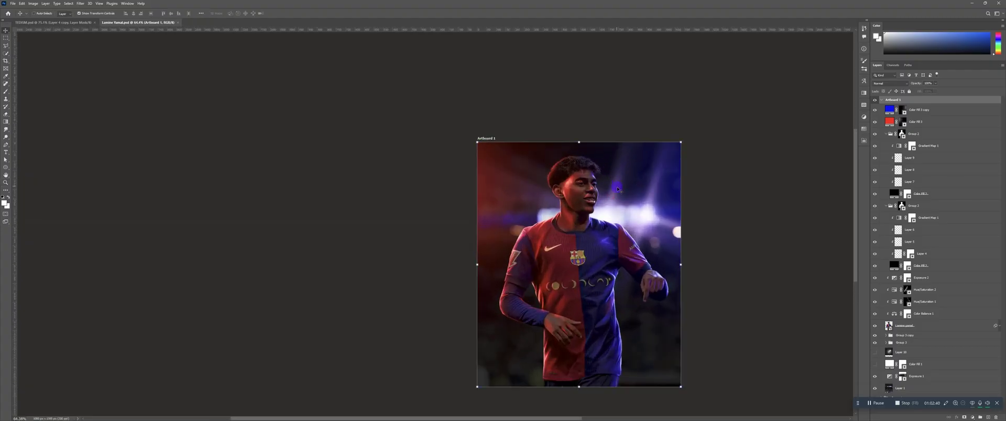
{"action": "left_click_drag", "start_coordinate": [618, 192], "coordinate": [625, 187]}
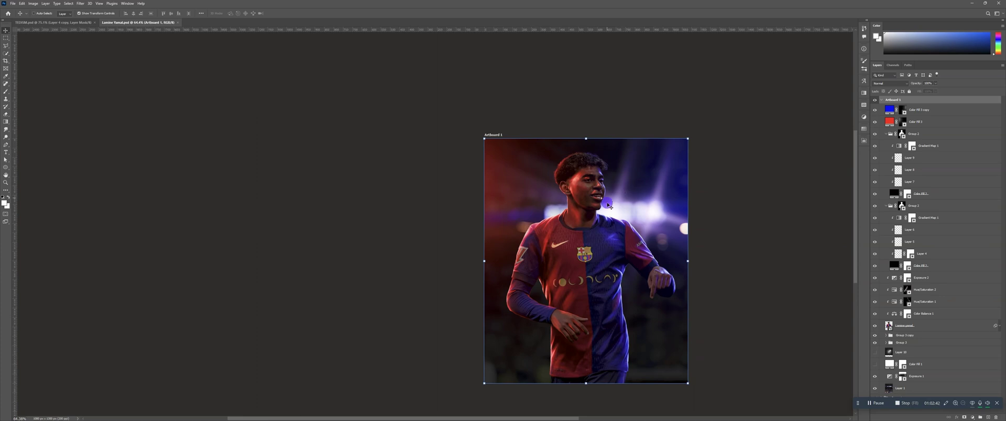
{"action": "left_click", "coordinate": [909, 337]}
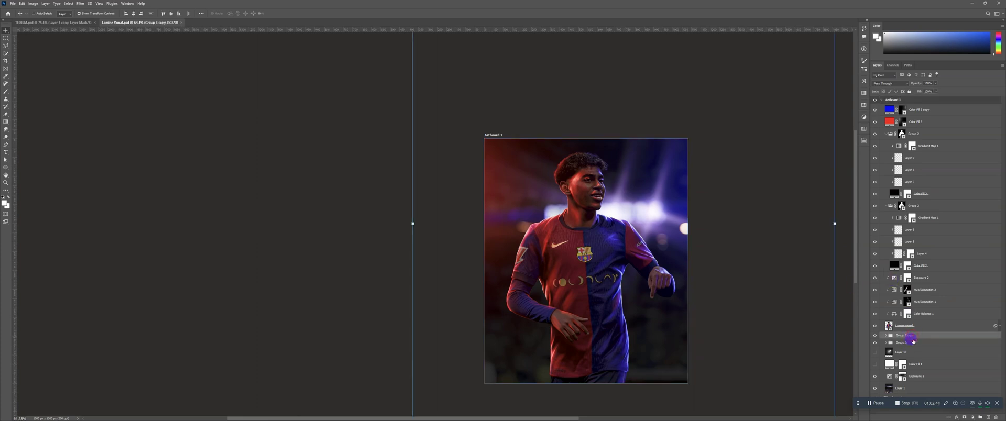
{"action": "left_click", "coordinate": [988, 418]}
{"action": "key", "text": "b"}
{"action": "scroll", "coordinate": [618, 211], "scroll_direction": "up", "scroll_amount": 3}
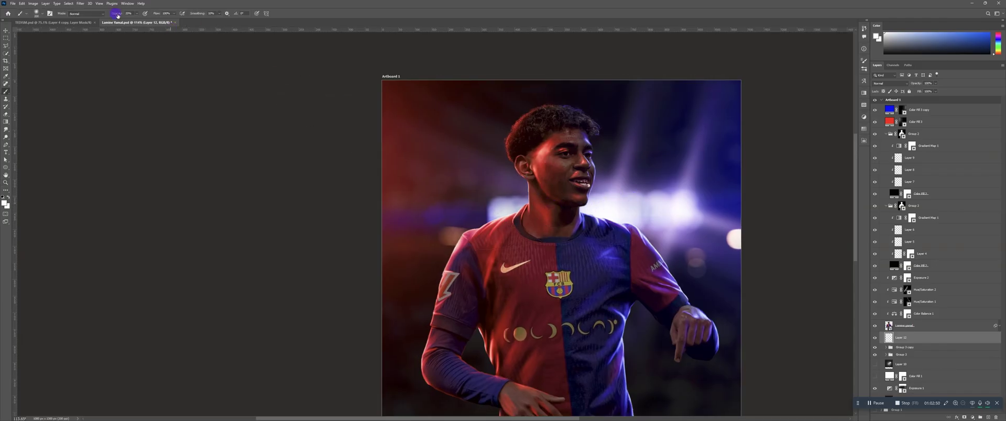
{"action": "left_click", "coordinate": [541, 150], "text": "alt"}
{"action": "left_click", "coordinate": [876, 39]}
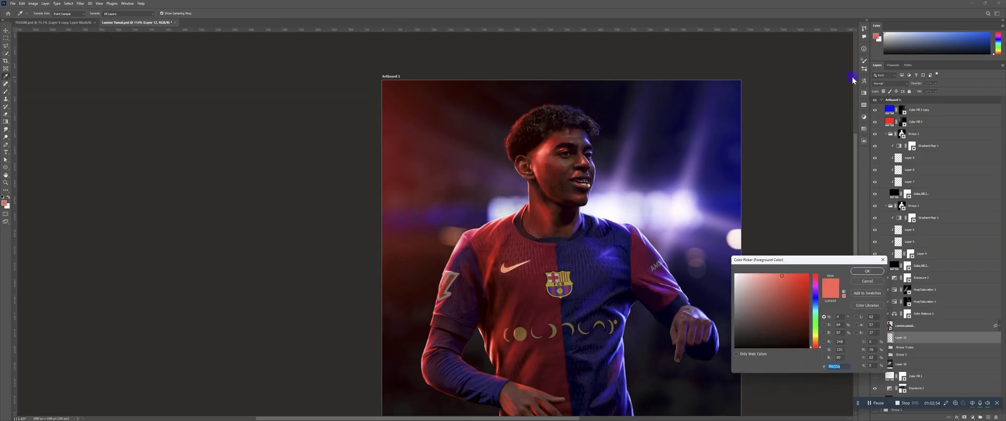
{"action": "left_click", "coordinate": [866, 271]}
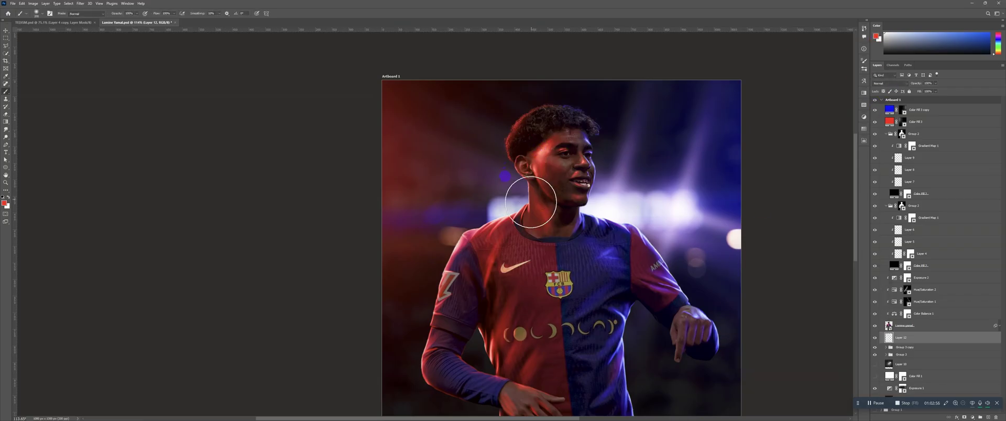
Paint a soft red glow behind the player's neck, shoulder, sleeve, waist and forearm on his red side
{"action": "left_click_drag", "start_coordinate": [518, 223], "coordinate": [512, 224]}
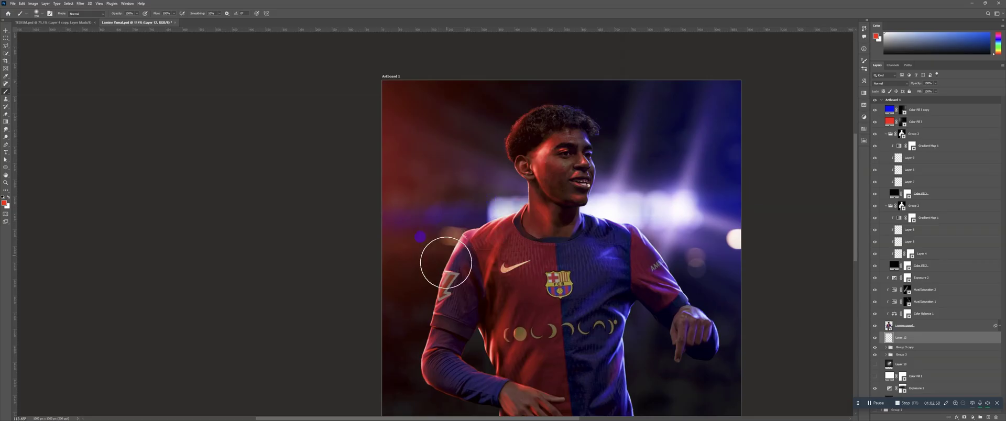
{"action": "mouse_move", "coordinate": [446, 262]}
{"action": "left_mouse_down"}
{"action": "mouse_move", "coordinate": [445, 298]}
{"action": "mouse_move", "coordinate": [492, 349]}
{"action": "left_mouse_up"}
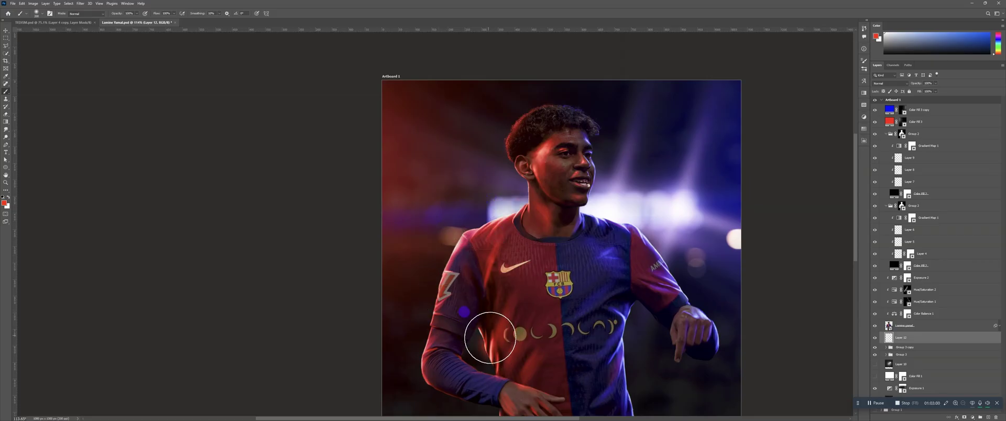
{"action": "scroll", "coordinate": [484, 315], "scroll_direction": "down", "scroll_amount": 3}
{"action": "left_click_drag", "start_coordinate": [496, 269], "coordinate": [440, 276]}
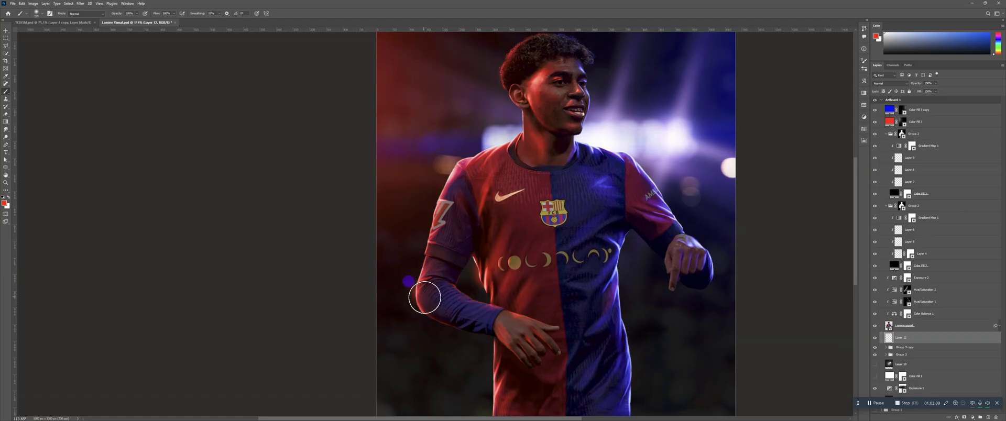
{"action": "scroll", "coordinate": [493, 281], "scroll_direction": "down", "scroll_amount": 3}
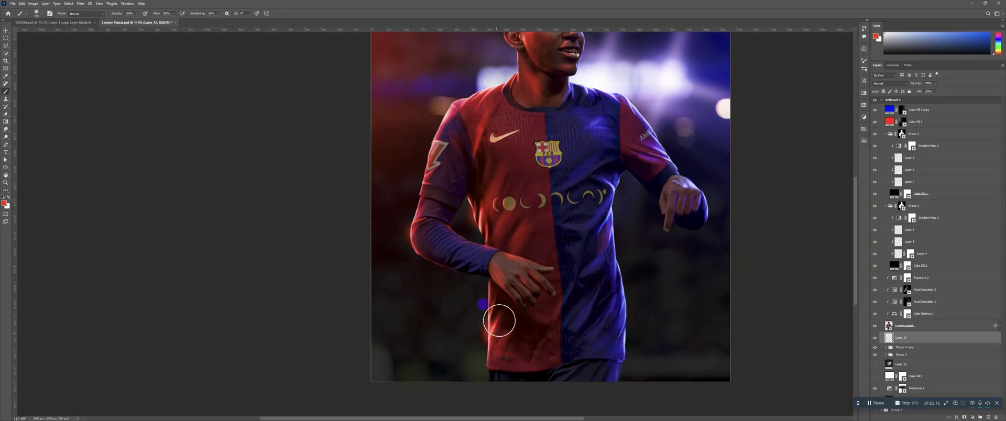
Soften the red glow along the shirt's lower edge with the Eraser at reduced opacity
{"action": "key", "text": "e"}
{"action": "scroll", "coordinate": [545, 246], "scroll_direction": "down", "scroll_amount": 5}
{"action": "scroll", "coordinate": [544, 254], "scroll_direction": "up", "scroll_amount": 4}
{"action": "left_click_drag", "start_coordinate": [515, 231], "coordinate": [522, 251]}
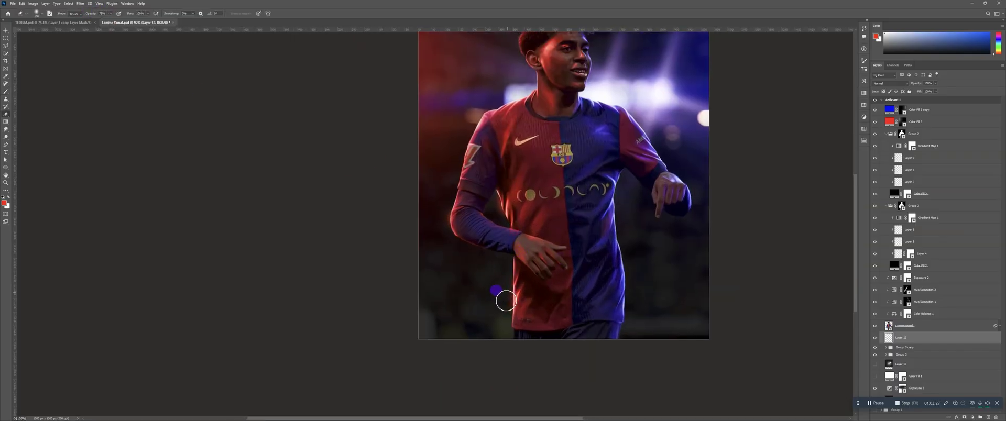
Switch back to the Brush tool and add another empty layer for more painted effects
{"action": "scroll", "coordinate": [519, 248], "scroll_direction": "up", "scroll_amount": 2}
{"action": "key", "text": "b"}
{"action": "left_click_drag", "start_coordinate": [577, 141], "coordinate": [578, 173]}
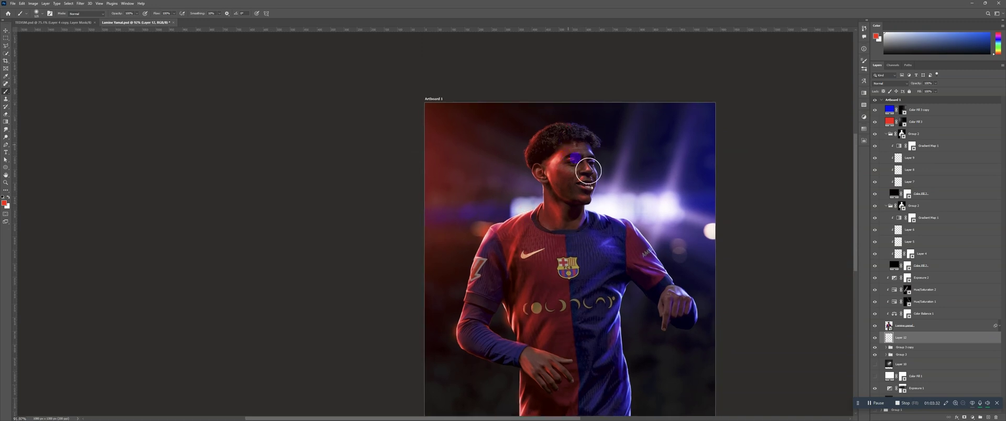
{"action": "left_click", "coordinate": [988, 417]}
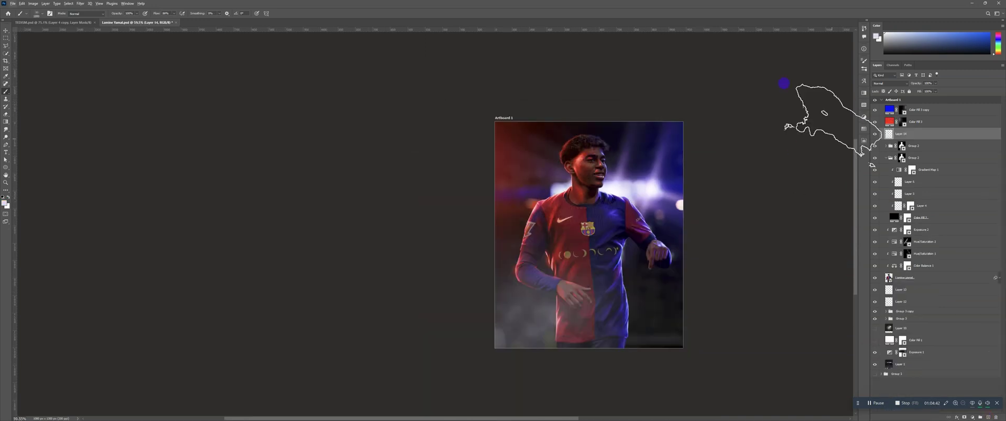
Paint red smoke with an enlarged smoke brush on a new layer over the lower red side, and add another layer for blue smoke
{"action": "left_click", "coordinate": [988, 417]}
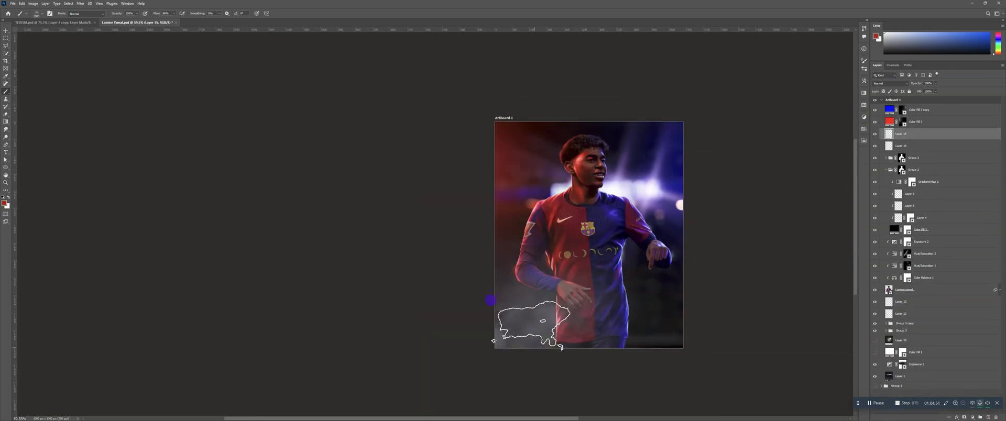
{"action": "key", "text": "bracketright"}
{"action": "key", "text": "bracketright"}
{"action": "key", "text": "bracketright"}
{"action": "left_click", "coordinate": [510, 328]}
{"action": "left_click", "coordinate": [987, 417]}
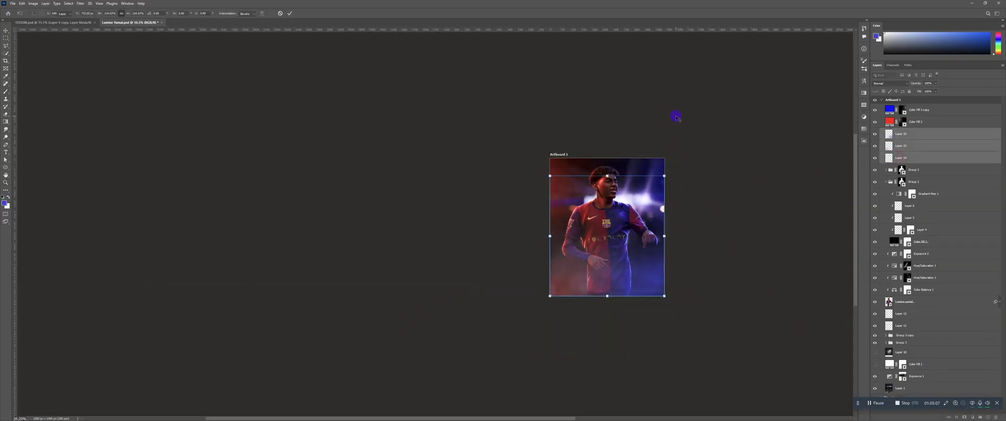
Save the document and stamp all visible layers into a new layer above the blue Color Fill 1 copy
{"action": "scroll", "coordinate": [655, 189], "scroll_direction": "up", "scroll_amount": 3}
{"action": "scroll", "coordinate": [621, 197], "scroll_direction": "up", "scroll_amount": 3}
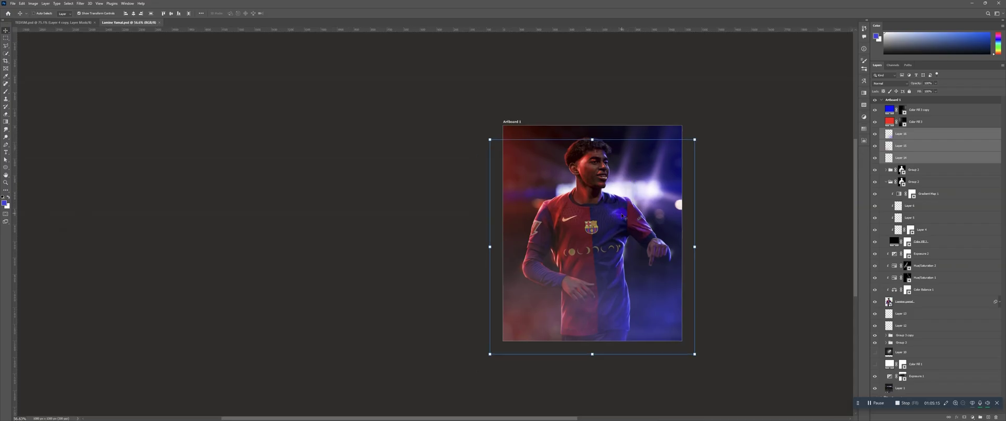
{"action": "left_click", "coordinate": [921, 111]}
{"action": "scroll", "coordinate": [619, 167], "scroll_direction": "down", "scroll_amount": 2}
{"action": "key", "text": "ctrl+s"}
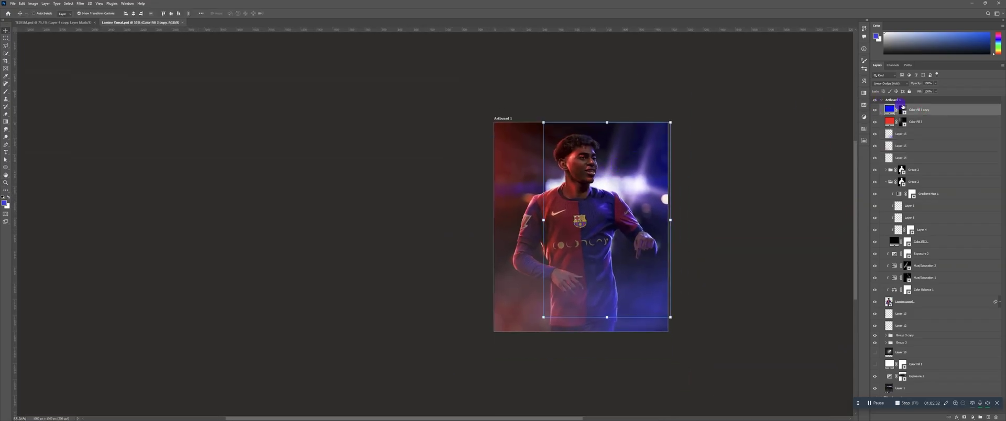
{"action": "key", "text": "ctrl+shift+alt+e"}
{"action": "scroll", "coordinate": [626, 194], "scroll_direction": "up", "scroll_amount": 2}
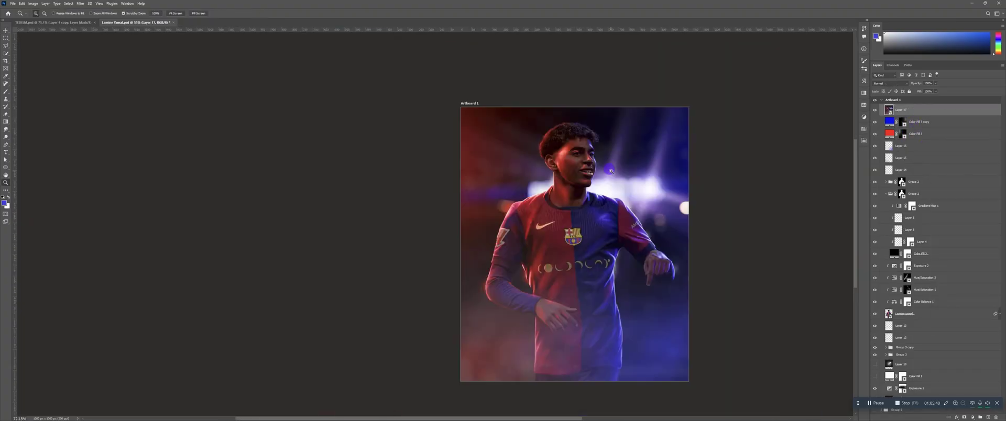
Add a Color Lookup adjustment above the merged layer and preview the 3DLUT presets one after another
{"action": "left_click", "coordinate": [972, 417]}
{"action": "left_click", "coordinate": [967, 386]}
{"action": "left_click", "coordinate": [824, 158]}
{"action": "left_click", "coordinate": [820, 181]}
{"action": "key", "text": "Down"}
{"action": "key", "text": "Down"}
{"action": "key", "text": "Down"}
{"action": "key", "text": "Down"}
{"action": "key", "text": "Down"}
{"action": "key", "text": "Down"}
{"action": "key", "text": "Down"}
{"action": "key", "text": "Down"}
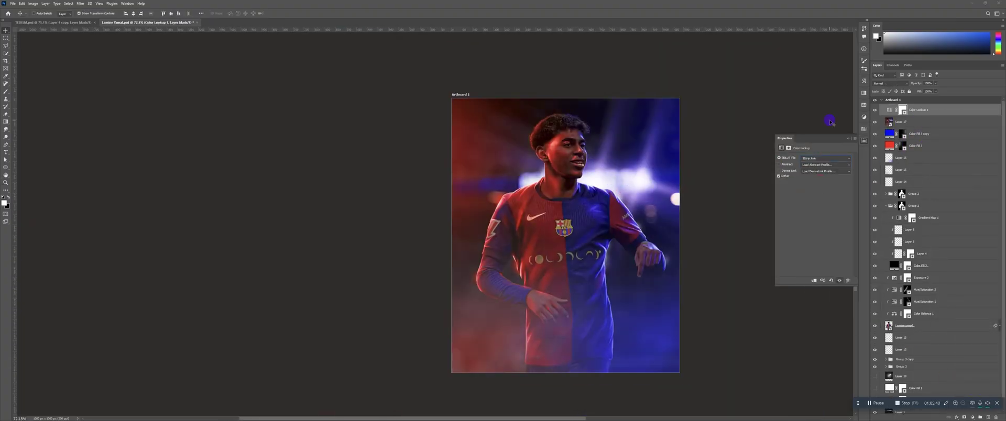
{"action": "key", "text": "Down"}
{"action": "key", "text": "Down"}
{"action": "key", "text": "Down"}
{"action": "key", "text": "Down"}
{"action": "key", "text": "Down"}
{"action": "key", "text": "Down"}
{"action": "key", "text": "Down"}
{"action": "key", "text": "Down"}
{"action": "key", "text": "Down"}
{"action": "key", "text": "Down"}
{"action": "key", "text": "Down"}
{"action": "key", "text": "Down"}
{"action": "key", "text": "Down"}
{"action": "key", "text": "Down"}
{"action": "key", "text": "Down"}
{"action": "key", "text": "Down"}
{"action": "key", "text": "Down"}
{"action": "key", "text": "Down"}
{"action": "key", "text": "Down"}
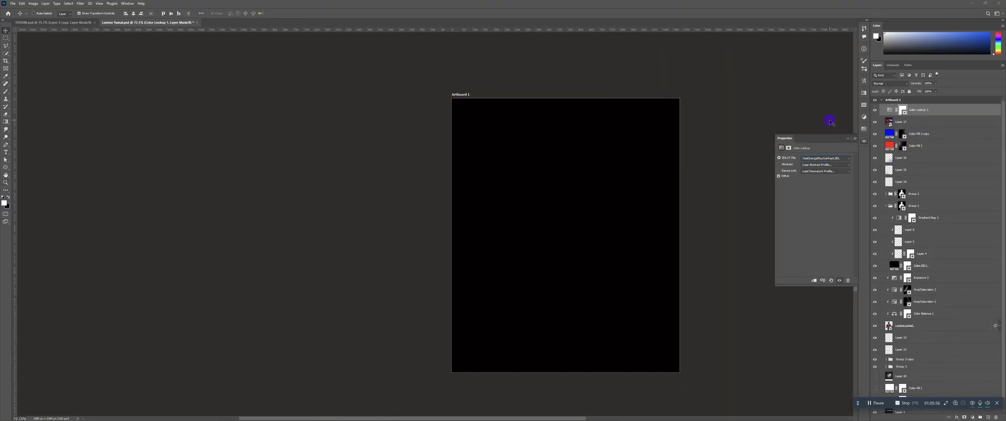
Choose a contrasty 3DLUT preset for the Color Lookup adjustment, collapse its properties and save the document
{"action": "left_click", "coordinate": [831, 158]}
{"action": "left_click", "coordinate": [824, 180]}
{"action": "left_click", "coordinate": [849, 139]}
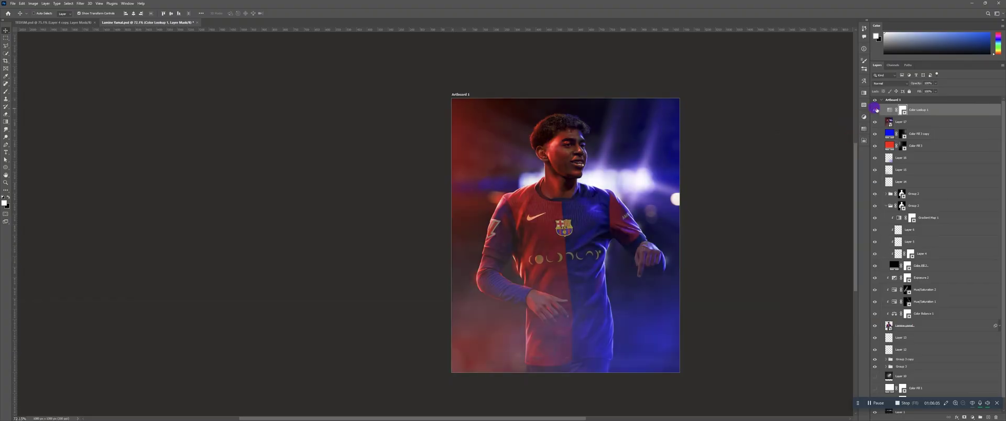
{"action": "left_click_drag", "start_coordinate": [587, 198], "coordinate": [580, 178]}
{"action": "key", "text": "ctrl+s"}
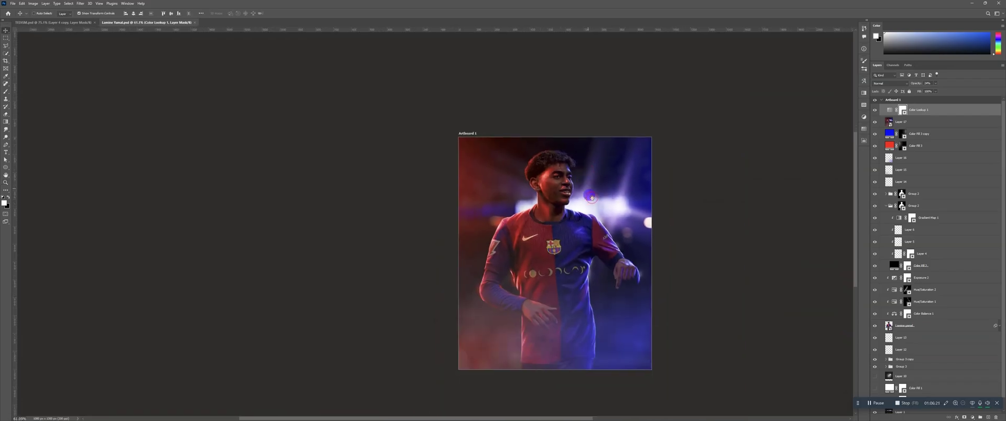
Open the Camera Raw Filter on Layer 17, lower the exposure slightly and raise contrast, highlights and shadows
{"action": "left_click", "coordinate": [917, 122]}
{"action": "left_click", "coordinate": [80, 3]}
{"action": "left_click", "coordinate": [100, 42]}
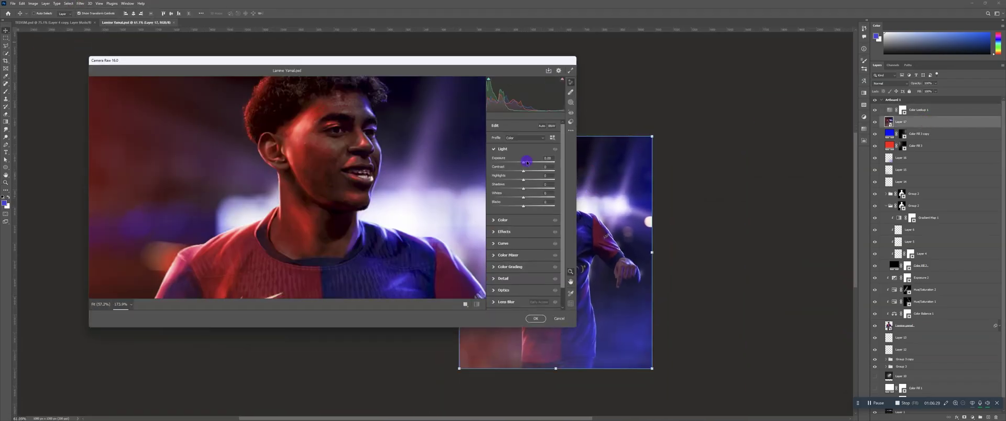
{"action": "left_click_drag", "start_coordinate": [522, 163], "coordinate": [522, 163]}
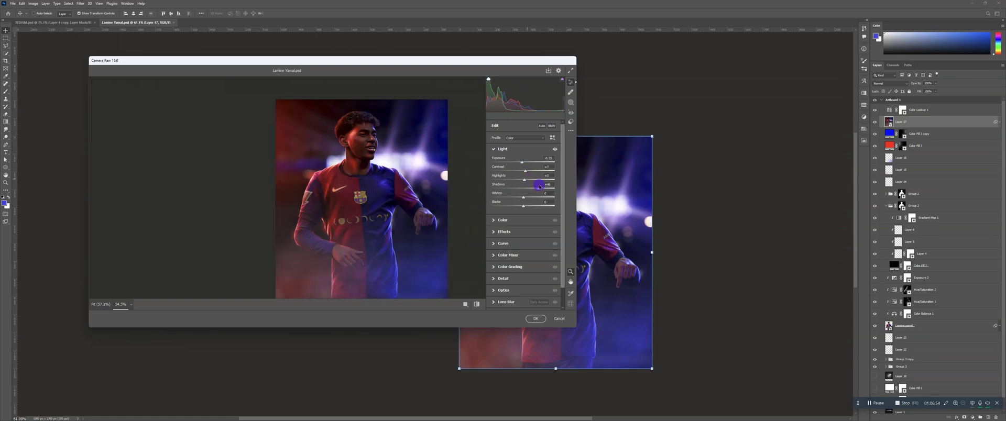
Raise texture, clarity and dehaze slightly, add a little grain, and apply the Camera Raw Filter
{"action": "left_click", "coordinate": [505, 220]}
{"action": "left_click", "coordinate": [506, 221]}
{"action": "left_click_drag", "start_coordinate": [523, 186], "coordinate": [527, 187]}
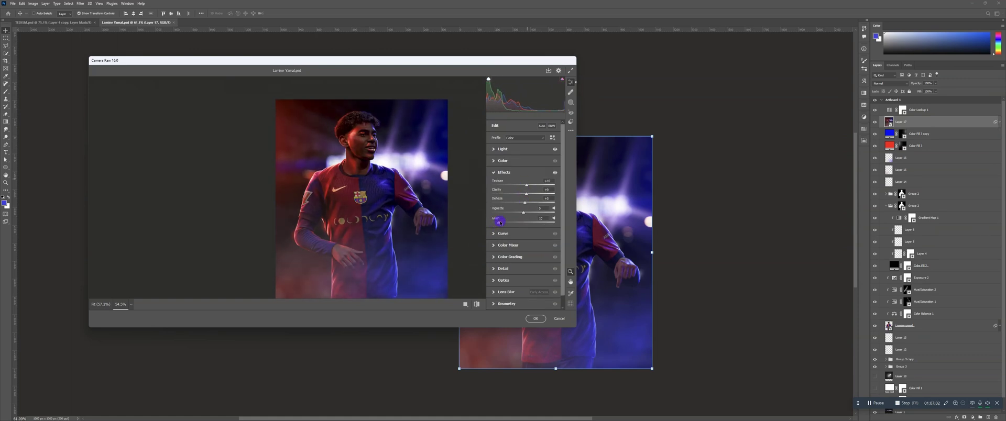
{"action": "left_click", "coordinate": [496, 269]}
{"action": "left_click", "coordinate": [535, 319]}
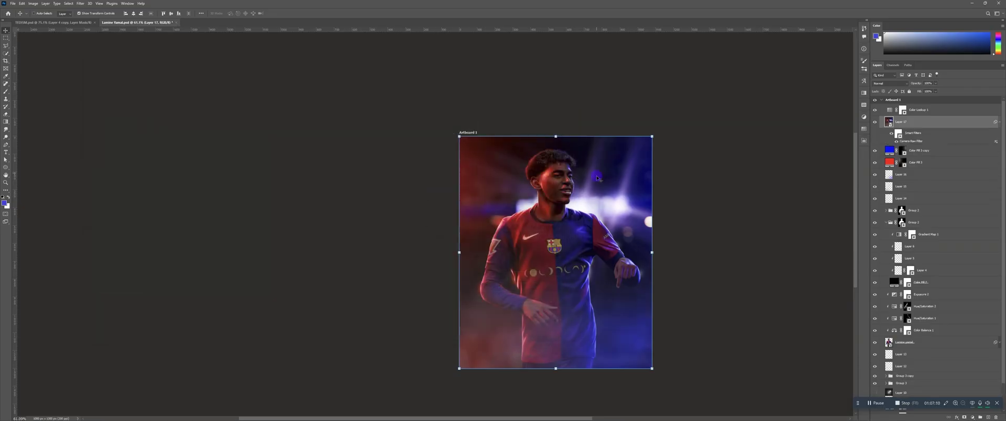
Save the document, check the graded image and collapse Layer 17's smart filter list
{"action": "key", "text": "z"}
{"action": "left_click_drag", "start_coordinate": [646, 200], "coordinate": [622, 164]}
{"action": "key", "text": "ctrl+s"}
{"action": "left_click_drag", "start_coordinate": [569, 230], "coordinate": [546, 230]}
{"action": "key", "text": "v"}
{"action": "left_click", "coordinate": [999, 122]}
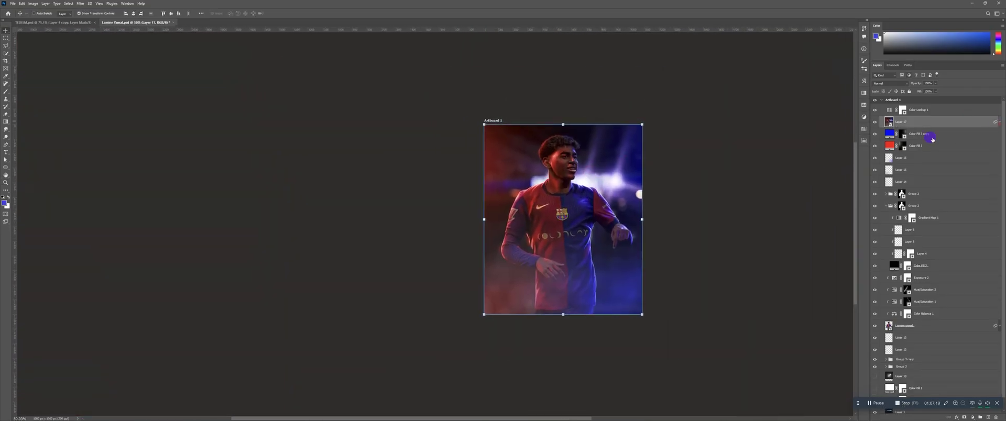
Insert a black Solid Color fill layer directly beneath Layer 17
{"action": "left_click", "coordinate": [932, 136]}
{"action": "left_click", "coordinate": [972, 417]}
{"action": "left_click", "coordinate": [972, 319]}
{"action": "left_click_drag", "start_coordinate": [759, 324], "coordinate": [733, 349]}
{"action": "left_click", "coordinate": [866, 271]}
Duplicate Layer 17 twice
{"action": "left_click", "coordinate": [952, 122]}
{"action": "key", "text": "ctrl+j"}
{"action": "key", "text": "ctrl+j"}
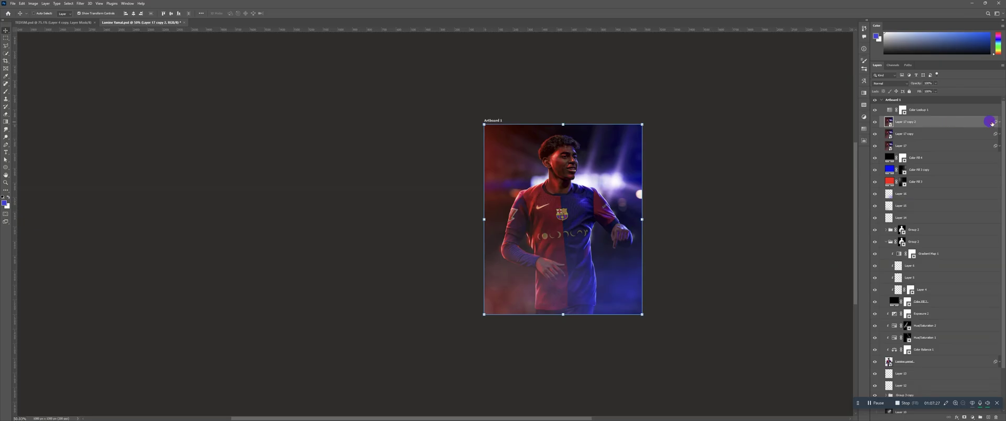
Disable the green and blue channels in the blending options of Layer 17 copy 2
{"action": "double_click", "coordinate": [990, 122]}
{"action": "left_click", "coordinate": [808, 241]}
{"action": "left_click", "coordinate": [820, 241]}
{"action": "left_click", "coordinate": [892, 195]}
Disable the red channel in Layer 17 copy's blending options and restrict the channels of Layer 17 as well
{"action": "double_click", "coordinate": [974, 151]}
{"action": "left_click", "coordinate": [794, 241]}
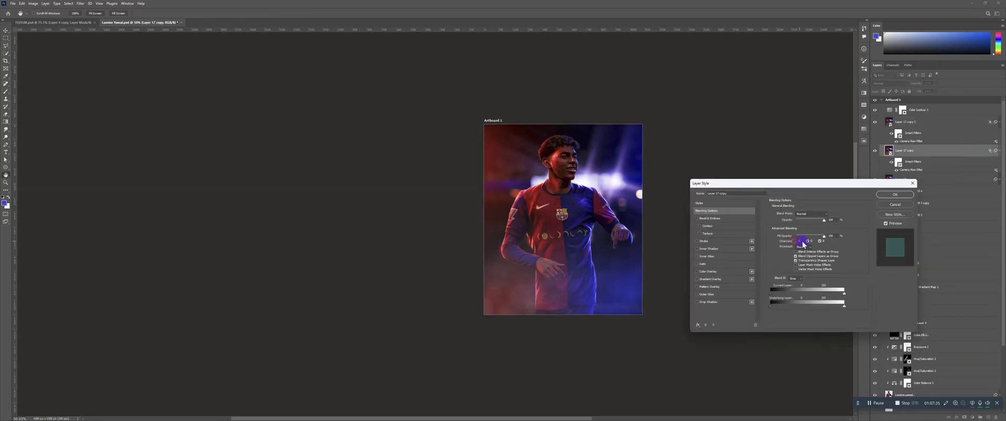
{"action": "left_click", "coordinate": [895, 194]}
{"action": "double_click", "coordinate": [964, 181]}
{"action": "key", "text": "Return"}
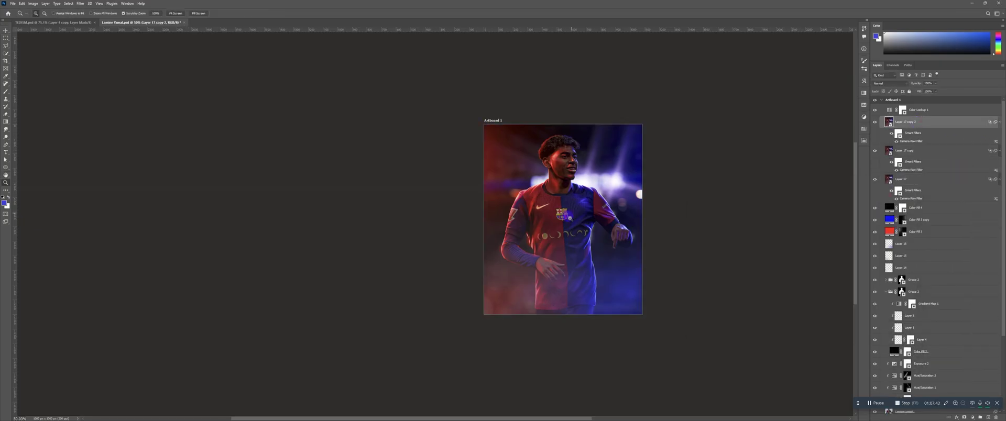
{"action": "scroll", "coordinate": [563, 219], "scroll_direction": "up", "scroll_amount": 3}
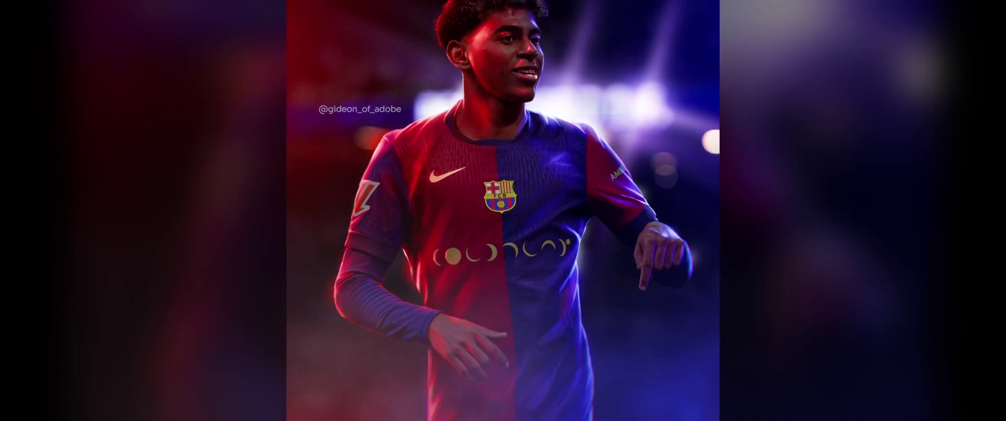